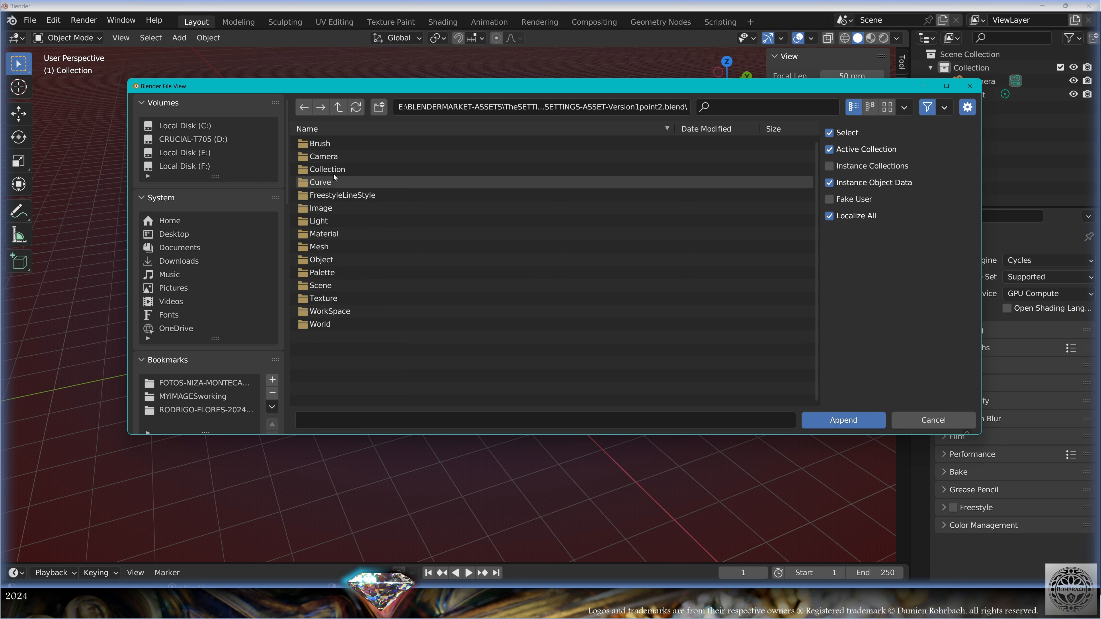
- Append the Asscher-Cabouchon-Settings-2variants-and-millegrain collection from the settings asset file
double_click(333, 169)
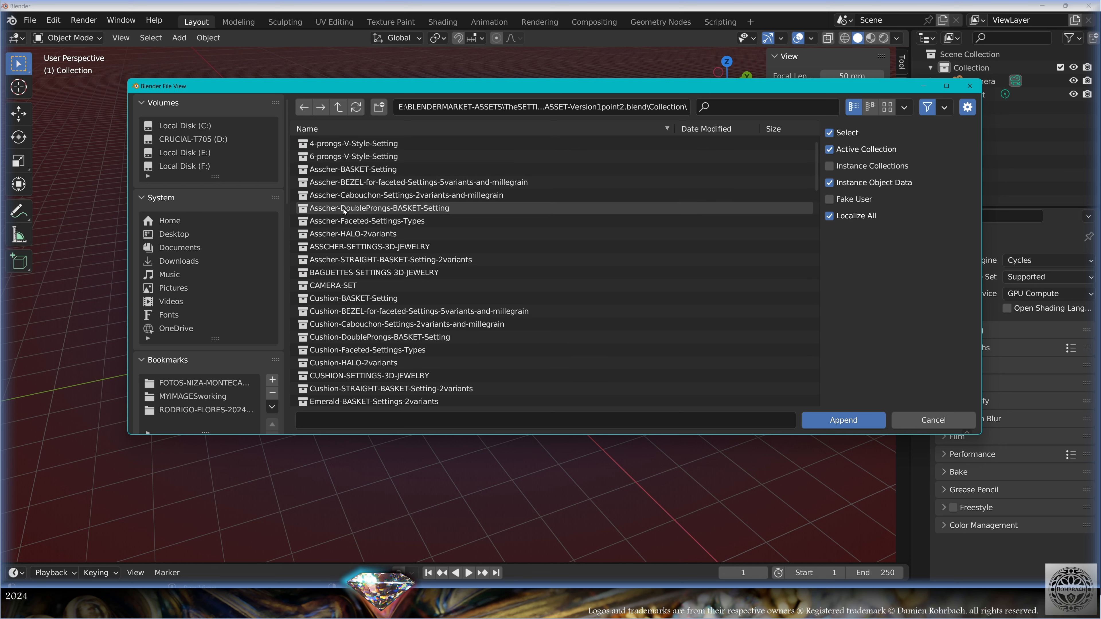
double_click(451, 196)
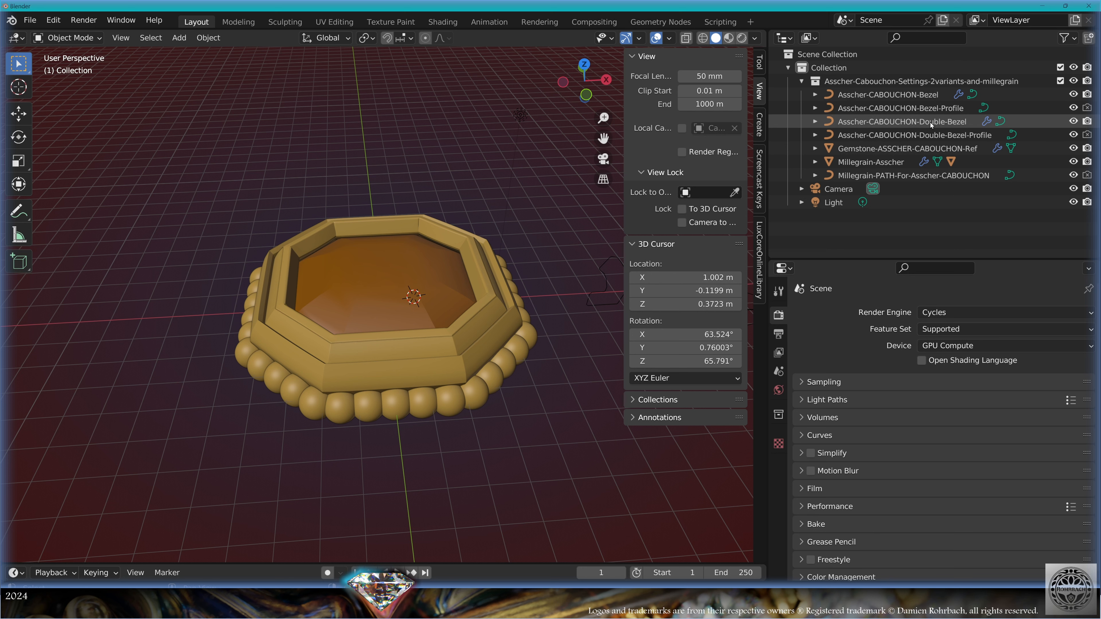
- Inspect the two bezel profile curves, the Millegrain-Asscher object and its path by selecting each in turn
middle_drag(511, 318, 373, 233)
click(375, 233)
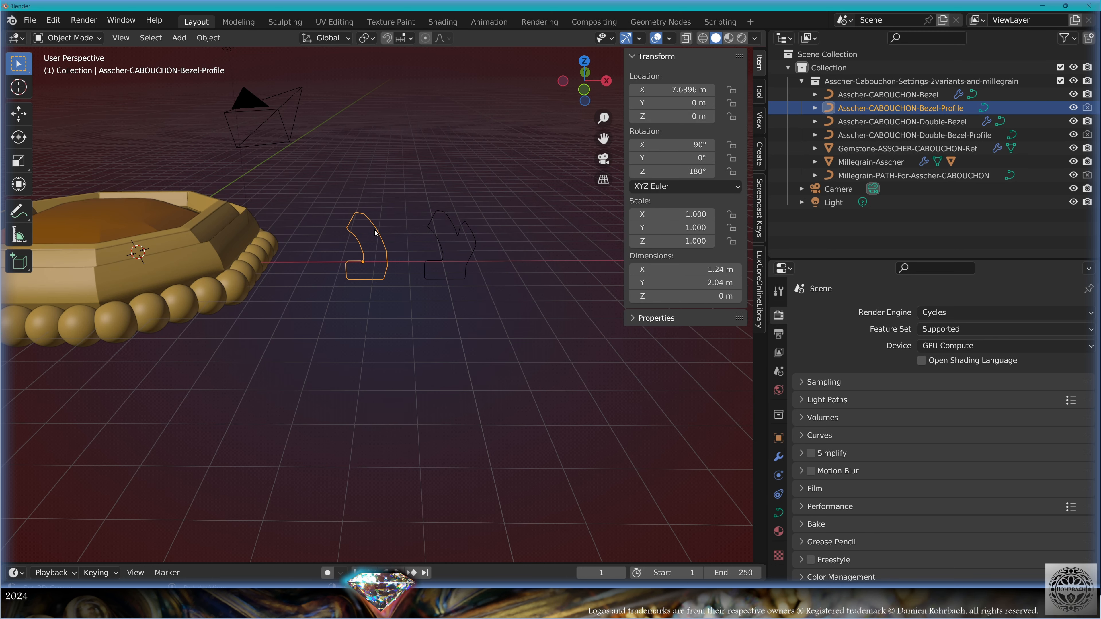
click(449, 218)
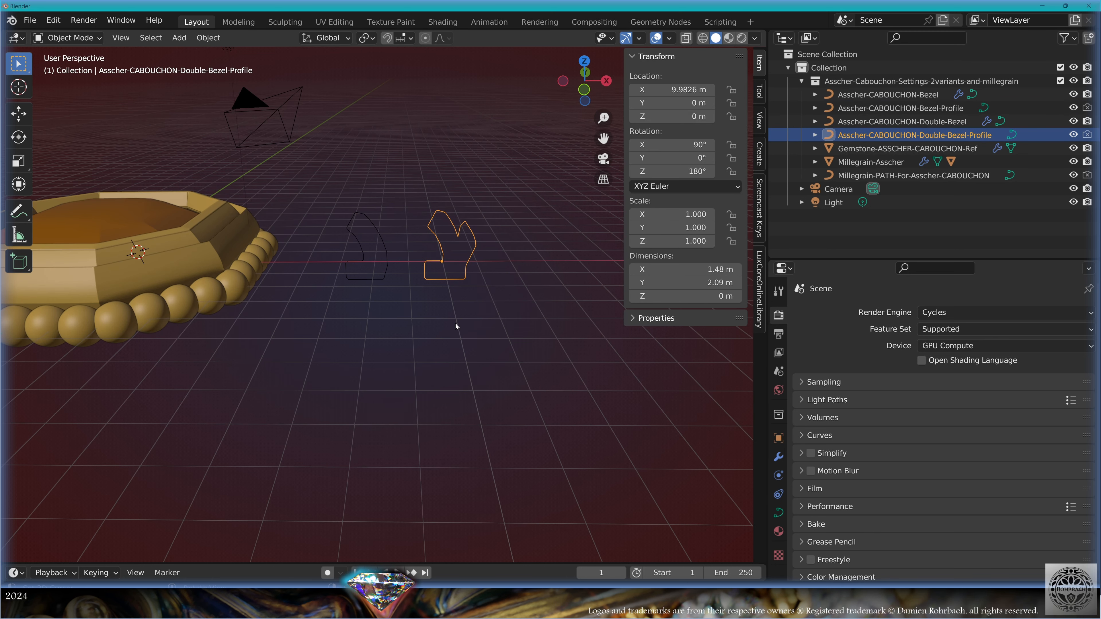
middle_drag(454, 324, 767, 241)
click(906, 162)
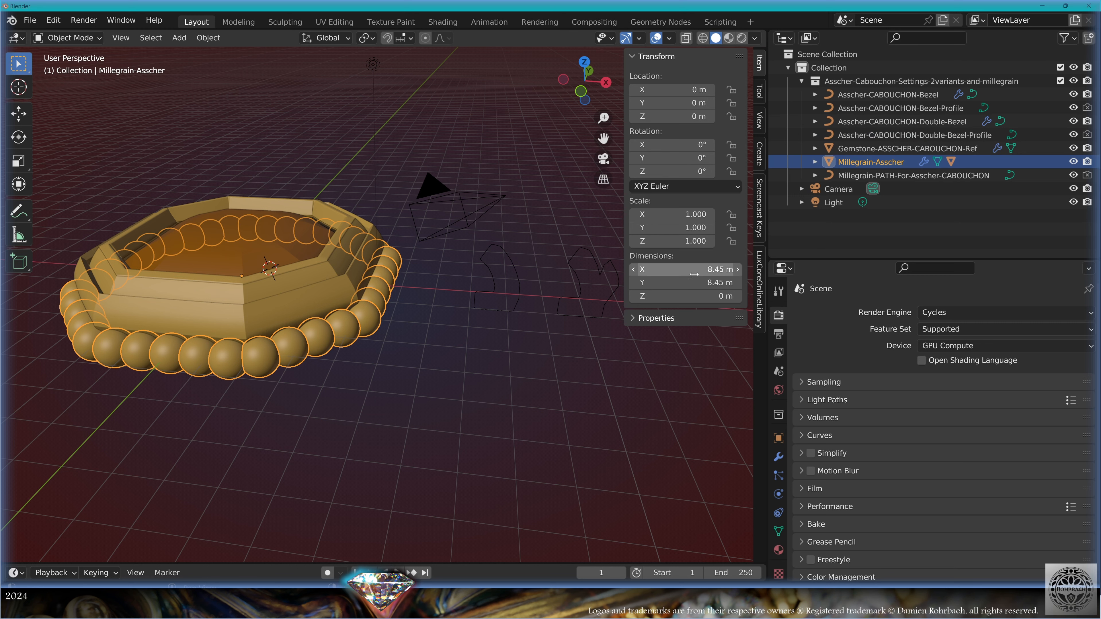
click(923, 176)
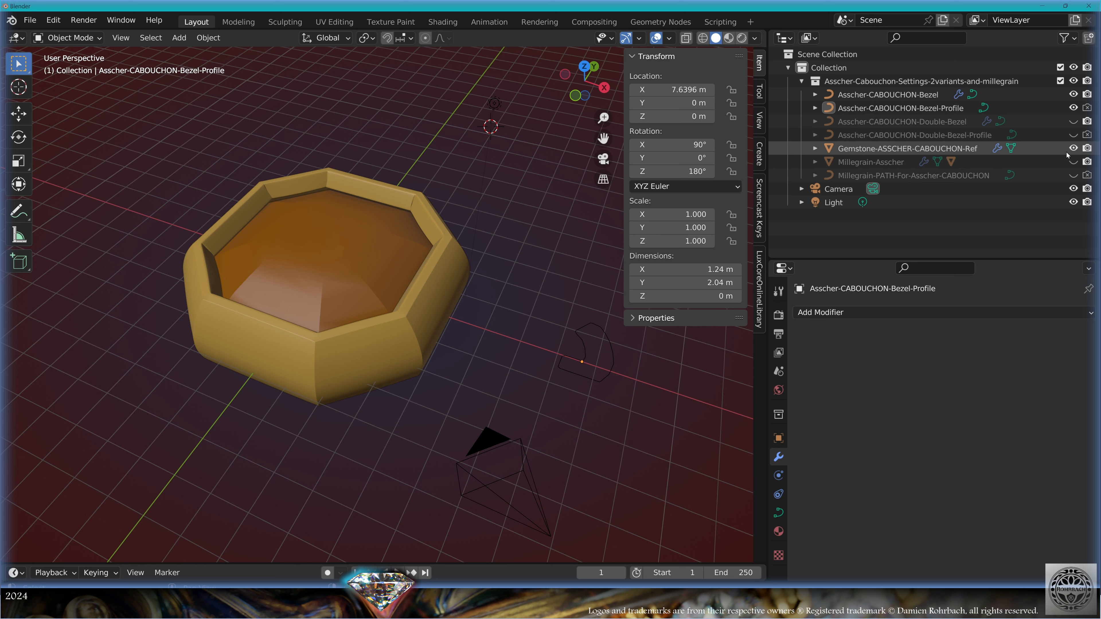
- Hide the Millegrain-Asscher-Sphere at the bezel's centre, keeping the reference gemstone hidden only while reaching the sphere
click(1073, 148)
click(321, 276)
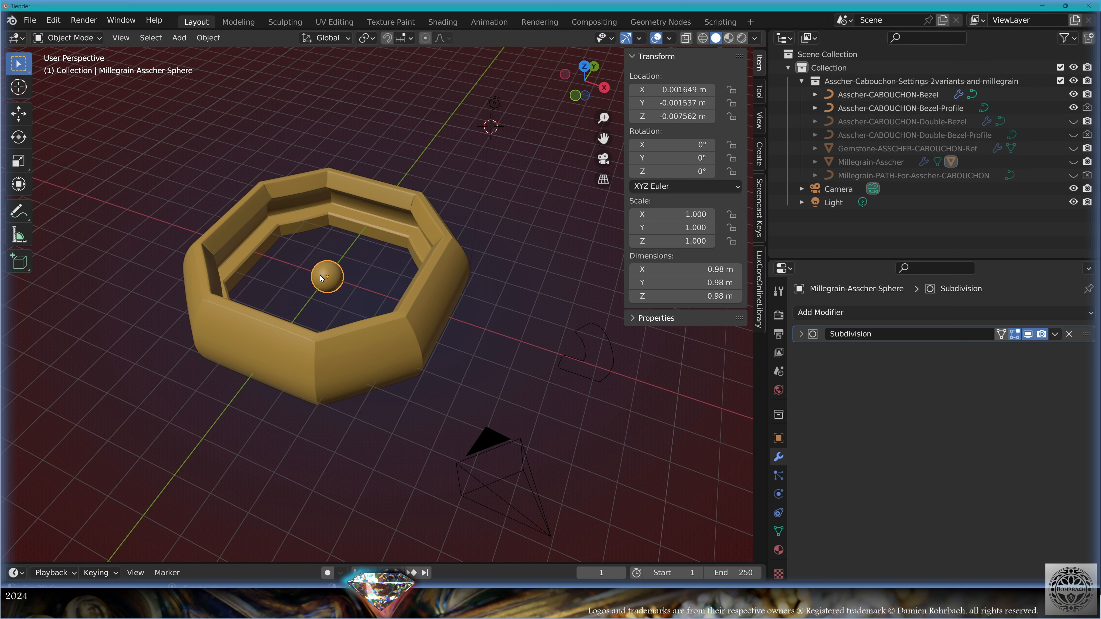
click(814, 162)
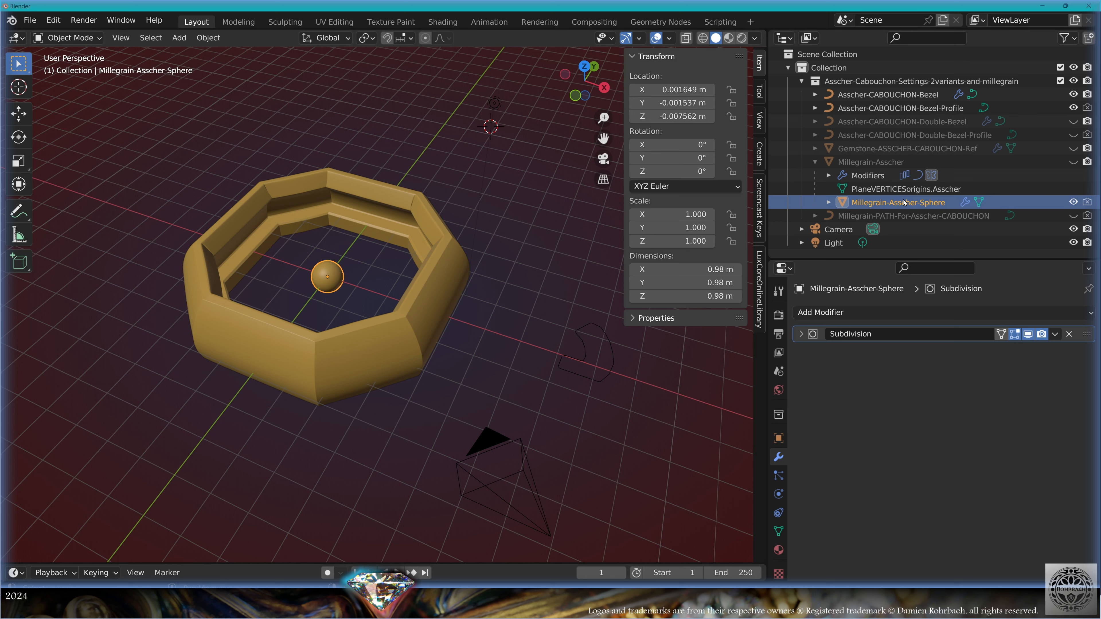
click(1075, 202)
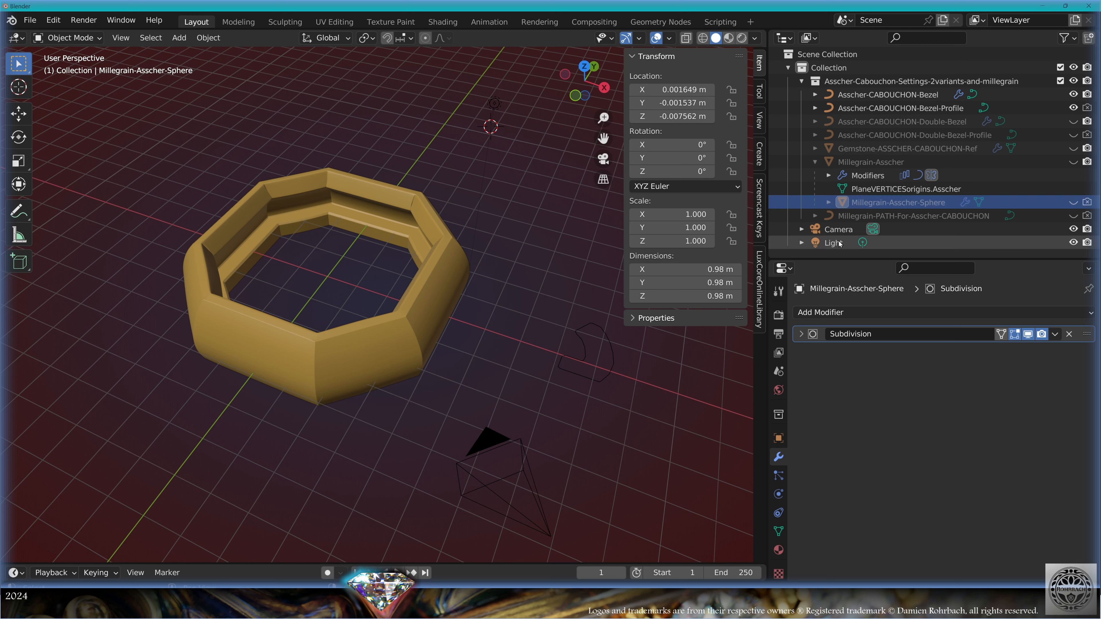
click(814, 162)
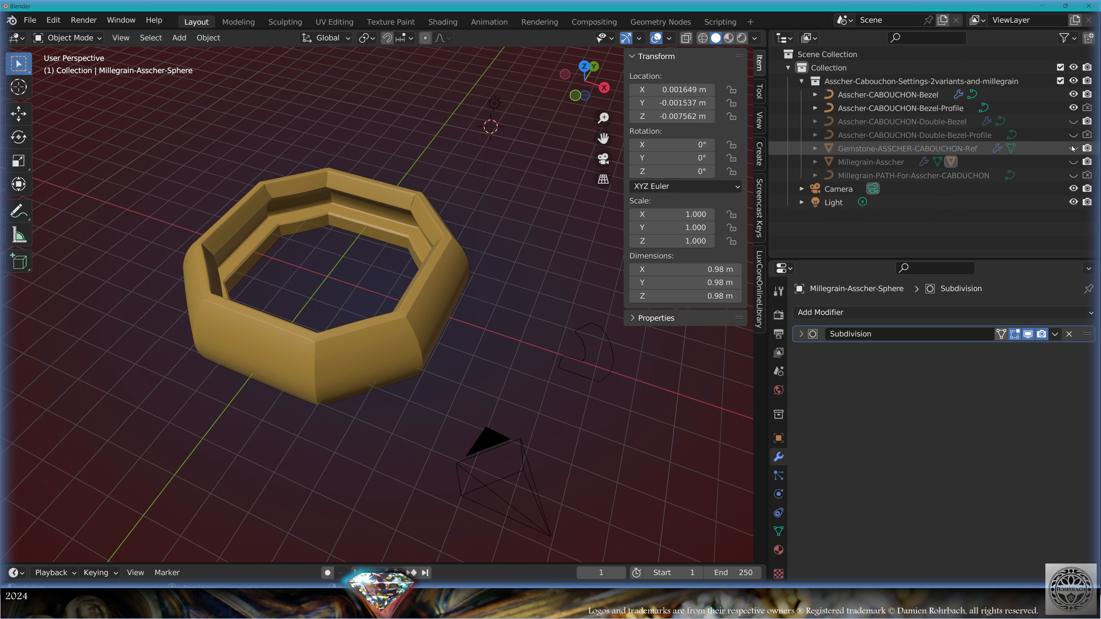
click(1073, 148)
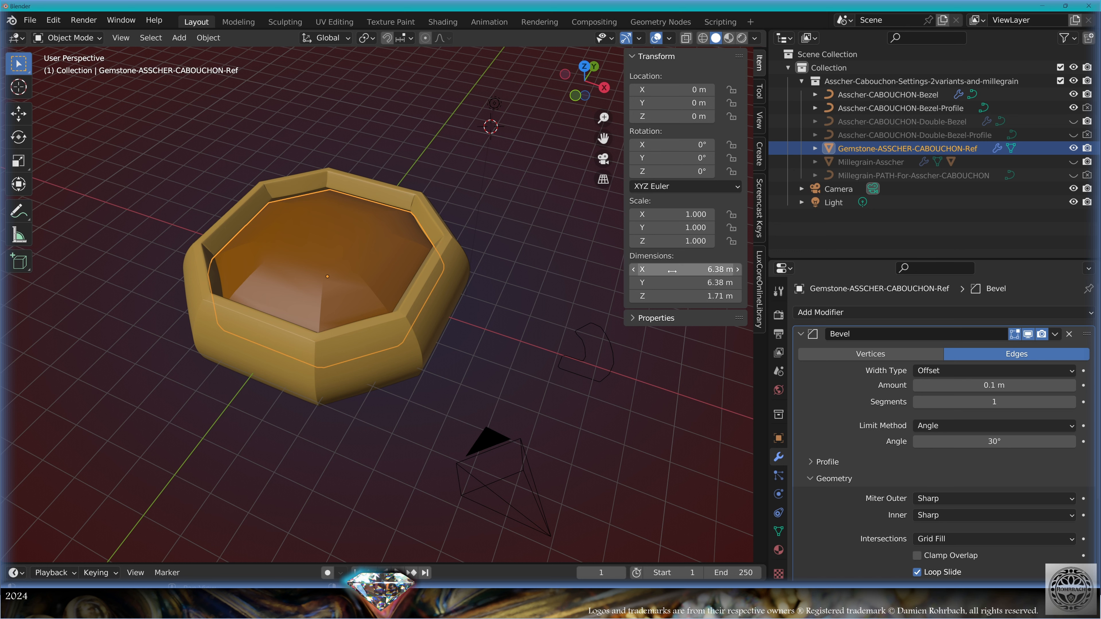
- Set the reference gemstone's X and Y dimensions to 15 m and its Z scale to 2.35
drag(671, 272, 671, 283)
text(15)
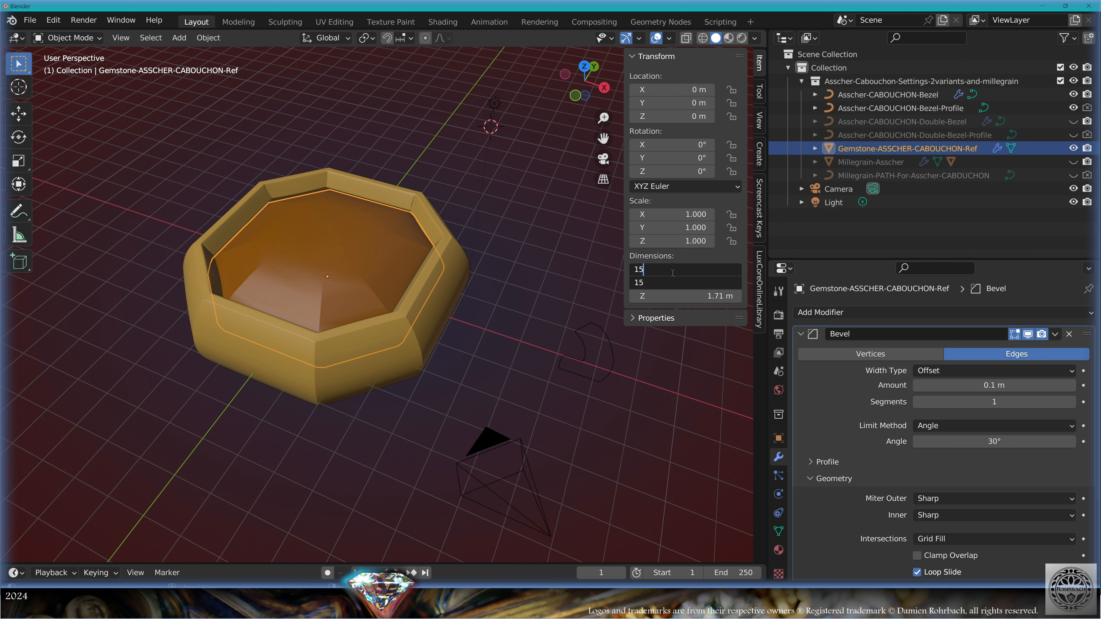
key(Return)
middle_drag(470, 391, 475, 332)
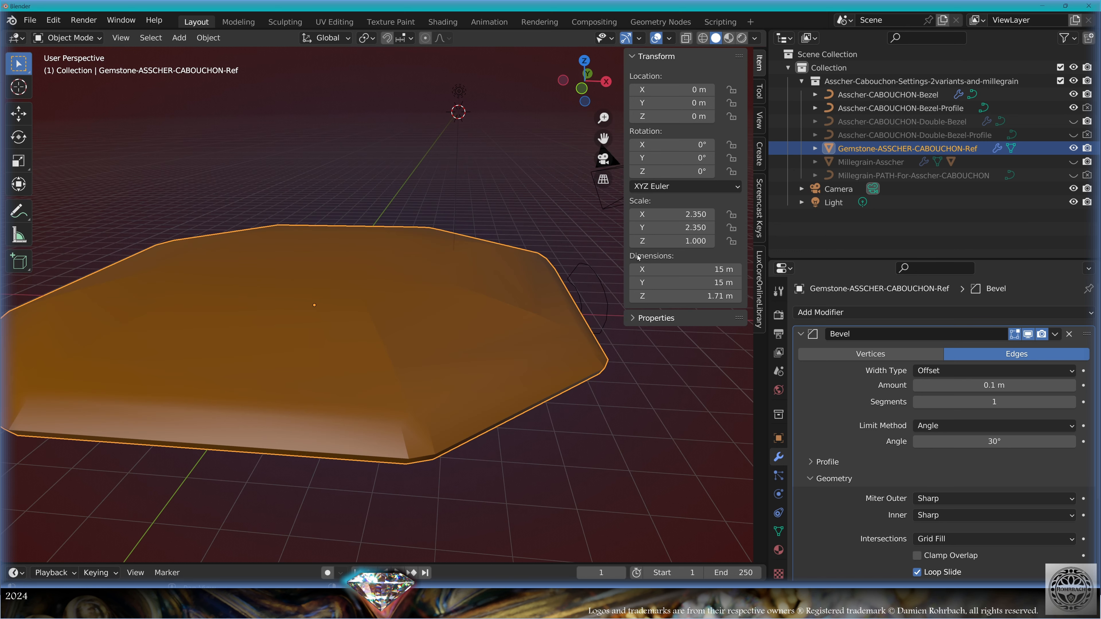
click(671, 241)
text(2.35)
key(Return)
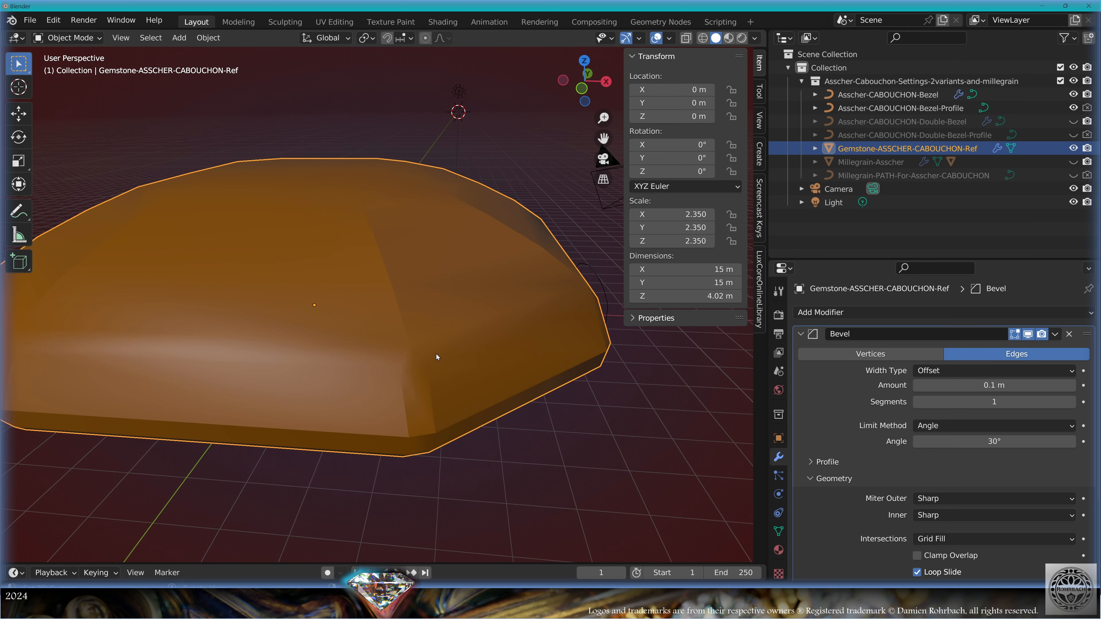
- Select Asscher-CABOUCHON-Bezel from the front view and turn on X-ray display to see it through the gemstone
key(KP_1)
click(435, 332)
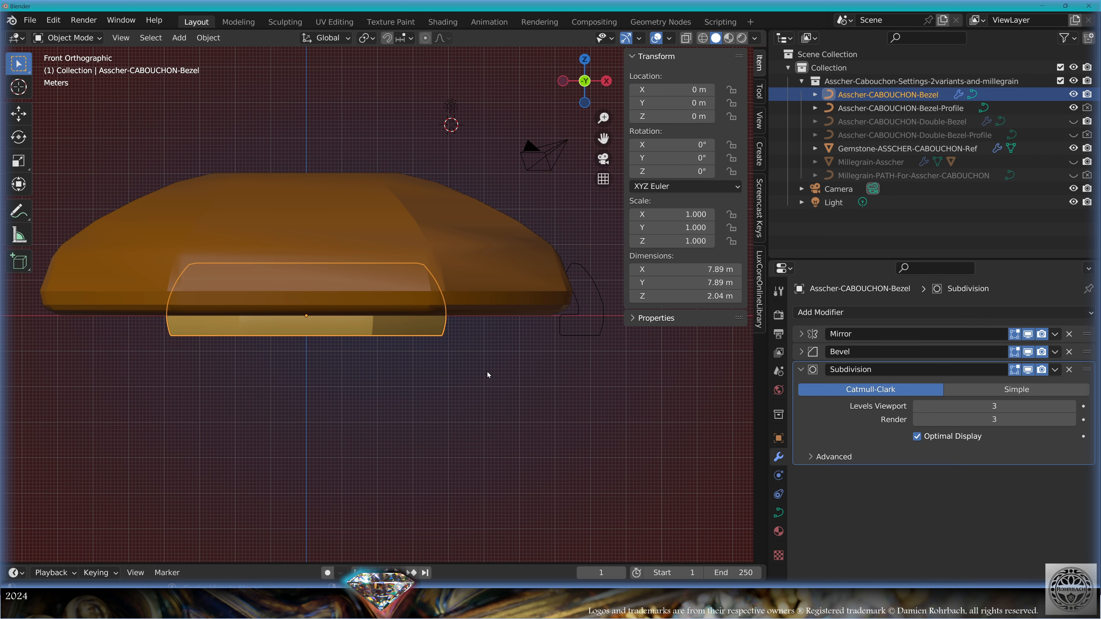
key(alt+z)
shift+middle_drag(503, 339, 437, 345)
scroll(464, 376, down, 2)
key(Tab)
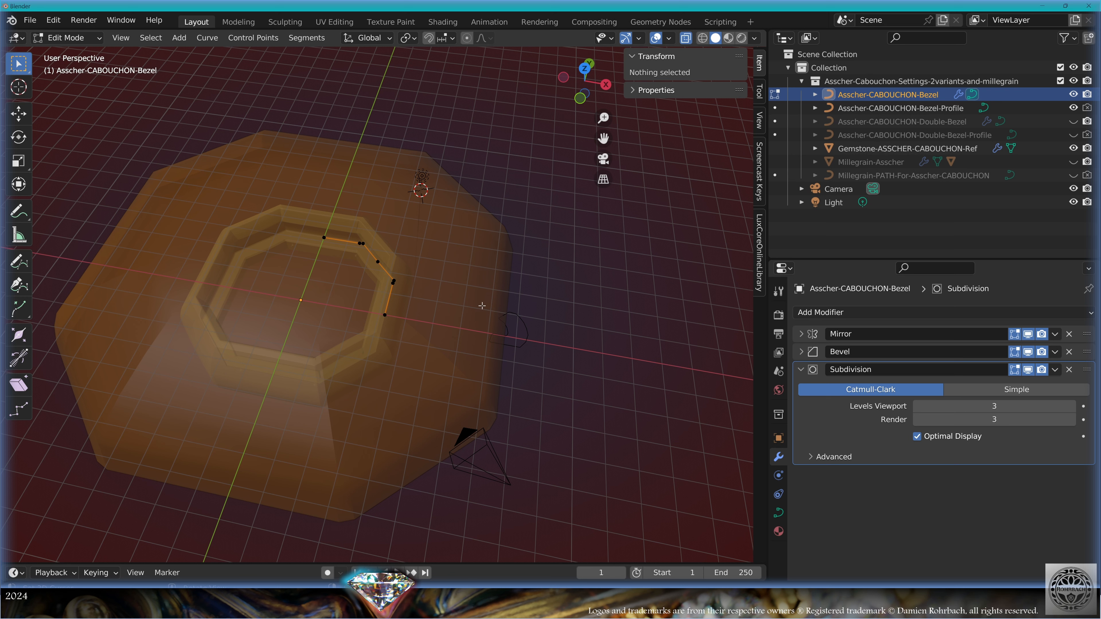
key(Tab)
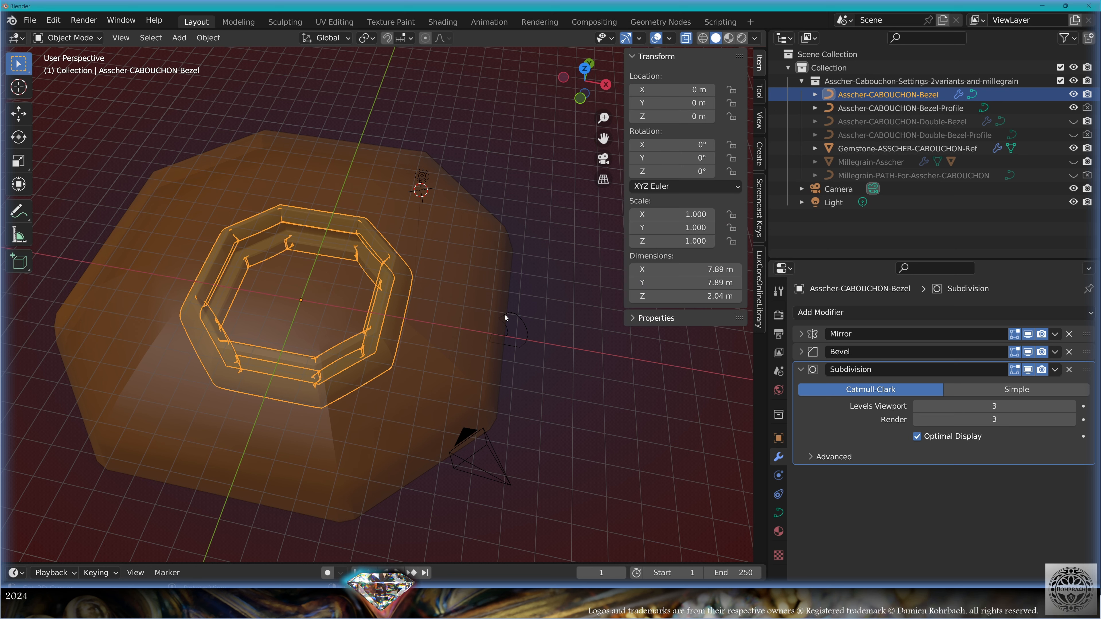
- Snap the 3D cursor to the selected bezel and set the transform pivot point to 3D Cursor in Edit Mode
key(shift+s)
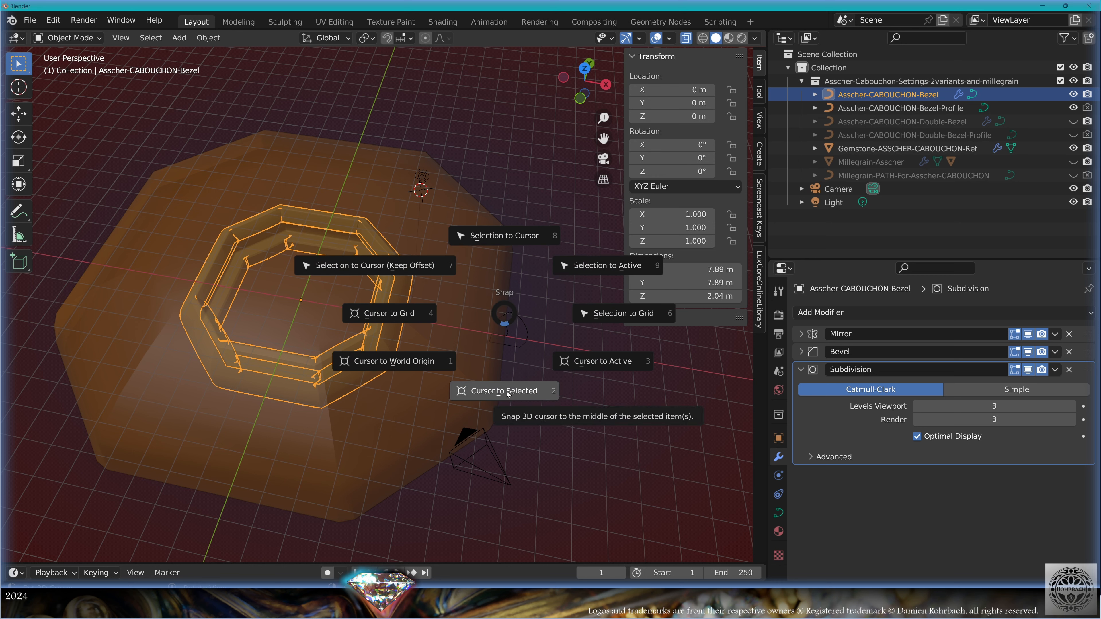
click(506, 392)
key(Tab)
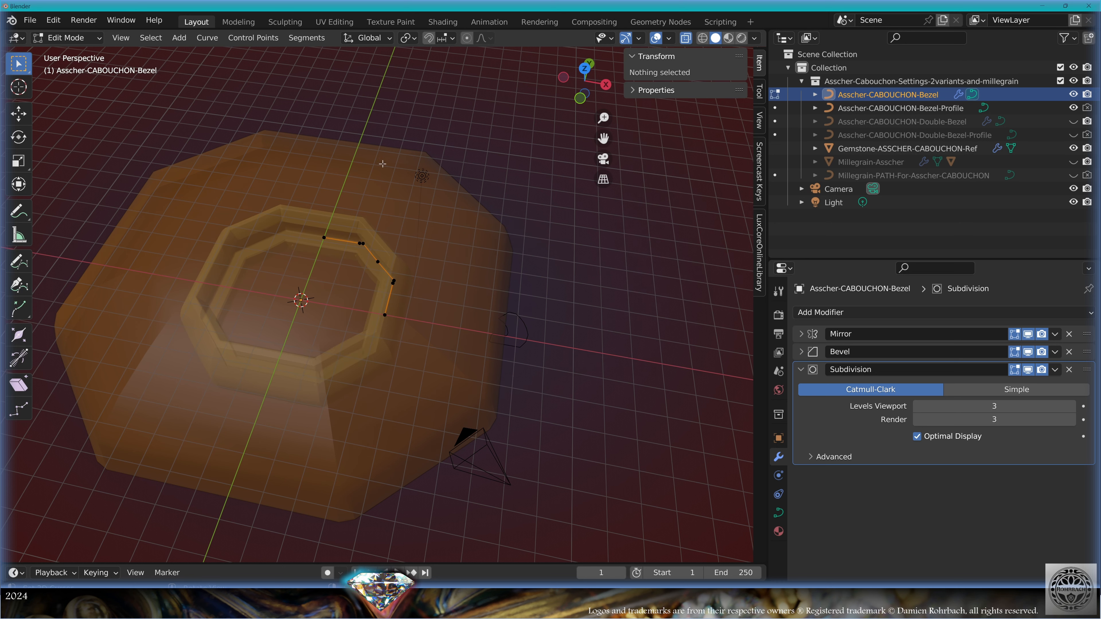
click(408, 38)
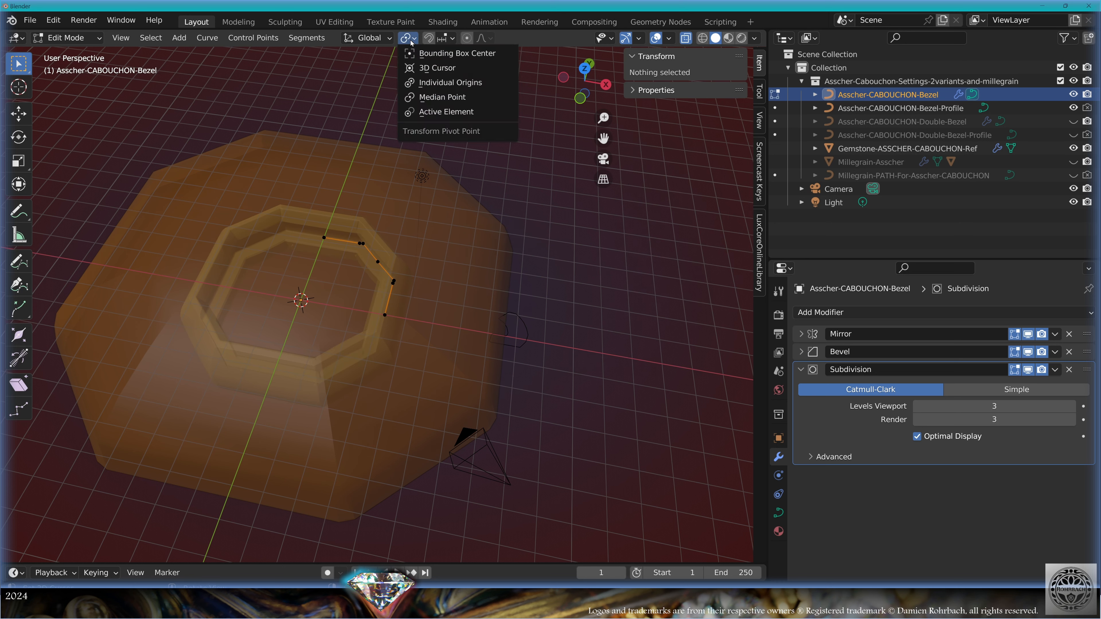
click(438, 68)
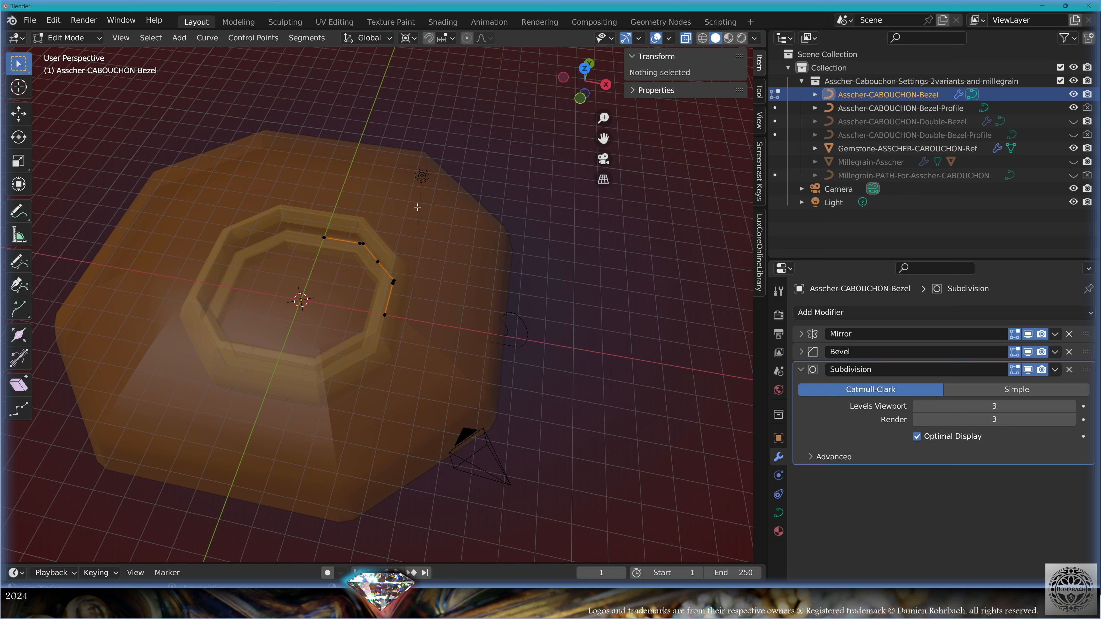
- Scale all of the bezel path's control points about the 3D cursor until the bezel is about 16.4 m wide around the gemstone
key(a)
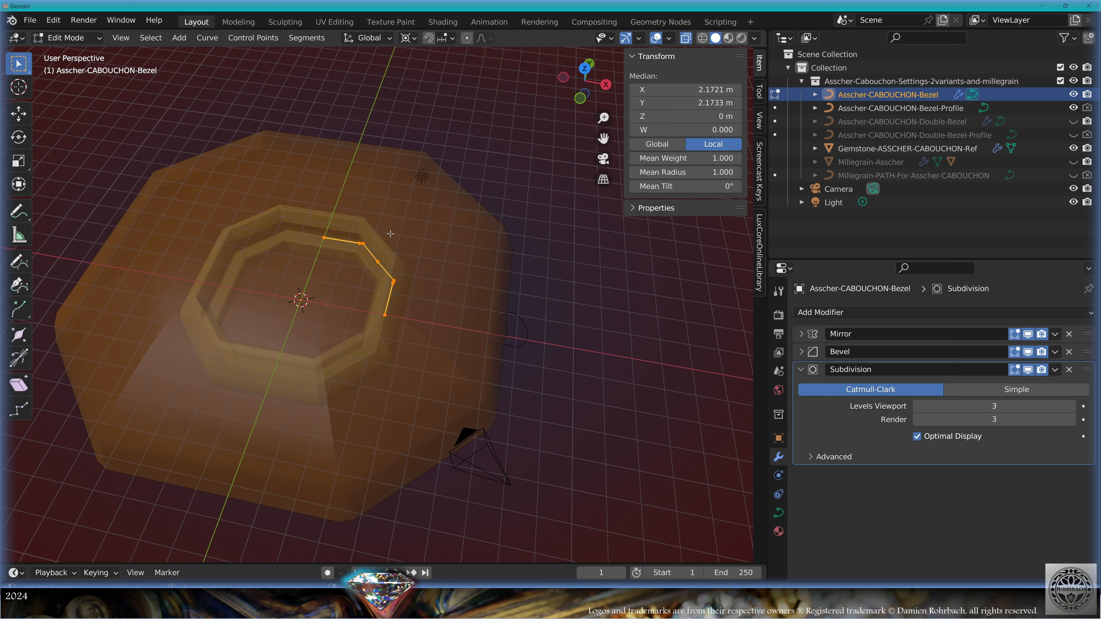
key(s)
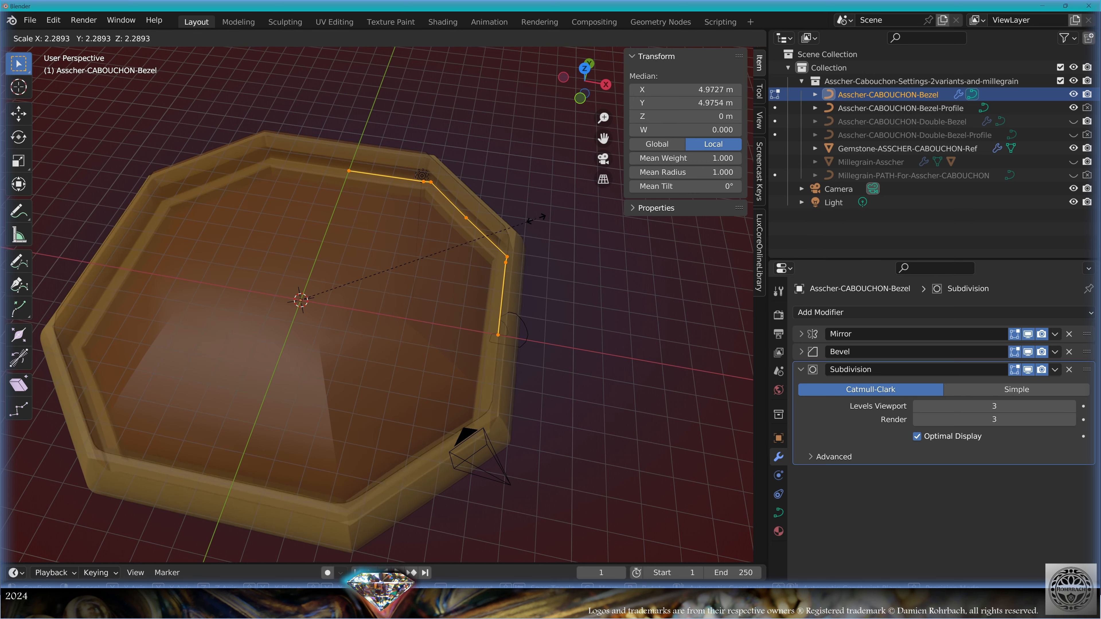
click(559, 213)
key(KP_1)
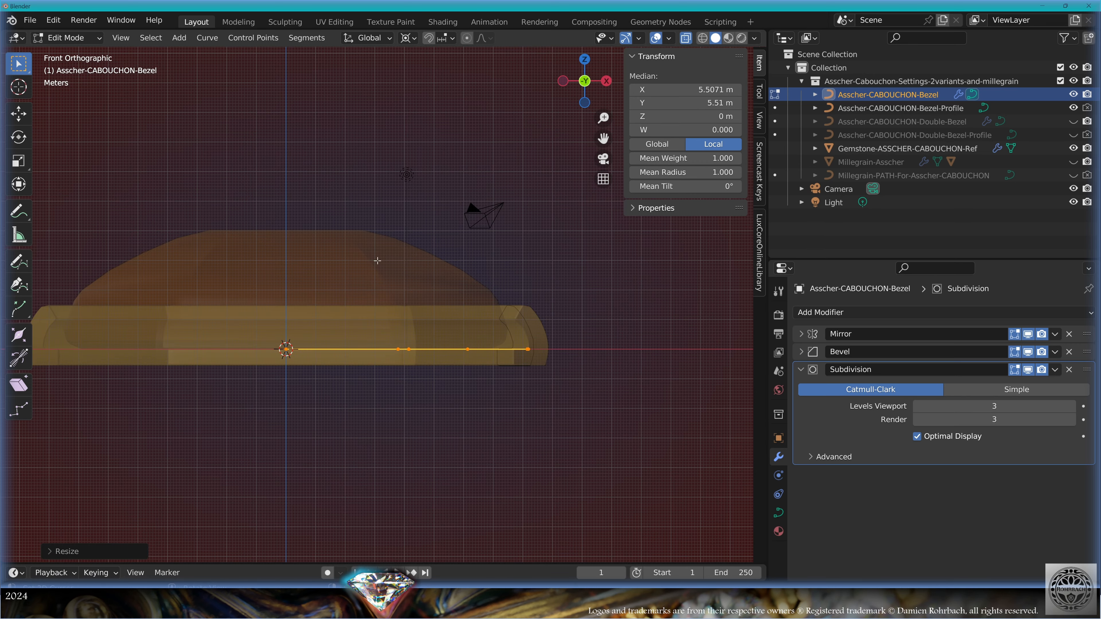
scroll(462, 282, up, 6)
scroll(439, 359, up, 4)
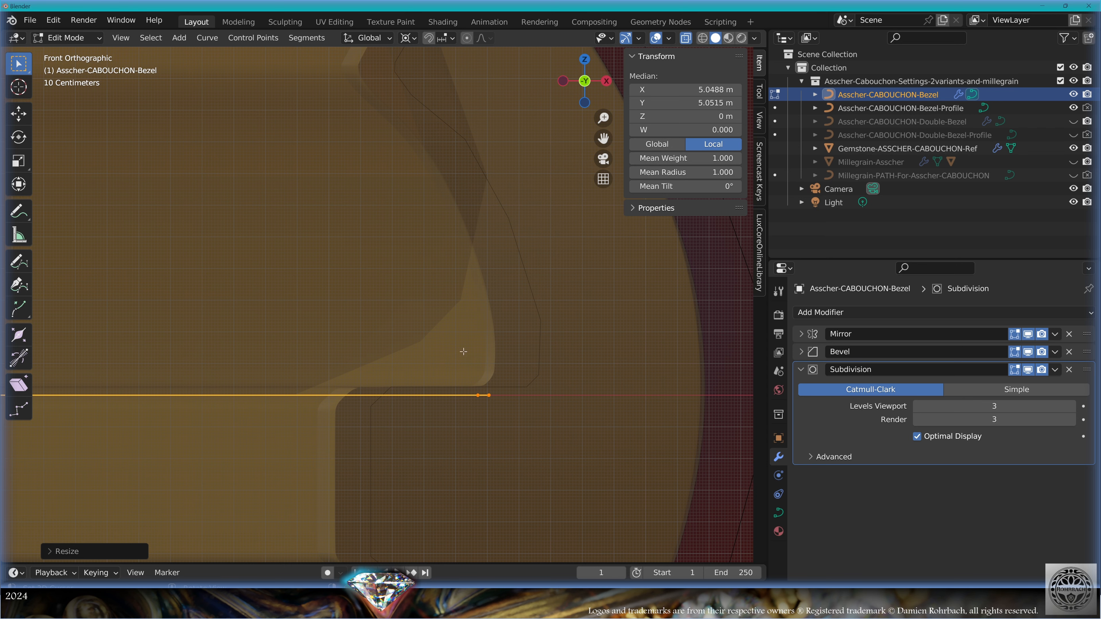
key(Tab)
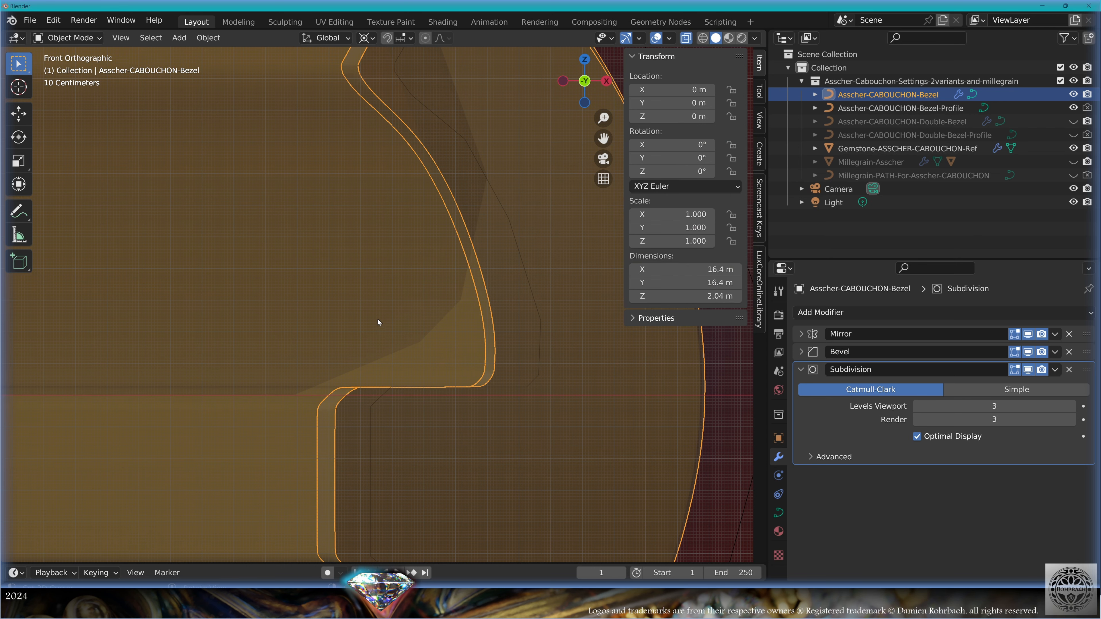
- Open the Asscher-CABOUCHON-Bezel-Profile curve in Edit Mode and set the transform pivot point to Median Point
scroll(379, 321, down, 5)
click(506, 233)
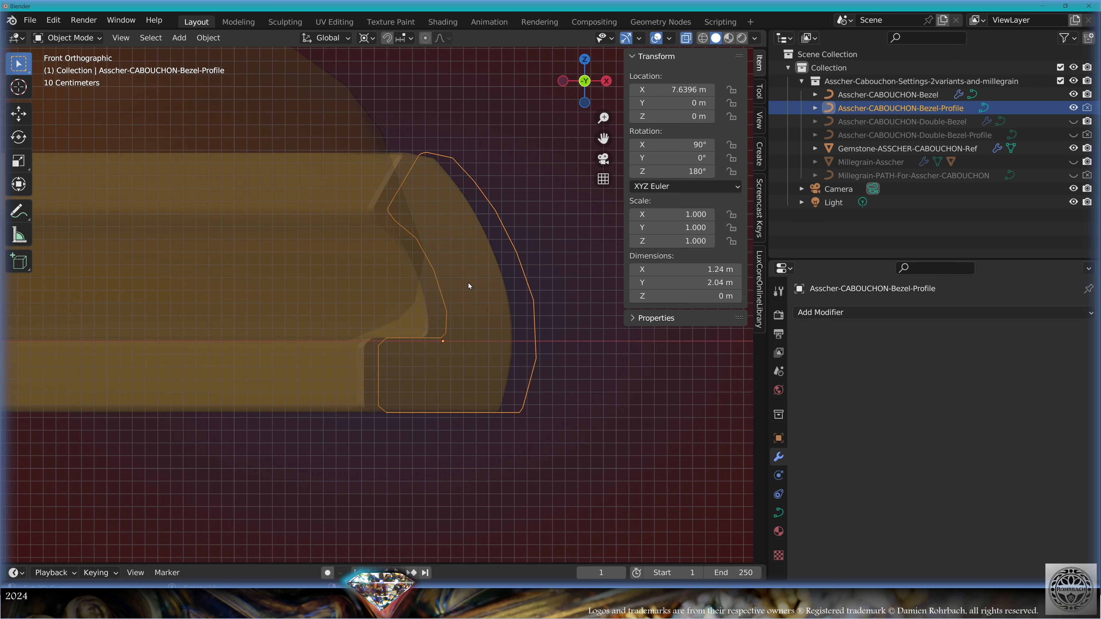
key(Tab)
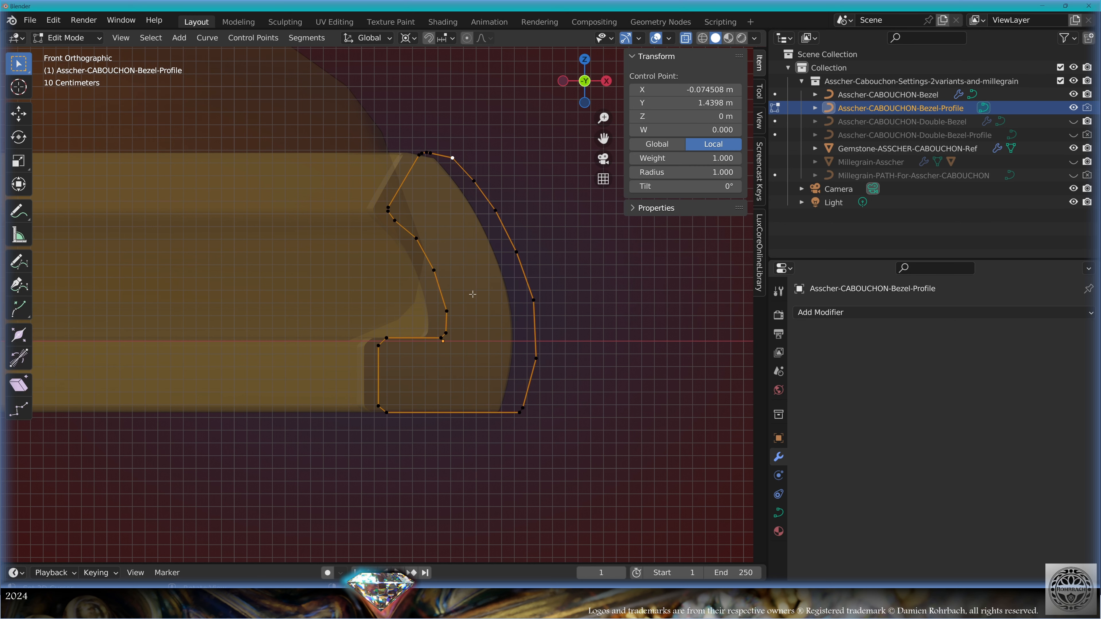
scroll(538, 209, up, 2)
click(413, 38)
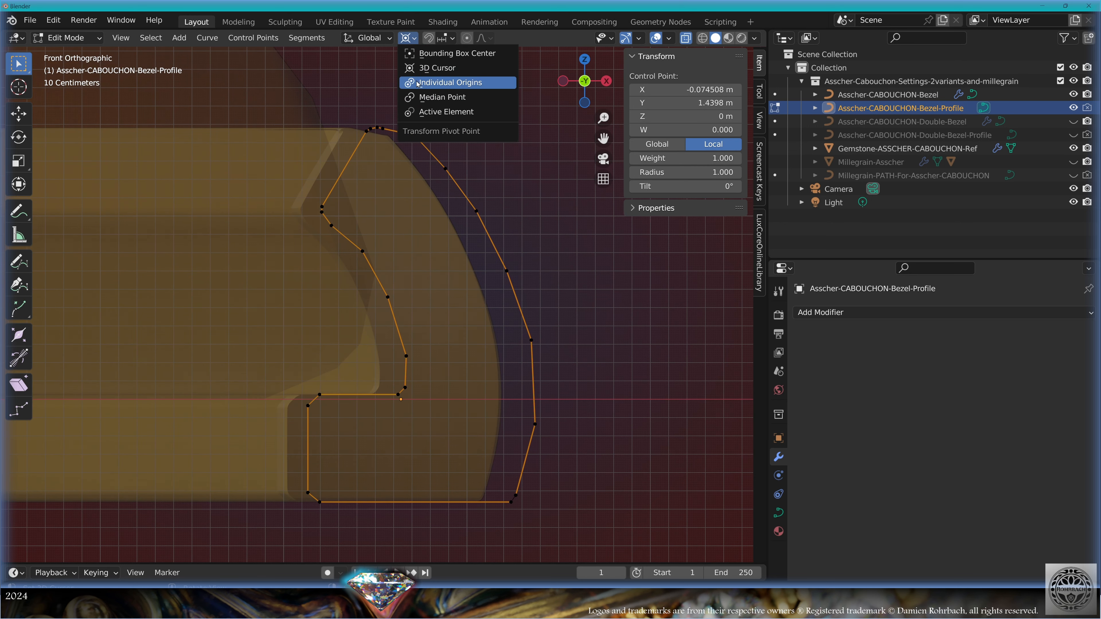
click(441, 95)
click(404, 39)
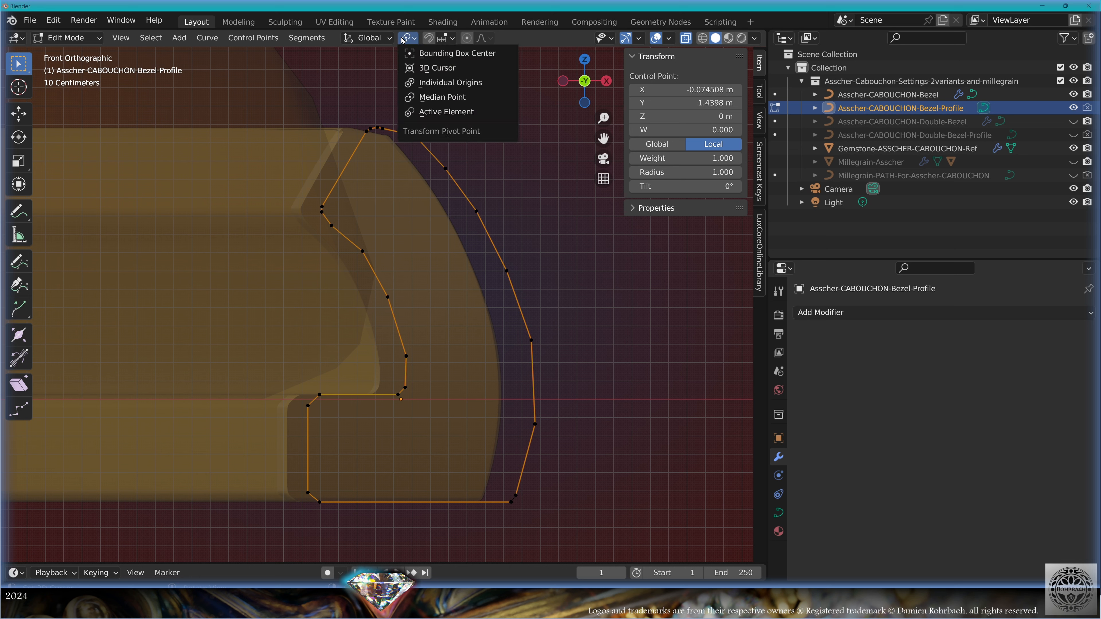
click(425, 101)
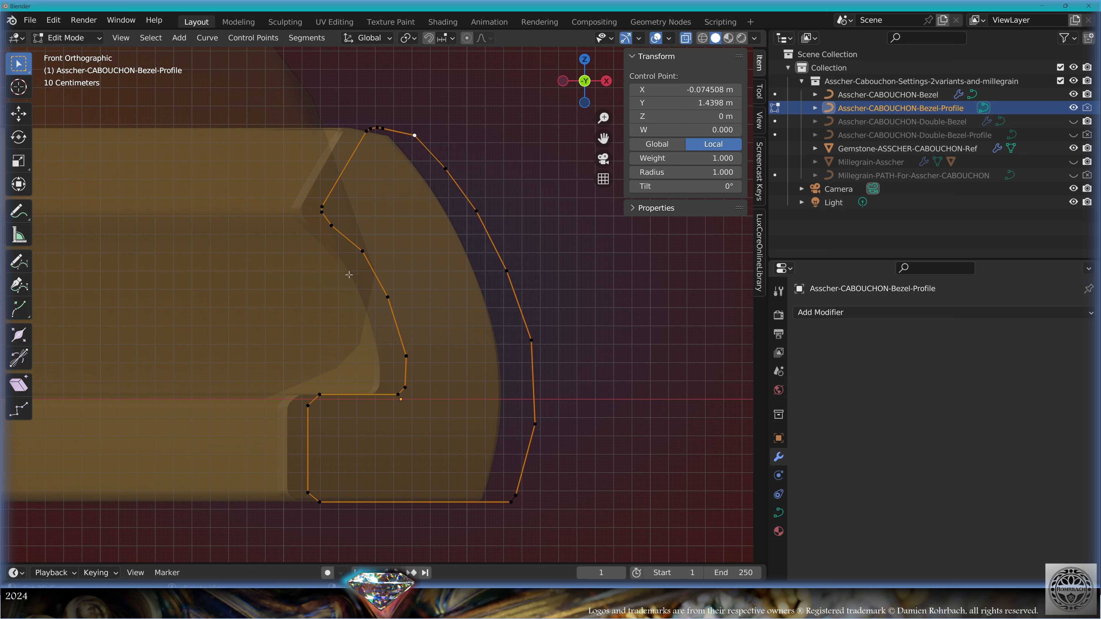
- Circle-select the upper control points of the bezel profile and move them up about 0.79 m to make the bezel taller
key(c)
drag(362, 216, 449, 178)
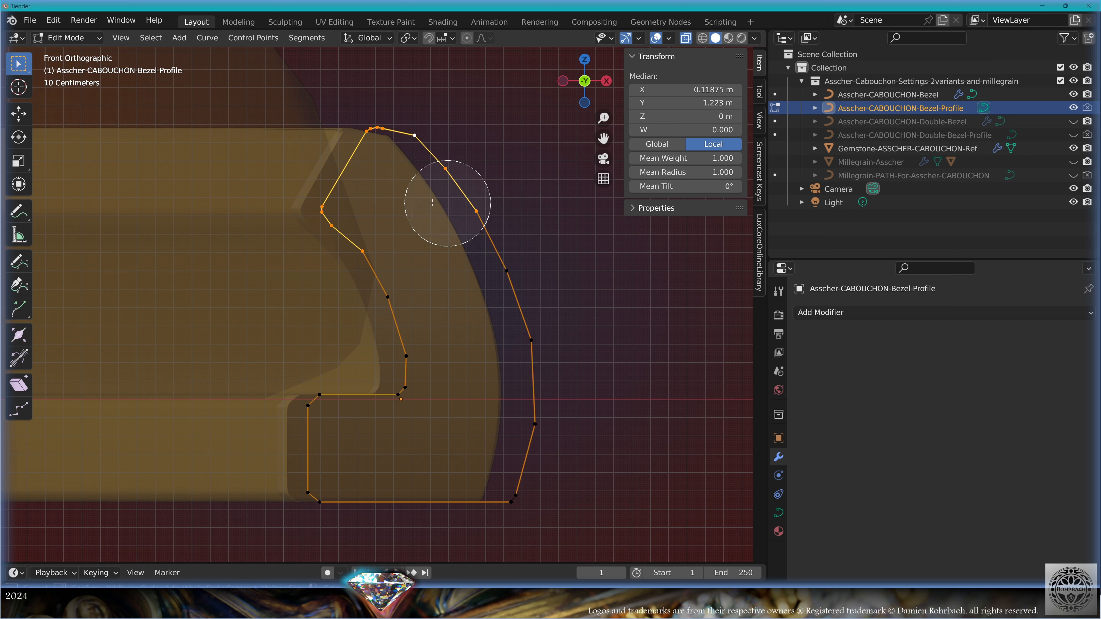
right_click(448, 204)
key(g)
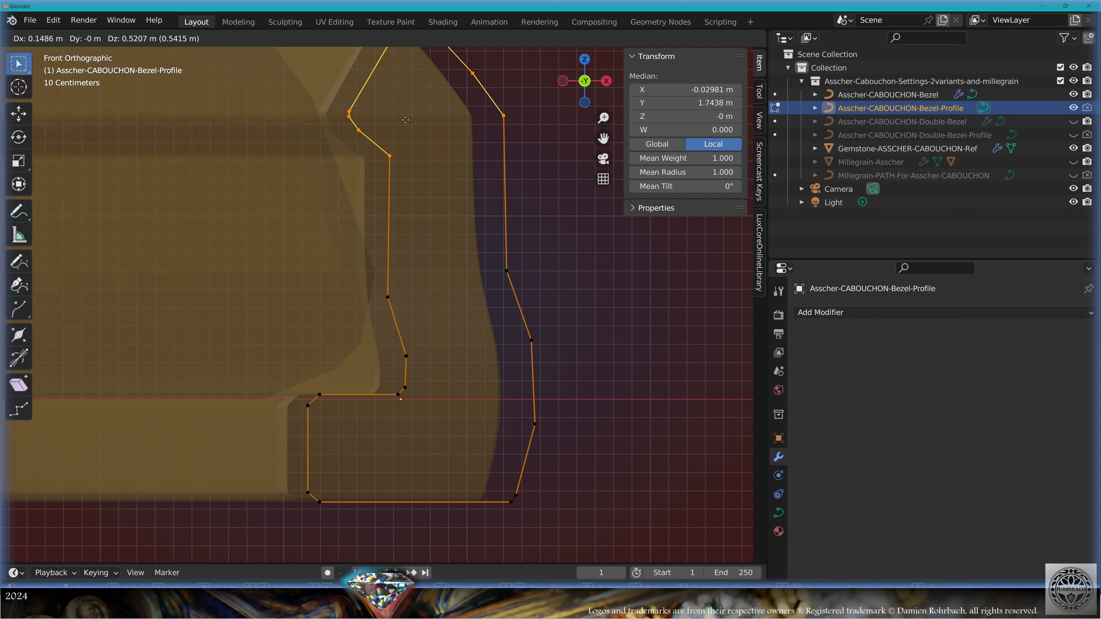
click(380, 73)
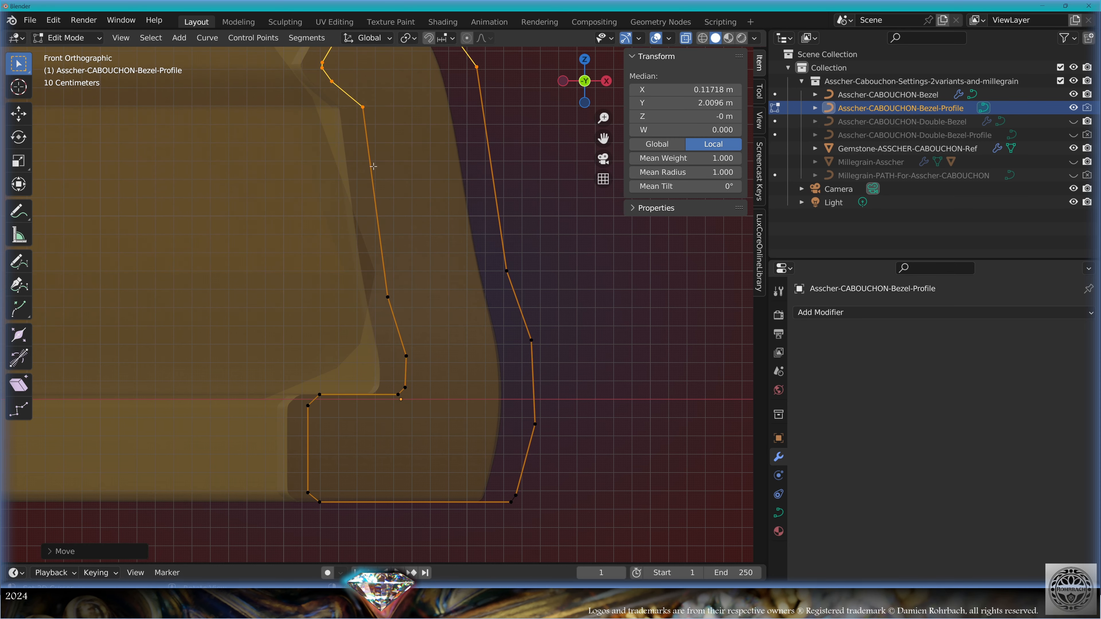
scroll(431, 247, up, 5)
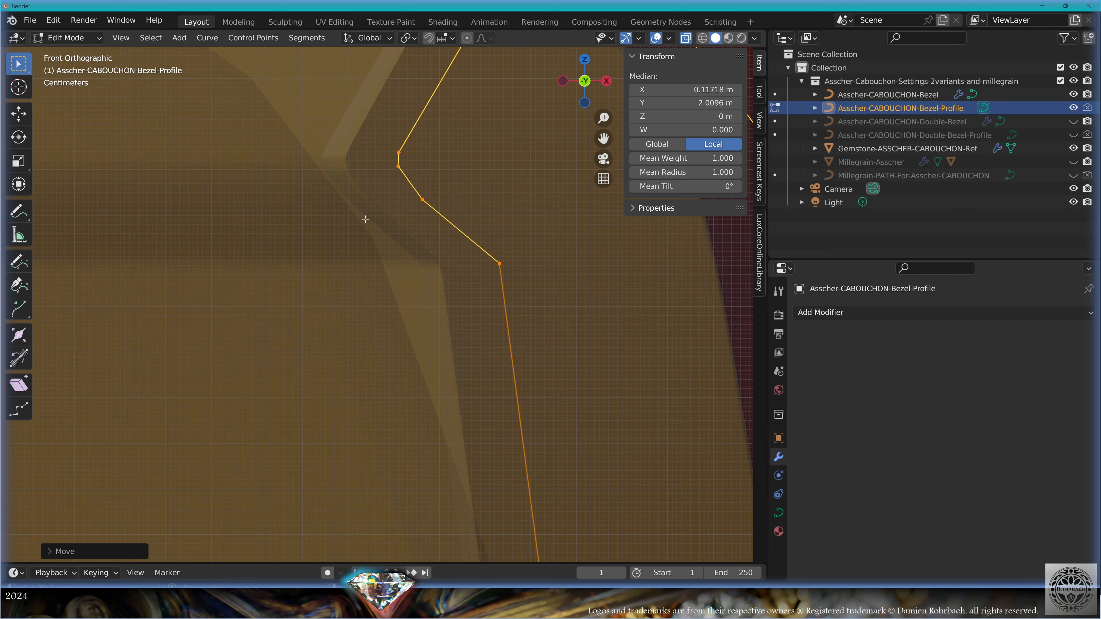
- Reposition the upper control point of the bezel profile's inner wall, just below the stone seat, to follow the gemstone's side
scroll(351, 213, down, 8)
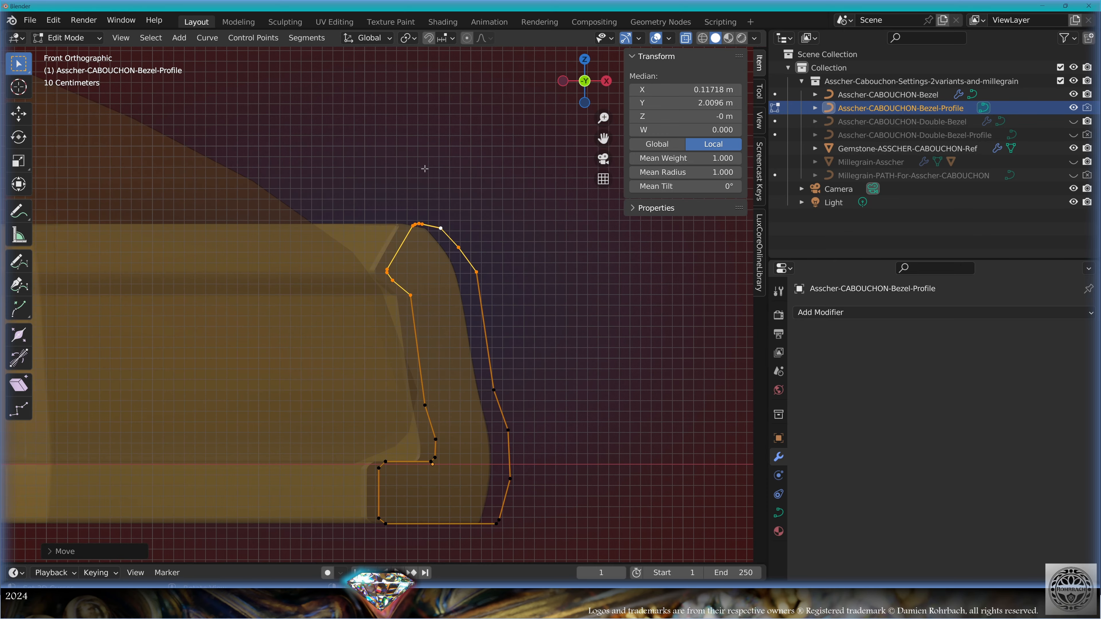
middle_drag(418, 195, 391, 203)
key(alt+z)
key(KP_5)
key(KP_1)
scroll(433, 277, up, 2)
key(alt+z)
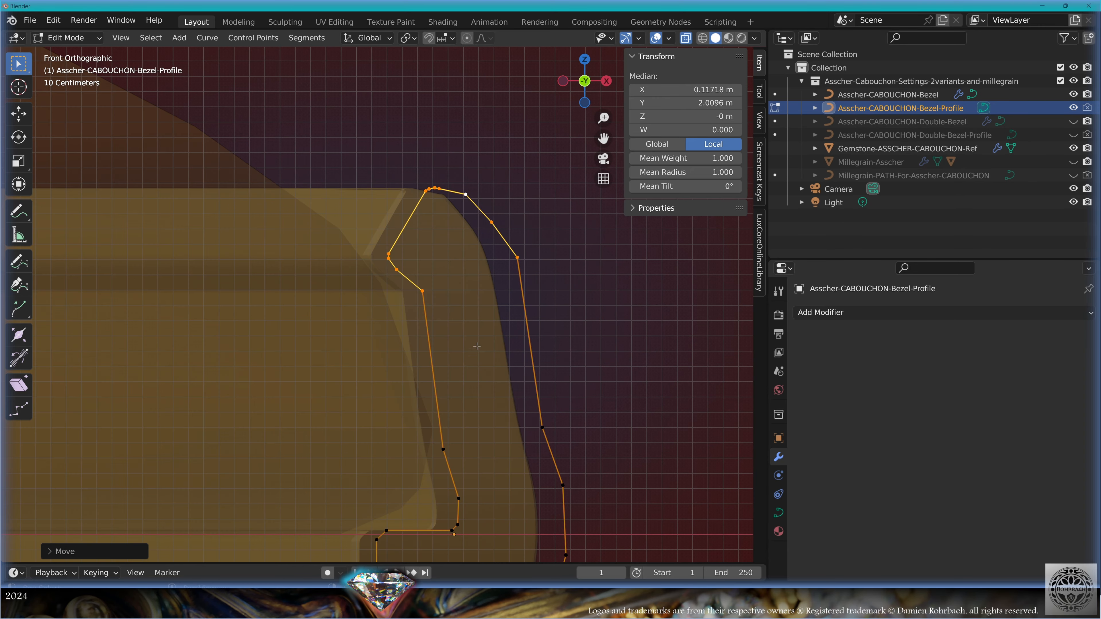
shift+middle_drag(476, 343, 440, 310)
scroll(434, 295, up, 4)
click(402, 207)
key(g)
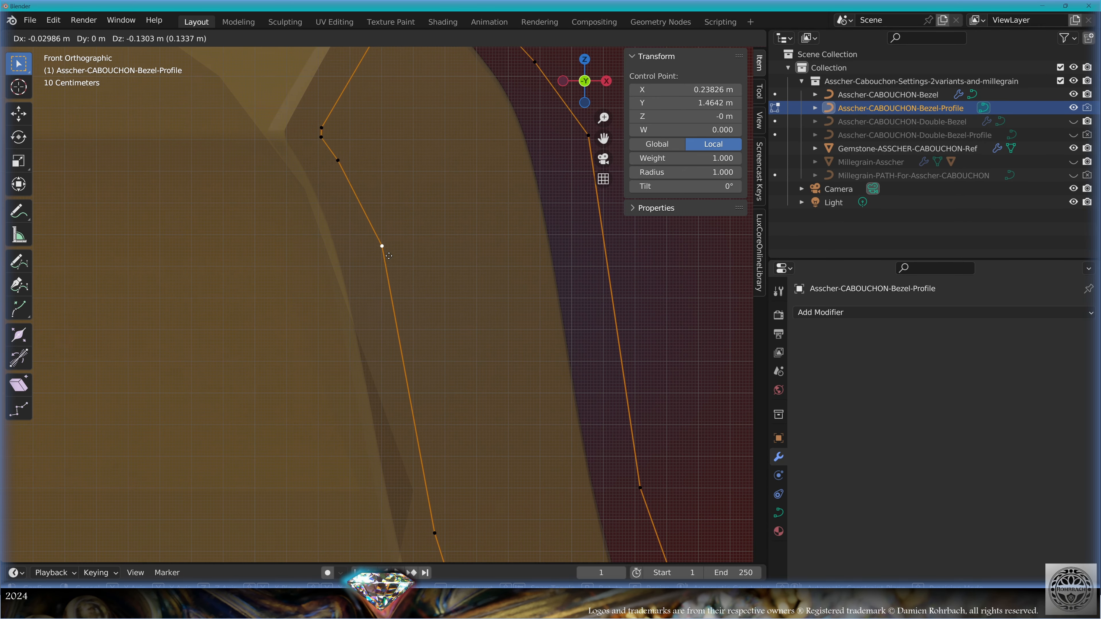
click(392, 251)
scroll(489, 384, up, 2)
key(g)
click(486, 384)
- Raise the two lower control points of the profile's inner wall above the ledge, the first by about 0.2 m
scroll(486, 384, down, 3)
shift+middle_drag(486, 403, 453, 190)
click(461, 382)
key(g)
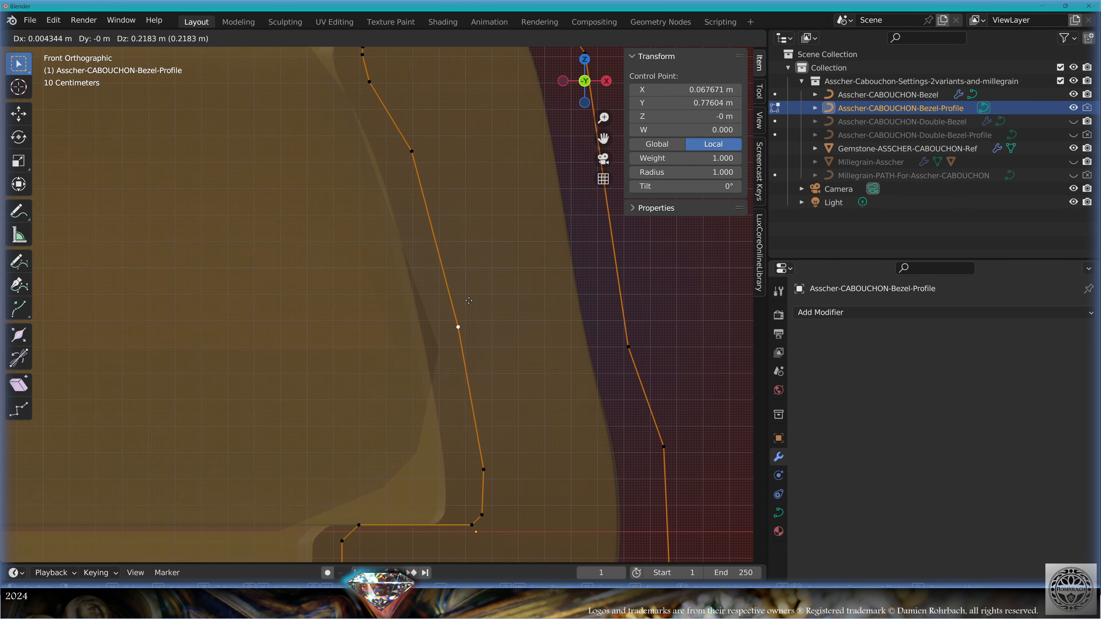
click(475, 346)
click(509, 453)
key(g)
click(511, 399)
- Shift the inner wall's middle control point outward and fine-tune the upper one to smooth the curve beside the gemstone
right_click(493, 357)
key(g)
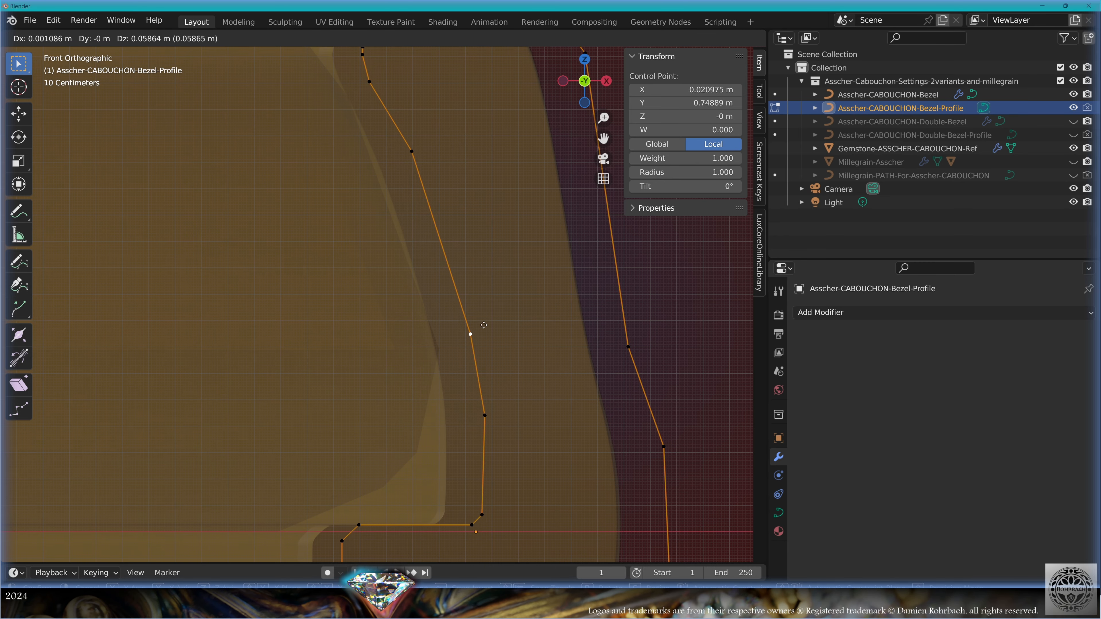
click(500, 349)
right_click(437, 164)
key(g)
click(434, 177)
- Move the outer wall's control points outward to bulge the wall, shifting the upper one about 0.18 m out and 0.2 m up
scroll(487, 295, down, 4)
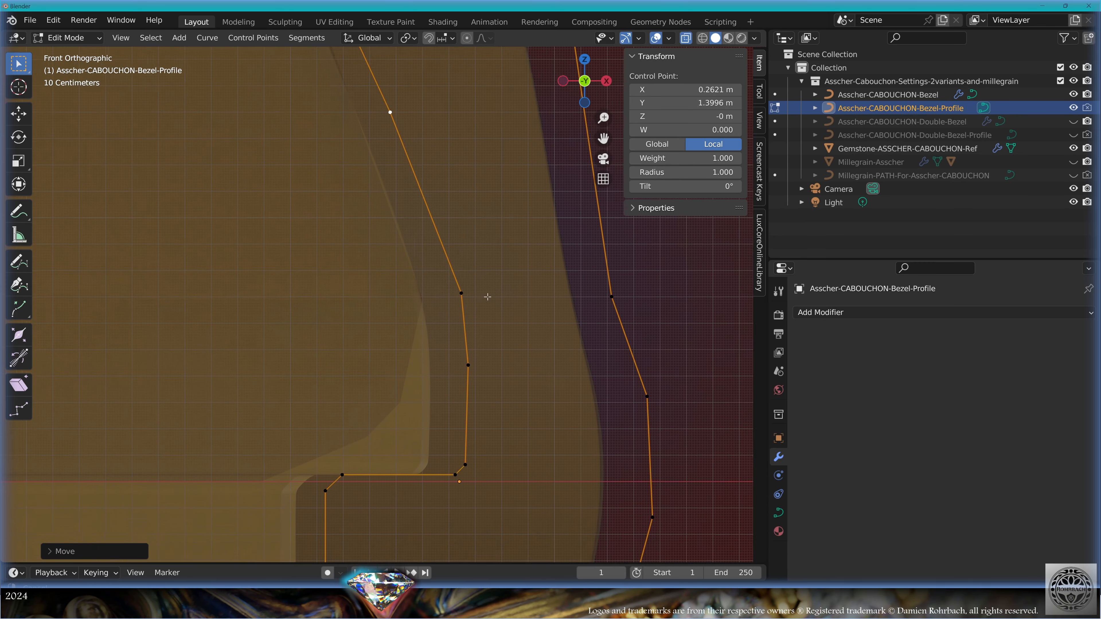
shift+middle_drag(437, 273, 413, 358)
right_click(474, 369)
key(g)
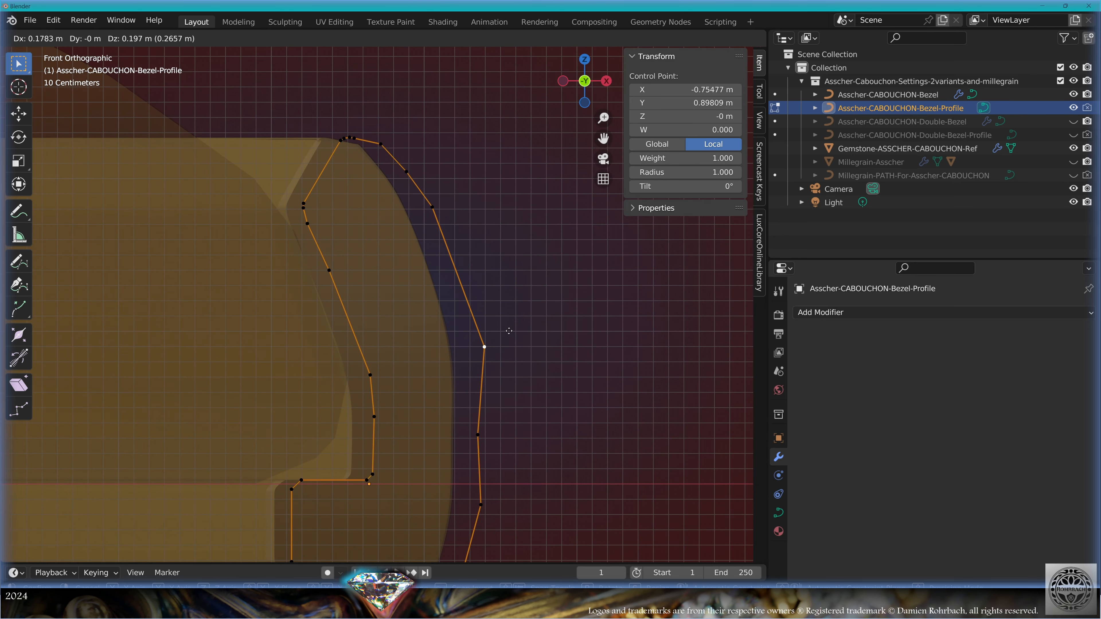
click(508, 327)
shift+middle_drag(471, 421, 442, 255)
right_click(448, 267)
key(g)
scroll(381, 346, up, 2)
shift+middle_drag(288, 371, 349, 314)
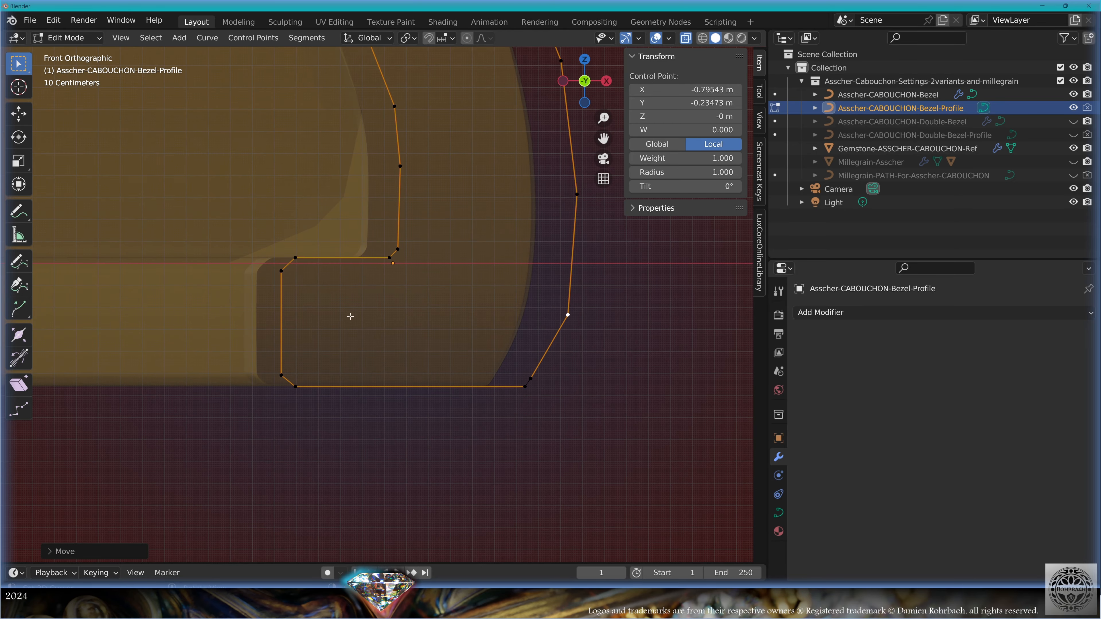
- Box-select the control points at the inner end of the profile's bottom ledge and move them inward along X to widen the ledge
key(alt+a)
drag(265, 248, 342, 416)
scroll(419, 410, down, 4)
key(alt+z)
scroll(419, 410, down, 5)
middle_drag(419, 410, 410, 266)
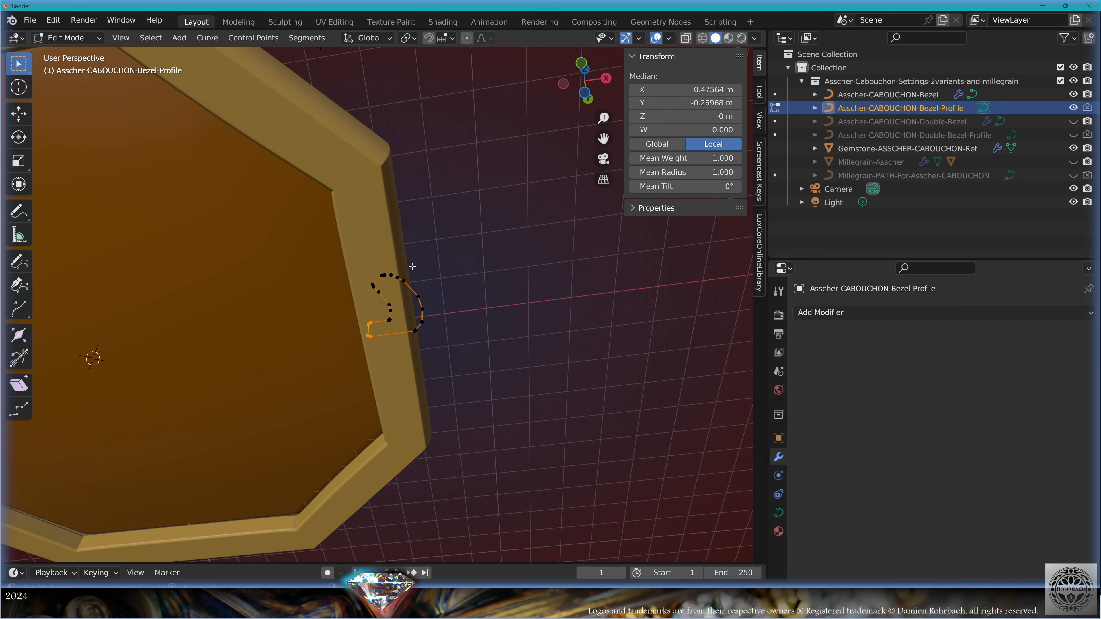
key(KP_1)
scroll(436, 342, up, 5)
scroll(303, 319, up, 6)
key(alt+z)
click(18, 114)
drag(459, 301, 182, 296)
scroll(383, 361, down, 5)
key(alt+z)
middle_drag(384, 361, 377, 290)
key(alt+z)
key(KP_1)
- Box-select only the profile's bottom control points and move them down to thicken the base of the bezel
key(alt+a)
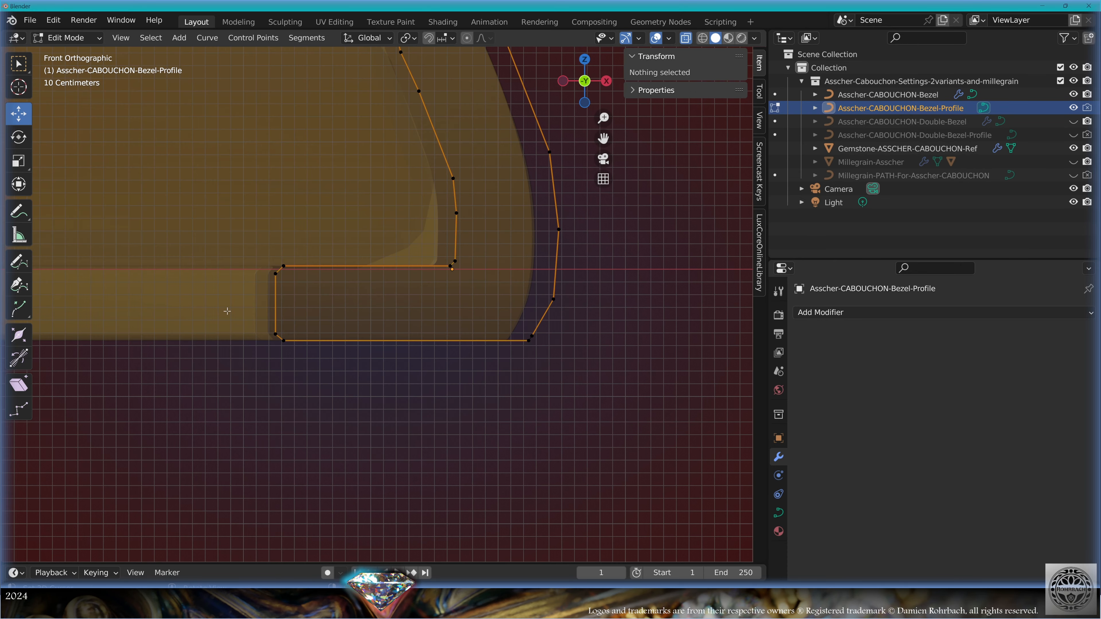
drag(209, 295, 587, 432)
drag(435, 275, 428, 329)
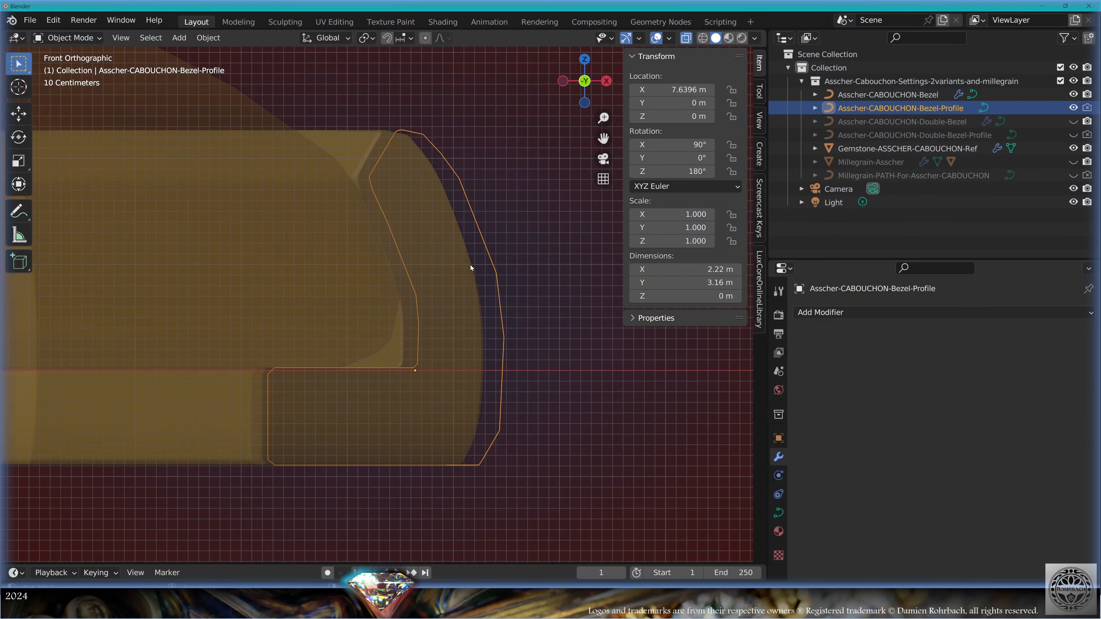
- Add a 2 m cube as a size reference and place its top level with the bezel ledge, at about X 8.51 m and Z -0.97 m
click(179, 38)
mouse_move(191, 54)
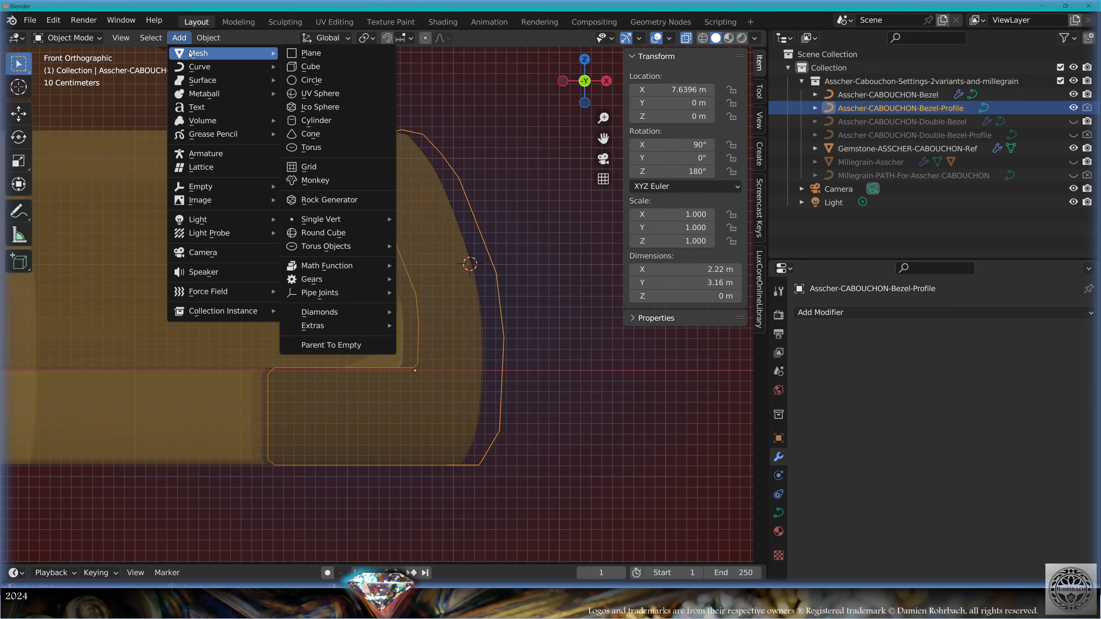
click(310, 67)
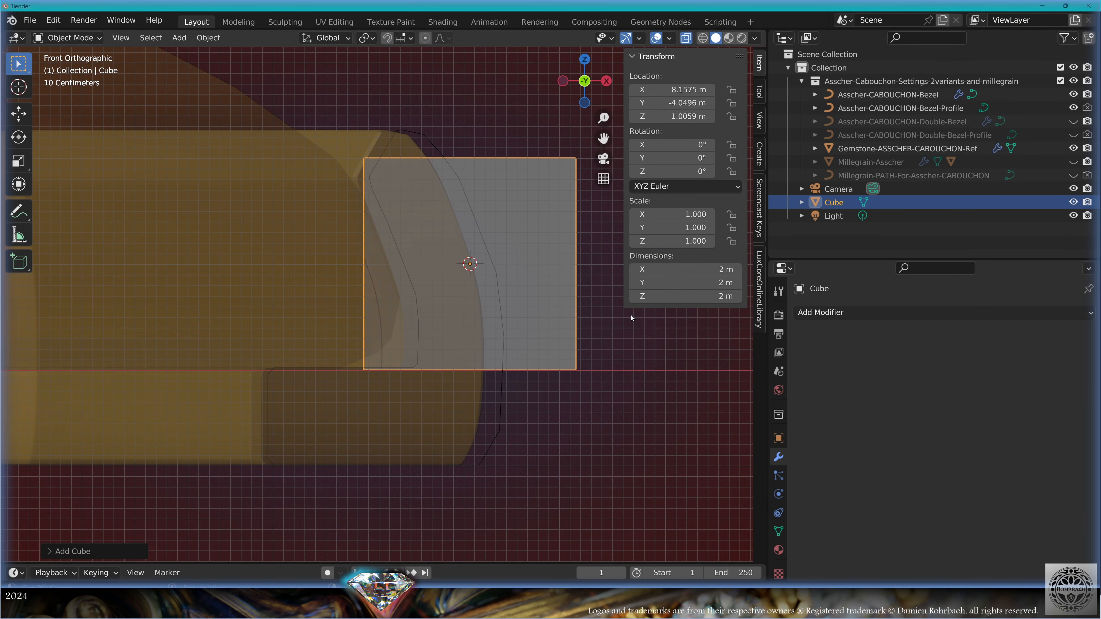
key(g)
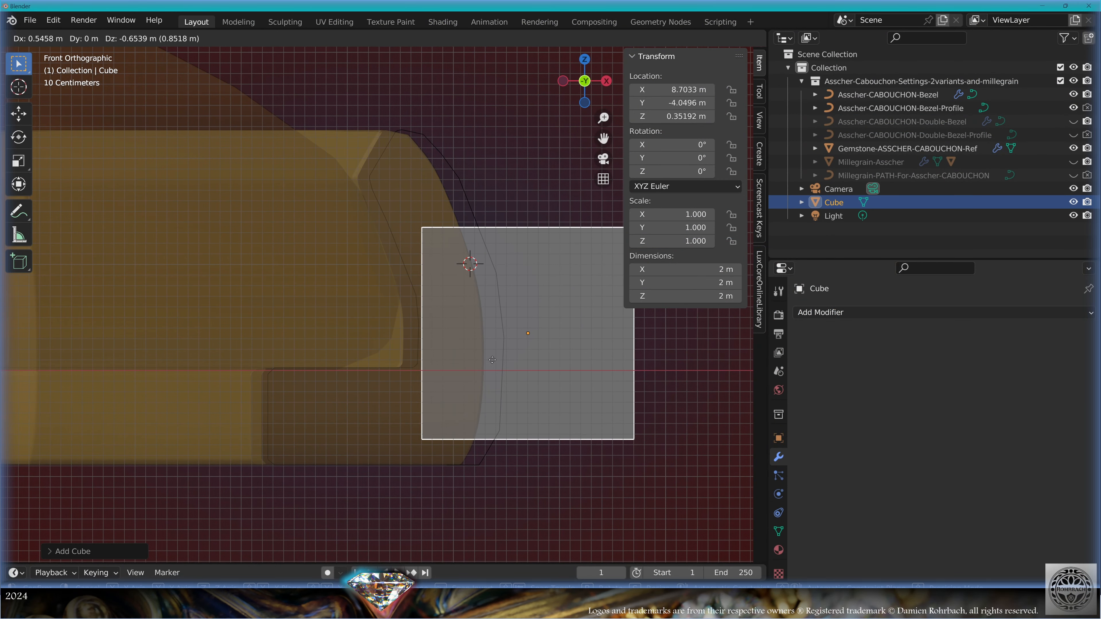
click(472, 500)
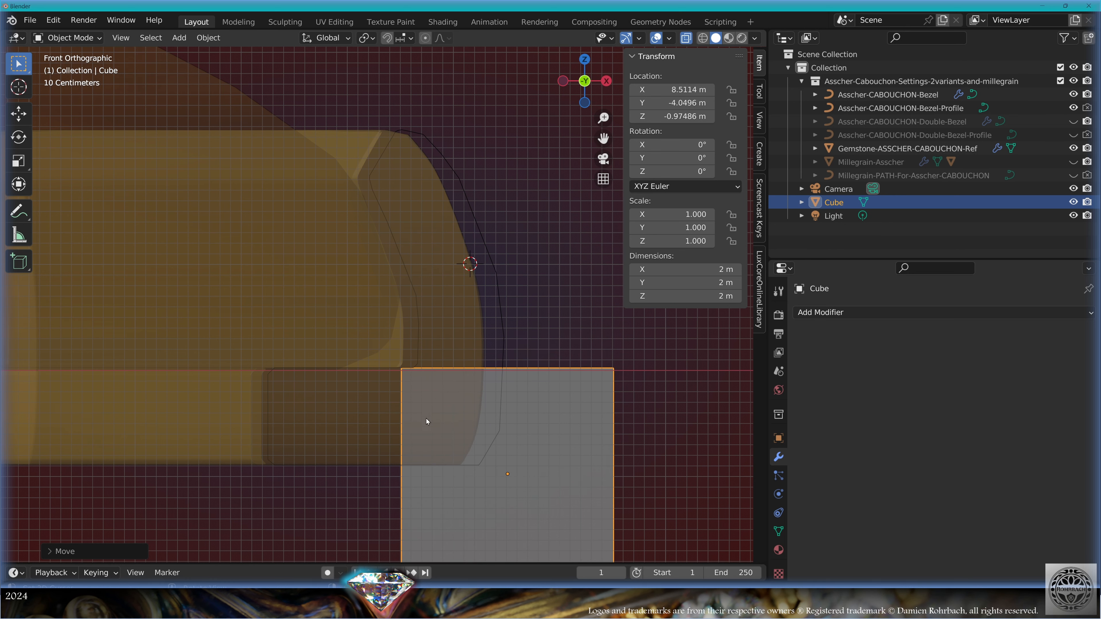
- Edit the bezel profile again and move its outer wall control points outward along X to match the cube's far side
click(483, 241)
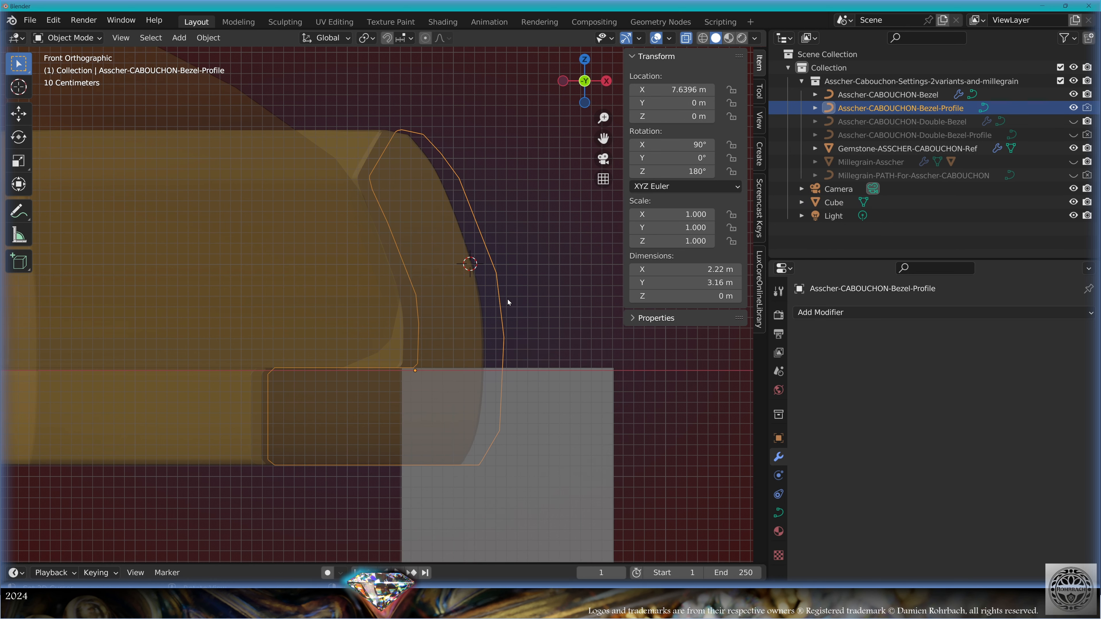
key(Tab)
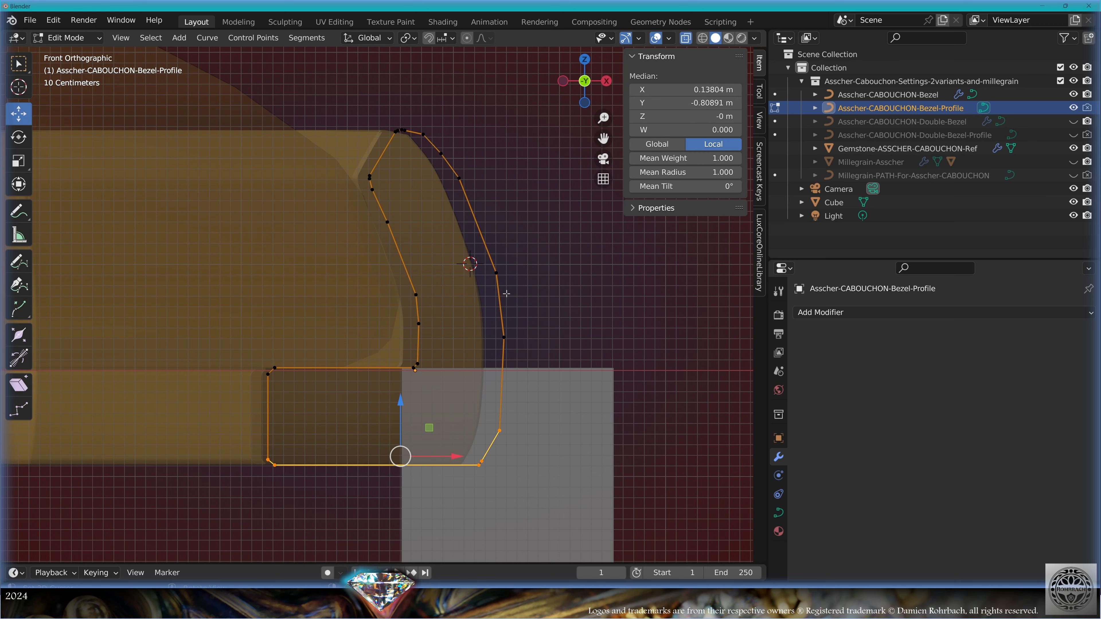
drag(423, 164, 511, 507)
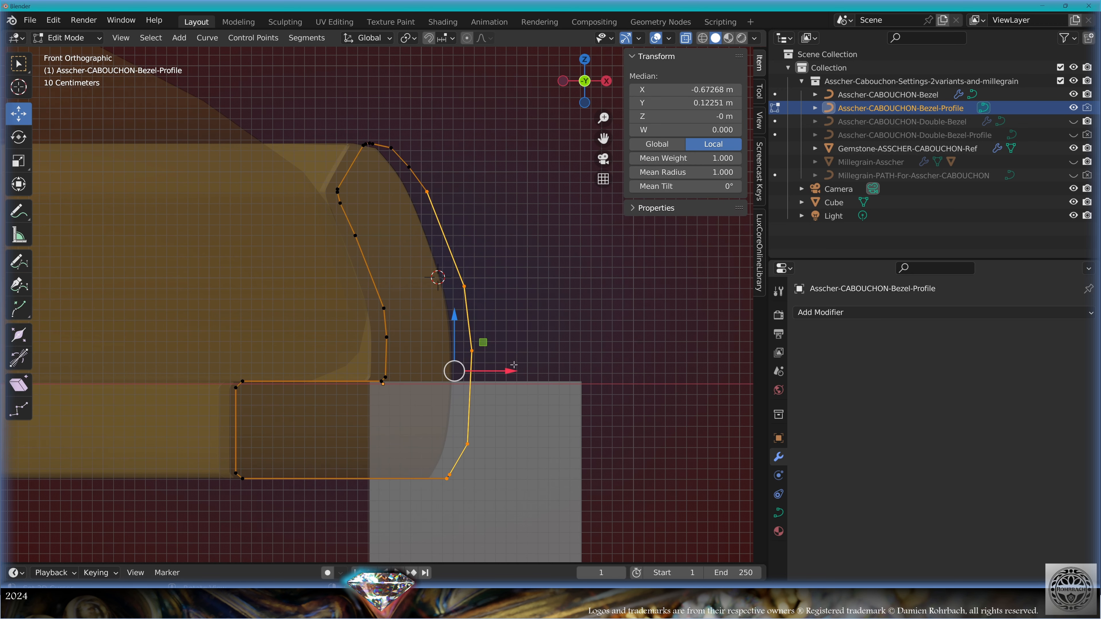
drag(511, 371, 639, 385)
- Move three control points of the profile's top rim outward and upward to round the thickened top
click(409, 168)
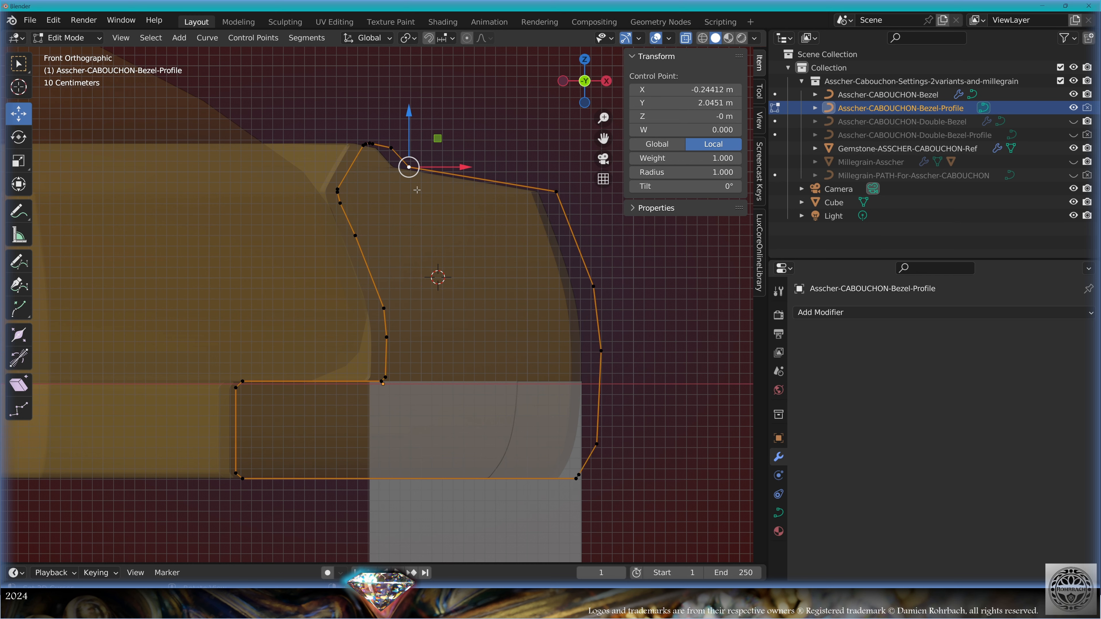
drag(409, 167, 493, 132)
click(391, 147)
drag(391, 148, 439, 115)
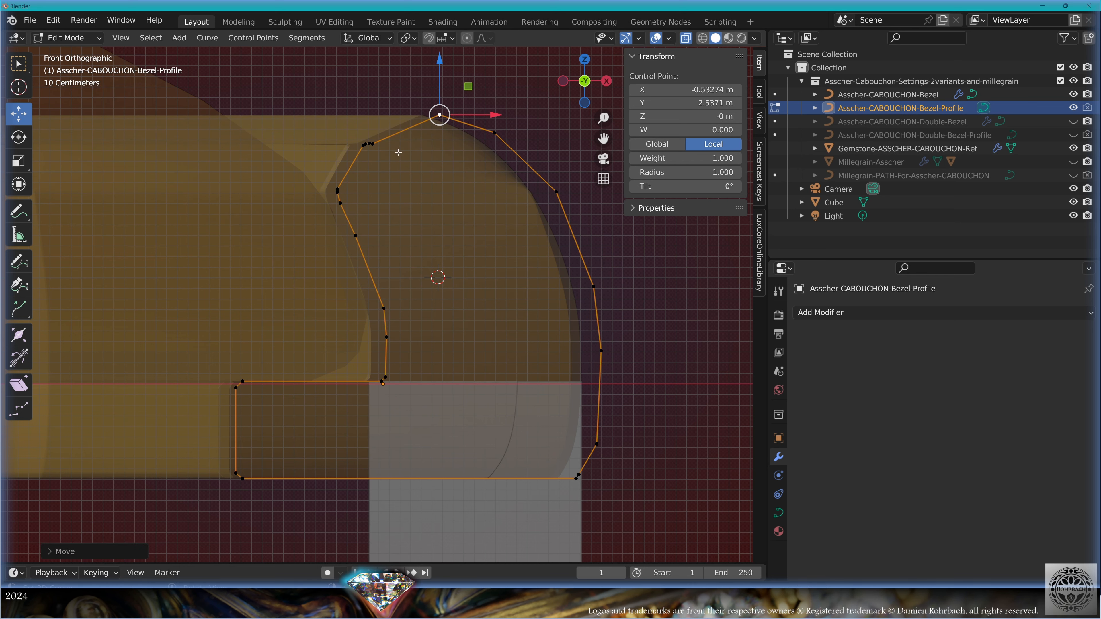
click(372, 143)
drag(372, 144, 404, 124)
- Reposition the two closely spaced control points on the rim's inner side to round the edge over the gemstone
shift+middle_drag(440, 161, 418, 274)
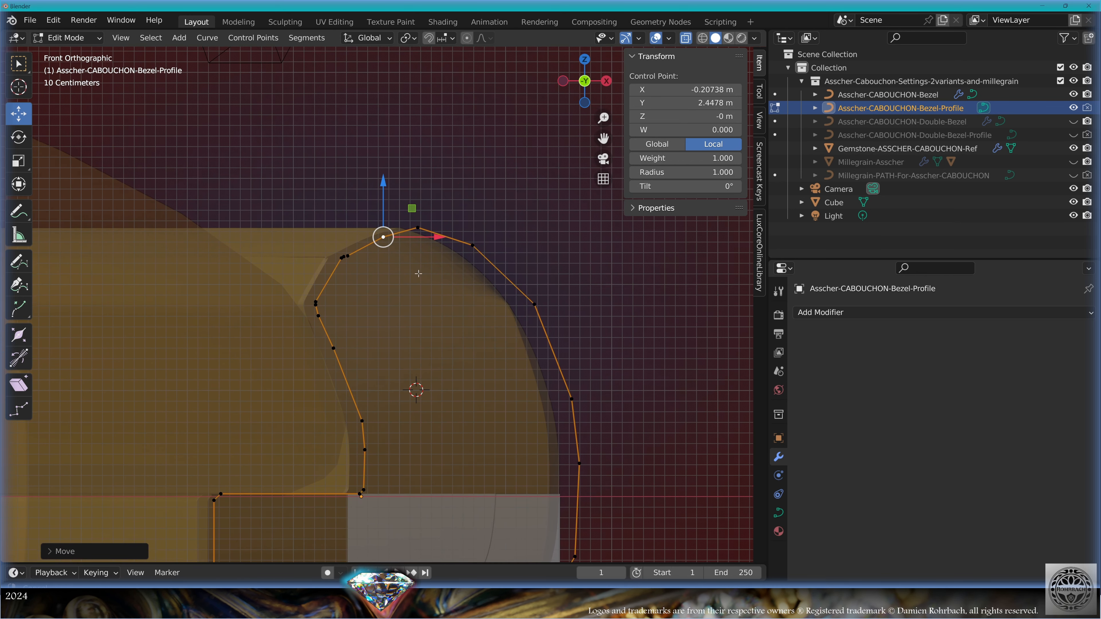
scroll(361, 249, up, 4)
right_click(310, 204)
key(g)
click(345, 196)
right_click(297, 209)
key(g)
click(295, 271)
scroll(295, 271, down, 2)
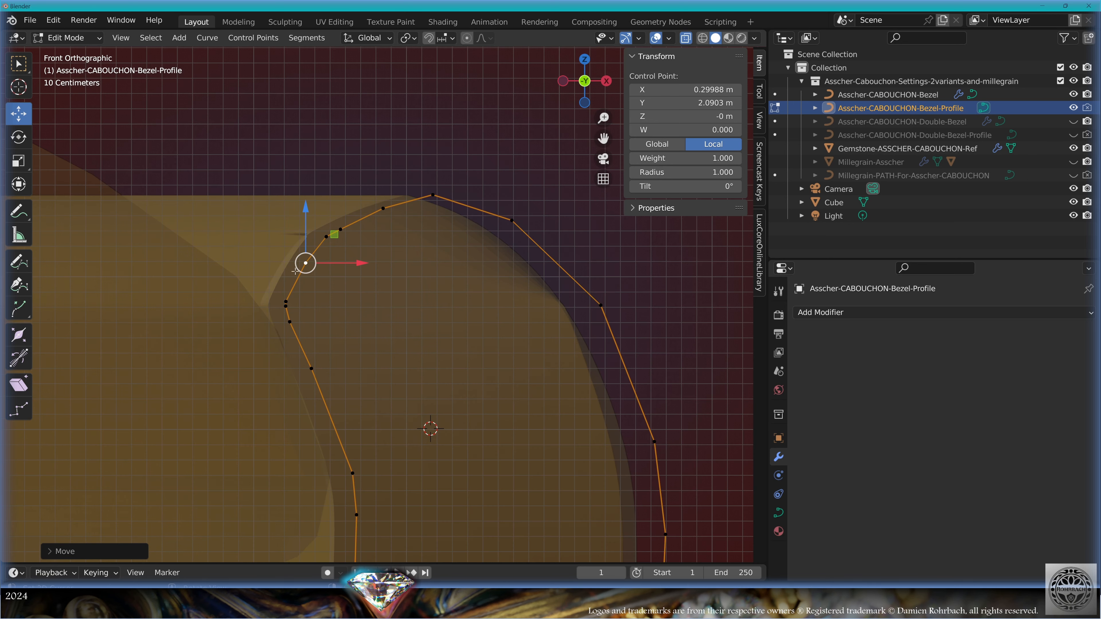
- Subdivide the segment just outside the rim's highest control point and nudge the new point up and outward to round it
shift+middle_drag(295, 271, 231, 309)
click(370, 233)
shift+click(449, 258)
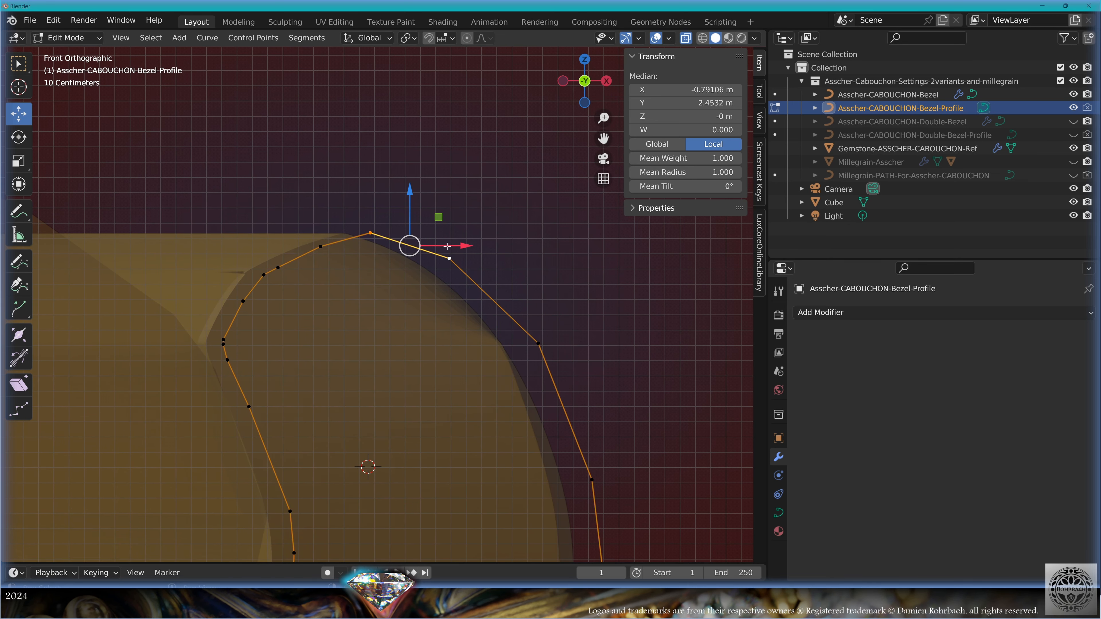
right_click(551, 182)
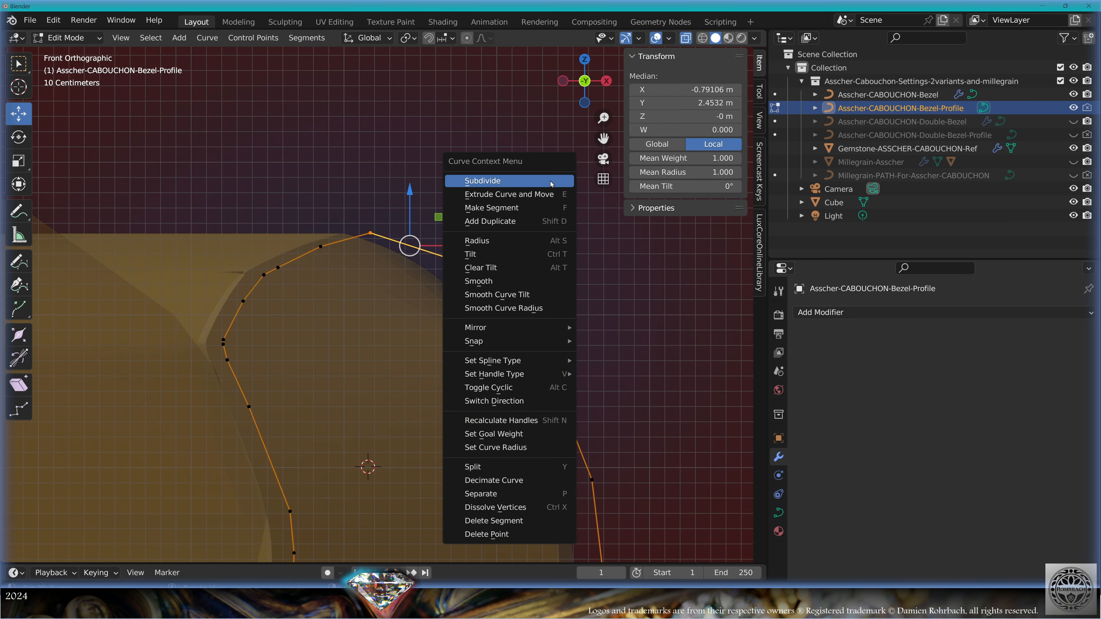
click(541, 180)
right_click(412, 243)
key(g)
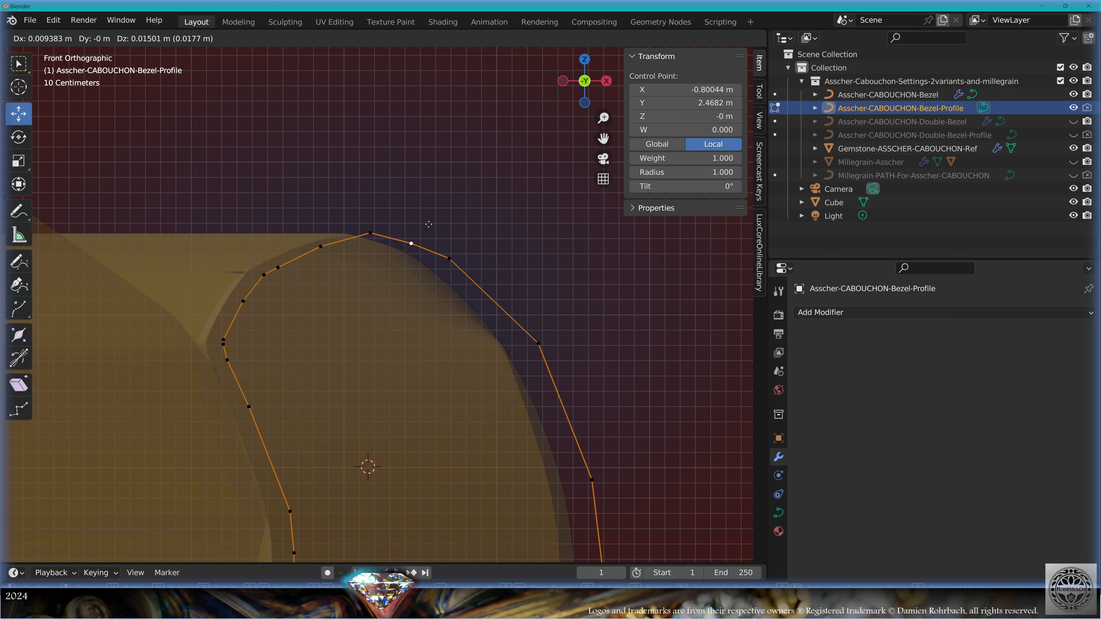
click(429, 222)
- Try to subdivide the long sloping segment on the rim's outer side with a higher number of cuts
click(449, 258)
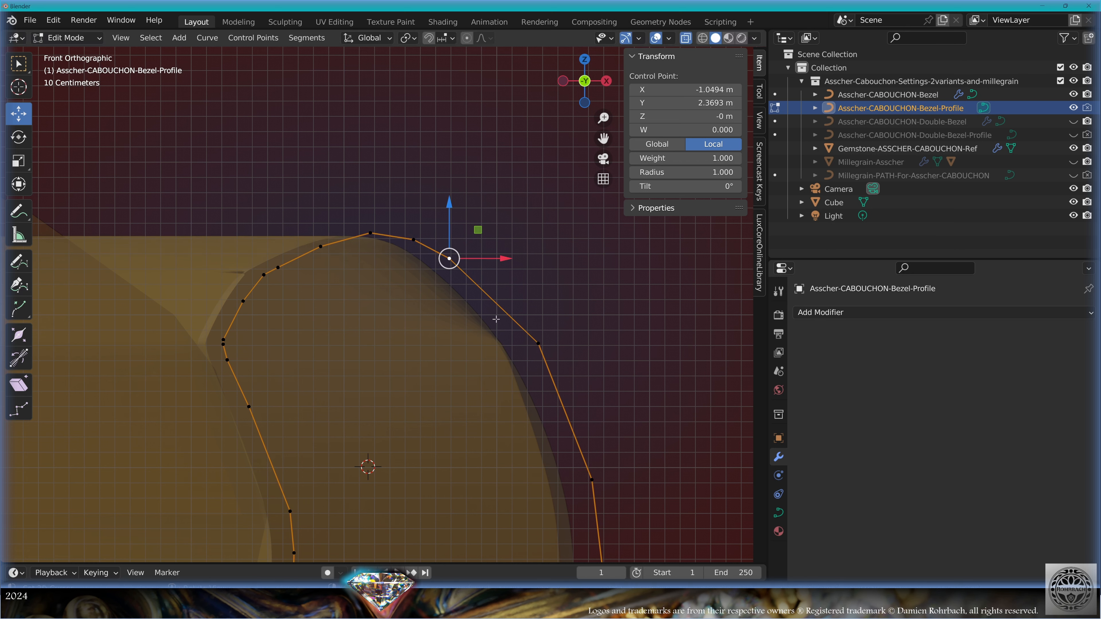
right_click(560, 207)
click(559, 206)
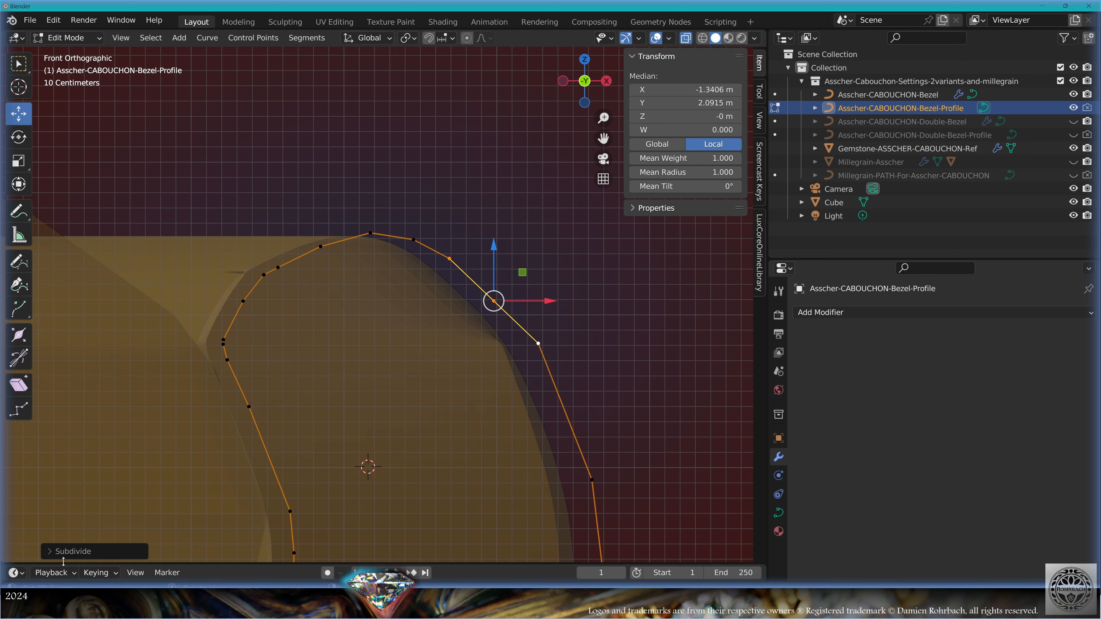
click(71, 551)
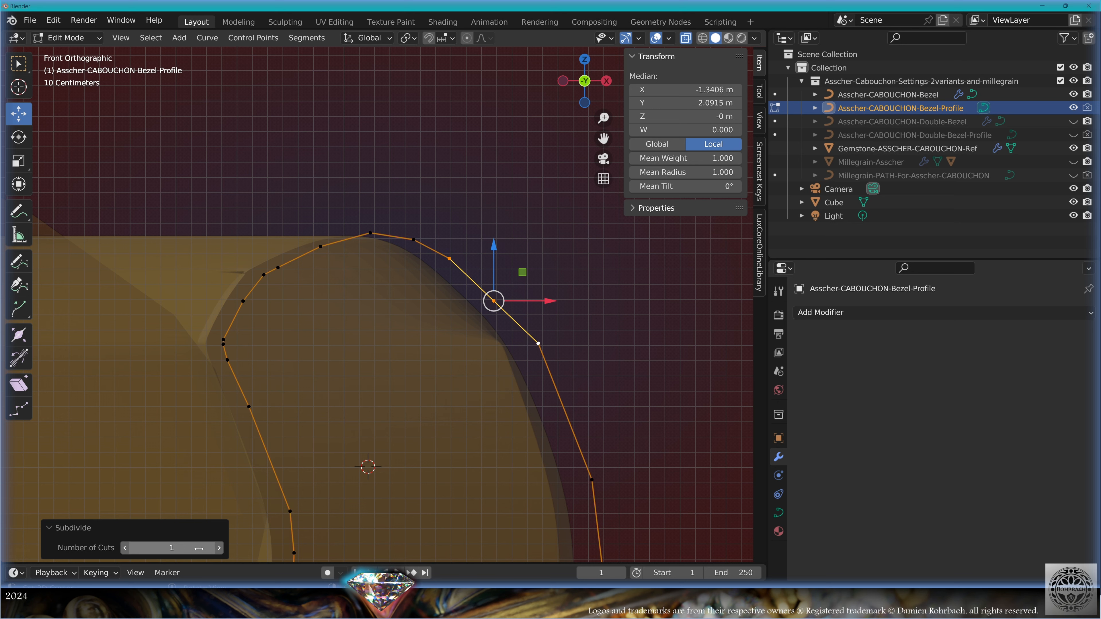
click(219, 548)
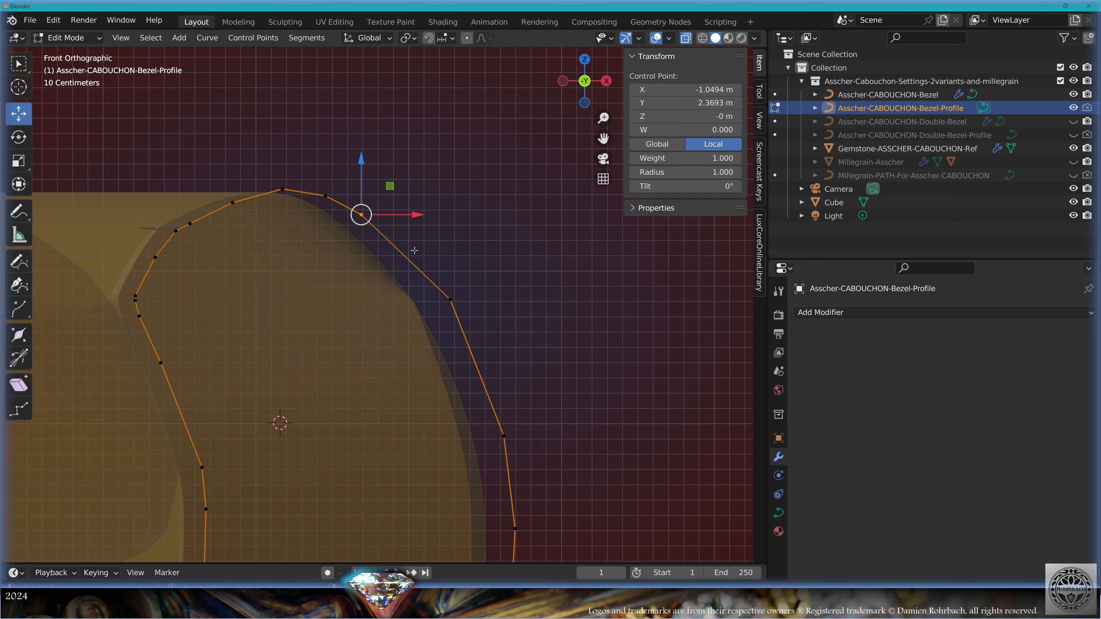
- Move the rim's outer control point about 0.21 m out and 0.06 m down, and shift its inner neighbour about 0.09 m out
scroll(421, 251, up, 2)
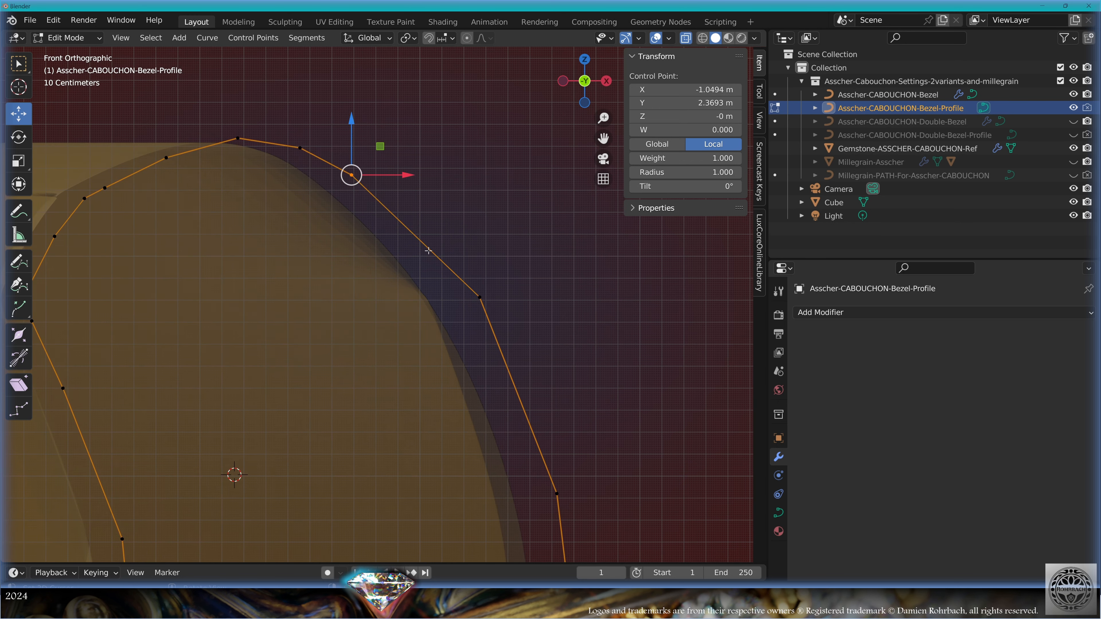
shift+middle_drag(392, 306, 411, 345)
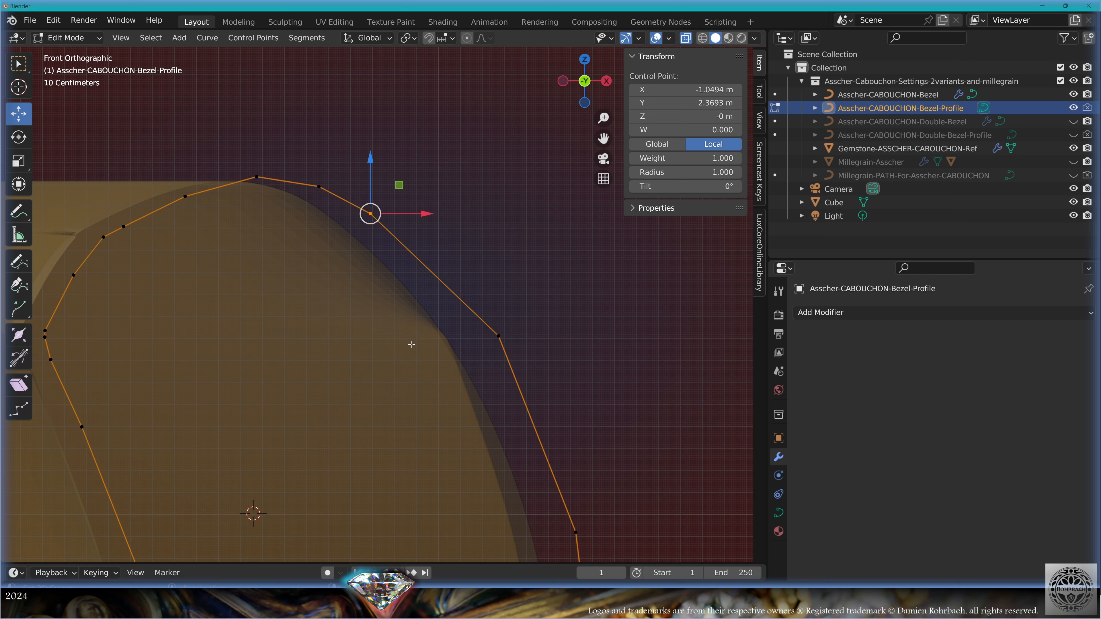
drag(370, 214, 416, 226)
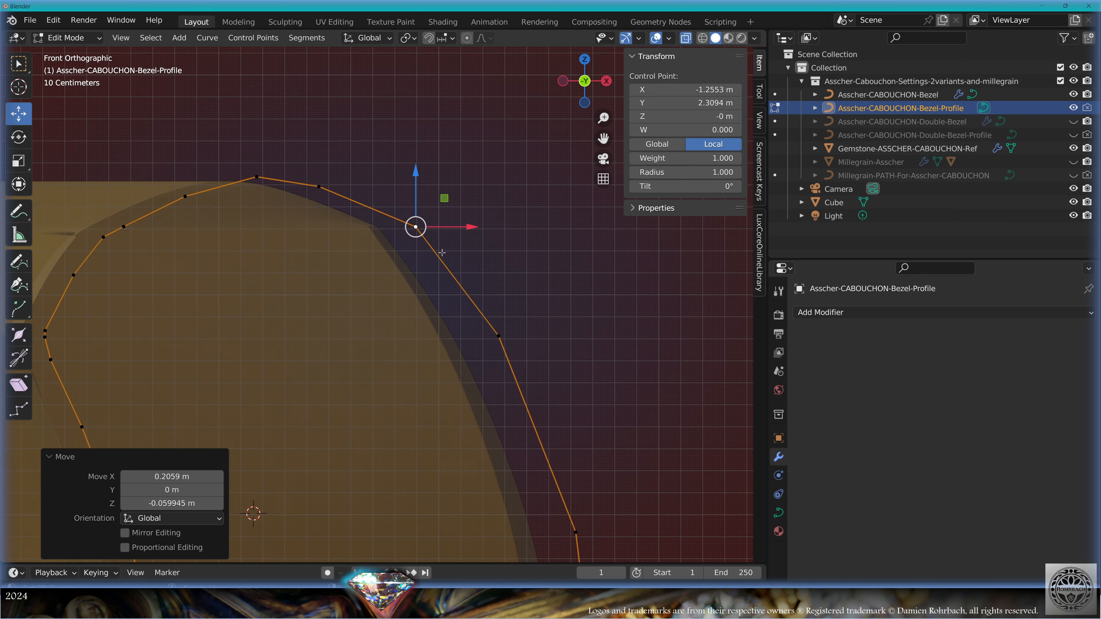
key(alt+a)
click(319, 186)
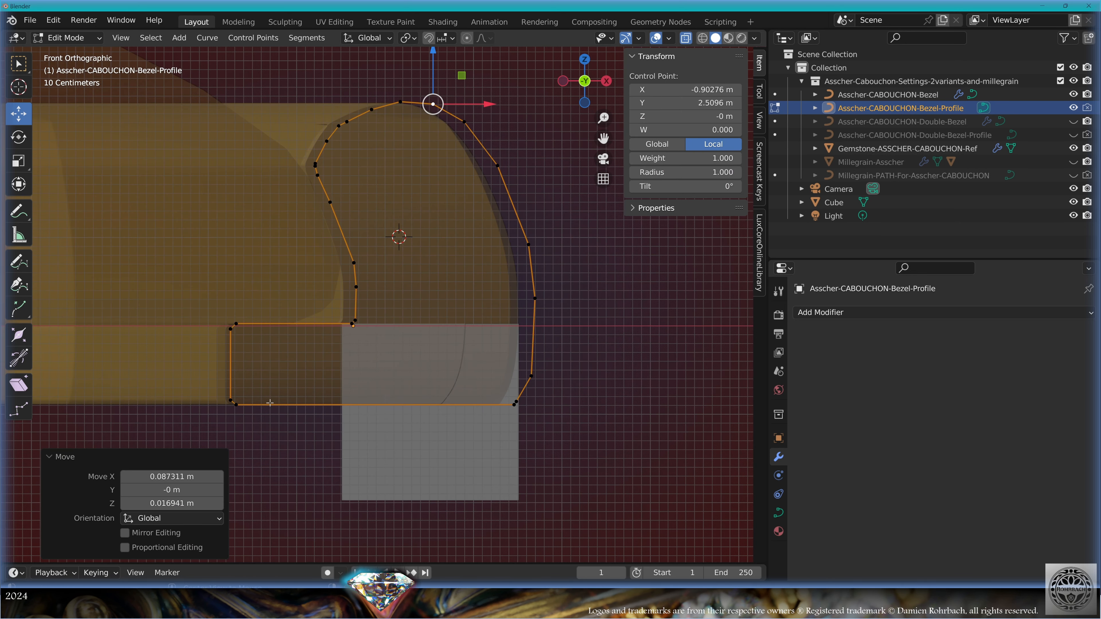
- Box-select the profile's bottom control points and move them down level with the bottom of the reference cube
click(186, 383)
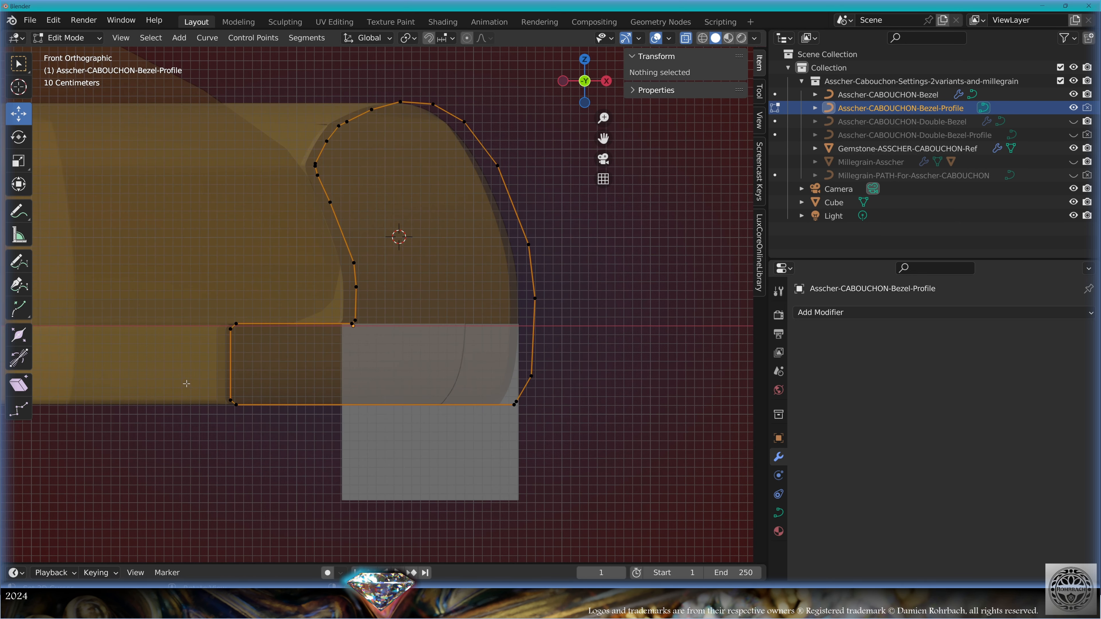
drag(177, 368, 554, 470)
drag(415, 344, 398, 416)
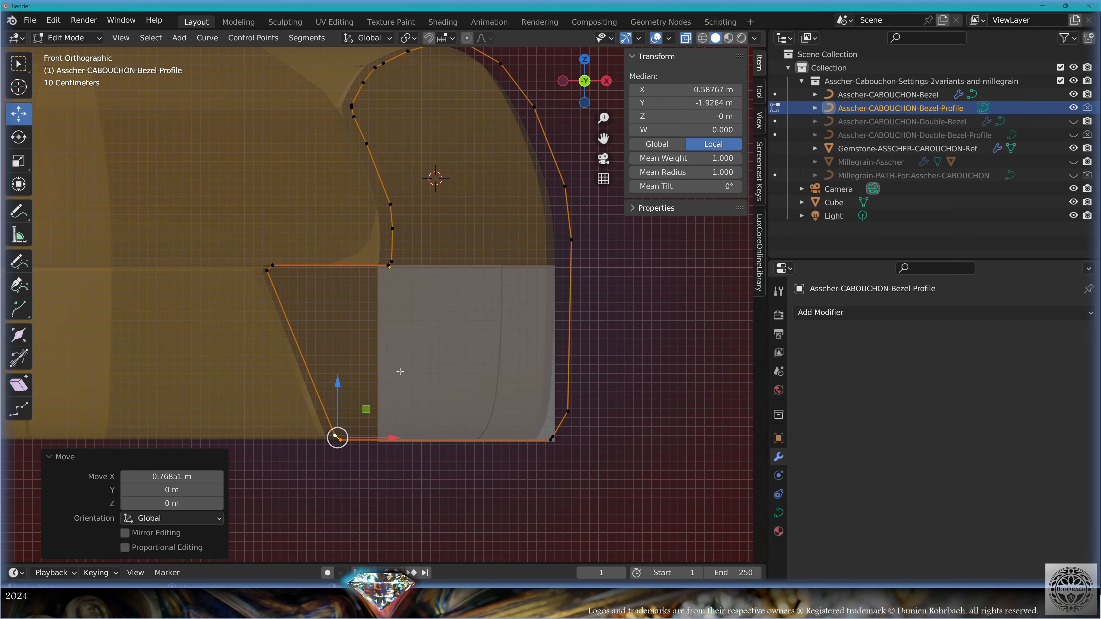
- Finish editing the bezel profile, unhide the Millegrain-Asscher object and its path curve, and select the path
scroll(399, 371, down, 3)
middle_drag(399, 371, 448, 347)
key(Tab)
scroll(448, 348, up, 3)
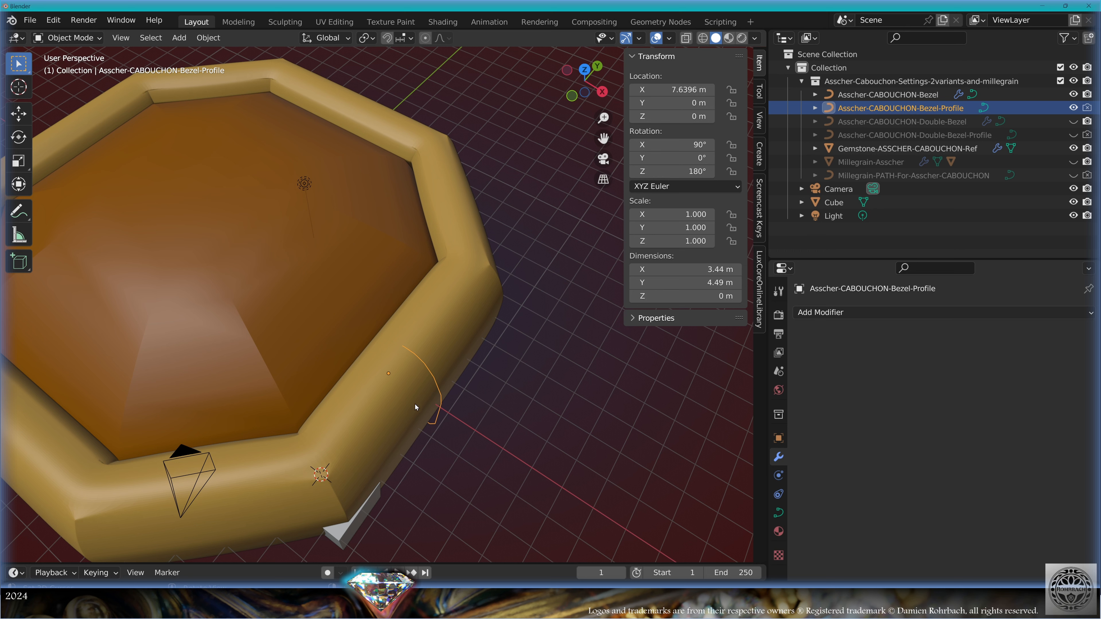
click(347, 233)
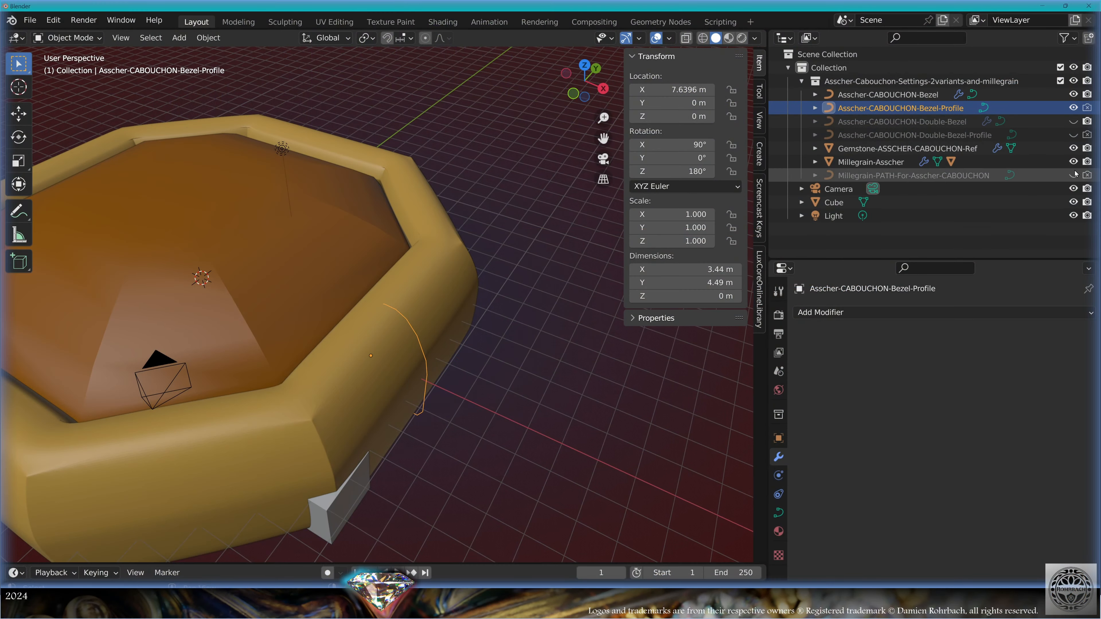
click(1073, 175)
click(871, 162)
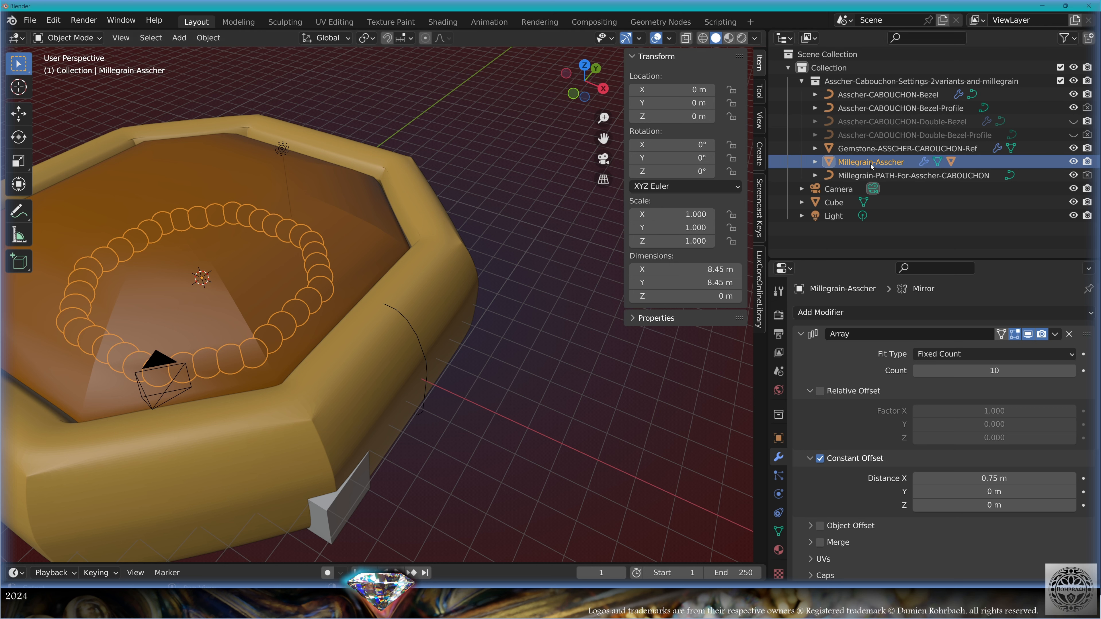
click(891, 176)
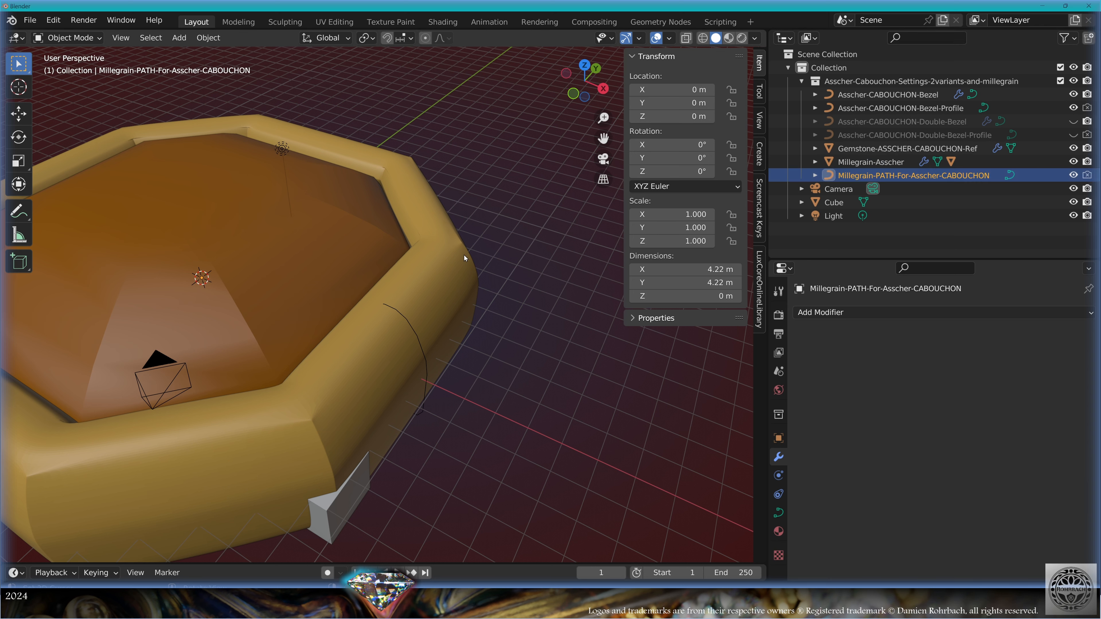
- Turn on X-ray, snap the 3D cursor to the millegrain path's origin, and use the cursor as pivot point for editing the path
key(alt+z)
mouse_move(375, 227)
middle_down()
mouse_move(370, 269)
mouse_move(436, 266)
mouse_move(454, 235)
middle_up()
scroll(454, 235, up, 2)
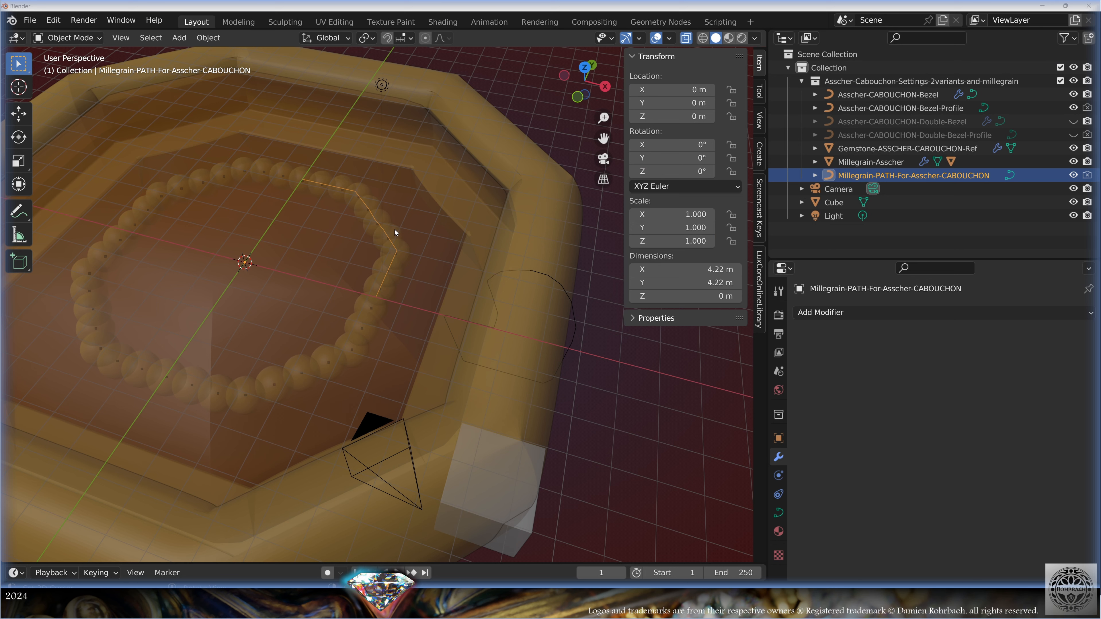
click(538, 112)
click(891, 163)
click(893, 178)
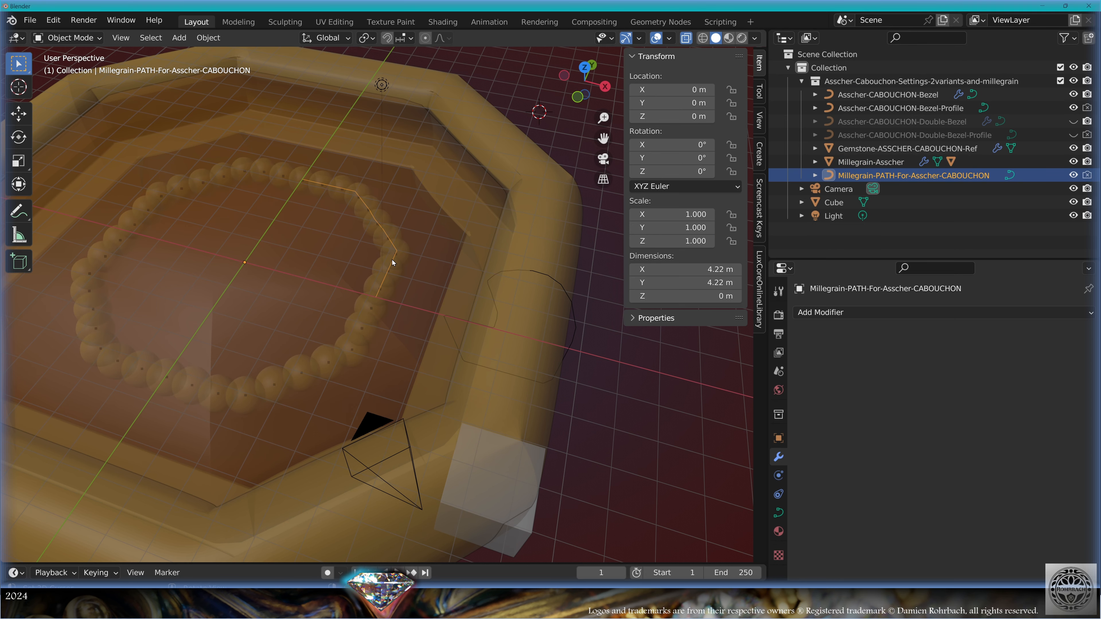
key(shift+s)
click(386, 335)
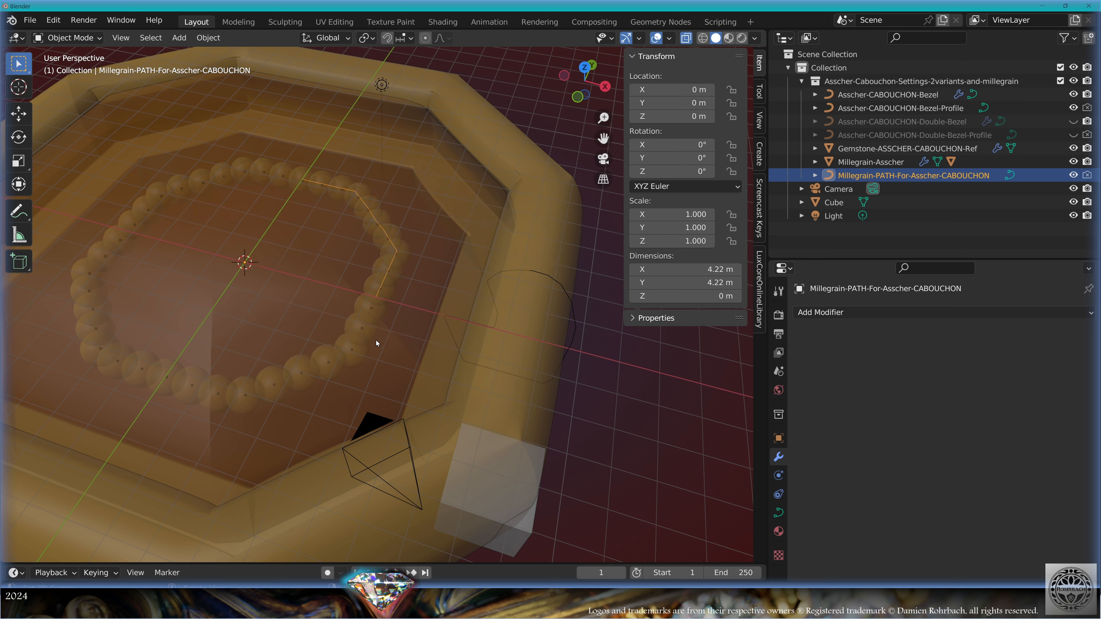
key(Tab)
click(407, 38)
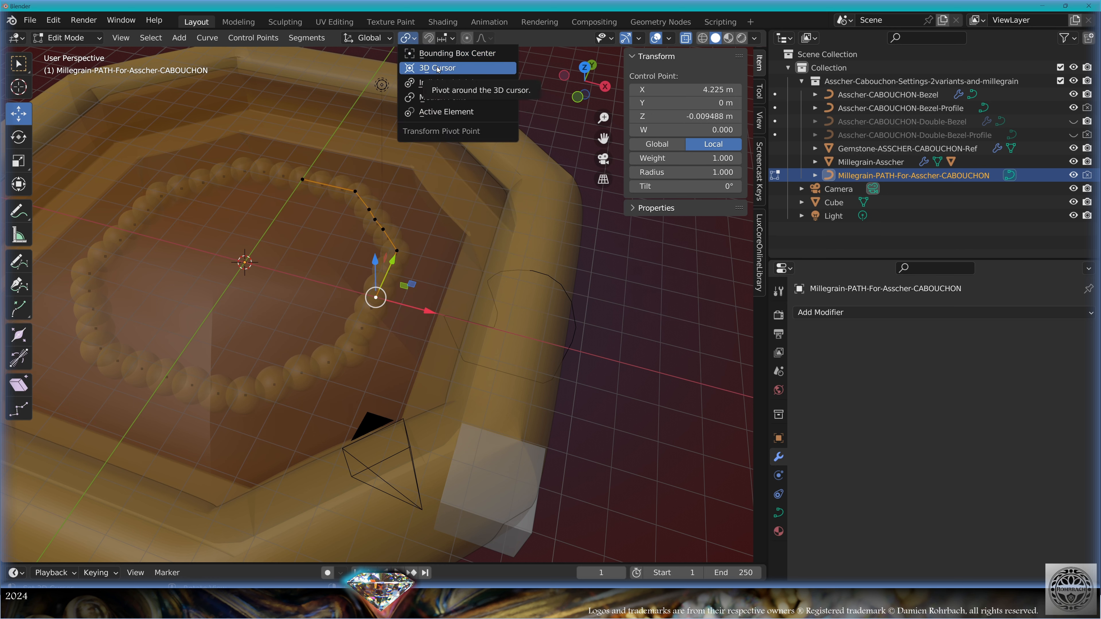
click(438, 68)
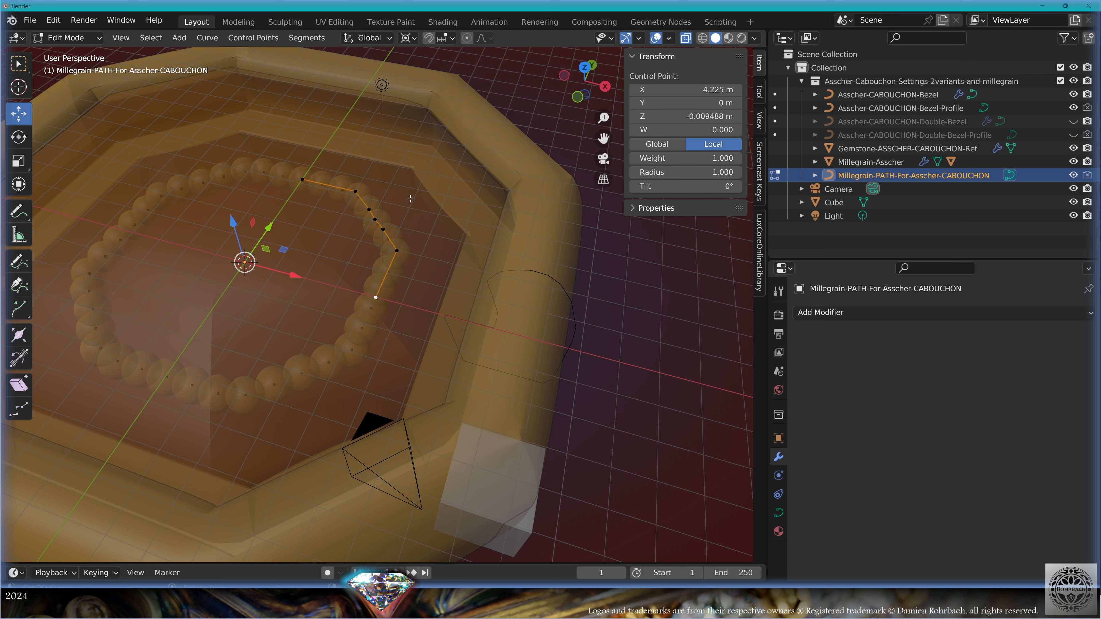
- Scale all points of the millegrain path outward to the bezel's outer edge, about 9.54 m in X and Y
key(a)
key(KP_7)
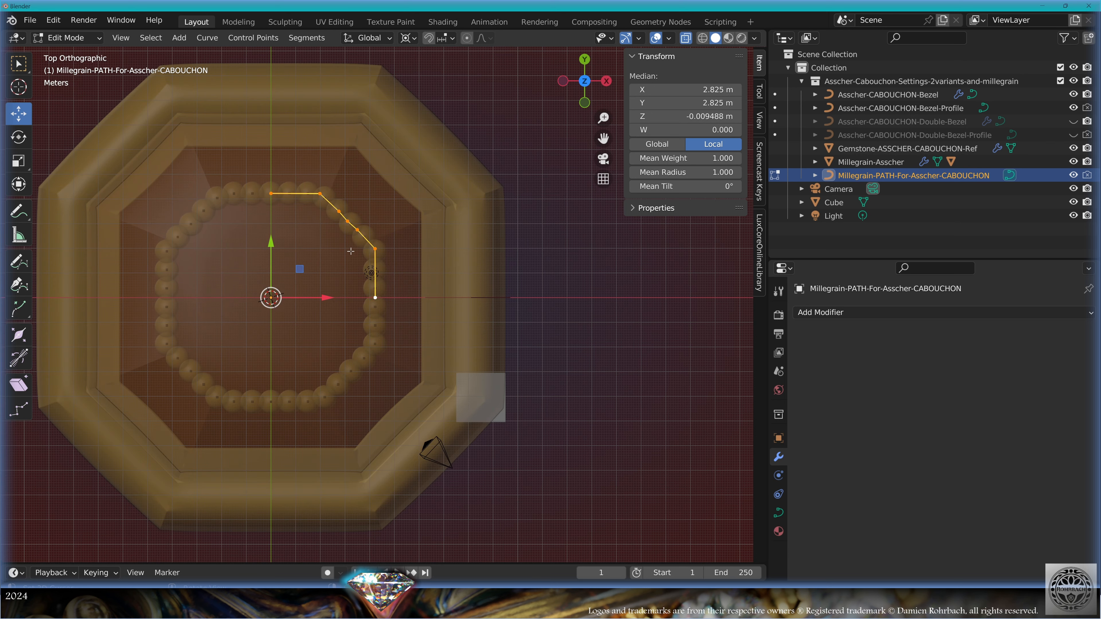
key(s)
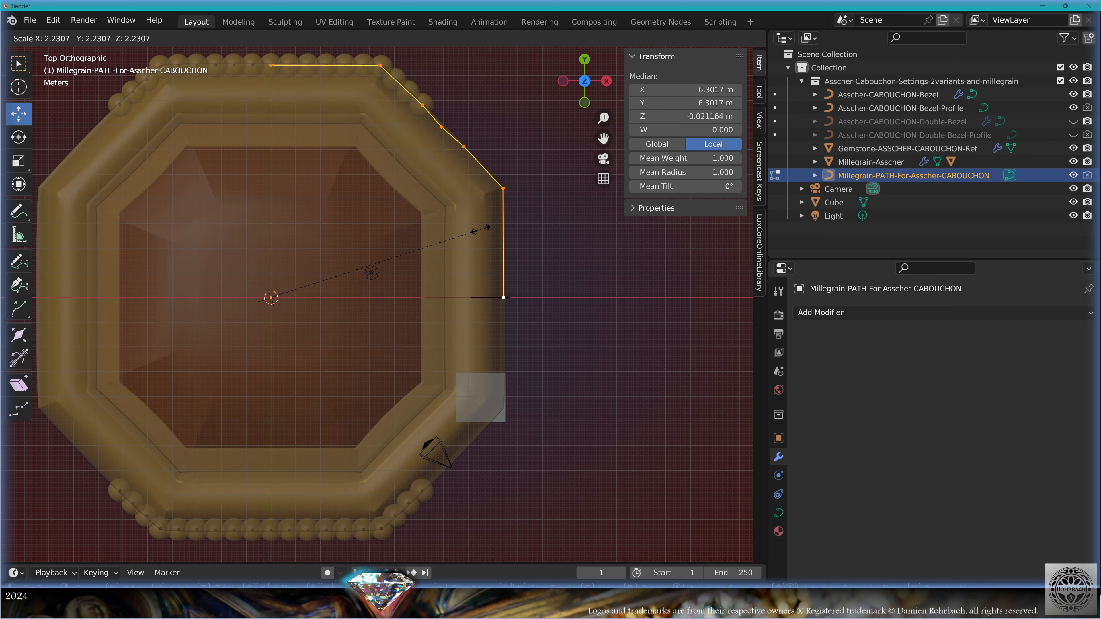
click(482, 227)
key(Tab)
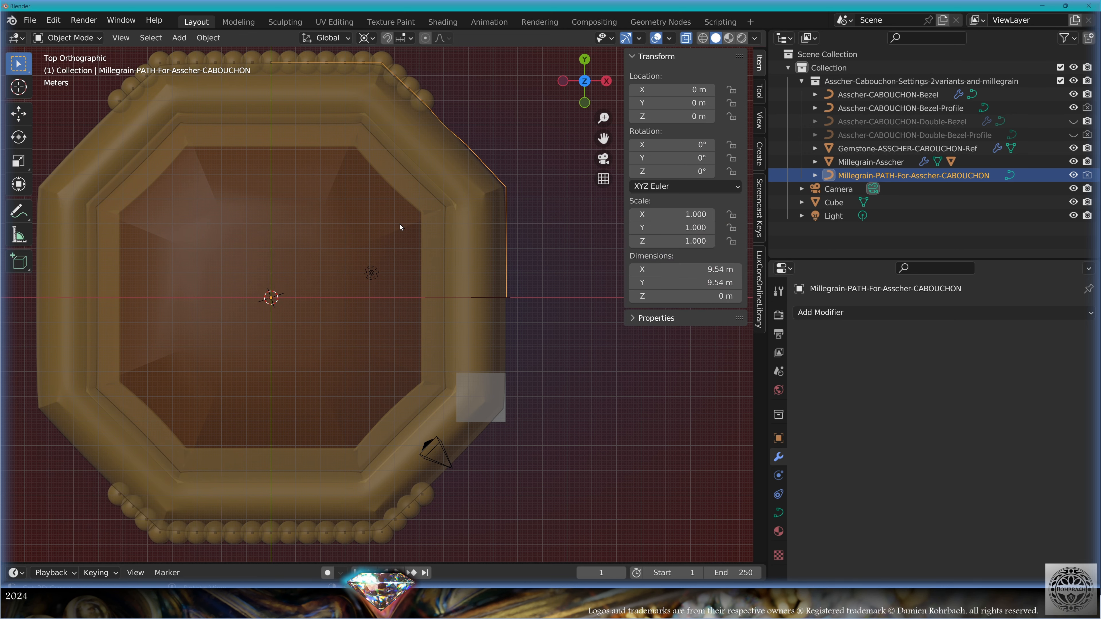
- Turn off X-ray, unhide the Millegrain-Asscher-Sphere nested under Millegrain-Asscher, and hide the gemstone reference
key(alt+z)
middle_drag(484, 323, 390, 226)
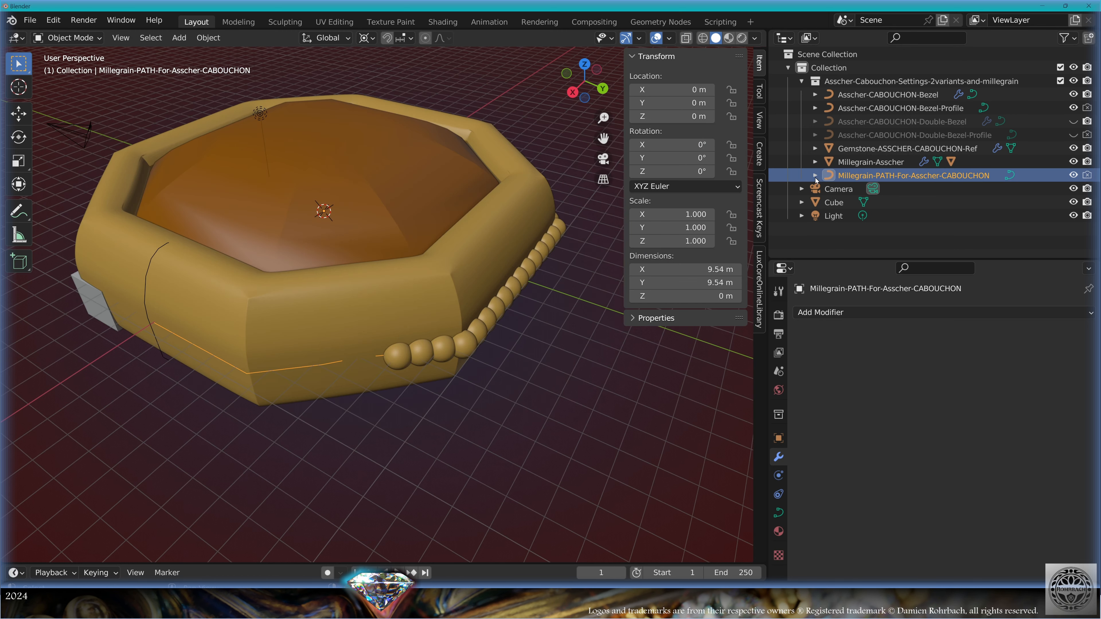
click(815, 161)
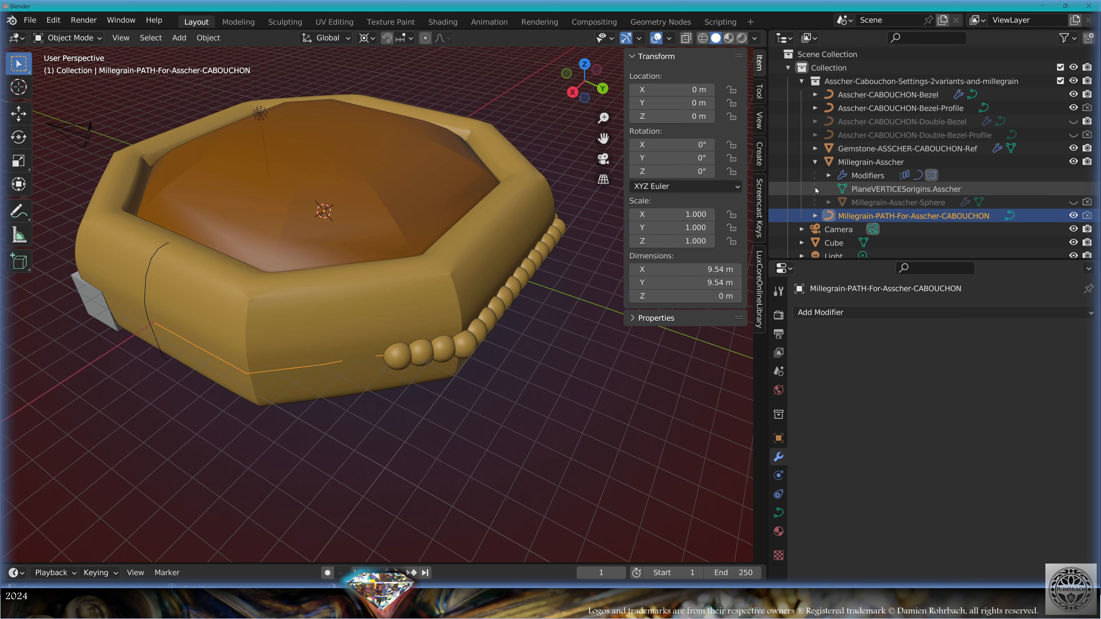
click(813, 165)
click(813, 165)
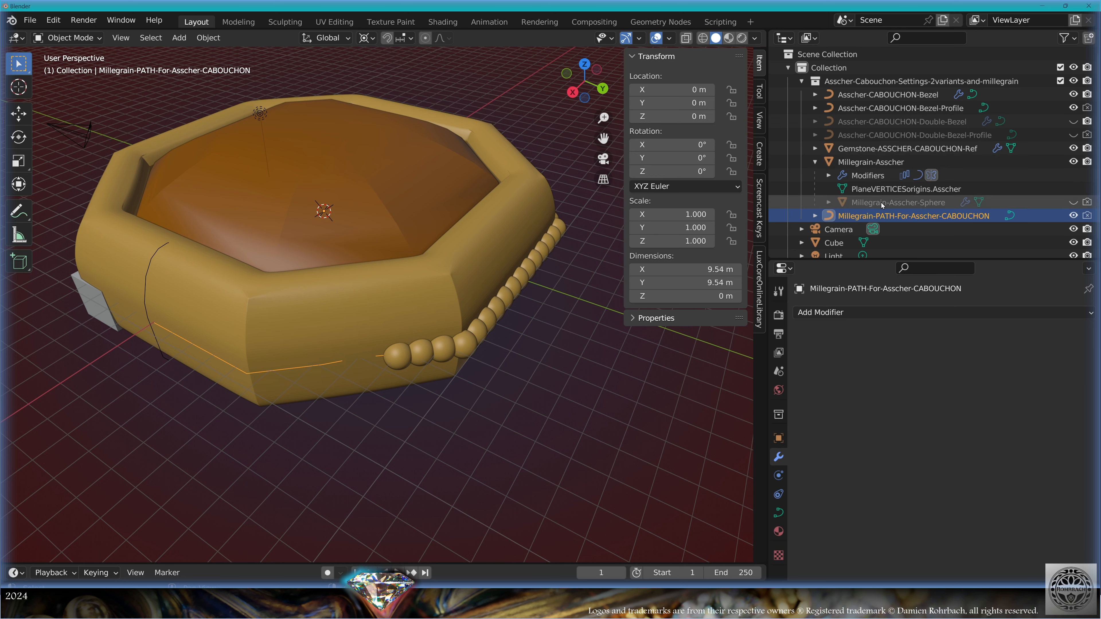
click(1073, 202)
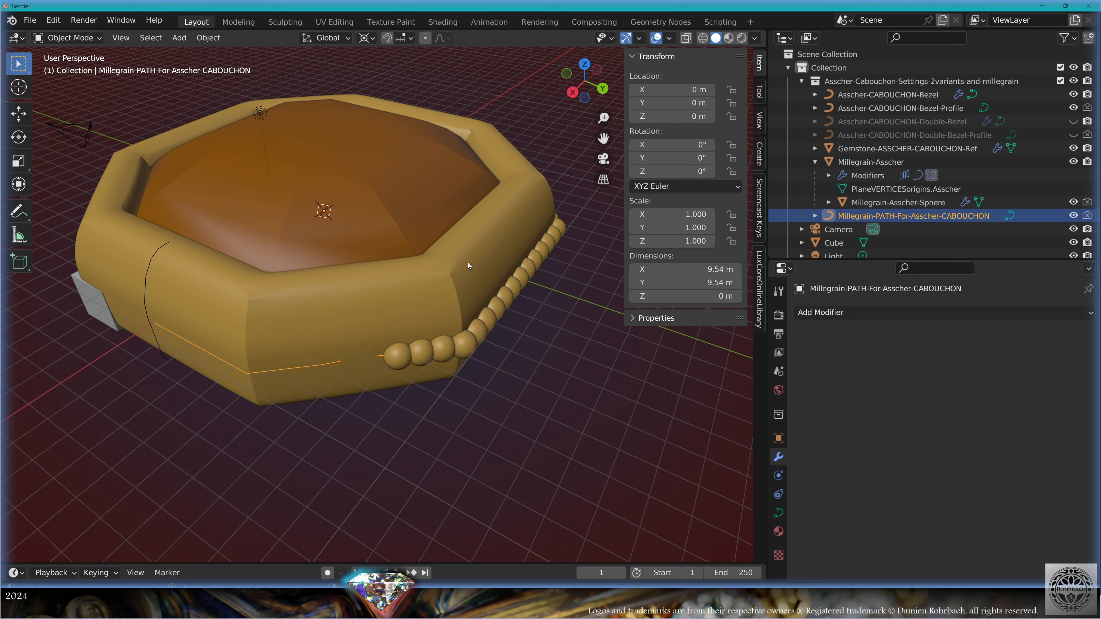
click(411, 209)
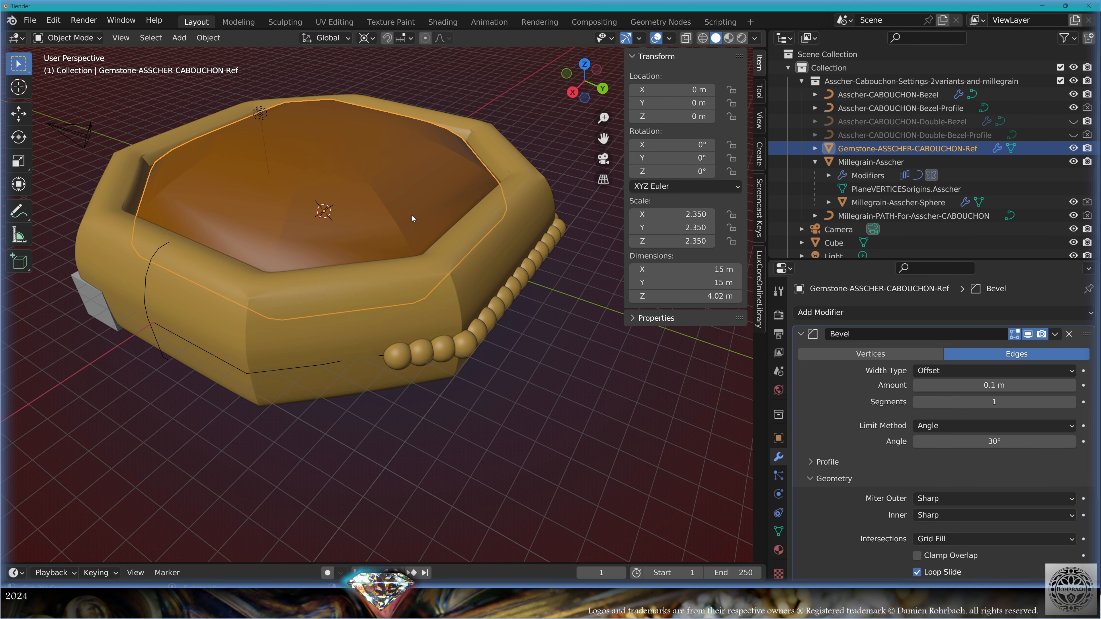
key(h)
middle_drag(411, 225, 407, 254)
- Enlarge the millegrain sphere and set its X, Y and Z dimensions to 2 m
click(328, 224)
key(s)
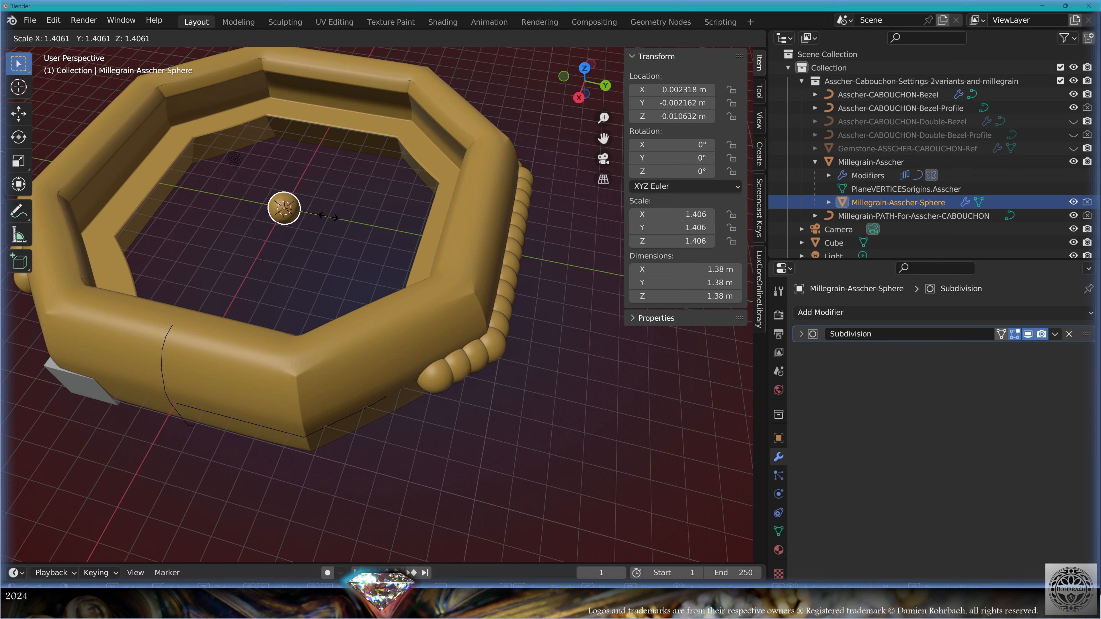
click(362, 200)
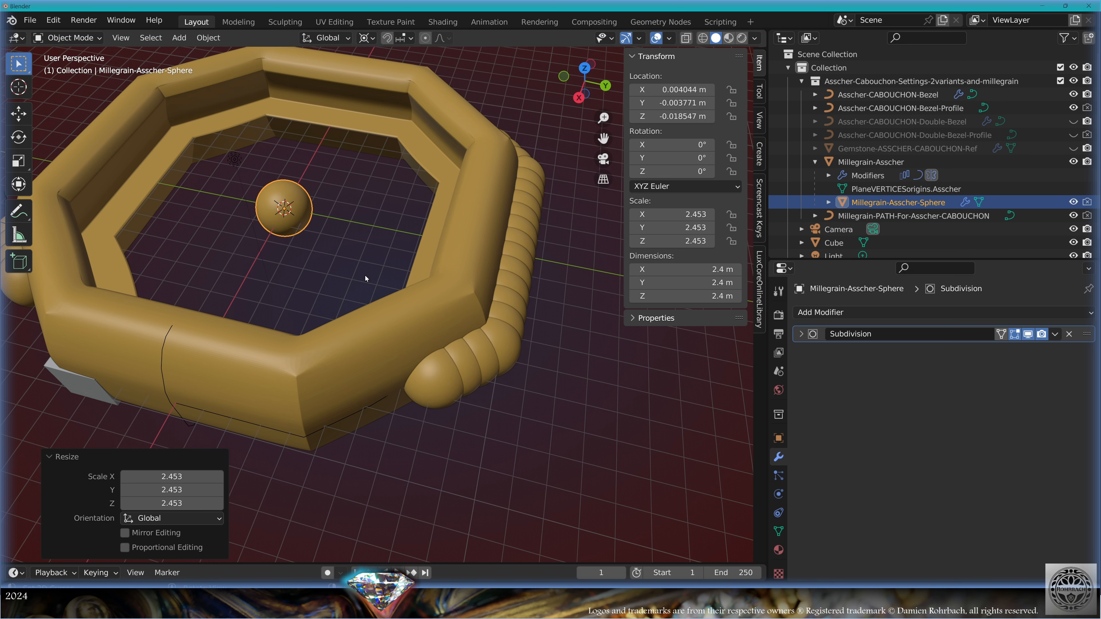
drag(684, 269, 685, 296)
text(2)
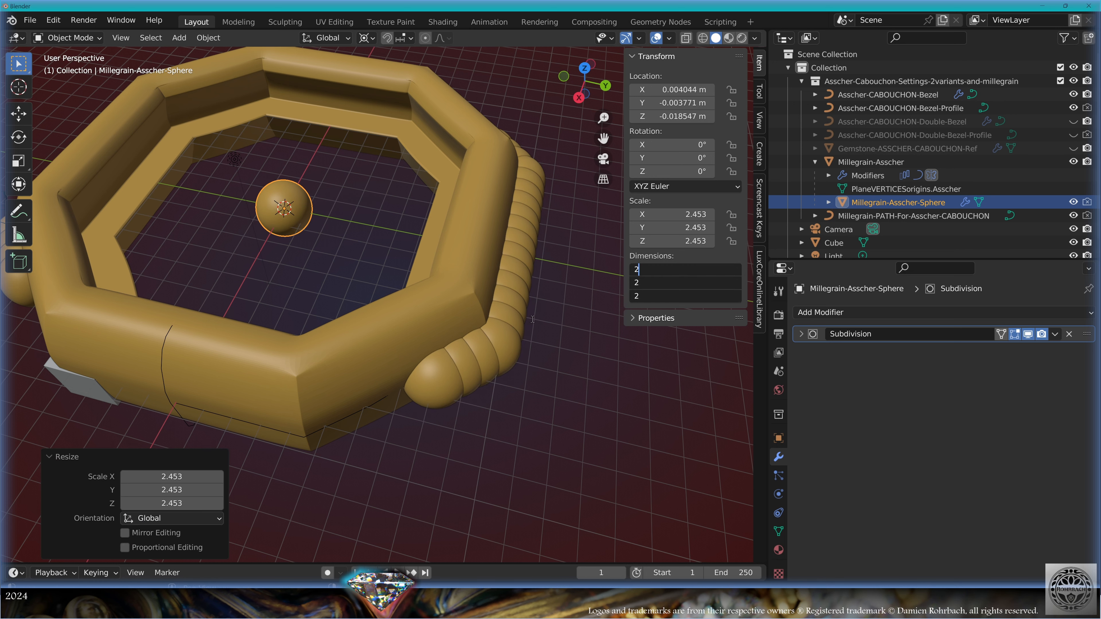
key(Return)
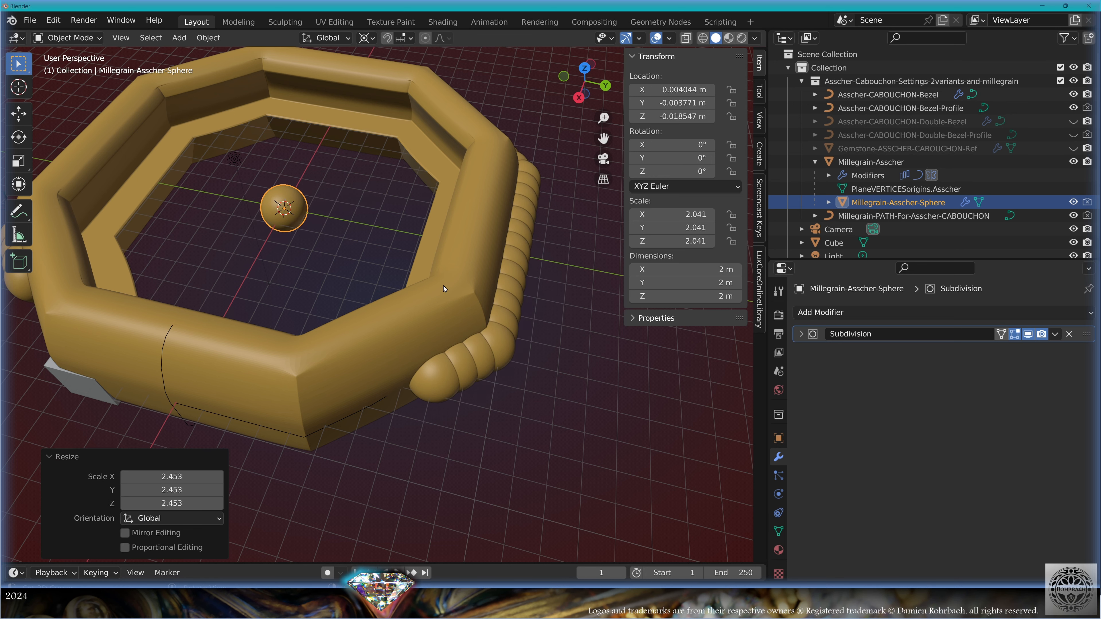
- Select the millegrain beads around the bezel and increase their array's constant X offset to 1.7 m
middle_drag(360, 270, 311, 290)
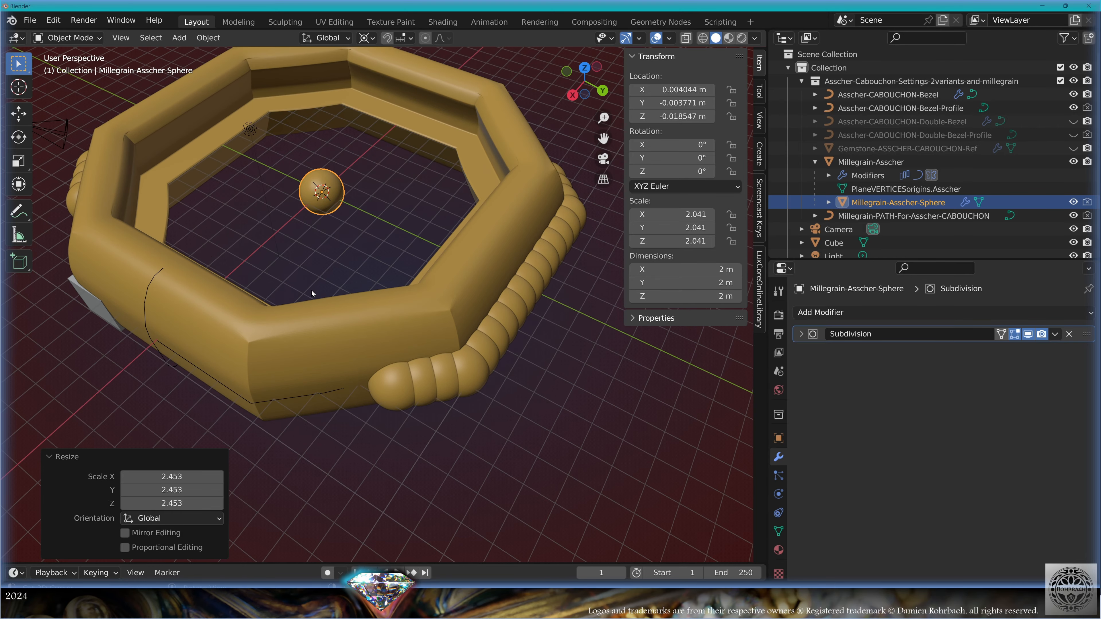
click(497, 350)
middle_drag(487, 367, 523, 455)
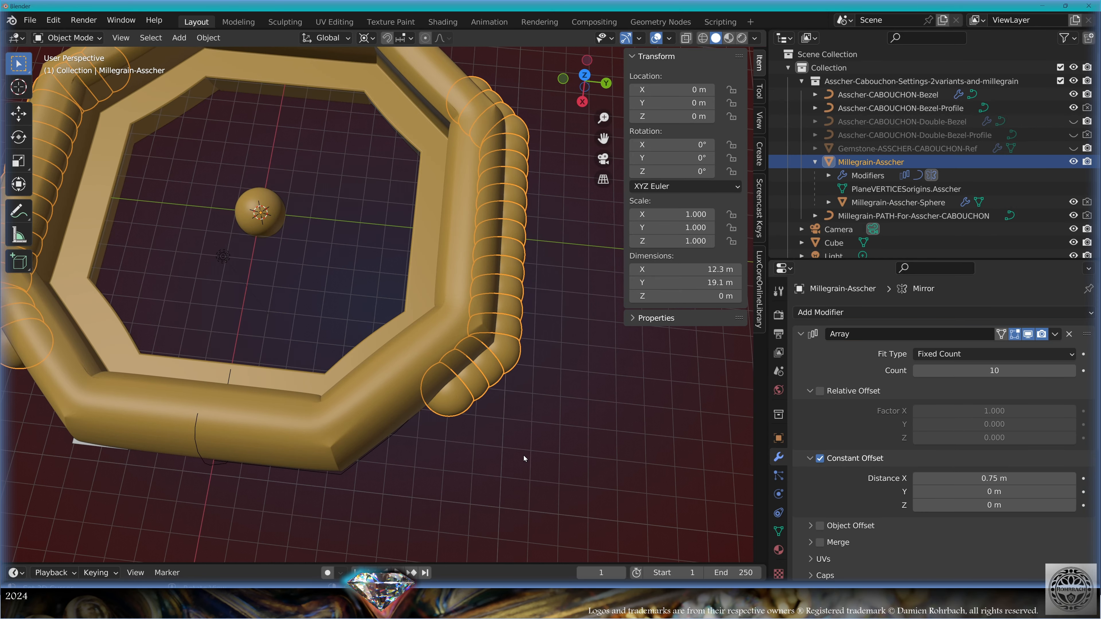
key(KP_7)
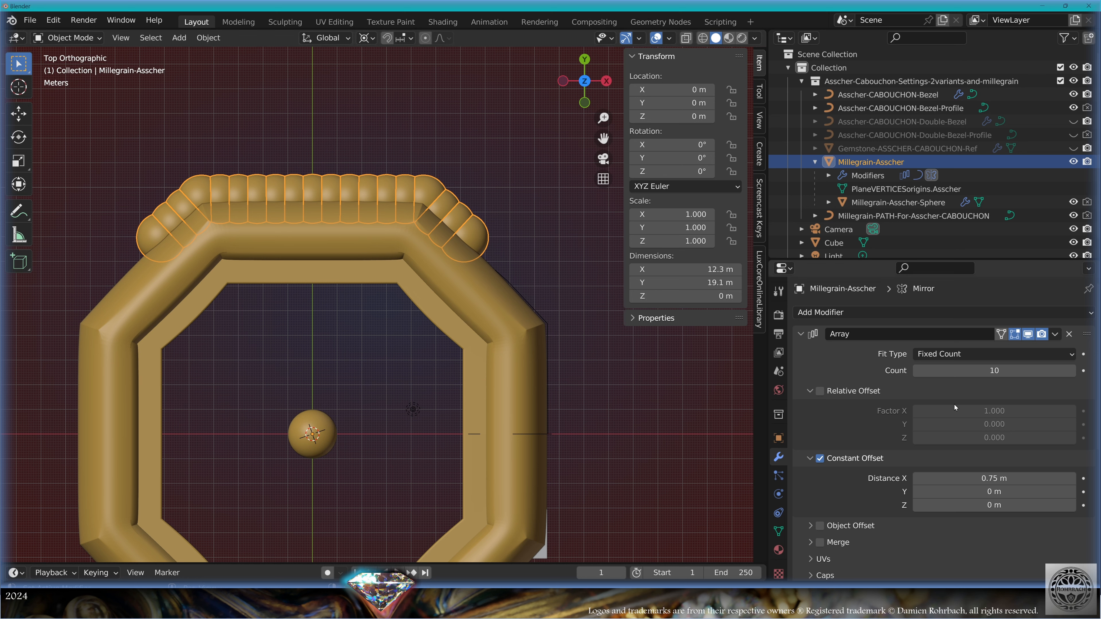
drag(953, 478, 1100, 477)
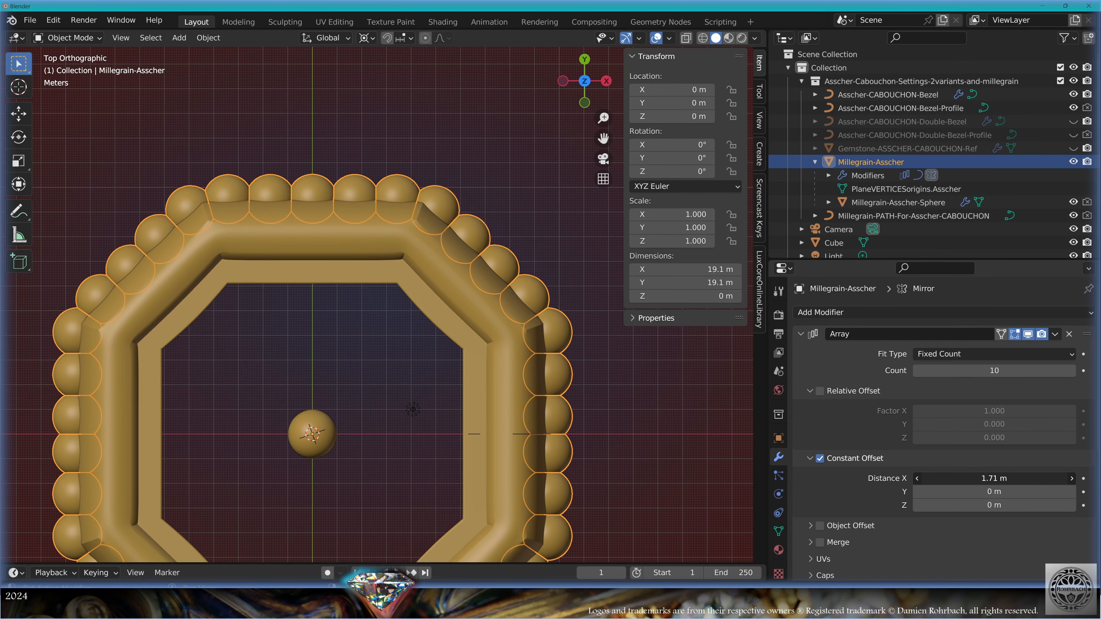
middle_drag(264, 208, 424, 425)
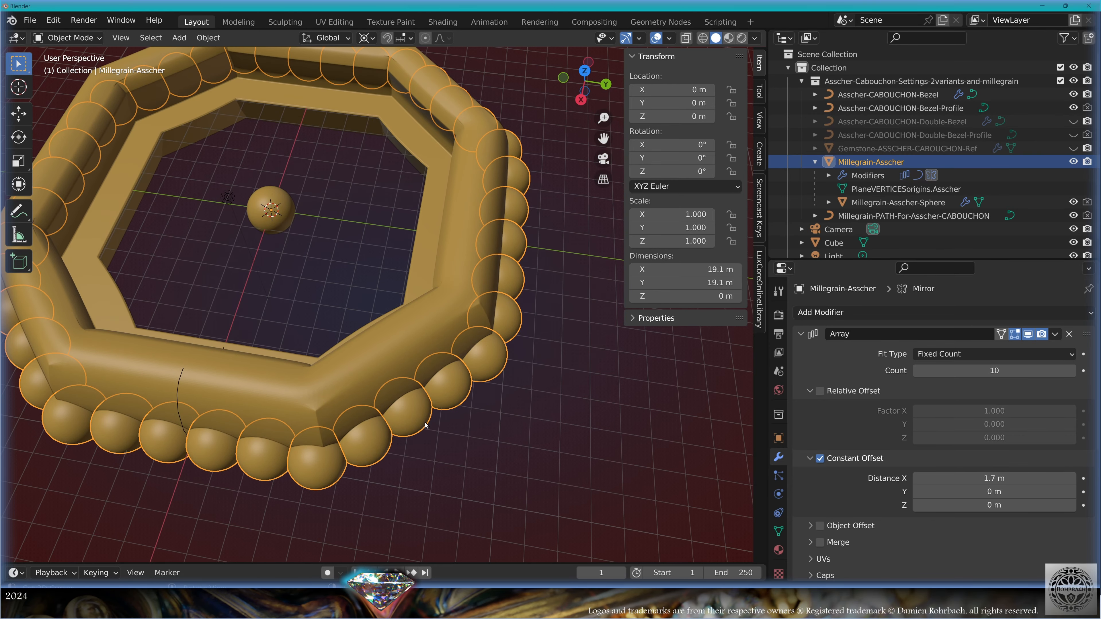
- Try the bead array with a constant X offset of 2.18 m and a count of 6, changed to 8
key(KP_7)
drag(936, 371, 915, 371)
drag(927, 478, 971, 479)
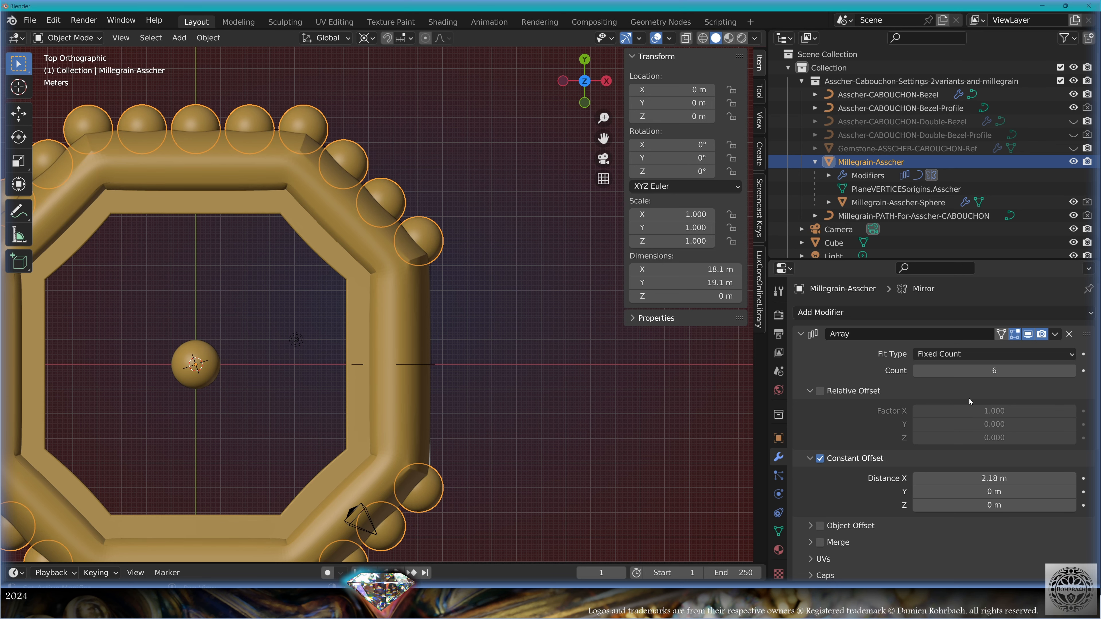
click(971, 372)
text(8)
key(Return)
click(971, 478)
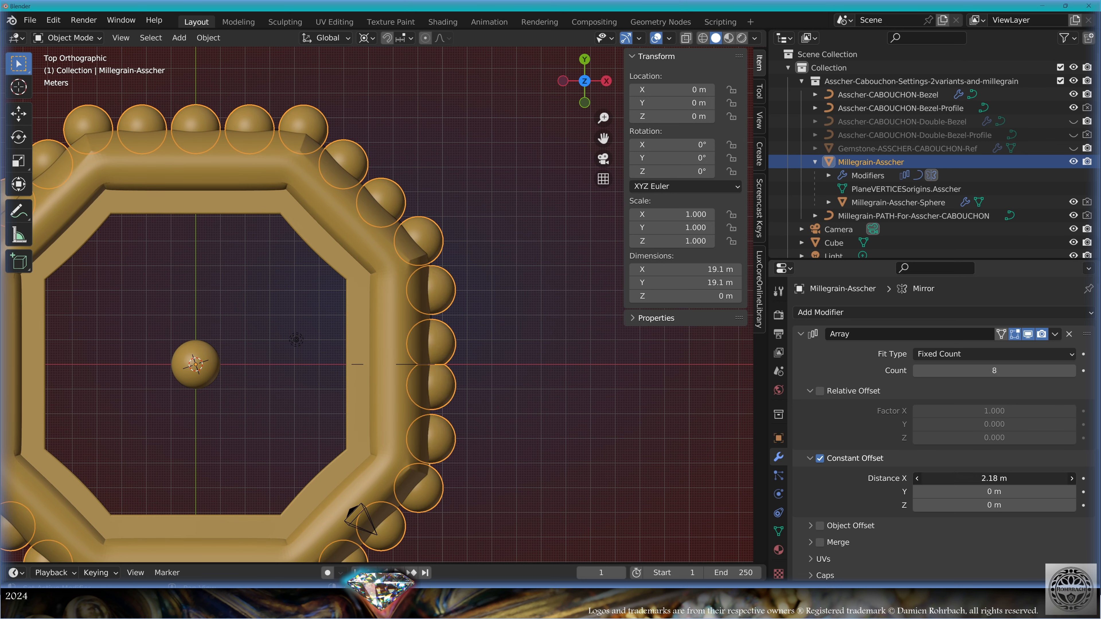
- Set the bead array's constant X offset to 1.9 m and its count to 9
drag(971, 478, 904, 481)
click(999, 371)
text(9)
key(Return)
middle_drag(520, 399, 471, 359)
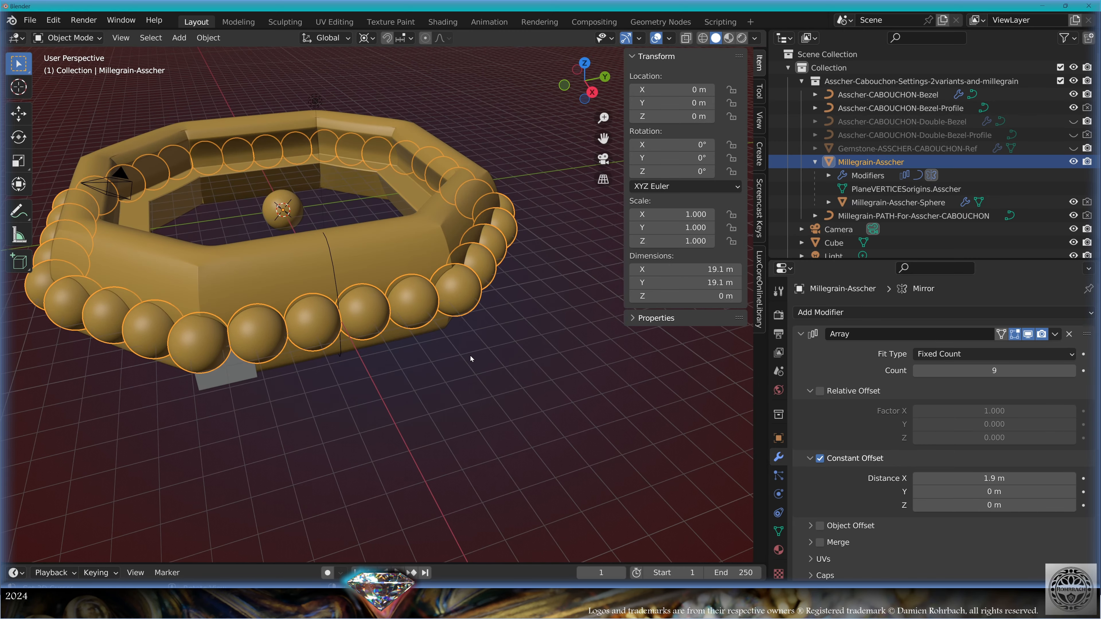
- Try to move the Millegrain-Asscher object down along Z with the Move tool
click(25, 116)
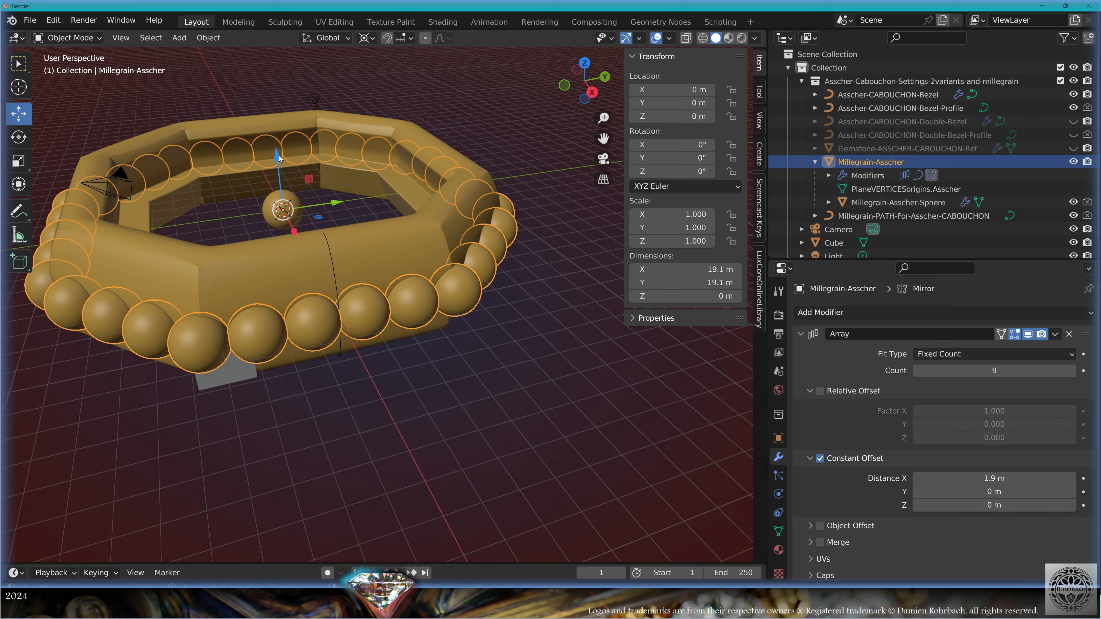
mouse_move(279, 157)
mouse_down()
mouse_move(283, 229)
mouse_move(279, 162)
mouse_up()
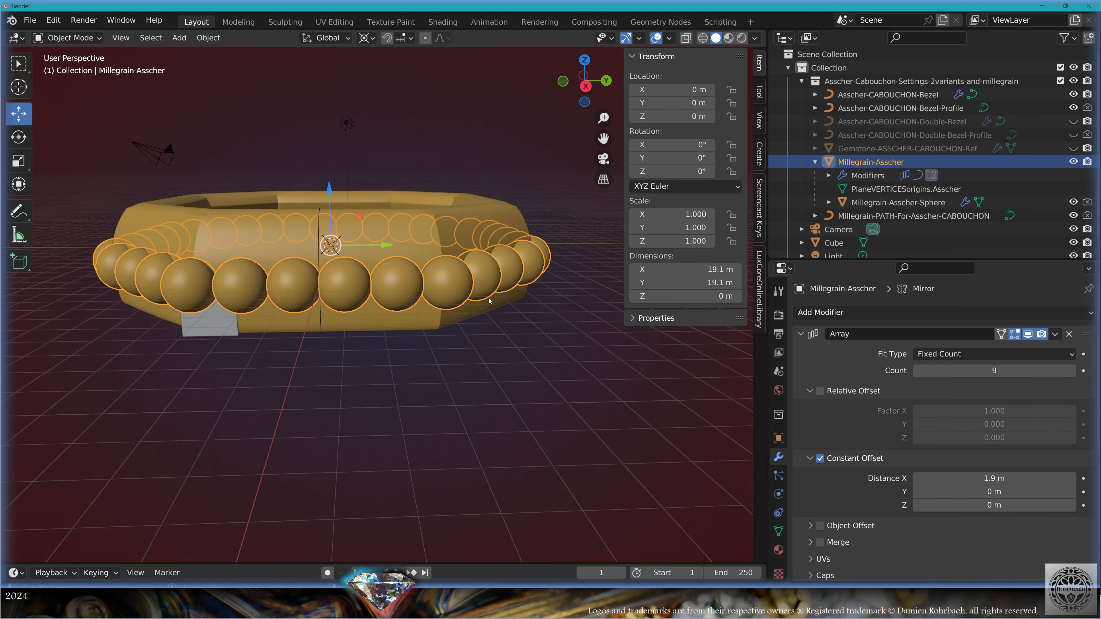
scroll(488, 301, up, 2)
scroll(488, 301, down, 1)
middle_drag(488, 301, 506, 314)
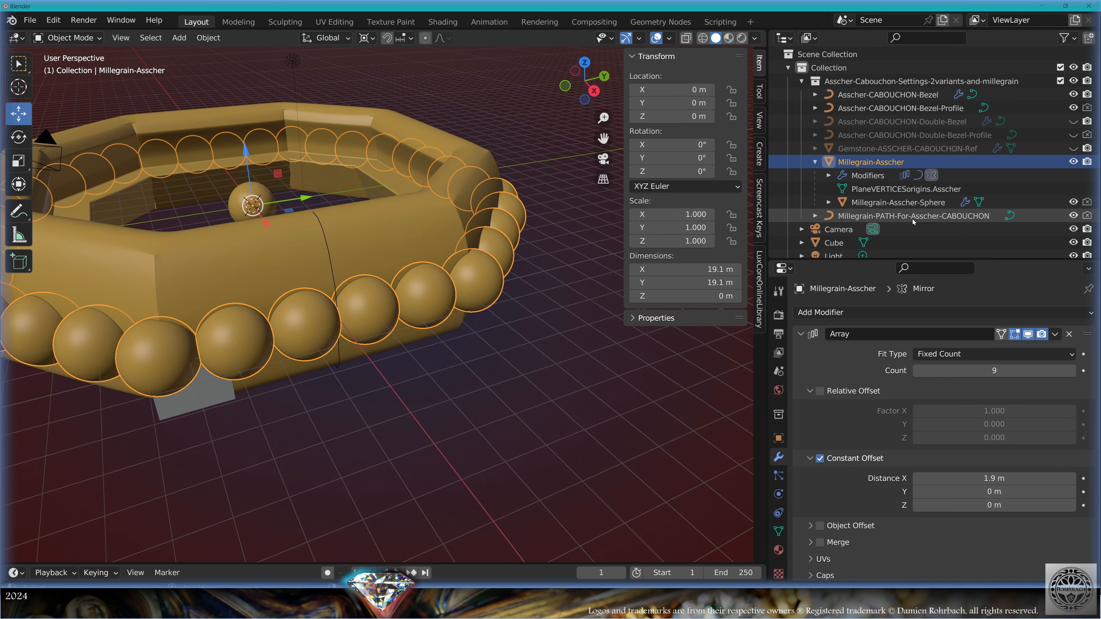
- Move the millegrain path's points down along Z to a median of about -0.89 m, placing the beads around the bezel's lower edge
click(916, 216)
middle_drag(395, 324, 453, 266)
key(Tab)
drag(348, 174, 317, 214)
key(KP_3)
middle_drag(476, 254, 480, 291)
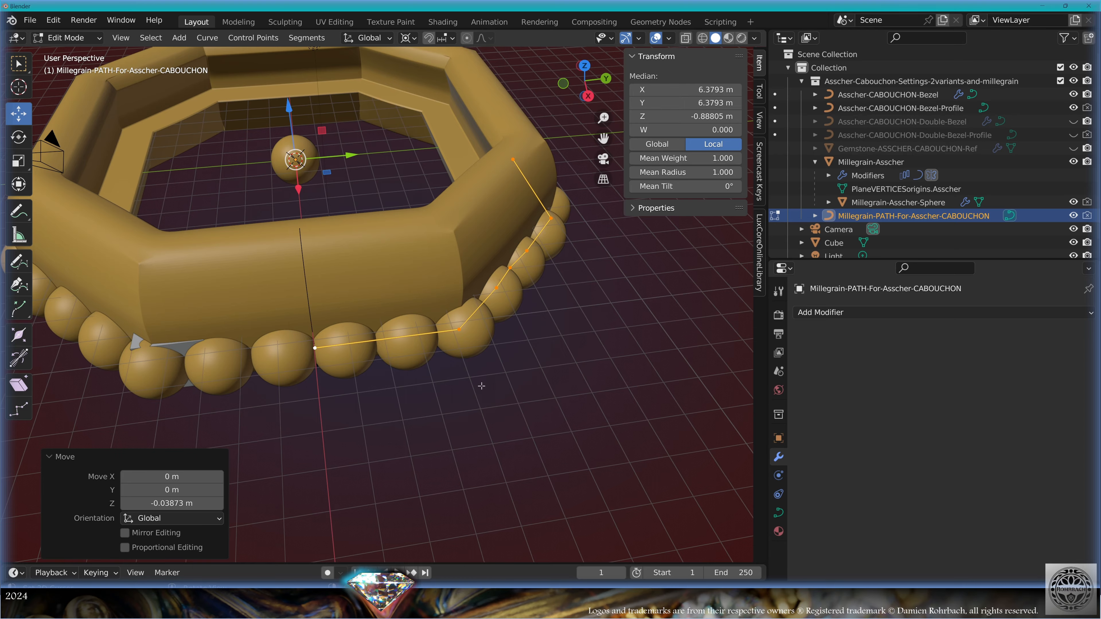
key(Tab)
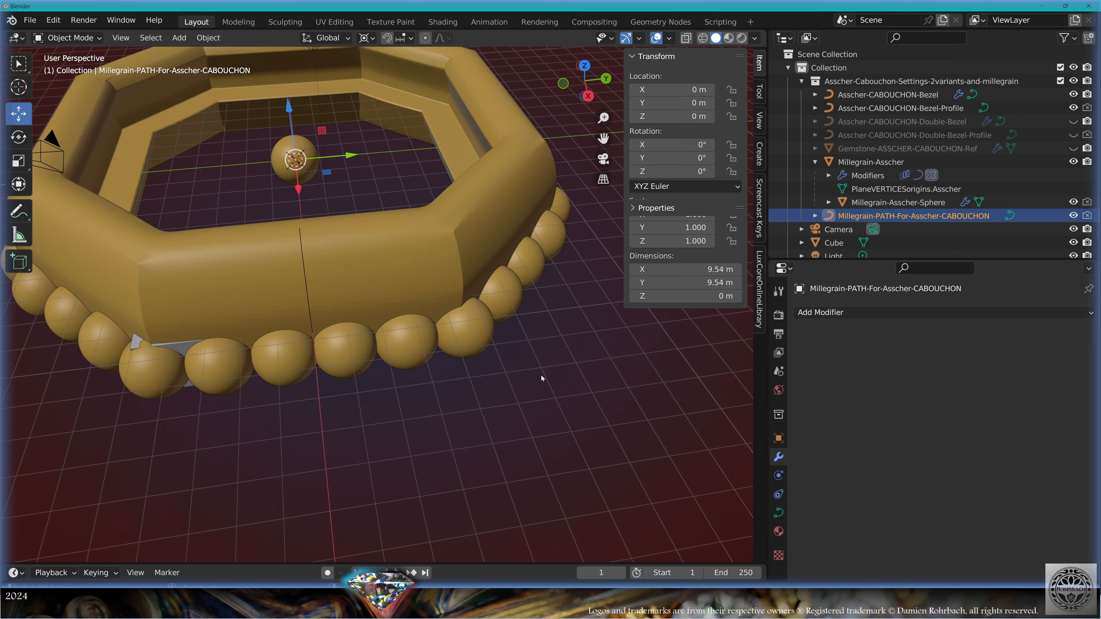
middle_drag(541, 375, 380, 366)
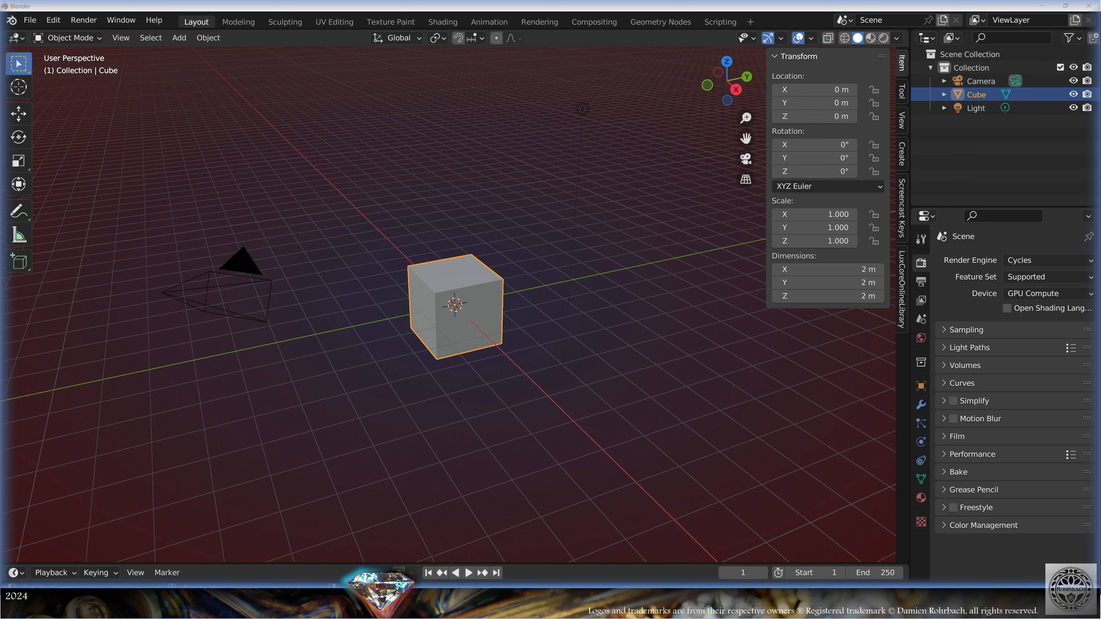
- Delete the default cube and append the Cushion-Cabouchon-Settings-2variants-and-millegrain collection from the settings asset file
key(Delete)
click(30, 19)
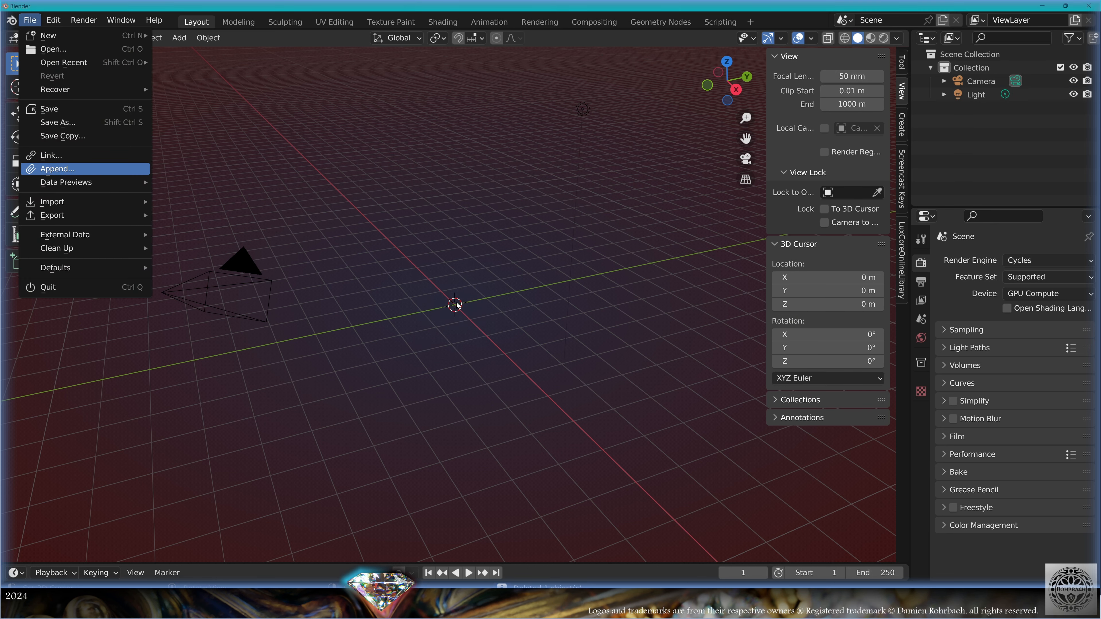
click(56, 169)
double_click(434, 196)
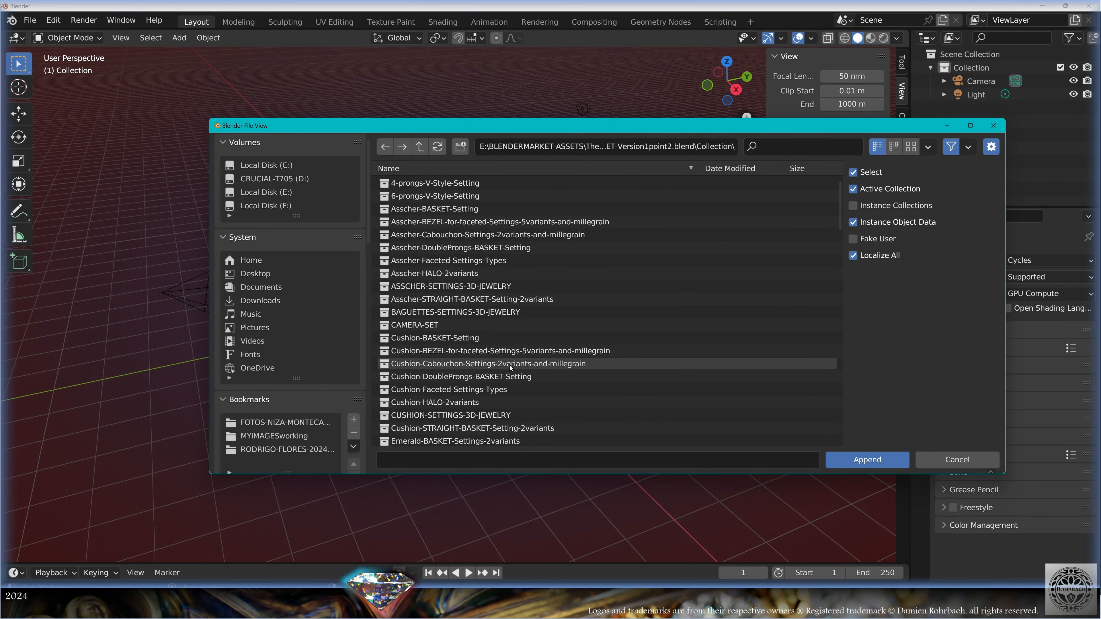
double_click(509, 364)
- Set the cushion gemstone's X dimension to 3 m and apply the resulting 0.481551 scale to all three axes
click(460, 306)
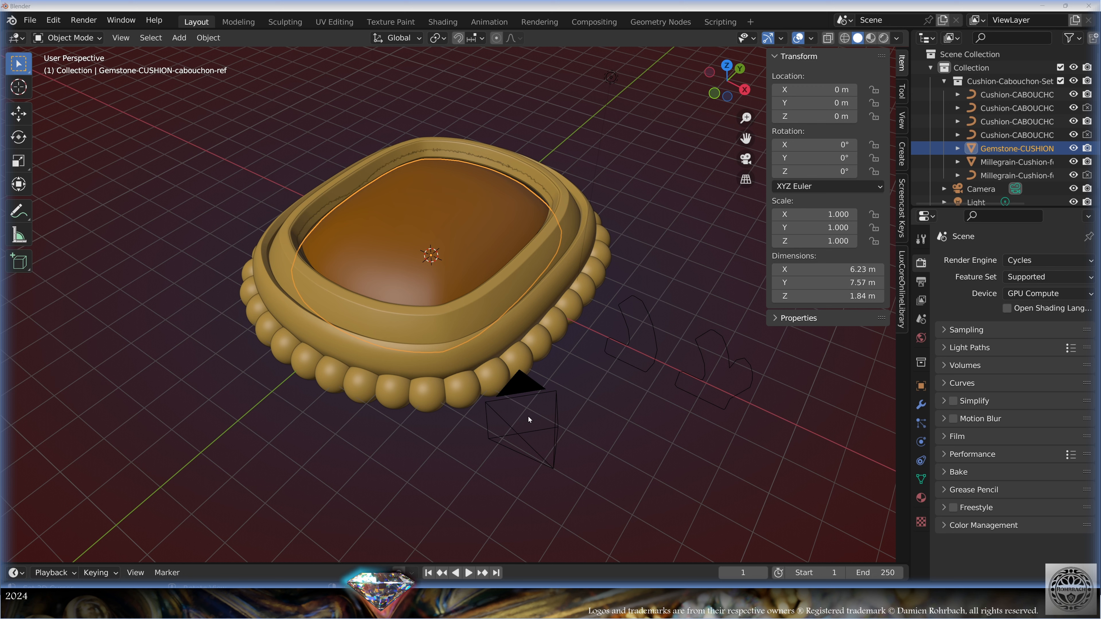
click(823, 269)
text(3)
key(Return)
click(803, 215)
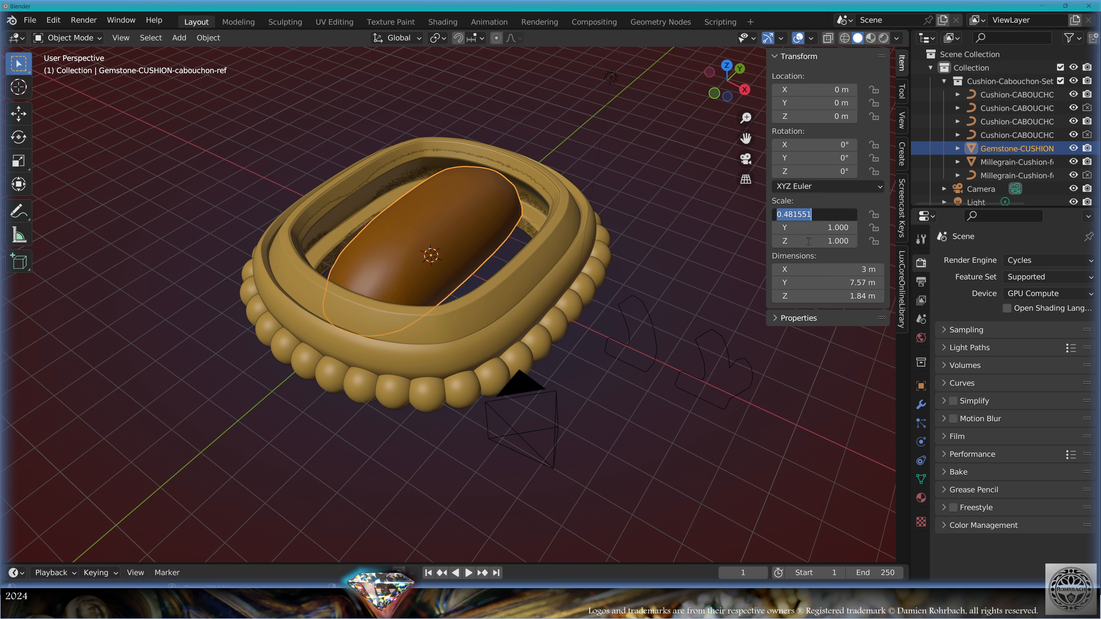
click(810, 254)
click(807, 215)
drag(807, 215, 807, 241)
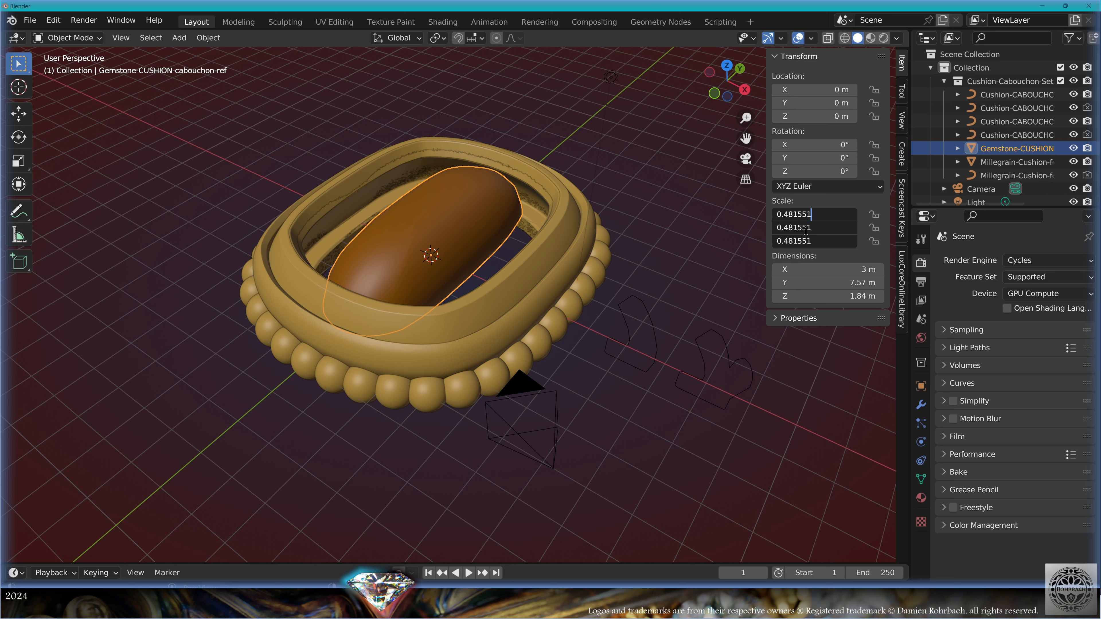
key(Return)
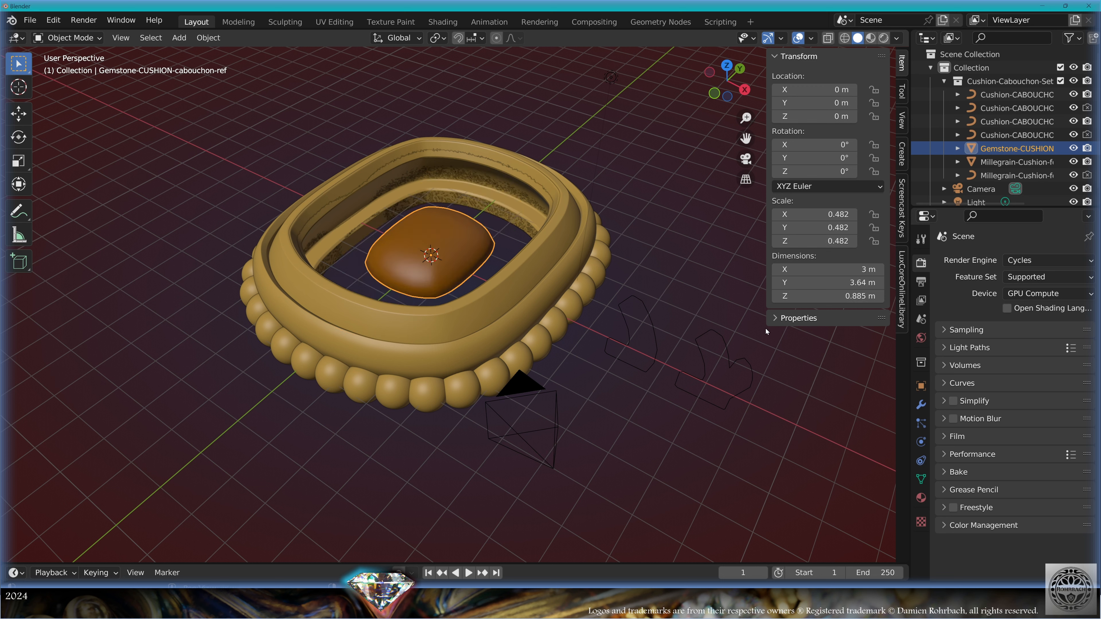
- Set the cushion gemstone's Y dimension to 4 m
click(818, 282)
text(4)
key(Return)
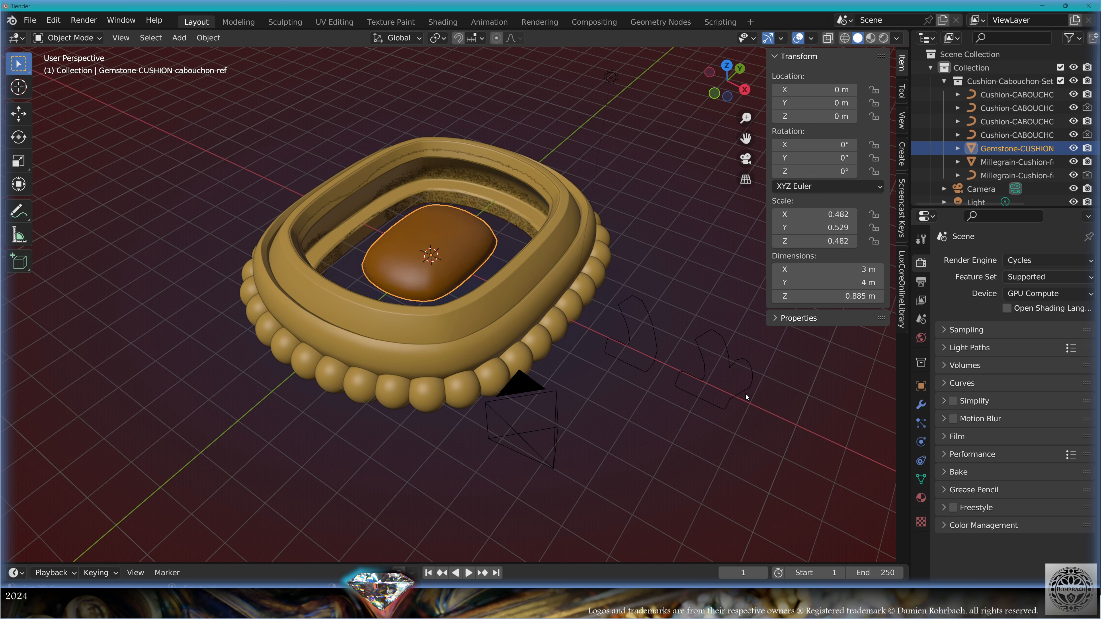
- Widen the outliner and hide the Cushion-CABOUCHON-Bezel and Cushion-CABOUCHON-Bezel-Profile objects in the viewport
drag(910, 390, 717, 391)
click(1073, 107)
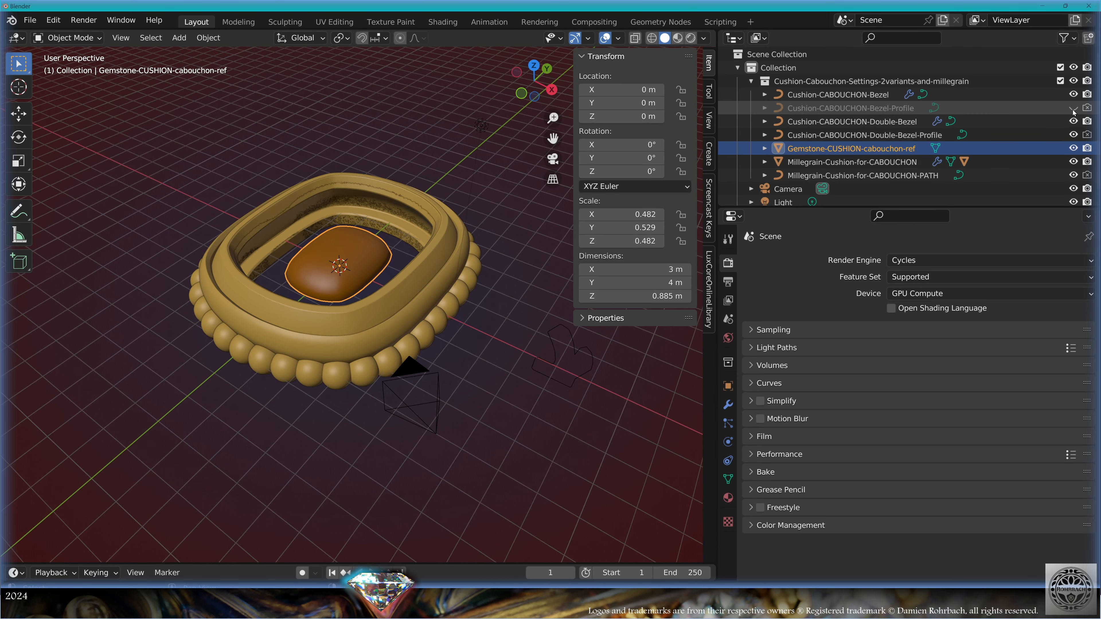
click(1072, 94)
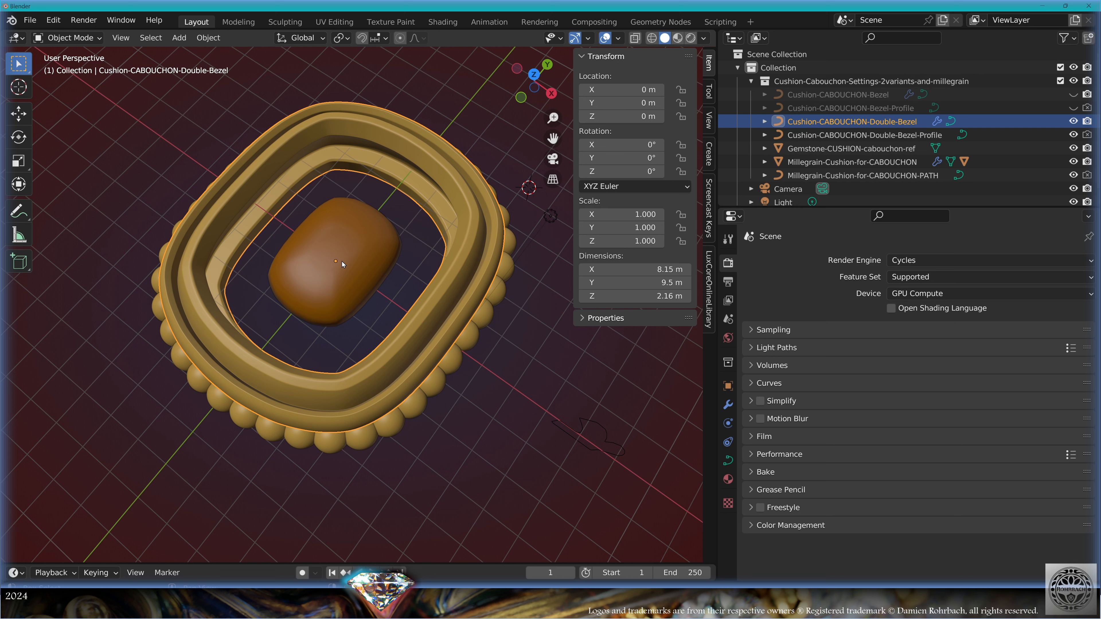
- Snap the 3D cursor to the double bezel and make it the pivot point for editing the bezel's curve points
key(shift+s)
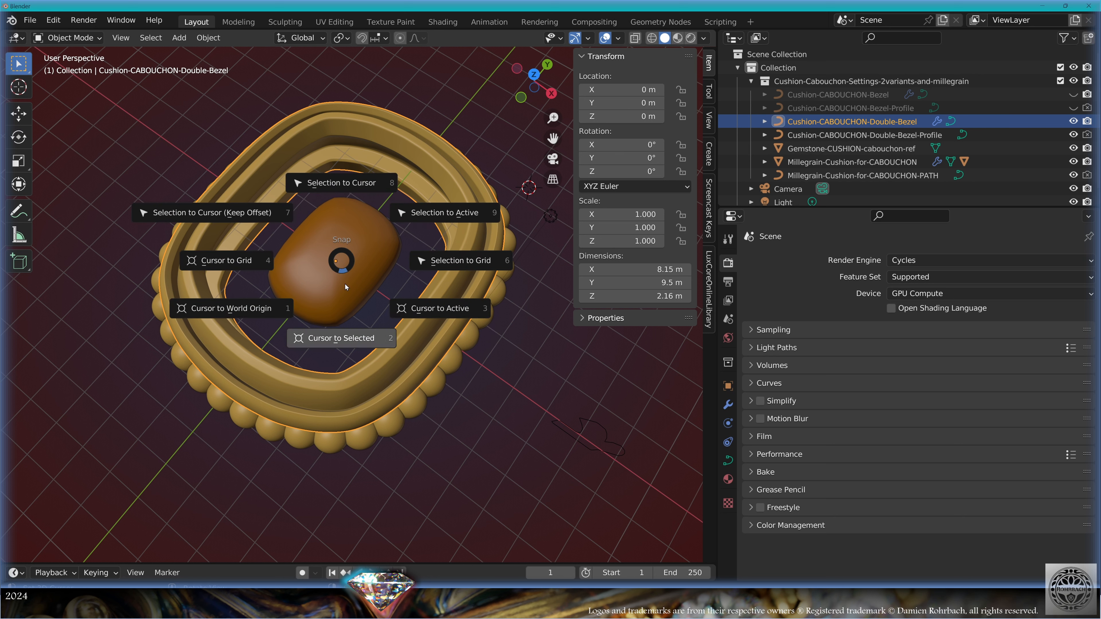
click(351, 335)
key(Tab)
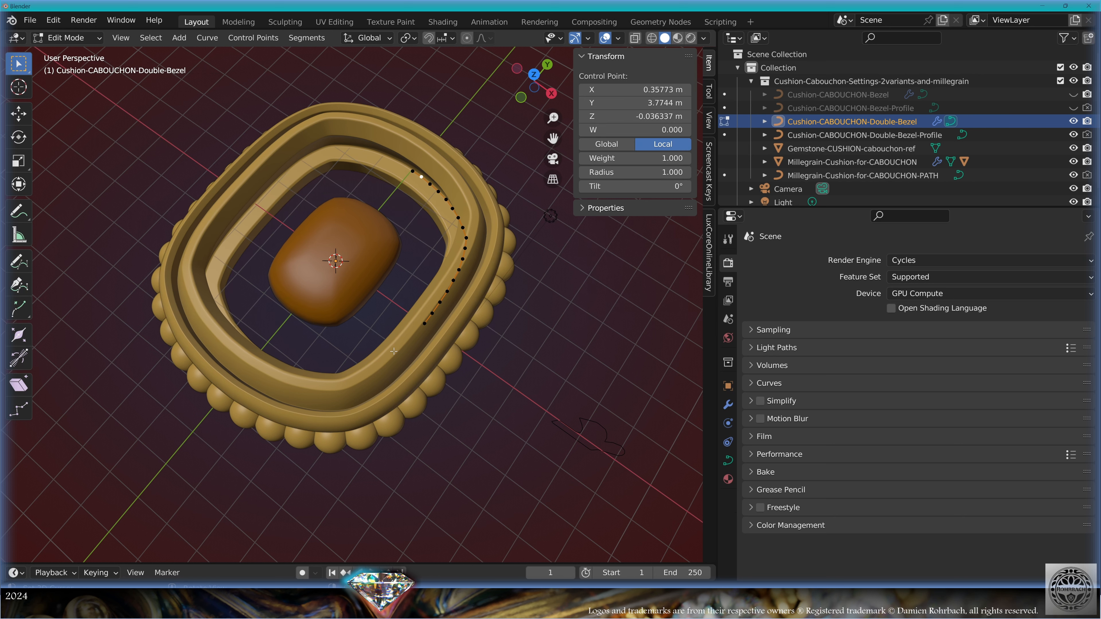
key(a)
click(408, 38)
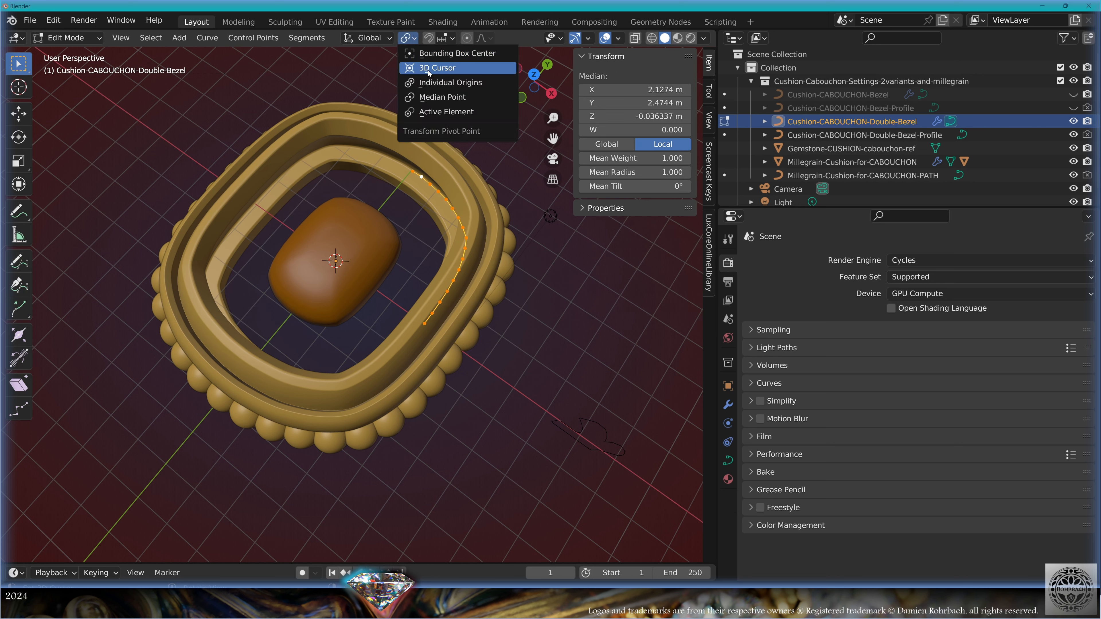
click(428, 71)
- Scale all points of the double bezel's curve down to about 0.51 around the 3D cursor
key(a)
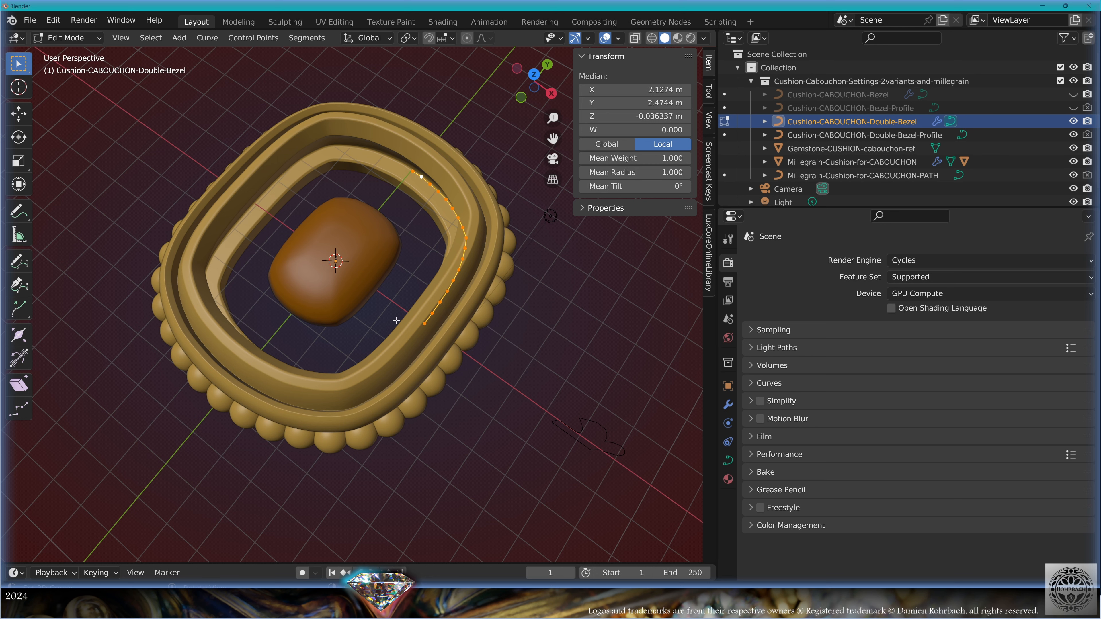
key(s)
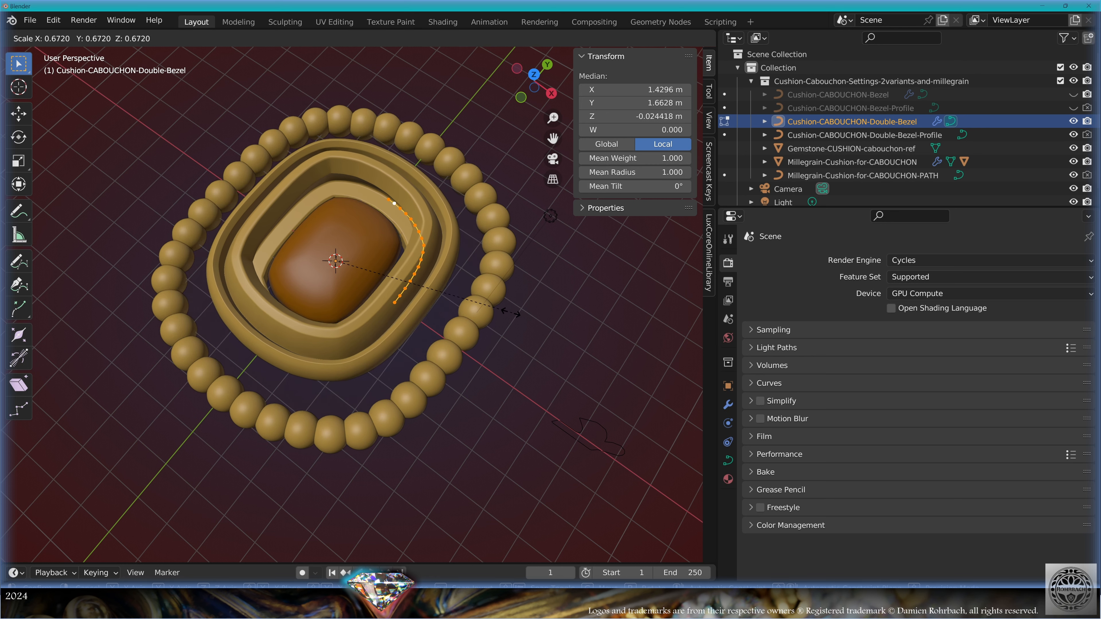
click(466, 310)
- In X-ray front view, scale the double bezel's curve points by about 0.94 to fit the gemstone's width
key(KP_1)
key(alt+z)
scroll(462, 227, up, 9)
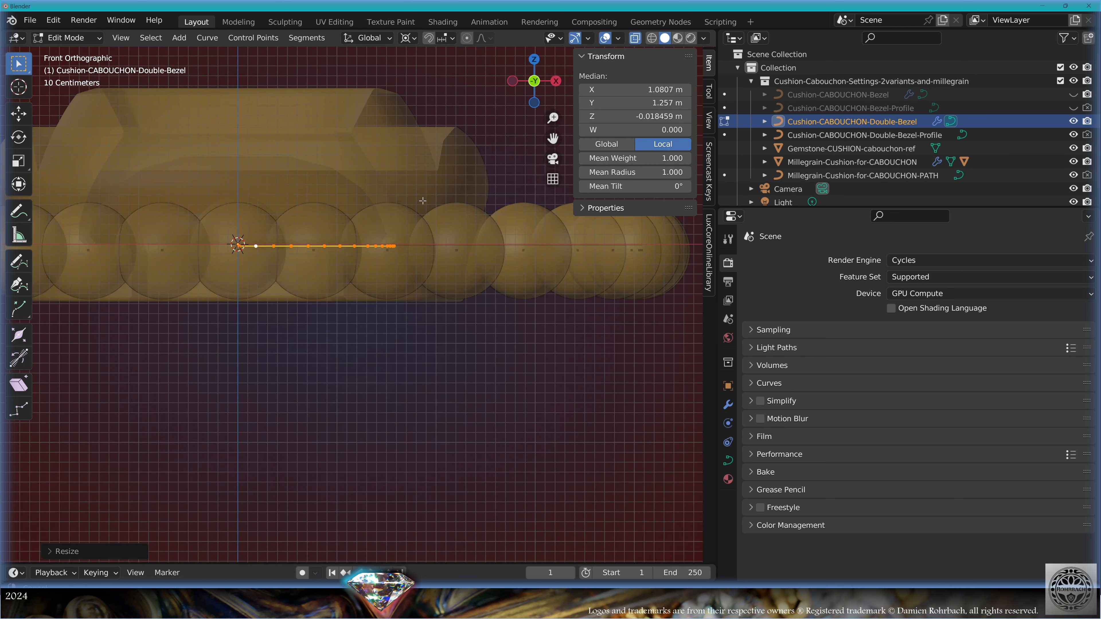
shift+middle_drag(445, 104, 429, 268)
scroll(430, 268, up, 1)
key(s)
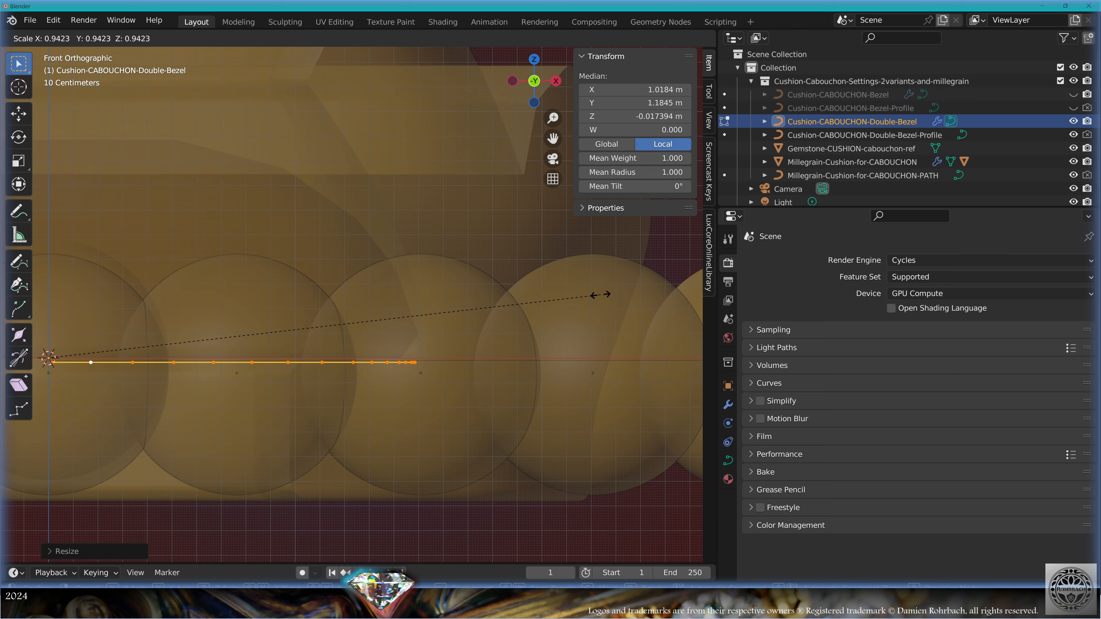
click(597, 295)
- In the right view, stretch the double bezel's curve points along Y to a median of about 1.3 m to fit the gemstone's length
scroll(404, 337, down, 6)
middle_drag(404, 338, 338, 347)
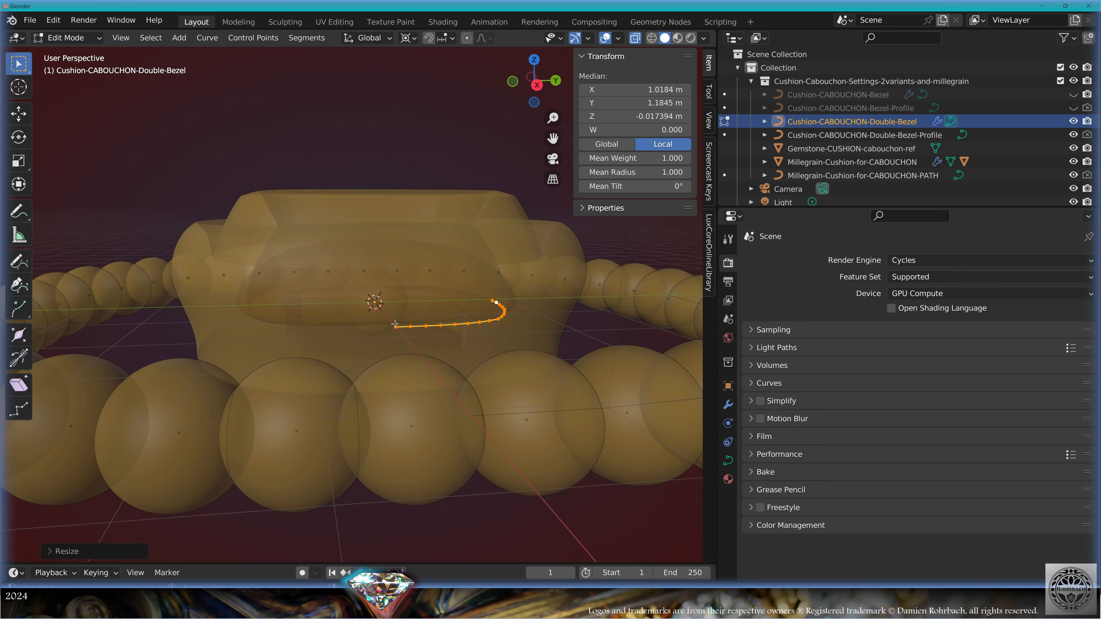
key(KP_3)
scroll(512, 348, up, 3)
shift+middle_drag(513, 348, 256, 347)
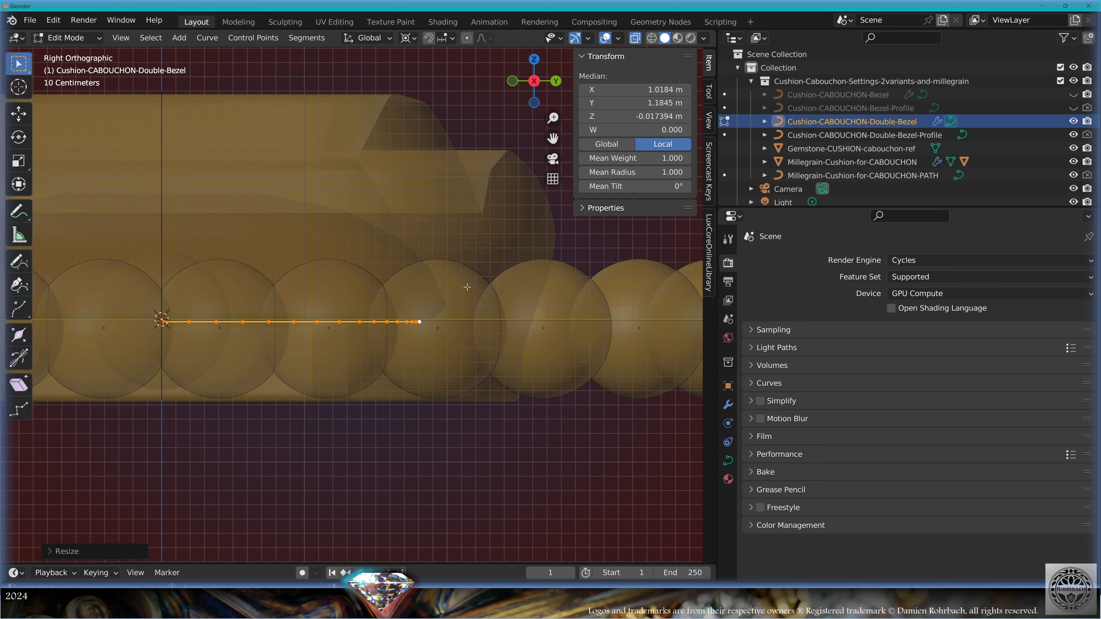
scroll(454, 277, up, 2)
key(s)
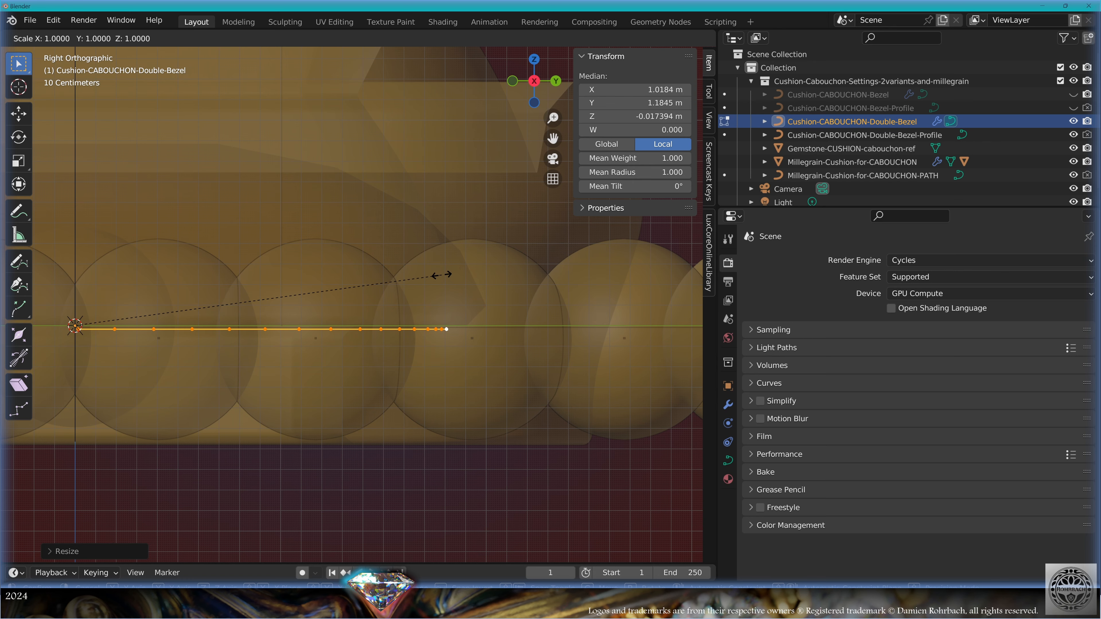
key(y)
click(477, 288)
scroll(548, 295, up, 1)
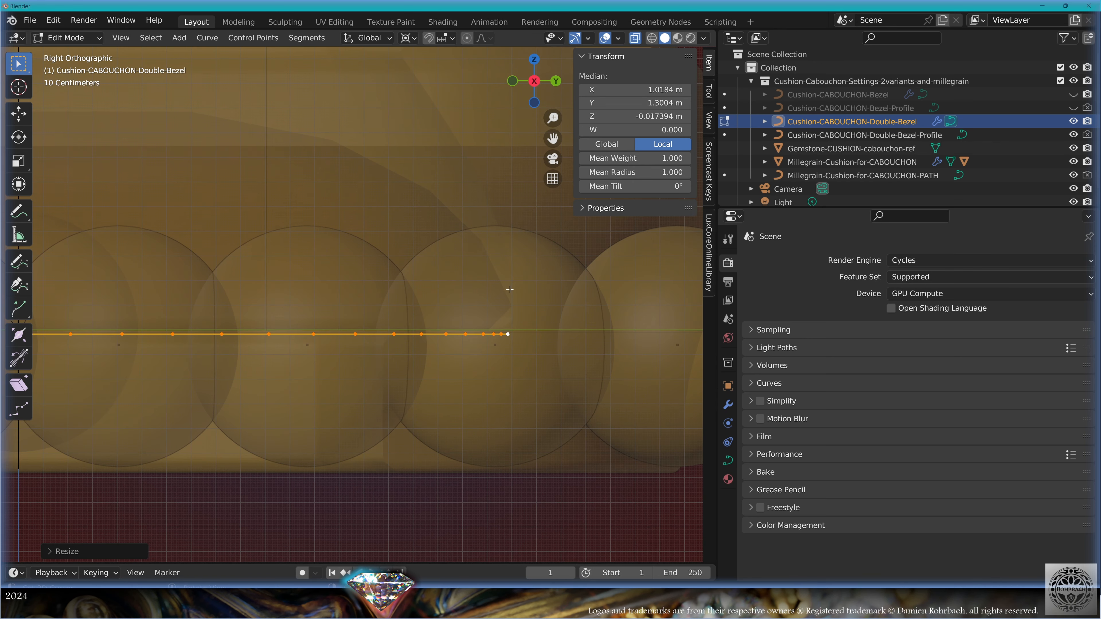
scroll(542, 320, up, 4)
shift+middle_drag(572, 322, 268, 301)
scroll(353, 324, up, 6)
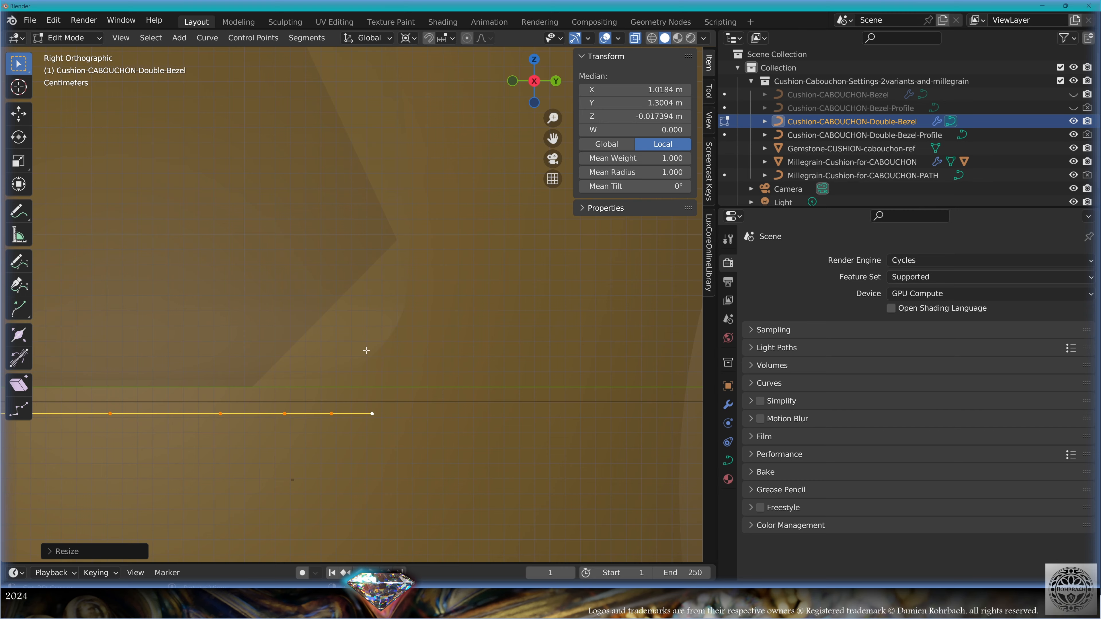
- Return the double bezel to Object Mode and save the file
key(Tab)
scroll(350, 244, down, 3)
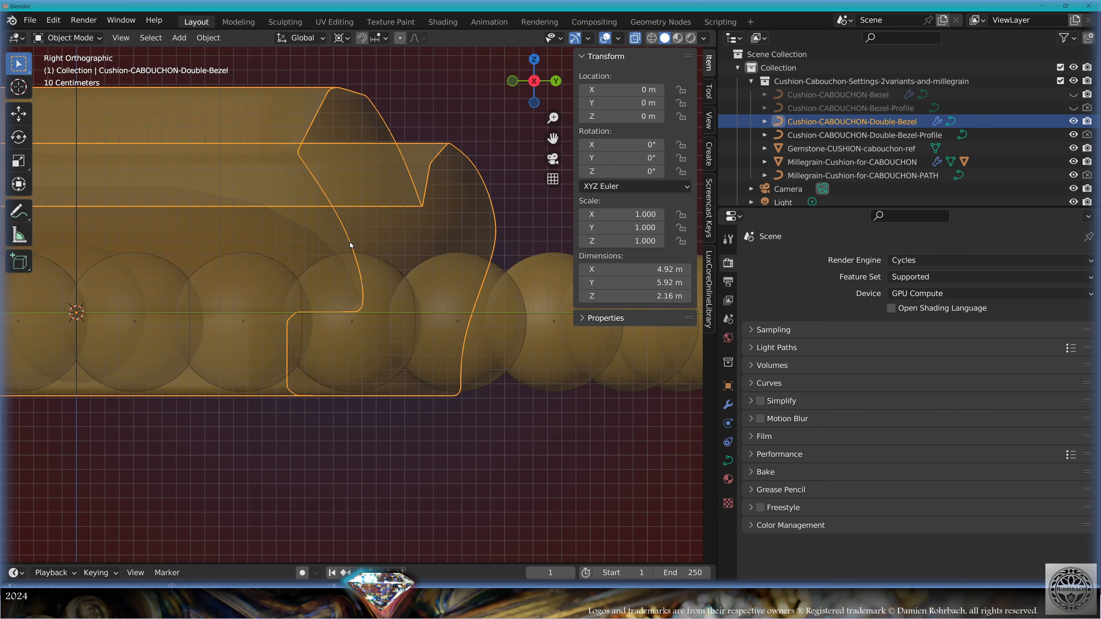
key(ctrl+s)
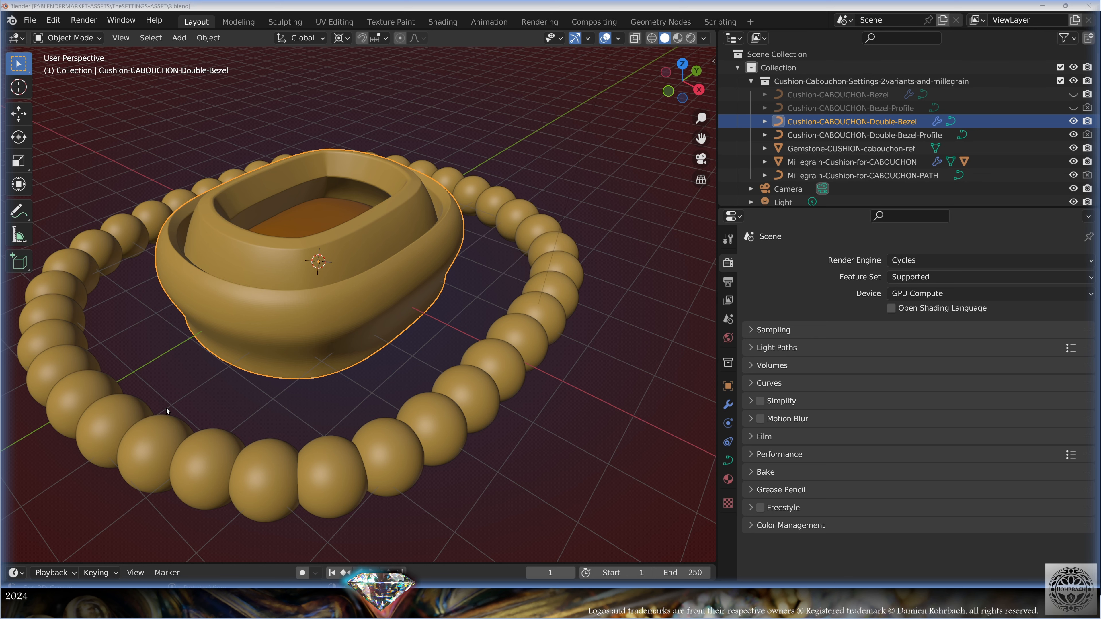
- Add a mesh circle with 200 vertices and a 9.1 m radius, aligned to the front view
key(KP_1)
click(179, 38)
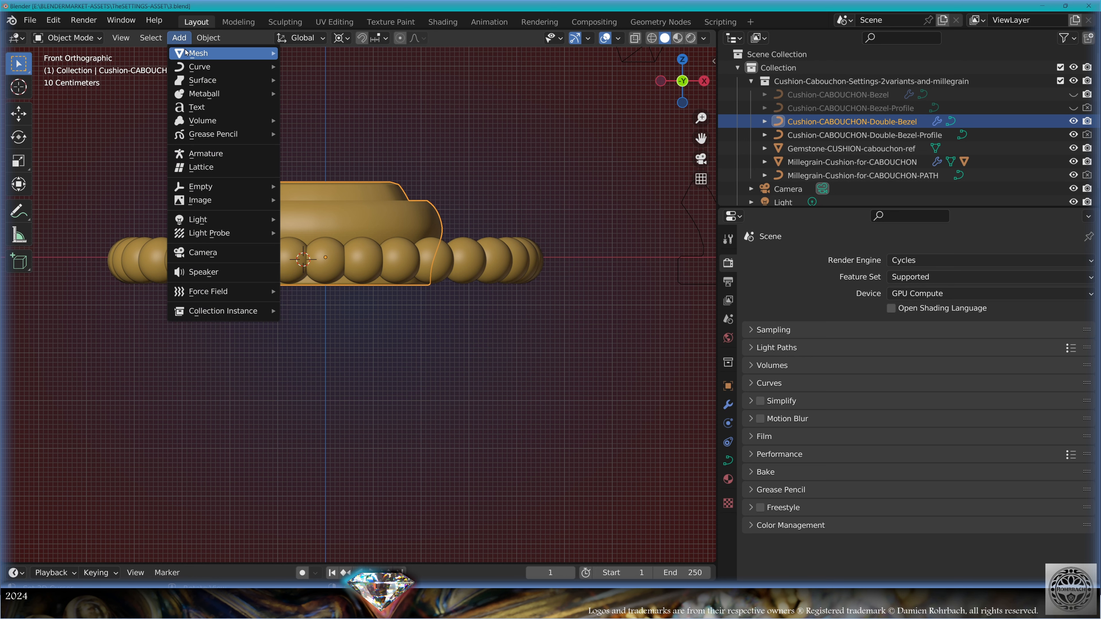
mouse_move(187, 52)
click(311, 79)
click(71, 550)
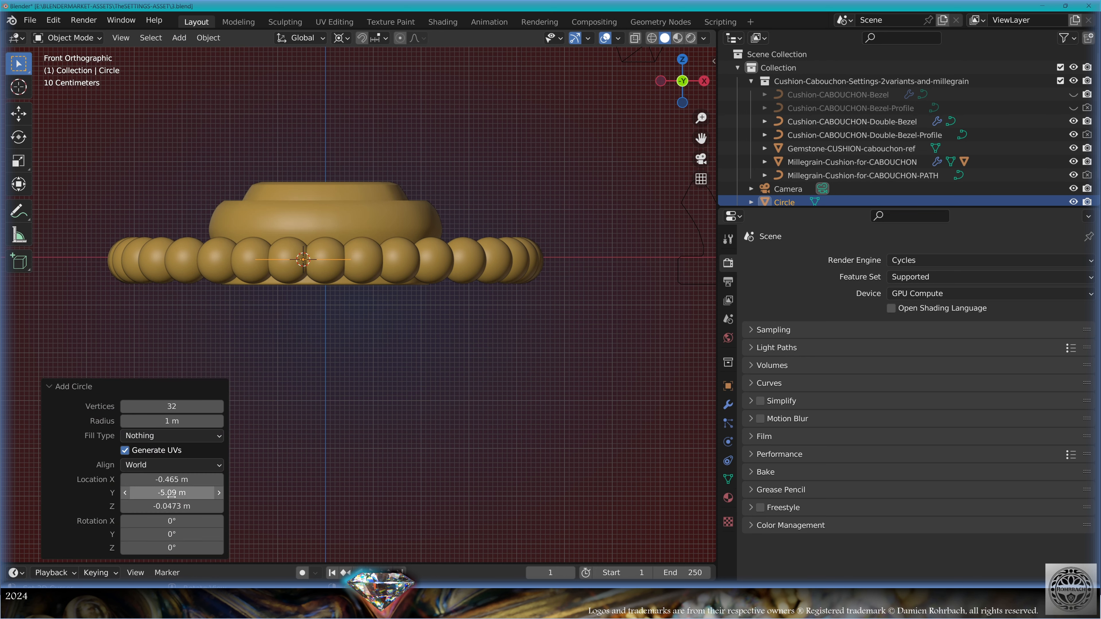
click(174, 421)
text(9.1)
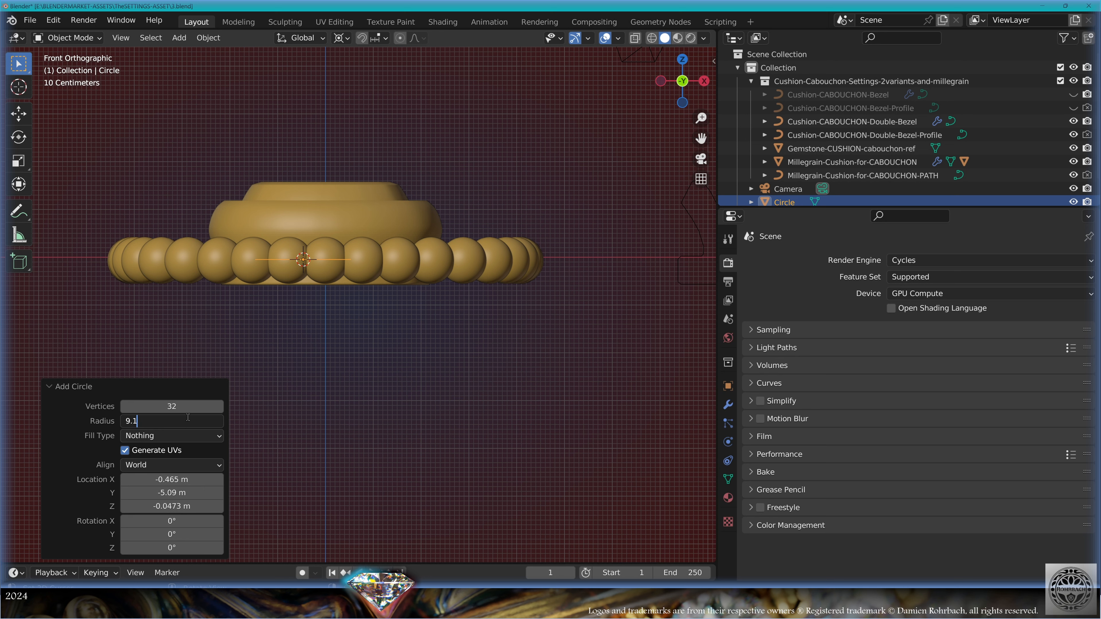
click(180, 410)
text(200)
key(Return)
click(143, 465)
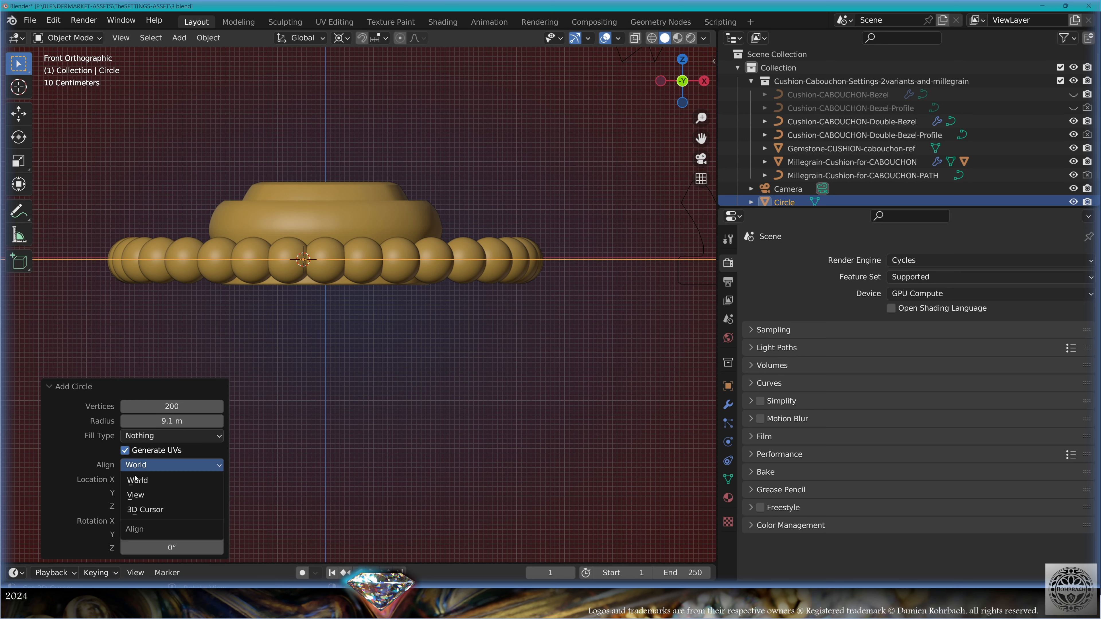
click(137, 496)
- Set the circle's X, Y and Z location to 0 m
key(n)
drag(619, 90, 620, 116)
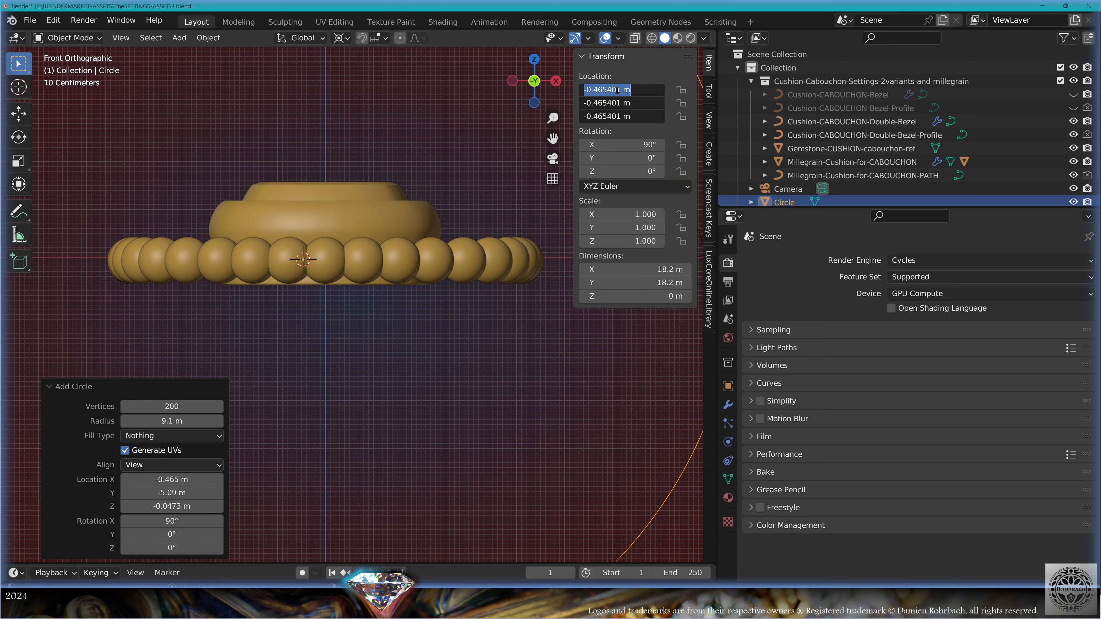
text(0)
key(Return)
scroll(427, 345, down, 4)
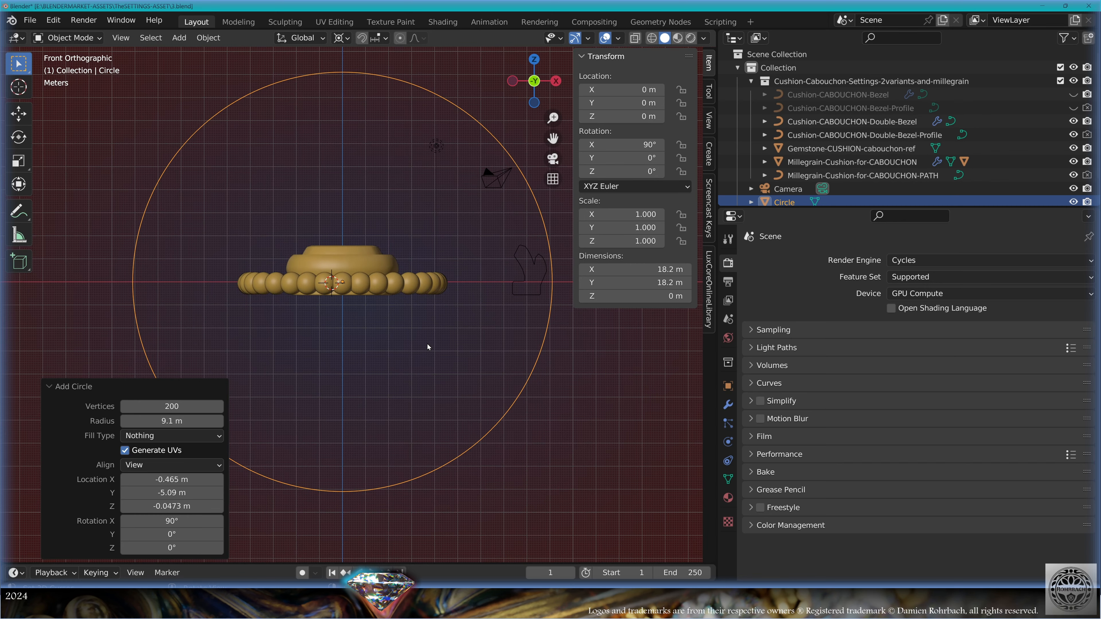
- Rename the circle as SIZE-8-ref
key(F2)
text(SIZE)
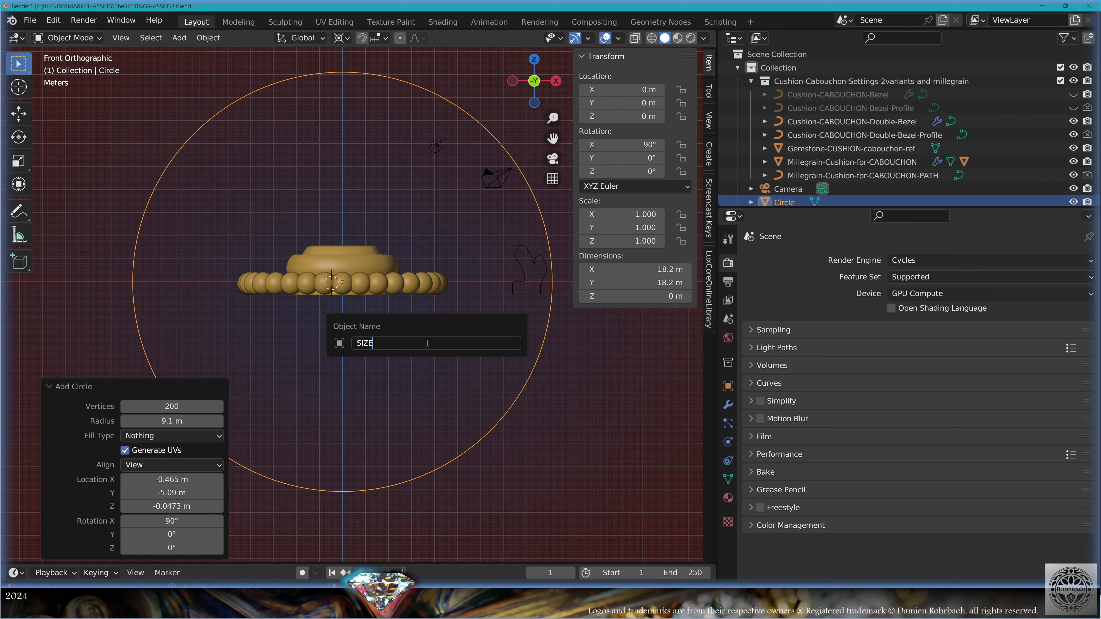
text(-8-ref)
key(Return)
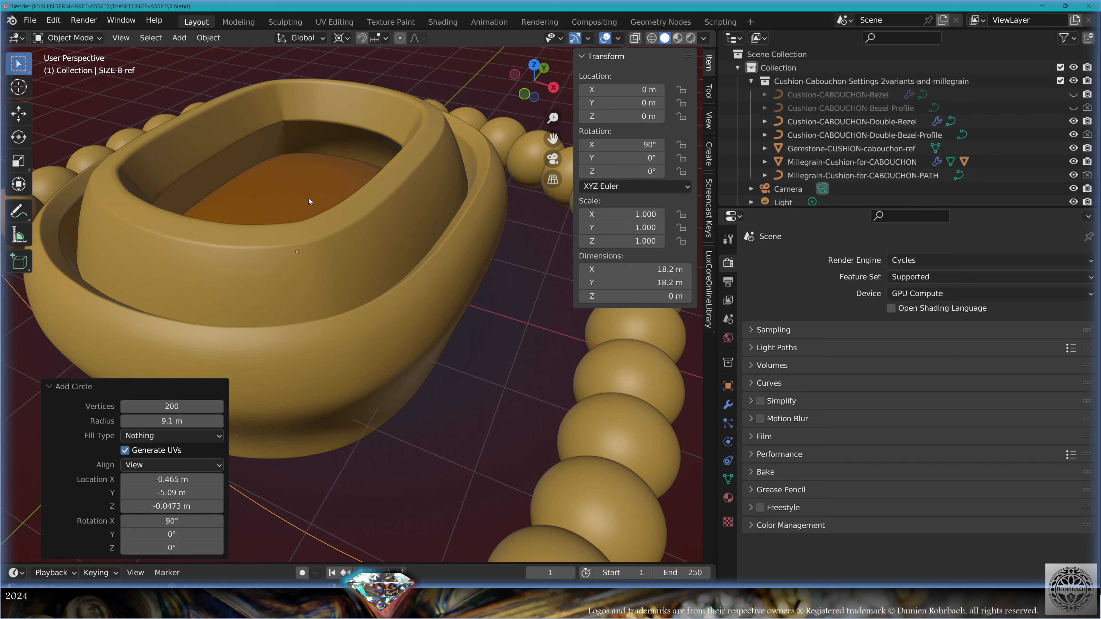
- Move the gemstone and double bezel together up along Z to the top of the SIZE-8-ref circle
click(309, 198)
shift+click(462, 191)
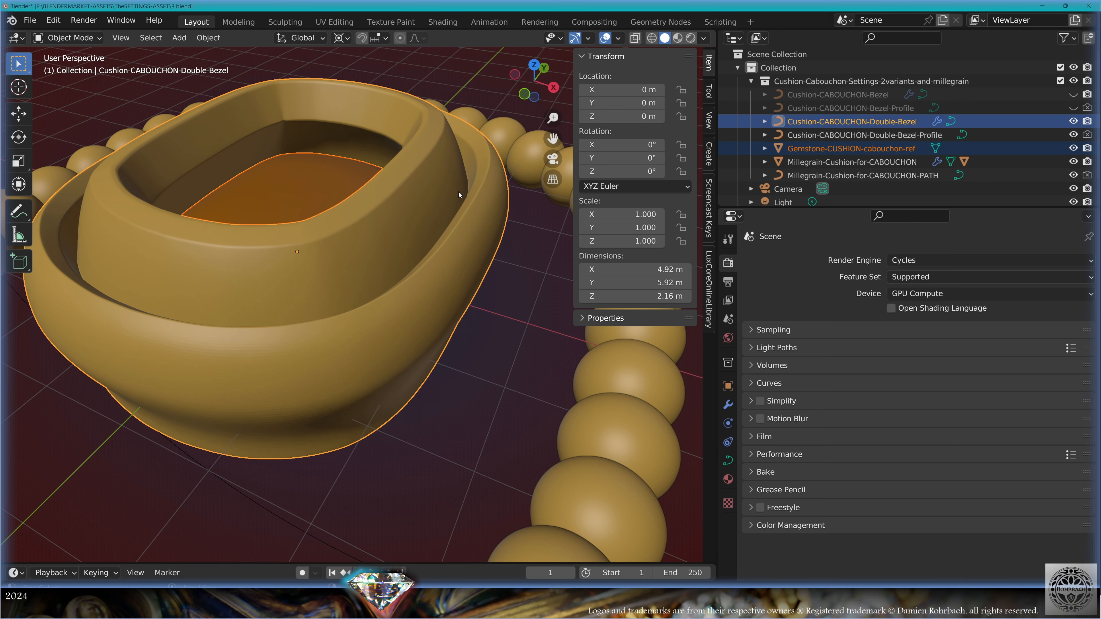
click(18, 114)
key(KP_1)
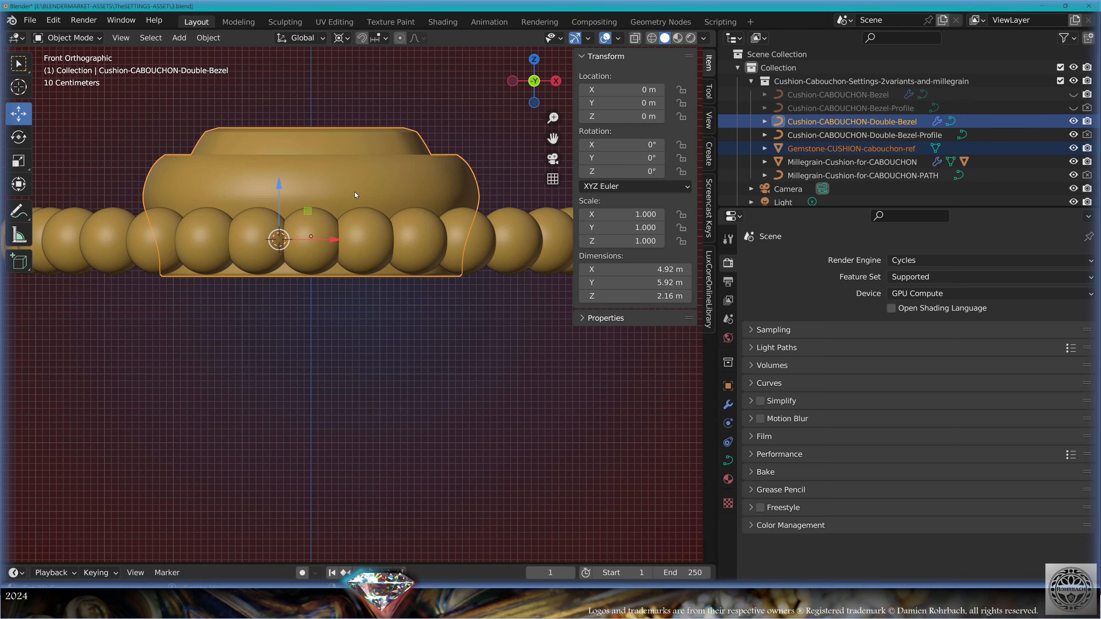
shift+middle_drag(392, 131, 343, 316)
scroll(343, 319, down, 5)
drag(307, 323, 306, 66)
- With X-ray on, fine-tune the gemstone and double bezel's height on the reference circle to about 9.52 m in Z
key(alt+z)
shift+middle_drag(365, 149, 396, 331)
scroll(343, 274, up, 5)
scroll(343, 276, up, 1)
click(534, 271)
drag(534, 219, 534, 205)
scroll(492, 319, up, 2)
shift+middle_drag(477, 284, 265, 346)
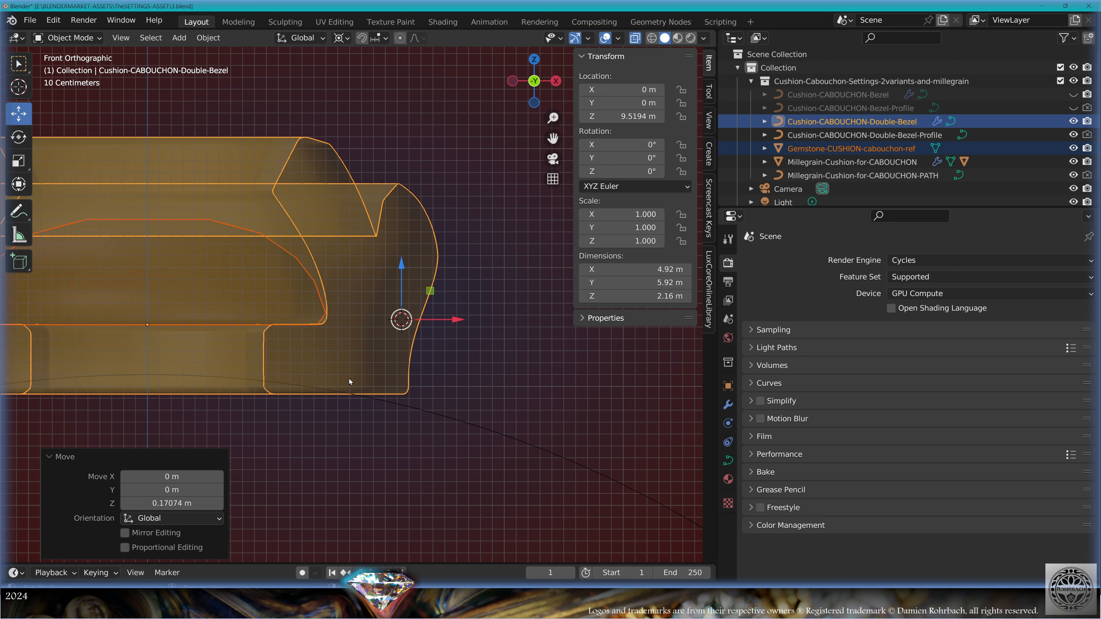
- Add a mesh cube with 0.5 m dimensions on all axes and place it over the double bezel's lower wall
click(179, 38)
mouse_move(186, 49)
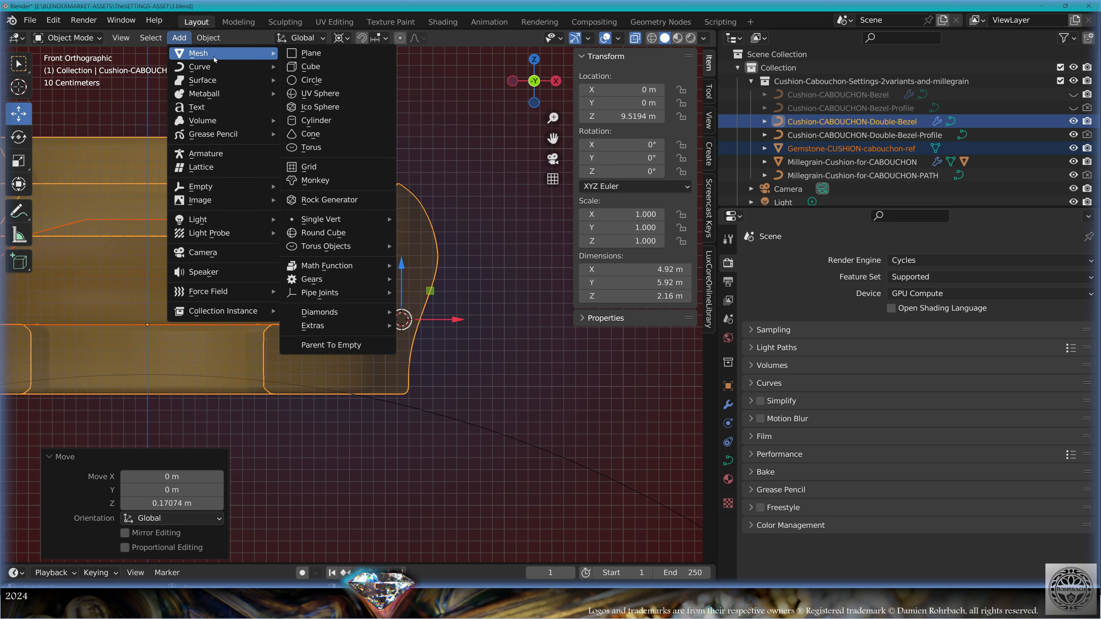
click(329, 67)
drag(631, 269, 631, 296)
text(0.5)
key(Return)
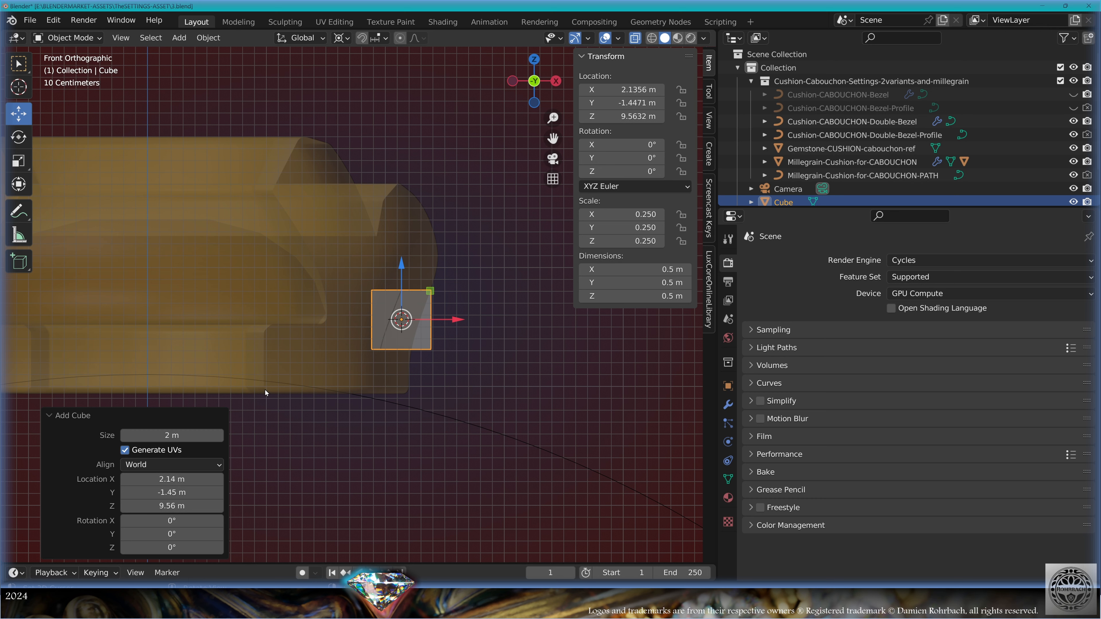
scroll(368, 336, up, 1)
key(g)
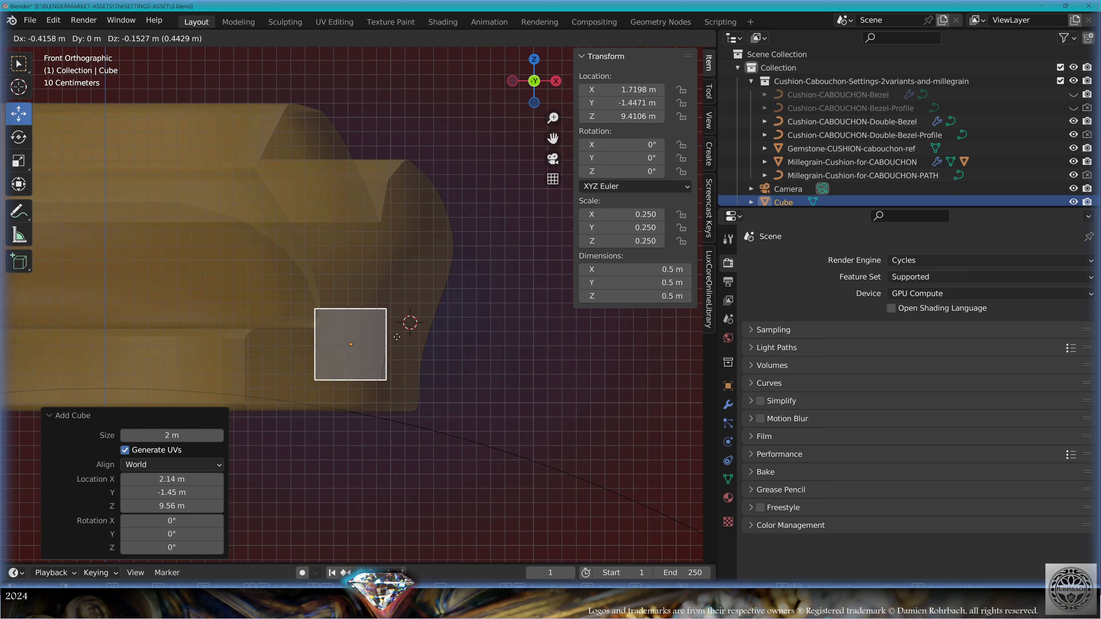
click(344, 340)
- Raise the gemstone and double bezel together by about 0.28 m along Z
right_click(261, 272)
shift+click(332, 207)
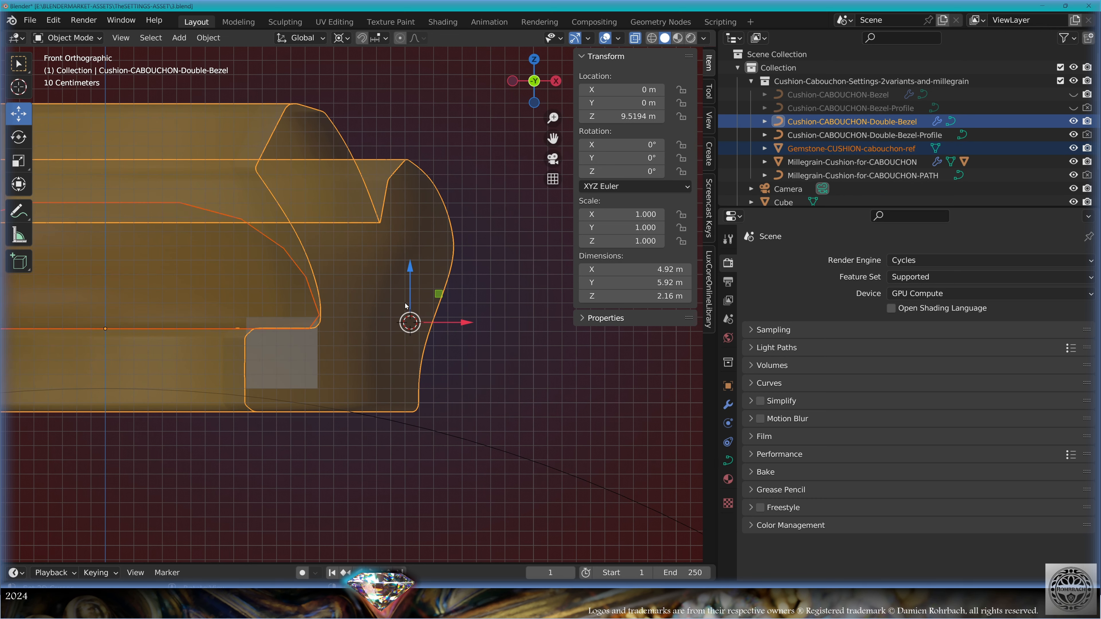
drag(411, 273, 409, 229)
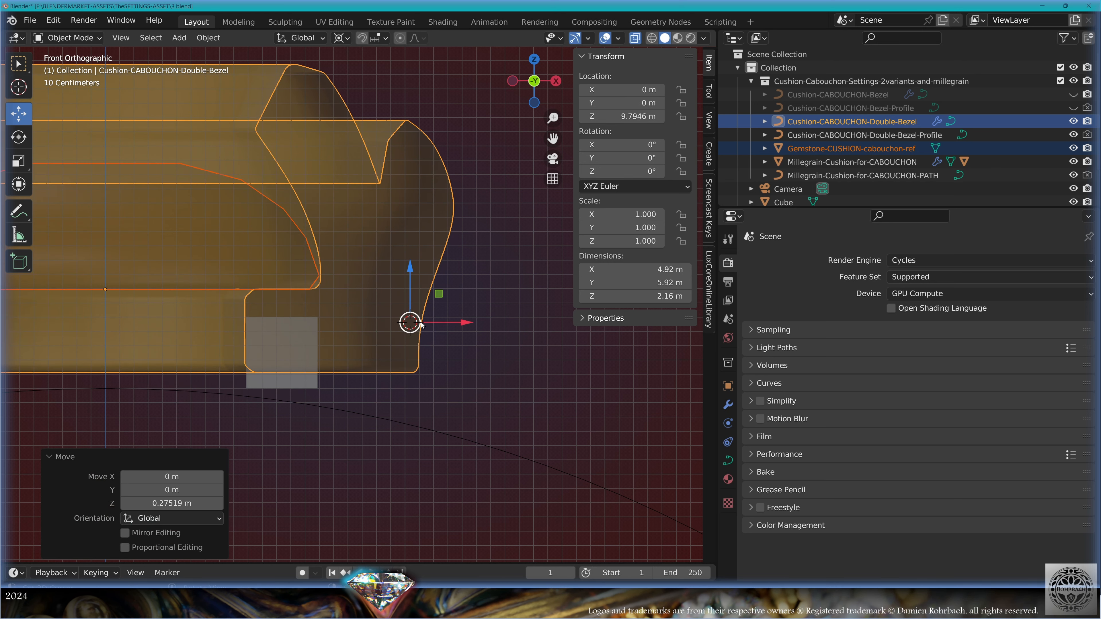
- Fit the cube inside the bezel's lower band, at about 1.29 m in X and 9.53 m in Z
click(316, 385)
scroll(321, 384, up, 2)
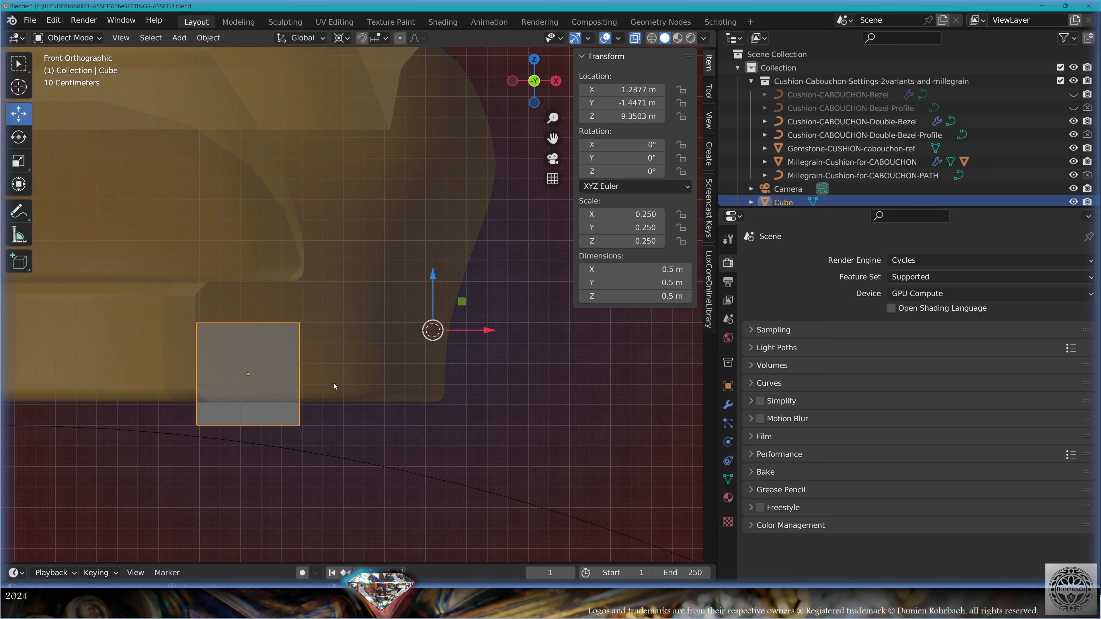
key(g)
click(344, 343)
- Rename the cube as Cube-0.5mm-ref and save the file
key(F2)
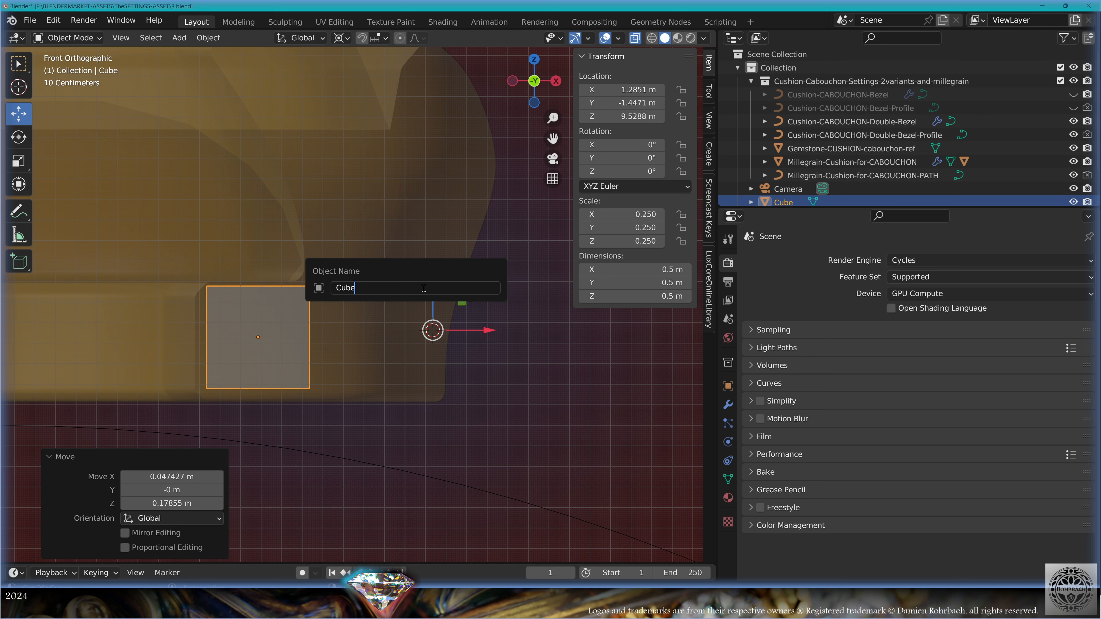
text(-0.5)
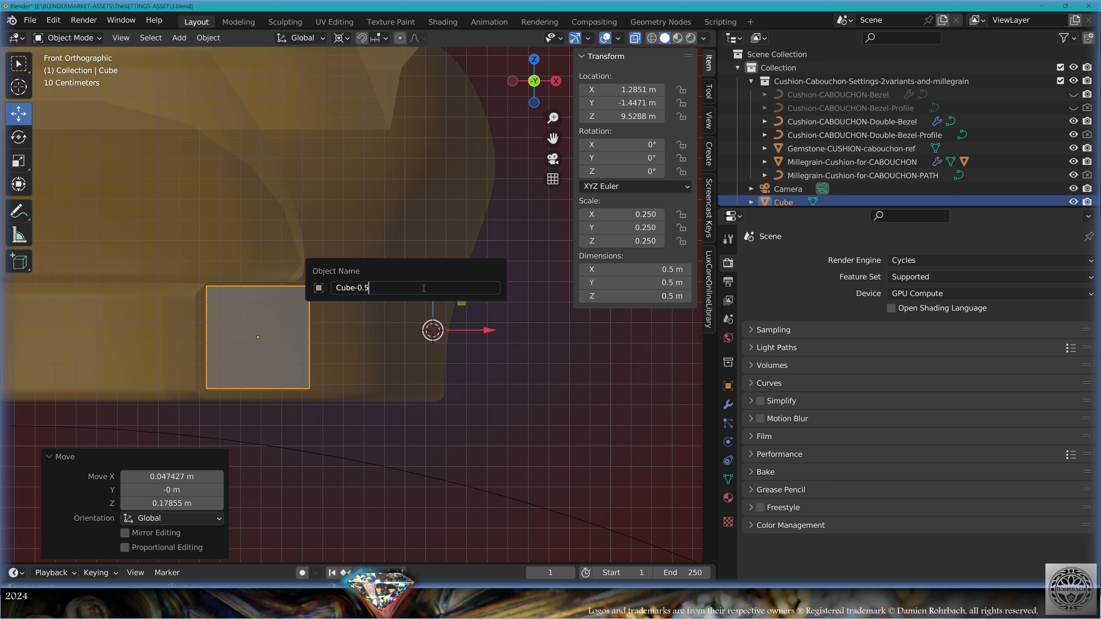
text(mm-ref)
key(Return)
key(ctrl+s)
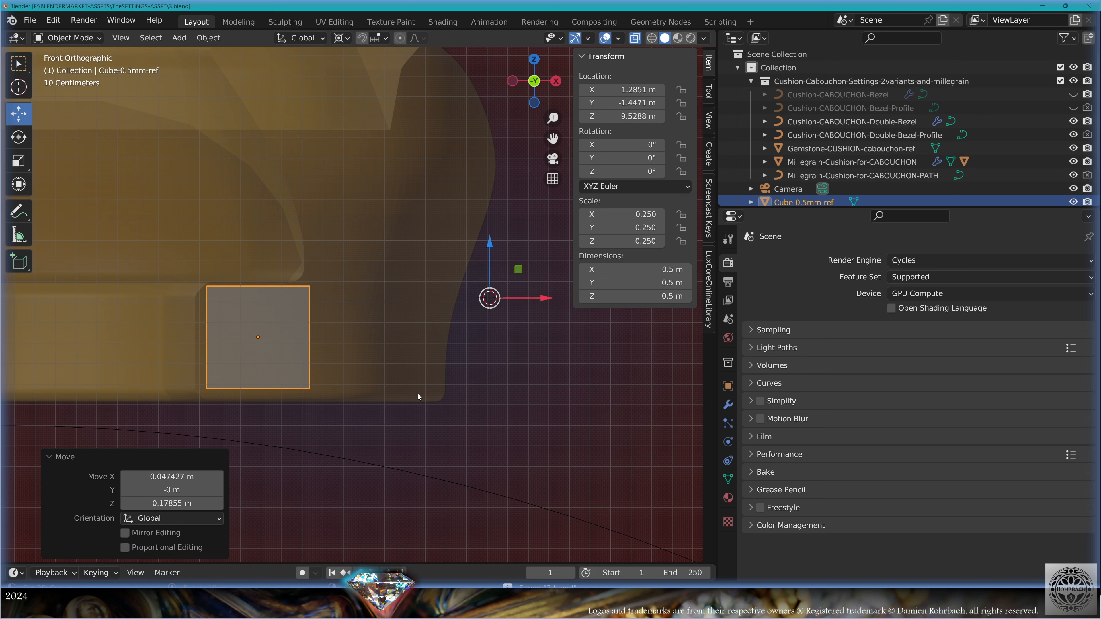
- Move the double-bezel profile curve up beside the bezel, to about 2.65 m in X and 9.69 m in Z
click(417, 395)
scroll(456, 462, down, 1)
scroll(520, 371, down, 8)
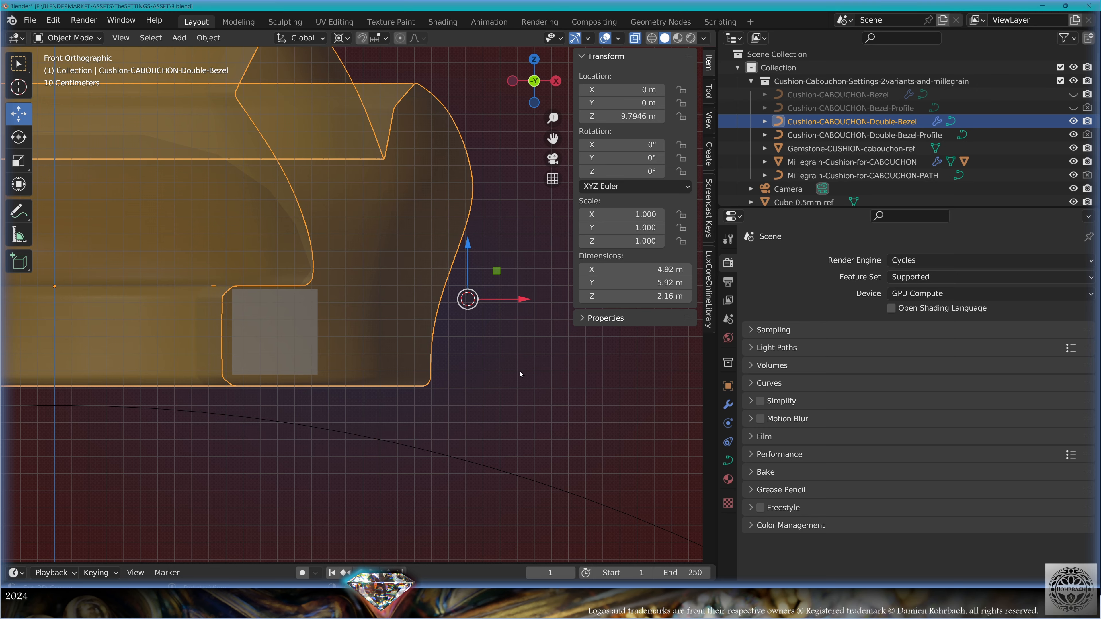
click(430, 447)
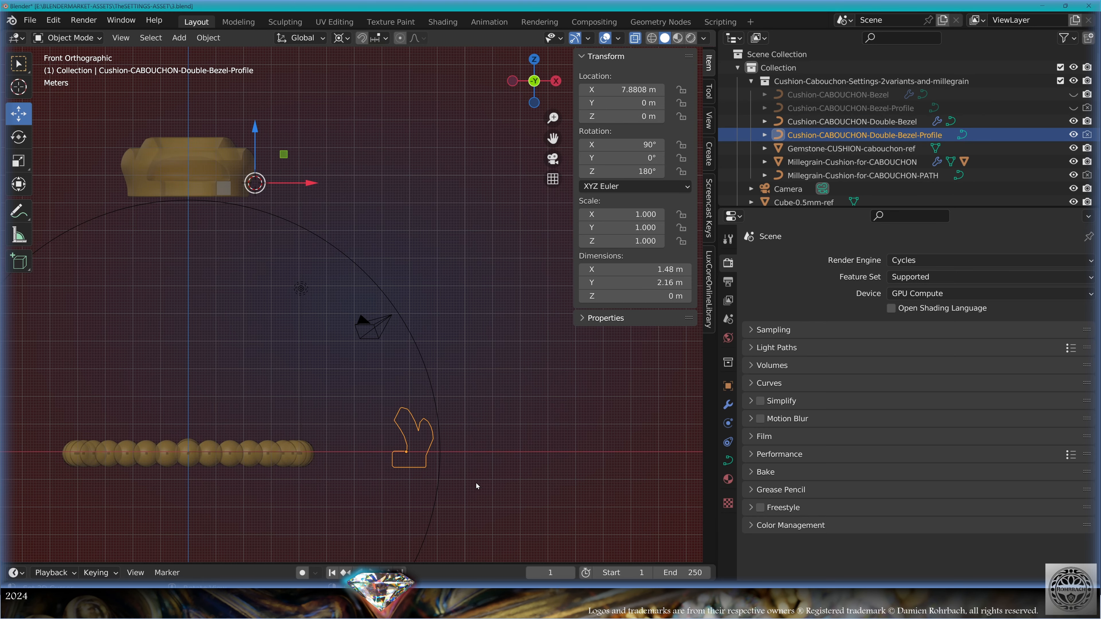
key(g)
click(232, 221)
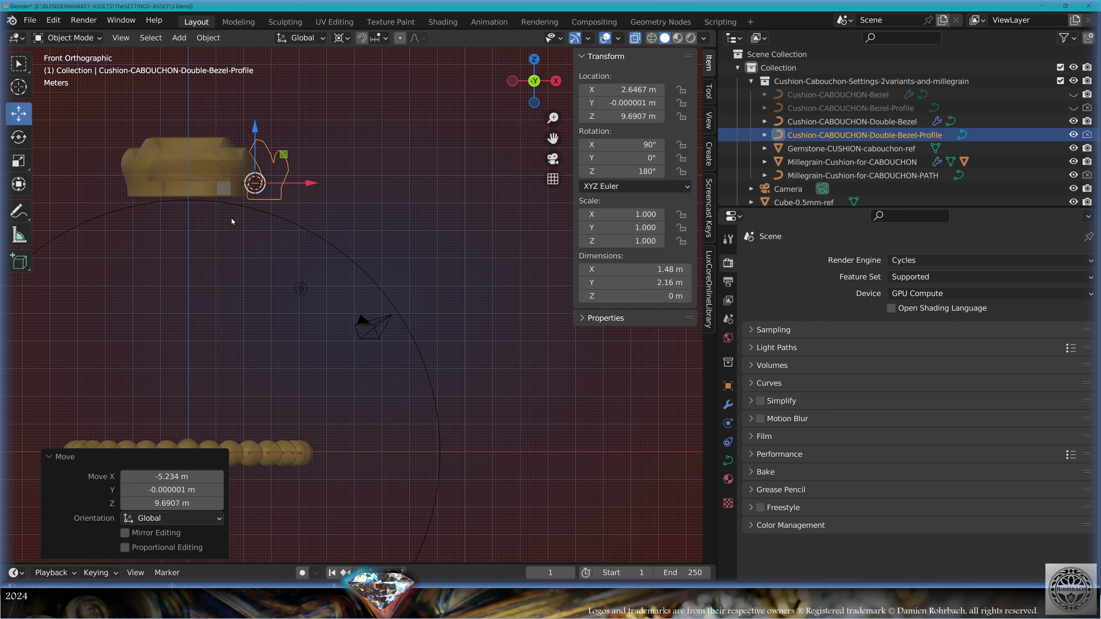
- Lengthen the double-bezel profile by moving its bottom control points down about 1.21 m along Z
scroll(269, 191, up, 9)
shift+middle_drag(269, 191, 388, 357)
scroll(377, 330, up, 3)
shift+middle_drag(368, 314, 441, 381)
scroll(422, 350, down, 2)
key(Tab)
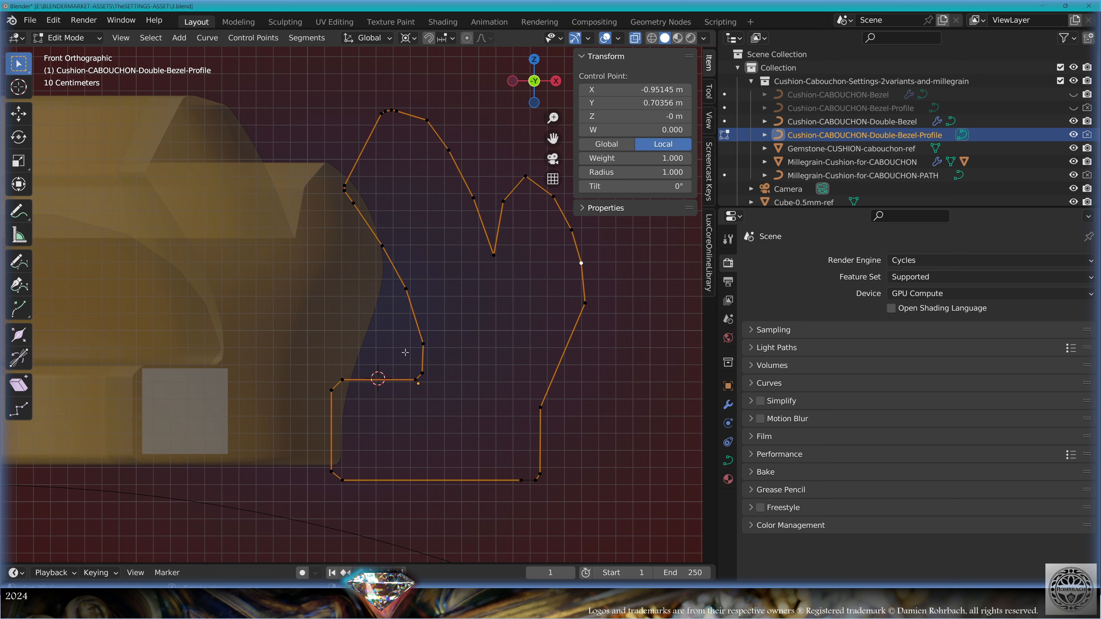
scroll(407, 348, down, 1)
alt+middle_click(367, 413)
drag(299, 328, 497, 381)
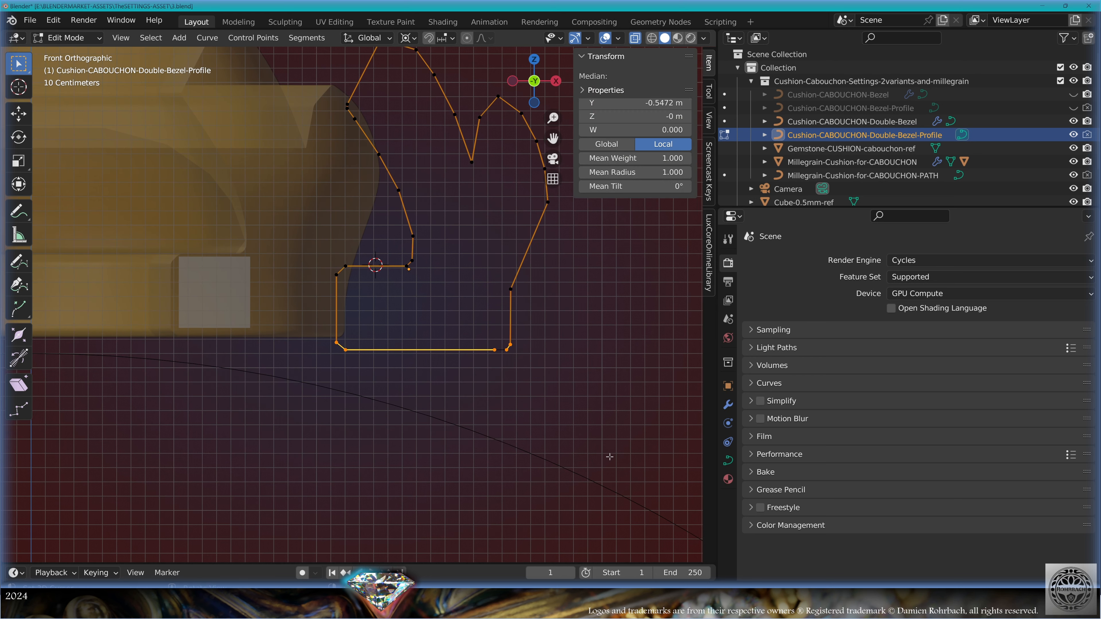
click(22, 117)
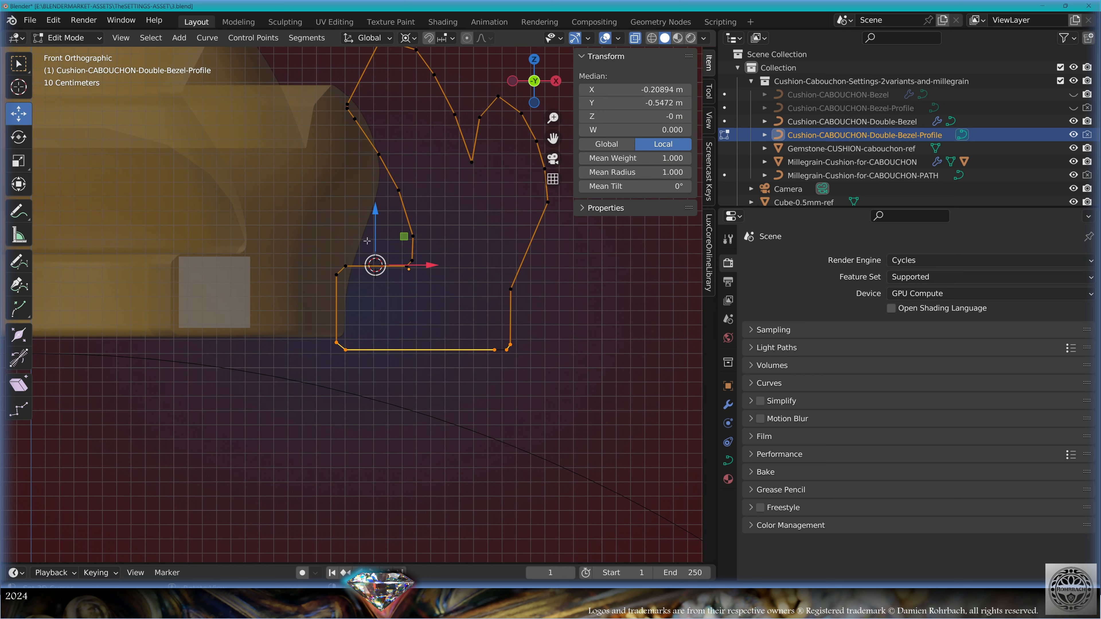
drag(372, 237, 264, 355)
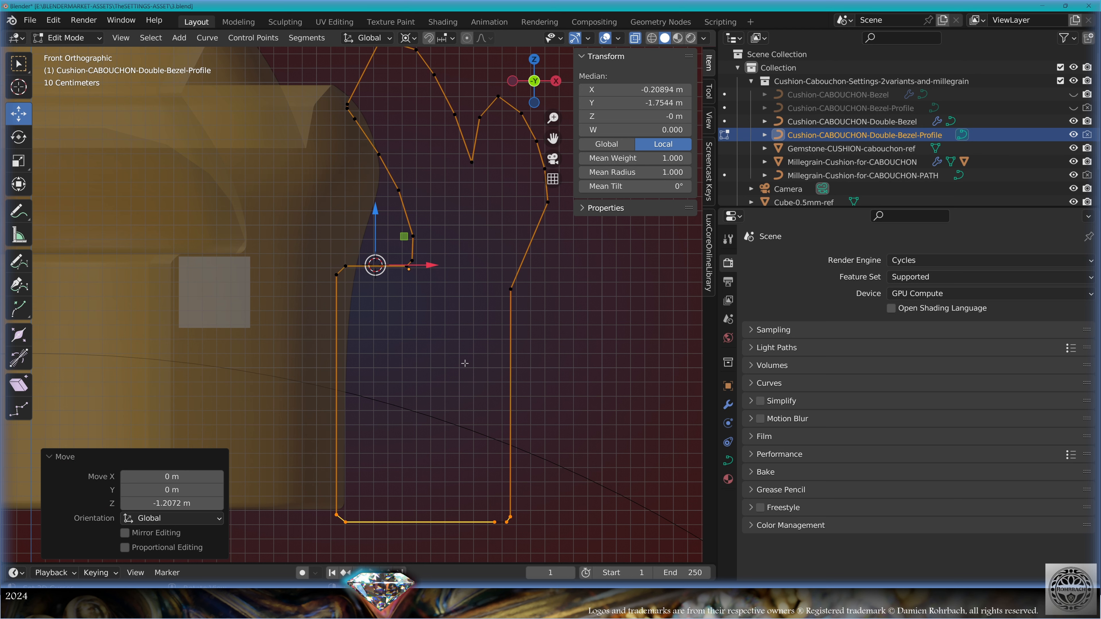
shift+middle_drag(433, 298, 439, 390)
key(Tab)
- Move the 0.5 mm reference cube over the bezel's inner wall and rotate it -22.5° to compare the wall thickness
right_click(225, 404)
key(g)
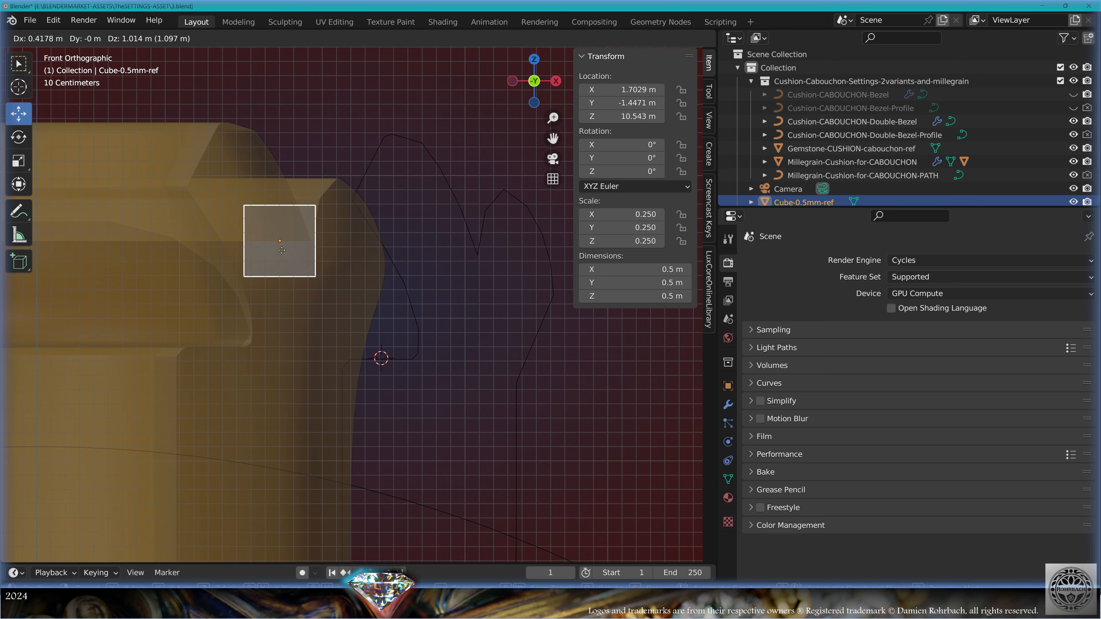
click(278, 245)
key(r)
click(298, 265)
- Move the reference cube to the bezel's outer wall and rotate it by 37° to follow the wall's slope
key(g)
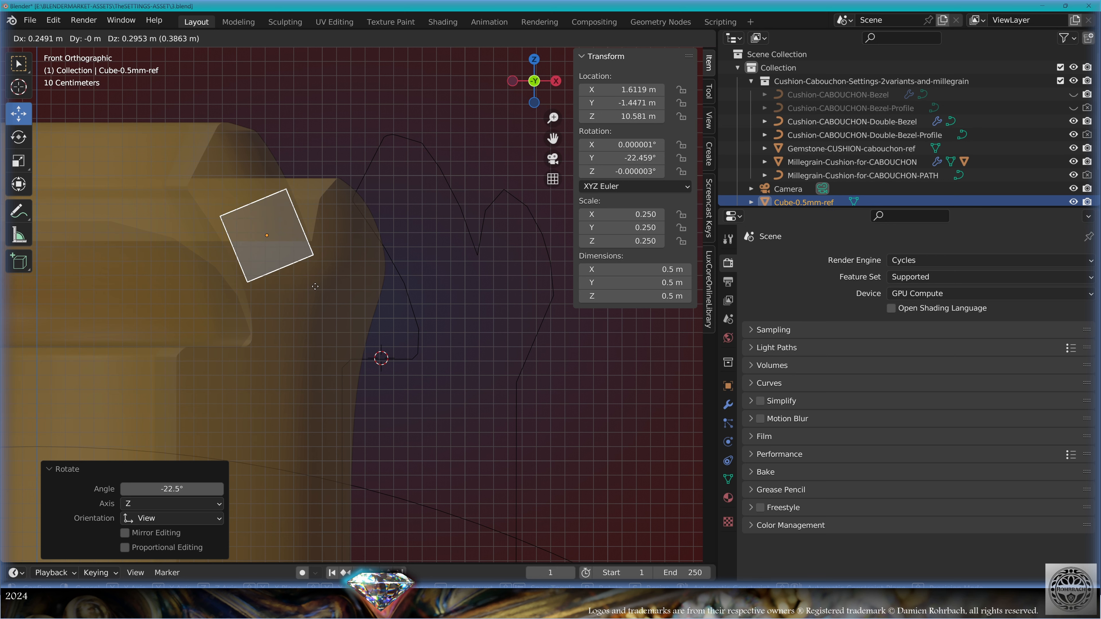
click(411, 308)
key(r)
click(432, 336)
key(g)
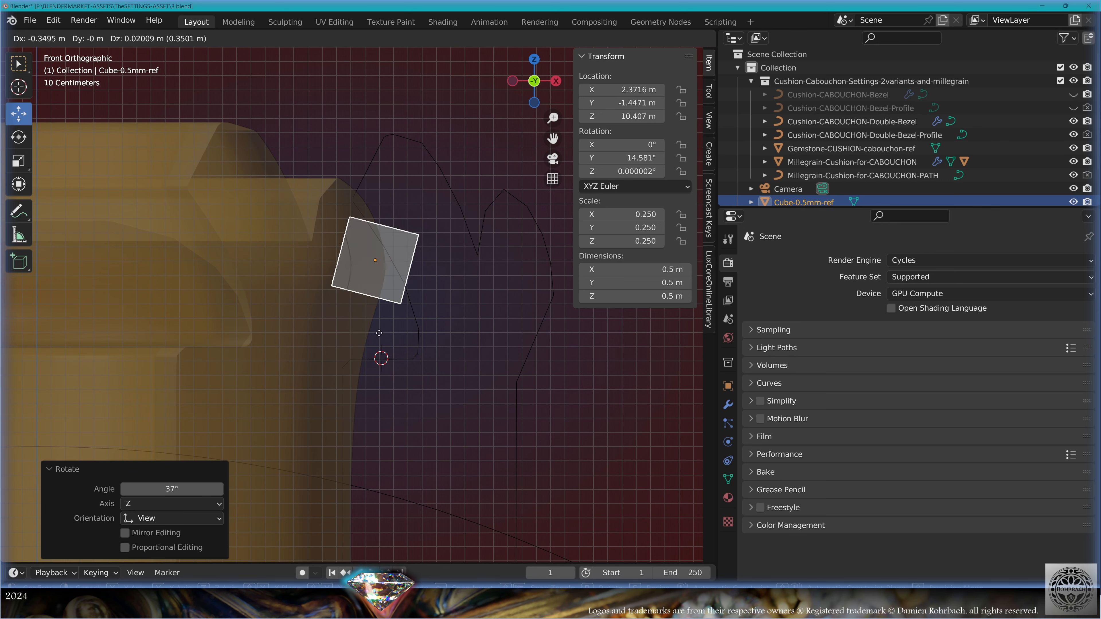
click(362, 348)
- Thicken the double-bezel profile by moving its outer-side control points about 0.2 m outward along X, and save the file
click(412, 315)
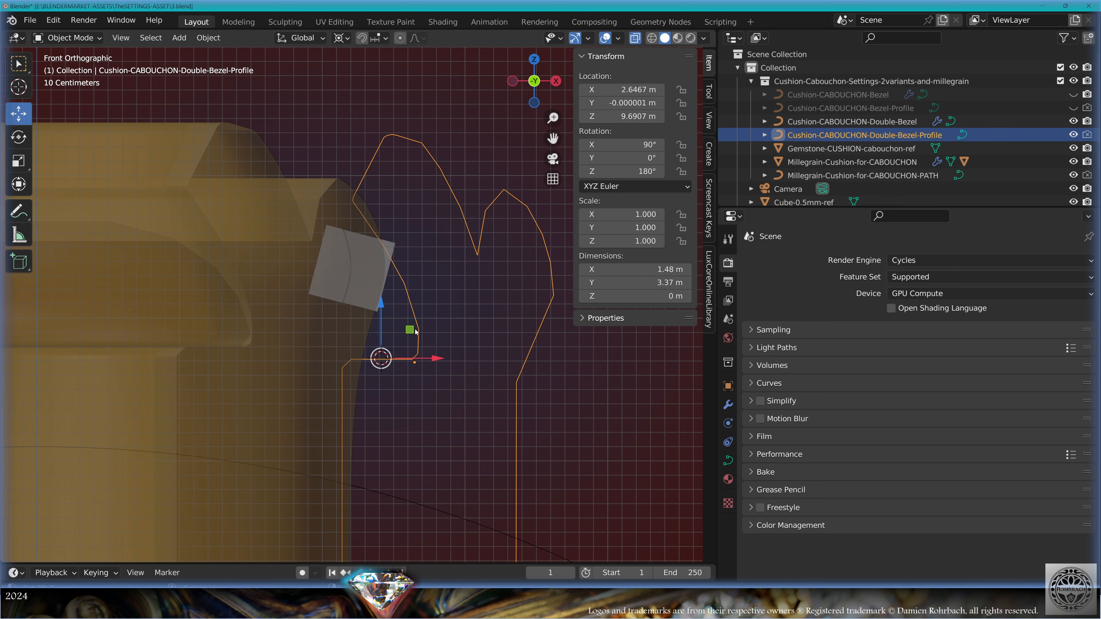
key(Tab)
scroll(384, 300, up, 1)
click(438, 206)
scroll(420, 369, down, 2)
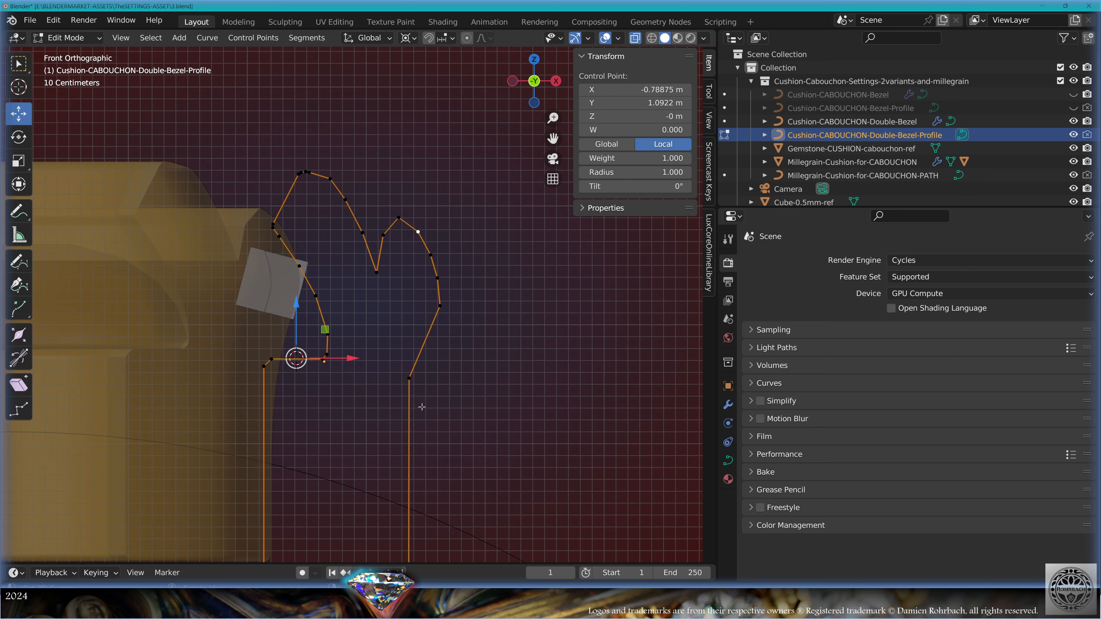
shift+middle_drag(420, 406, 422, 338)
ctrl+click(402, 379)
key(c)
scroll(390, 392, down, 2)
scroll(390, 393, down, 4)
click(402, 380)
right_click(402, 381)
scroll(422, 339, up, 1)
key(g)
key(x)
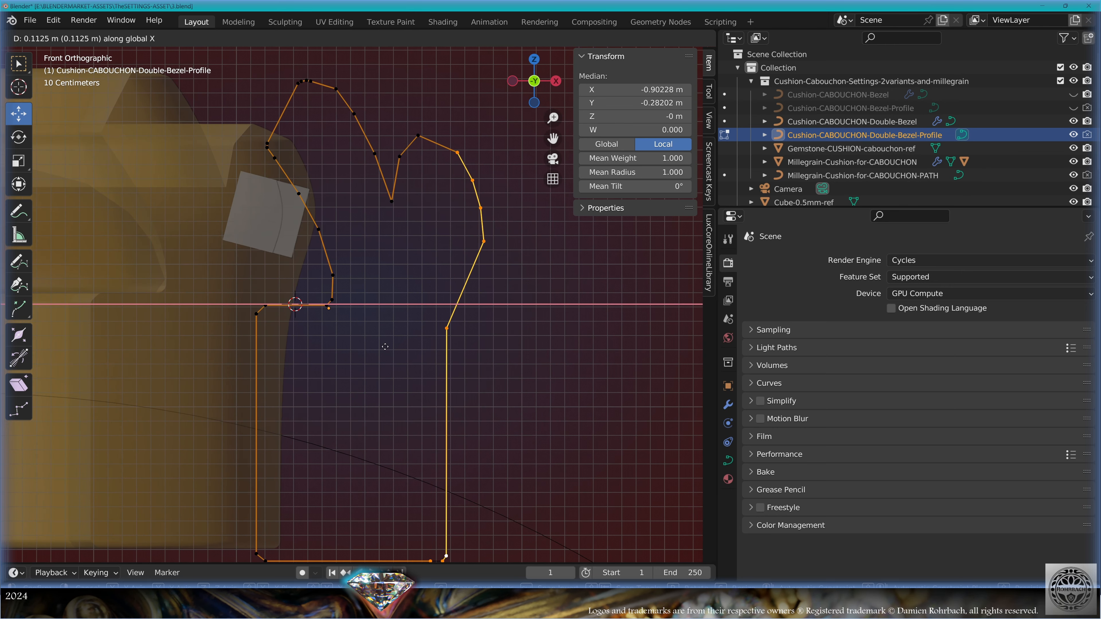
click(393, 352)
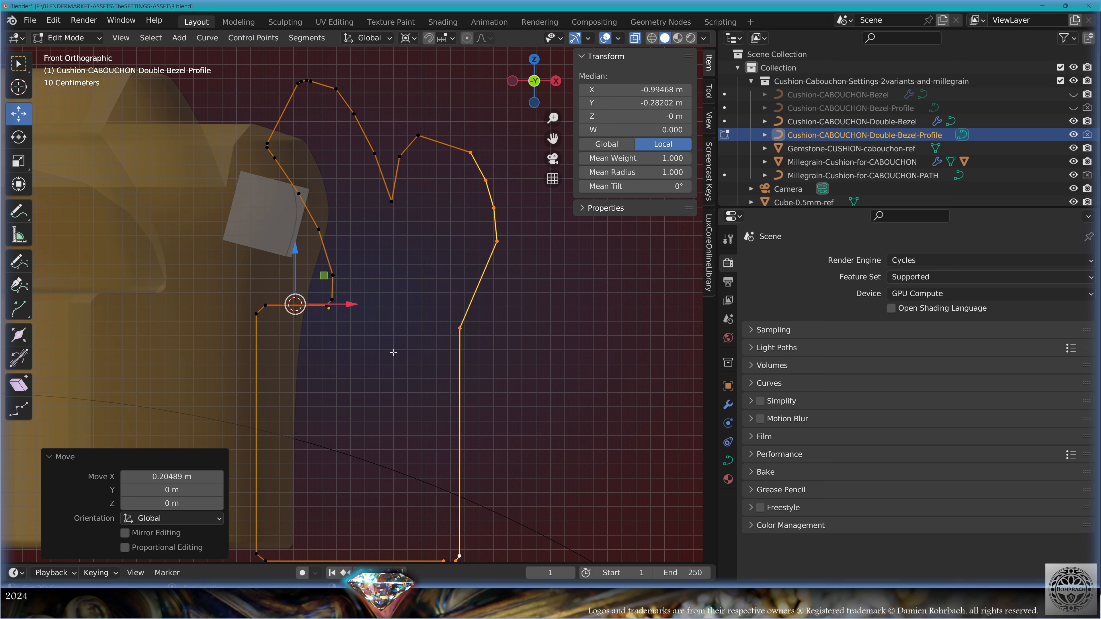
scroll(332, 375, down, 1)
key(Tab)
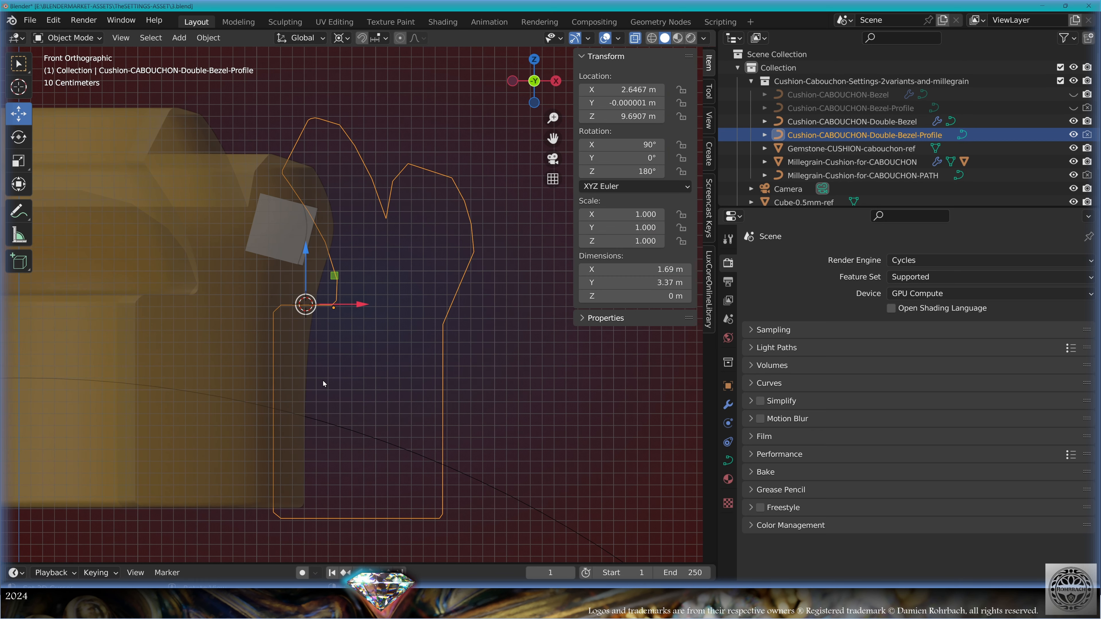
key(ctrl+s)
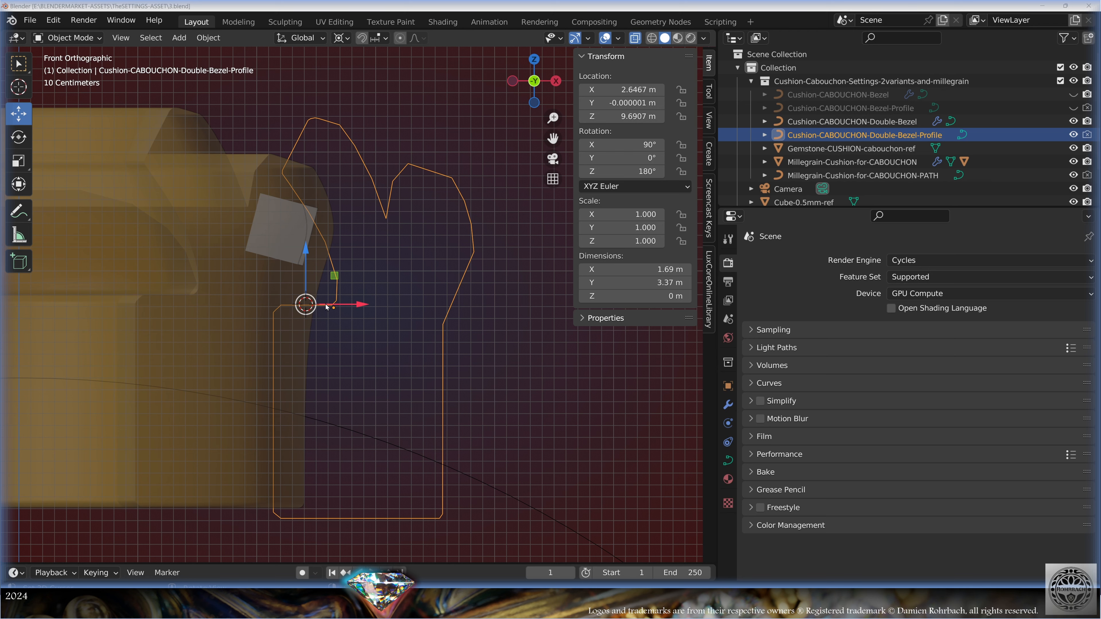
- Raise the profile's upper control points along Z and clear the selection
scroll(209, 192, up, 1)
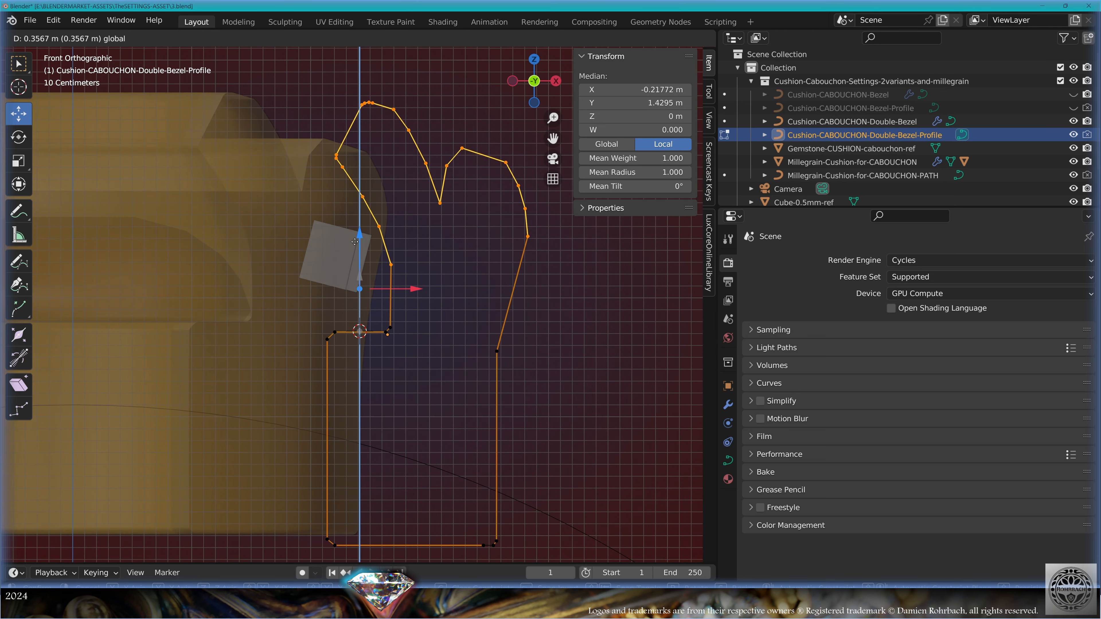
mouse_move(352, 243)
mouse_down()
mouse_move(351, 230)
mouse_move(346, 256)
mouse_move(356, 137)
mouse_move(398, 204)
mouse_move(422, 184)
mouse_up()
key(alt+a)
- Try to rotate the profile's upper inner lobe points by 25.3° and reposition them
key(c)
key(Escape)
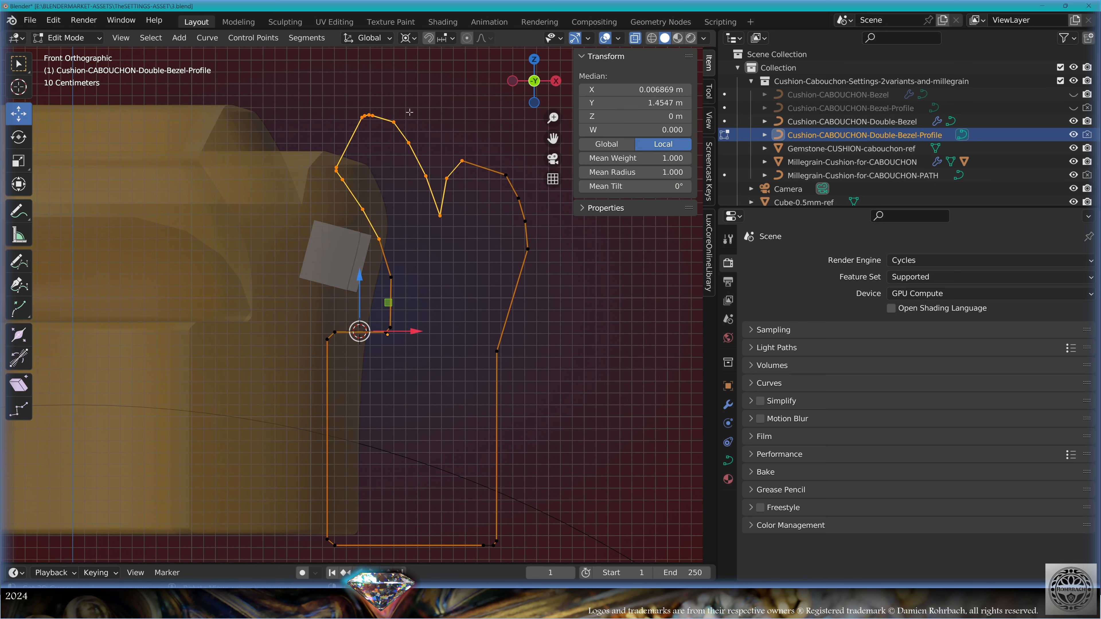
key(r)
click(429, 211)
key(g)
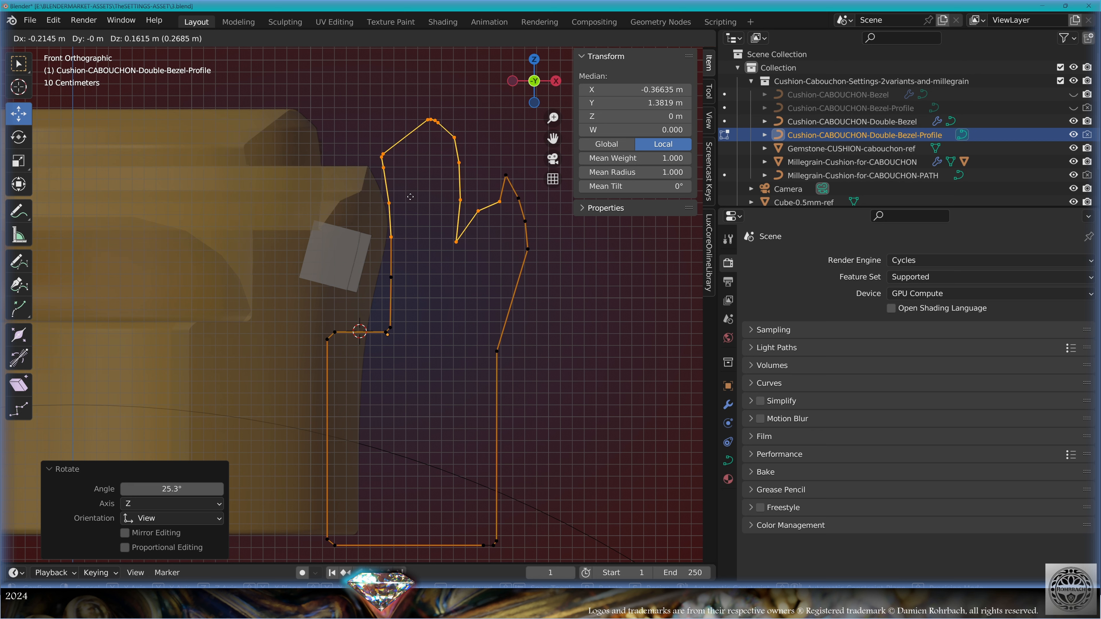
click(410, 196)
- Try to round the outer lobe's tip by moving its two top control points individually
right_click(498, 206)
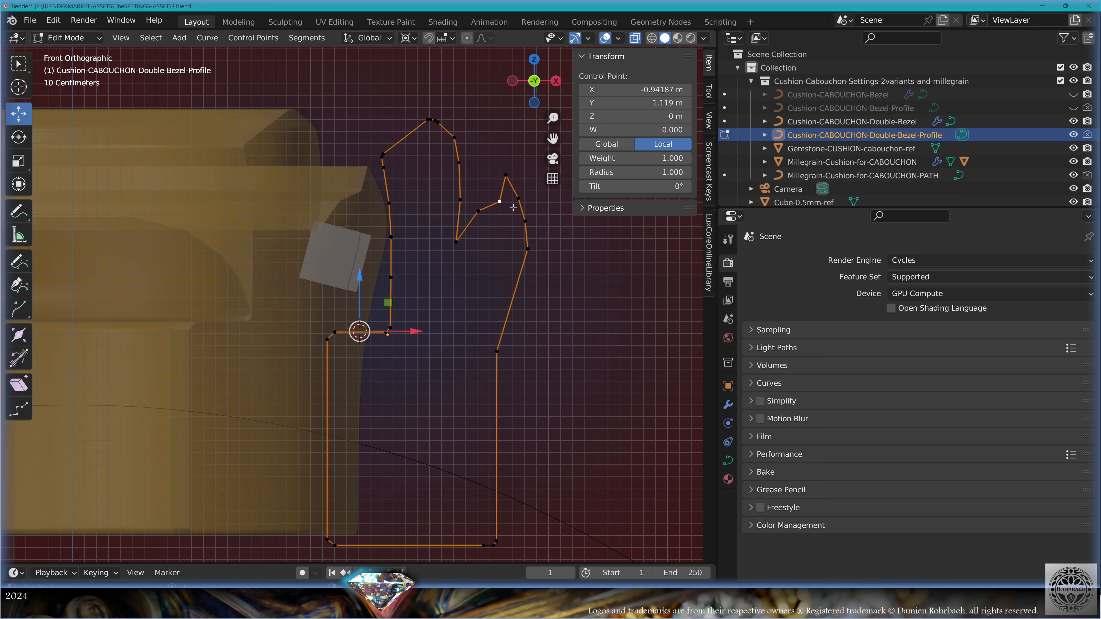
key(g)
click(489, 200)
right_click(504, 185)
key(g)
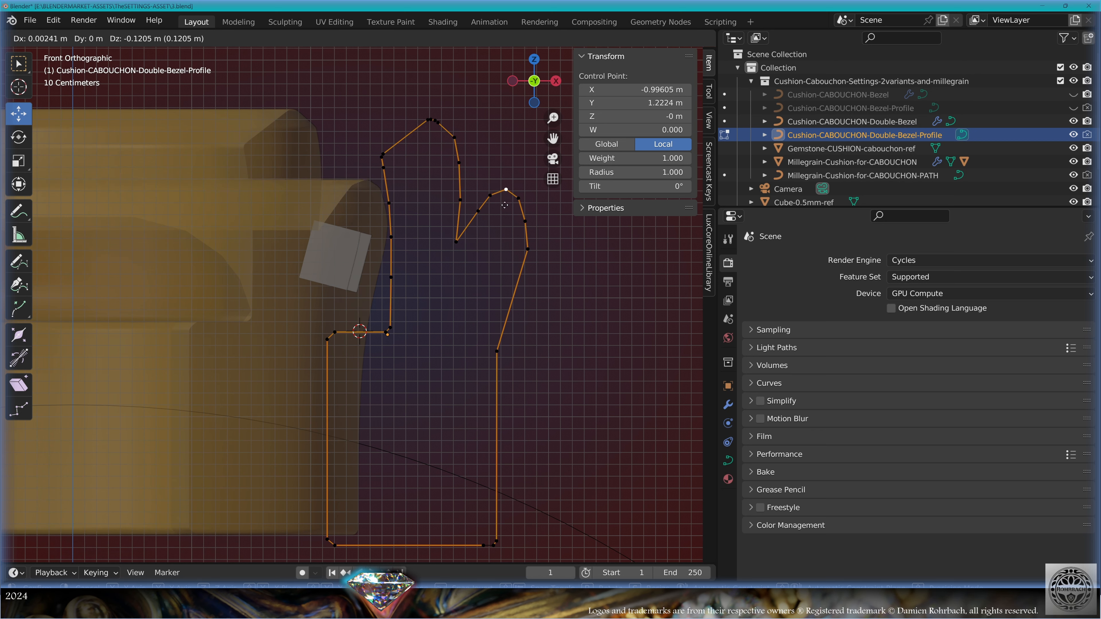
click(505, 202)
- Try to shift the outer lobe's three side points about 0.09 m outward in X and 0.05 m down in Z
right_click(519, 200)
shift+right_click(525, 223)
shift+right_click(529, 251)
key(g)
click(539, 256)
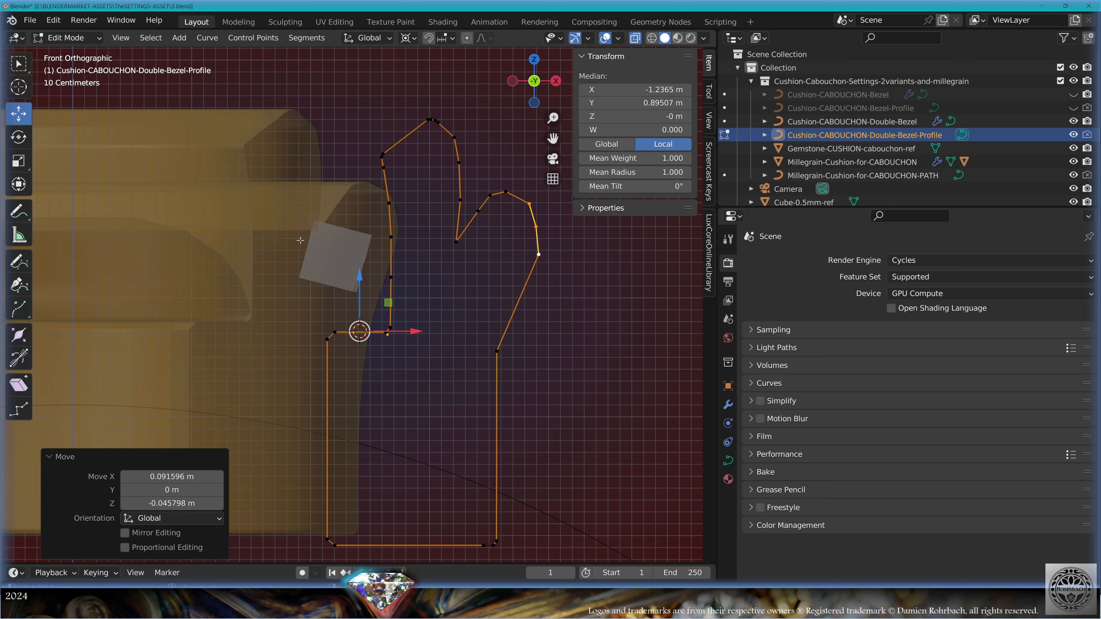
- Undo the point moves and the rotation of the profile's upper lobes
key(ctrl+z)
key(ctrl+z)
key(ctrl+z)
key(ctrl+z)
key(ctrl+z)
key(ctrl+z)
key(ctrl+z)
key(ctrl+z)
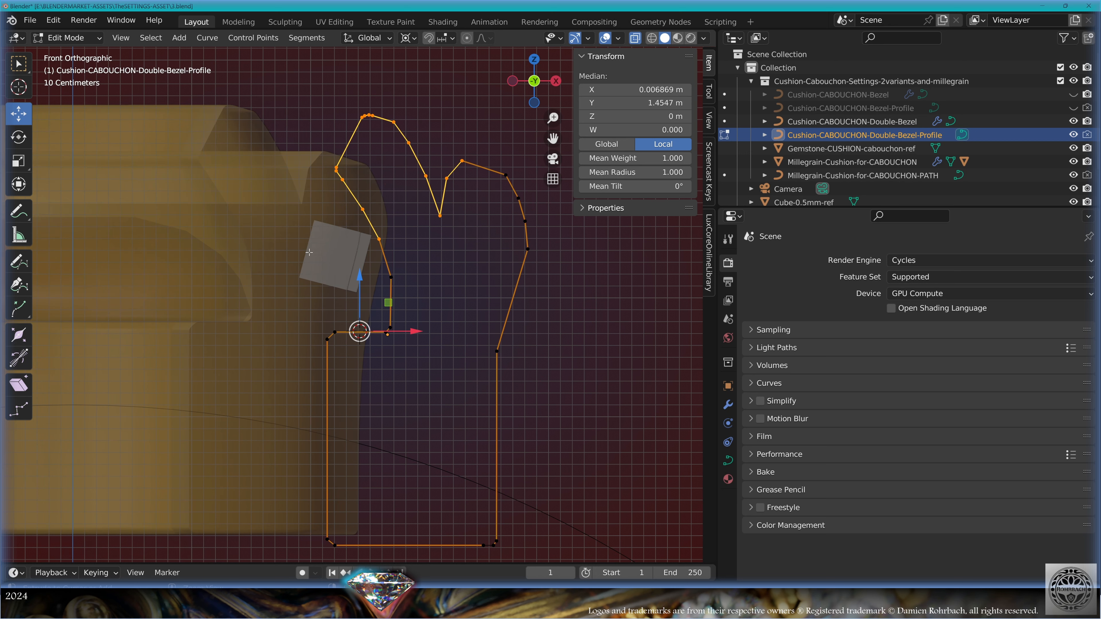
- Scale the profile's upper inner lobe points to about 0.748 along Z to lower the inner bezel wall
key(c)
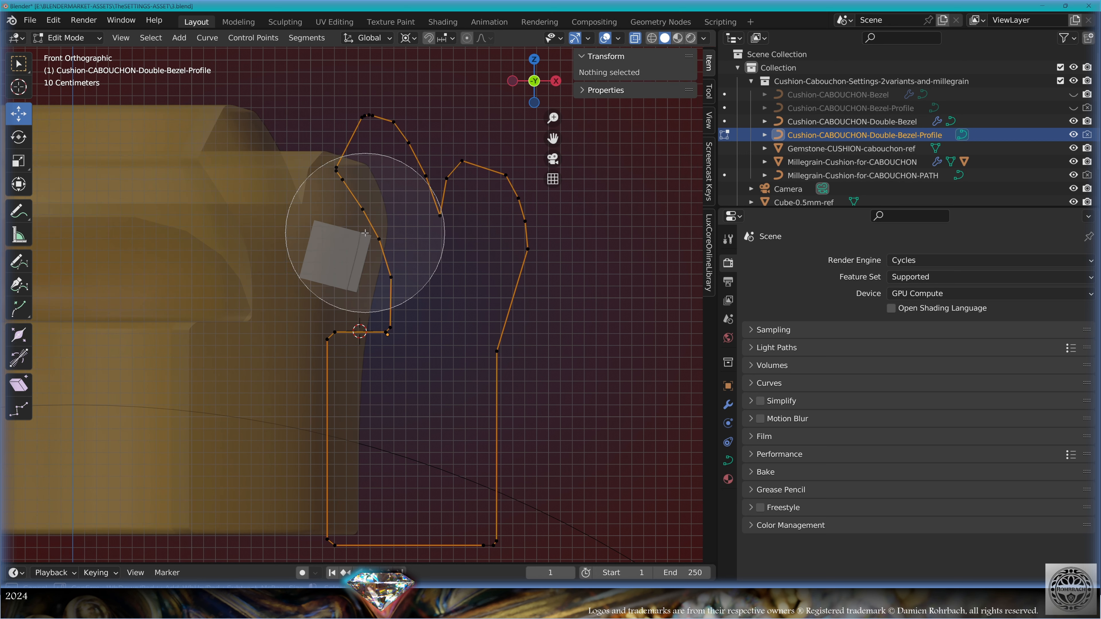
drag(351, 226, 345, 189)
key(Escape)
key(s)
key(z)
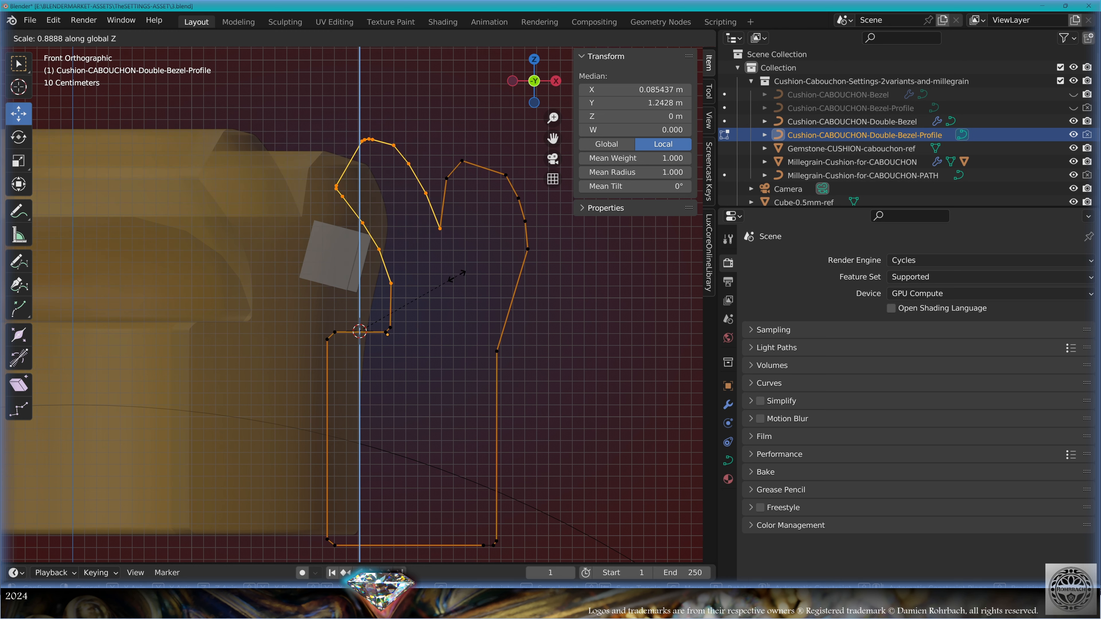
click(218, 193)
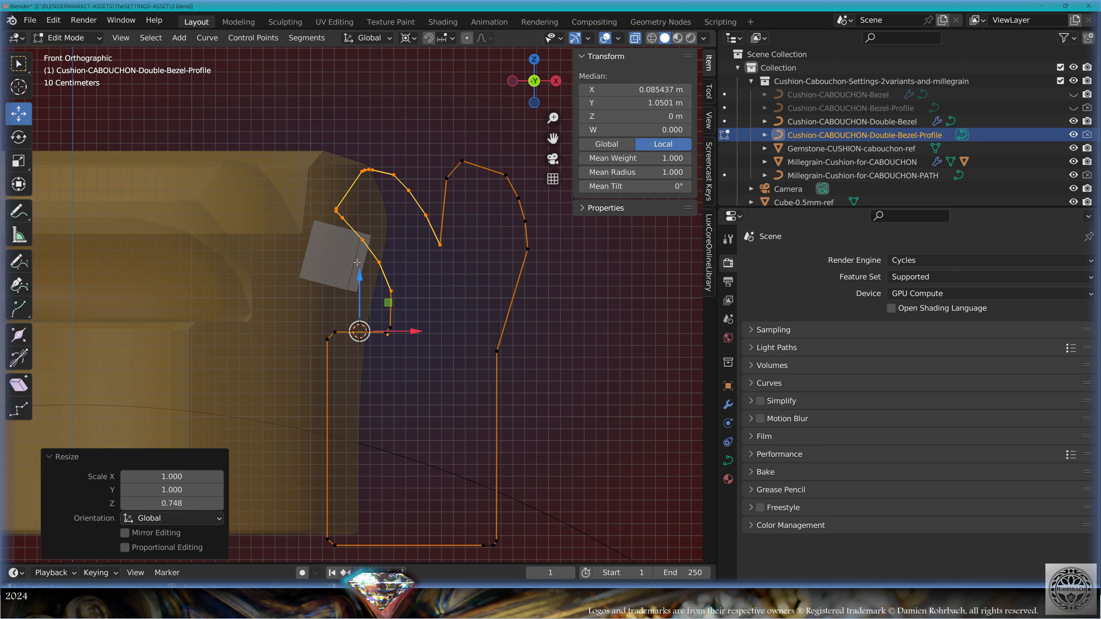
- Shift the profile's selected upper inner lobe points about 0.05 m inward in X and 0.07 m down in Z
drag(388, 303, 381, 311)
scroll(382, 311, up, 2)
shift+middle_drag(290, 217, 372, 289)
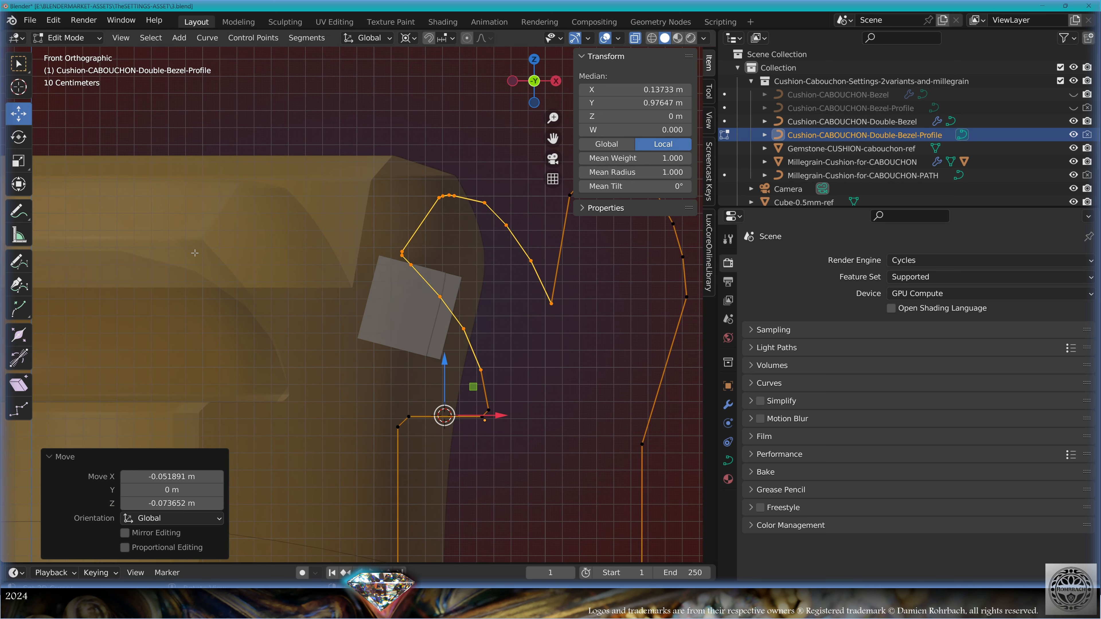
- Try to reshape the inner lobe's tip by rotating its tip and adjacent underside points about -9.9° and moving them slightly
click(385, 252)
ctrl+click(439, 297)
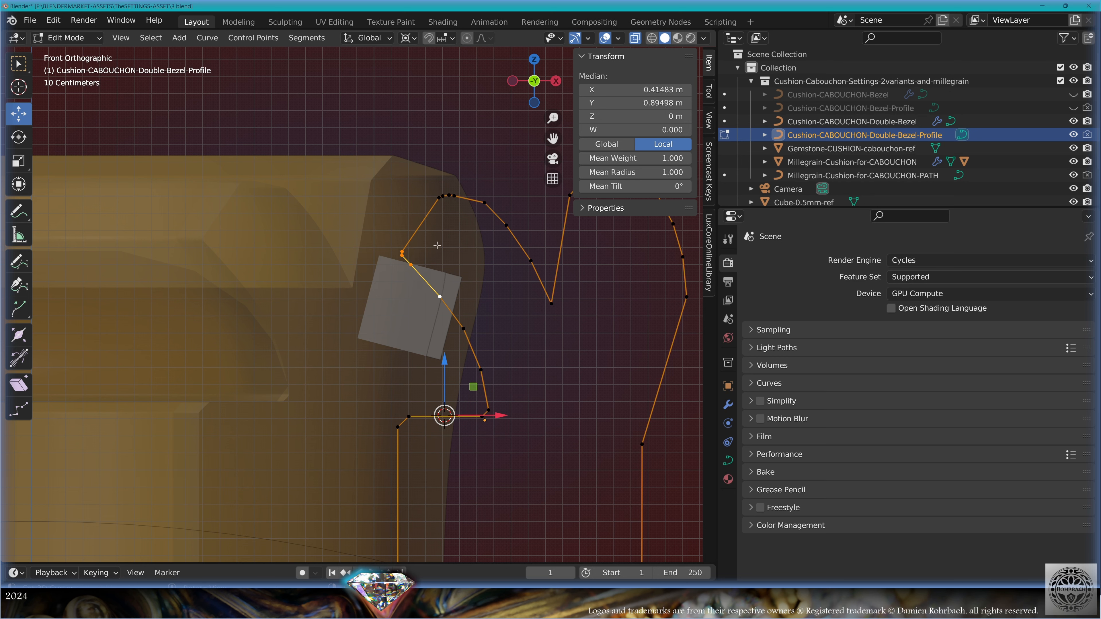
key(r)
click(406, 232)
key(g)
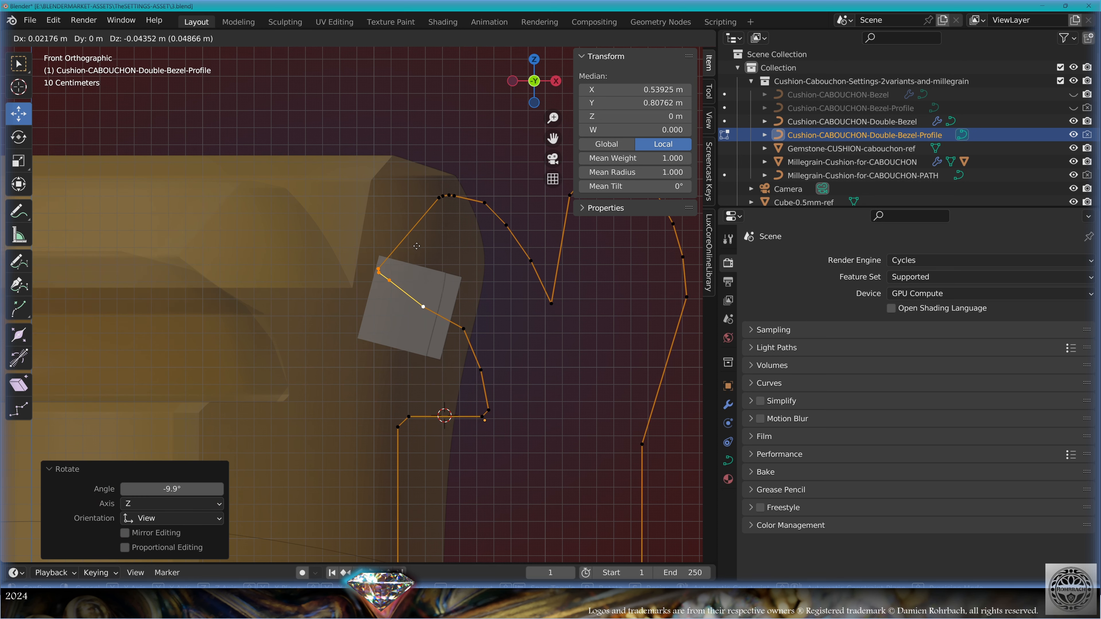
click(415, 239)
- Move the next underside control point of the inner lobe about 0.04 m inward in X and 0.03 m down in Z
click(489, 325)
key(g)
click(481, 330)
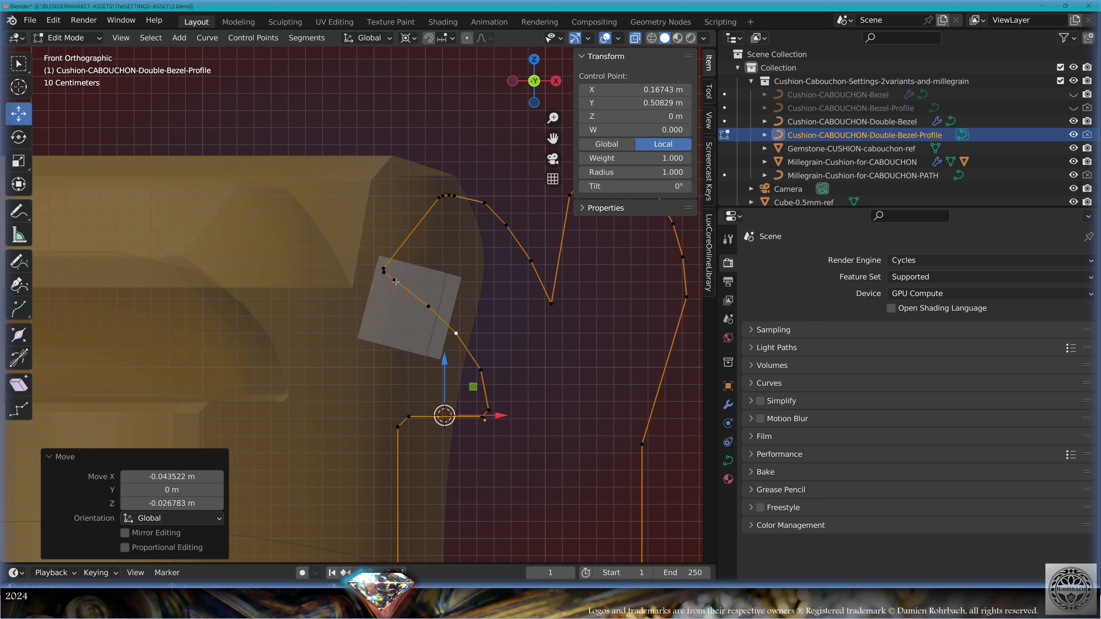
- Try to refine the inner lobe's tip by lowering its two end points and the adjacent underside point about 0.05 m in Z
scroll(438, 304, up, 2)
key(alt+a)
key(c)
click(378, 261)
right_click(381, 266)
key(g)
click(392, 283)
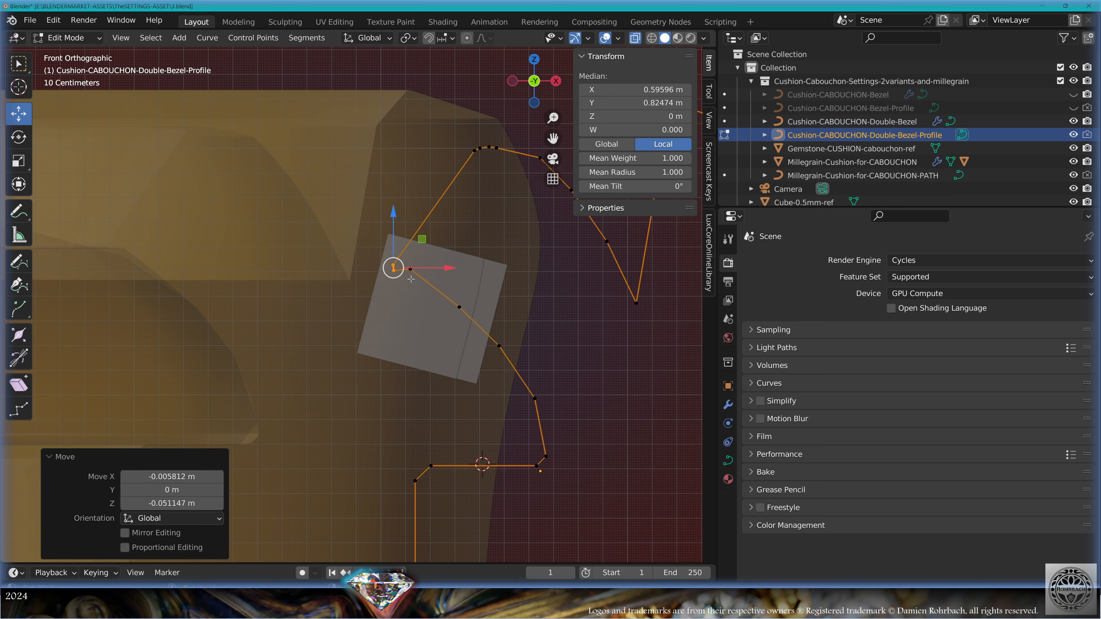
shift+middle_drag(474, 298, 376, 373)
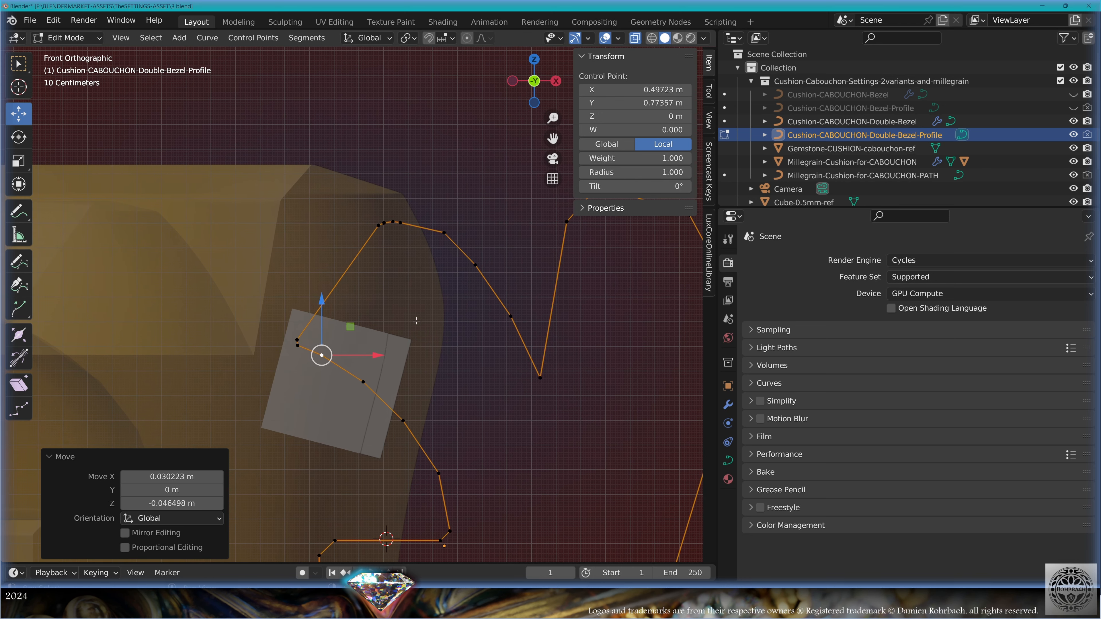
right_drag(443, 234, 441, 239)
- Lower the outer lobe's points about 0.48 m in Z and reposition its top control point to even out the curve
scroll(494, 270, down, 3)
shift+middle_drag(495, 270, 403, 280)
key(alt+a)
key(c)
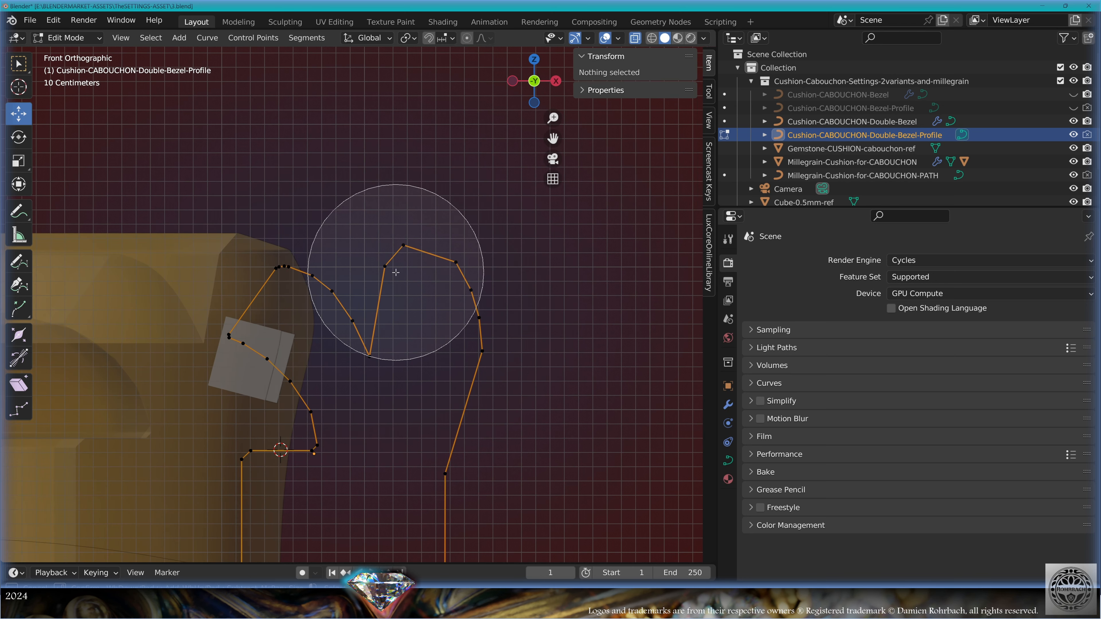
click(394, 270)
right_click(402, 257)
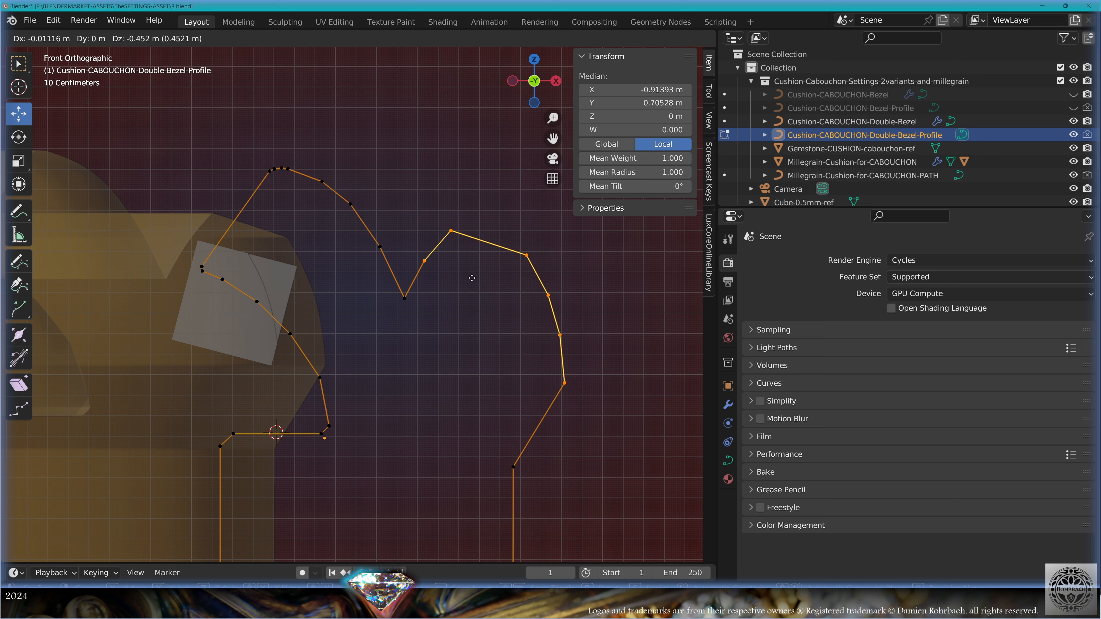
click(471, 282)
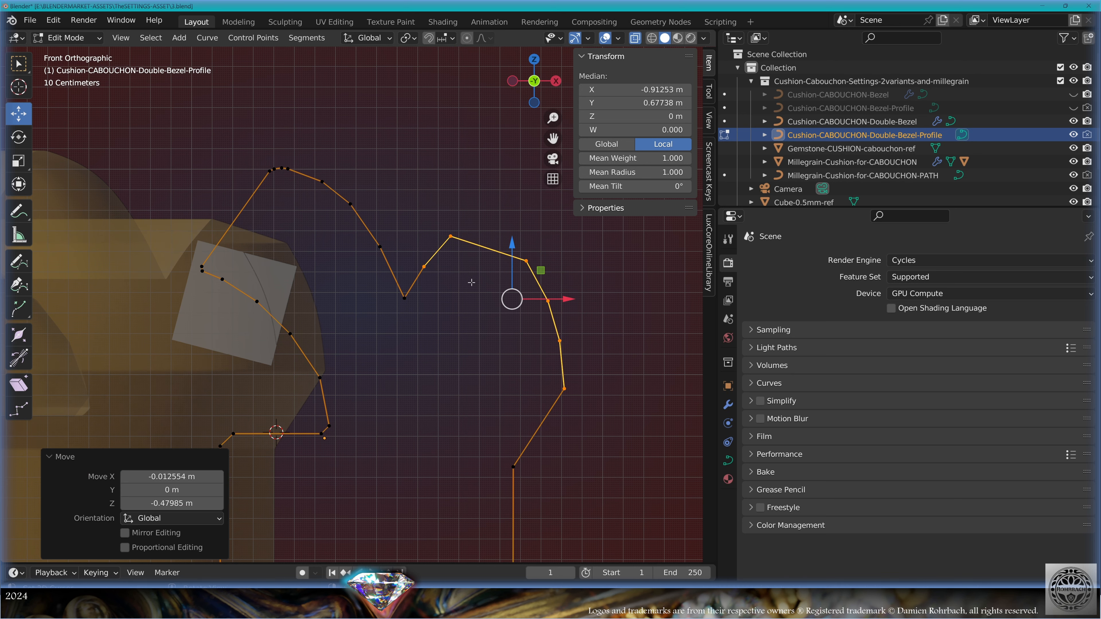
click(452, 236)
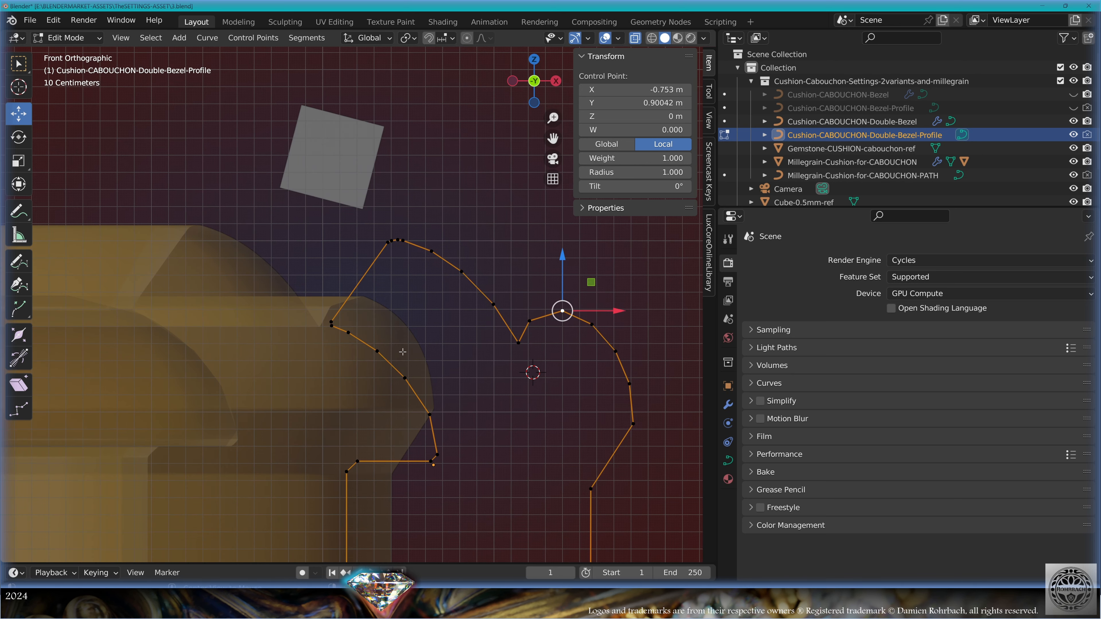
- Dissolve the inner lobe's tip and upper points and subdivide the remaining segment with 2 cuts
key(alt+a)
key(c)
click(334, 212)
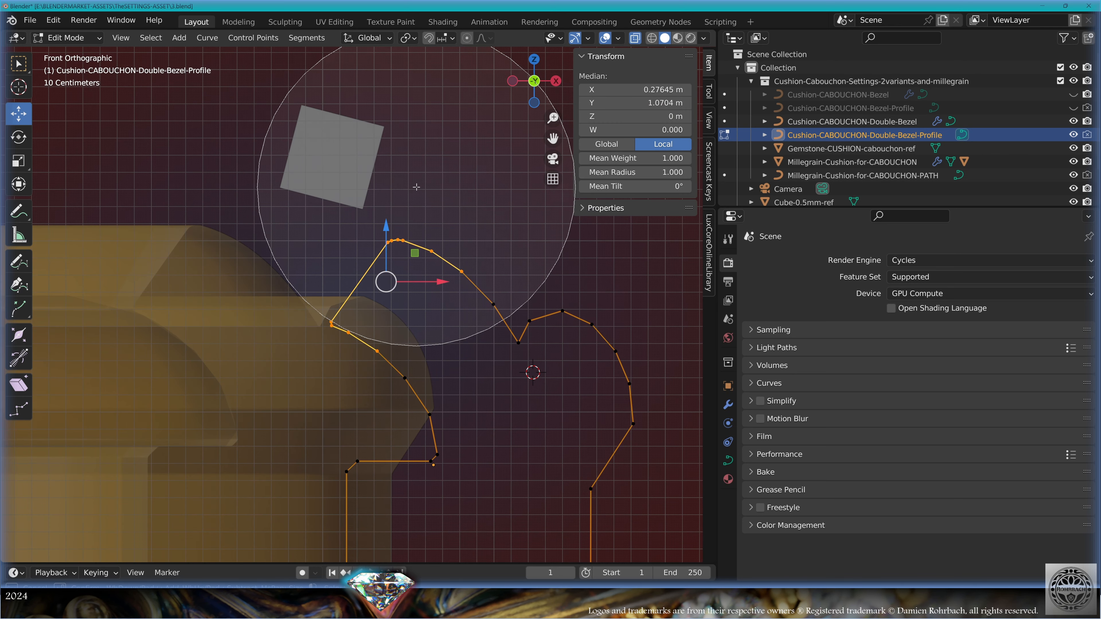
right_click(416, 188)
key(ctrl+x)
right_click(475, 179)
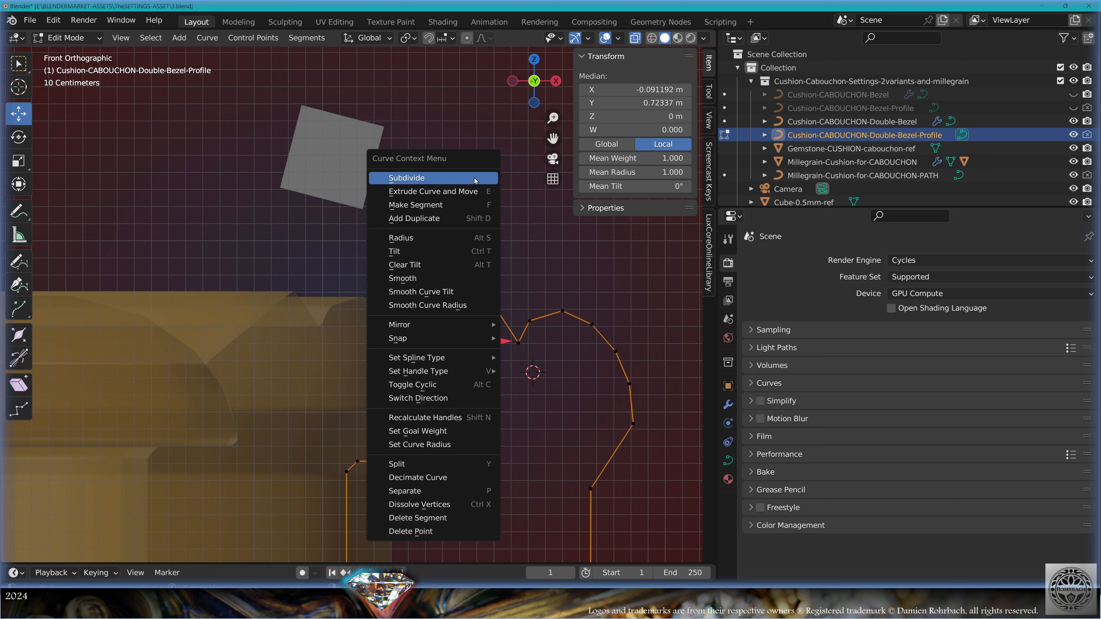
click(474, 179)
click(219, 546)
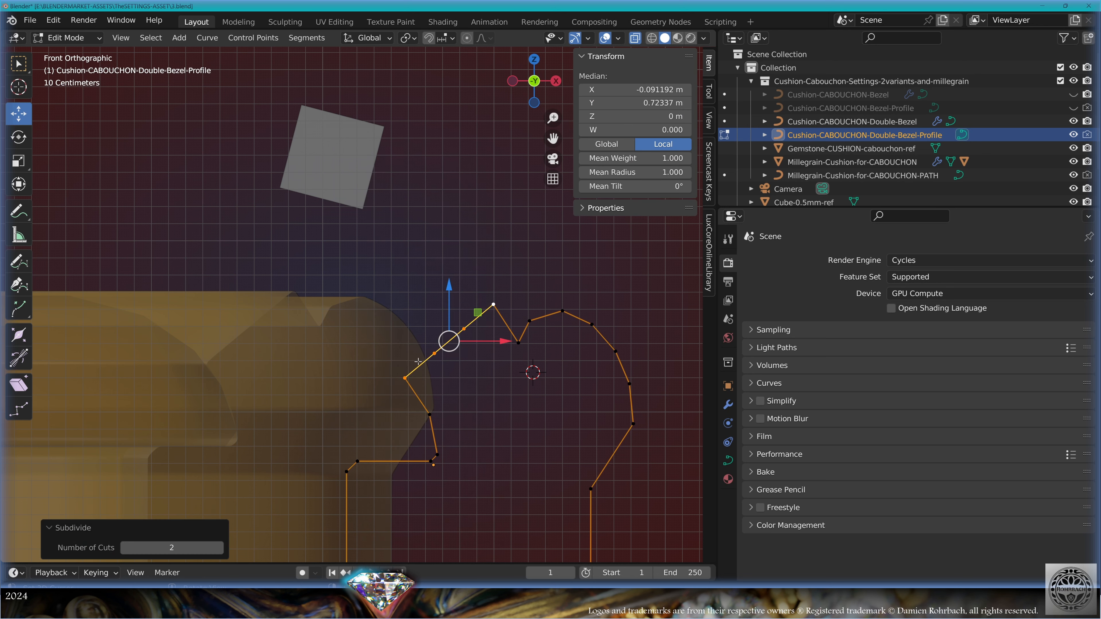
- Reposition the new subdivision points and neighbouring profile points to form a lower, rounded inner lobe, and finish editing the curve
click(457, 349)
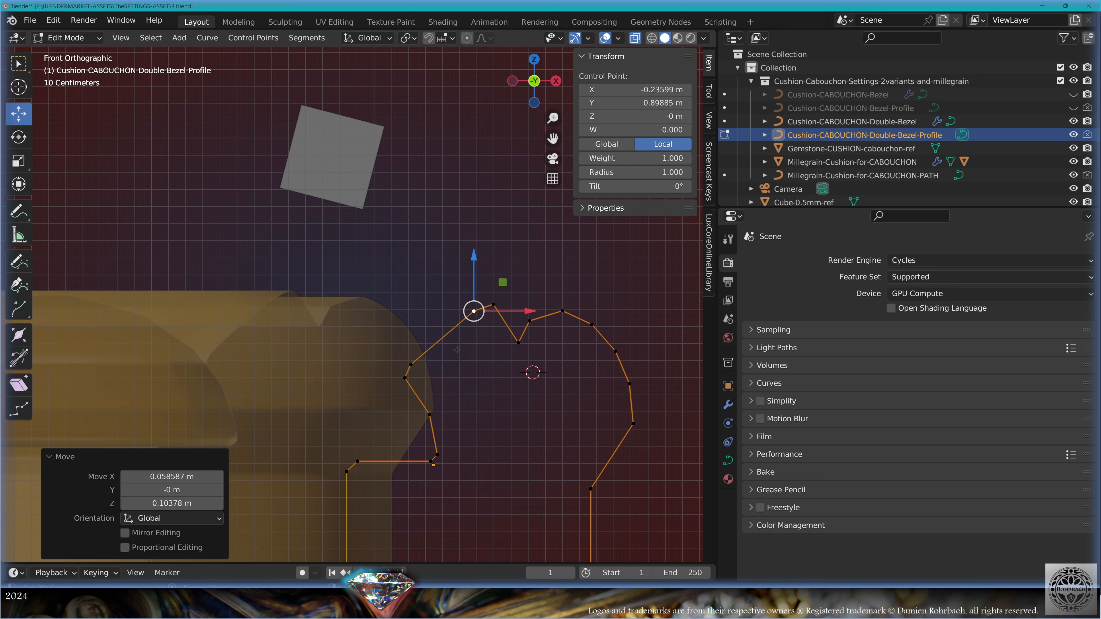
click(411, 364)
shift+click(404, 378)
key(g)
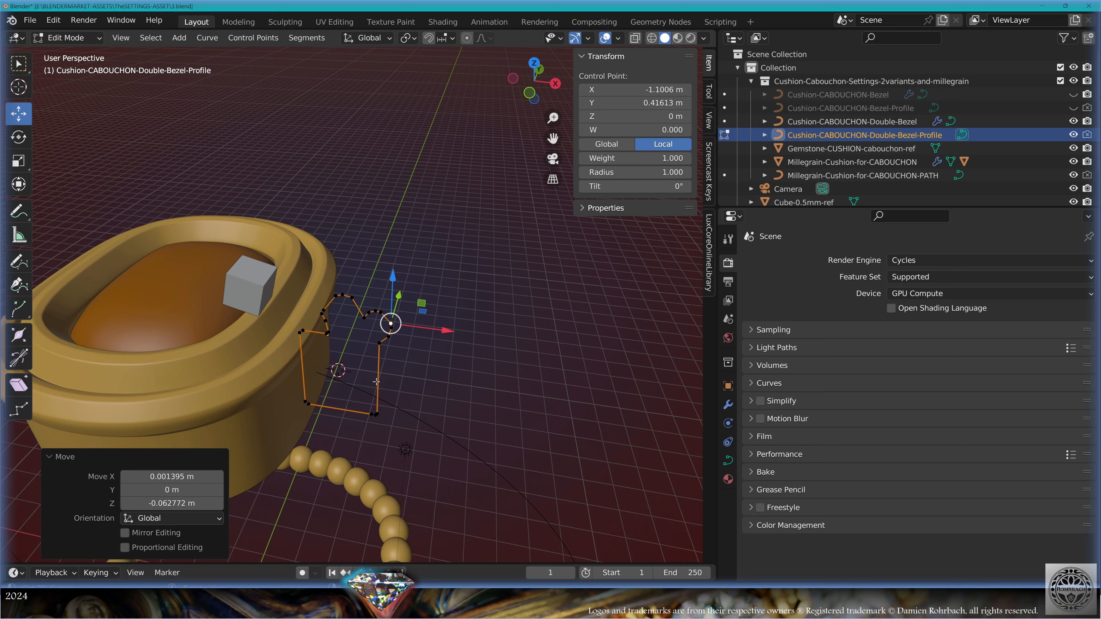
middle_drag(468, 334, 446, 334)
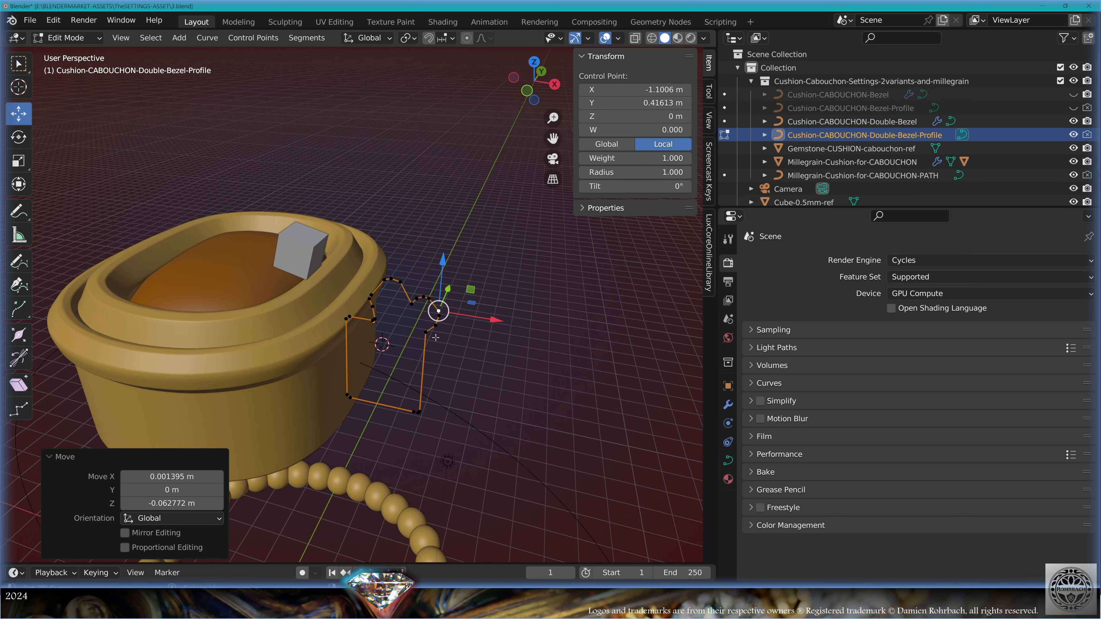
key(Tab)
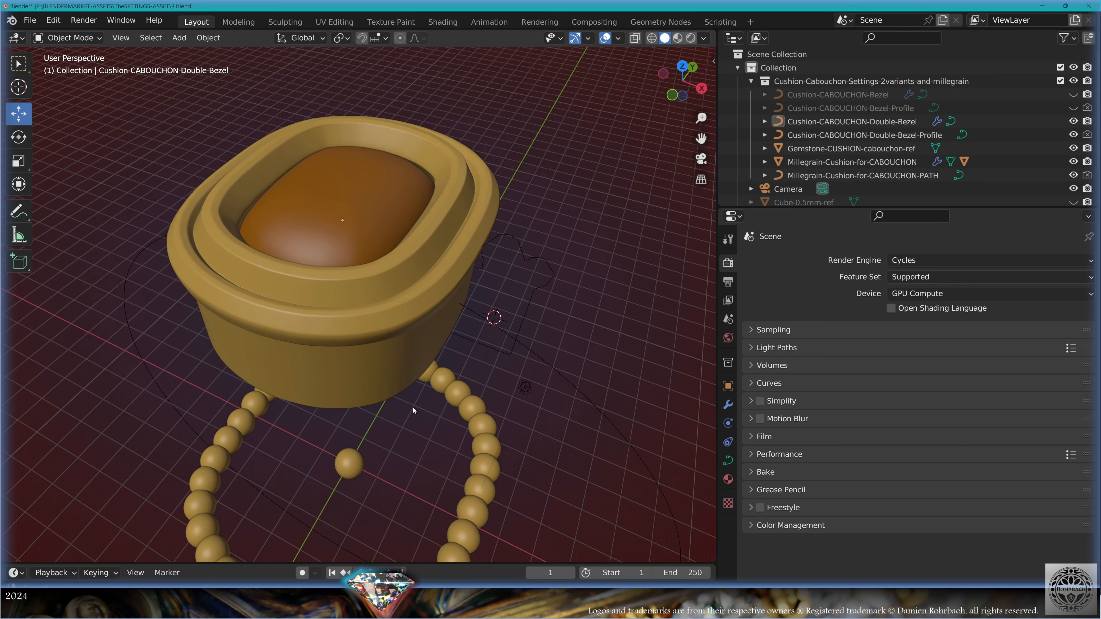
- Hide the loose millegrain sphere and the Millegrain-Cushion-for-CABOUCHON bead strand below the setting
click(355, 454)
key(h)
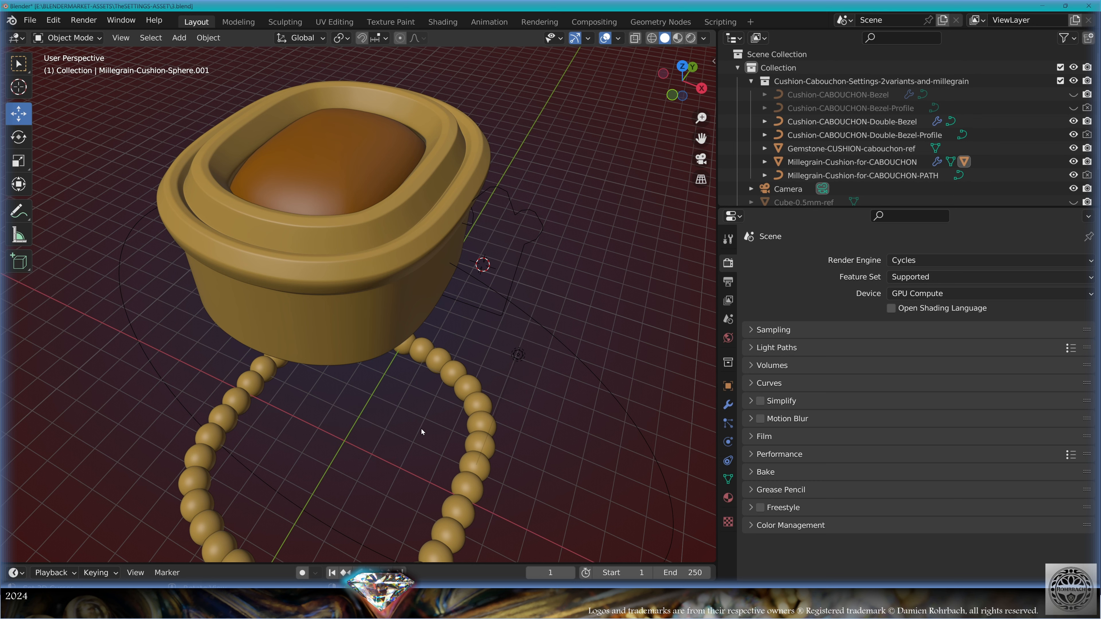
click(449, 387)
key(h)
middle_drag(386, 428, 455, 375)
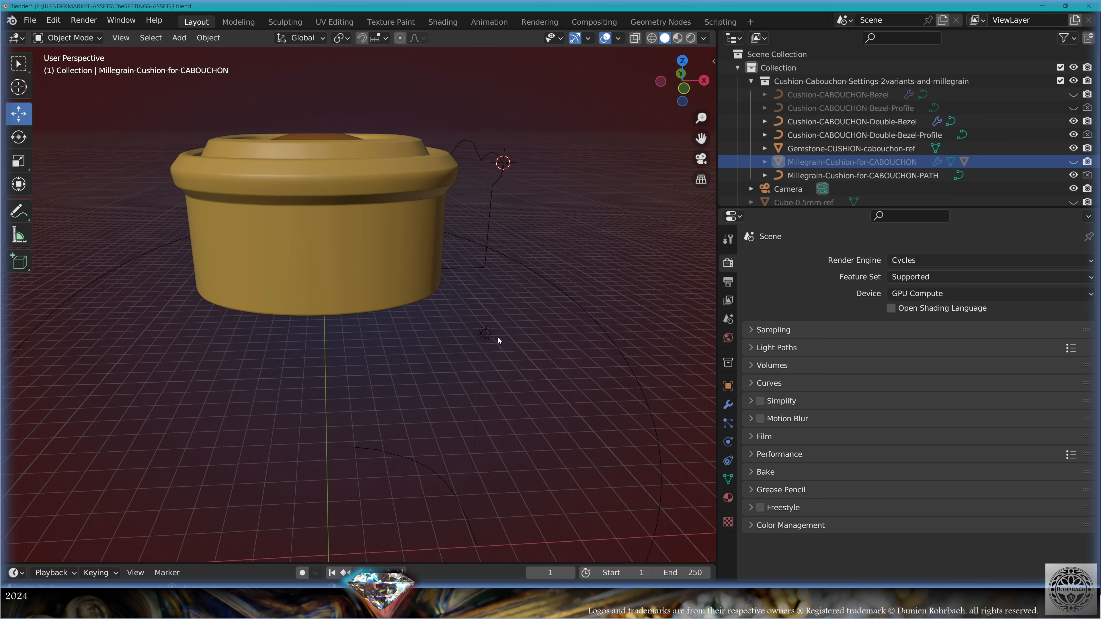
middle_drag(498, 338, 451, 374)
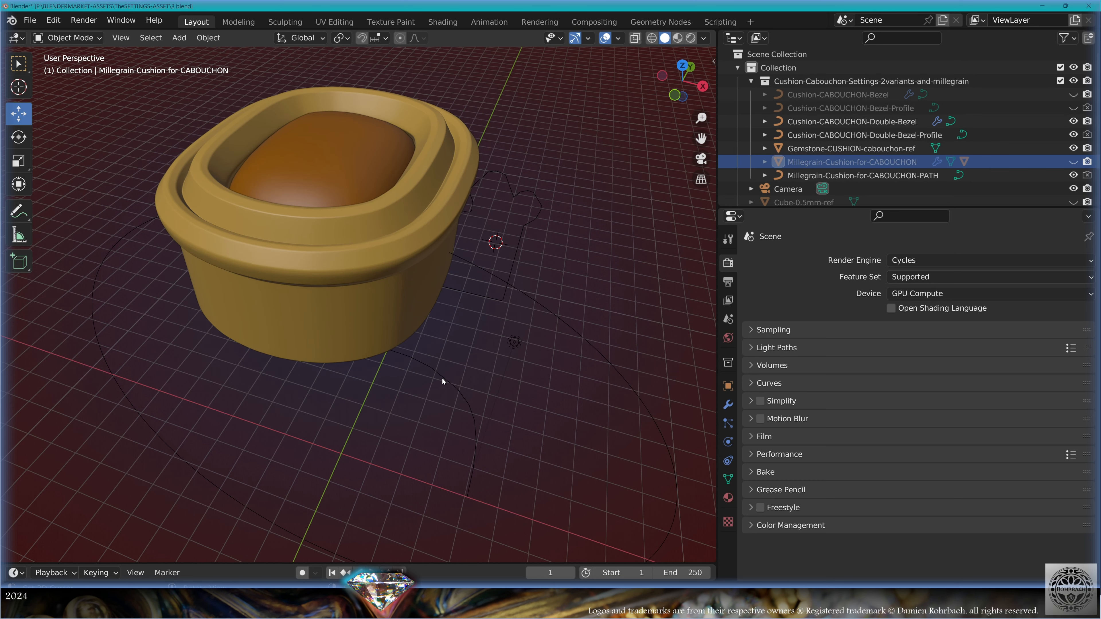
- Add a Plain Axes empty below the setting and set its X, Y and Z location to 0 m
scroll(442, 379, down, 3)
shift+right_click(345, 476)
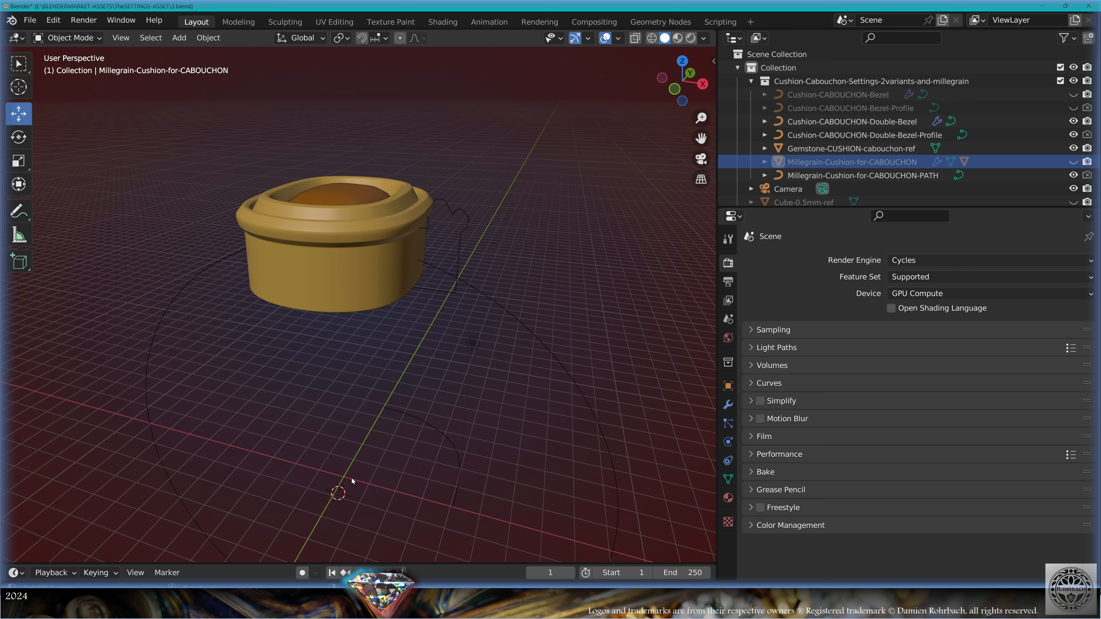
click(179, 38)
mouse_move(192, 187)
click(302, 182)
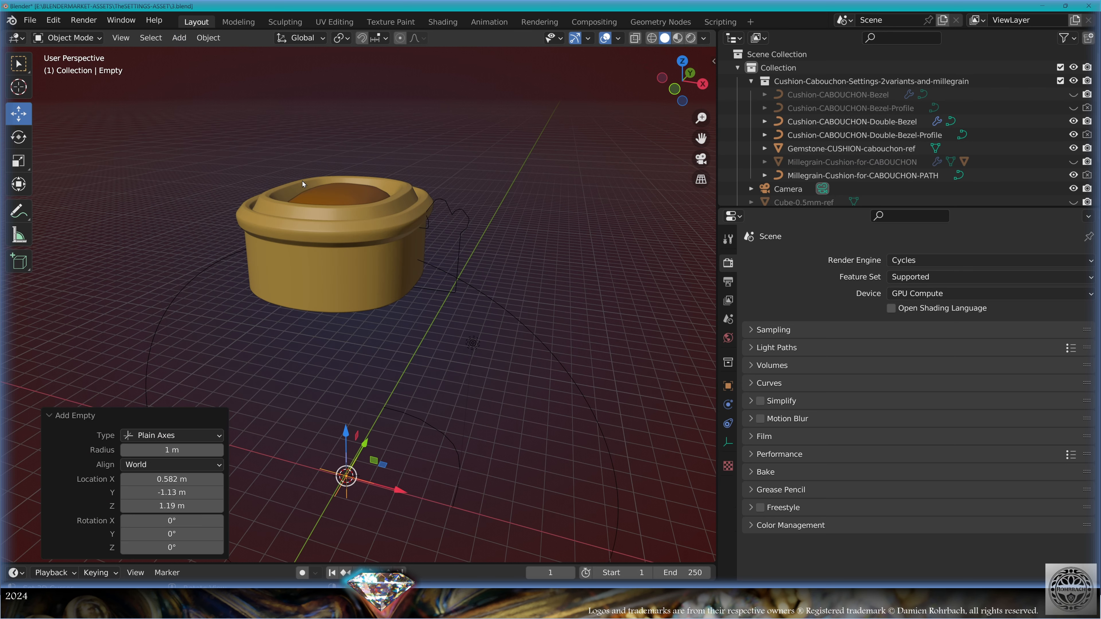
key(n)
drag(621, 90, 621, 116)
text(0)
key(Return)
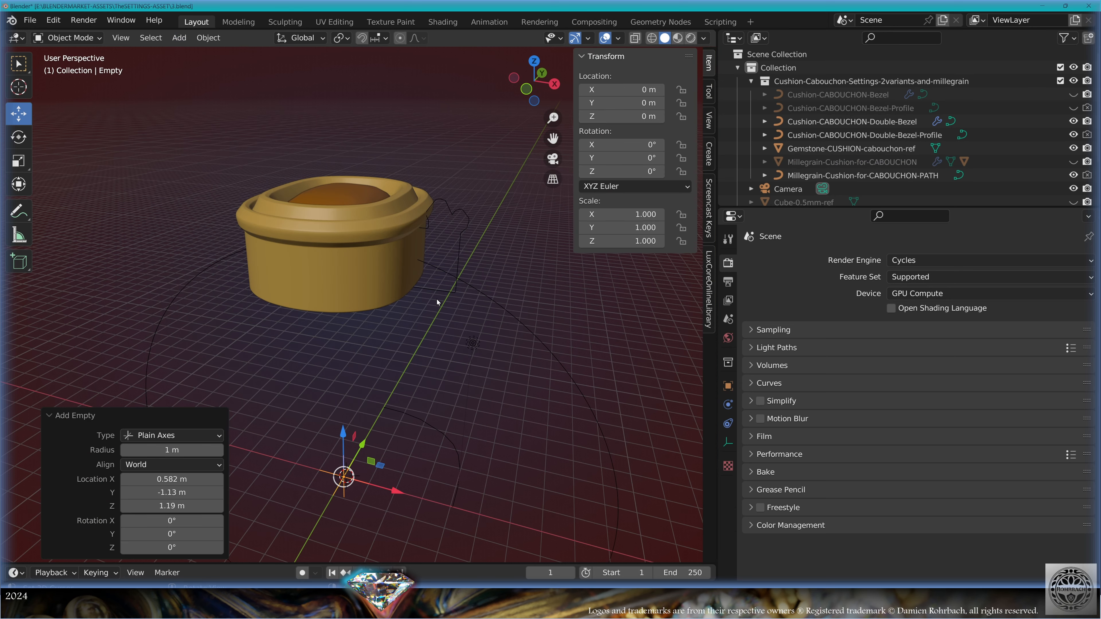
- Rename the empty as Empty-Multiplier
key(F2)
click(430, 321)
text(-Multiplier)
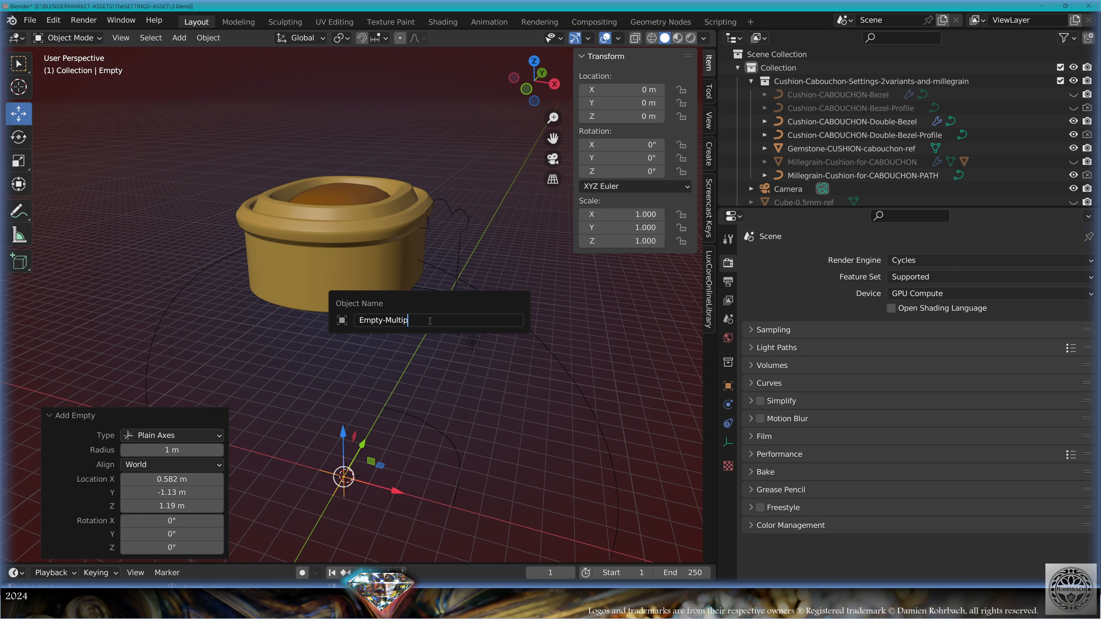
key(Return)
- Add an Array modifier to the Cushion-CABOUCHON-Double-Bezel curve
click(398, 219)
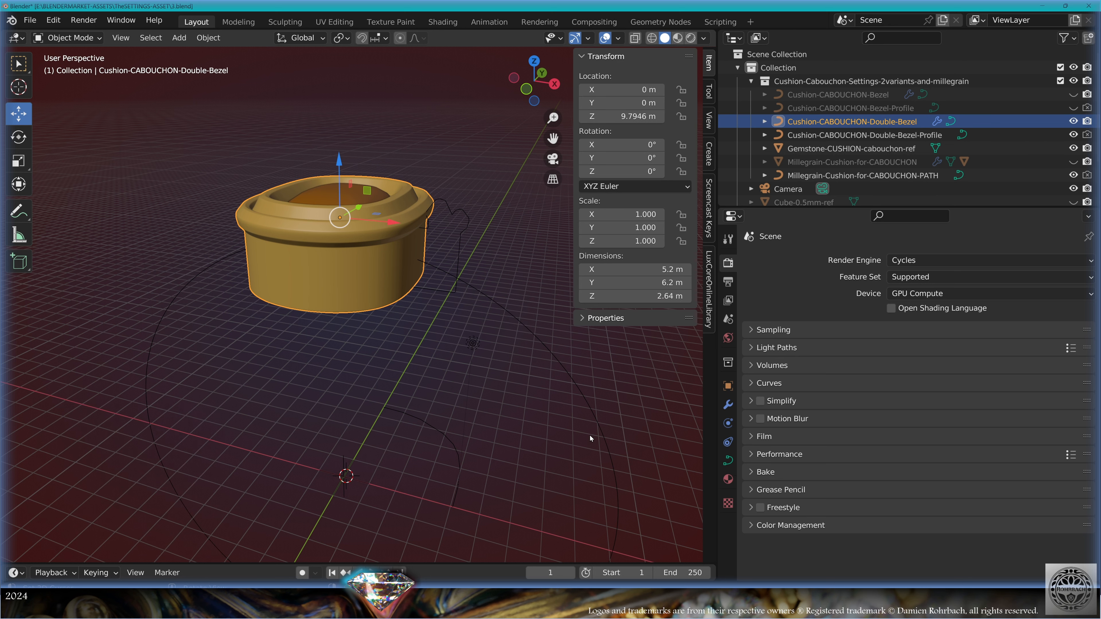
click(728, 404)
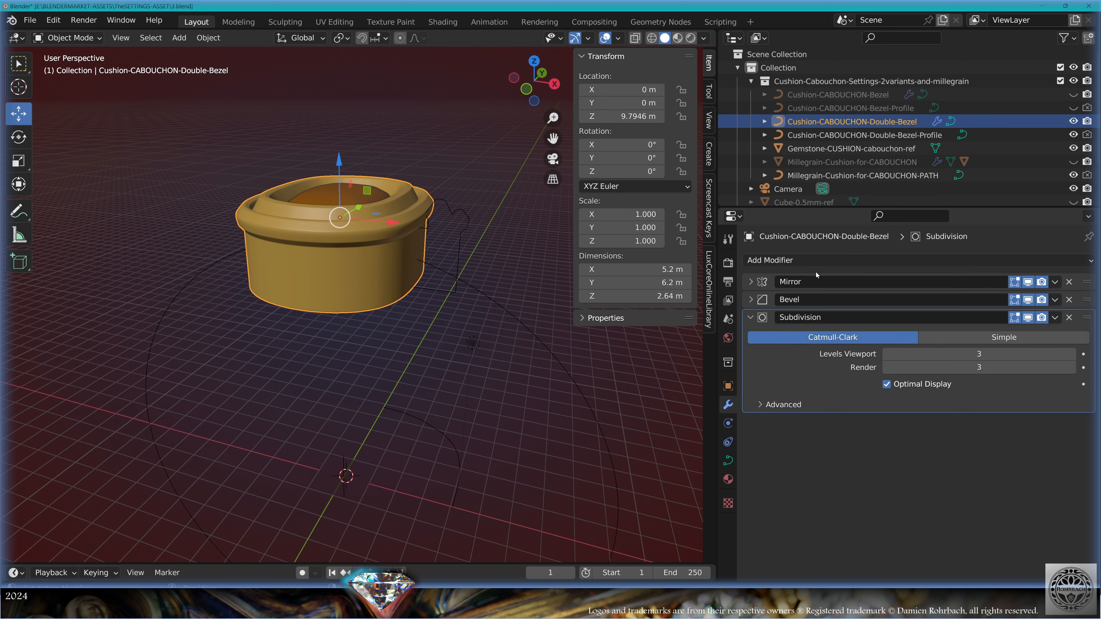
click(826, 263)
click(839, 300)
scroll(769, 438, down, 3)
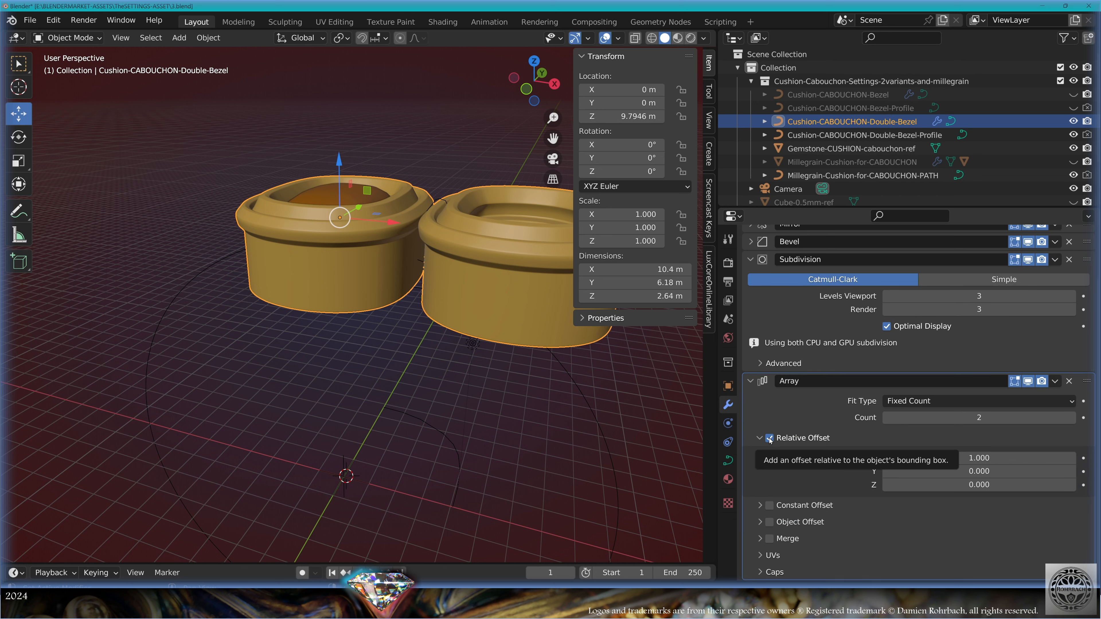
- Replace the array's Relative Offset with an Object Offset that uses Empty-Multiplier
click(769, 438)
click(770, 522)
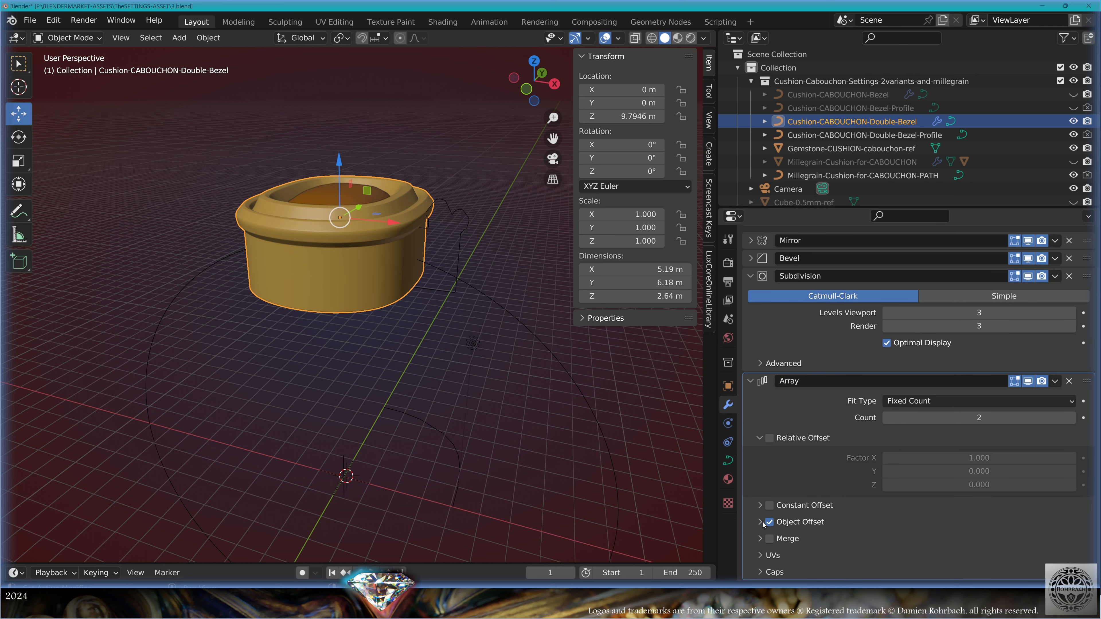
click(784, 522)
scroll(910, 511, down, 1)
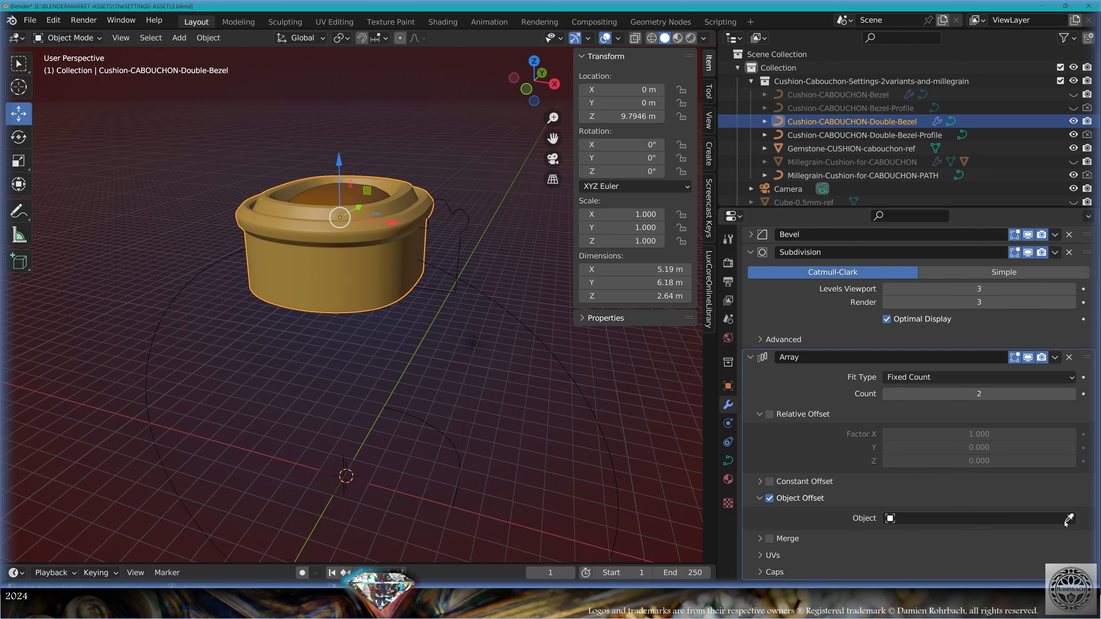
click(358, 467)
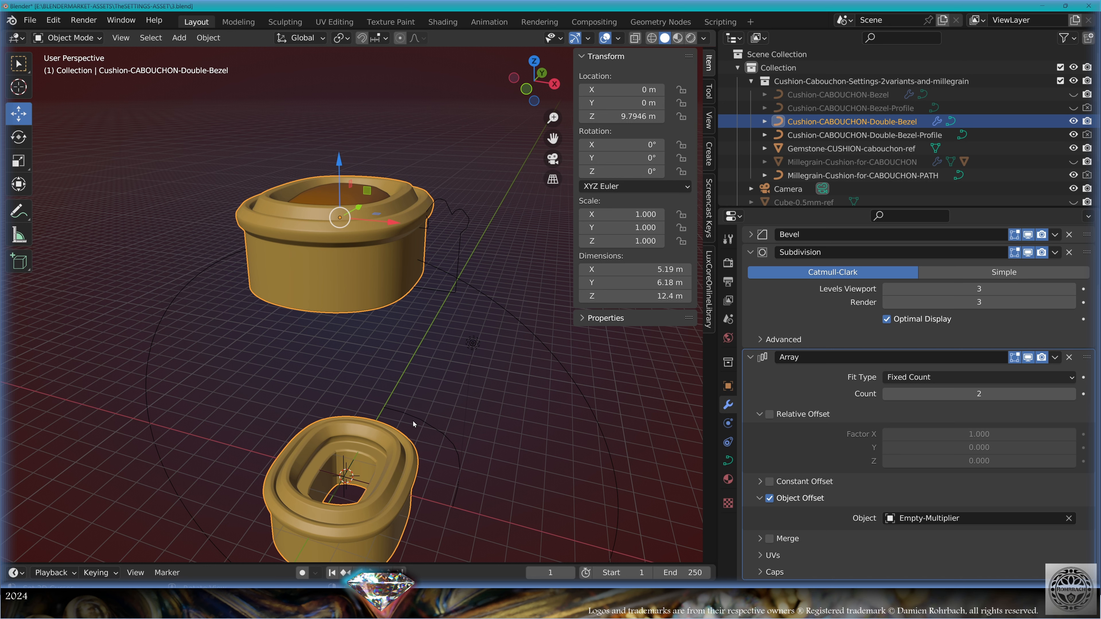
- Apply all transforms to the double bezel and set its array count to 12
middle_drag(413, 421, 384, 282)
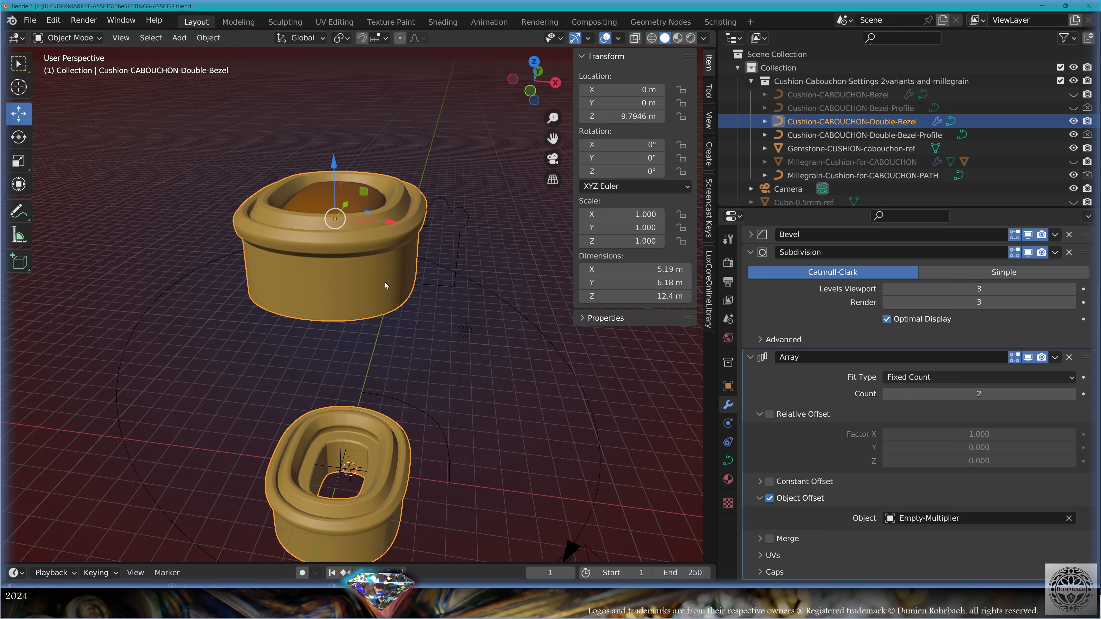
key(ctrl+a)
click(481, 401)
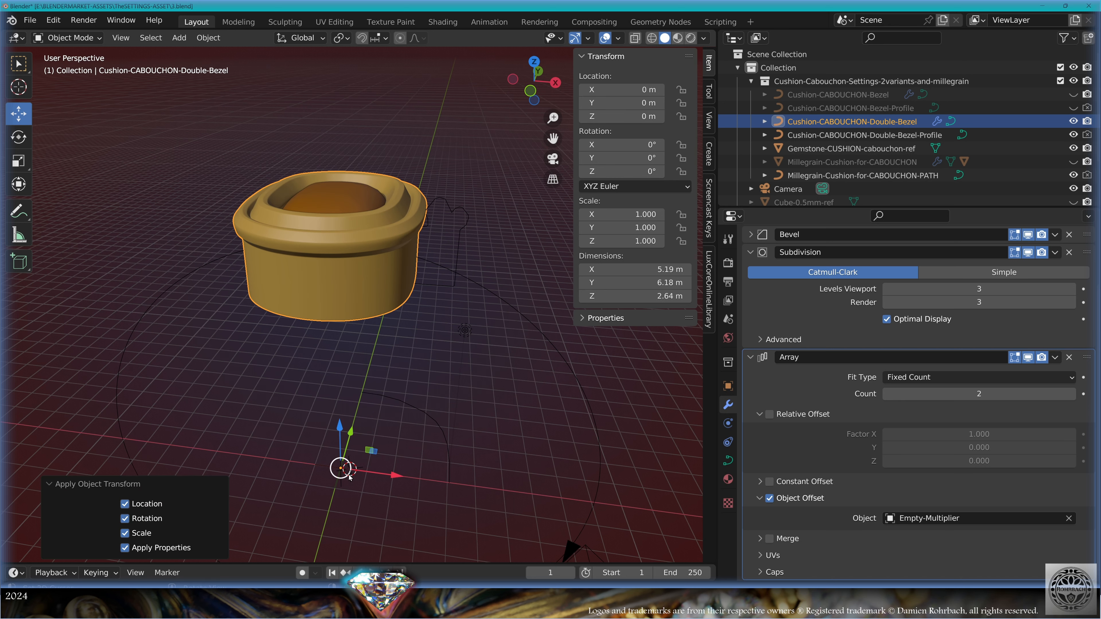
click(965, 396)
text(12)
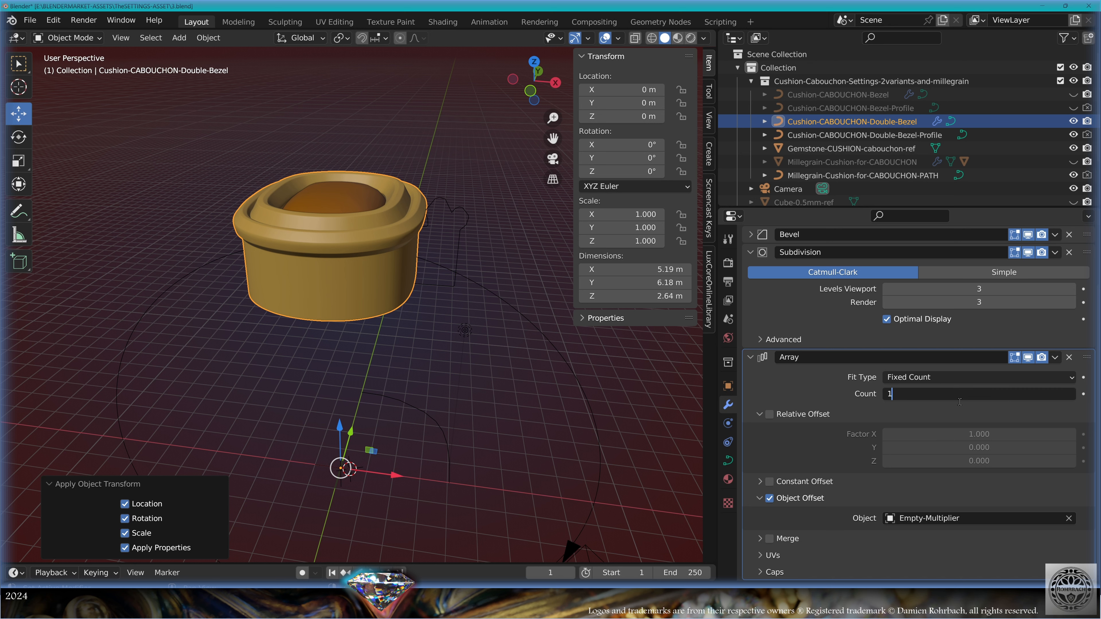
key(Return)
- Set Empty-Multiplier's Y rotation to 36°, then adjust it to 44° to spread the bezel copies around the ring
click(339, 459)
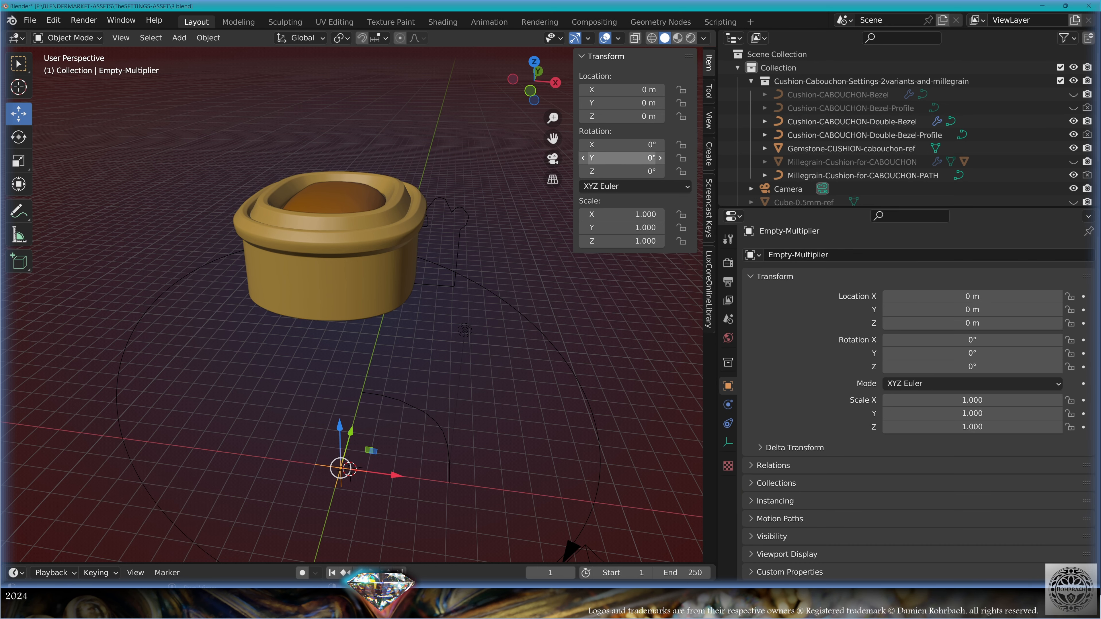
click(602, 164)
text(36)
key(Return)
drag(602, 161, 603, 162)
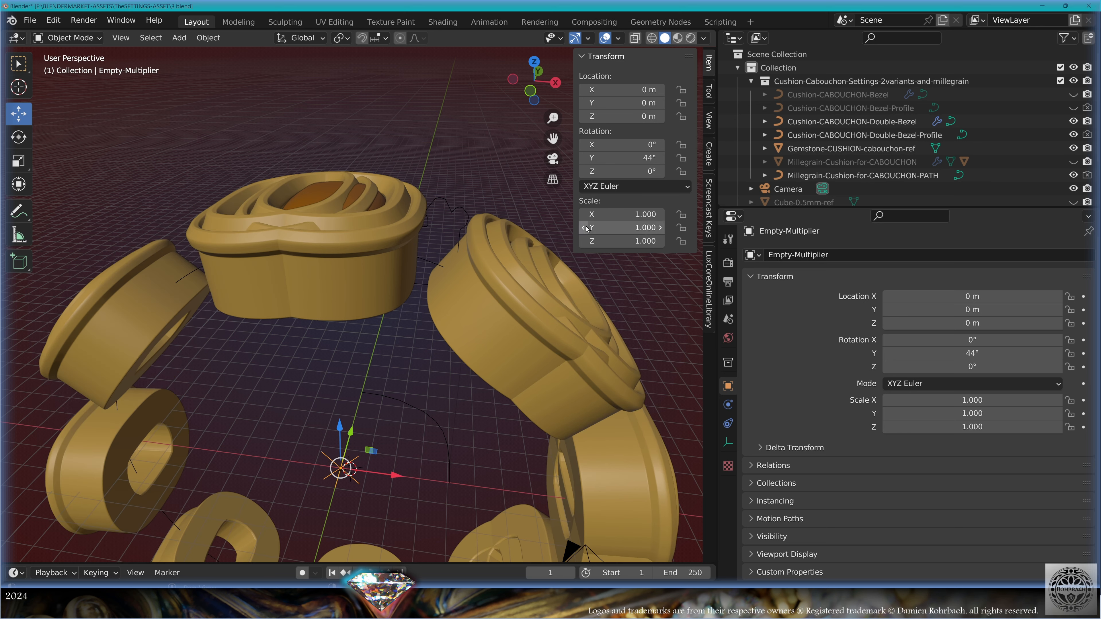
- Set Empty-Multiplier's Y rotation to 360/12 for even spacing of the bezel copies around the ring
click(615, 158)
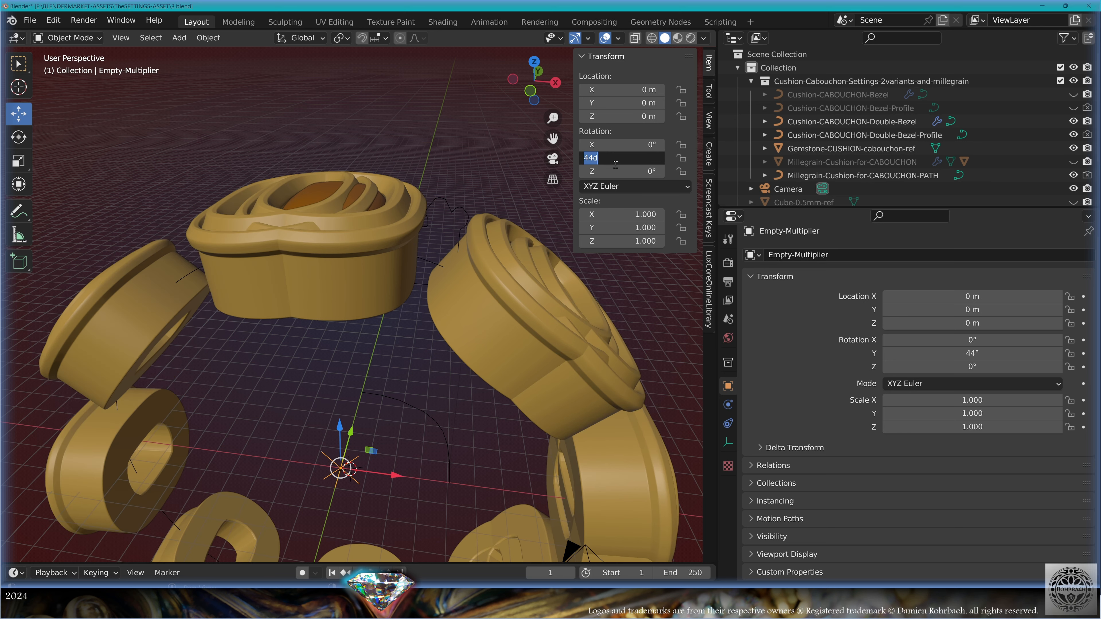
text(360)
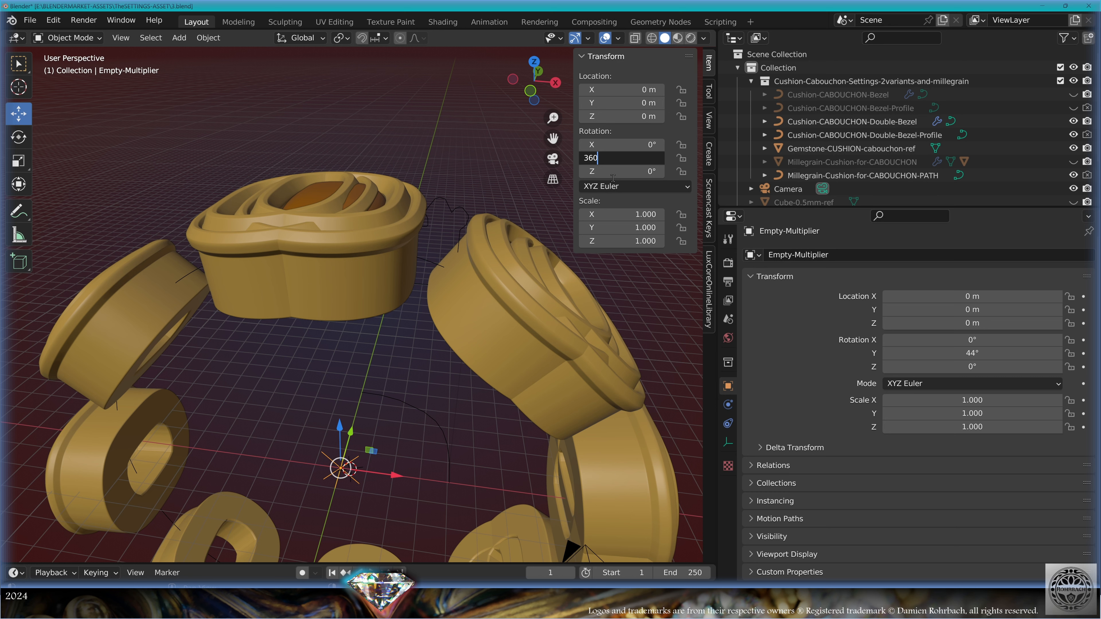
text(/12)
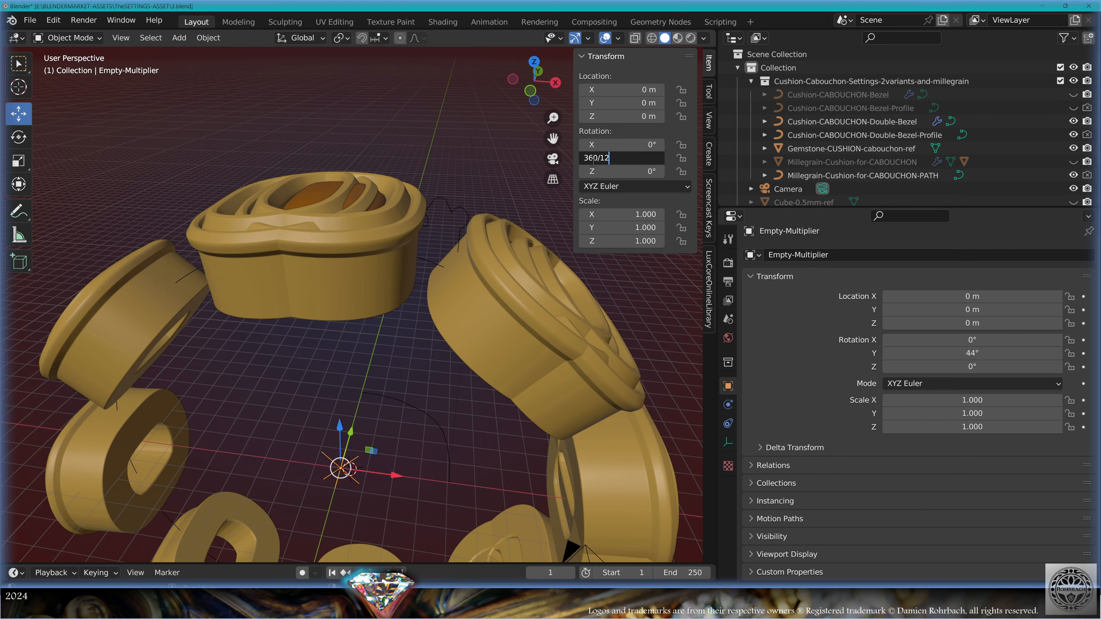
key(Return)
- Add an Array modifier with a count of 12 to the cushion cabochon gemstone
middle_drag(422, 301, 456, 275)
scroll(364, 299, down, 5)
click(347, 238)
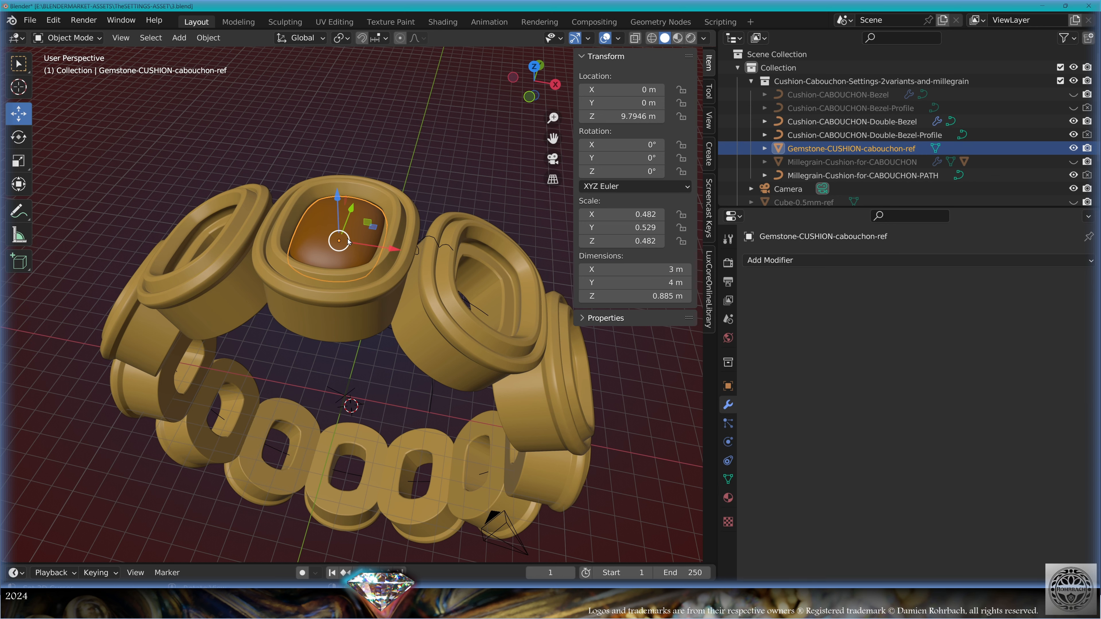
click(813, 260)
click(814, 298)
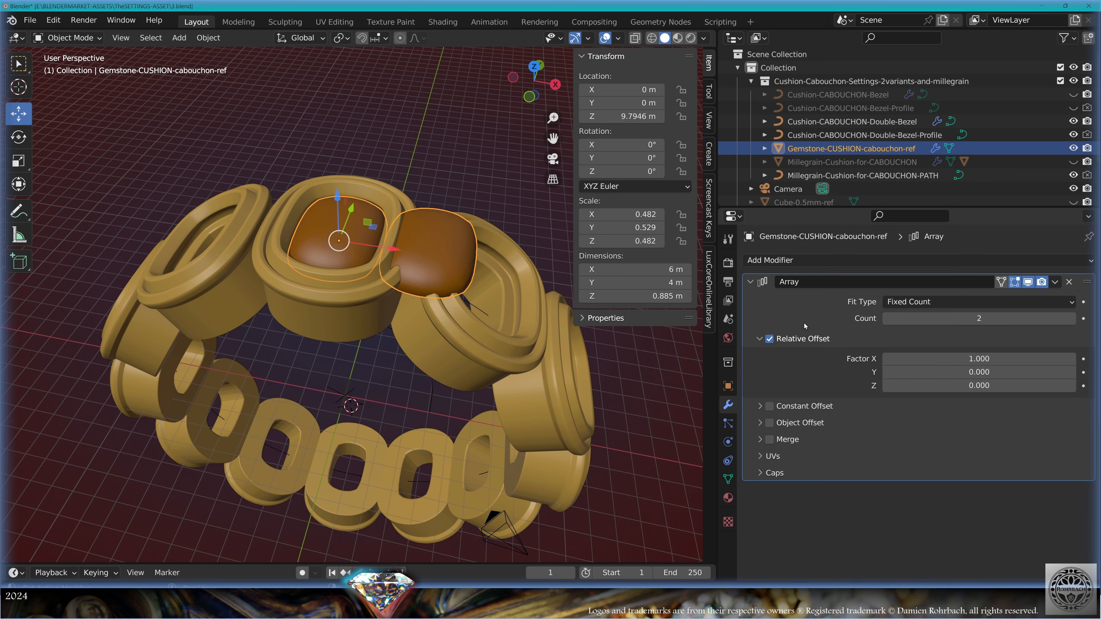
double_click(960, 318)
text(12)
key(Return)
- Replace the gemstone array's Relative Offset with an Object Offset that uses Empty-Multiplier
click(769, 338)
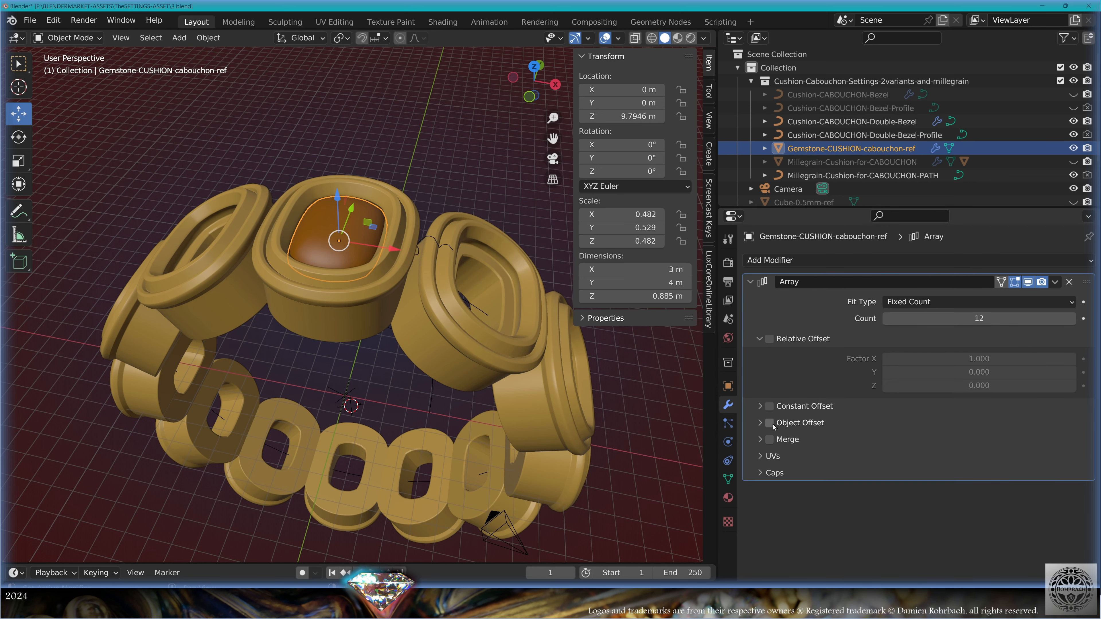
click(768, 423)
click(759, 423)
click(922, 443)
click(927, 542)
- Apply all transforms to the gemstone and save the file
key(ctrl+a)
click(449, 409)
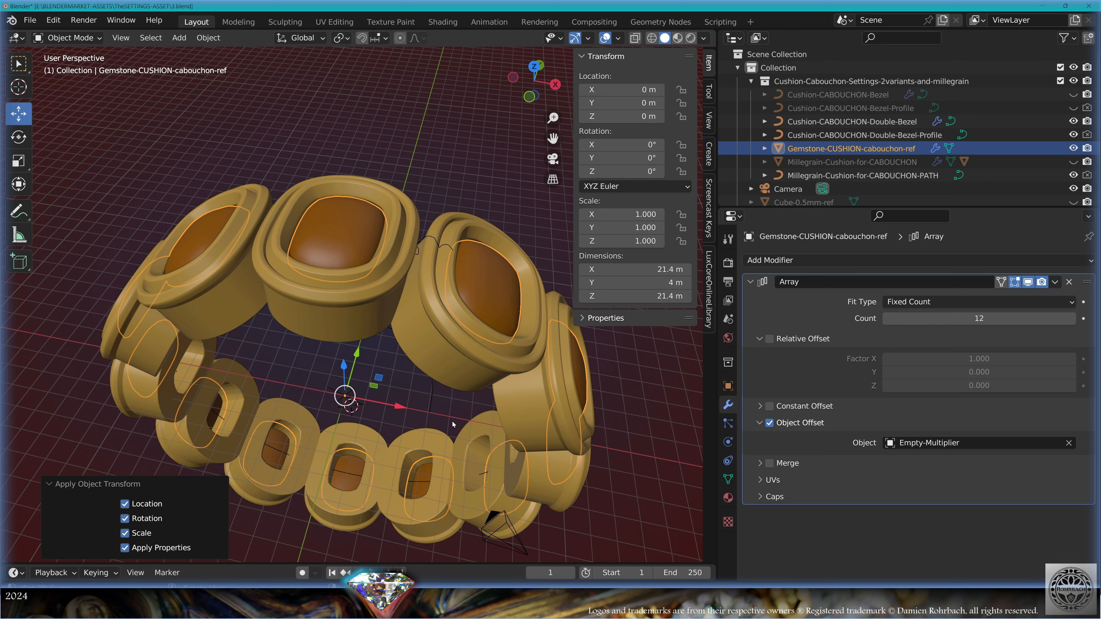
middle_drag(453, 424, 454, 282)
key(ctrl+s)
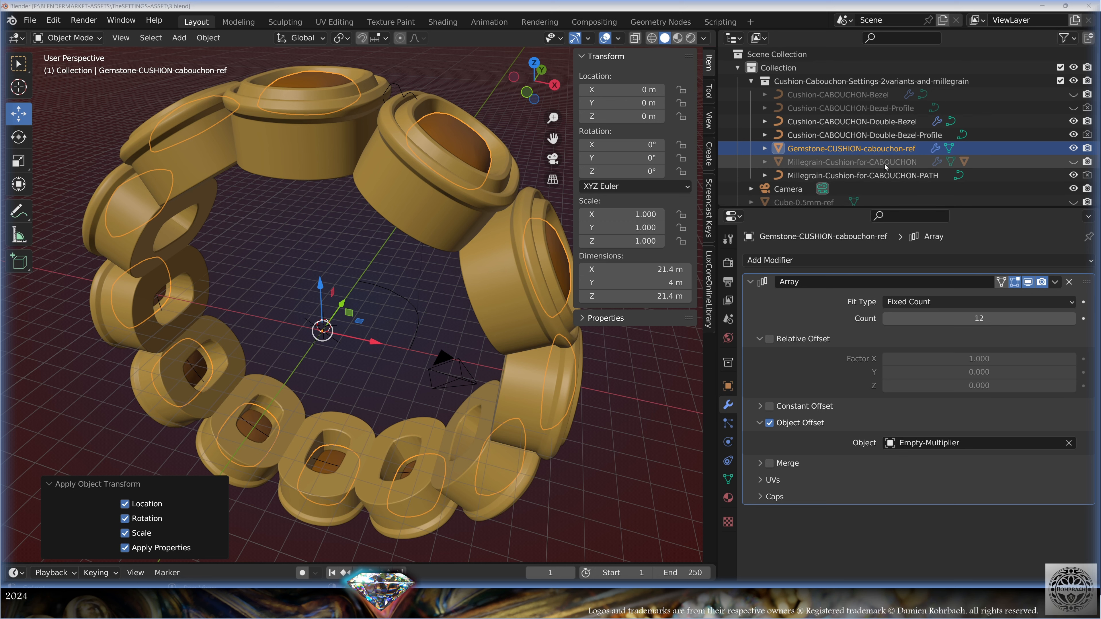
- Duplicate the SIZE-8-ref ring circle in place
scroll(884, 165, down, 3)
click(804, 194)
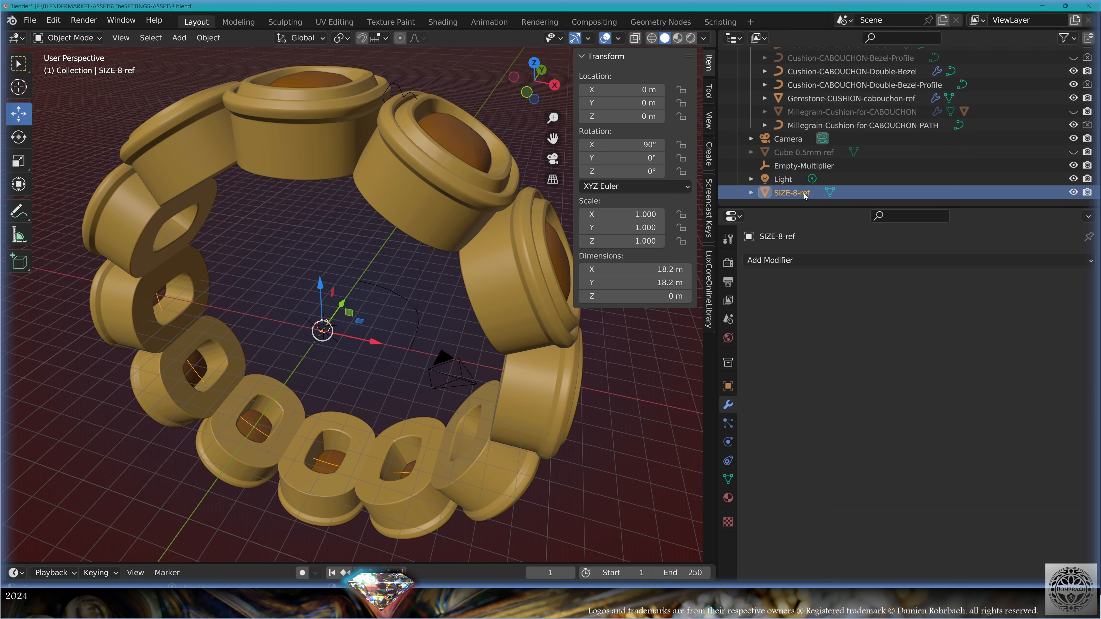
middle_drag(412, 290, 386, 263)
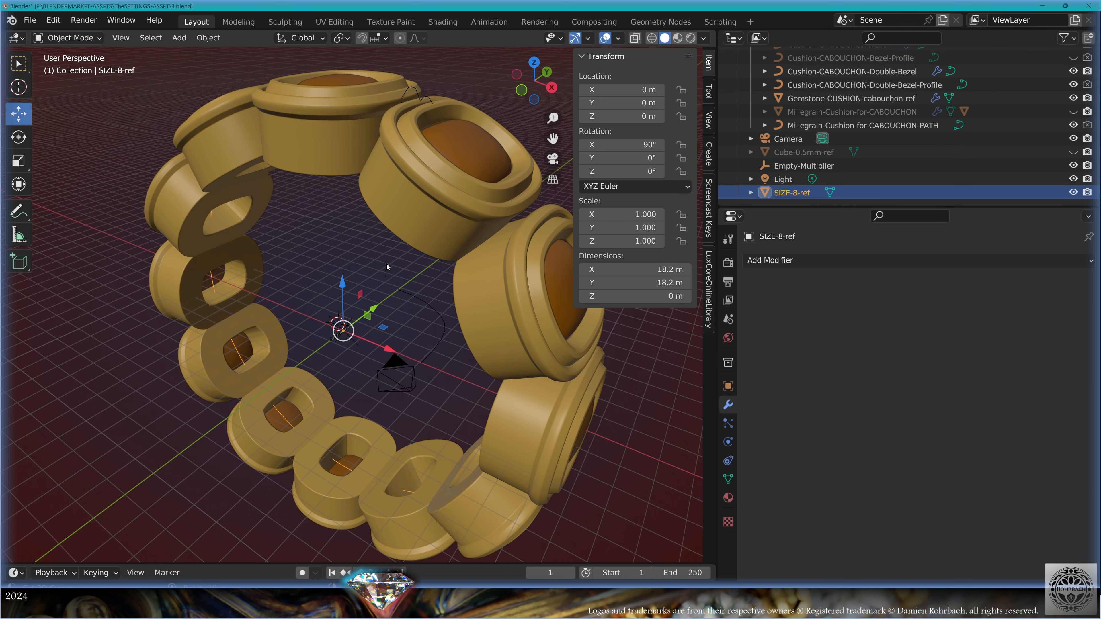
key(shift+d)
right_click(378, 300)
- Fill the duplicated ring circle with a face in Edit Mode, using X-ray display to see it
key(Tab)
scroll(390, 304, down, 2)
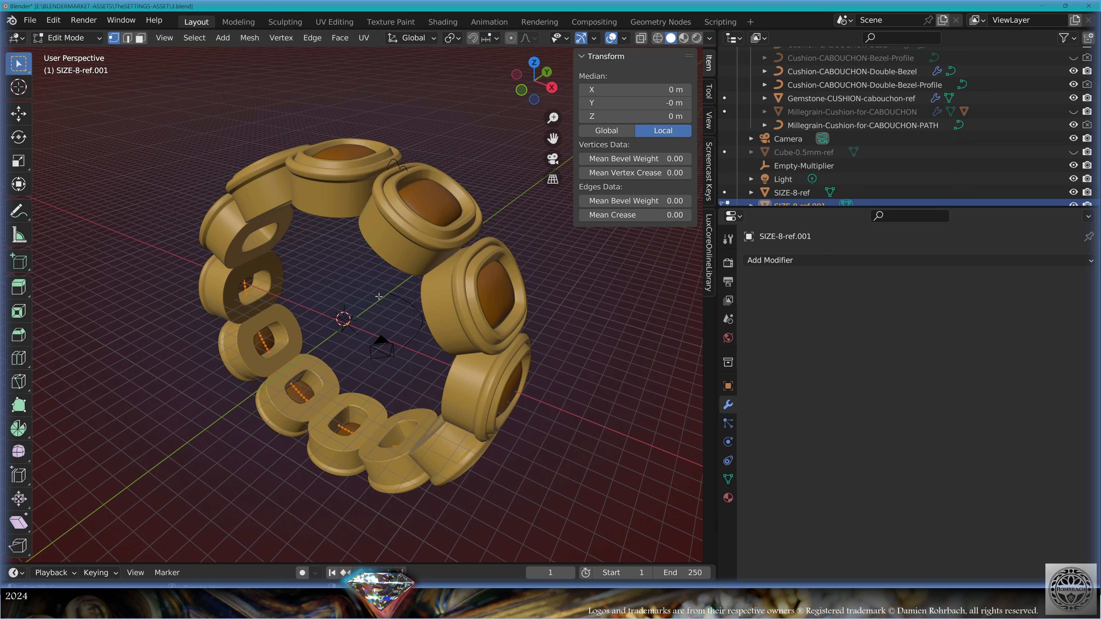
middle_drag(415, 304, 404, 311)
key(alt+z)
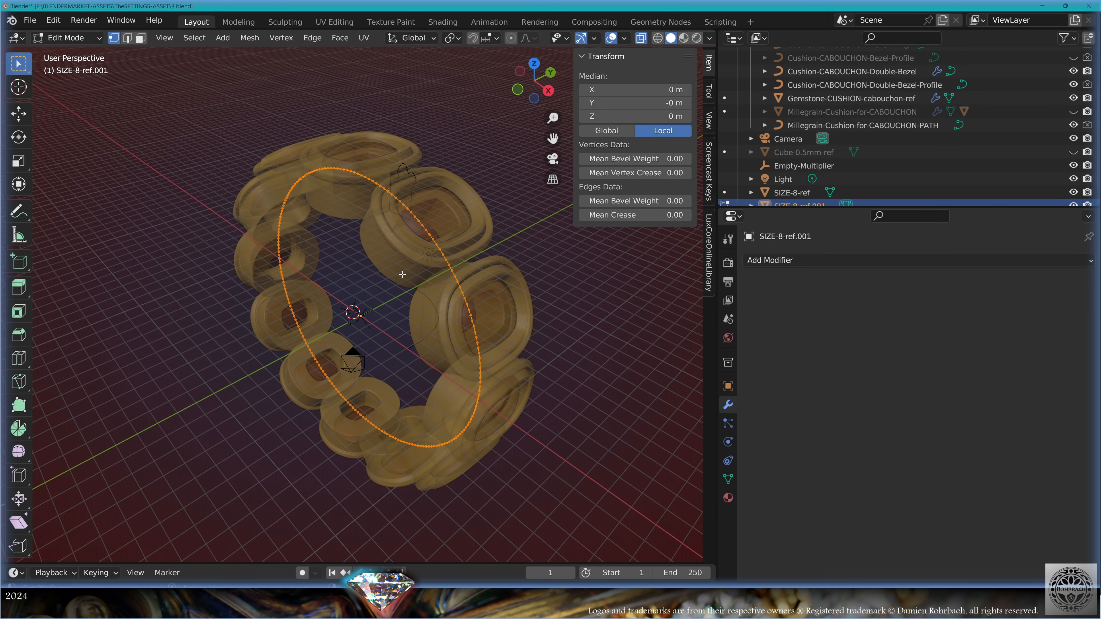
key(f)
- Move the filled disc about -9.24 m along Y, clear of the bezels, and return to Object Mode
click(18, 114)
middle_drag(450, 301, 429, 306)
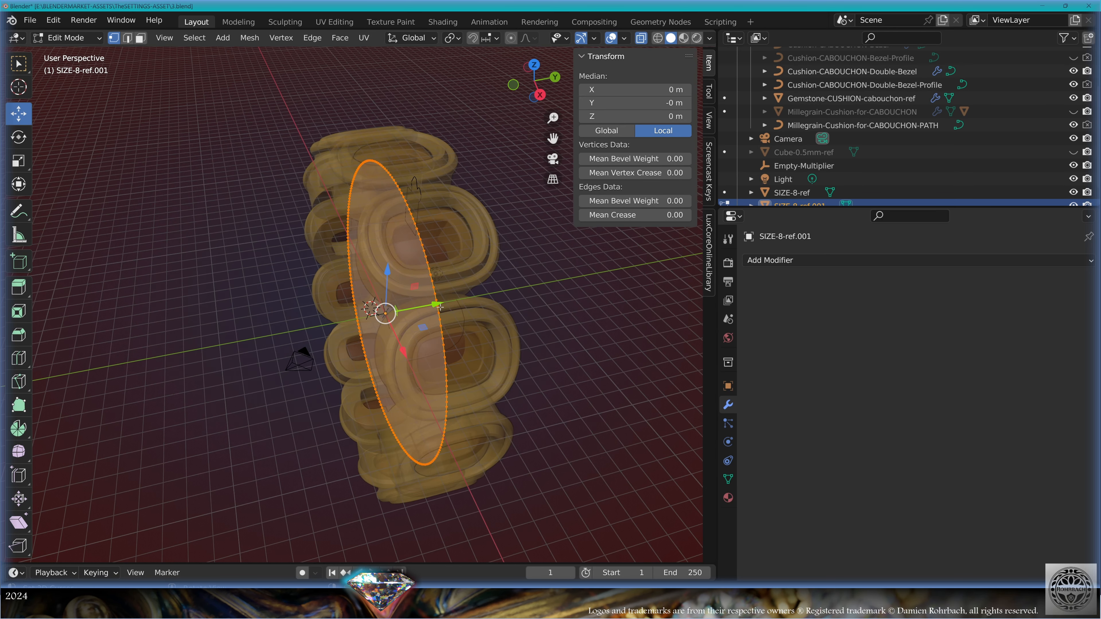
drag(437, 304, 286, 334)
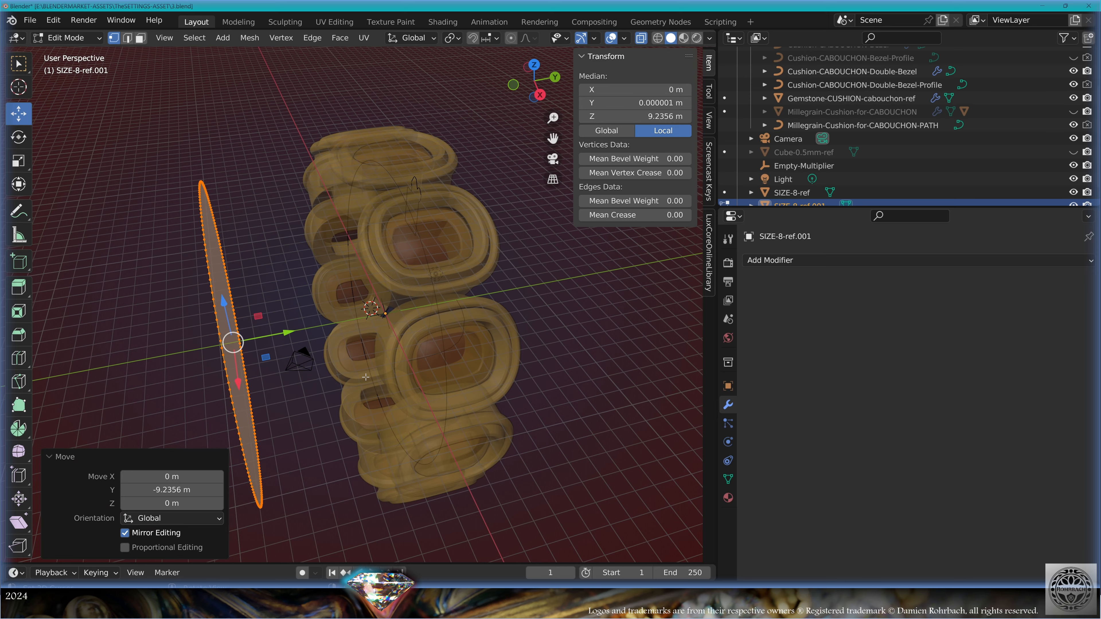
key(Tab)
- Add a Solidify modifier to the disc with a thickness of 20 m and turn off X-ray display
middle_drag(577, 355, 630, 348)
click(796, 262)
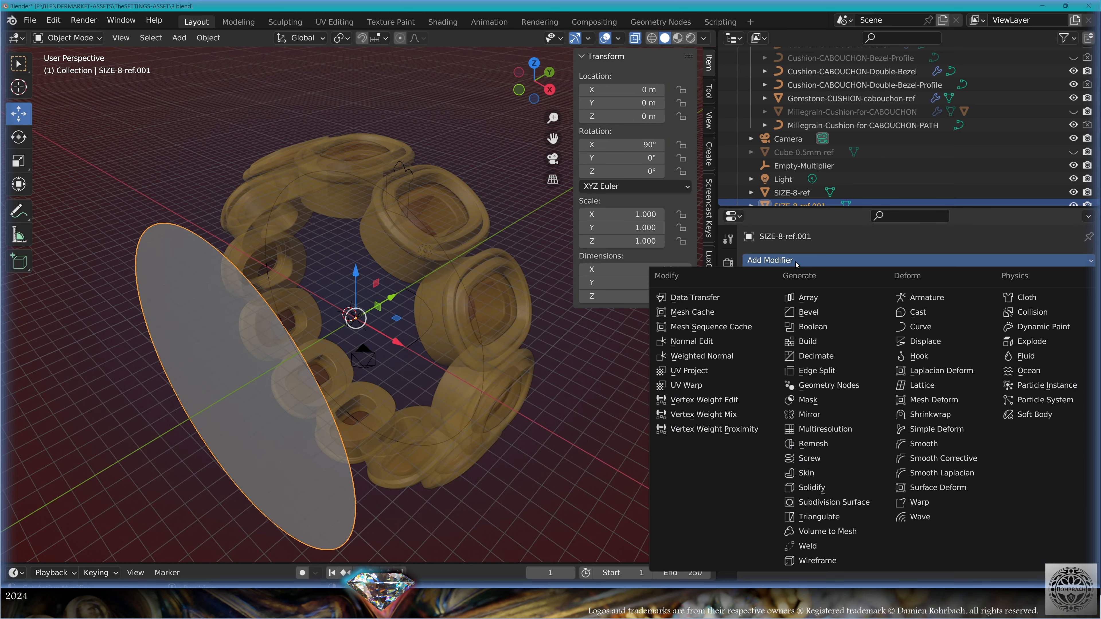
click(810, 434)
middle_drag(557, 364, 439, 359)
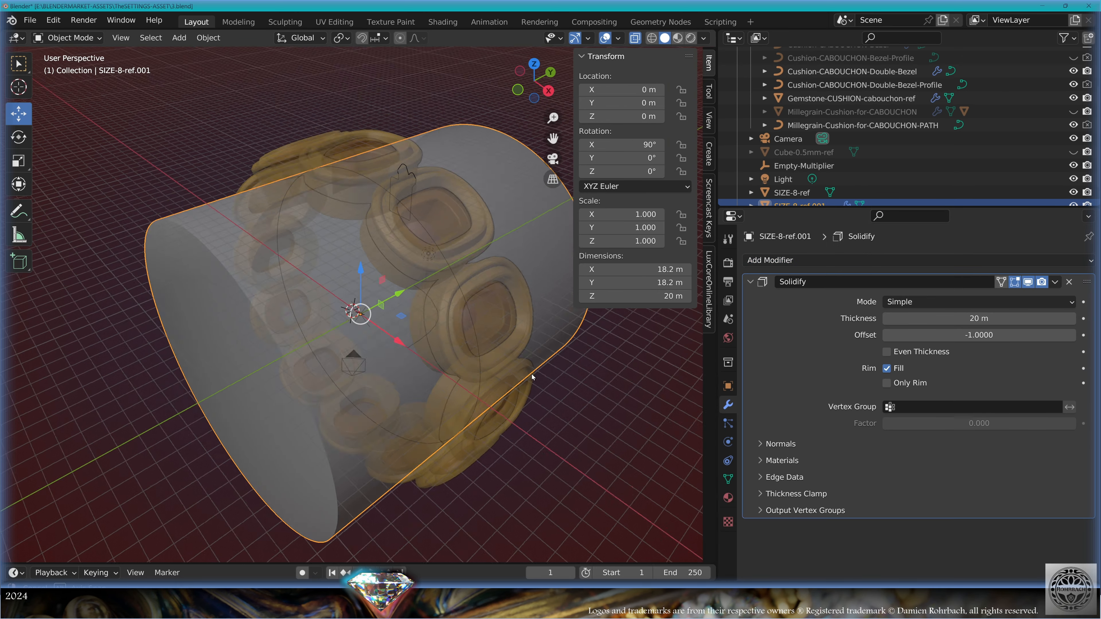
key(alt+z)
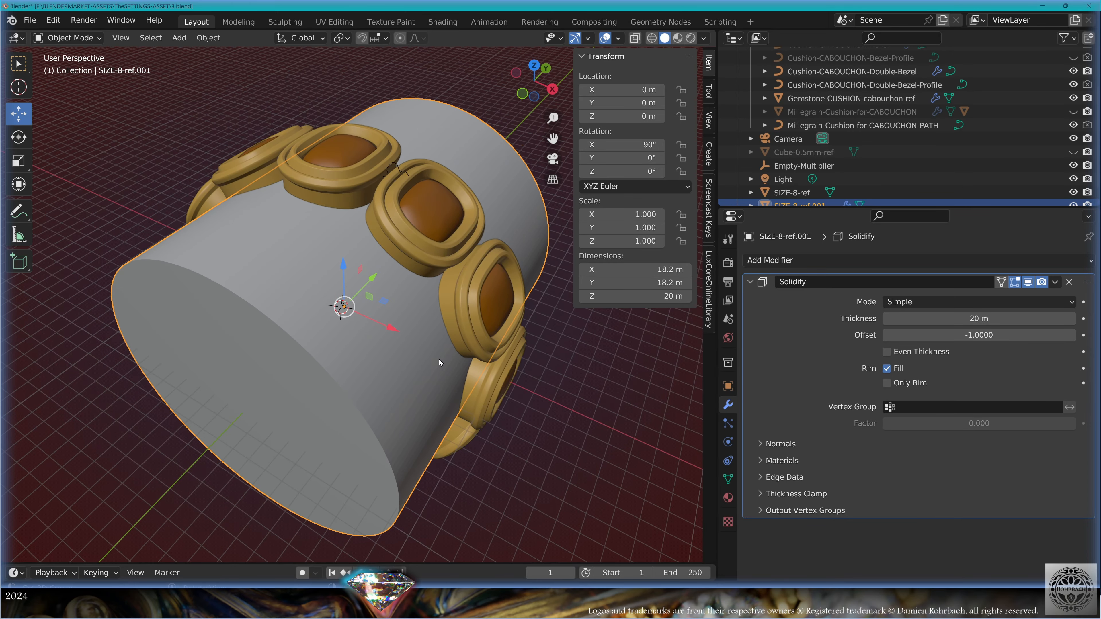
- Check the face orientation of the solidified cylinder and bezels with the overlay, leaving the overlay off
click(618, 38)
click(534, 294)
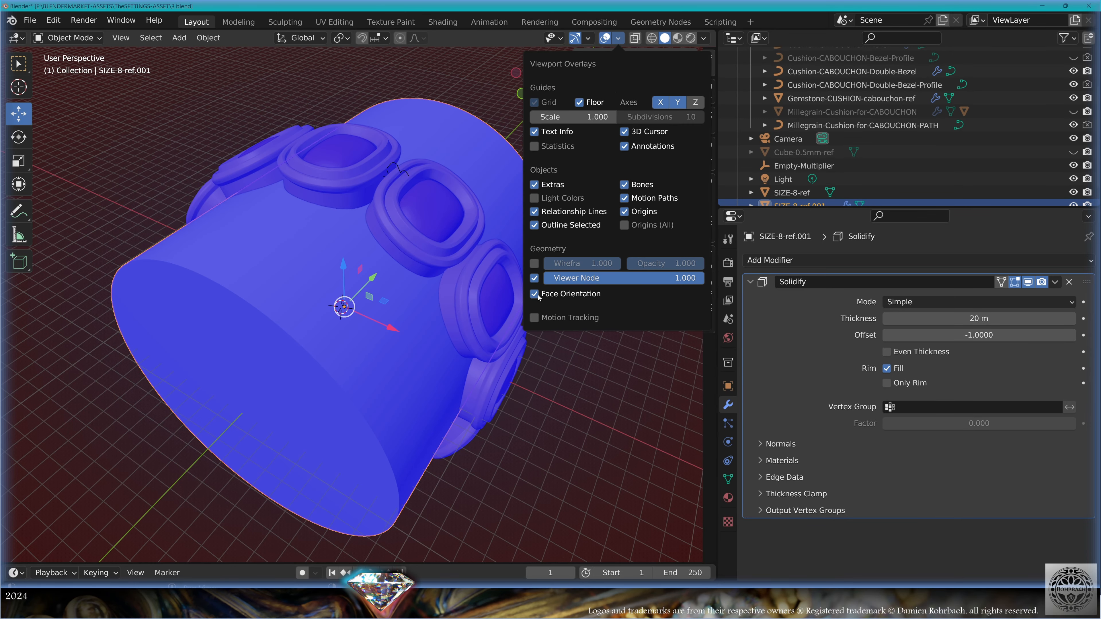
click(535, 294)
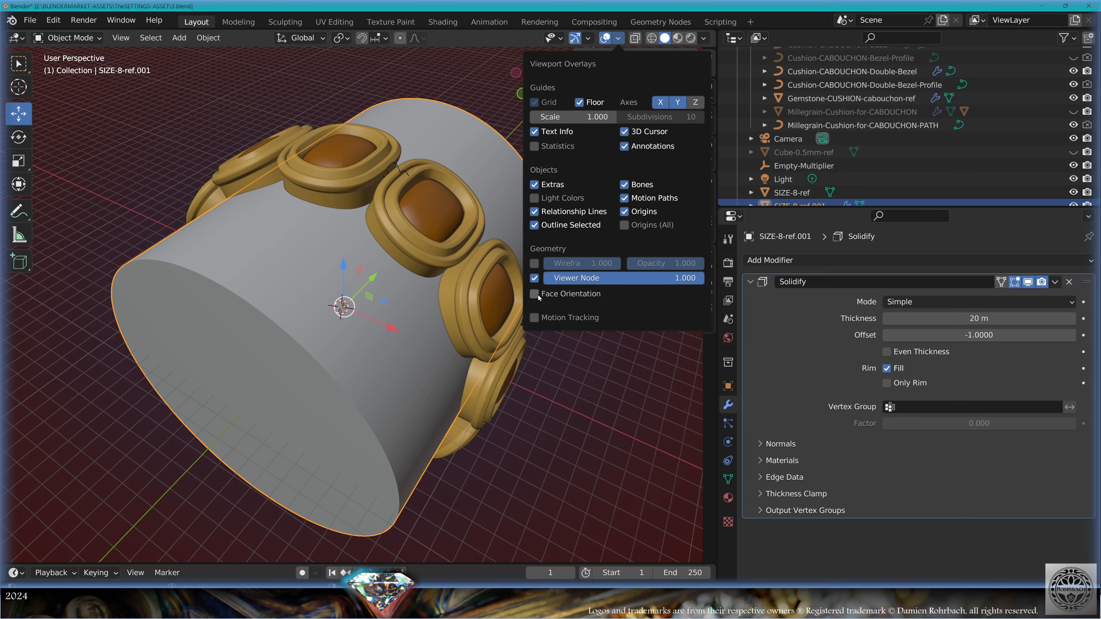
click(412, 406)
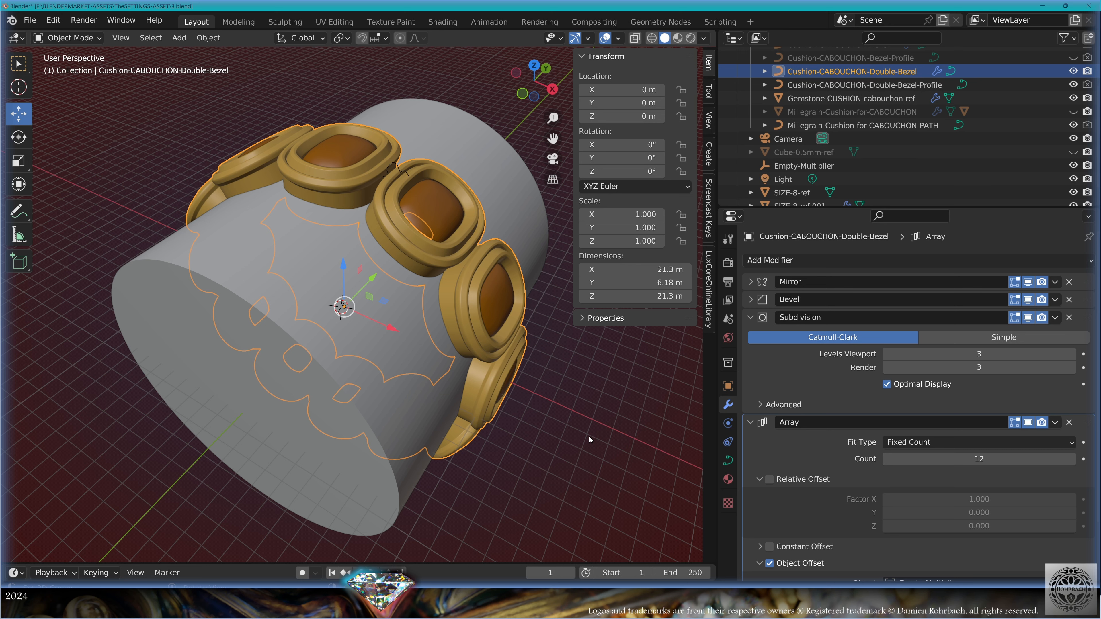
click(484, 165)
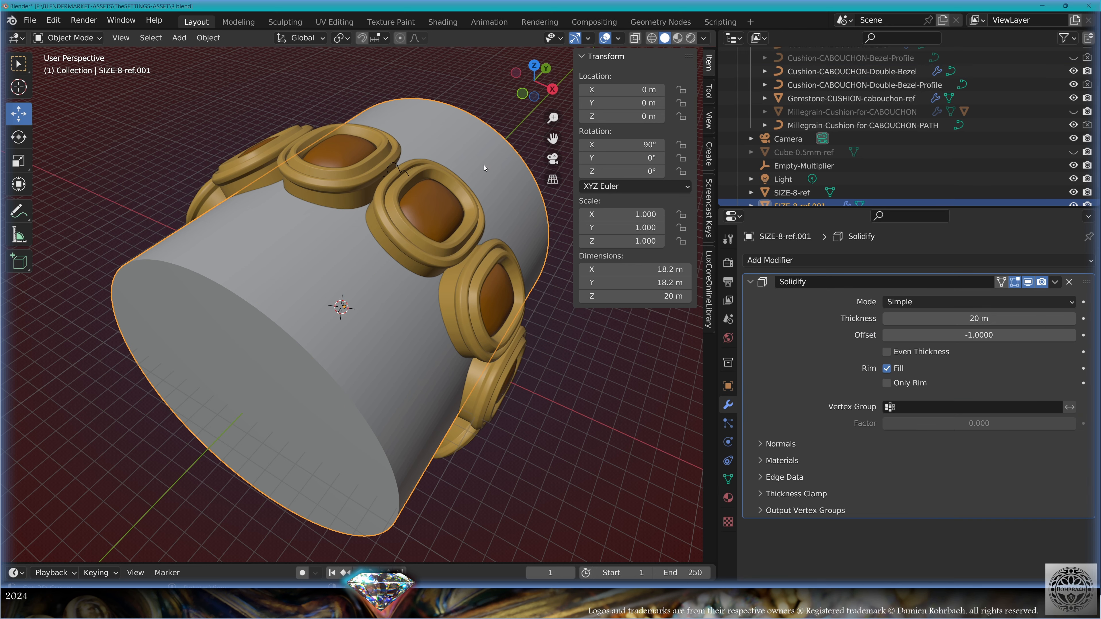
click(406, 255)
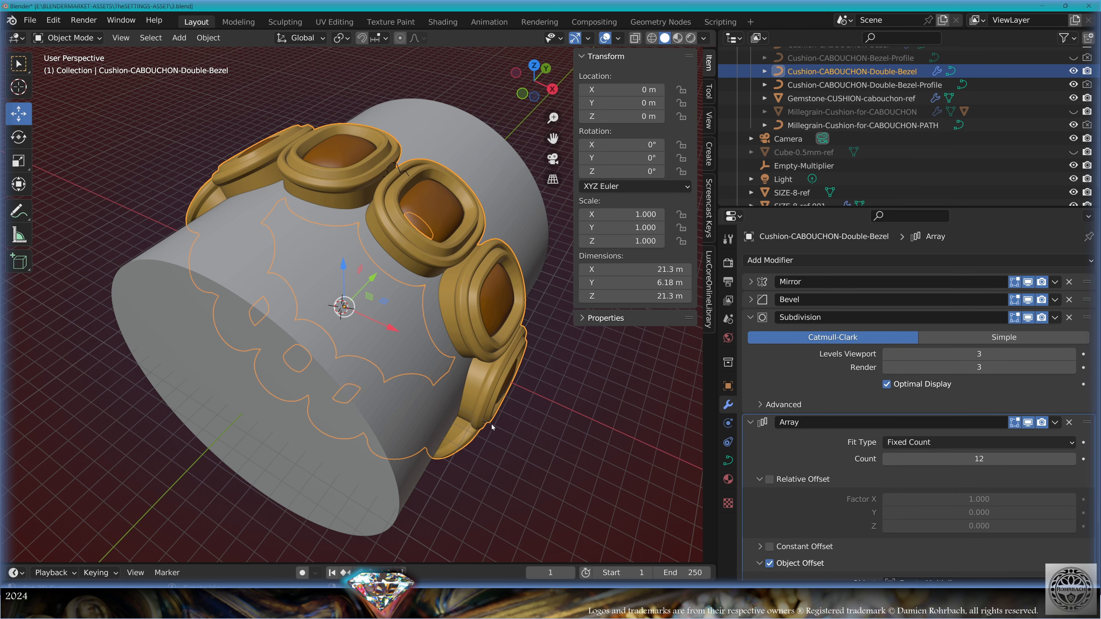
click(812, 261)
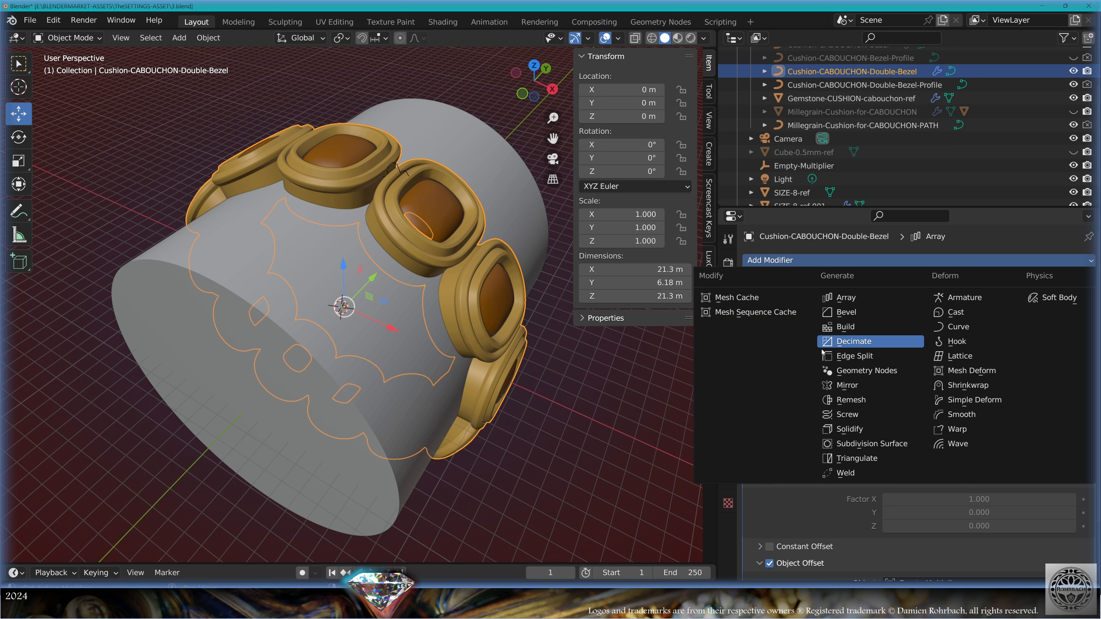
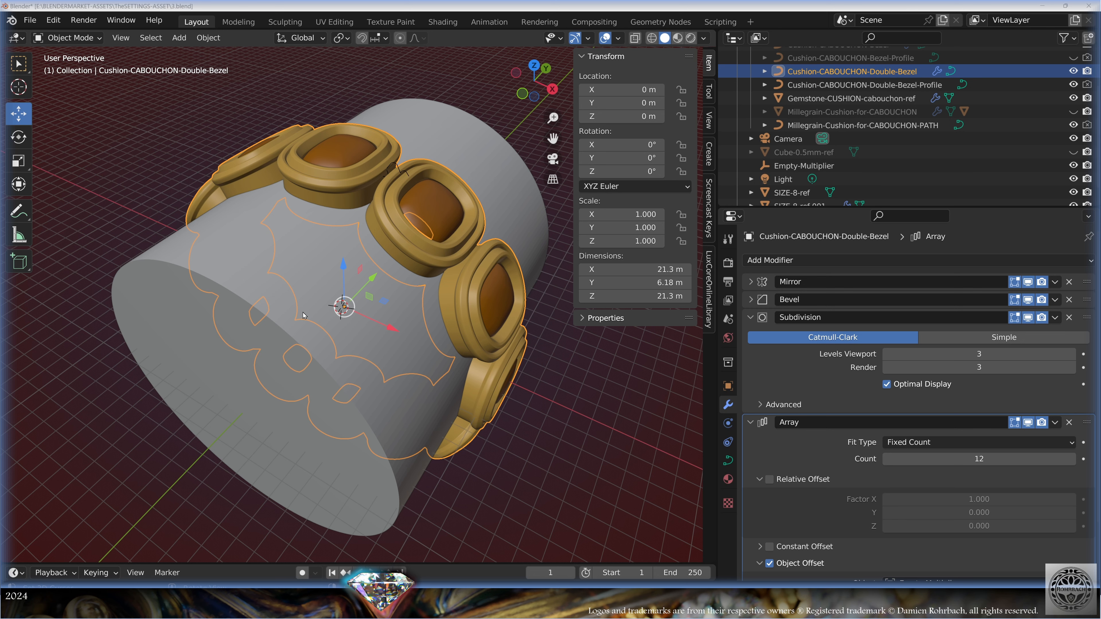
- In front view, add a mesh plane aligned to the view at the top bezel
key(KP_1)
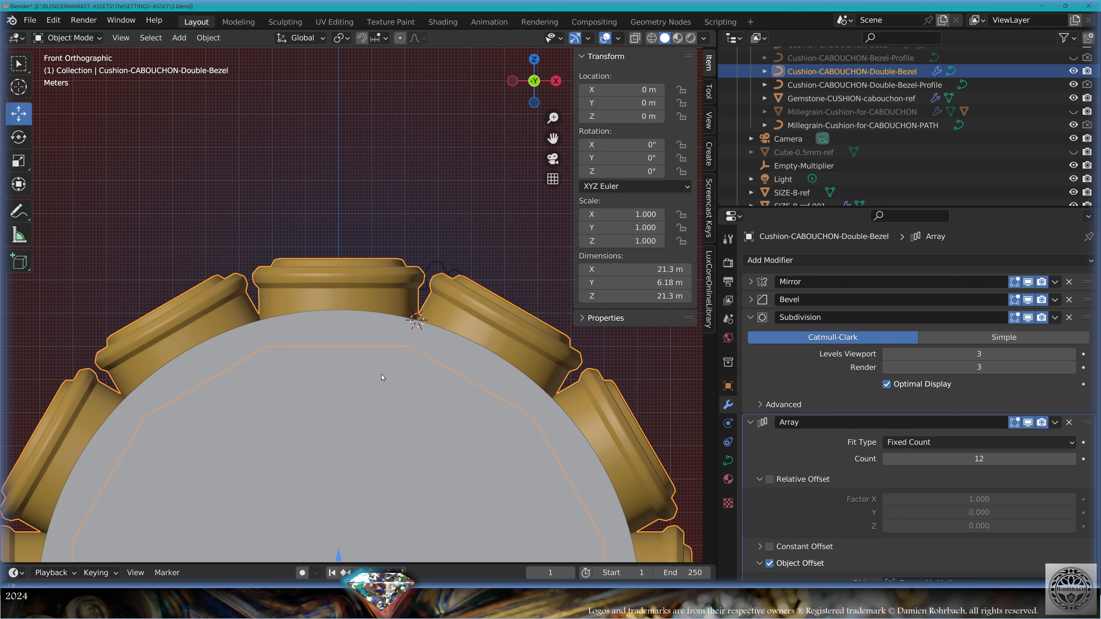
scroll(362, 289, up, 3)
click(179, 38)
mouse_move(184, 52)
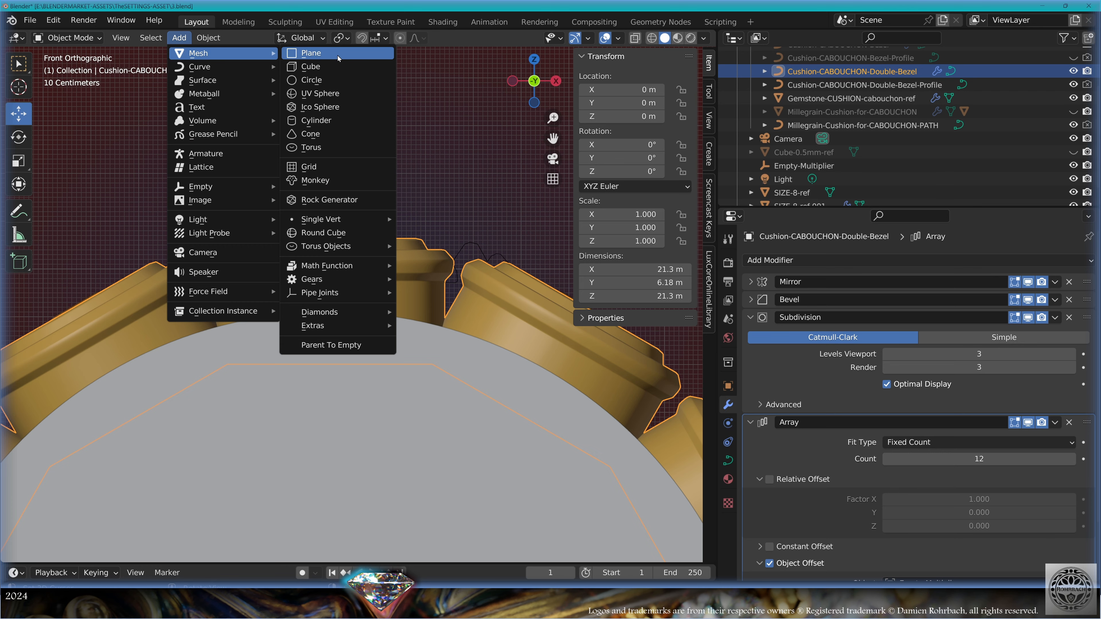
click(310, 53)
click(172, 464)
click(172, 494)
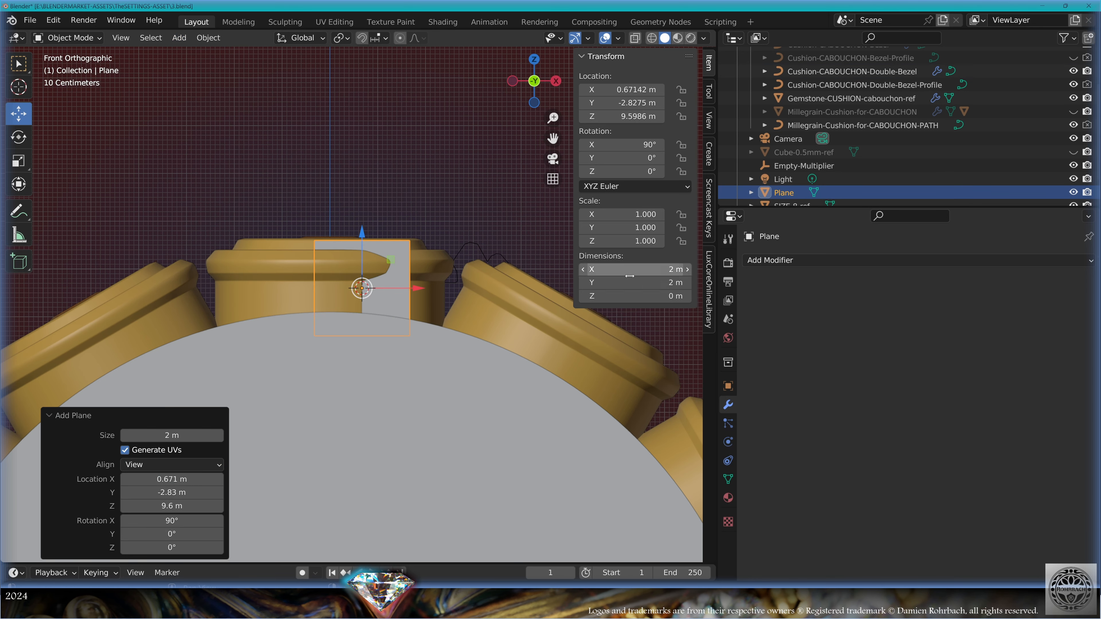
- Set the plane's X and Y dimensions to 1 m
drag(629, 271, 629, 283)
text(1)
key(Return)
- Raise the plane about 0.56 m along Z and reset its Y location to 0
scroll(350, 271, up, 5)
drag(368, 209, 368, 141)
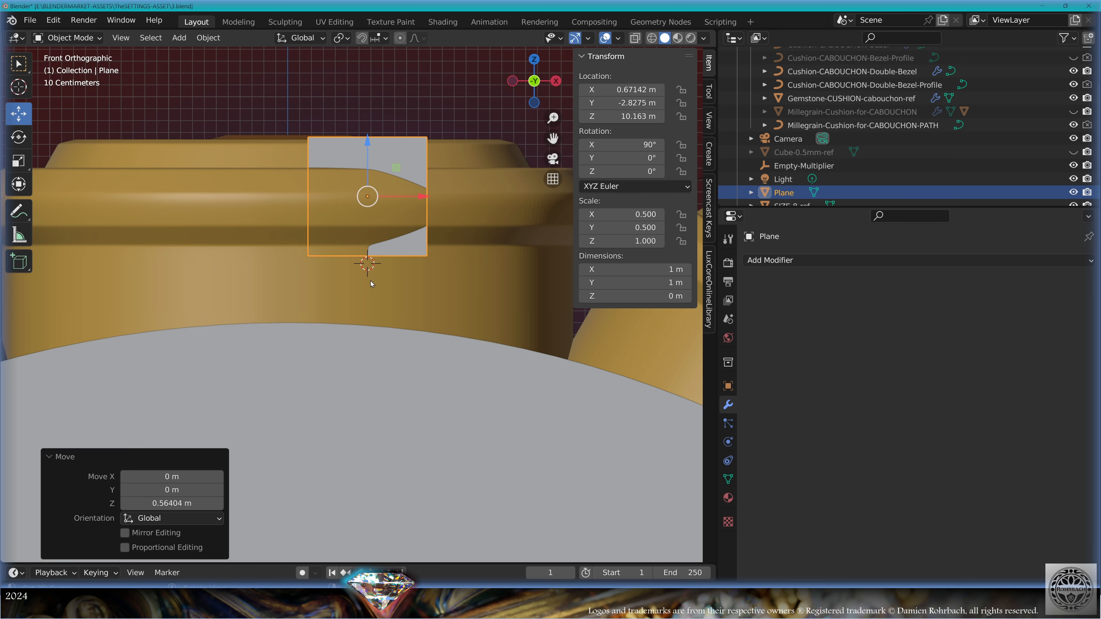
shift+middle_drag(419, 219, 407, 275)
scroll(407, 275, up, 1)
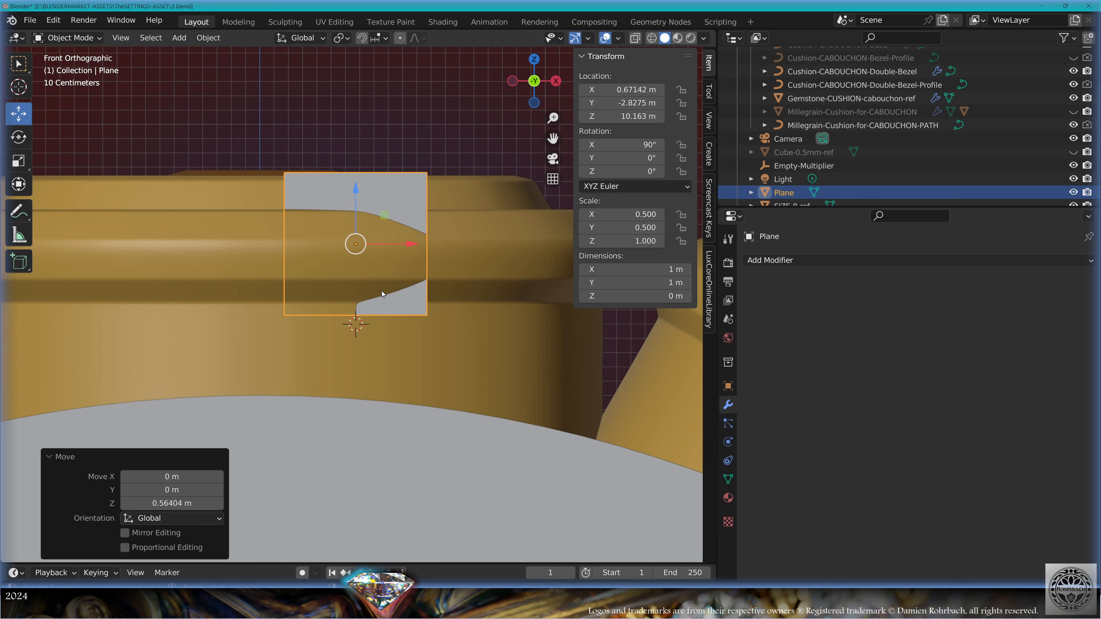
key(BackSpace)
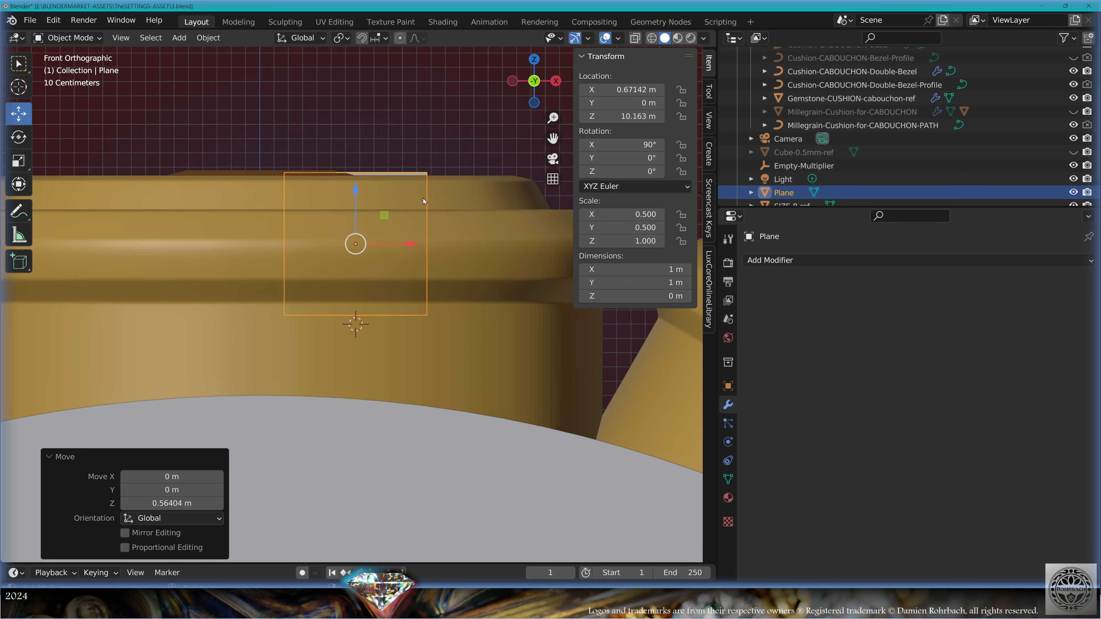
- In Edit Mode with X-ray display, set the global X position of the plane's two left vertices to 0
key(Tab)
key(alt+z)
click(284, 173)
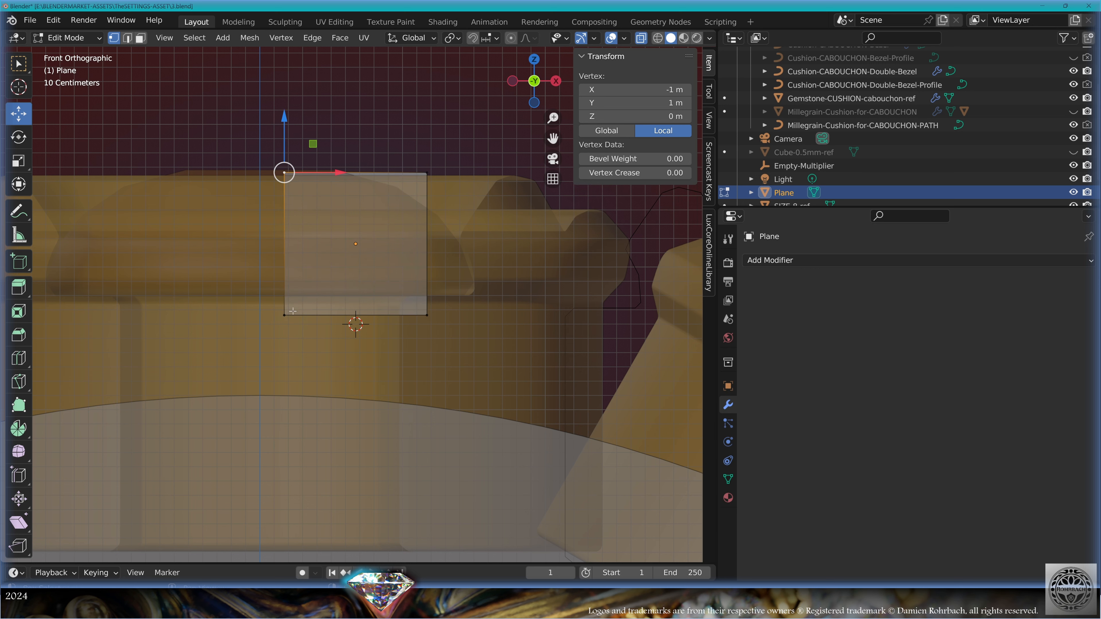
shift+click(293, 311)
click(637, 90)
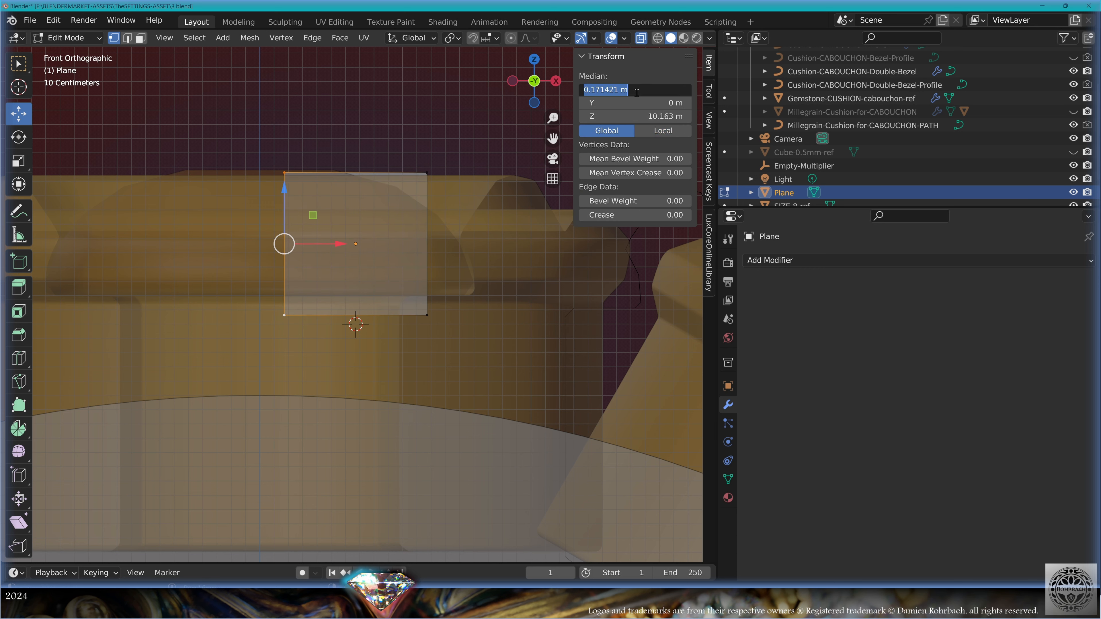
text(0)
key(Return)
- Extrude the plane's right edge outward along the X axis
key(e)
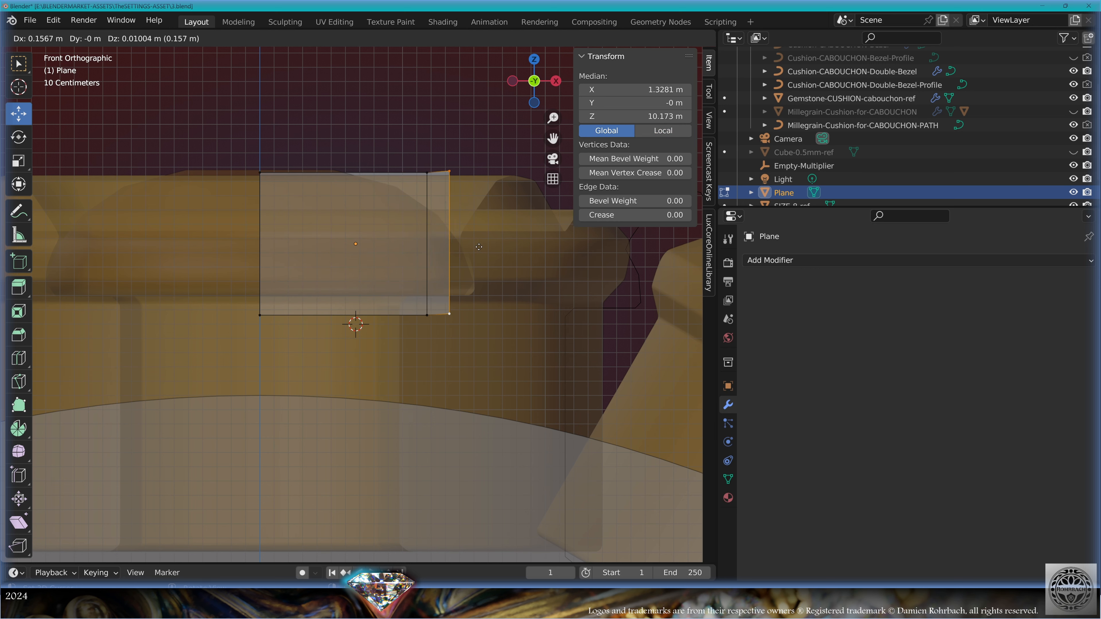
key(x)
click(516, 245)
- Shift the plane's lower vertices inward to taper its profile, placing the middle one at about X 0.76 m, Z 9.66 m
click(494, 313)
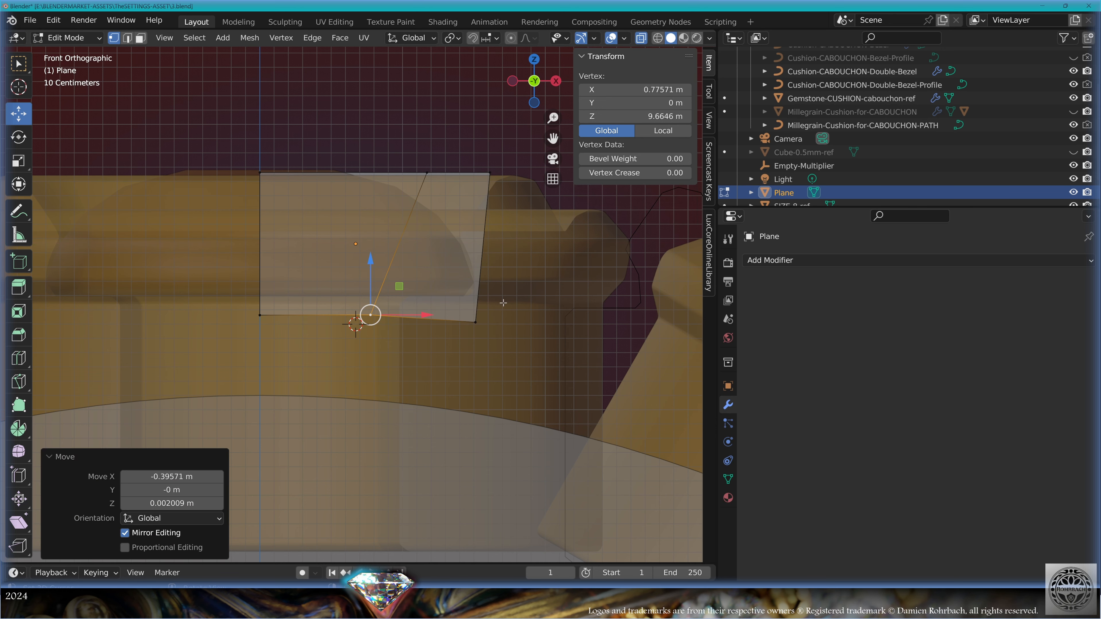
key(g)
click(487, 309)
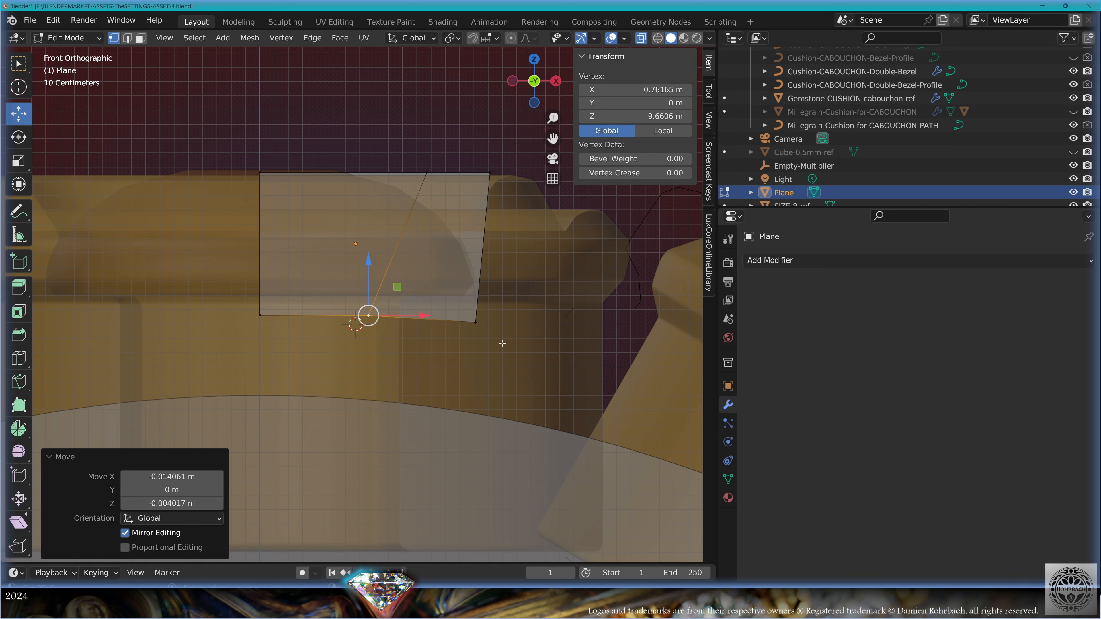
- Move the plane's outer lower vertex to about X 1.50 m, Z 9.60 m and leave Edit Mode
click(476, 322)
key(g)
click(471, 321)
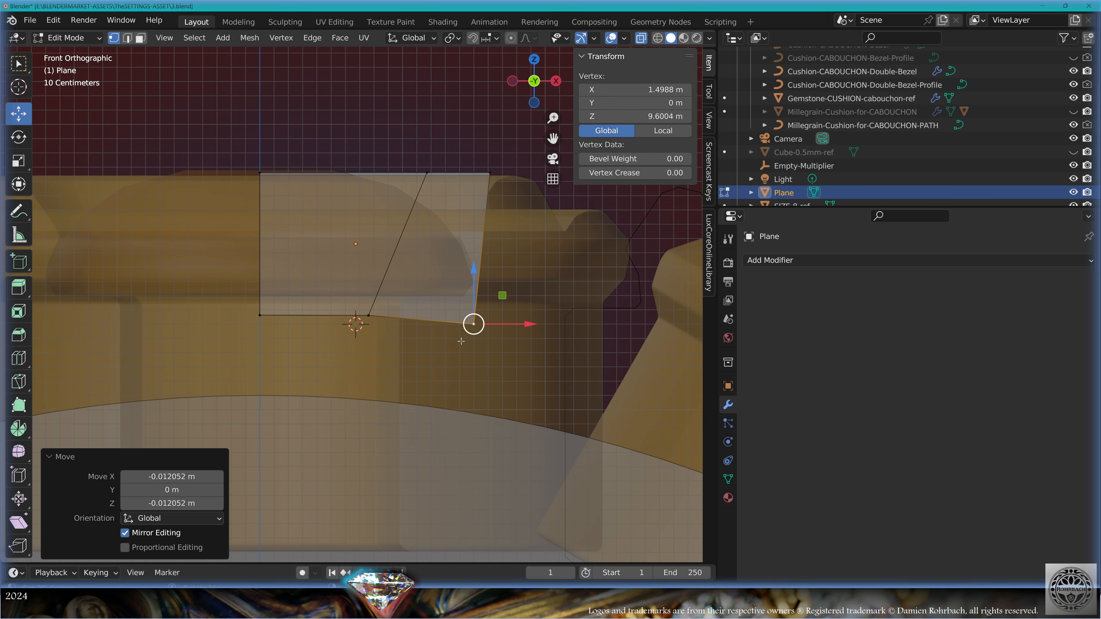
key(Tab)
- Add a Mirror modifier on the X axis to the plane and apply all its transforms
click(775, 260)
click(806, 416)
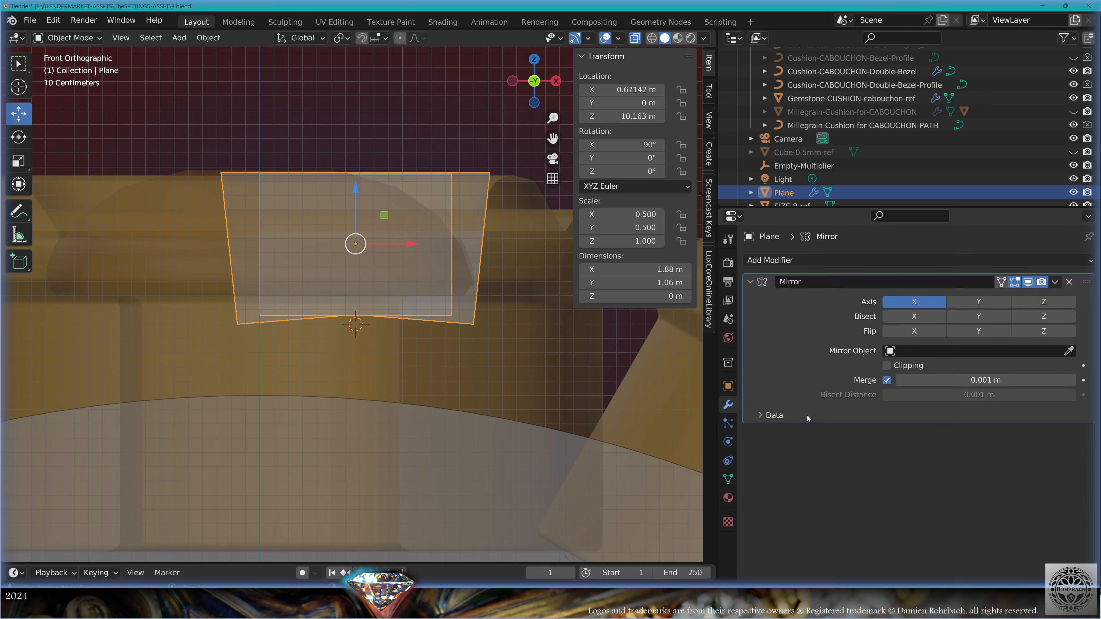
key(ctrl+a)
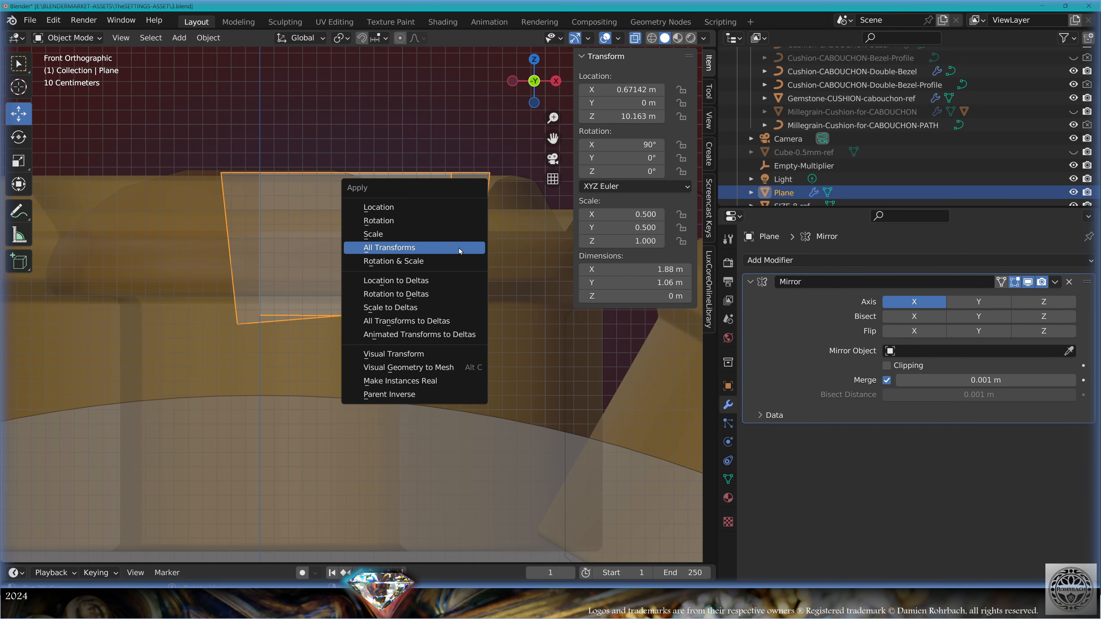
click(458, 248)
- Add a Solidify modifier to the mirrored plane with offset 0 and a thickness of about 9.98 m
middle_drag(496, 259, 431, 303)
click(769, 260)
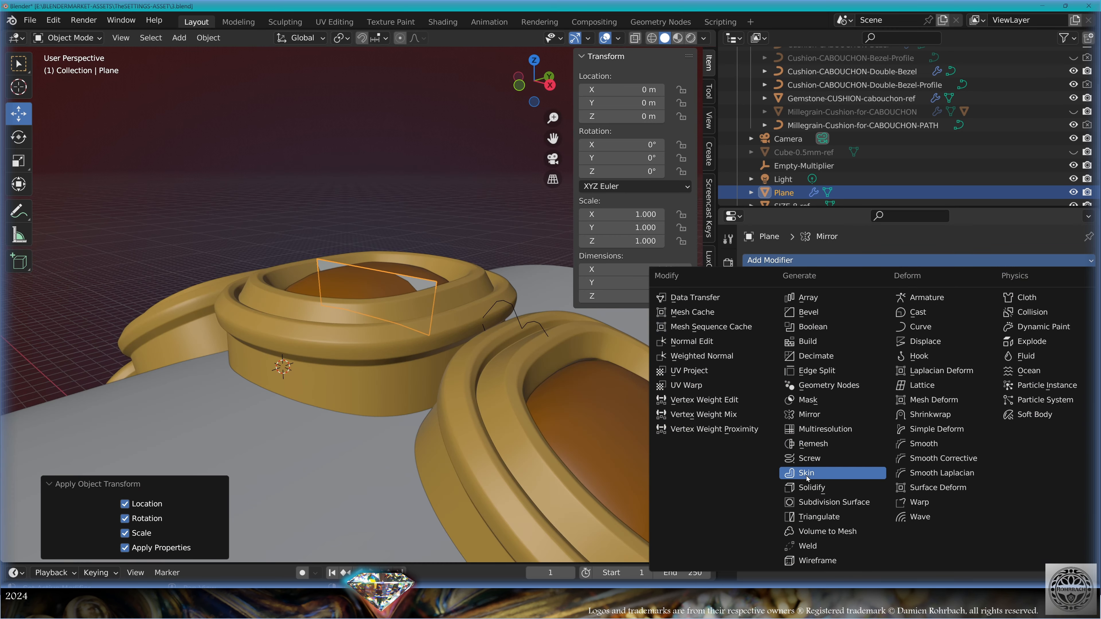
click(814, 488)
click(951, 486)
text(0)
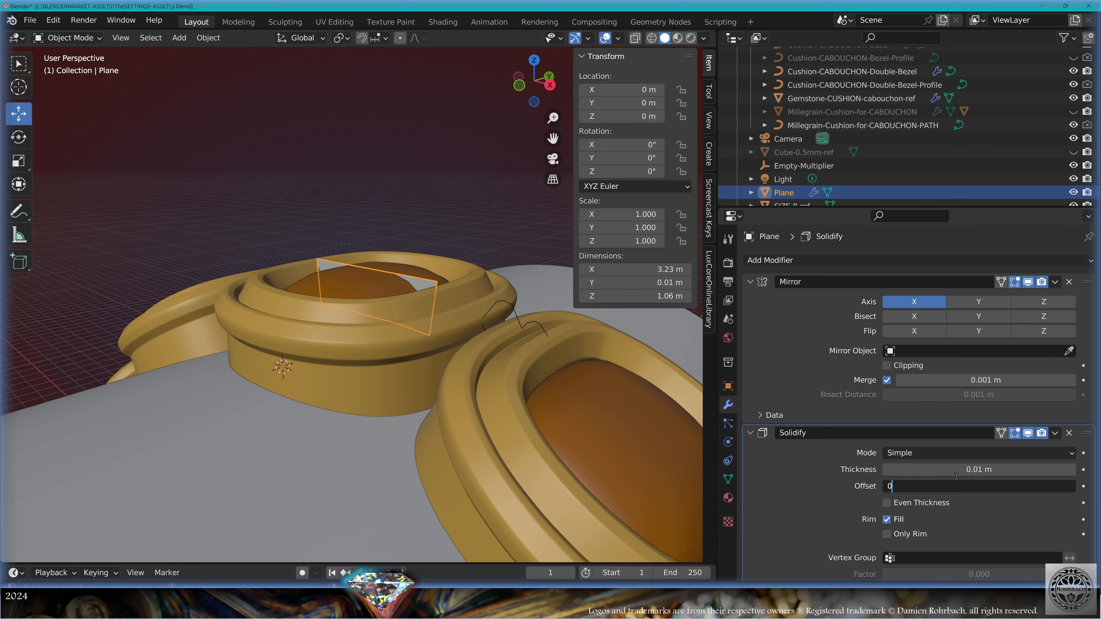
key(Return)
drag(951, 470, 1096, 470)
- Rename the solidified plane as Plane-BRIDGE-CUTTER
middle_drag(368, 355, 449, 363)
key(F2)
key(End)
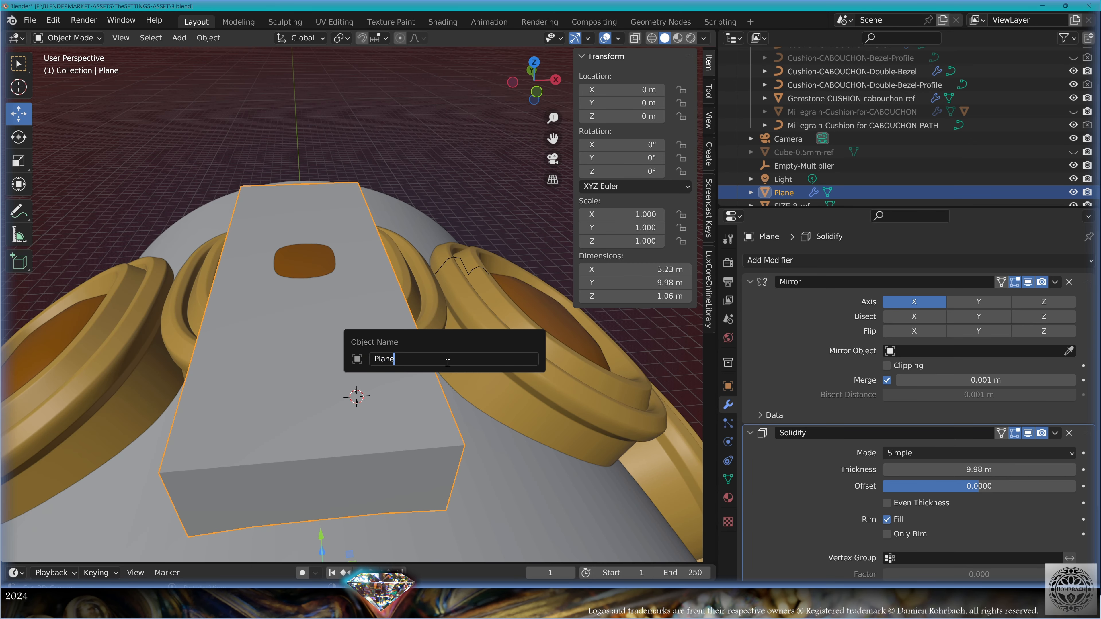
text(-BRIDGE-CUTTER)
key(Return)
- Add a Bevel modifier to the bridge cutter, after its Solidify modifier
click(769, 259)
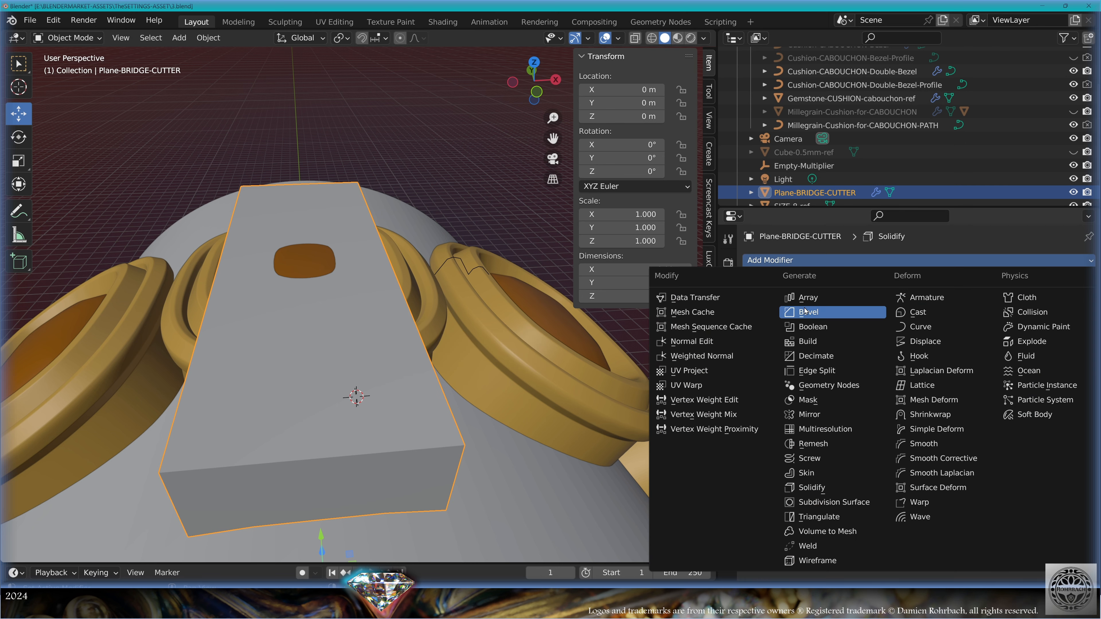
click(793, 312)
scroll(871, 464, down, 5)
scroll(871, 455, up, 5)
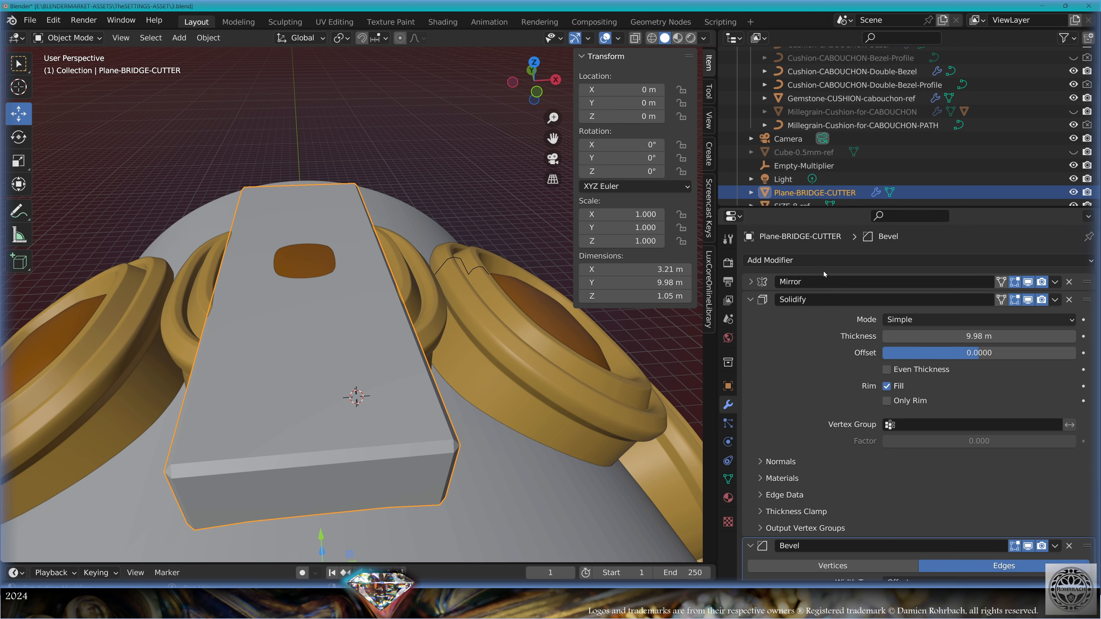
- Add a Subdivision Surface modifier to the bridge cutter with 3 viewport levels
click(821, 260)
click(828, 502)
scroll(933, 490, down, 5)
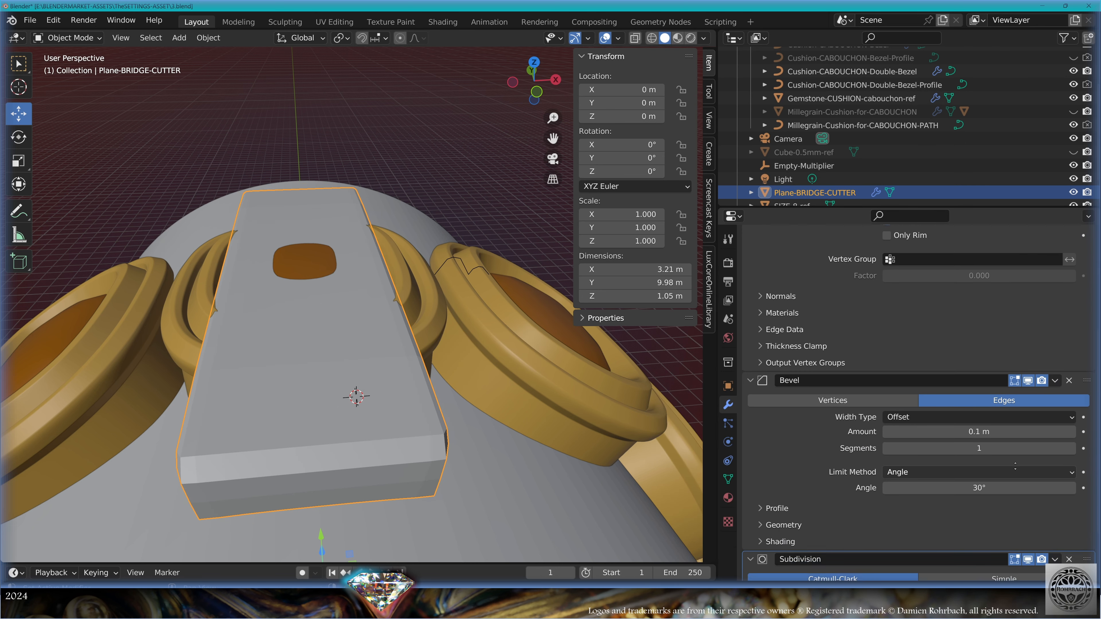
click(987, 523)
text(3)
key(Return)
- Shade the bridge cutter smooth with Auto Smooth at 30°
middle_drag(317, 390, 278, 355)
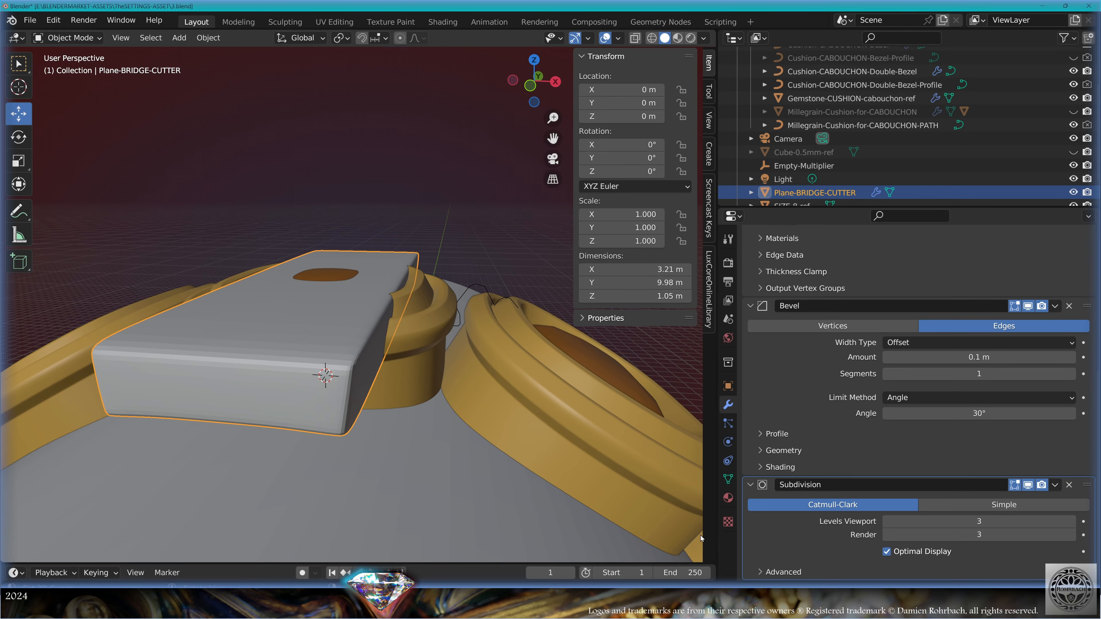
right_click(259, 355)
click(259, 354)
scroll(840, 415, up, 5)
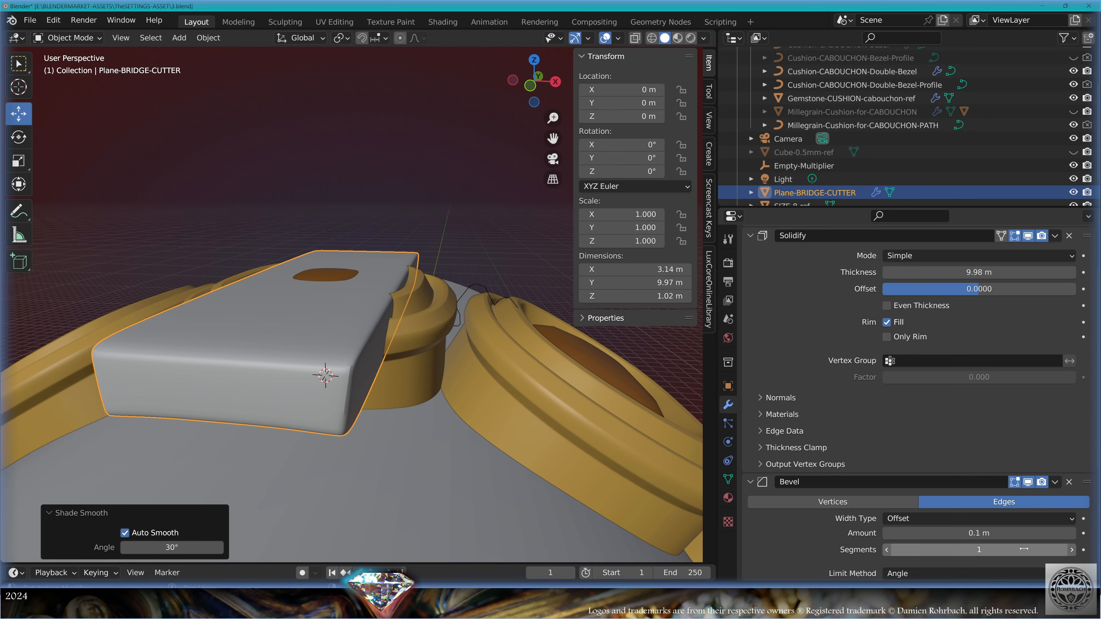
- Set the bridge cutter's bevel to 2 segments and save the file
click(1070, 550)
middle_drag(539, 442, 466, 341)
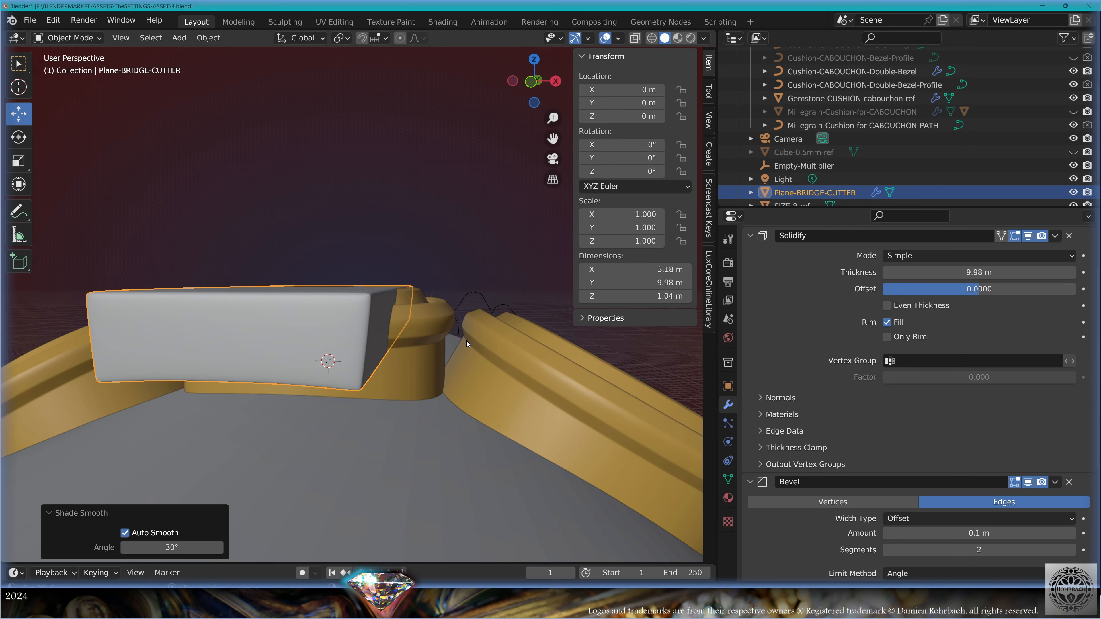
key(KP_1)
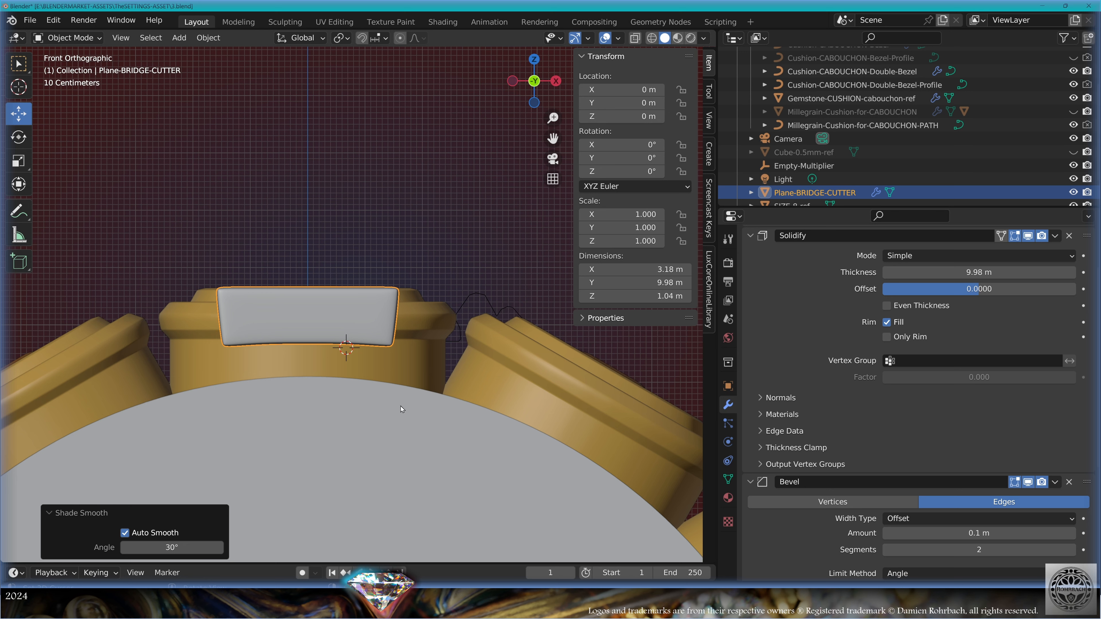
scroll(415, 397, up, 1)
key(ctrl+s)
- In X-ray Edit Mode, select the upper control points of the double-bezel profile curve and raise them to make the bezels taller
click(496, 309)
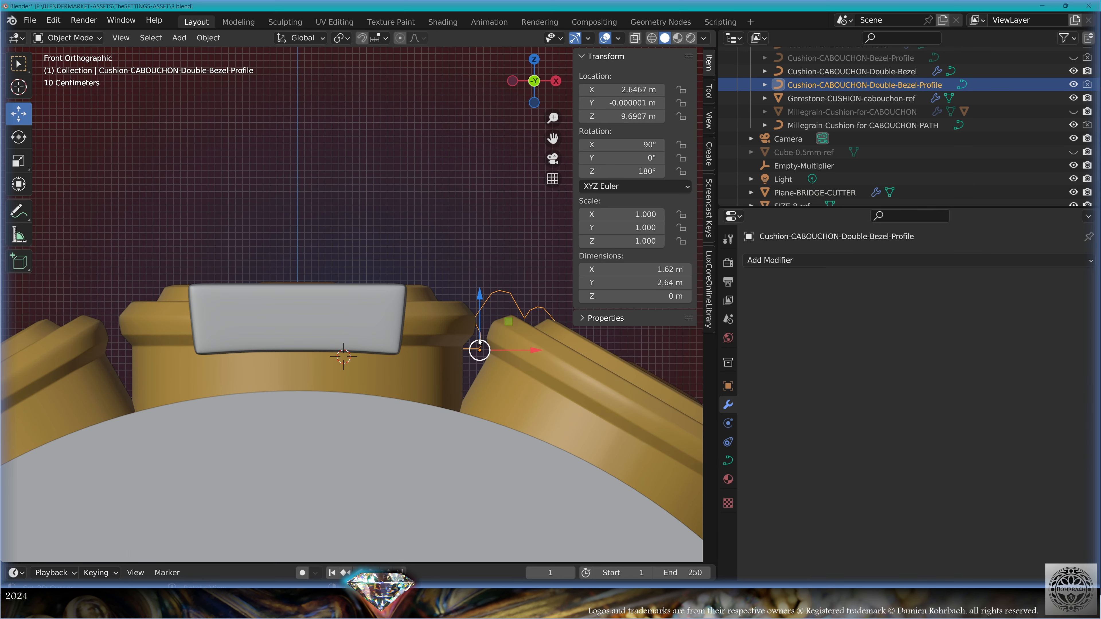
key(alt+z)
key(n)
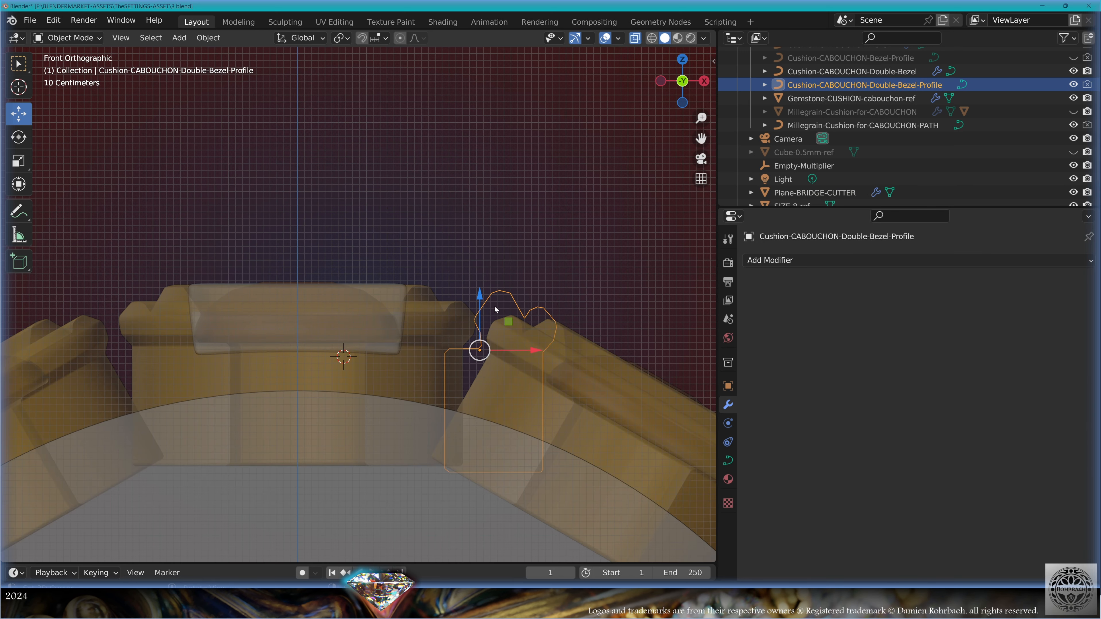
key(Tab)
key(alt+z)
key(alt+z)
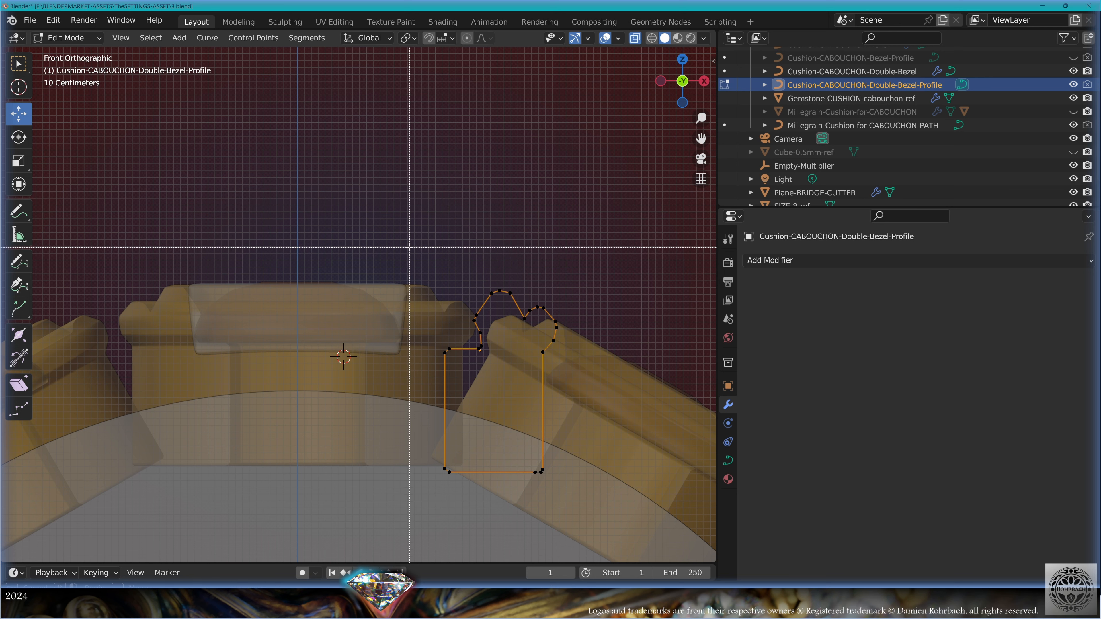
drag(408, 246, 588, 384)
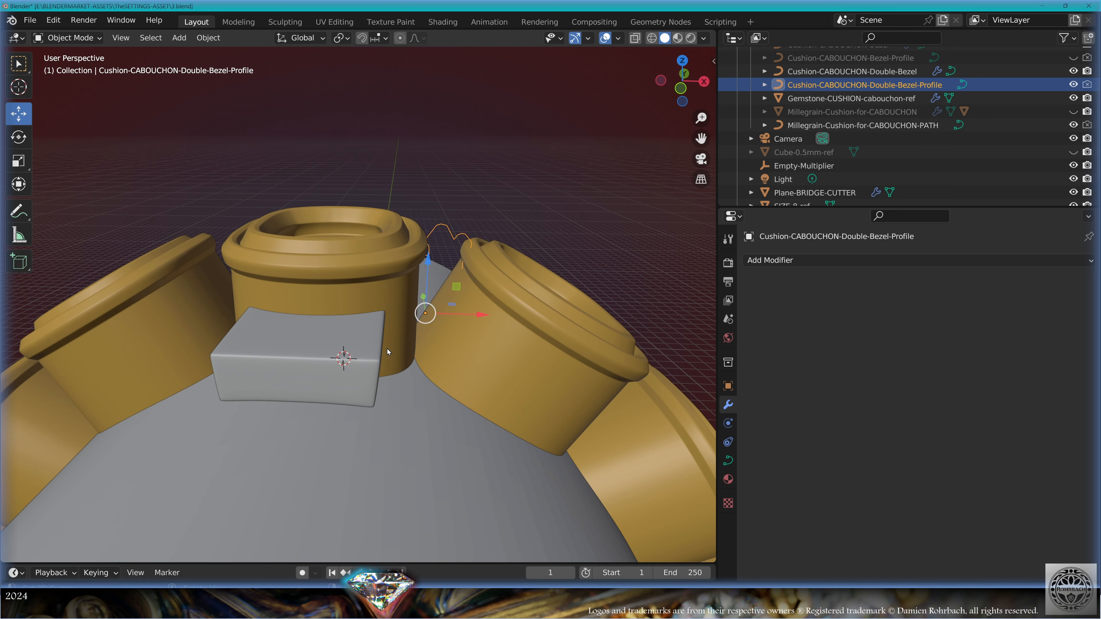
- Set the array count of the double bezel to 13
click(406, 279)
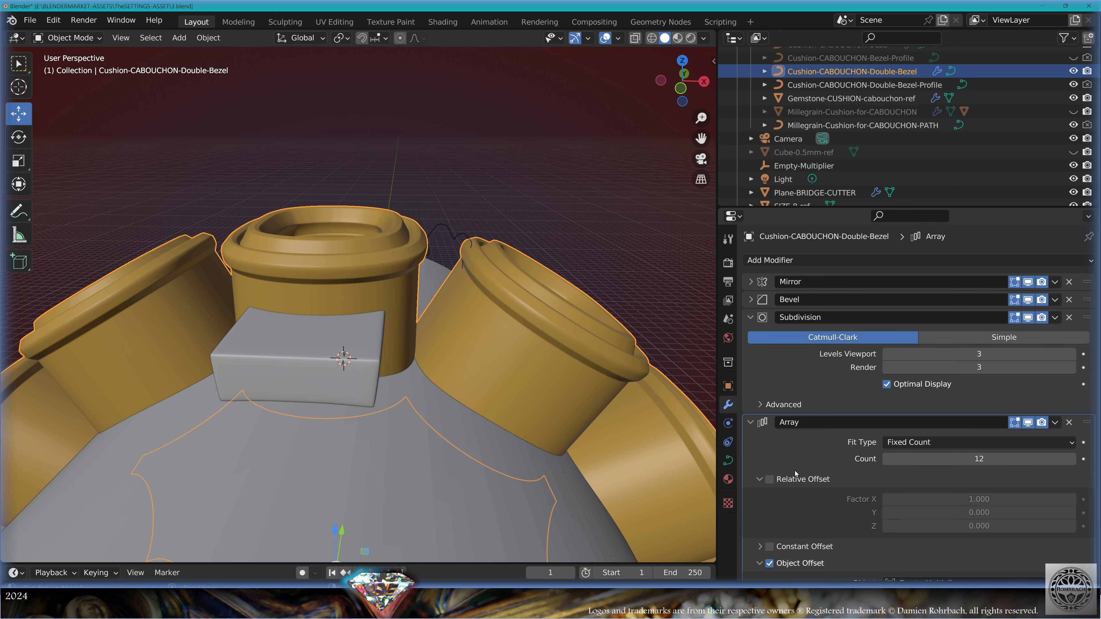
double_click(971, 465)
text(1)
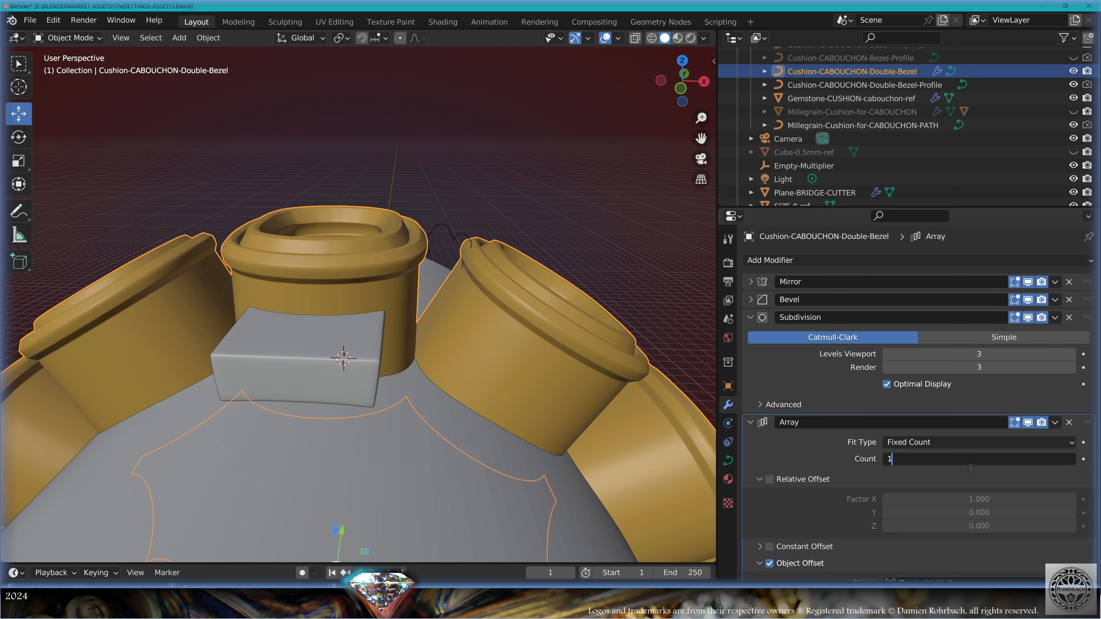
text(3)
key(Return)
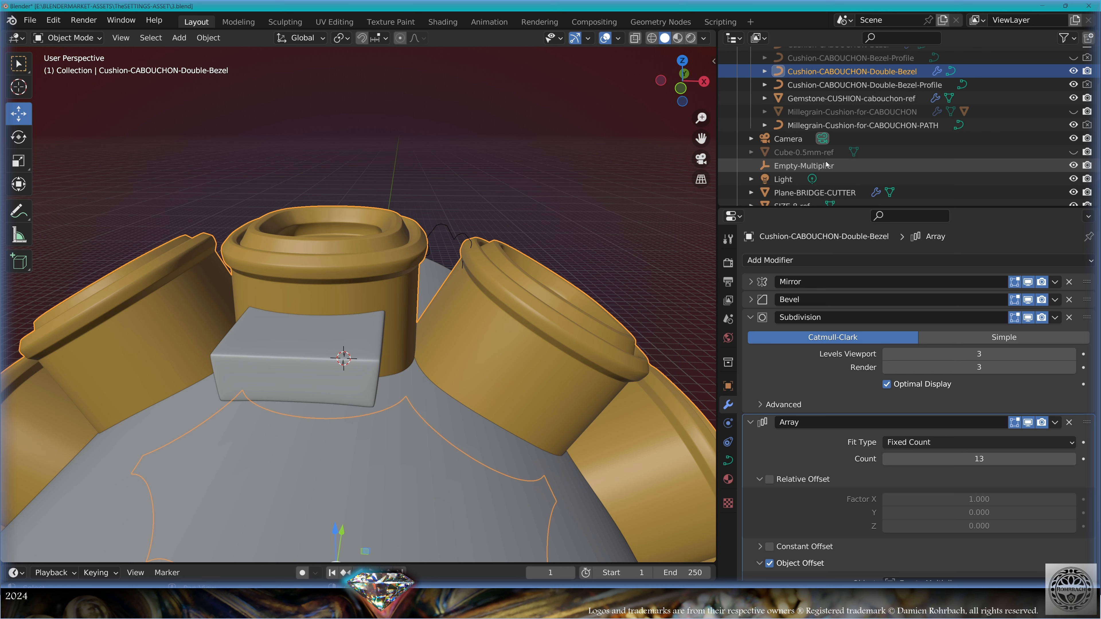
- Set the Y rotation of Empty-Multiplier to 360/13 degrees
click(825, 165)
key(n)
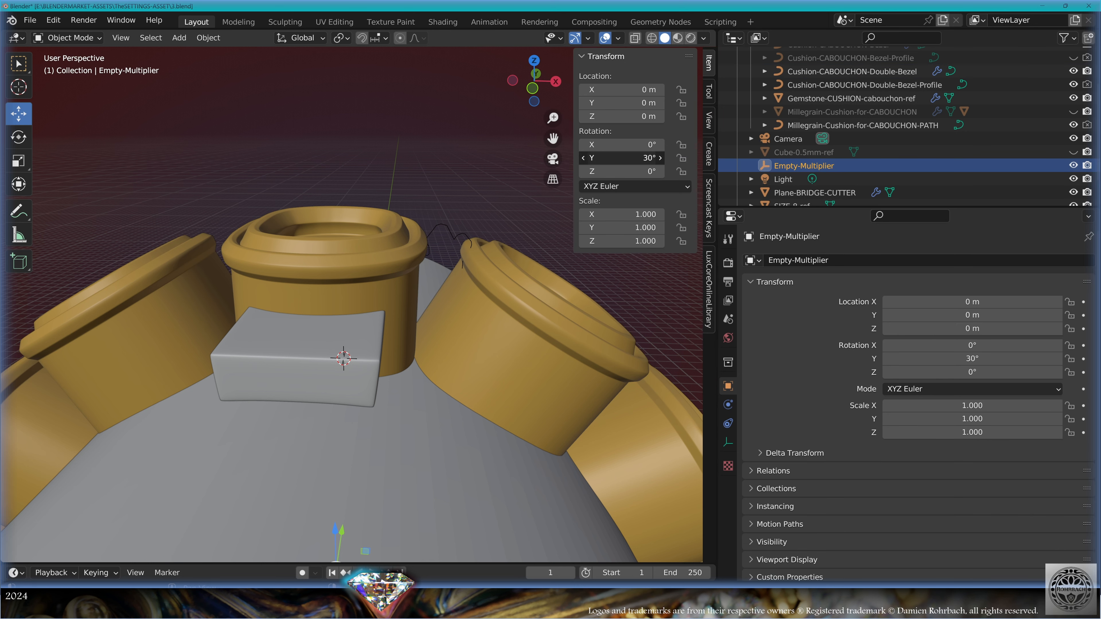
click(623, 158)
text(360)
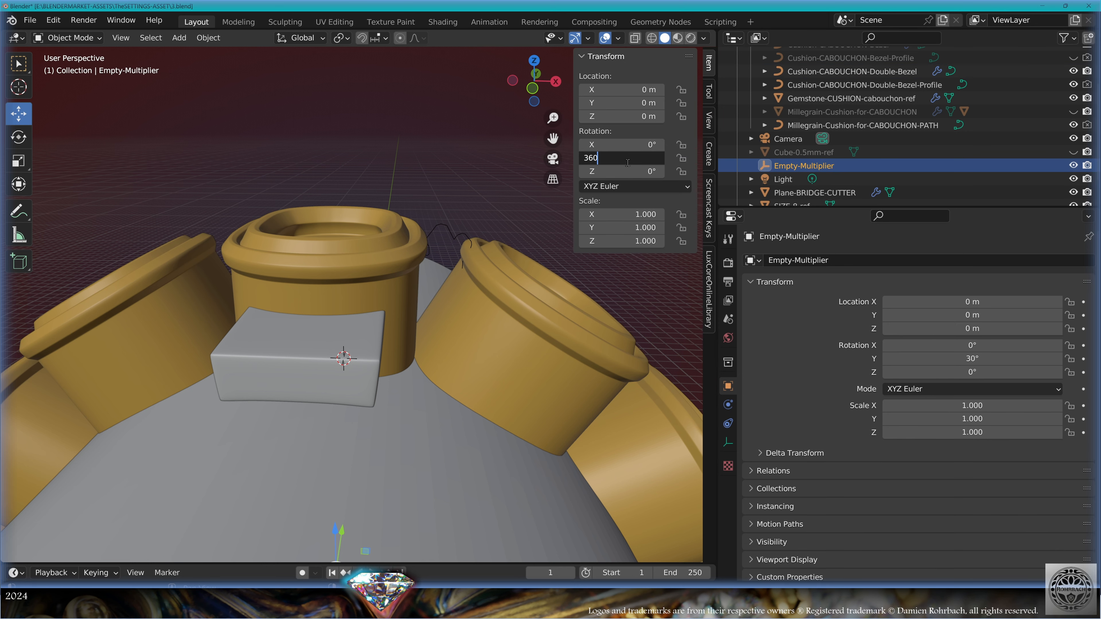
text(/13)
key(Return)
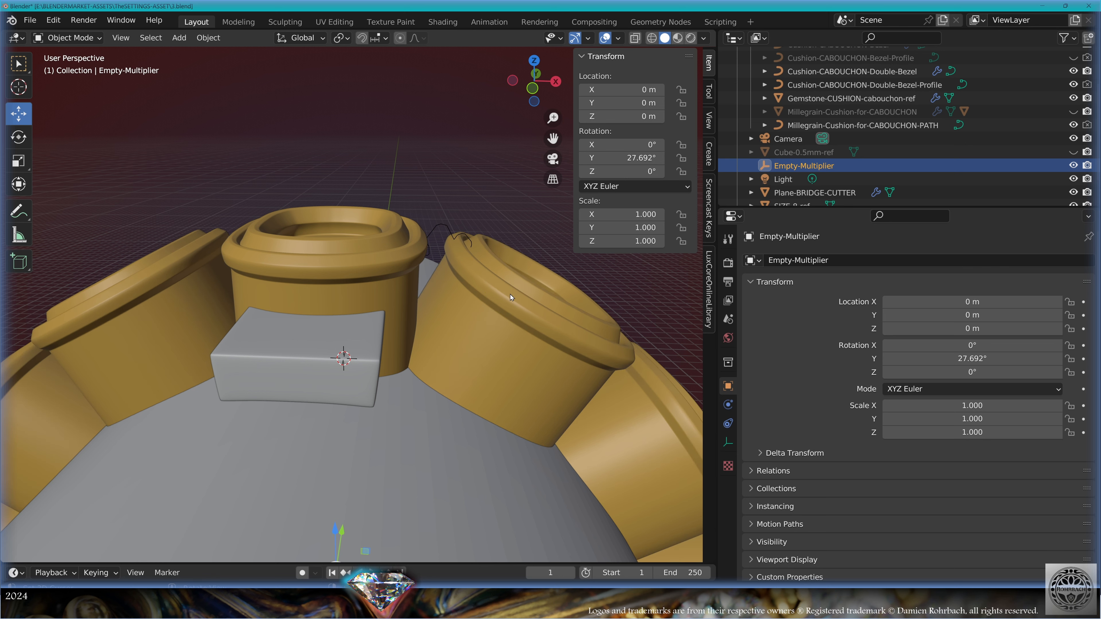
- Try a Y rotation of 360/15 degrees on Empty-Multiplier for tighter bezel spacing
click(640, 159)
text(36)
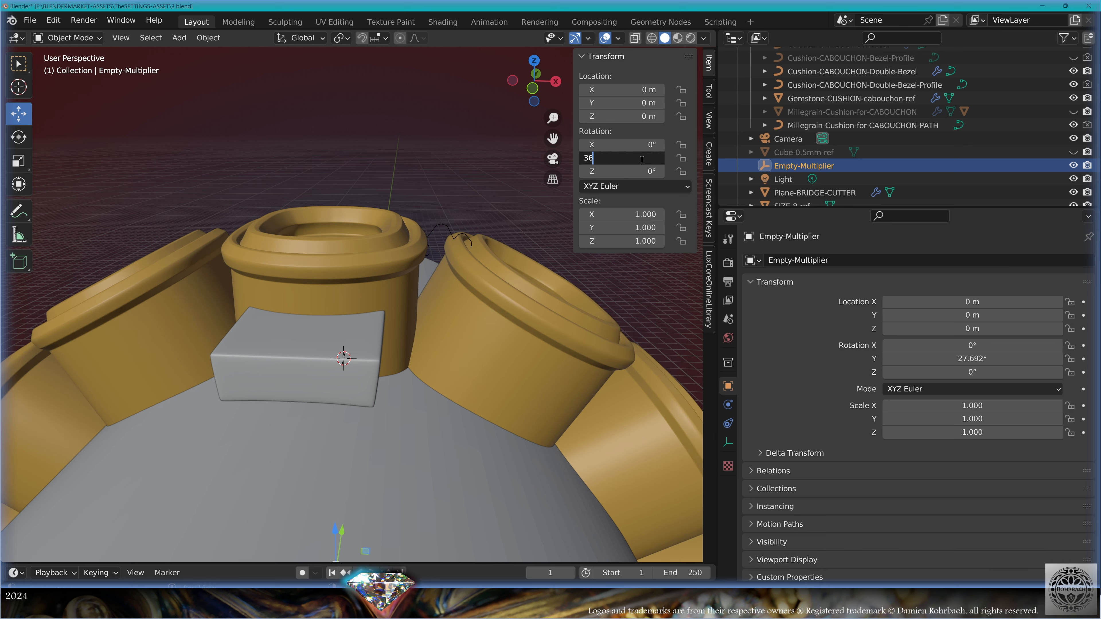
text(0/15)
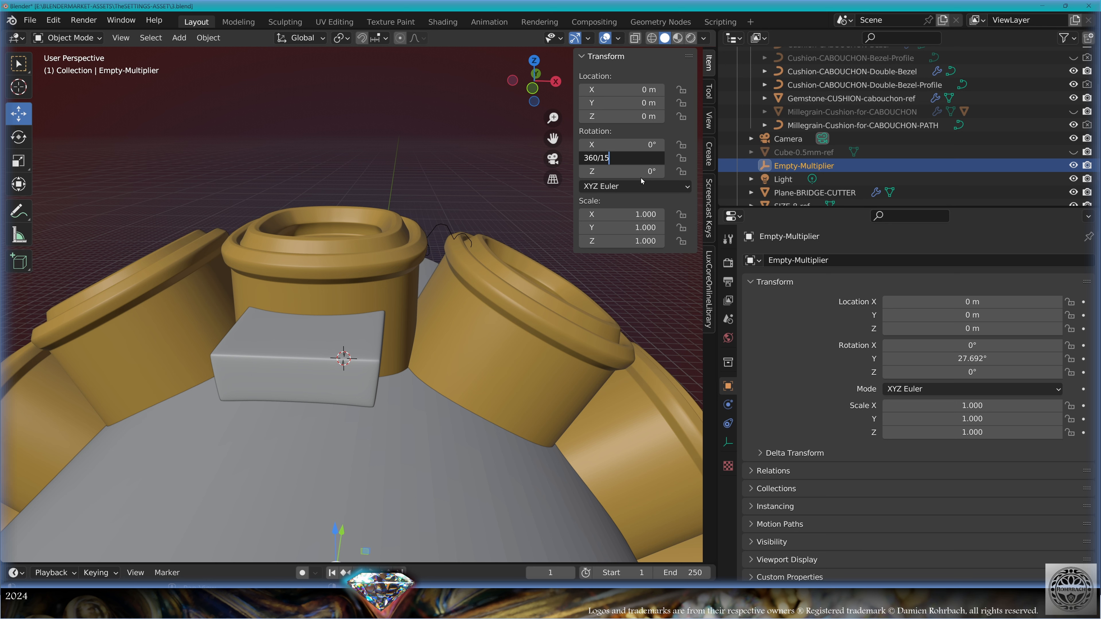
key(Return)
- Set the Y rotation of Empty-Multiplier to 360/14 degrees
click(634, 158)
text(360/)
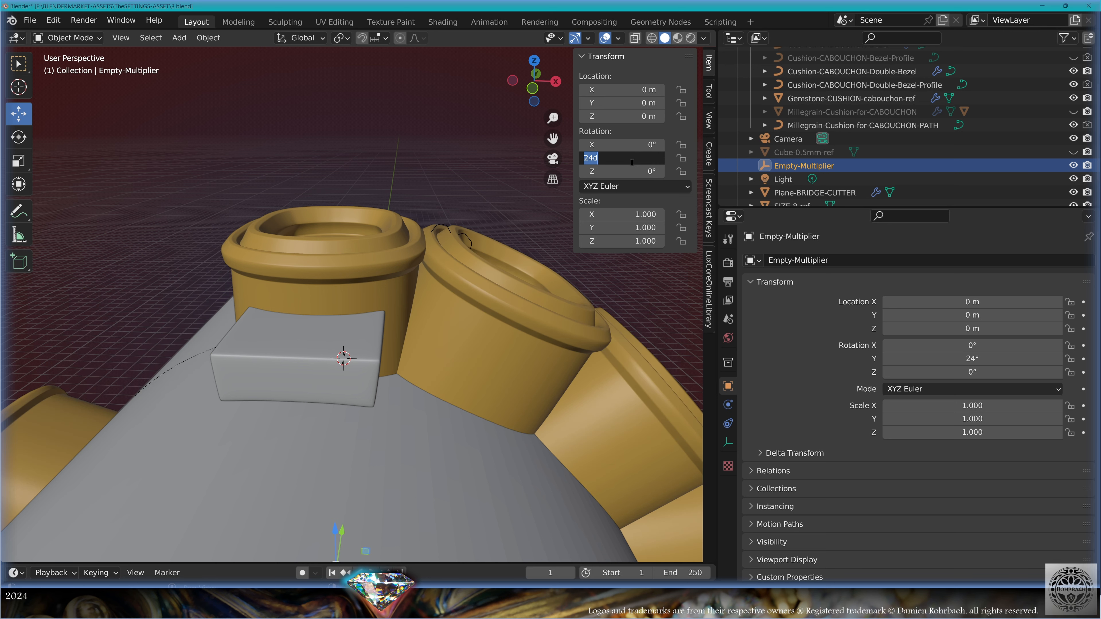
text(14)
key(Return)
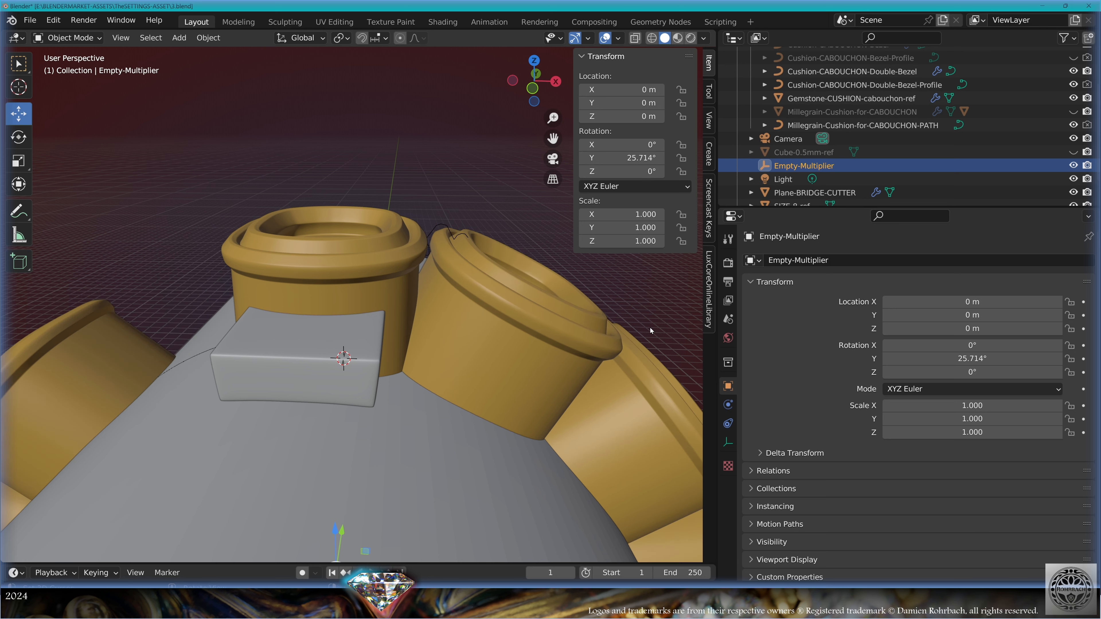
- Set the double bezel's array count to 14
scroll(866, 130, up, 2)
click(539, 304)
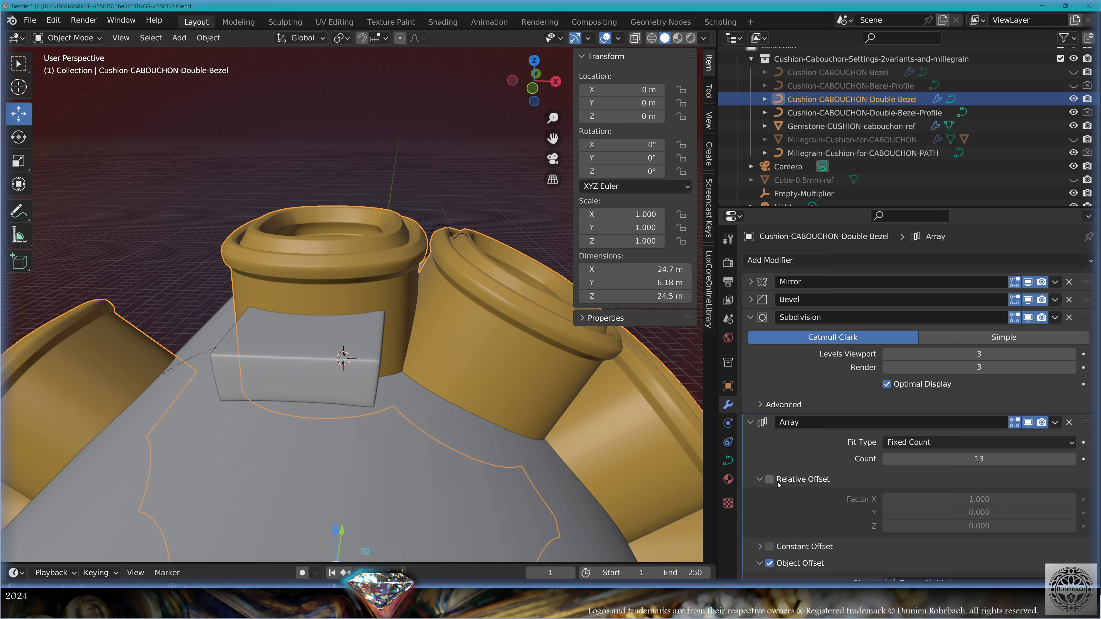
double_click(978, 458)
text(14)
key(Return)
- In Edit Mode, raise the cushion gemstone's mesh about 1.63 m along Z to seat it in the heightened bezel
middle_drag(327, 373, 341, 256)
click(341, 256)
key(Tab)
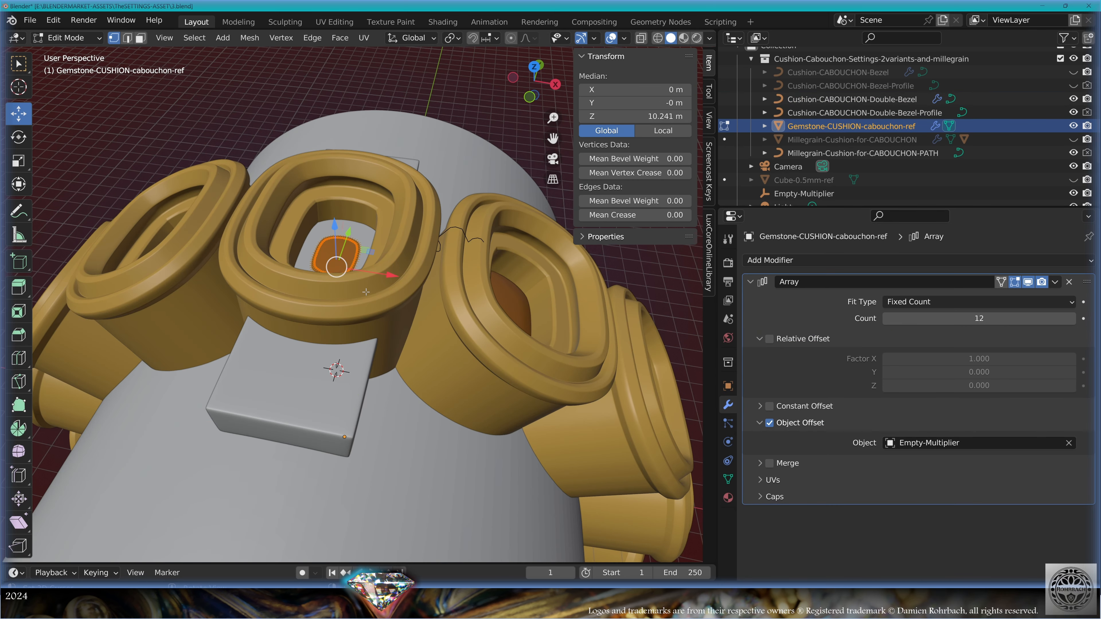
key(alt+z)
key(alt+z)
key(KP_1)
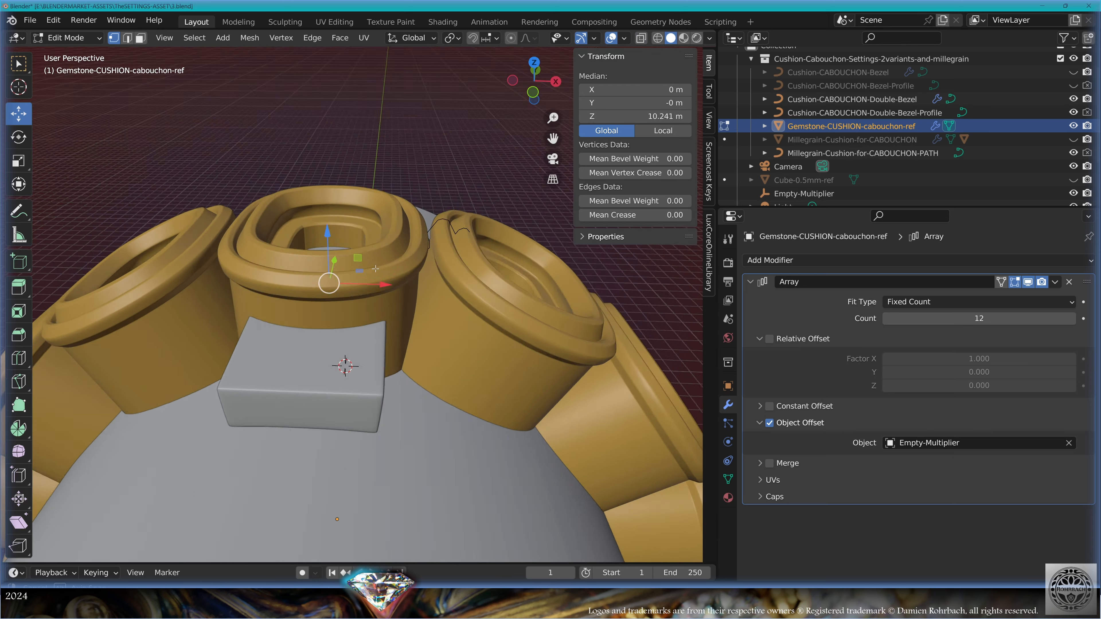
key(alt+z)
scroll(384, 321, up, 7)
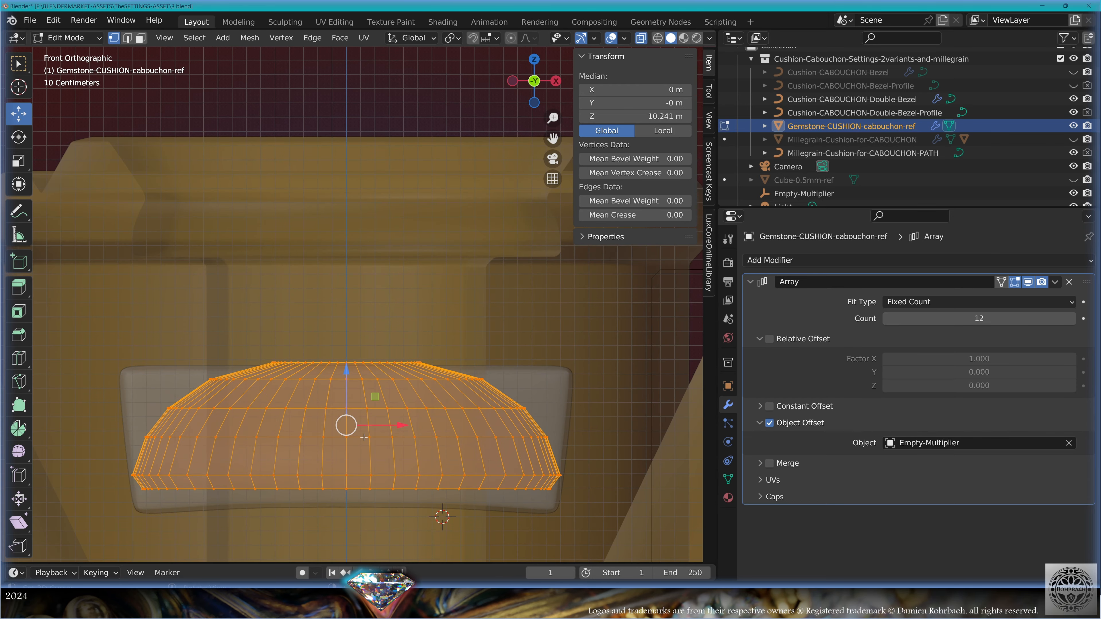
key(g)
key(z)
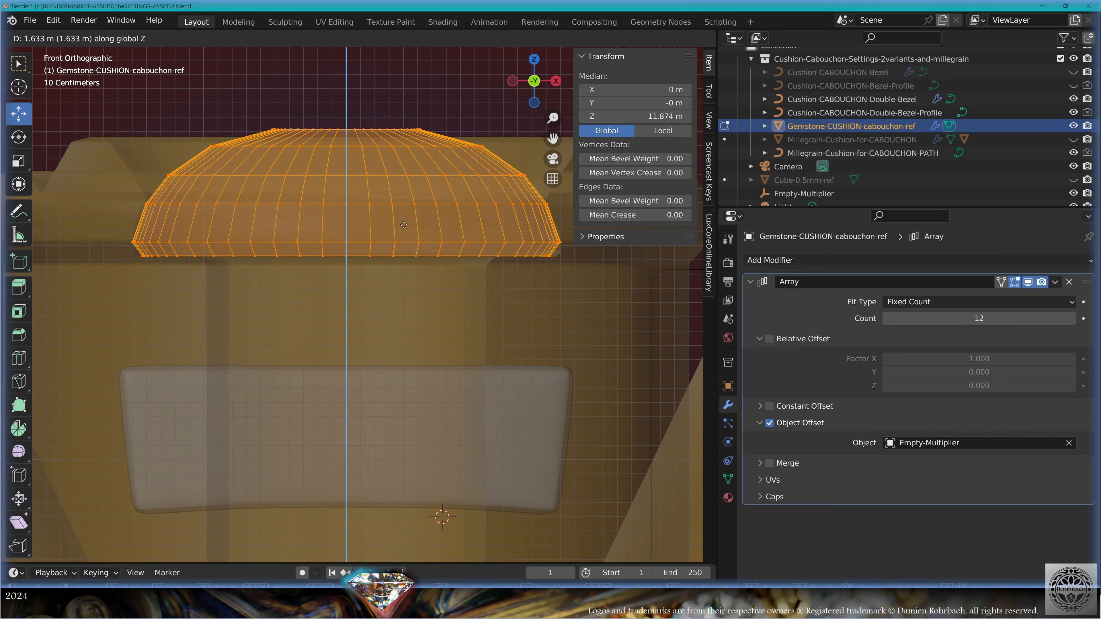
click(403, 225)
key(Tab)
- Save the file and set the cushion gemstone's array count to 14
scroll(368, 360, down, 6)
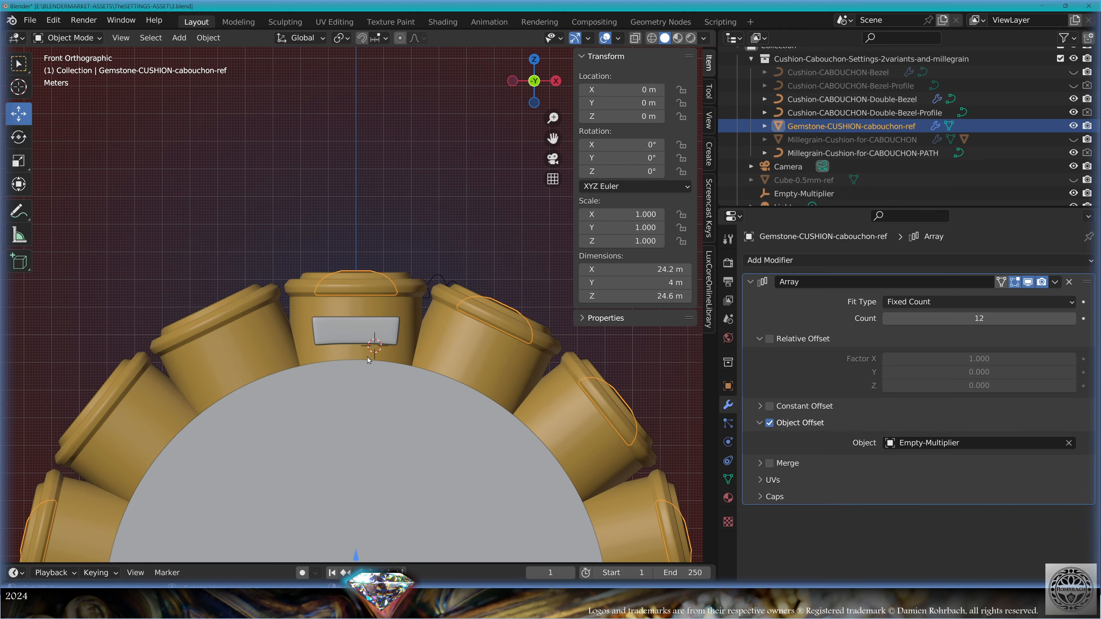
middle_drag(368, 360, 477, 282)
key(ctrl+s)
click(941, 318)
text(1.0)
text(4)
key(Return)
middle_drag(489, 368, 524, 317)
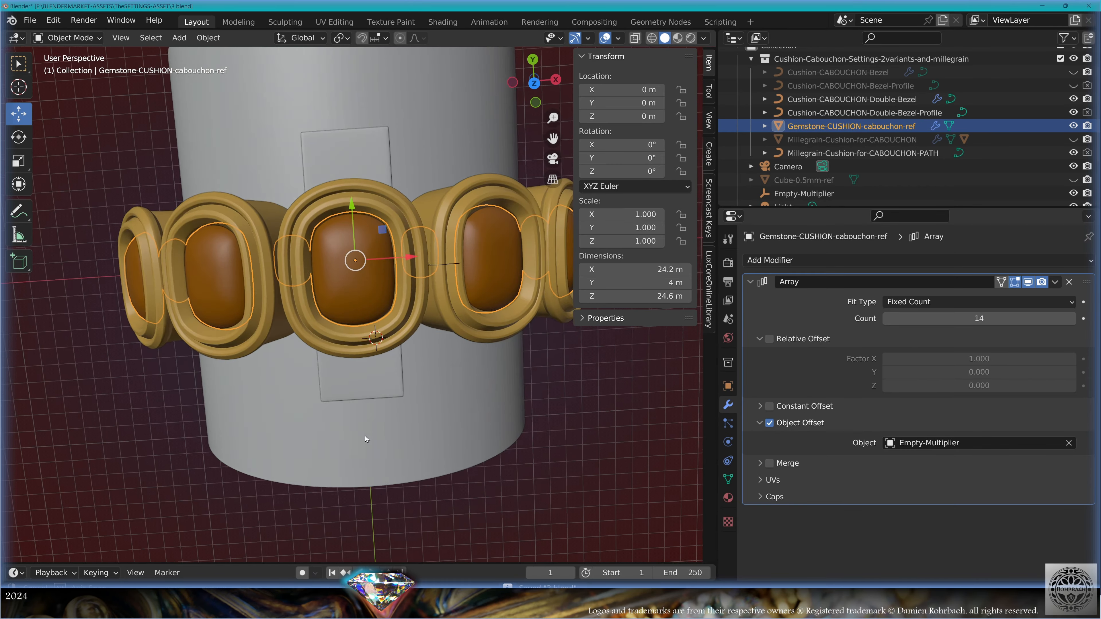
- Add an Array modifier to Plane-BRIDGE-CUTTER
click(559, 390)
middle_drag(441, 317, 392, 360)
click(323, 369)
middle_drag(475, 477, 507, 384)
click(776, 259)
click(803, 299)
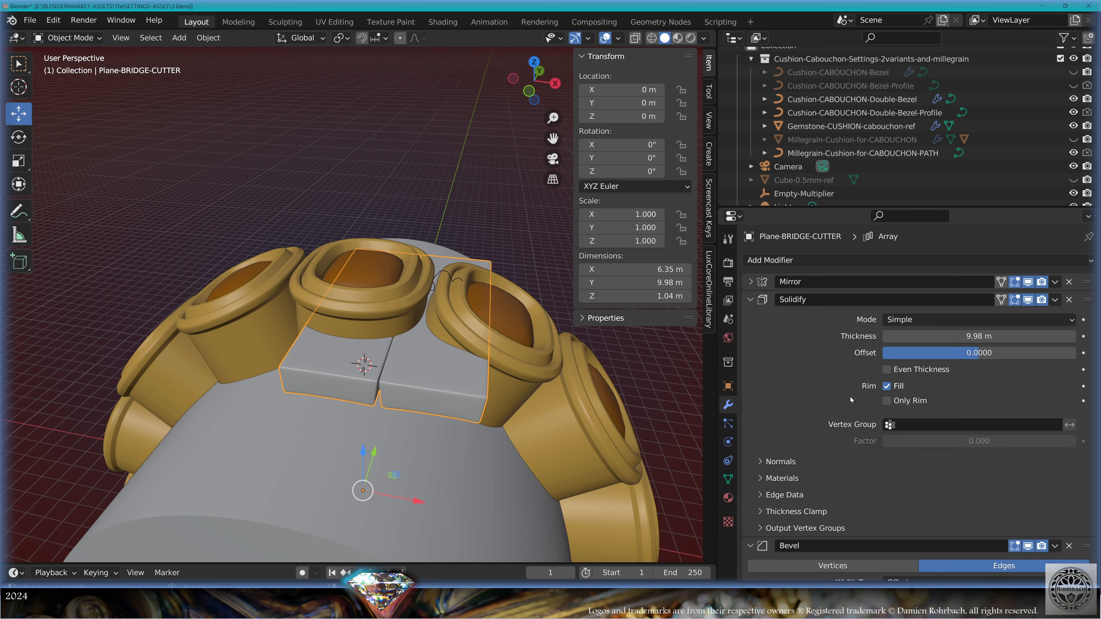
- Array Plane-BRIDGE-CUTTER 14 times using Empty-Multiplier as the object offset, with the relative offset disabled
scroll(784, 503, down, 4)
click(769, 522)
click(918, 540)
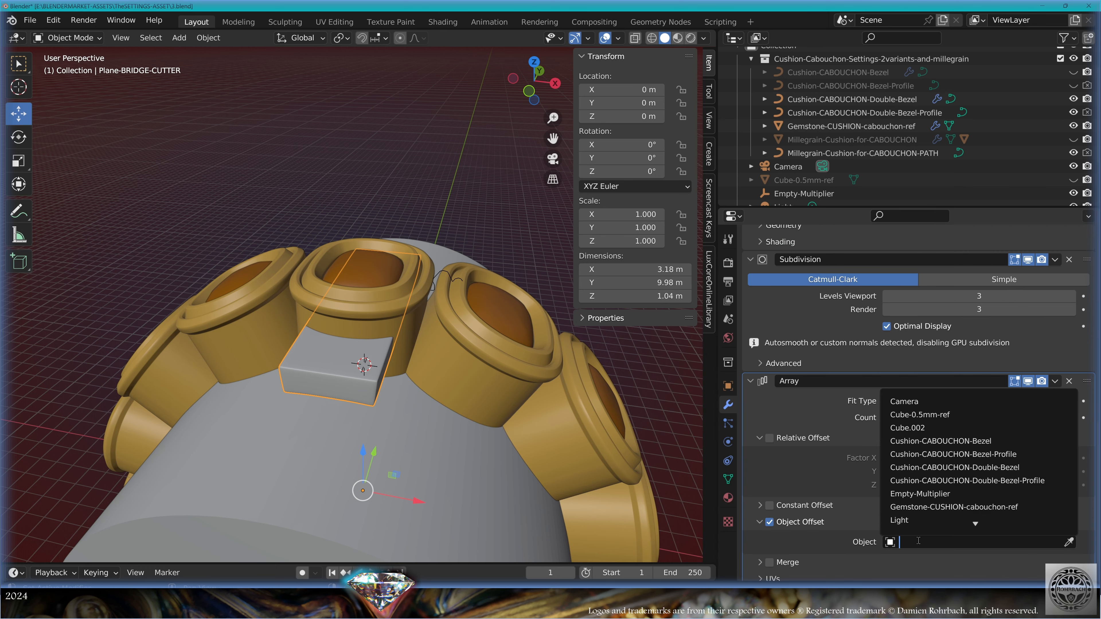
click(919, 493)
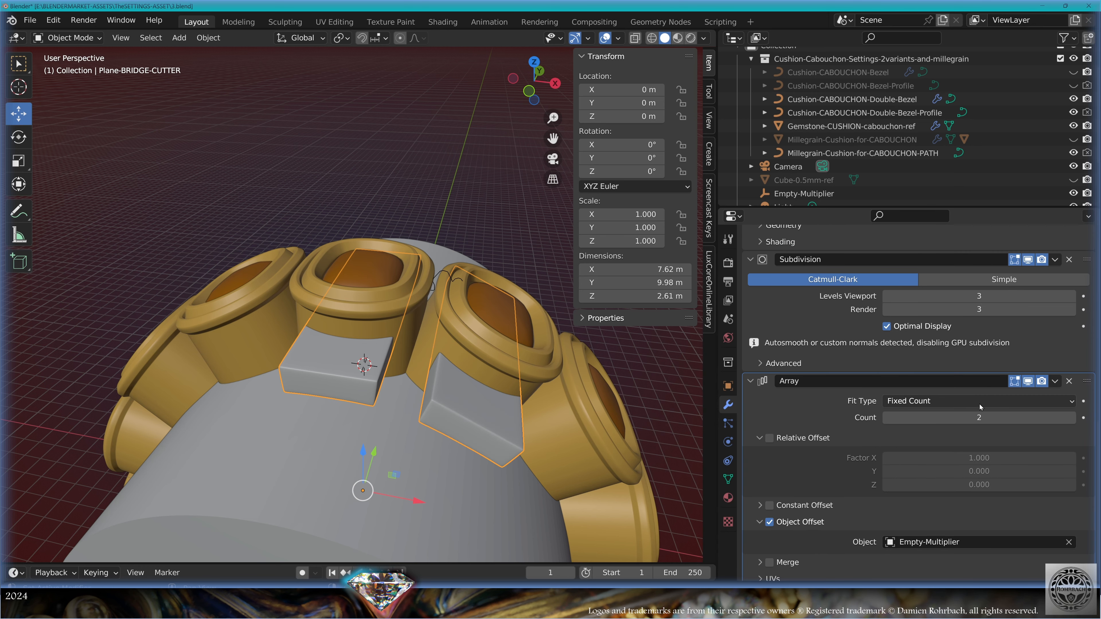
click(977, 418)
text(14)
key(Return)
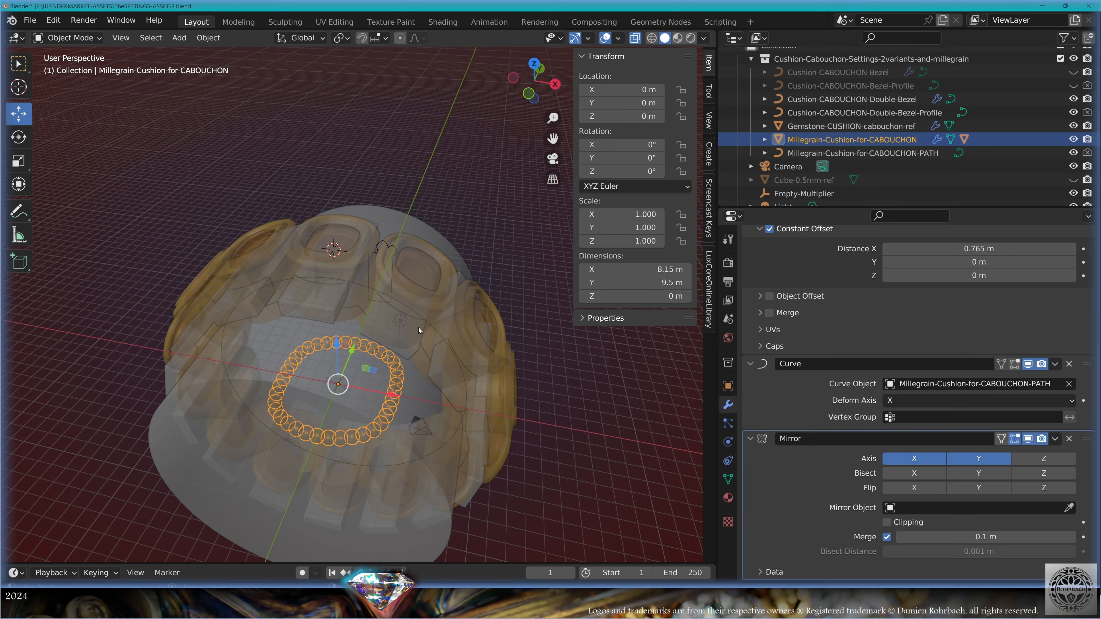
- Save the file and raise the cushion millegrain and its path about 11.591 m along Z to the top bezel
key(alt+z)
key(alt+z)
middle_drag(417, 328, 402, 318)
key(ctrl+s)
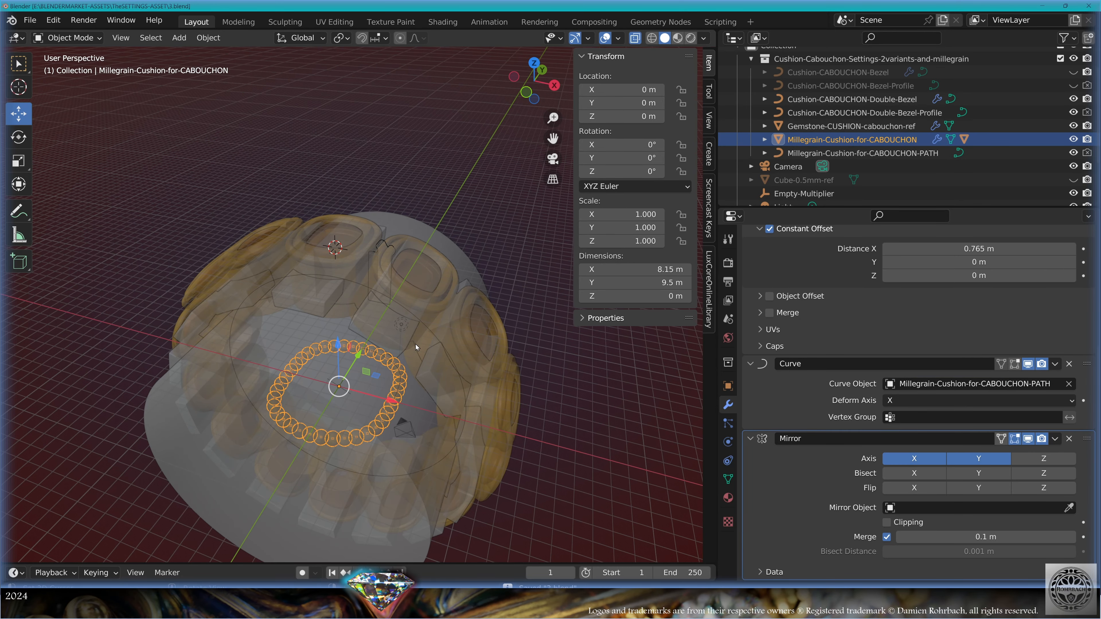
scroll(415, 344, up, 3)
key(alt+z)
key(alt+z)
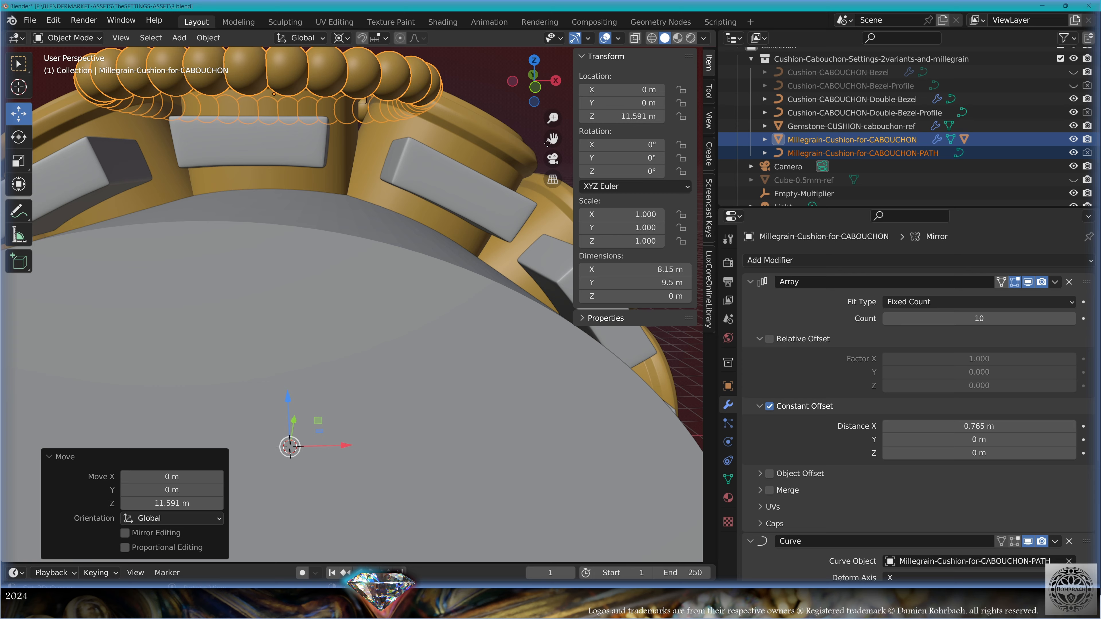
- In front view, lower the millegrain and its path about 0.402 m along Z
key(KP_1)
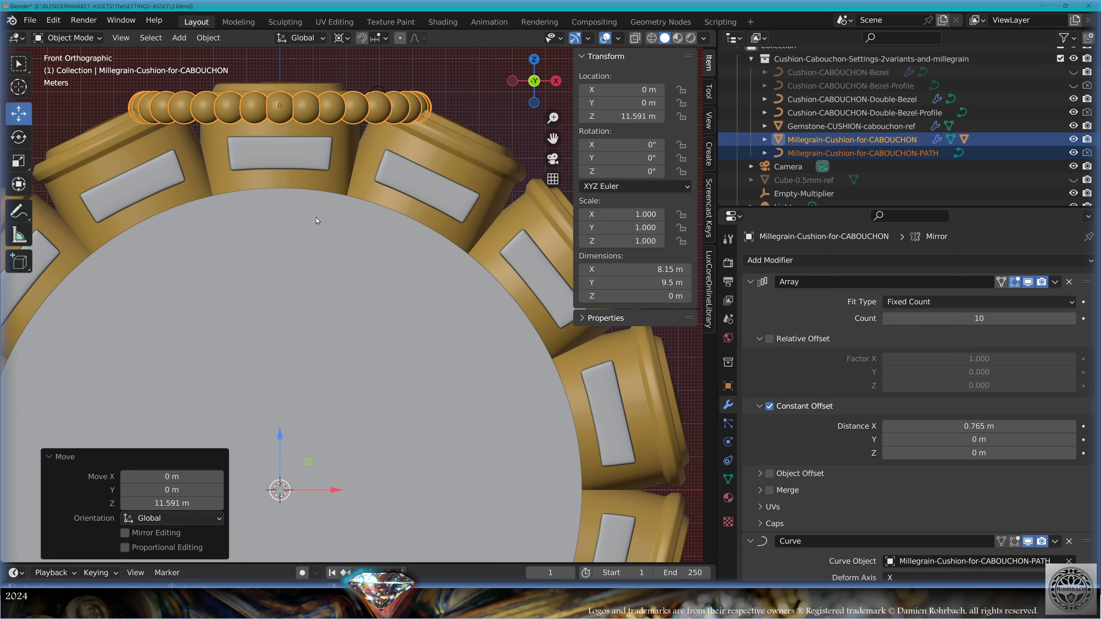
scroll(396, 314, up, 5)
click(396, 314)
scroll(396, 315, down, 7)
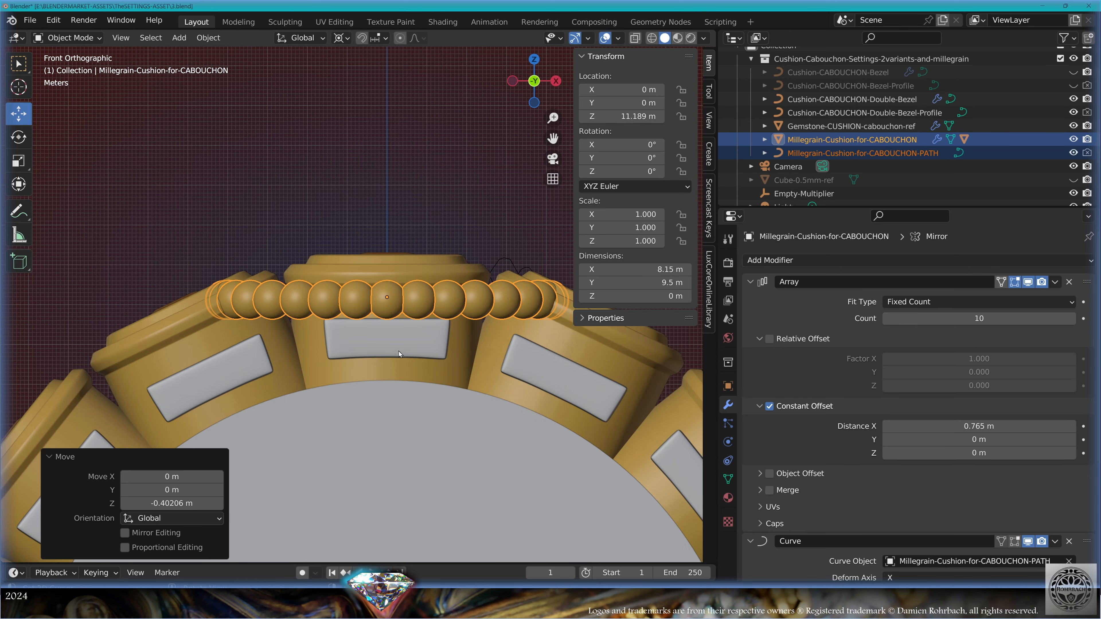
- Snap the 3D cursor to the origin of Millegrain-Cushion-for-CABOUCHON-PATH
middle_drag(395, 314, 372, 353)
click(825, 154)
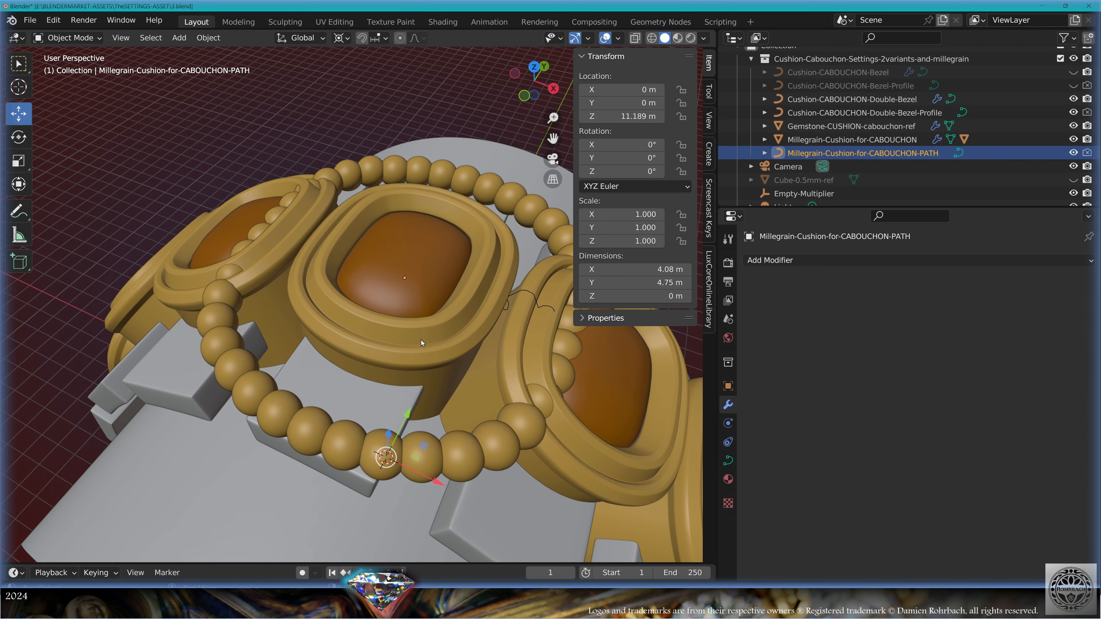
key(shift+s)
click(437, 417)
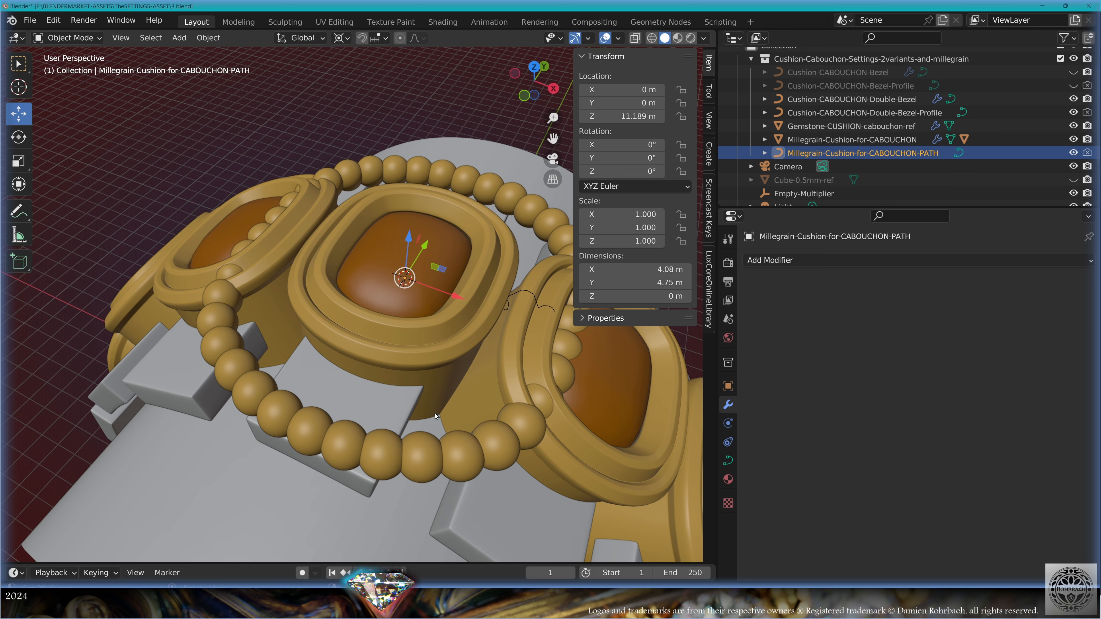
- In Edit Mode, scale all points of the millegrain path to about 0.666 around the 3D cursor
key(Tab)
key(KP_7)
key(a)
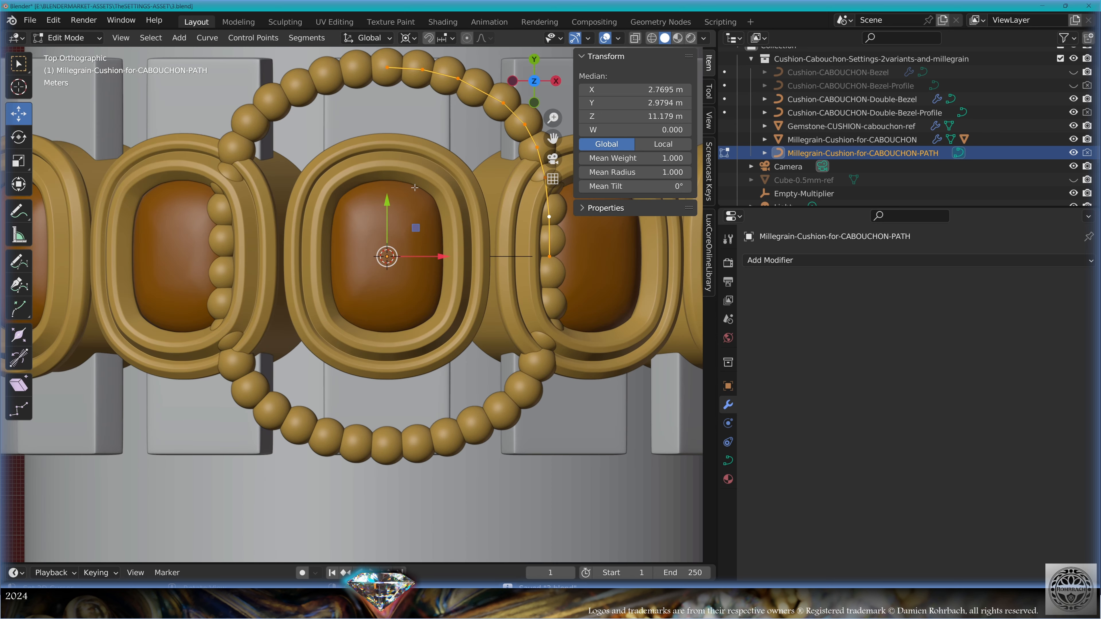
click(411, 39)
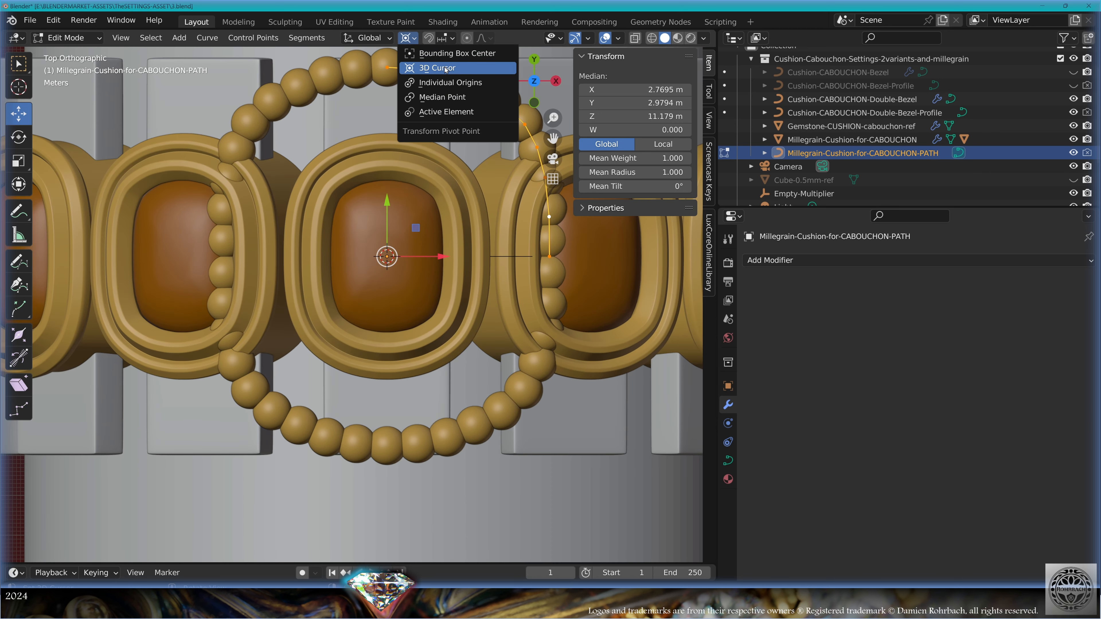
click(438, 69)
scroll(452, 200, up, 1)
shift+middle_drag(452, 200, 419, 287)
key(s)
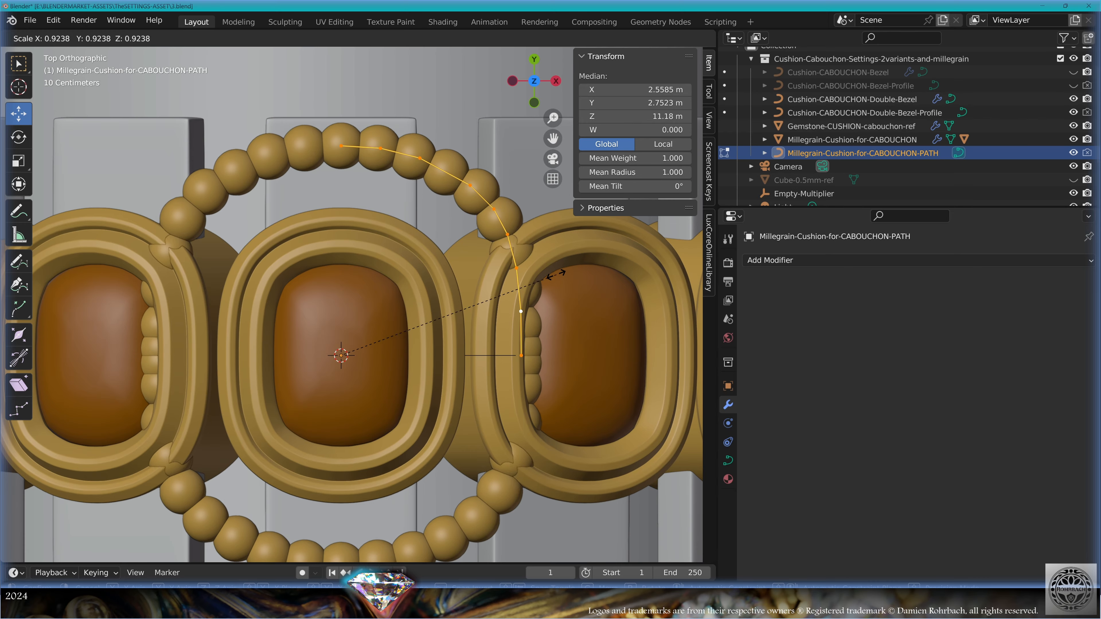
click(494, 293)
middle_drag(479, 323, 531, 216)
- Scale the path's points by about 0.956 more to tighten the beads around the bezel, and return to Object Mode
key(s)
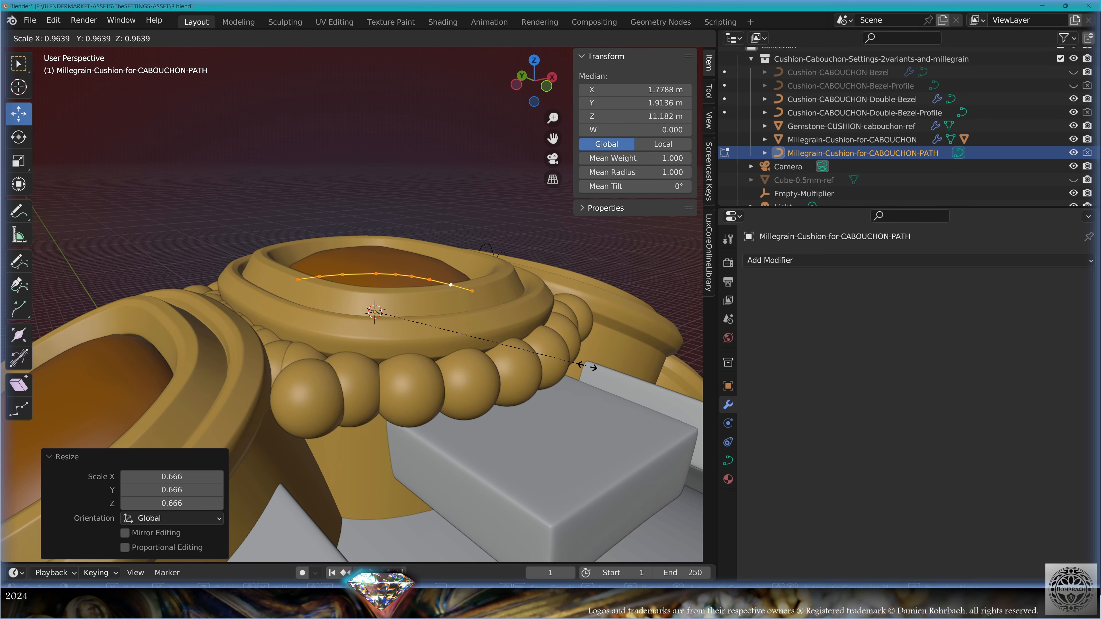
click(584, 365)
scroll(583, 350, down, 2)
middle_drag(583, 350, 426, 308)
scroll(452, 428, up, 1)
scroll(456, 414, up, 2)
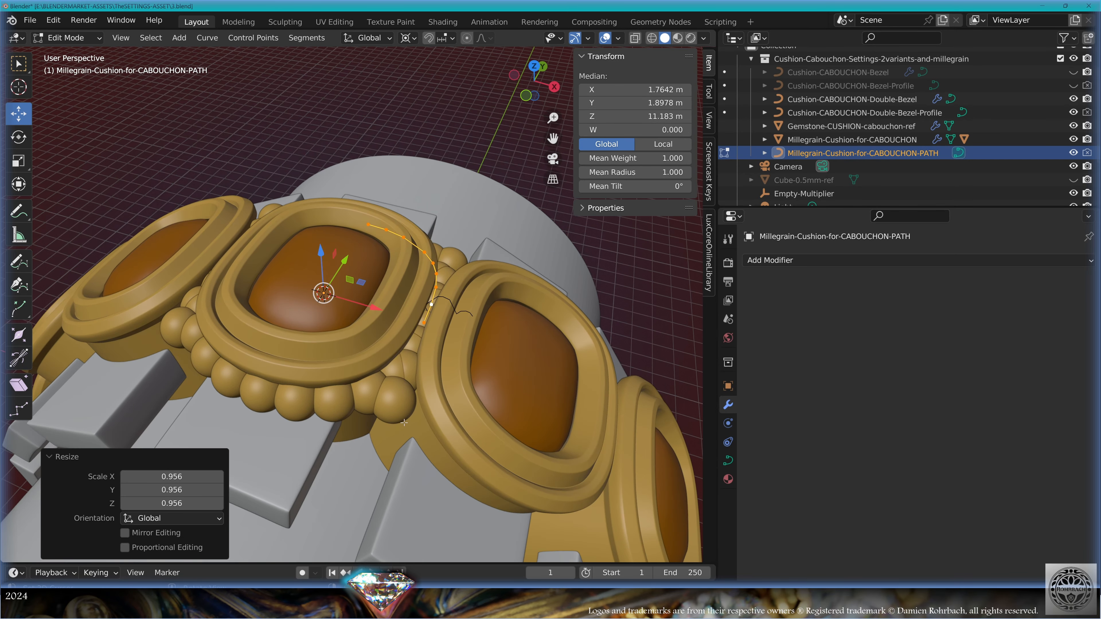
key(Tab)
- Reduce the array count of Millegrain-Cushion-for-CABOUCHON to 7
middle_drag(359, 405, 432, 412)
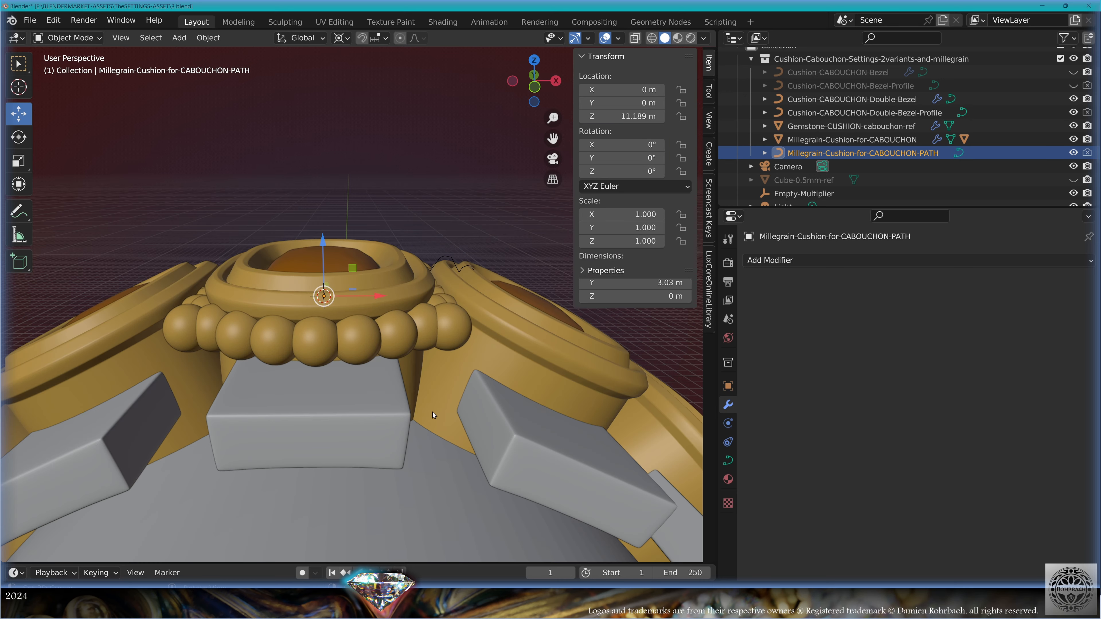
click(433, 322)
middle_drag(527, 533, 529, 416)
click(886, 318)
click(887, 318)
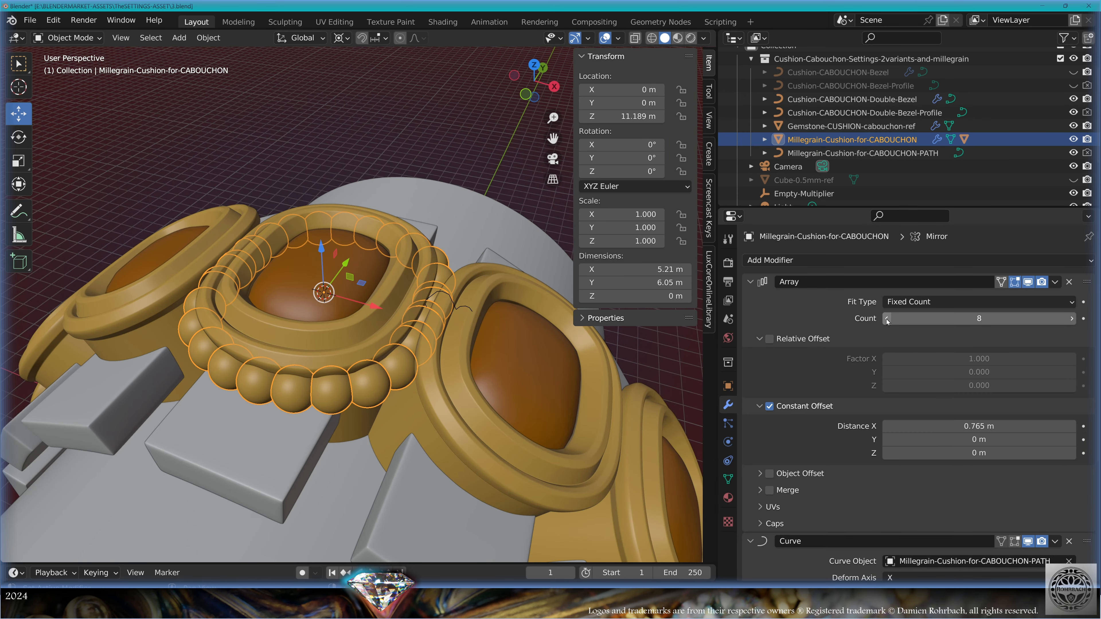
click(887, 318)
click(887, 318)
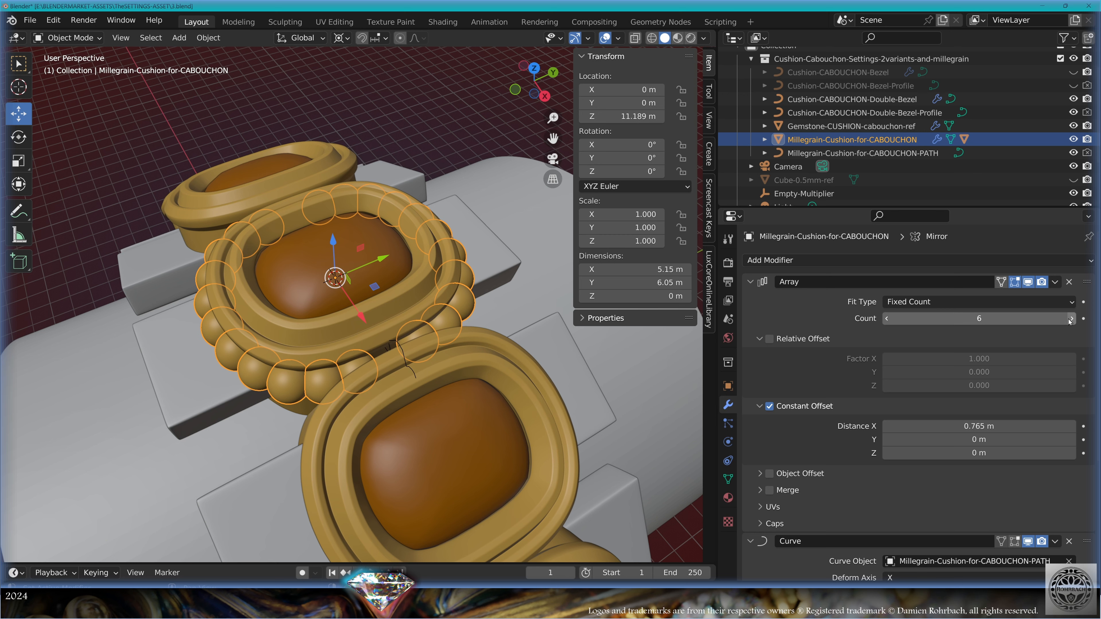
click(1072, 318)
middle_drag(661, 483, 680, 485)
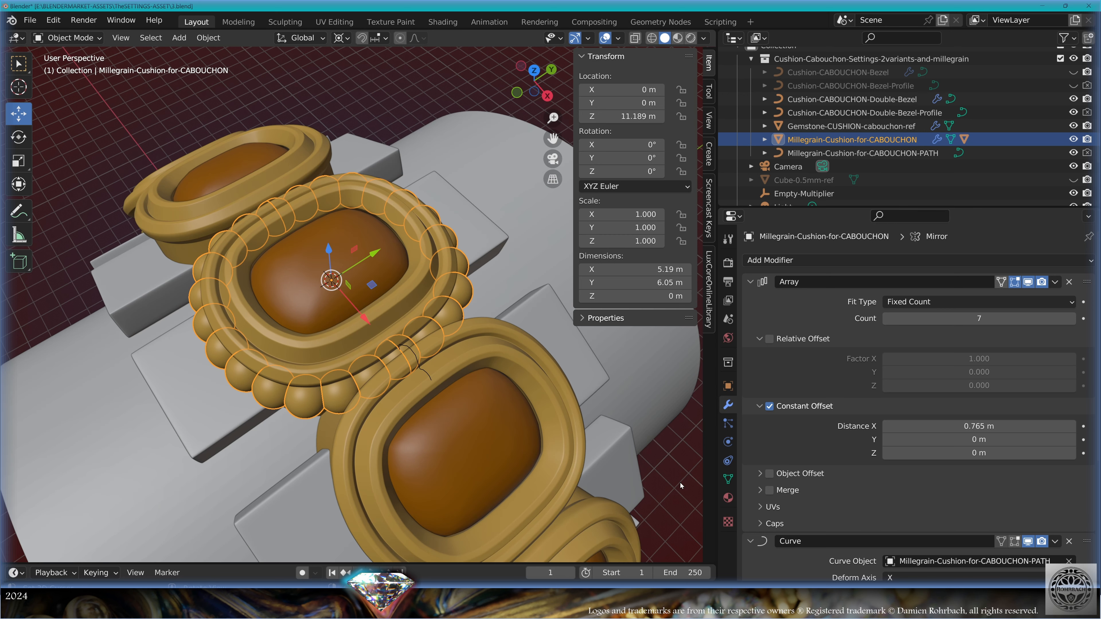
- Set the millegrain array's constant offset X distance to 0.766 m
click(958, 427)
drag(927, 427, 905, 418)
text(6)
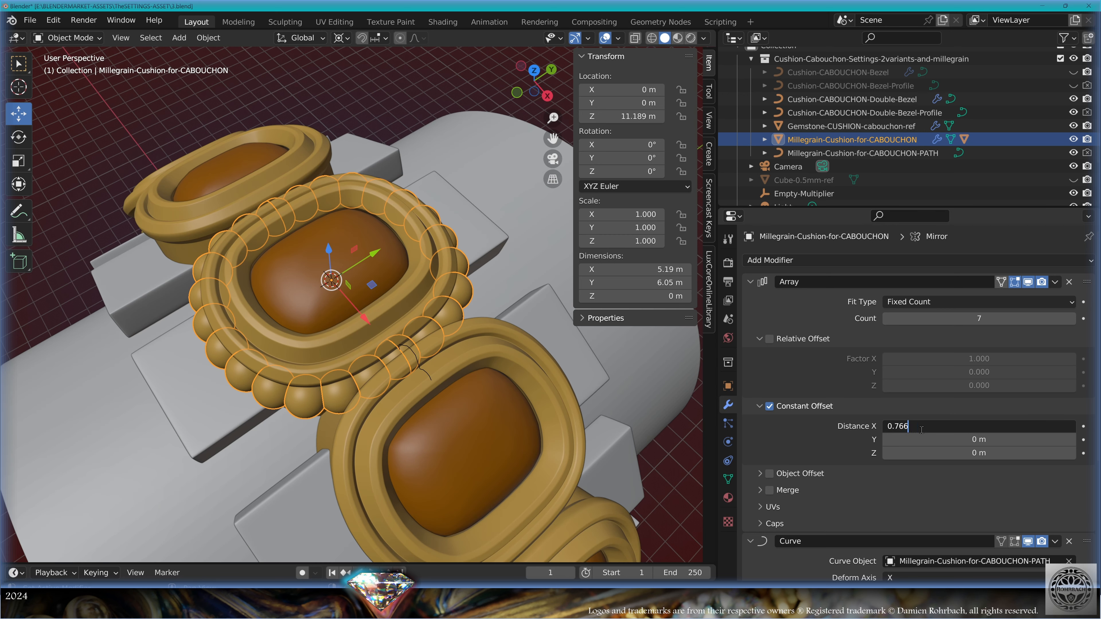
key(Return)
middle_drag(358, 461, 417, 434)
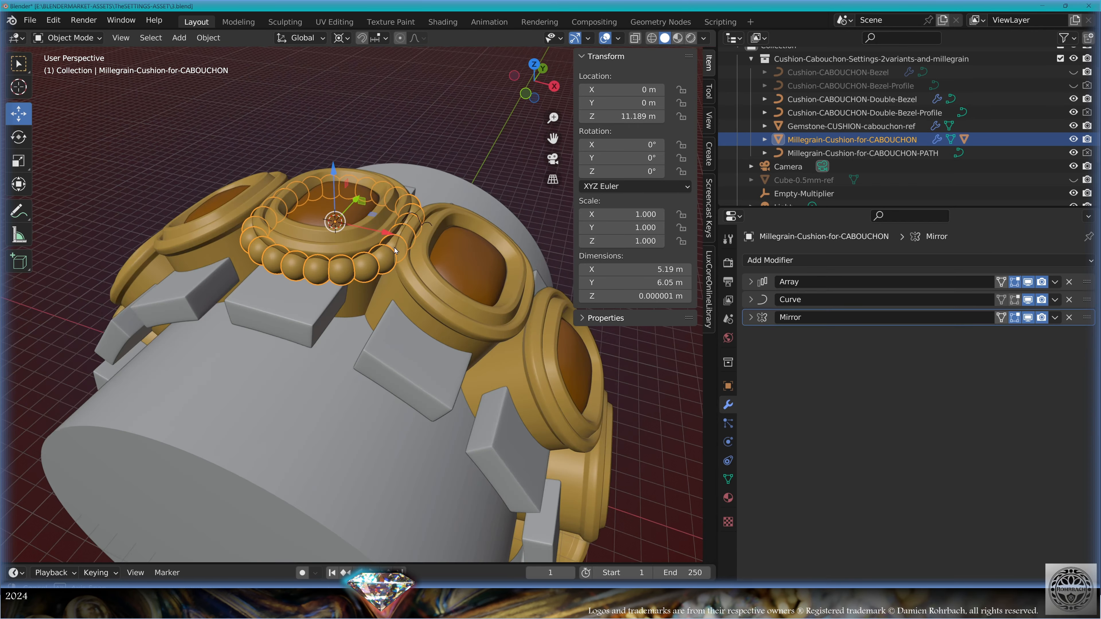
- Try to apply the location transform of Millegrain-Cushion-for-CABOUCHON
scroll(376, 245, up, 4)
middle_drag(376, 248, 397, 309)
scroll(378, 191, down, 3)
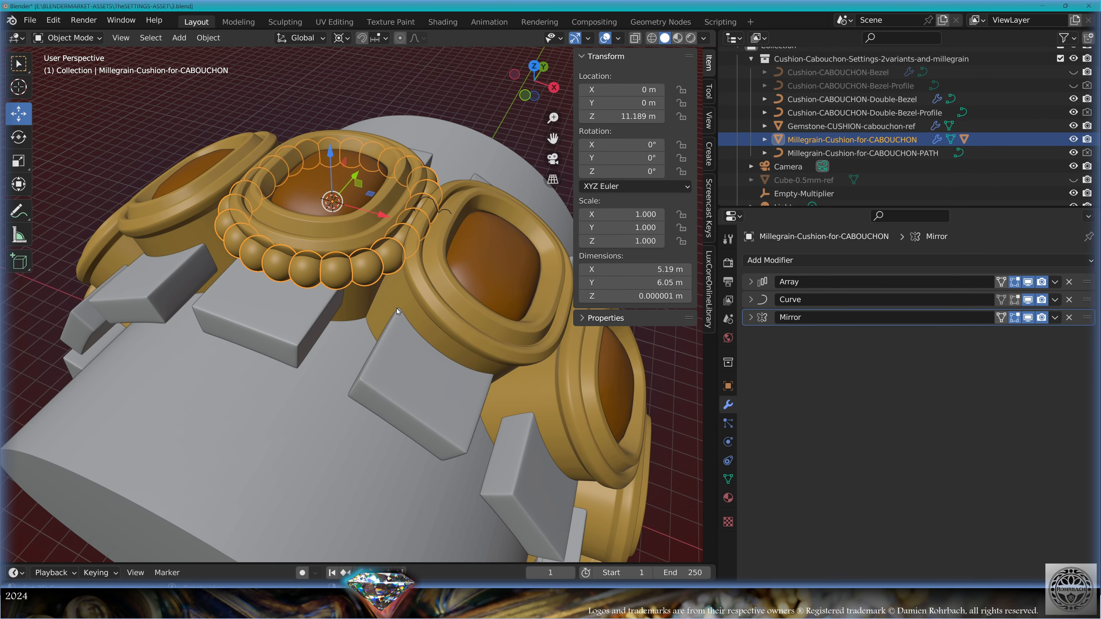
middle_drag(365, 380, 378, 381)
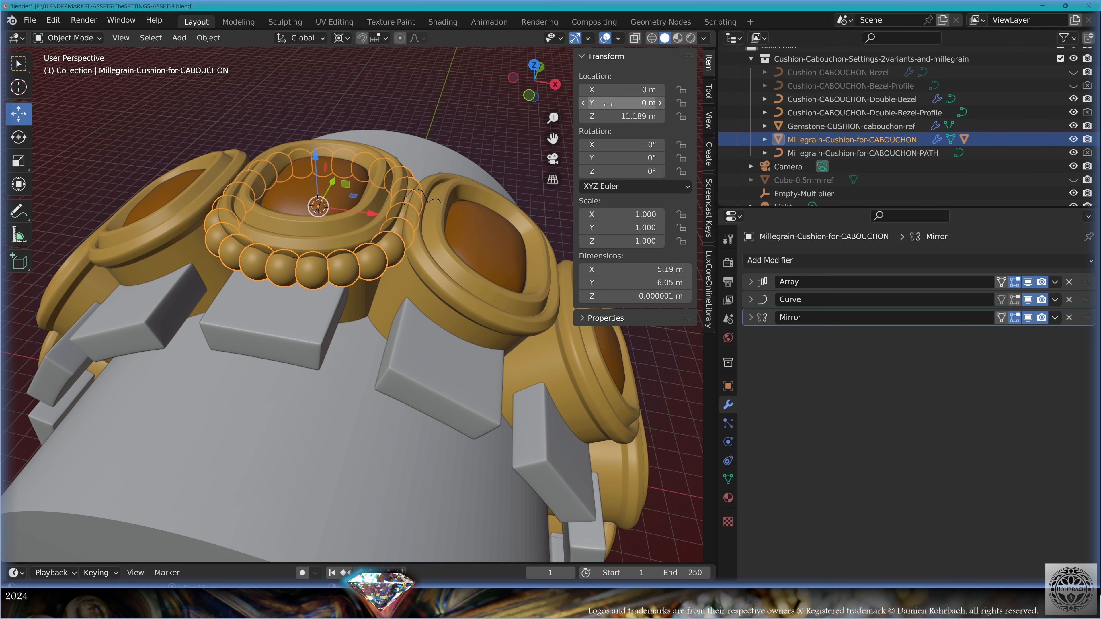
scroll(326, 287, down, 2)
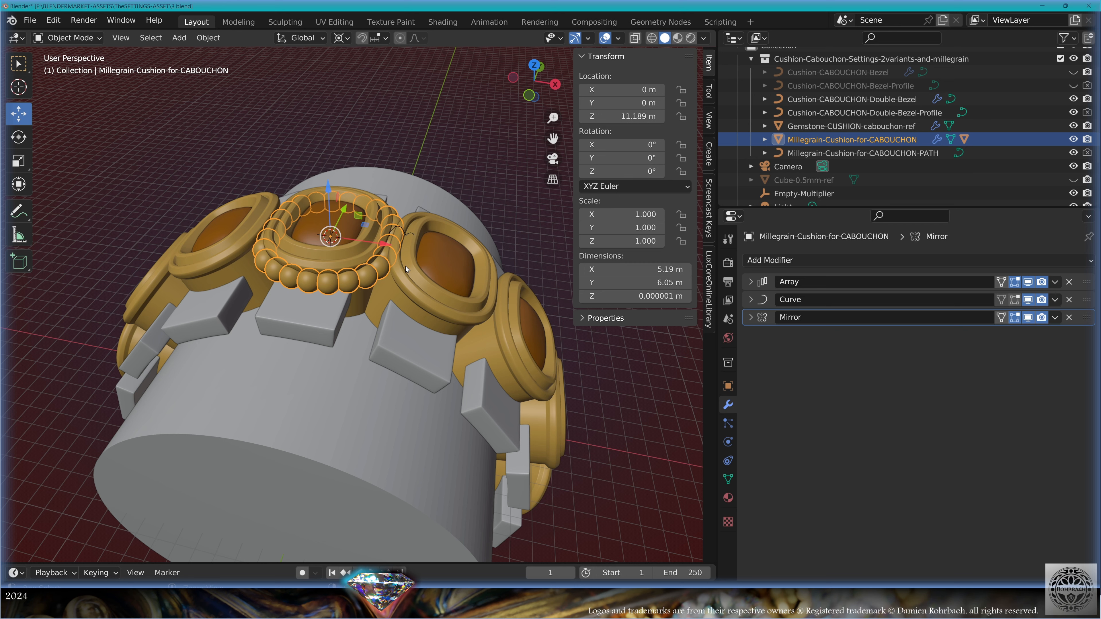
key(ctrl+a)
click(406, 267)
scroll(395, 277, down, 4)
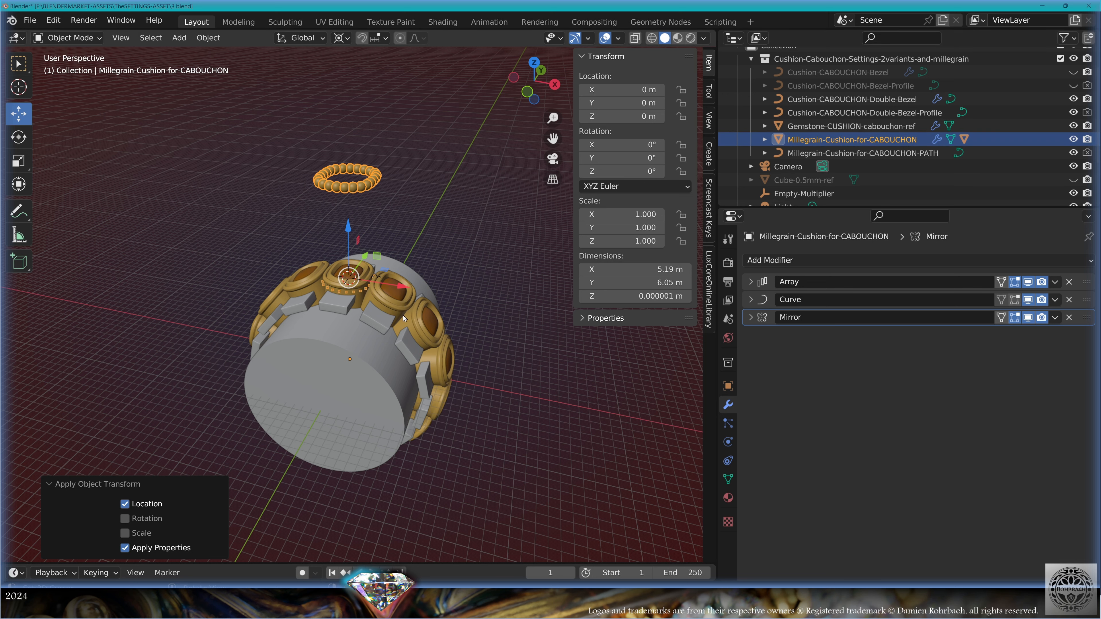
key(ctrl+z)
scroll(419, 277, up, 3)
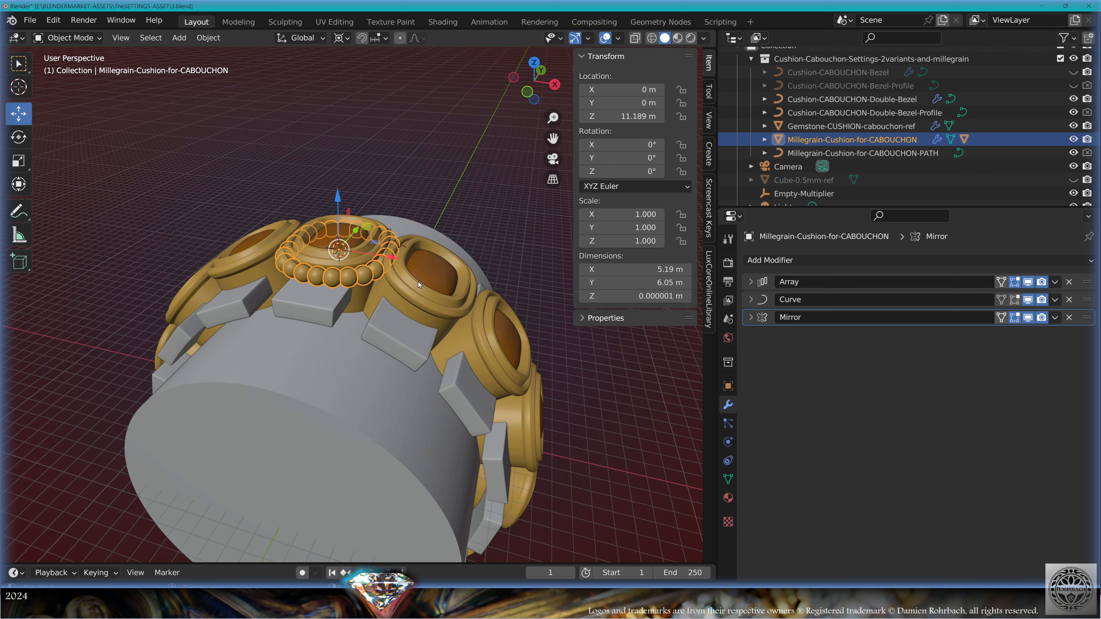
scroll(462, 388, up, 5)
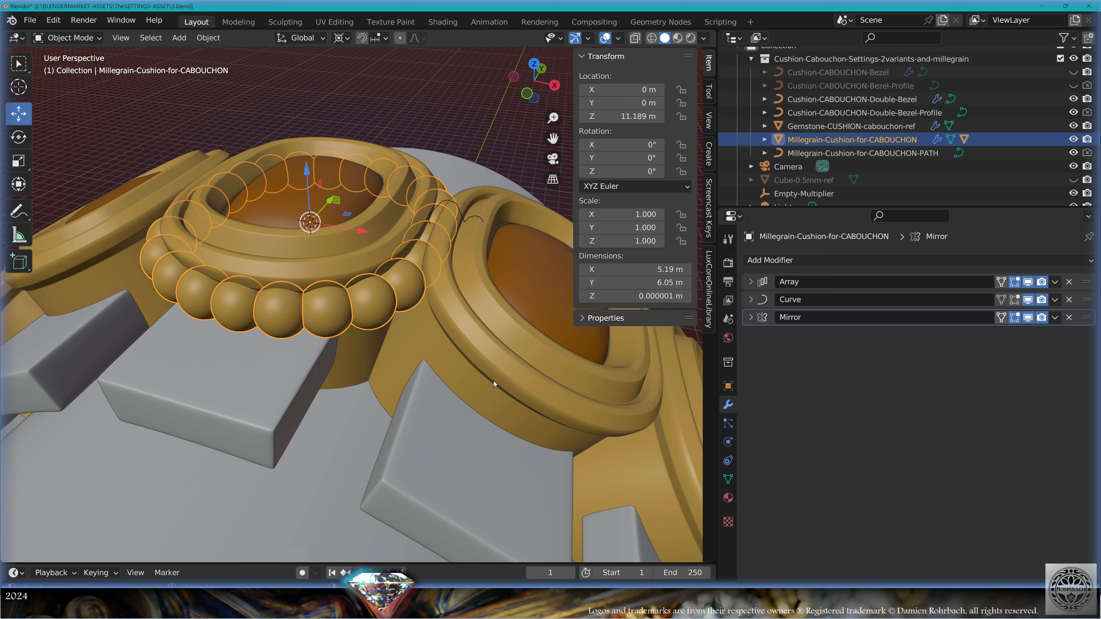
- Make the millegrain's instances real so that each bead is a separate sphere object
key(ctrl+a)
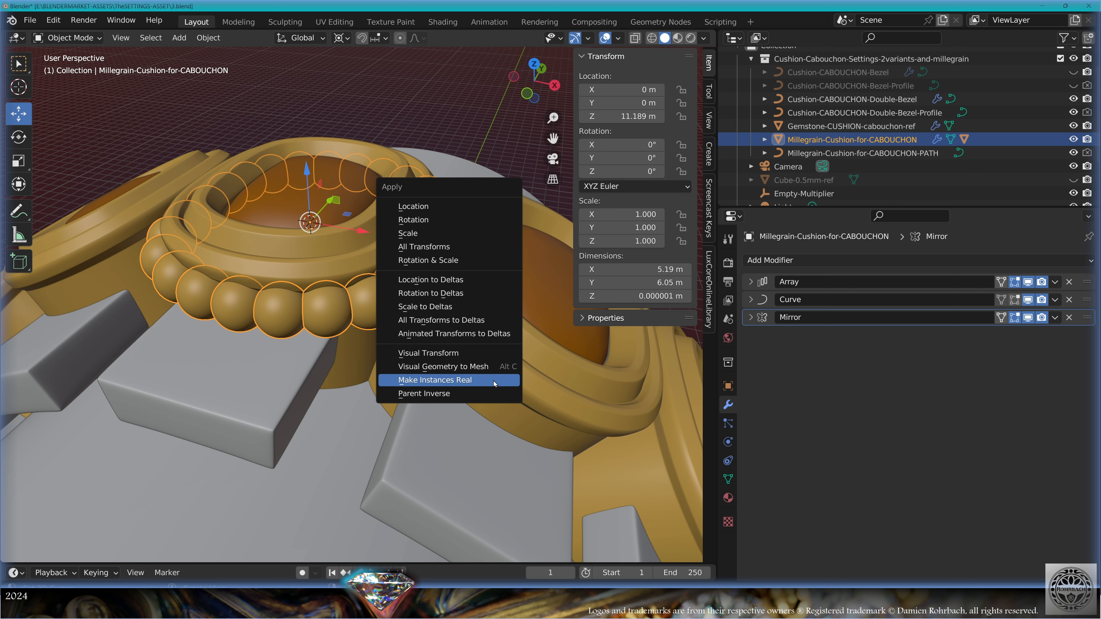
click(417, 379)
middle_drag(879, 166, 877, 108)
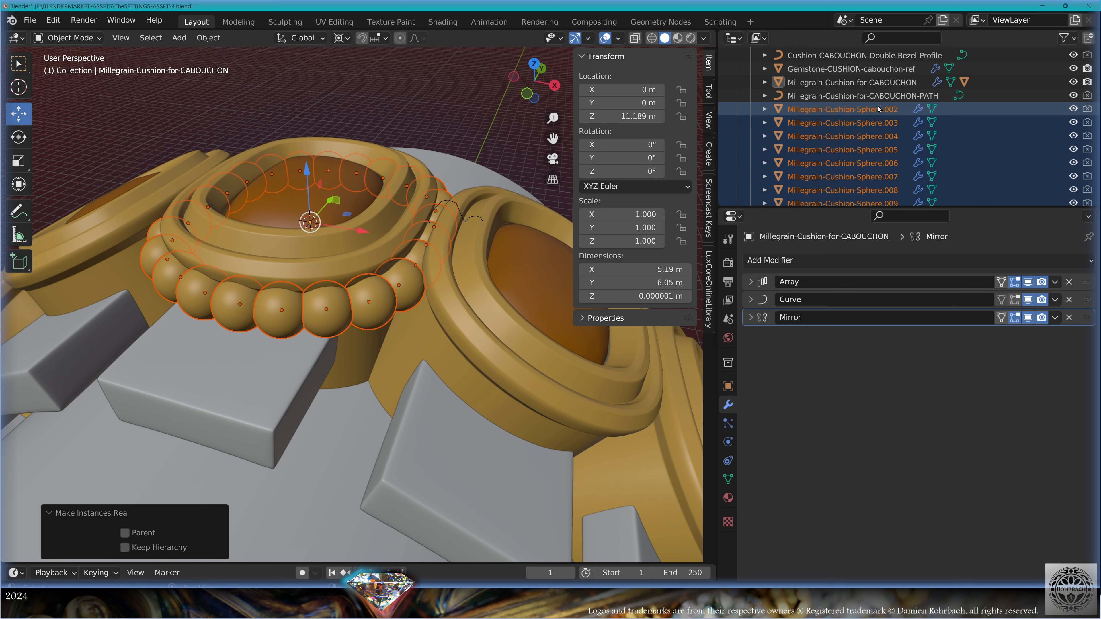
- Select Millegrain-Cushion-Sphere.002 through Millegrain-Cushion-Sphere.025 and isolate them in local view
click(878, 108)
middle_drag(901, 163, 842, 59)
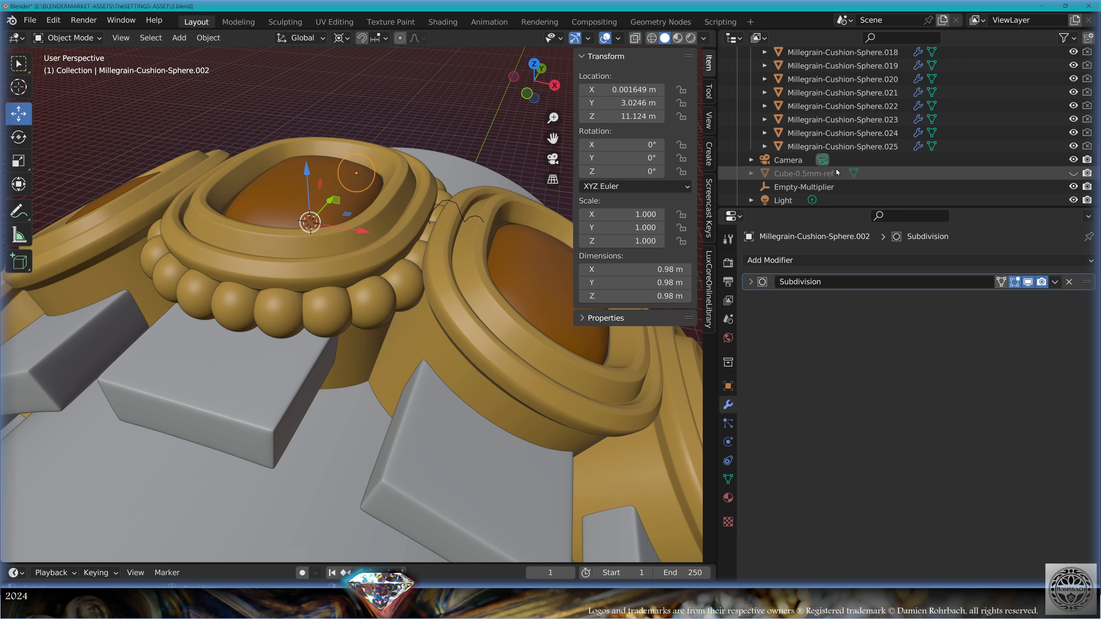
shift+click(866, 147)
middle_drag(358, 256, 351, 322)
key(KP_Divide)
middle_drag(399, 381, 429, 352)
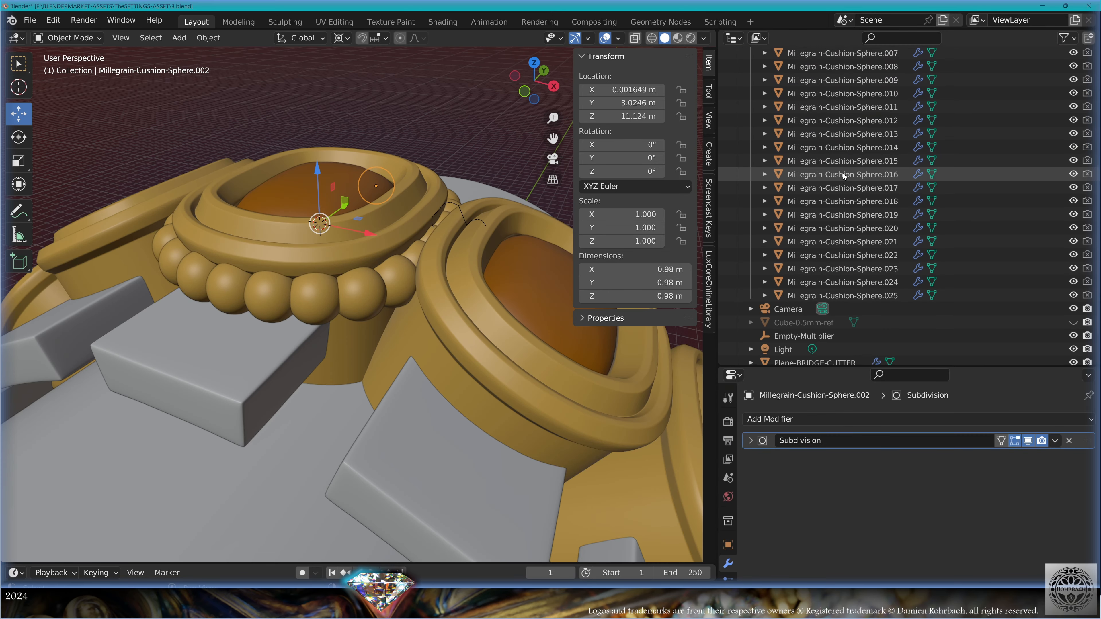
scroll(842, 174, down, 1)
scroll(868, 257, down, 3)
shift+click(869, 241)
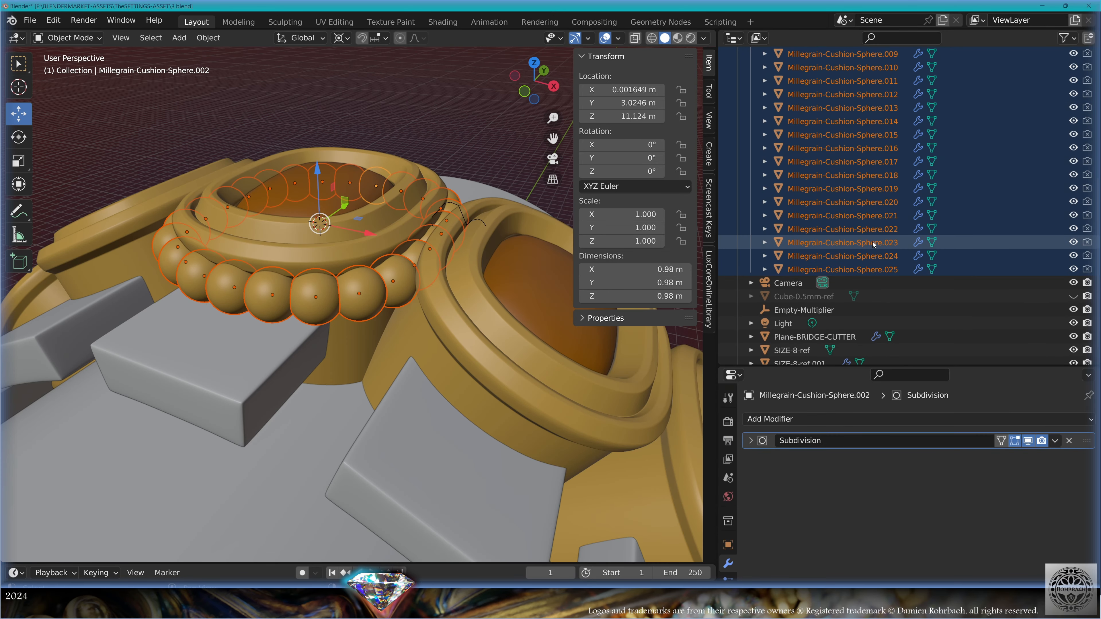
key(KP_Divide)
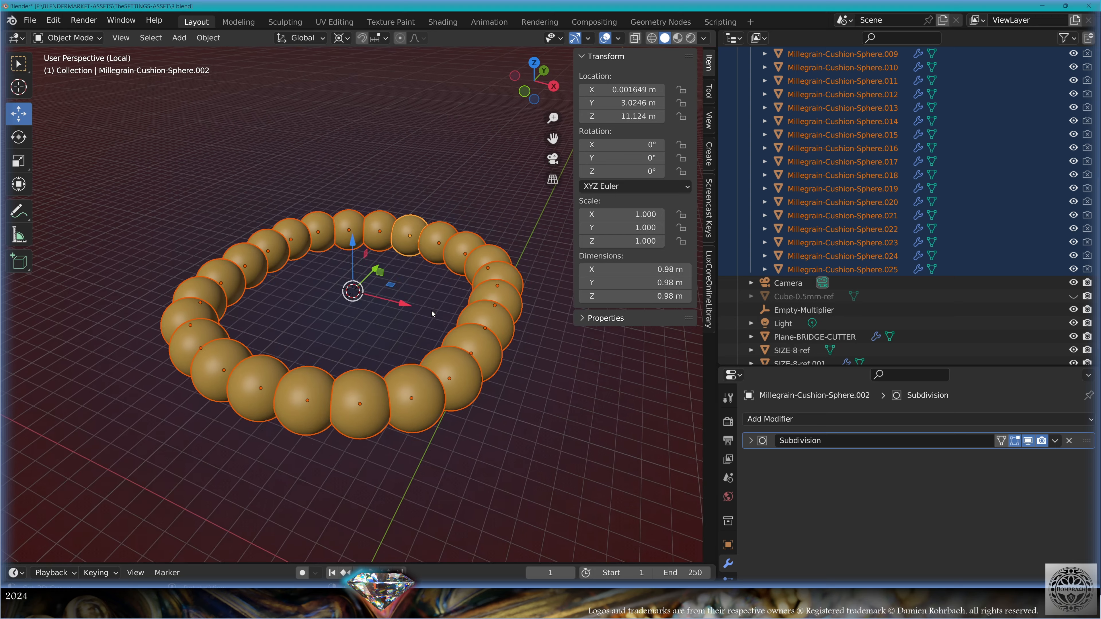
middle_drag(432, 310, 450, 327)
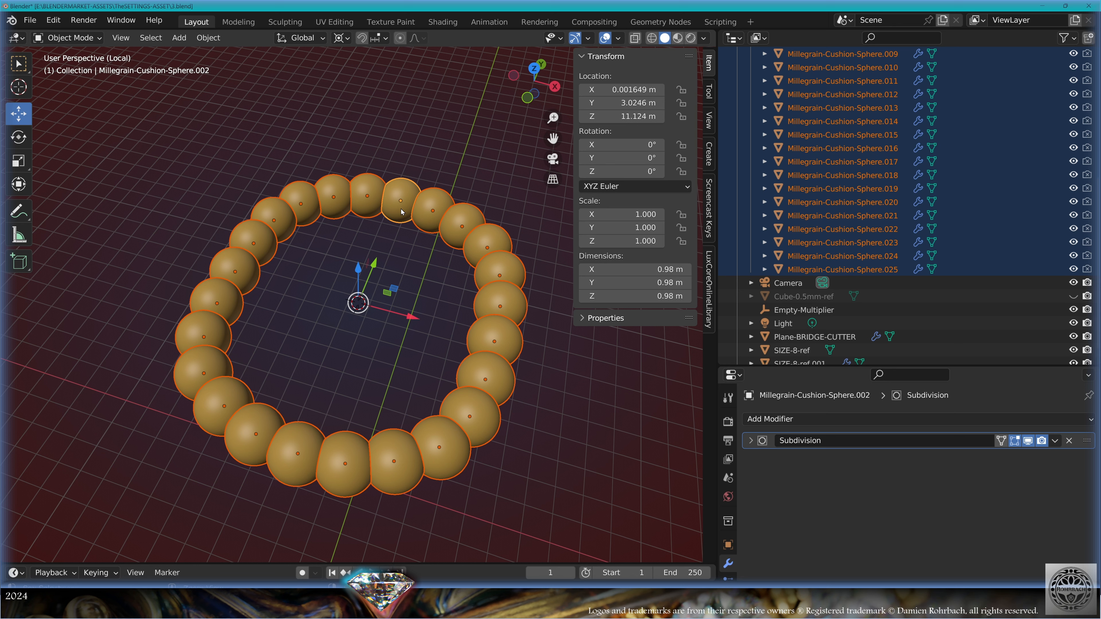
- Join the selected millegrain spheres into one object and rename it Millegrain-Cushion-for-the-ring
key(ctrl+j)
key(F2)
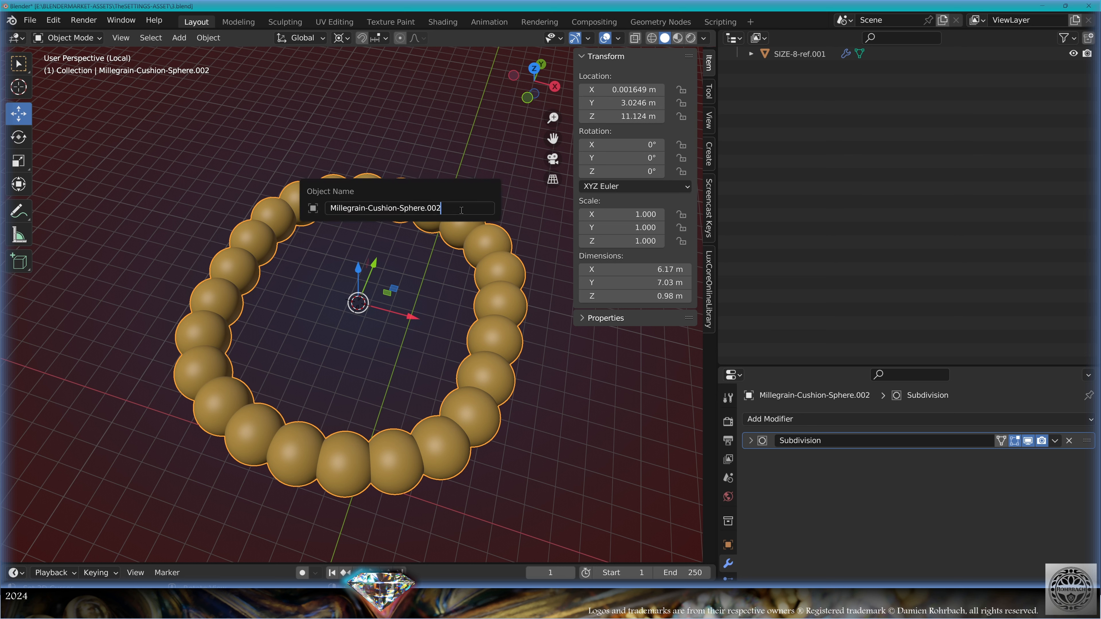
drag(468, 208, 397, 208)
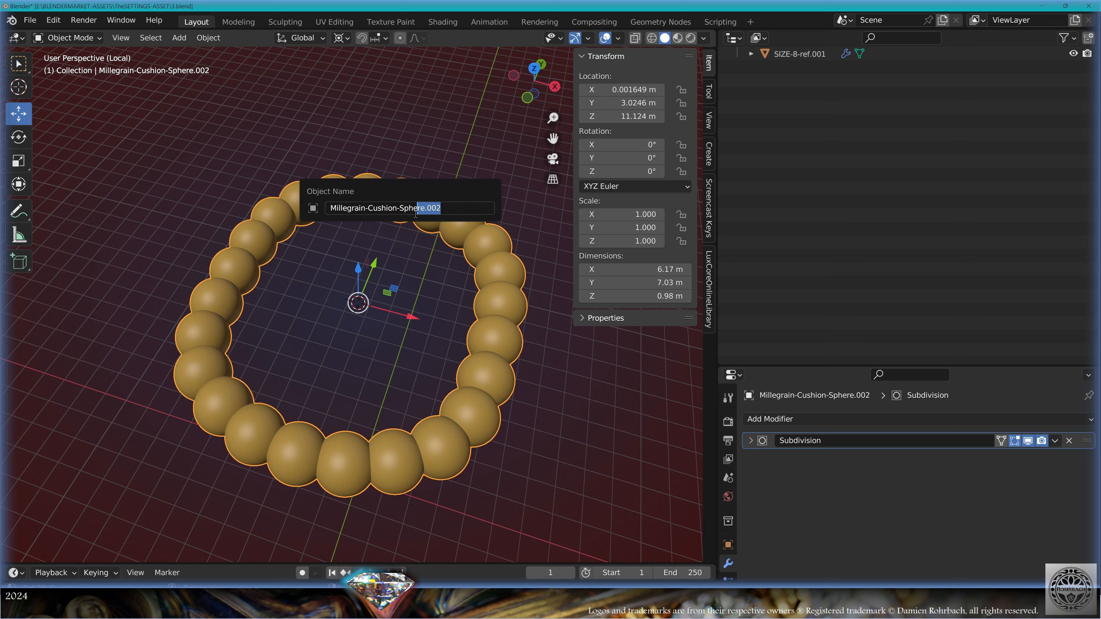
text(for-the-rin)
text(g)
key(Return)
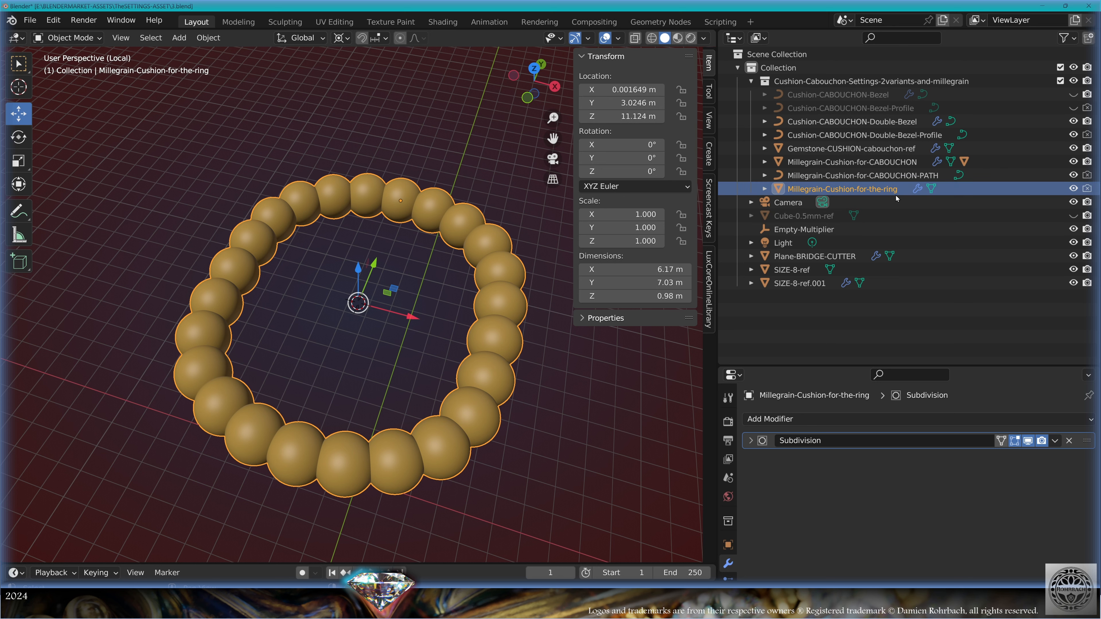
- Leave local view and hide Millegrain-Cushion-for-CABOUCHON and Millegrain-Cushion-for-CABOUCHON-PATH
key(KP_Divide)
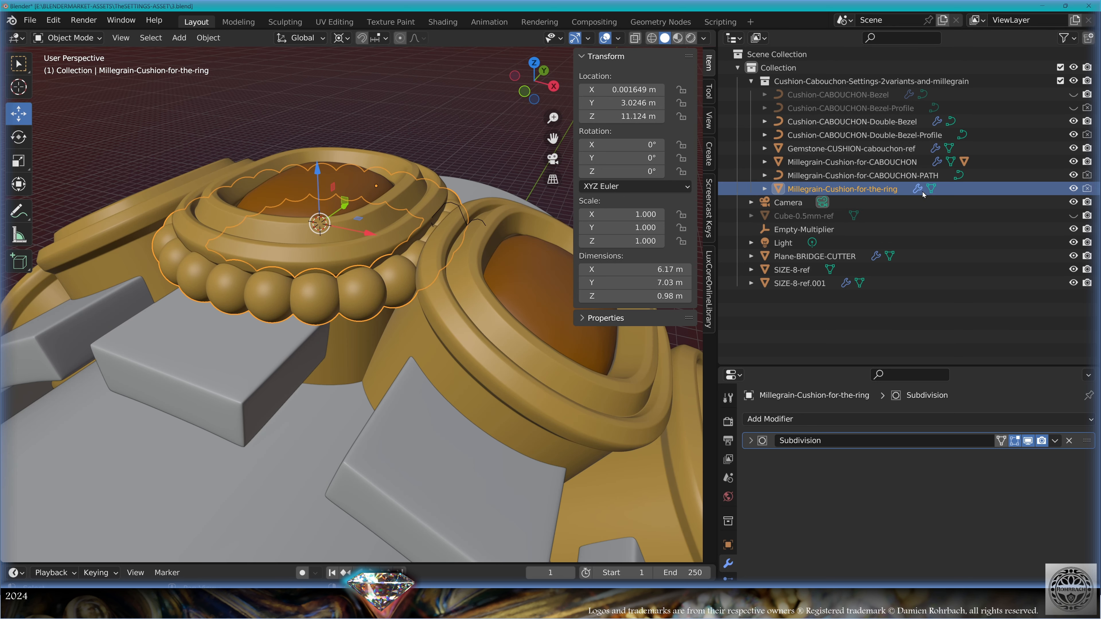
click(1073, 162)
click(1072, 175)
- Apply all transforms to Millegrain-Cushion-for-the-ring, creating new object-data users
middle_drag(386, 291, 404, 359)
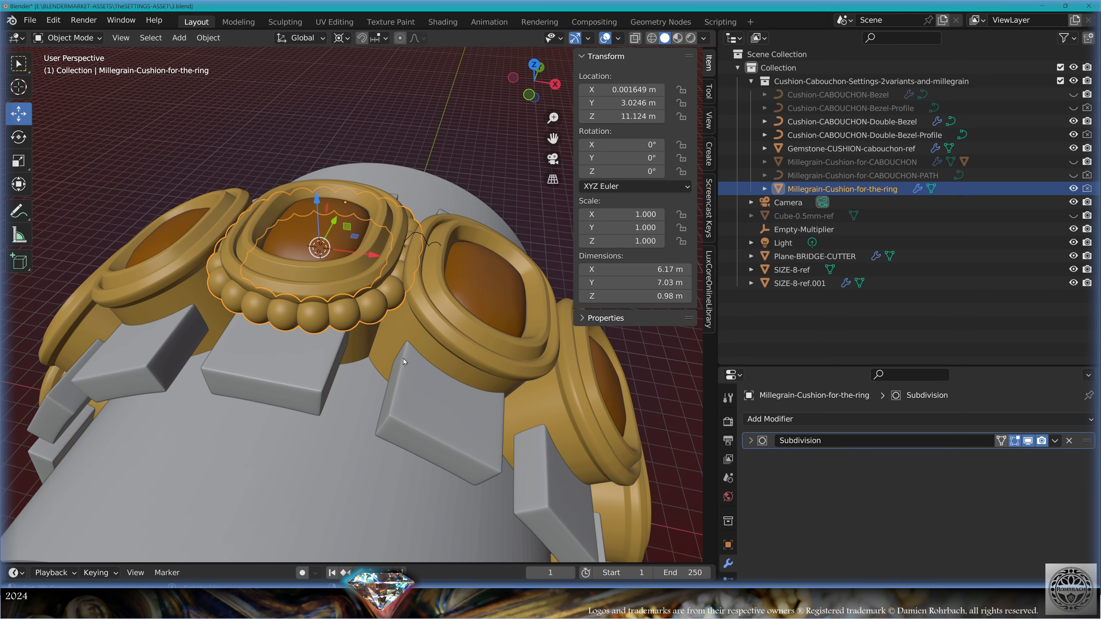
key(ctrl+a)
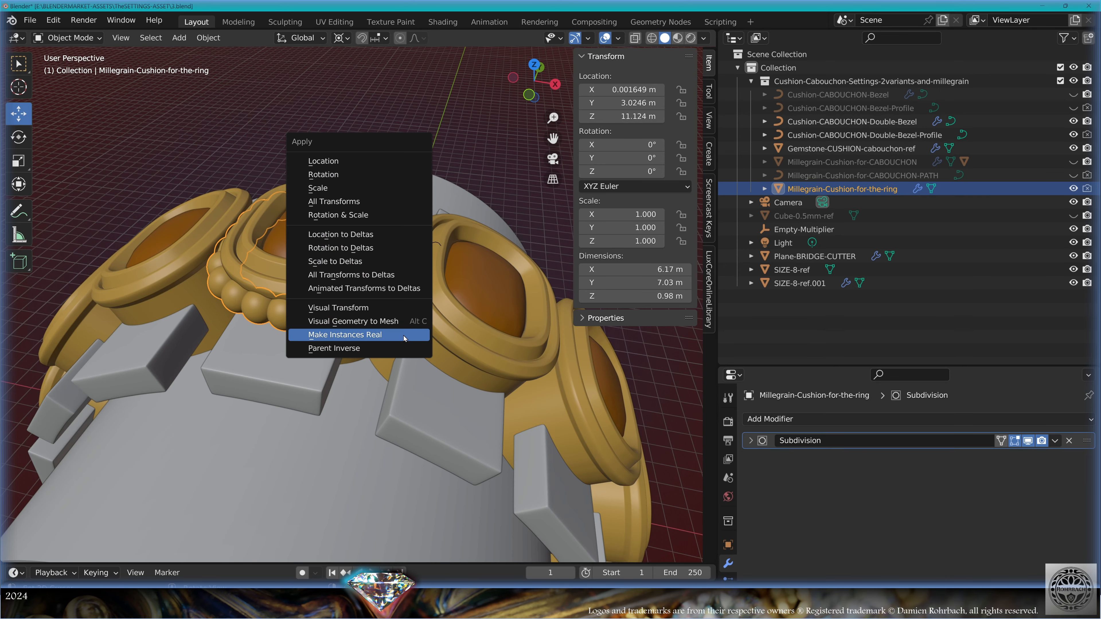
click(353, 208)
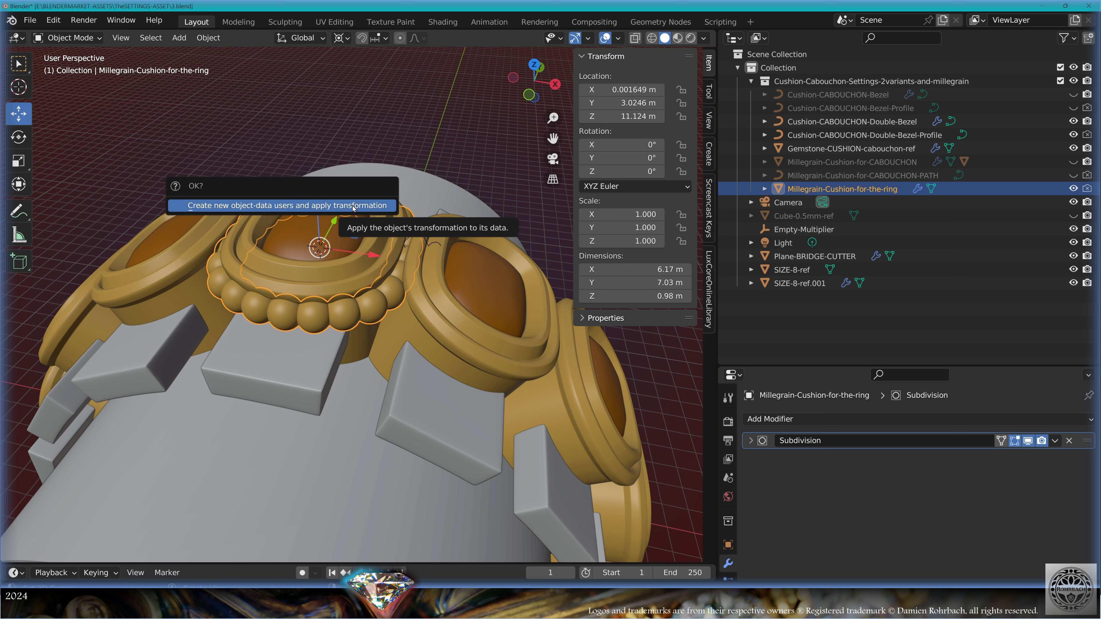
click(353, 206)
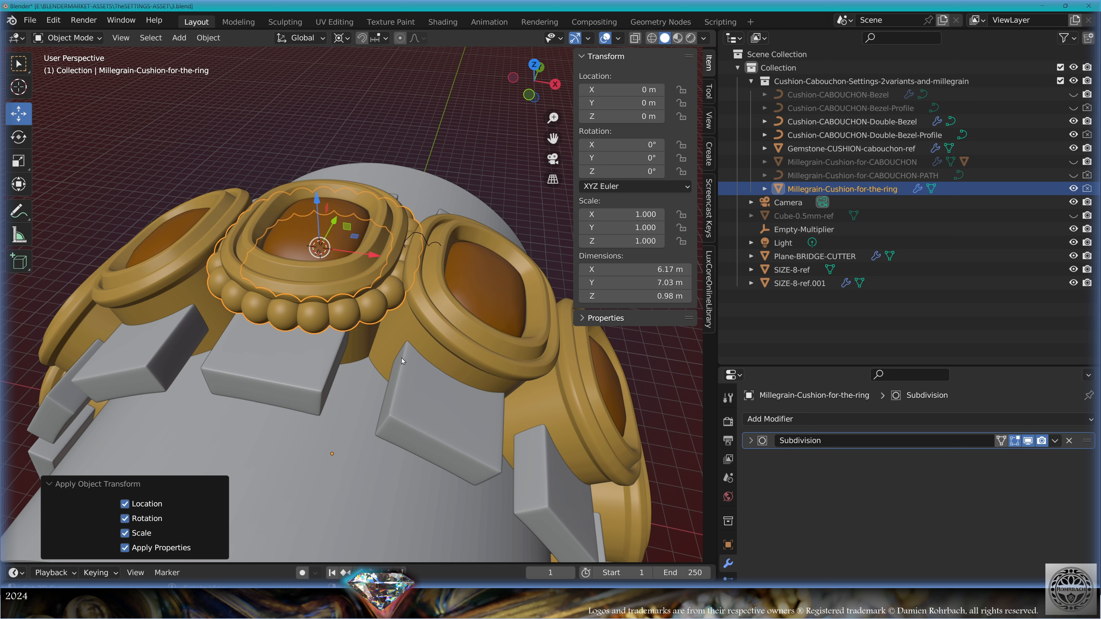
- Add an Array modifier to the ring millegrain with a count of 14, using only an object offset from Empty-Multiplier
click(809, 419)
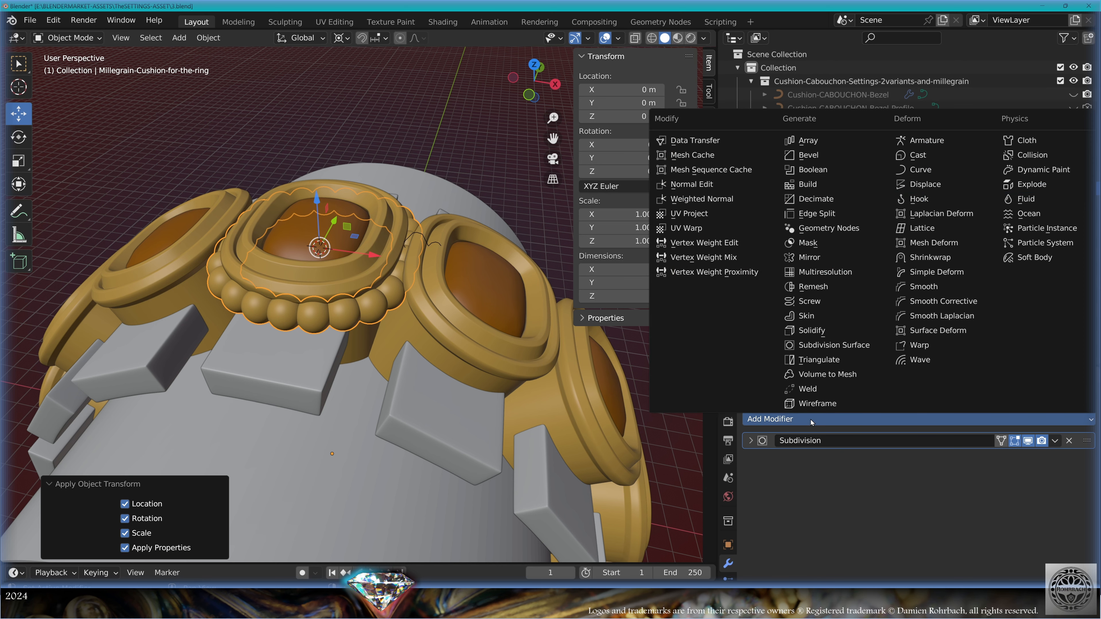
click(826, 140)
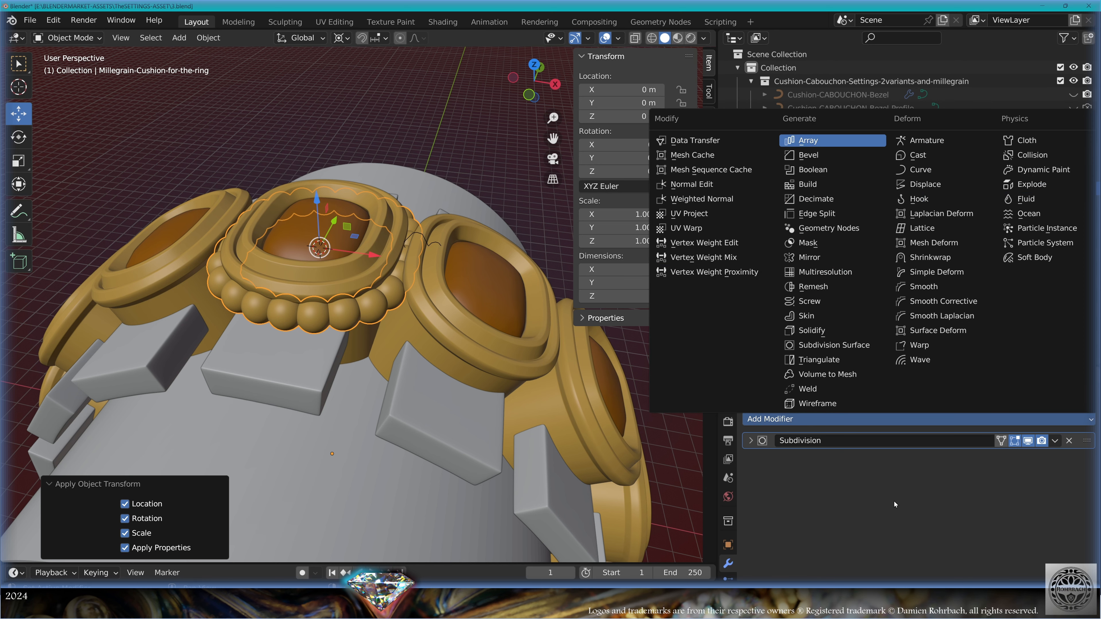
scroll(894, 502, down, 3)
click(760, 521)
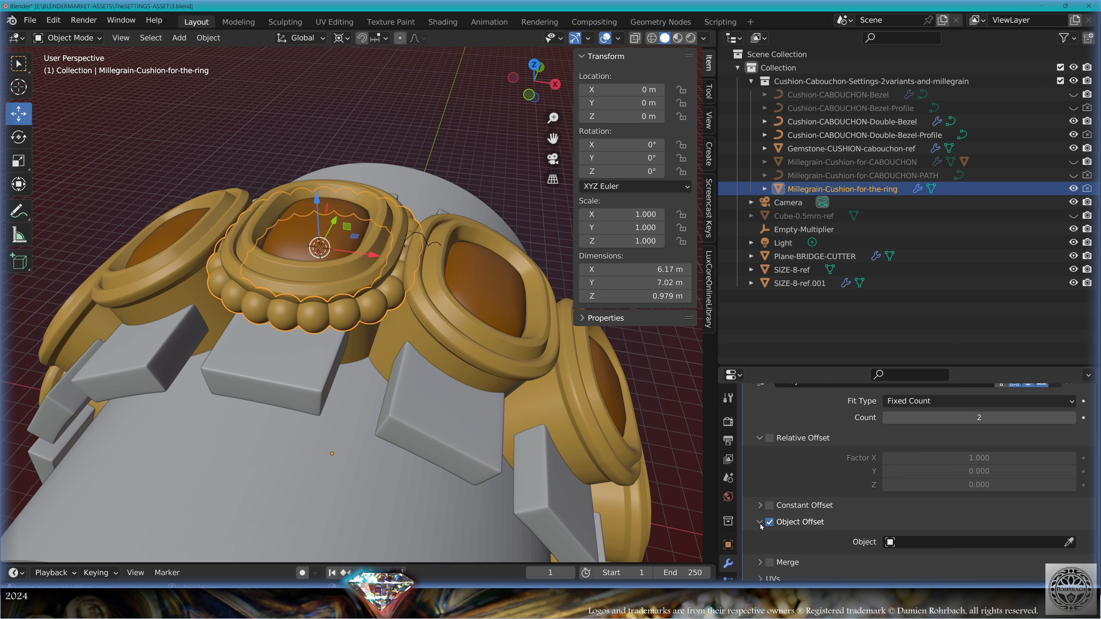
scroll(763, 524, down, 1)
click(932, 519)
click(934, 472)
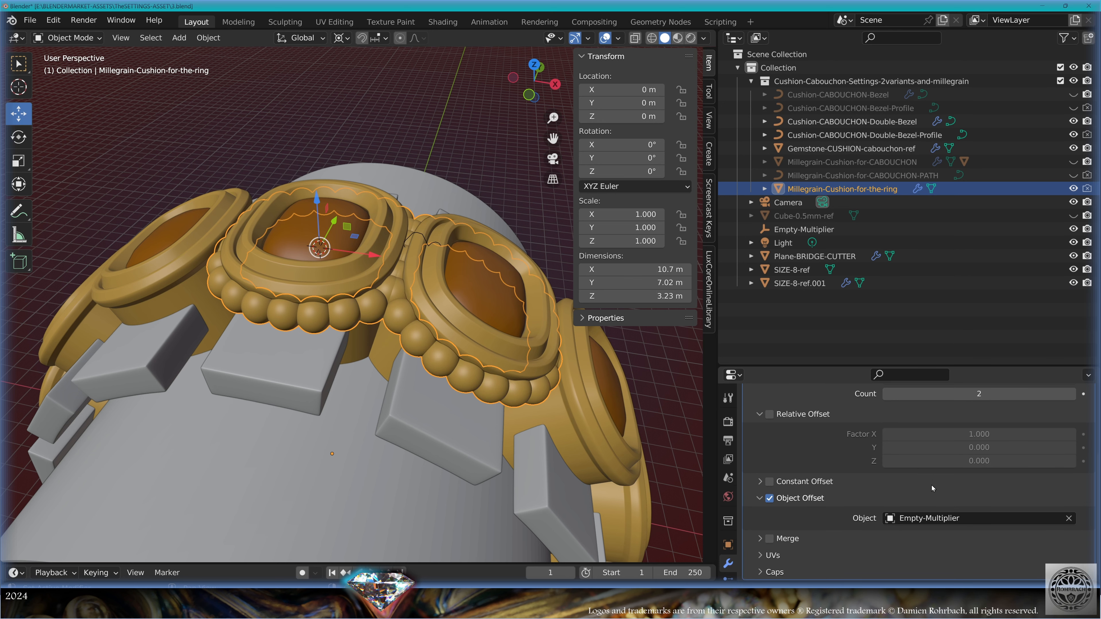
scroll(931, 485, up, 1)
click(984, 417)
text(14)
key(Return)
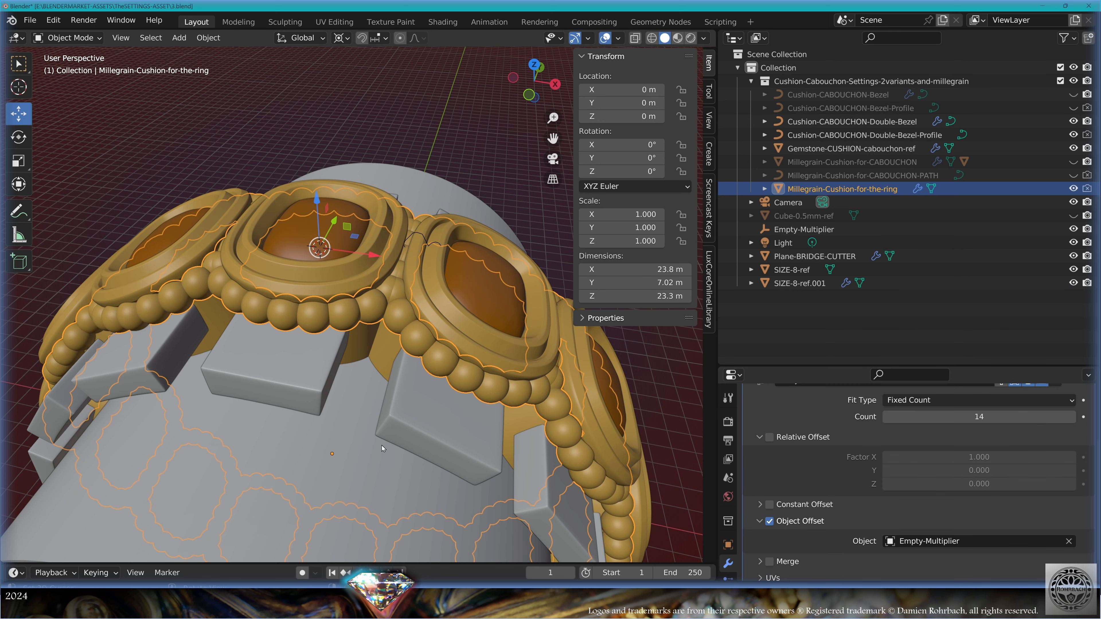
- Select the double bezels, the bridge cutter and the finger-size cutter in turn to examine how they meet
click(390, 447)
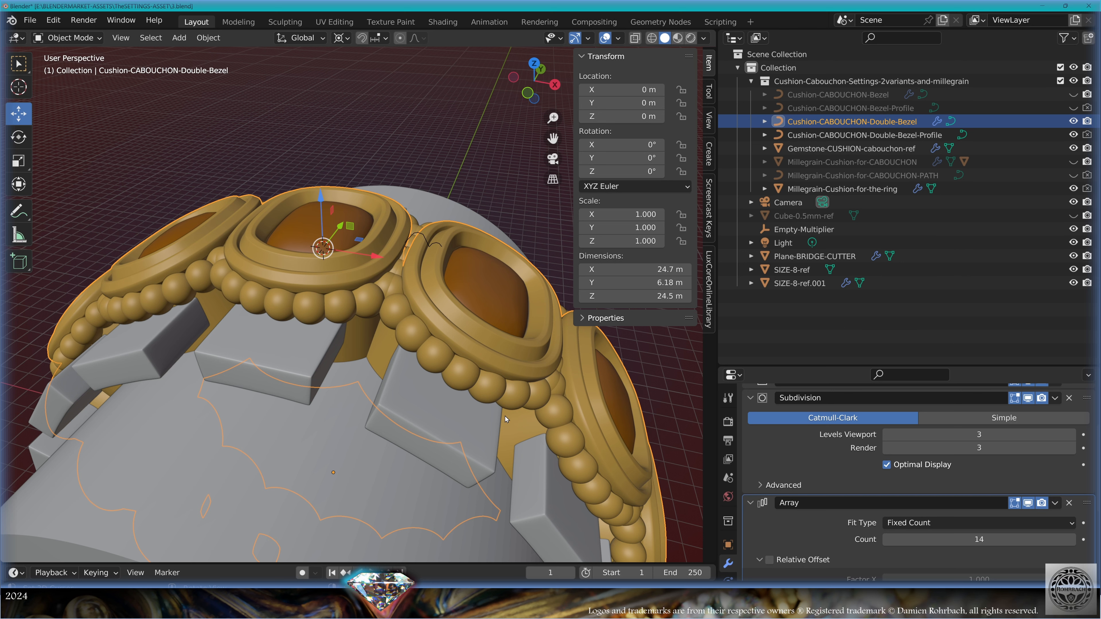
click(455, 441)
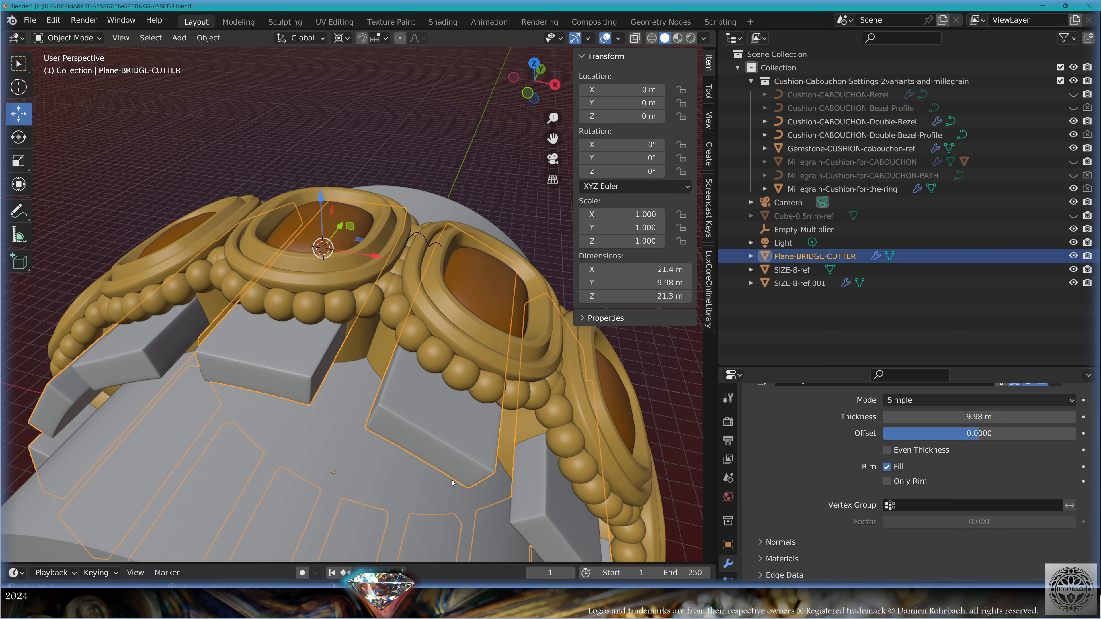
mouse_move(345, 482)
middle_down()
mouse_move(357, 483)
mouse_move(350, 495)
middle_up()
click(404, 513)
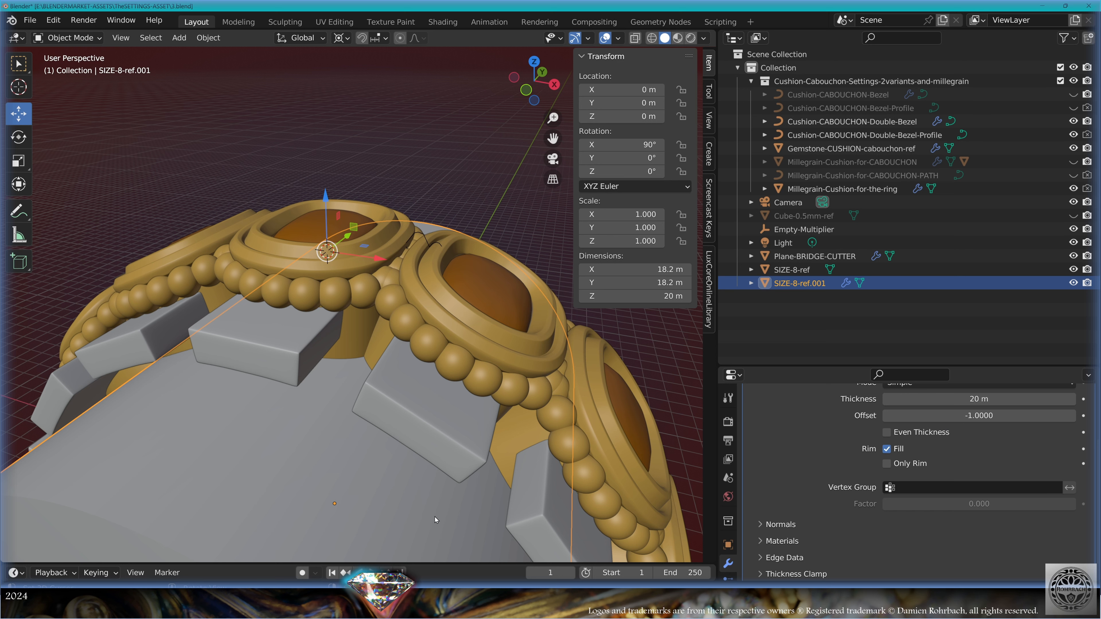
middle_drag(406, 423, 383, 342)
- Duplicate Cushion-CABOUCHON-Double-Bezel in place and hide the original
click(383, 343)
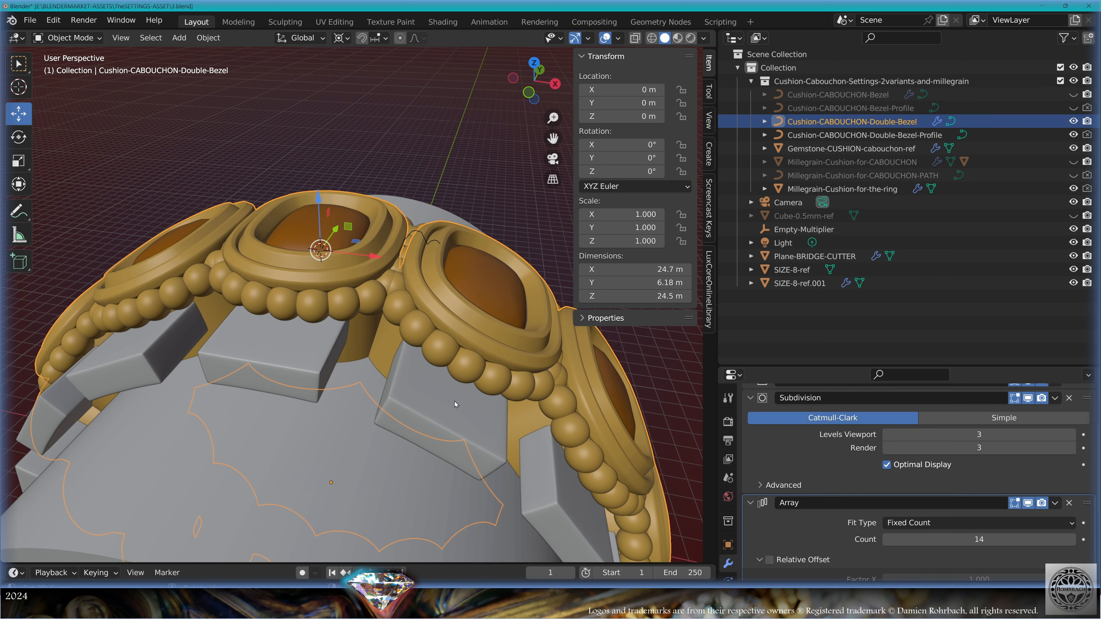
key(shift+d)
right_click(437, 157)
click(1072, 122)
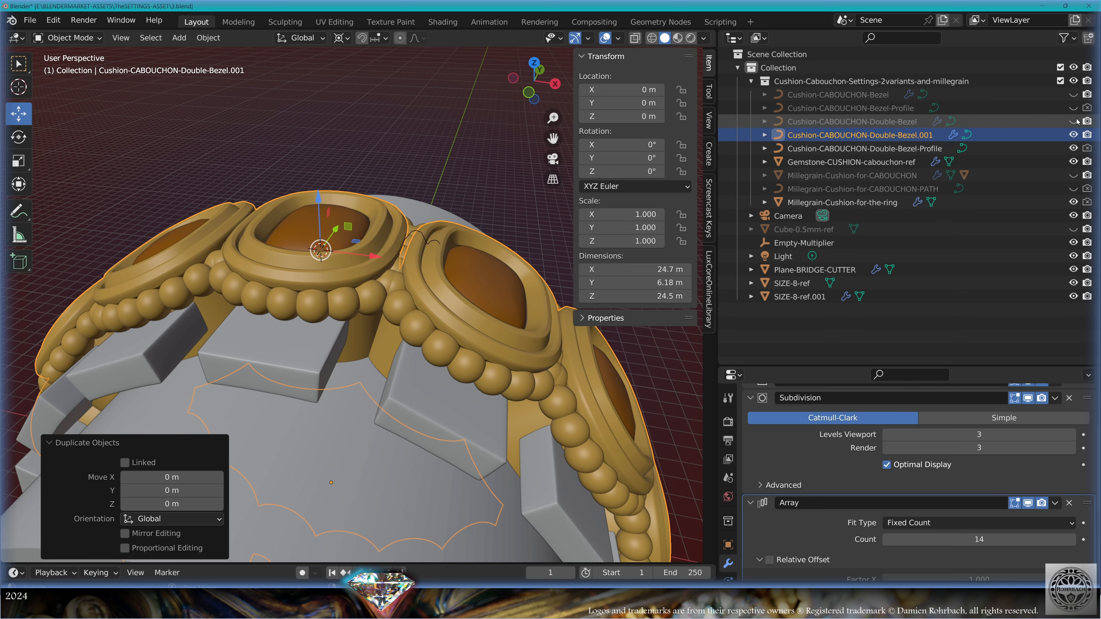
- Isolate the duplicated double-bezel ring in local view and convert it to a mesh
middle_drag(419, 304, 418, 317)
key(KP_Divide)
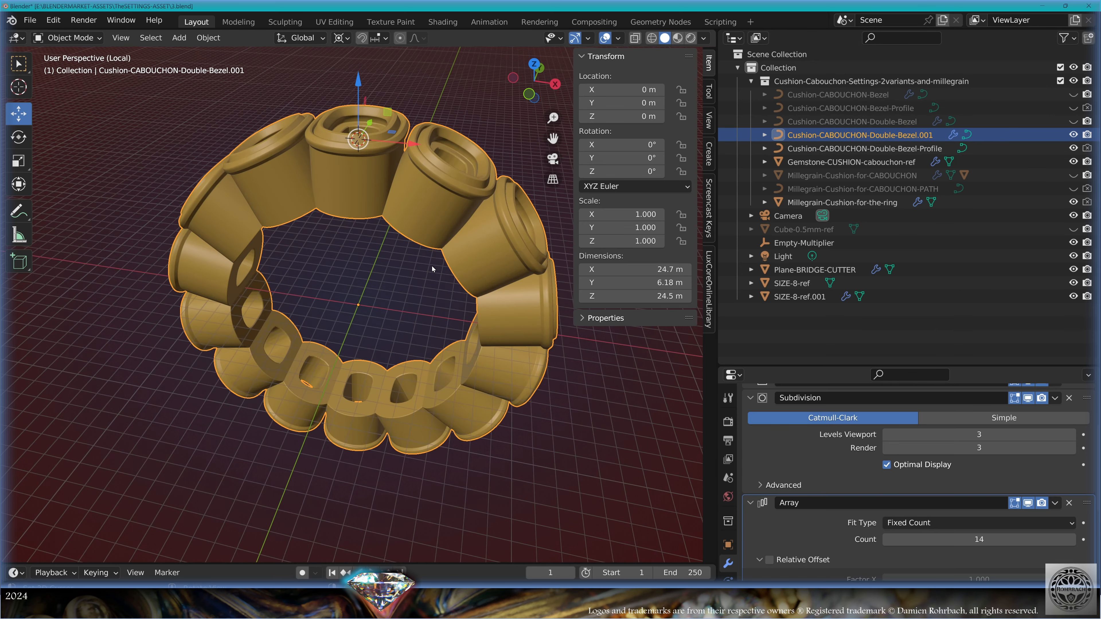
middle_drag(435, 218, 410, 275)
scroll(405, 260, up, 2)
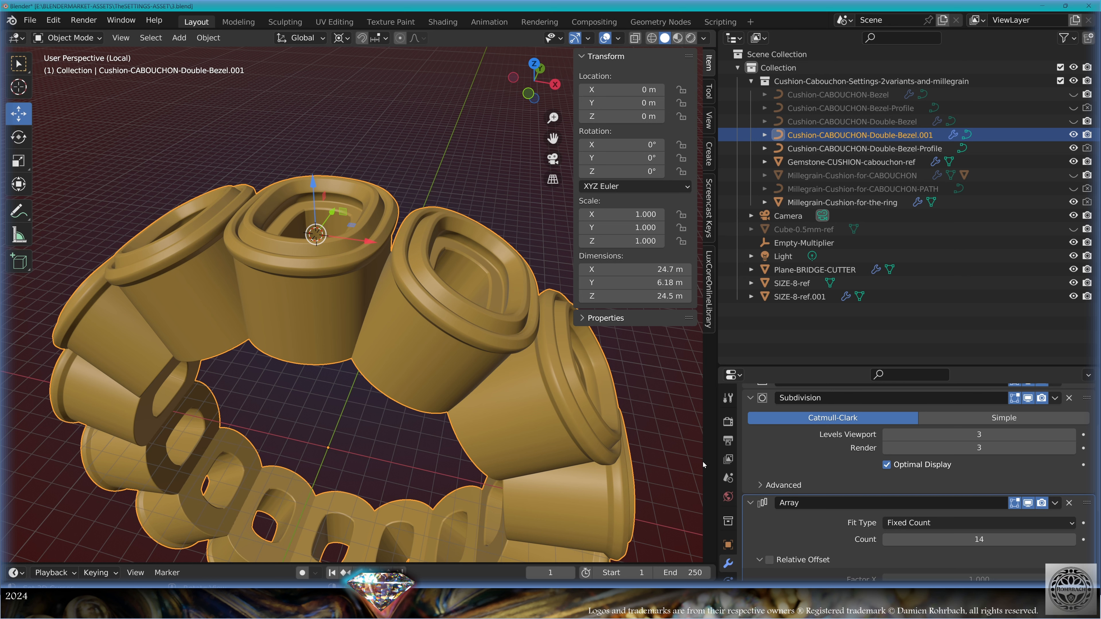
click(209, 38)
mouse_move(244, 430)
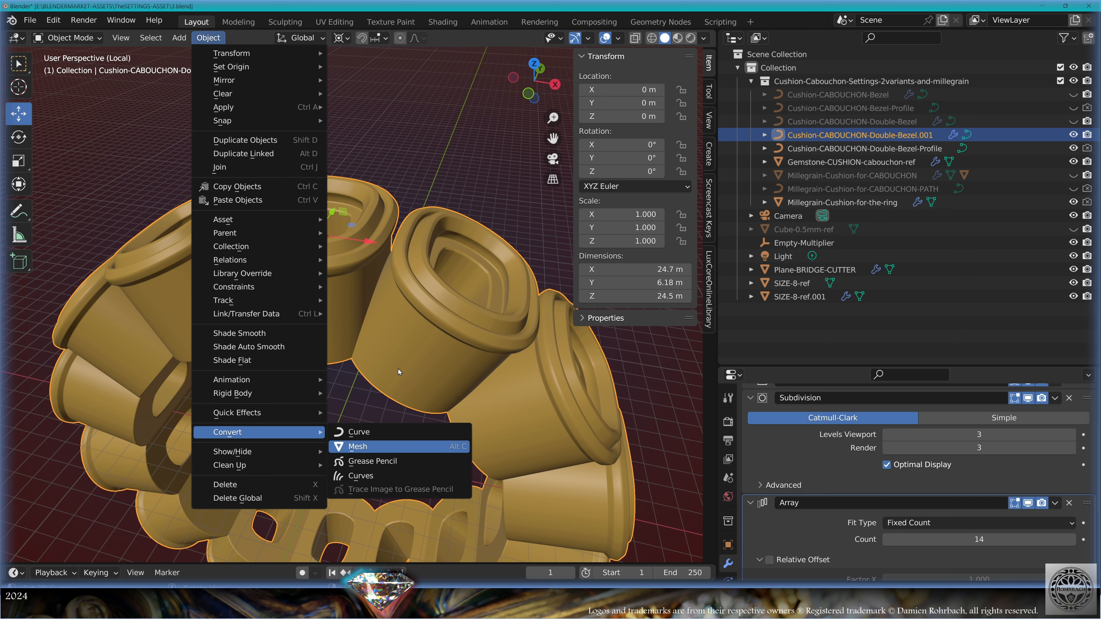
- Convert the arrayed double-bezel ring duplicate to a mesh and rename it Cushion-CABOUCHON-Double-Bezel-MESHED
key(Return)
key(F2)
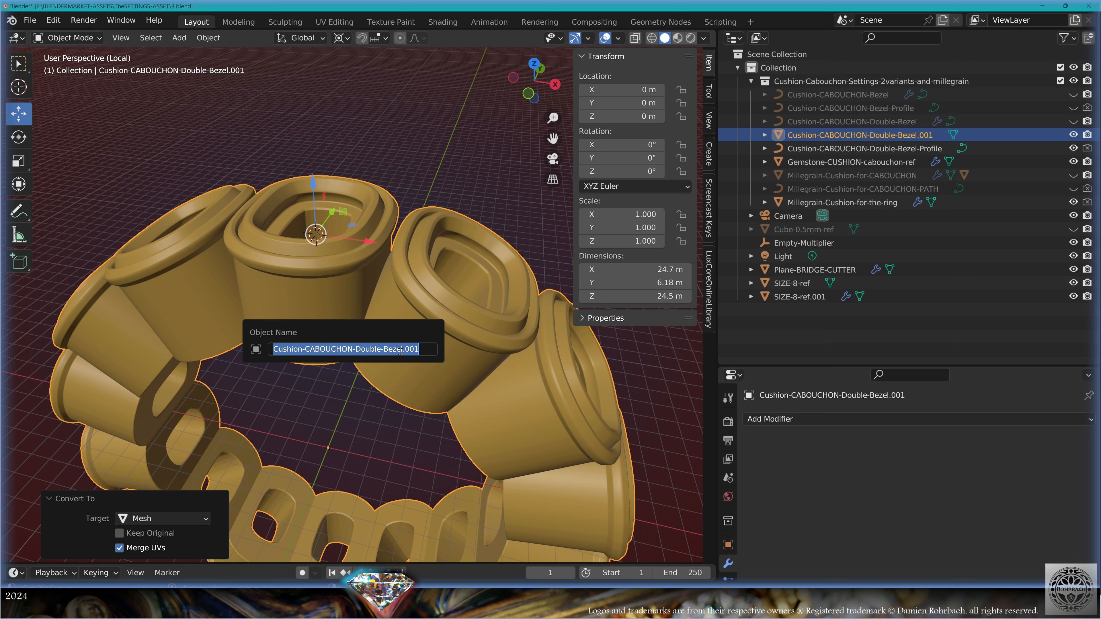
drag(402, 349, 463, 370)
text(-MESHED)
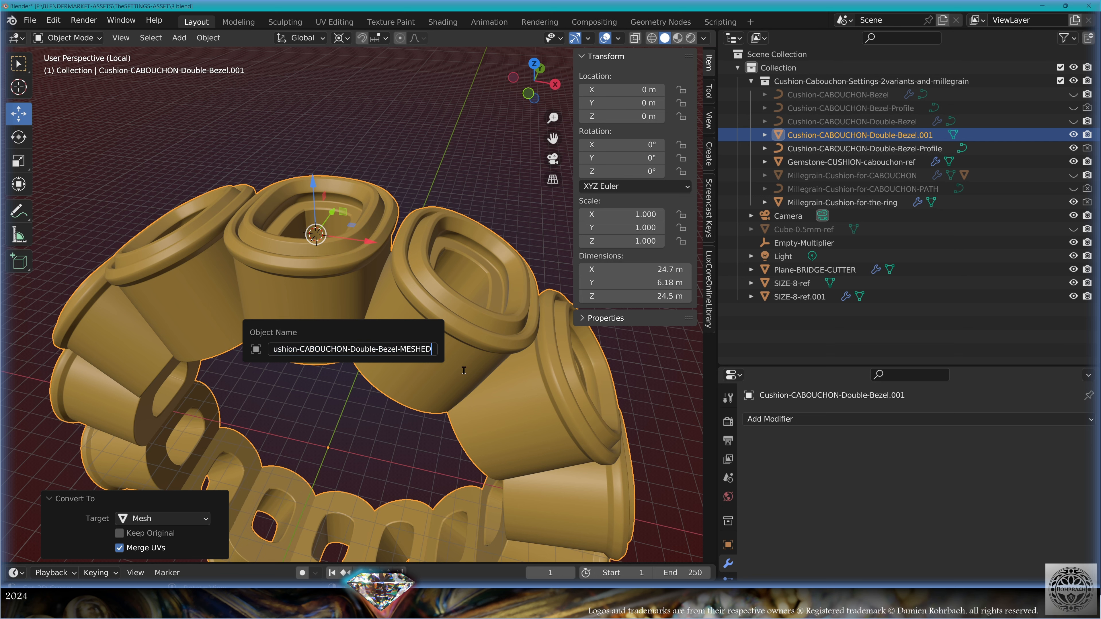
key(Return)
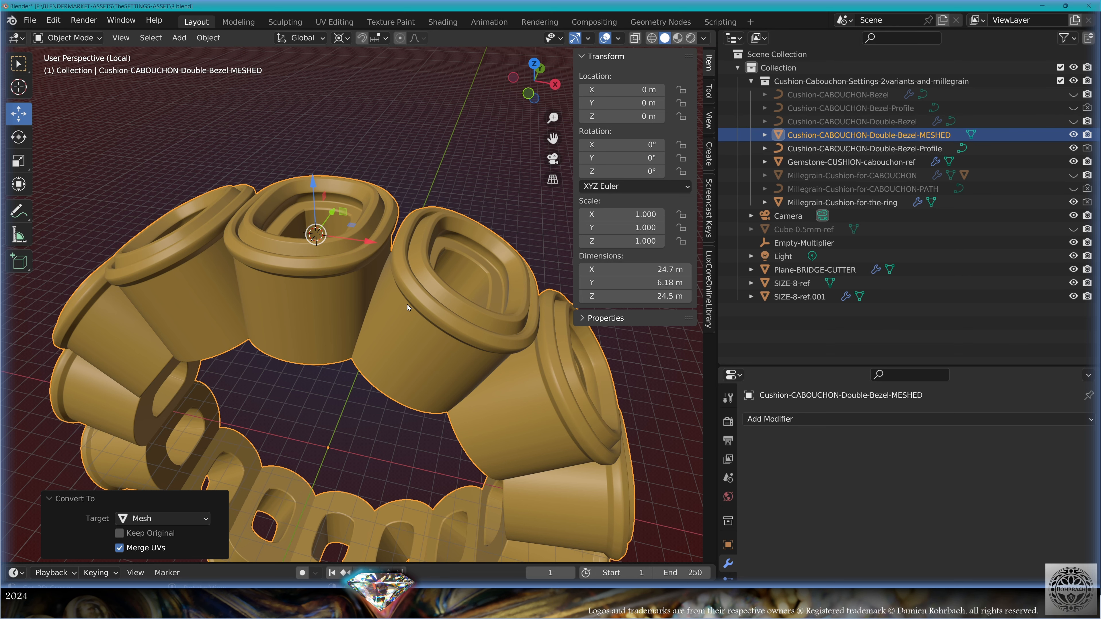
- Try a Boolean Difference modifier with the Fast solver on the meshed bezel ring, using SIZE-8-ref.001 as the cutter
key(KP_Divide)
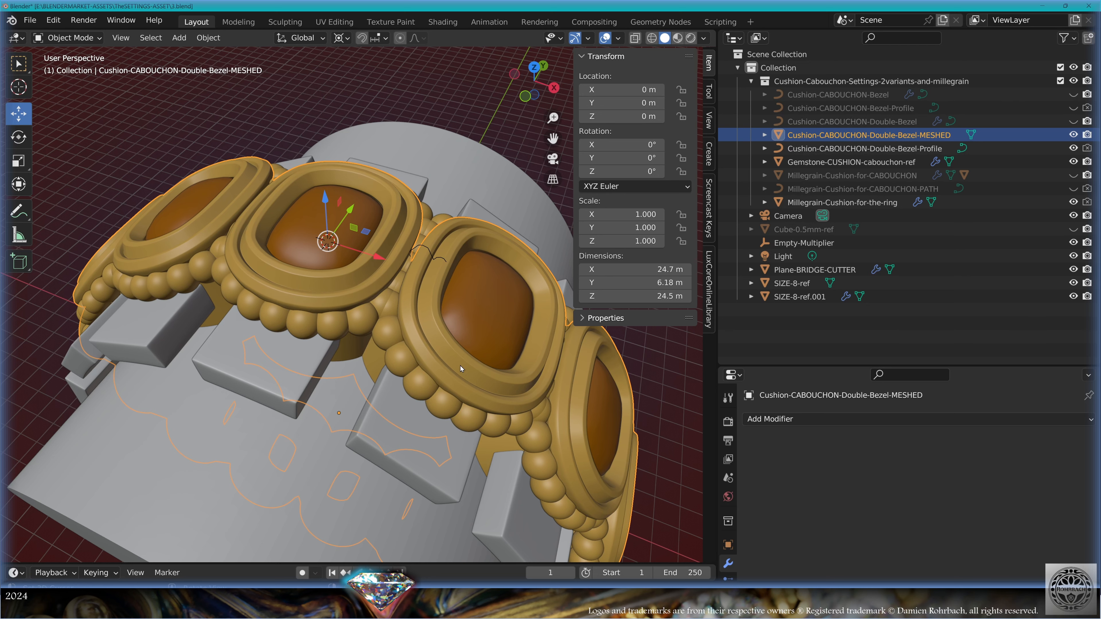
click(796, 422)
click(832, 174)
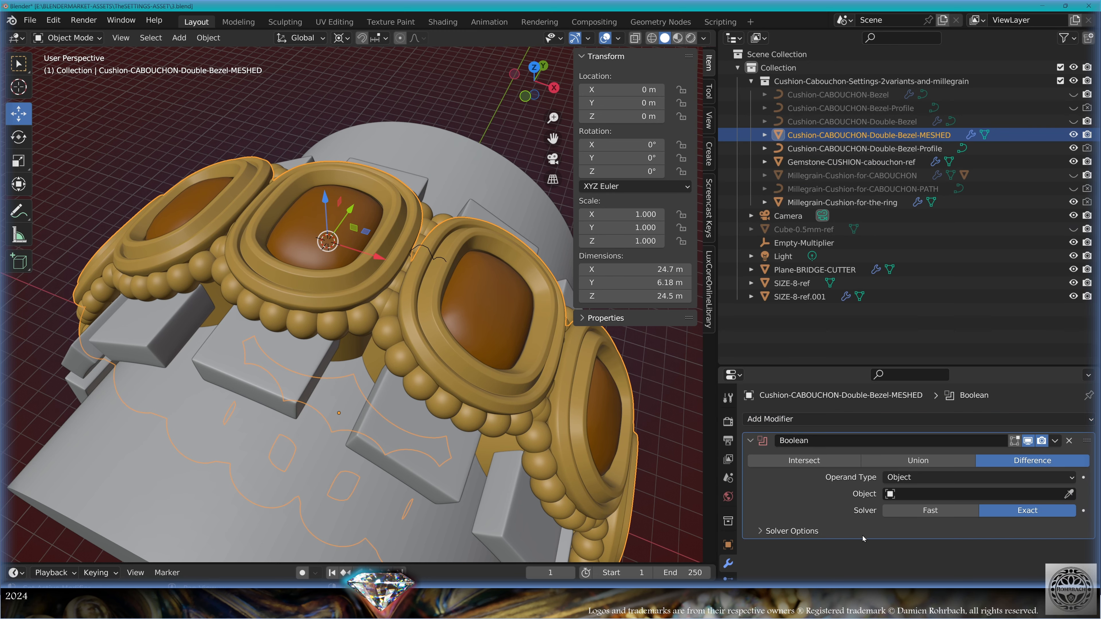
click(939, 514)
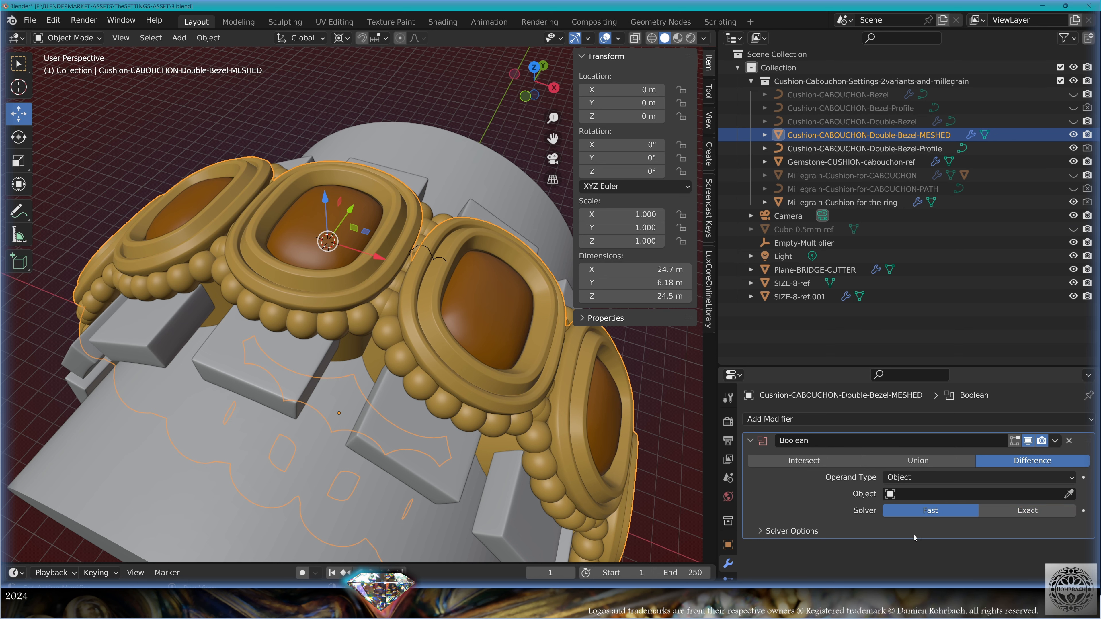
click(1070, 494)
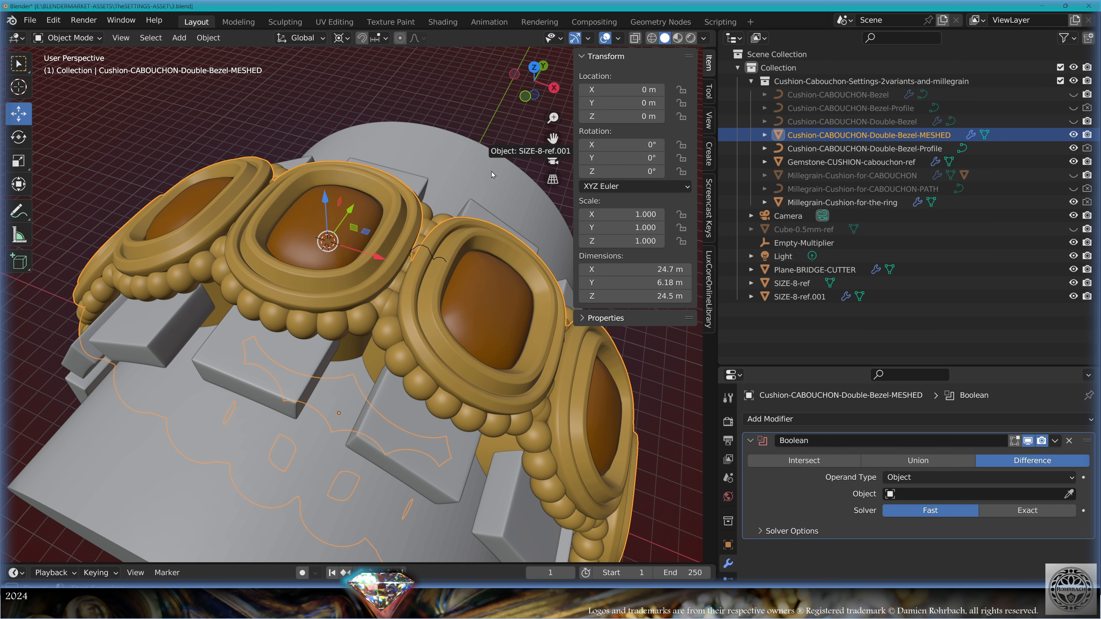
click(427, 76)
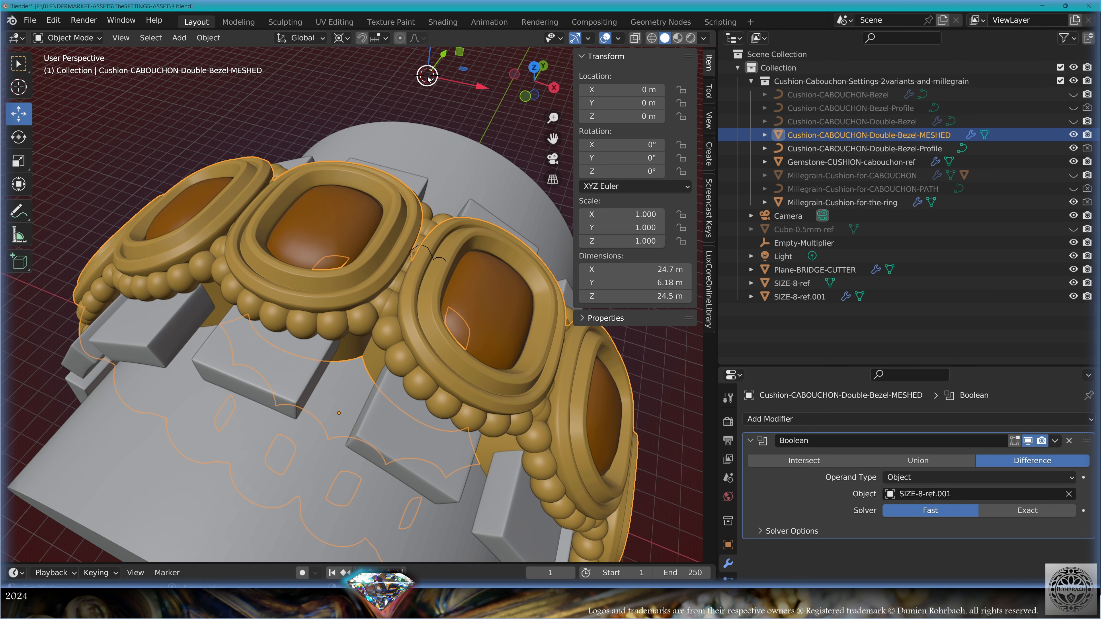
- Inspect the cut on the isolated bezel ring and remove its Boolean modifier
middle_drag(404, 147, 372, 175)
key(KP_Divide)
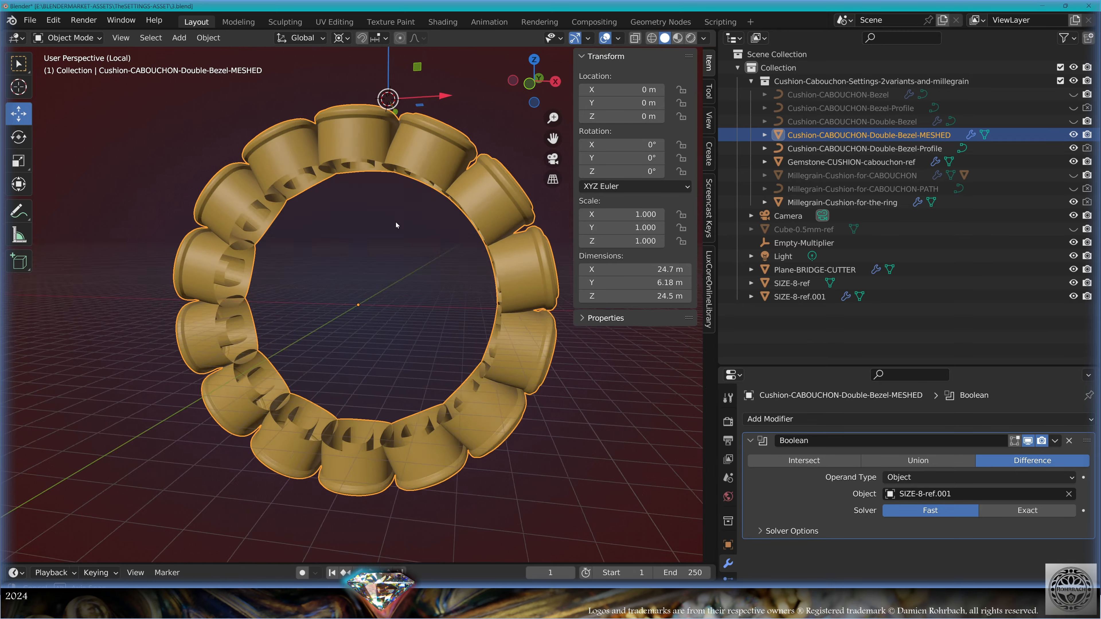
middle_drag(395, 222, 417, 325)
scroll(388, 299, up, 4)
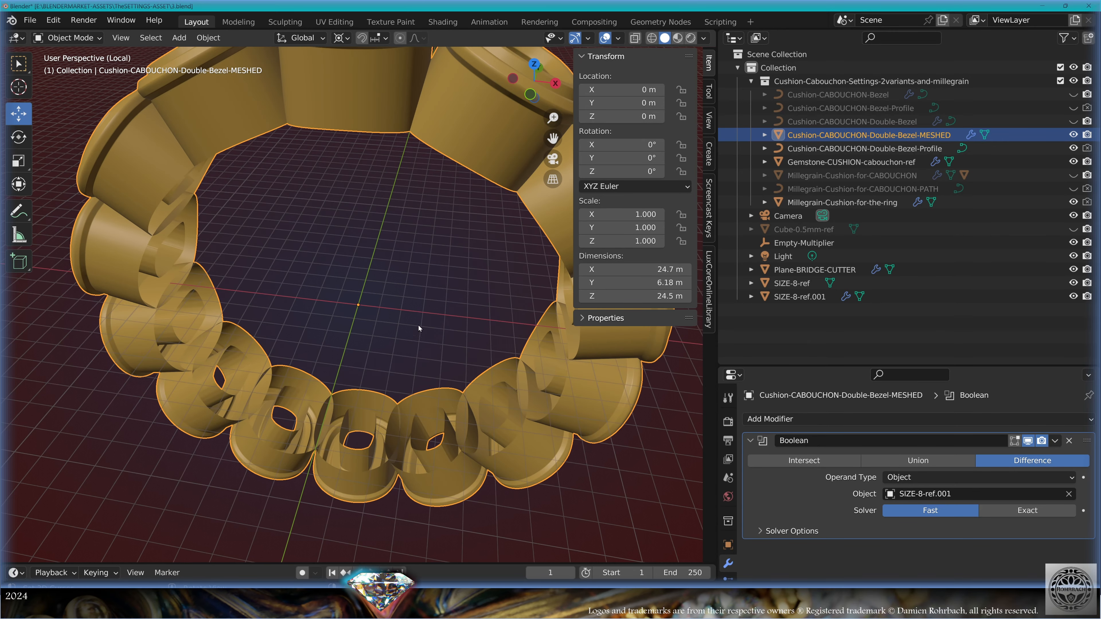
key(ctrl+a)
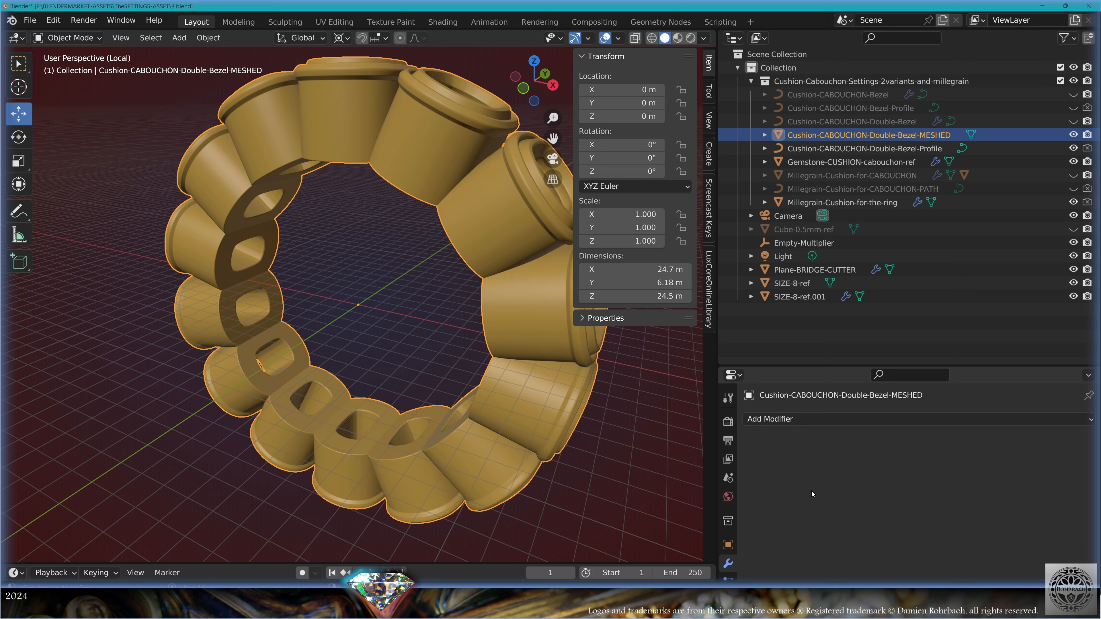
- Add a Voxel Remesh modifier to the meshed bezel ring, with the voxel size set to 0.05 m and refined to 0.03 m
click(876, 423)
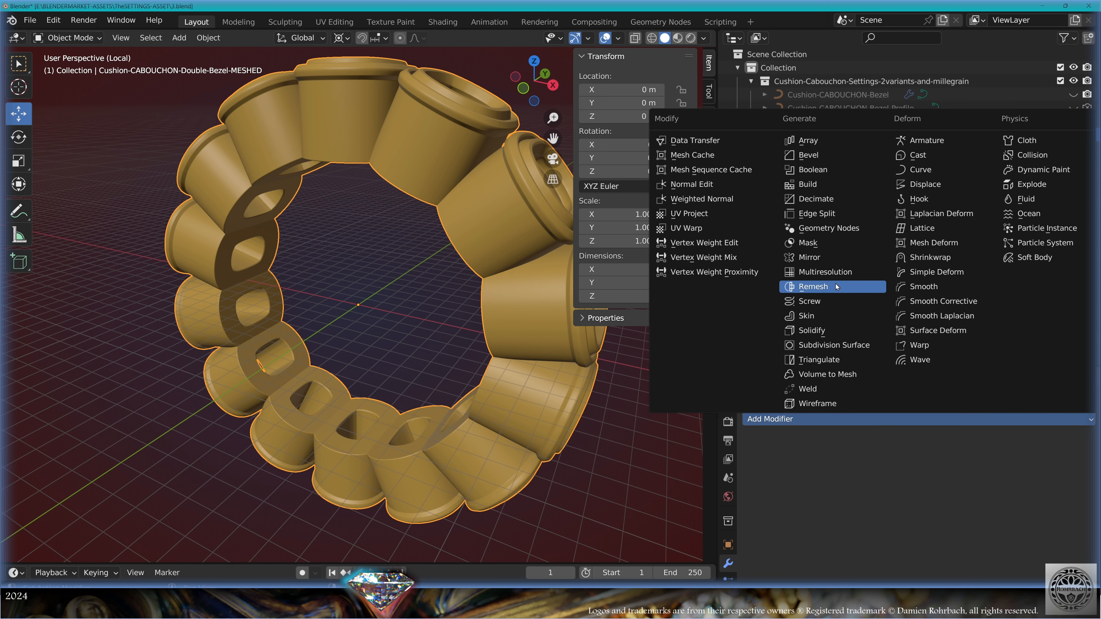
key(Return)
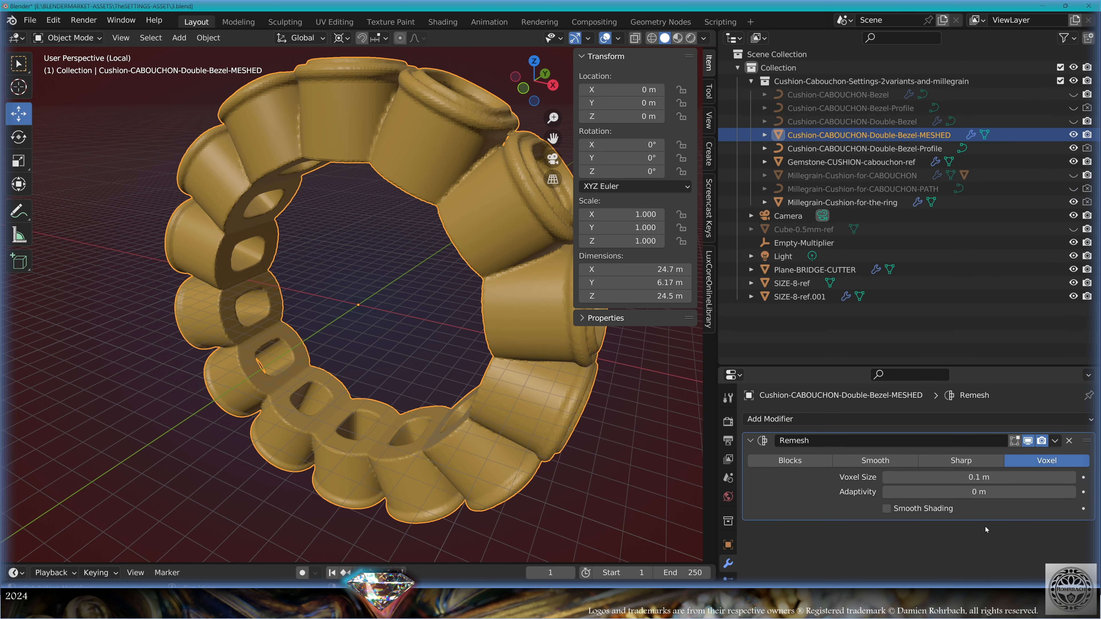
click(990, 477)
text(.05)
key(Return)
middle_drag(310, 339, 373, 316)
click(989, 479)
text(.03)
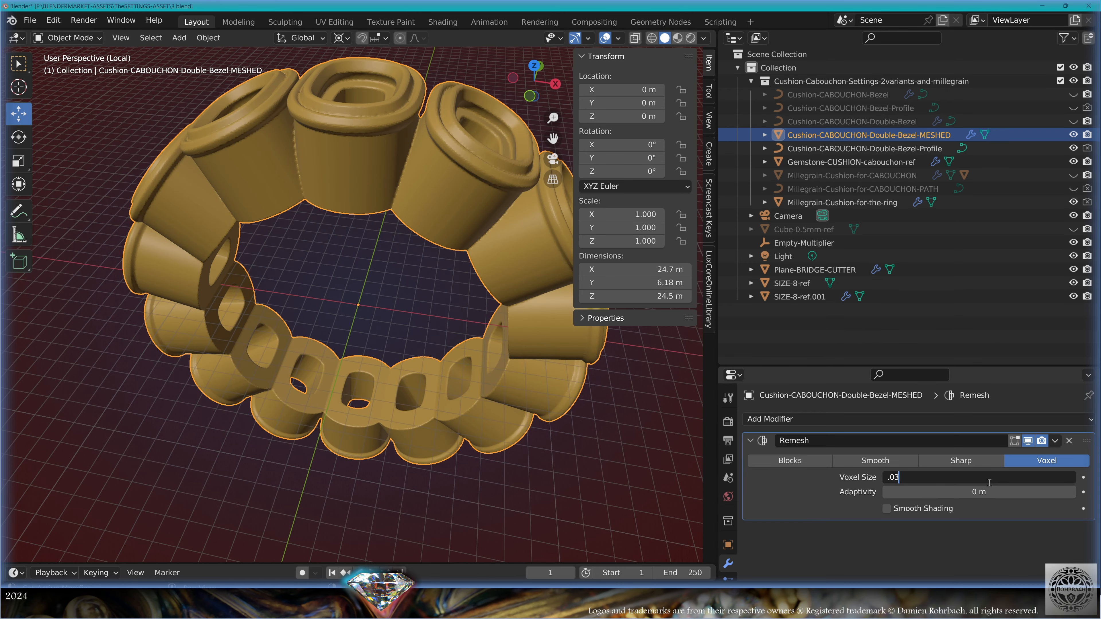
key(Return)
- Add a Fast Boolean Difference modifier below the Remesh with SIZE-8-ref.001 as the cutter, and check the isolated bezel ring
click(775, 419)
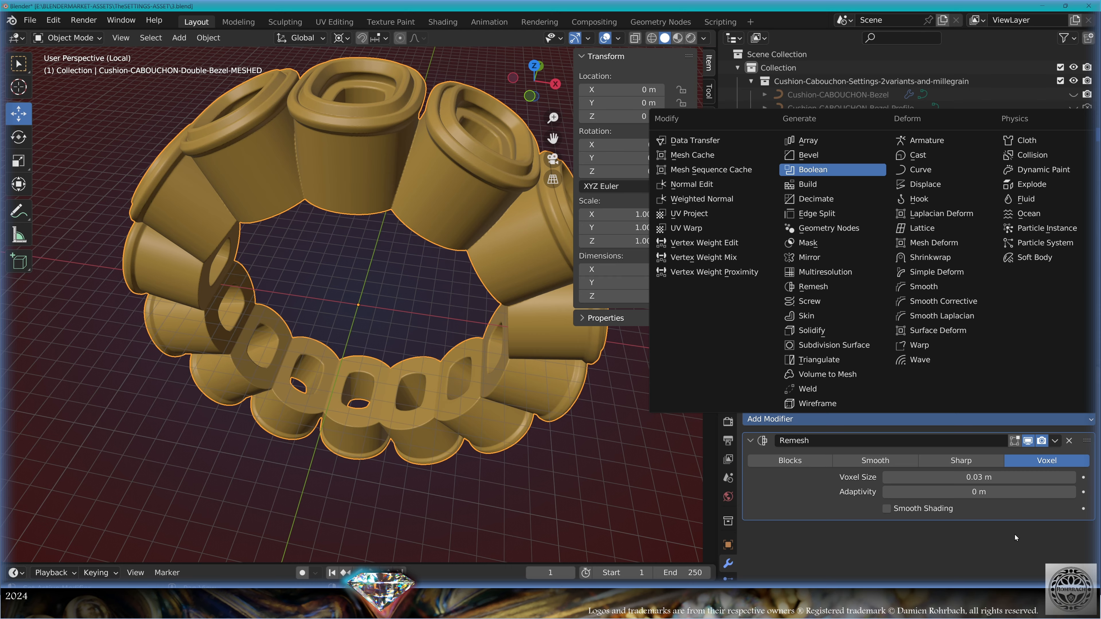
scroll(1016, 537, down, 3)
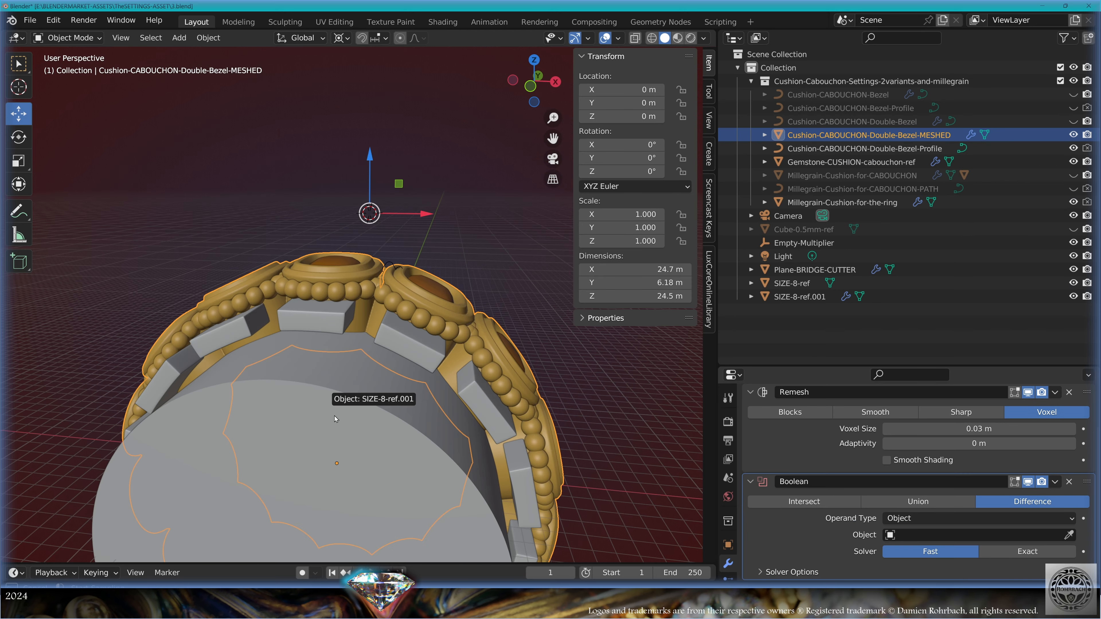
click(388, 468)
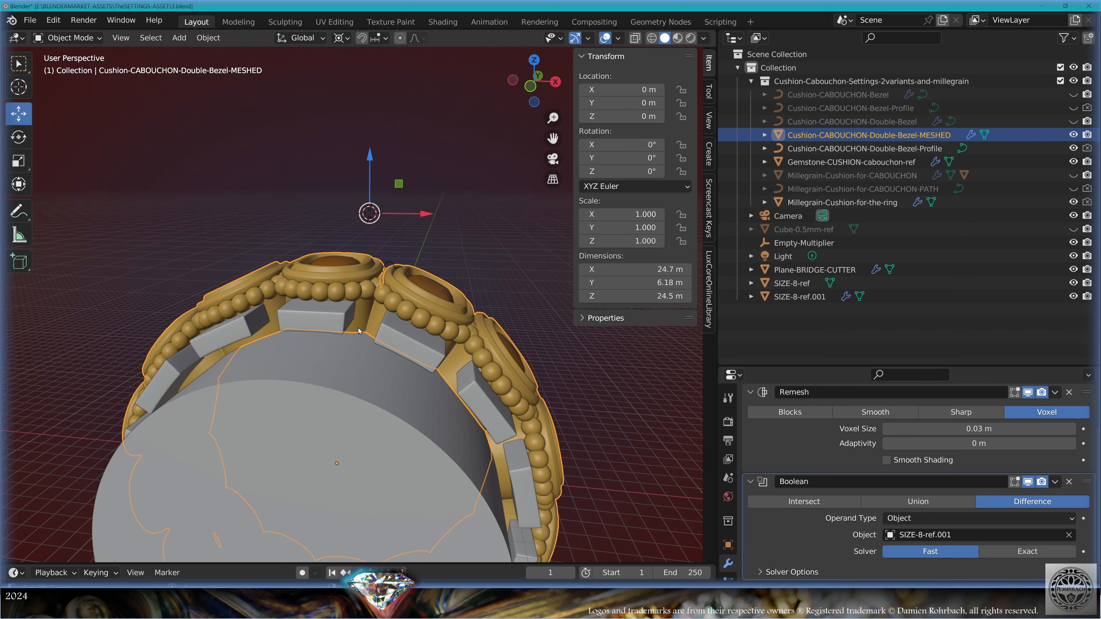
key(KP_Divide)
middle_drag(409, 337, 388, 382)
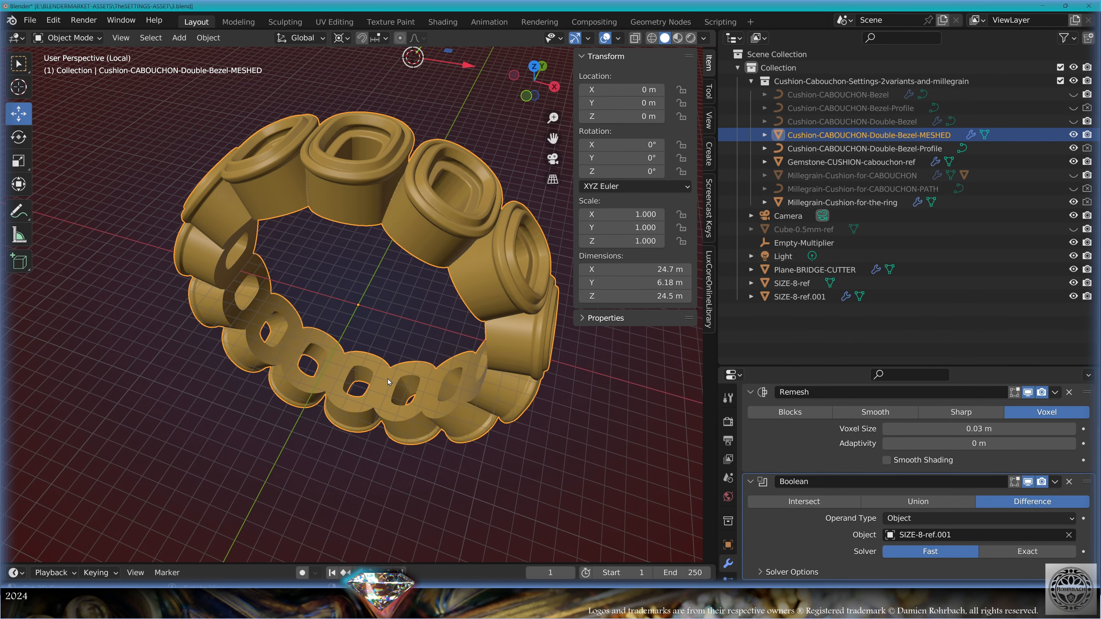
- Return to the full scene, hide the SIZE-8-ref.001 cutter in the viewport and exclude it from renders
key(KP_Divide)
click(369, 458)
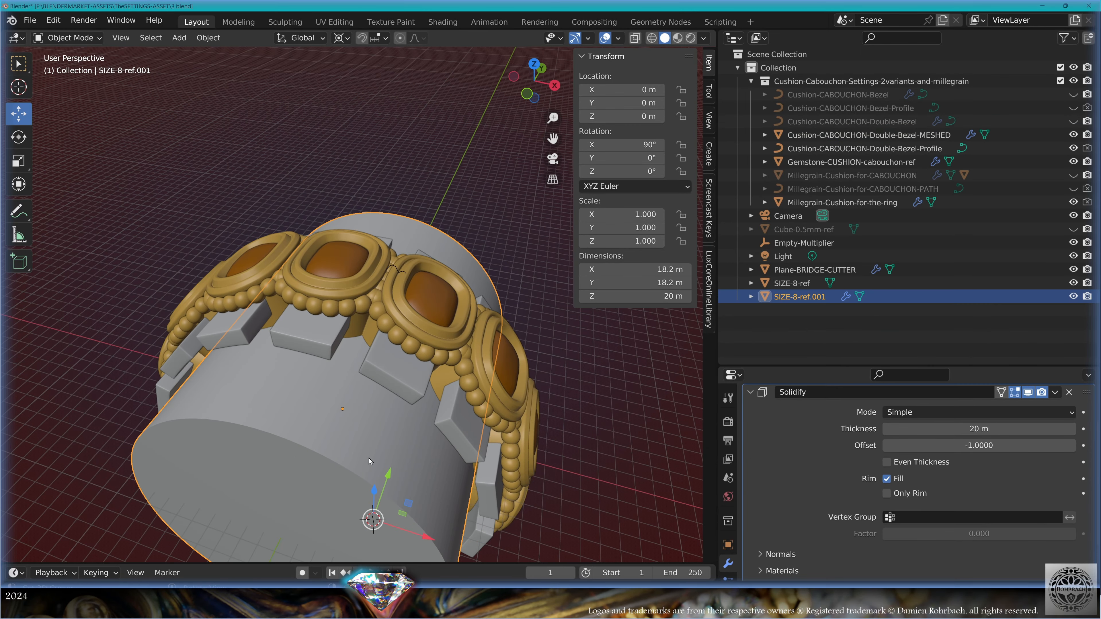
key(h)
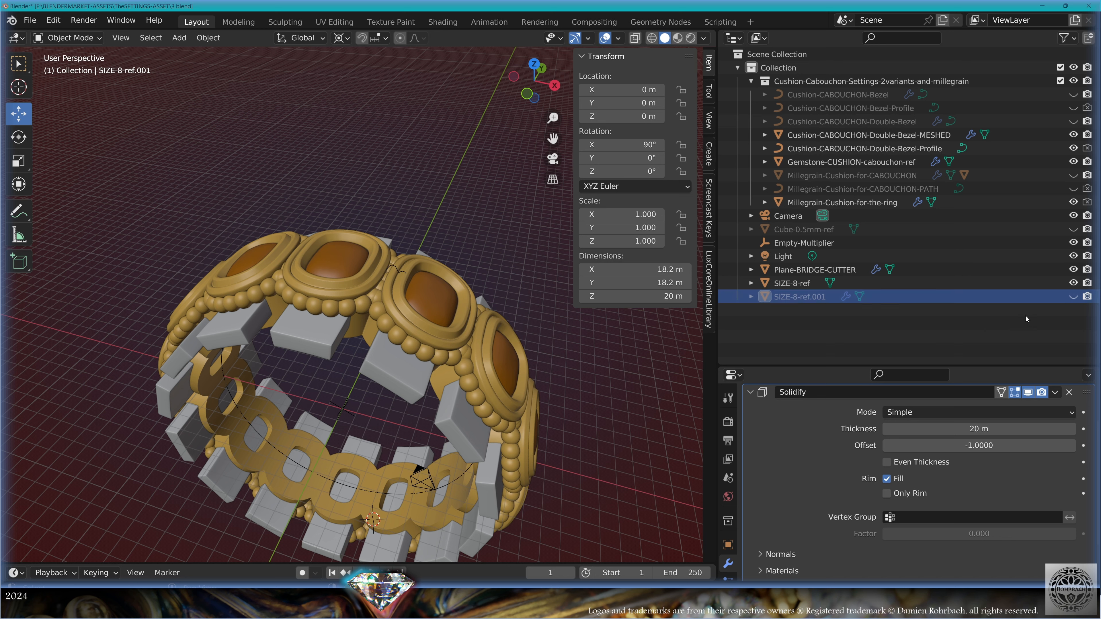
click(1086, 296)
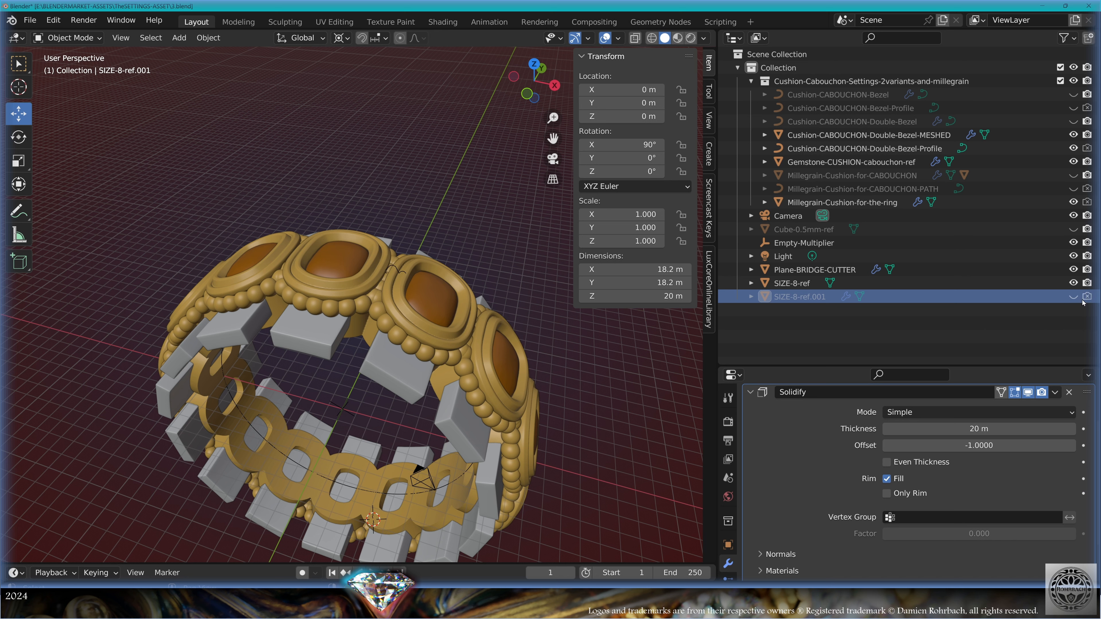
- Add a second Boolean Difference modifier to the meshed bezel ring, using the Fast solver and Plane-BRIDGE-CUTTER as the cutter
click(357, 326)
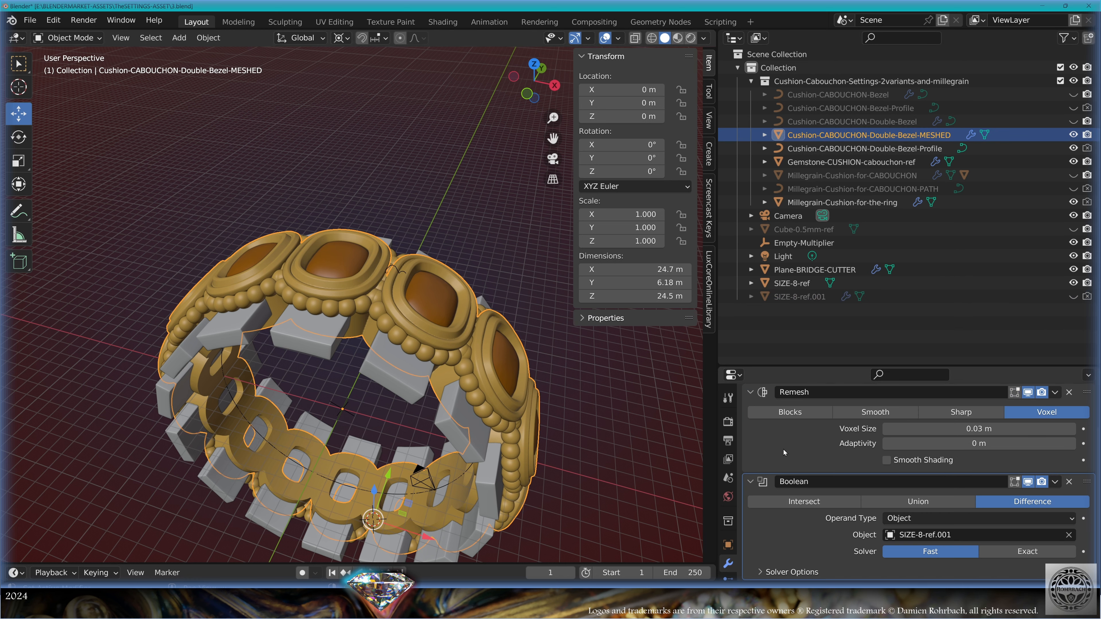
scroll(808, 459, up, 3)
click(809, 419)
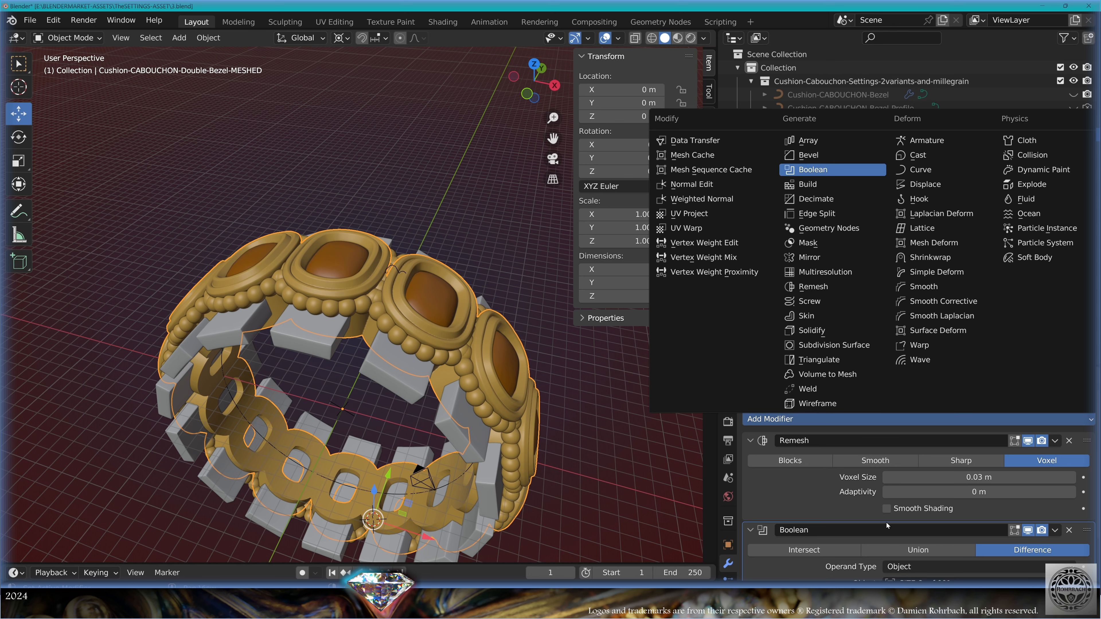
scroll(885, 523, down, 5)
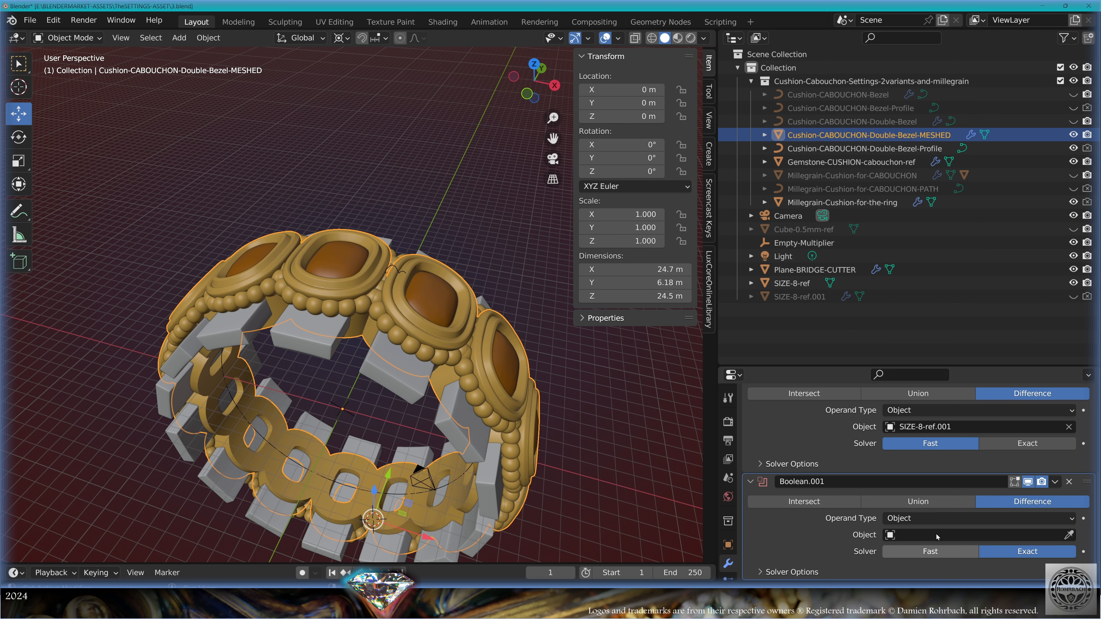
click(929, 551)
key(e)
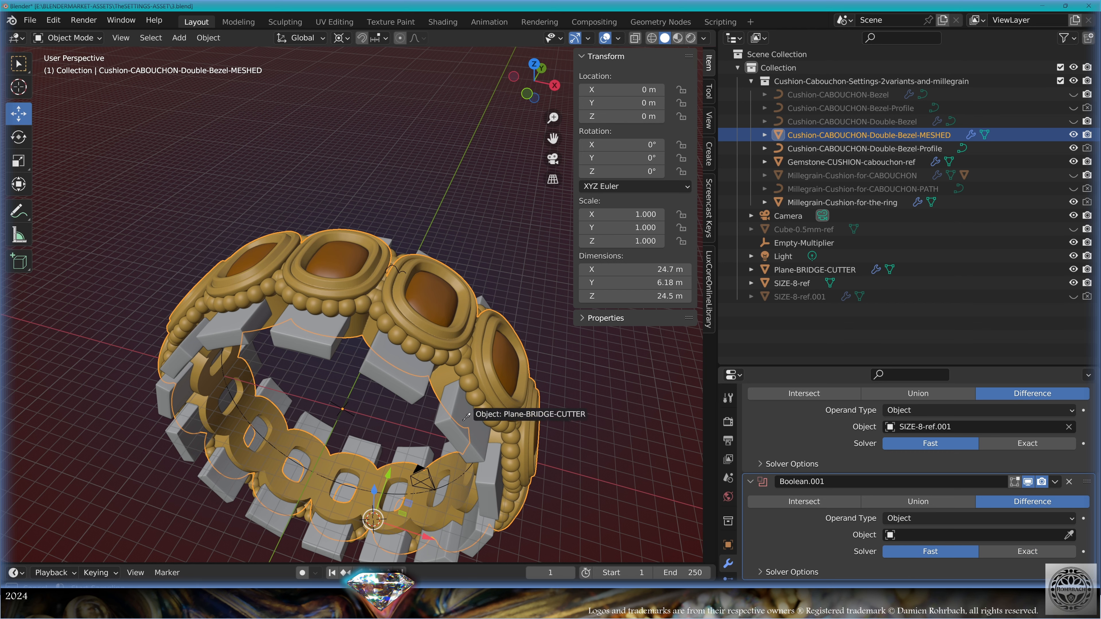
click(402, 384)
scroll(383, 381, up, 1)
shift+middle_drag(383, 383, 385, 309)
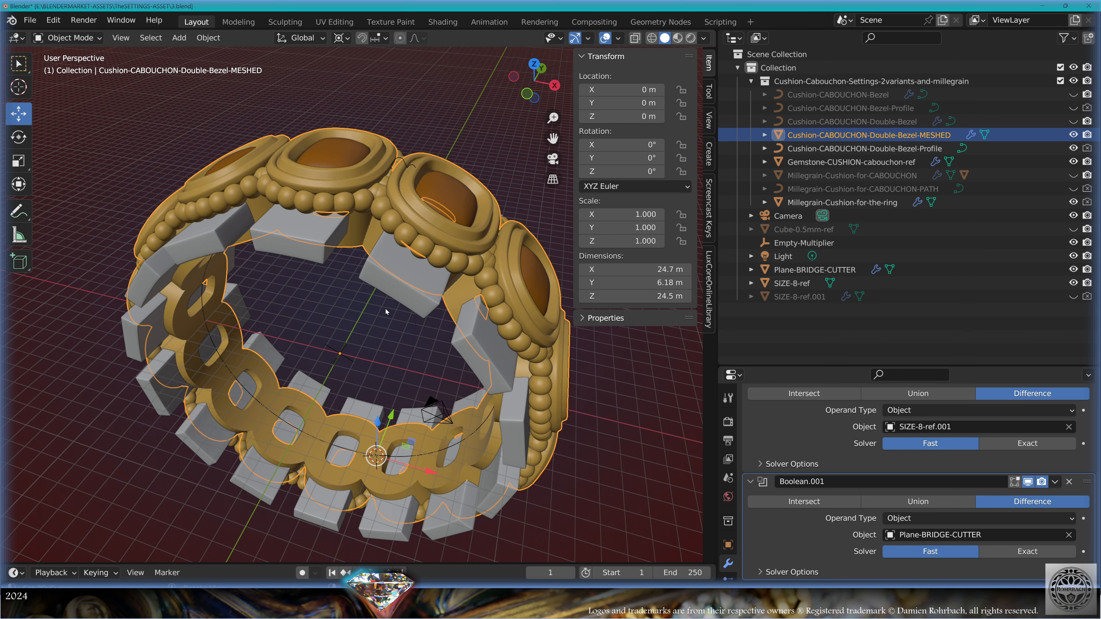
- Hide Plane-BRIDGE-CUTTER in the viewport and switch the view to orthographic projection
click(387, 293)
middle_drag(381, 398, 435, 370)
key(h)
scroll(399, 351, down, 2)
key(KP_5)
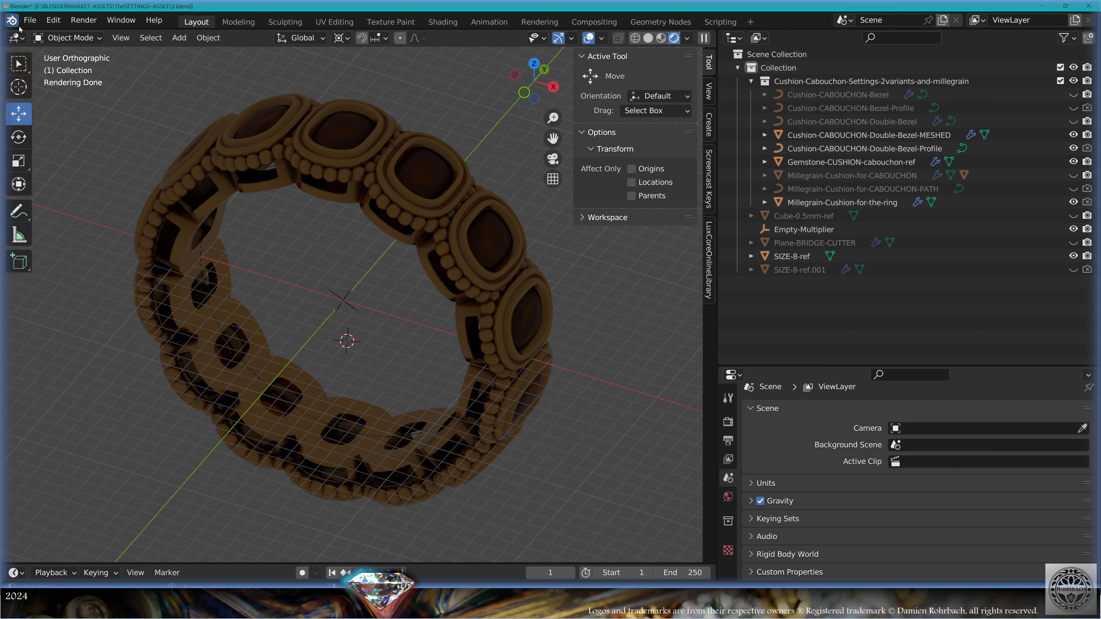
- Append the world from The-3D-JEWELRY-SETTINGS-ASSET-Version1point2.blend
click(30, 20)
click(54, 169)
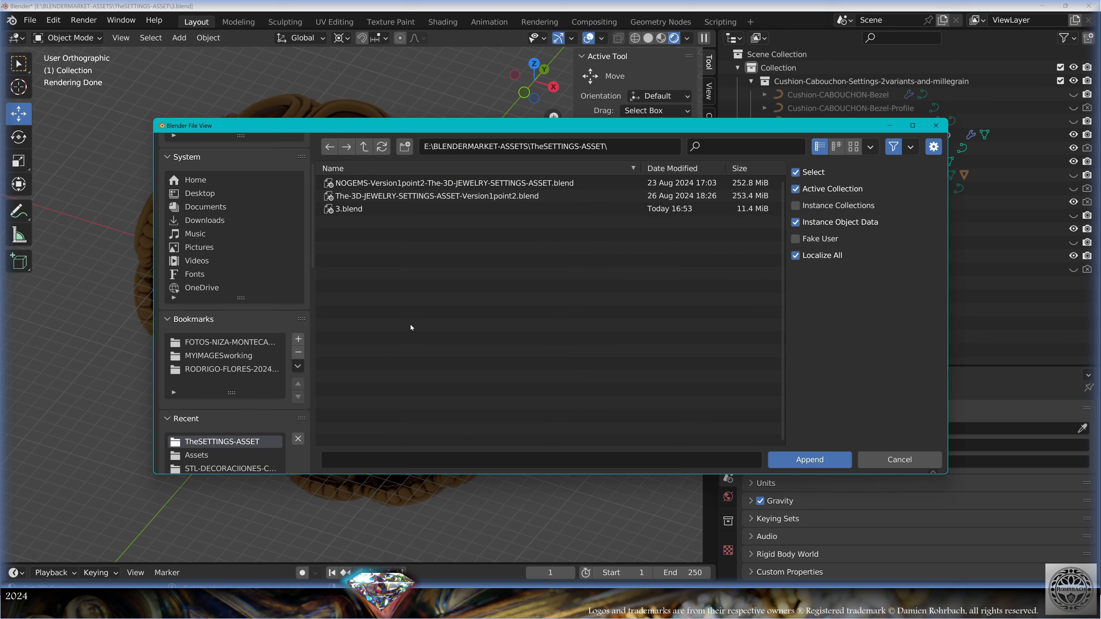
double_click(508, 200)
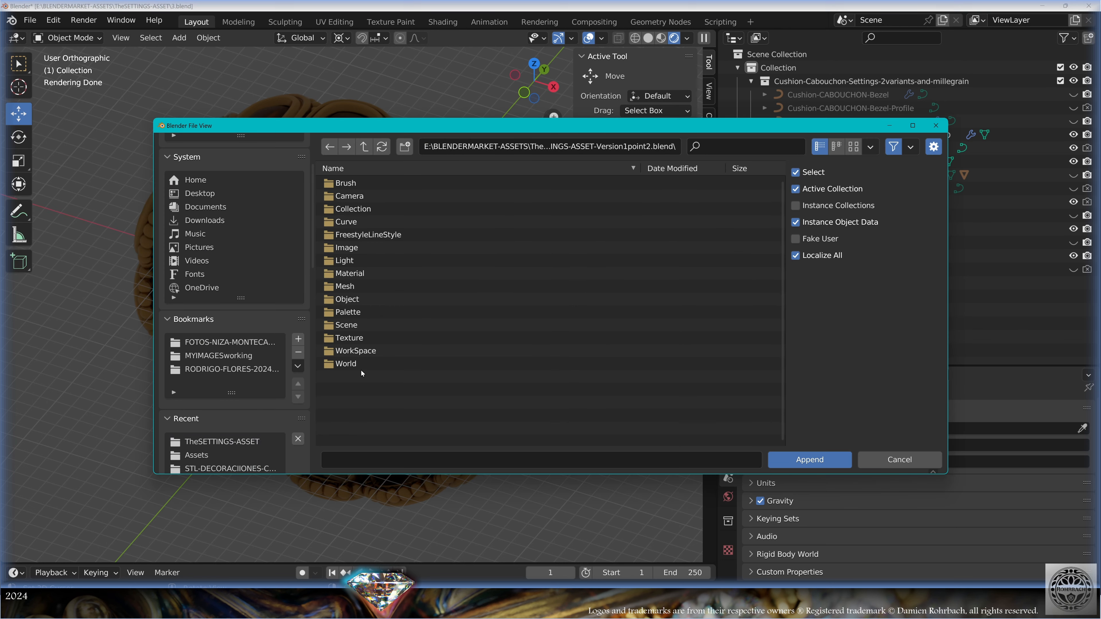
key(Escape)
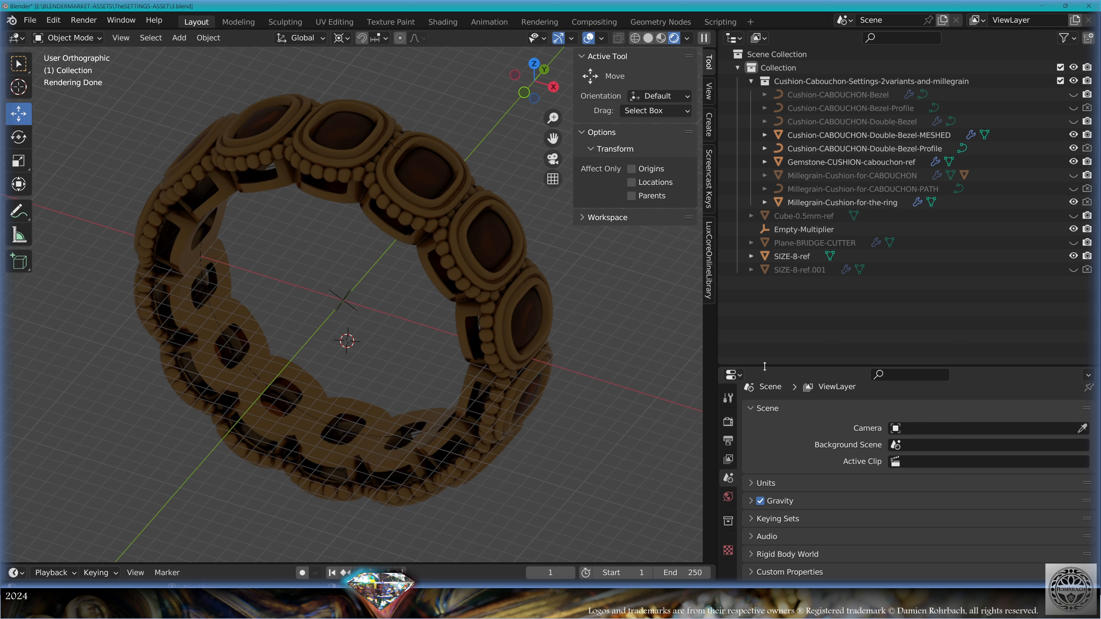
- Enlarge the properties editor, assign World.001 as the scene's world and view the ring under its lighting
drag(771, 367, 771, 237)
click(728, 368)
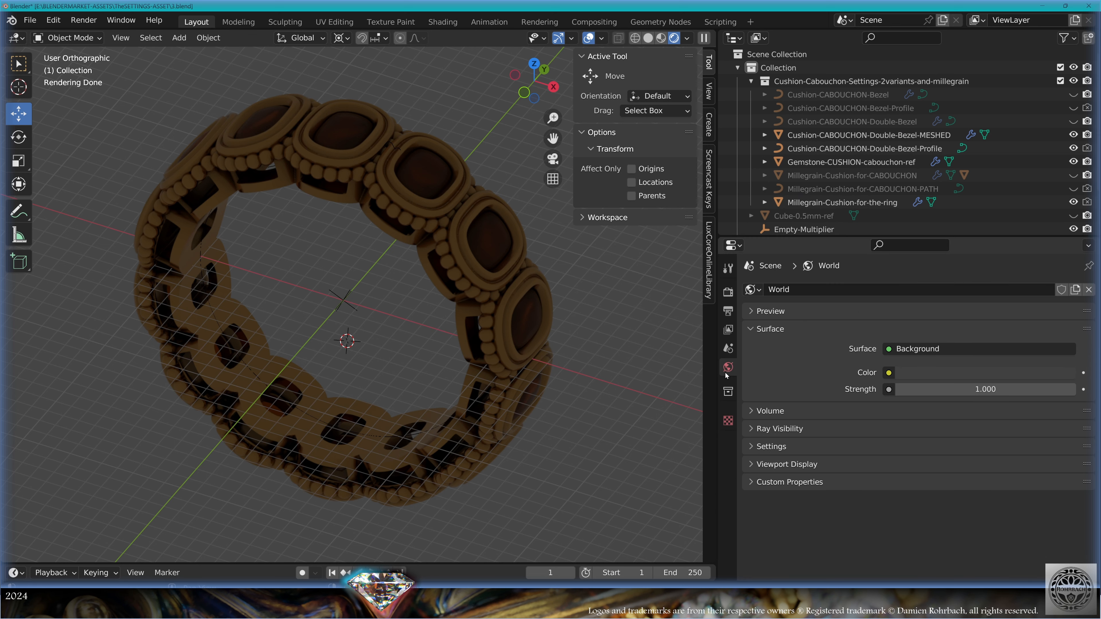
click(753, 289)
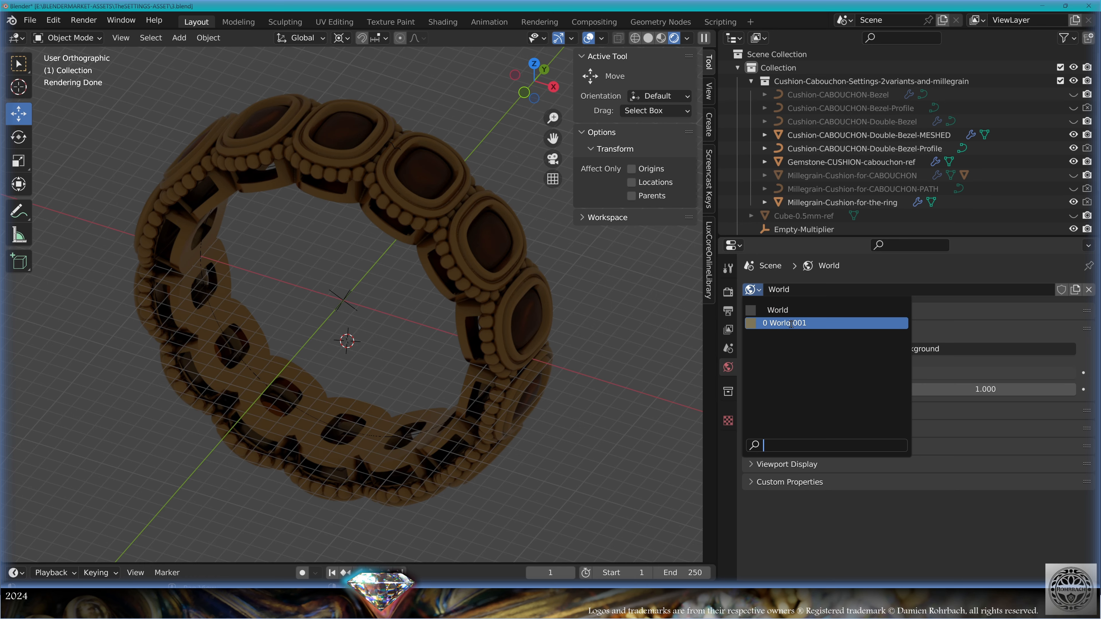
click(818, 323)
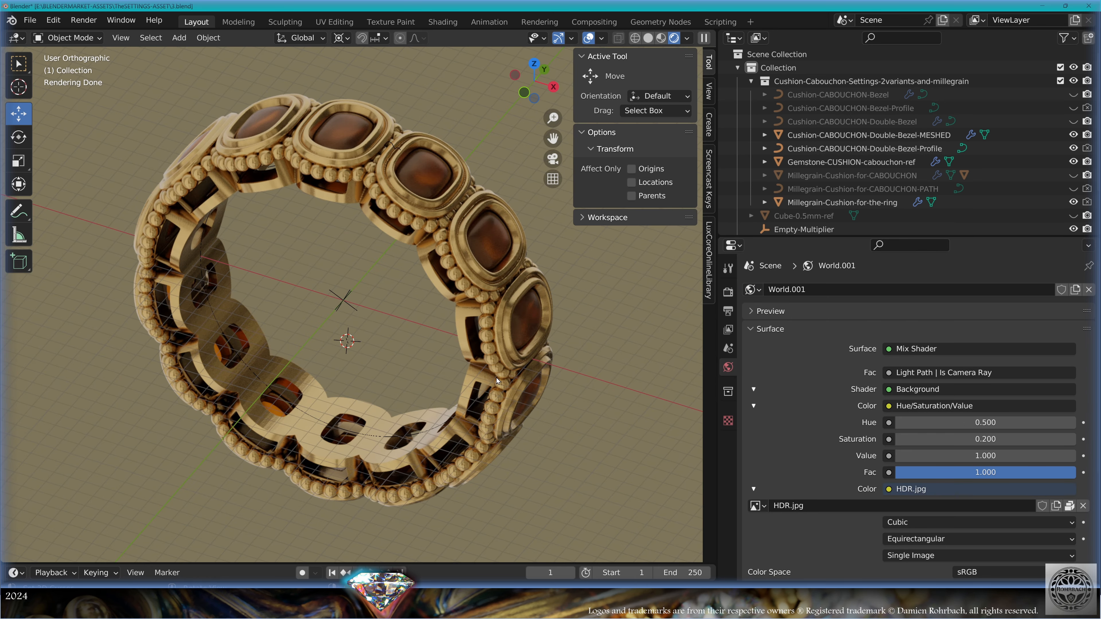
middle_drag(488, 319, 509, 336)
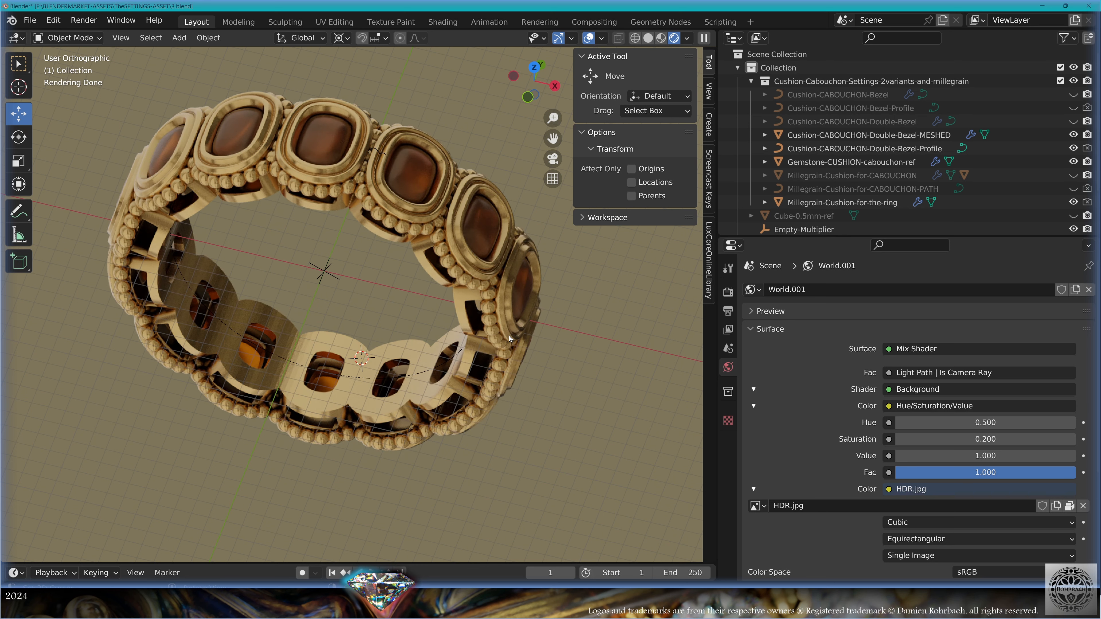
- Append the CAMERA-SET collection from The-3D-JEWELRY-SETTINGS-ASSET-Version1point2.blend
click(30, 20)
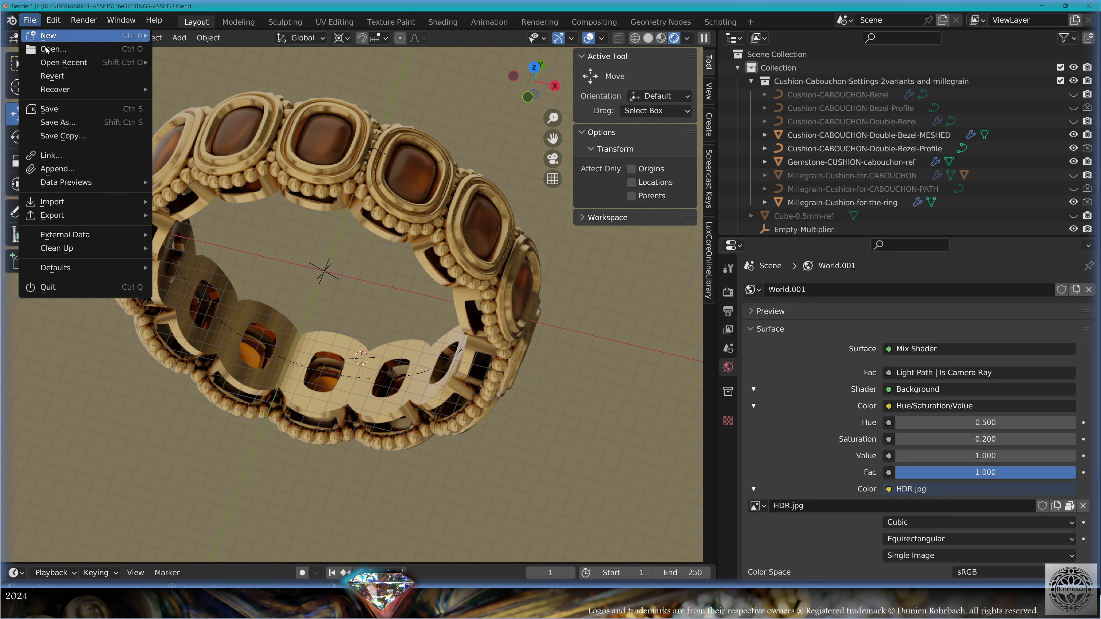
click(70, 169)
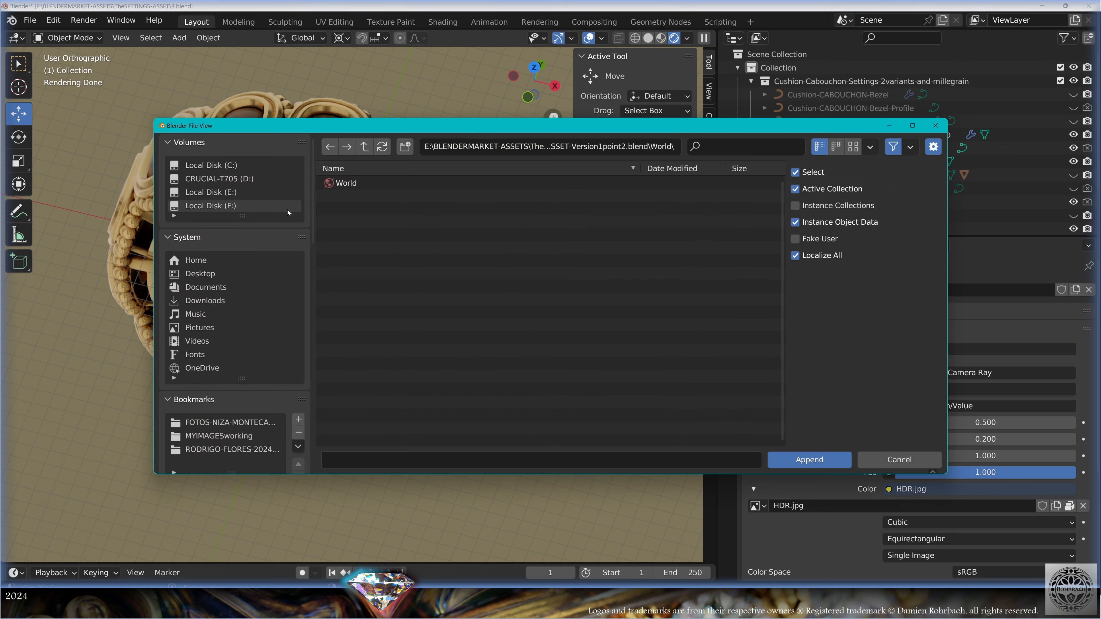
click(367, 146)
double_click(353, 209)
click(353, 196)
click(809, 459)
- Lower the ground-plane along Z to about -12.394 m so it lies below the ring
scroll(802, 217, down, 5)
click(806, 174)
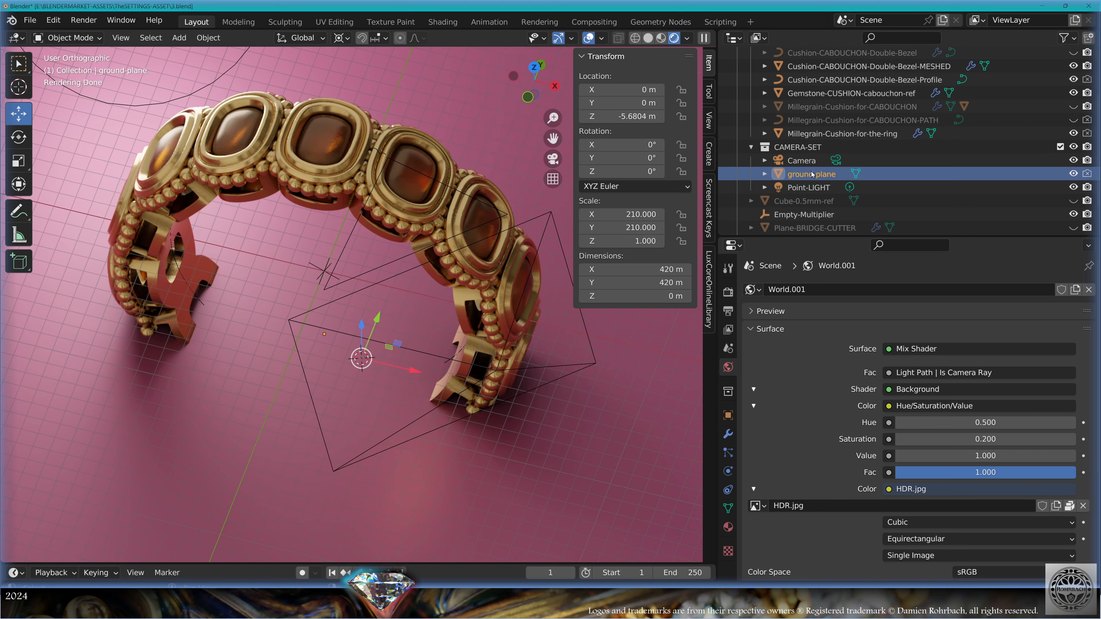
middle_drag(475, 344, 516, 108)
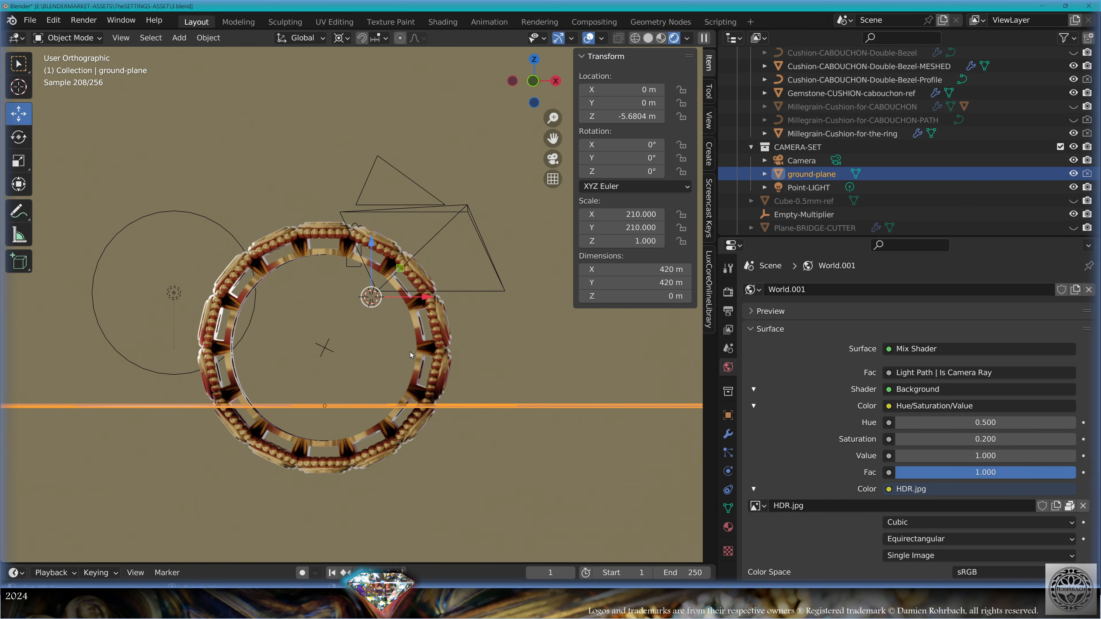
click(534, 84)
shift+middle_drag(347, 378, 406, 244)
scroll(406, 244, up, 4)
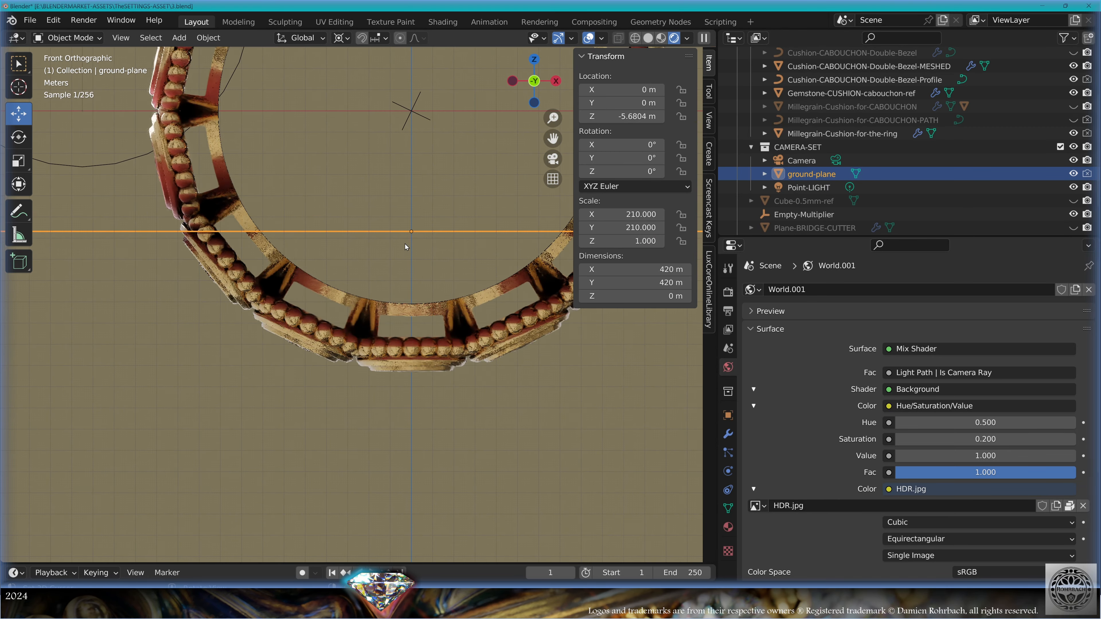
key(g)
key(z)
click(408, 377)
- Move the camera away from the ring in top view and reframe in camera view, to about X 36.063, Y -37.06, Z 35.926 m
scroll(475, 198, down, 5)
middle_drag(476, 200, 432, 254)
key(KP_0)
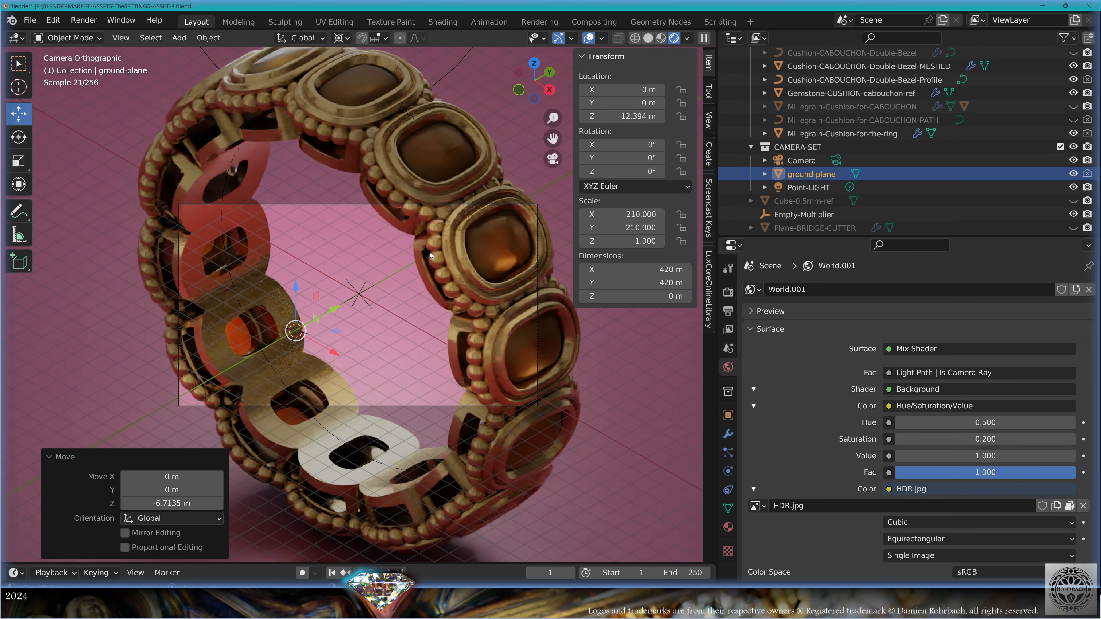
click(798, 161)
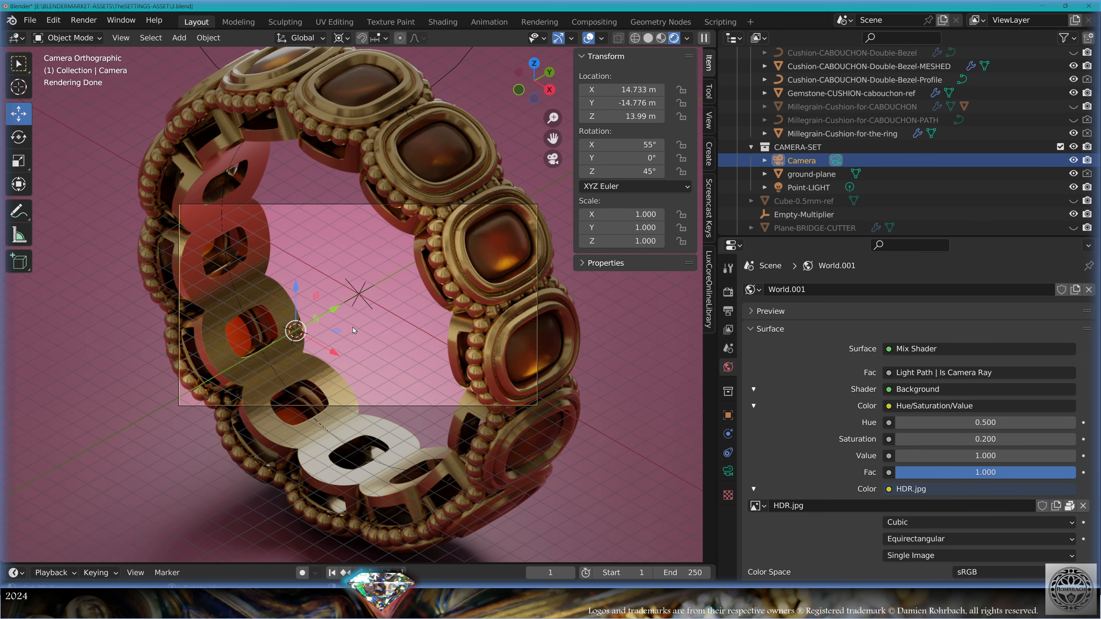
key(KP_7)
key(g)
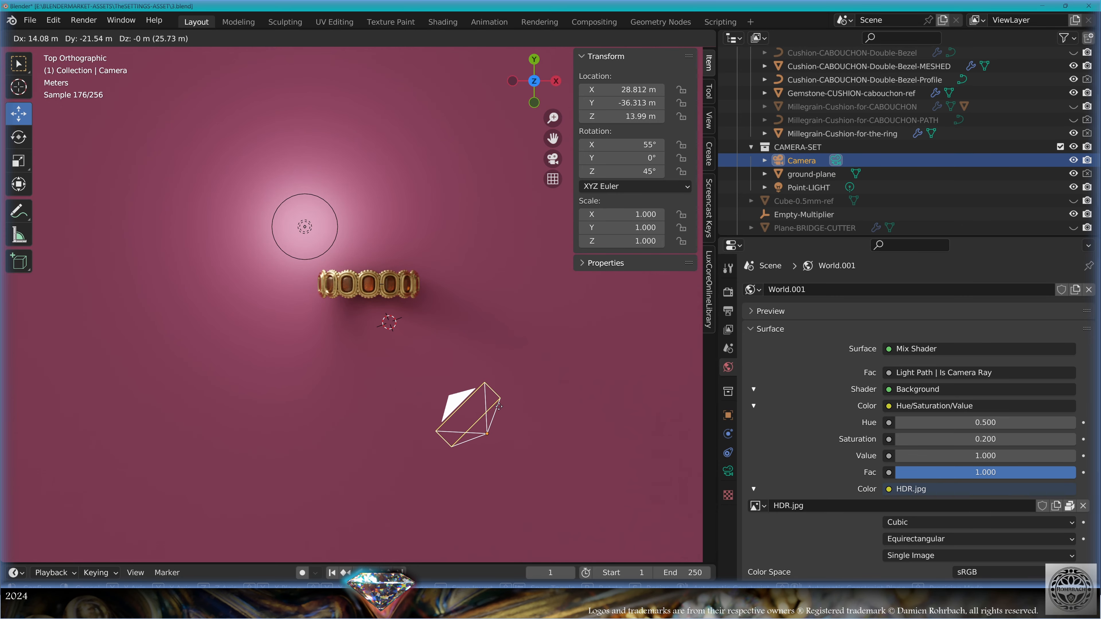
click(496, 384)
key(KP_0)
key(g)
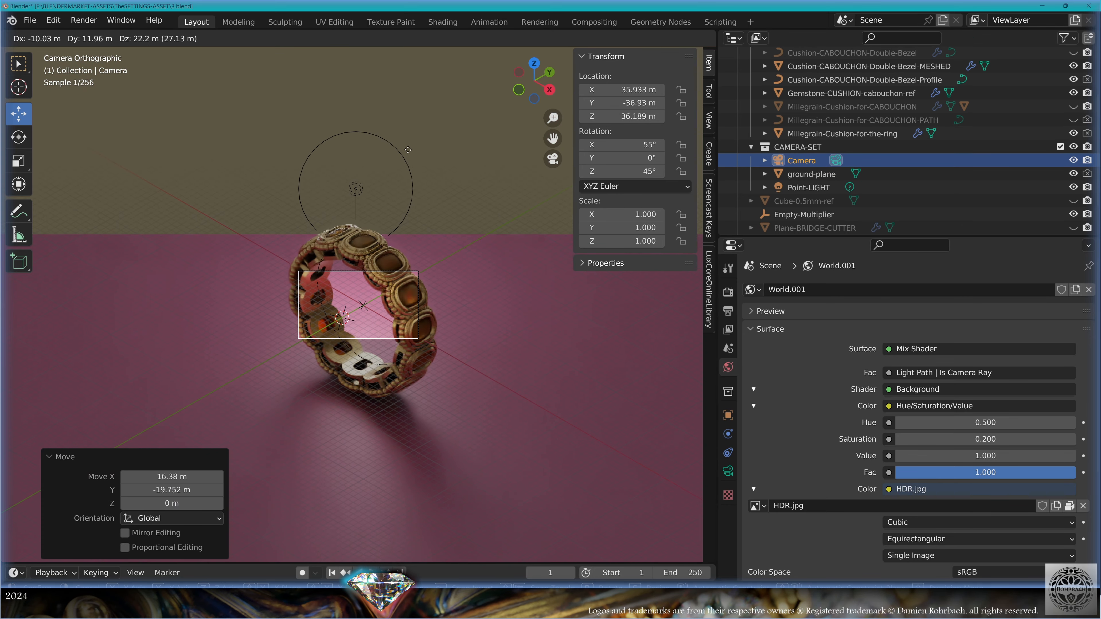
click(408, 149)
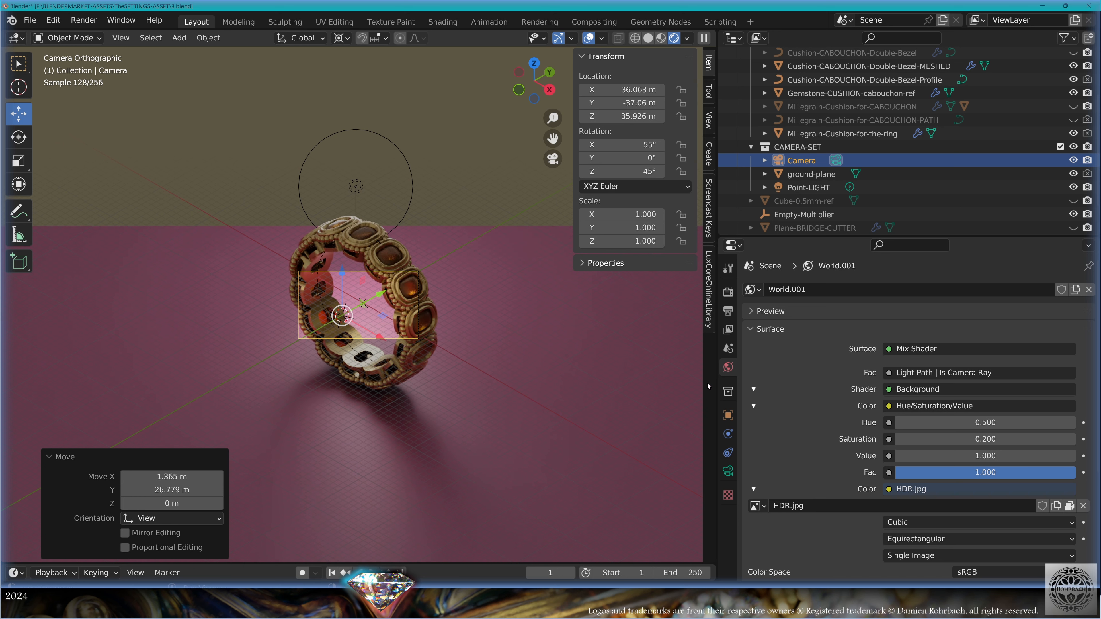
- Set the output resolution's Y value to 1920 px for a square render
click(728, 311)
double_click(960, 321)
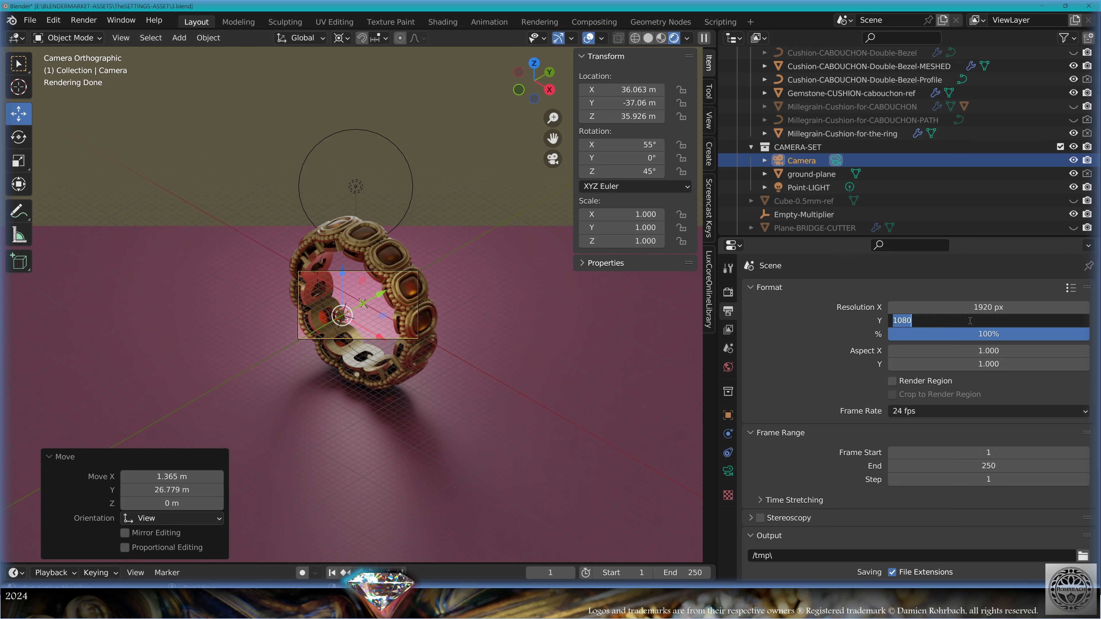
text(1920)
key(Return)
- Increase the camera's orthographic scale to 28.600 so the frame encloses the whole ring
click(728, 471)
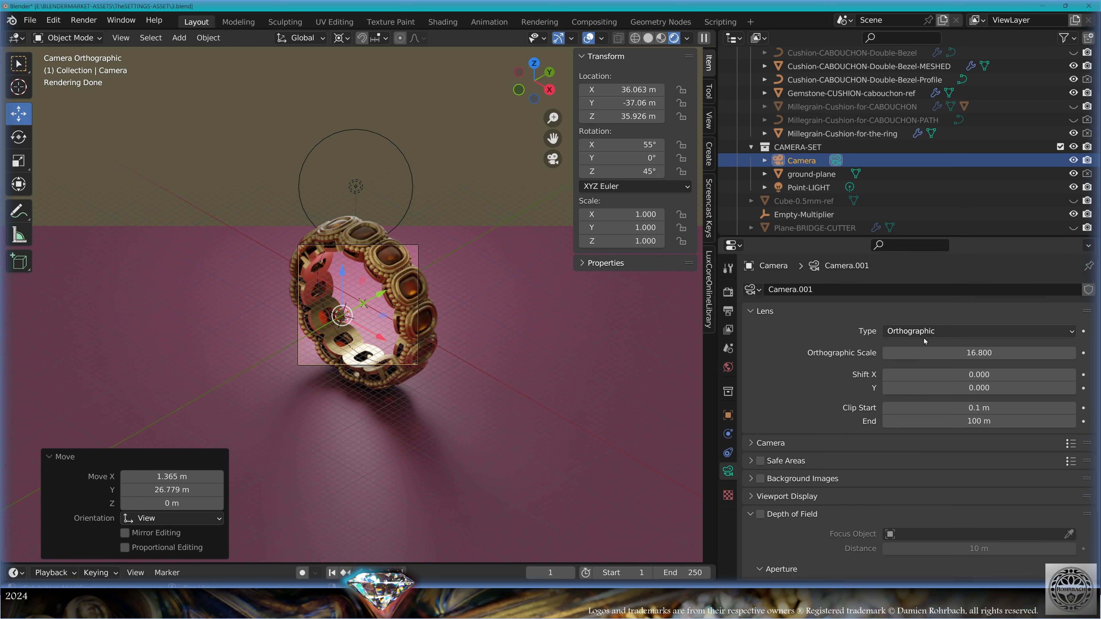
drag(927, 353, 1031, 353)
scroll(412, 334, up, 4)
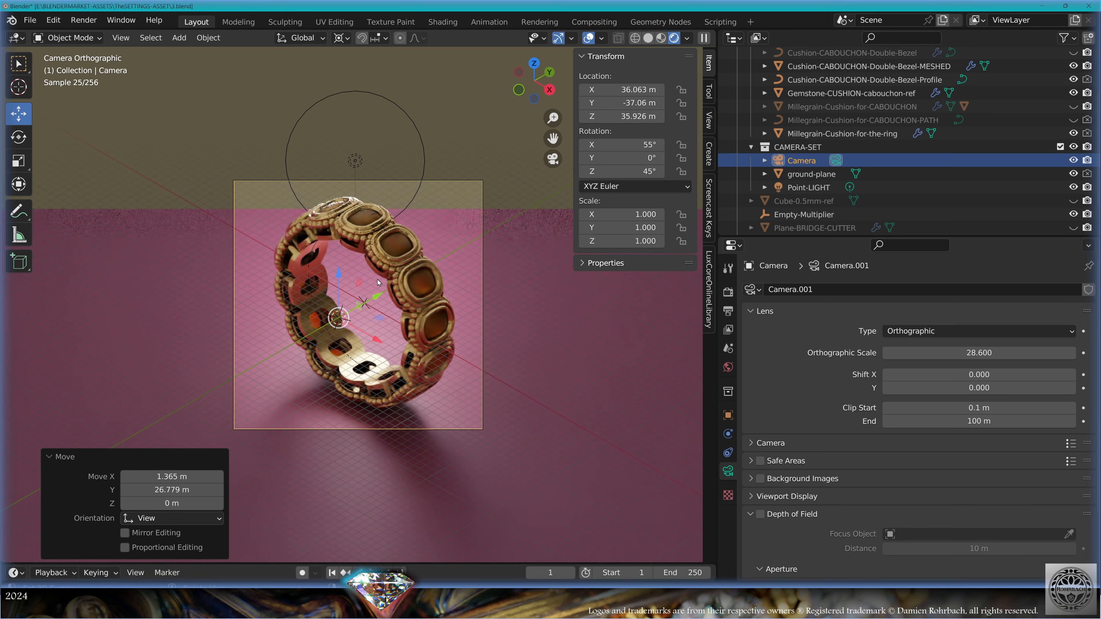
- Nudge the camera to centre the ring in the frame, at about X 36.374, Y -37.231, Z 35.44 m
key(g)
click(381, 277)
key(g)
key(x)
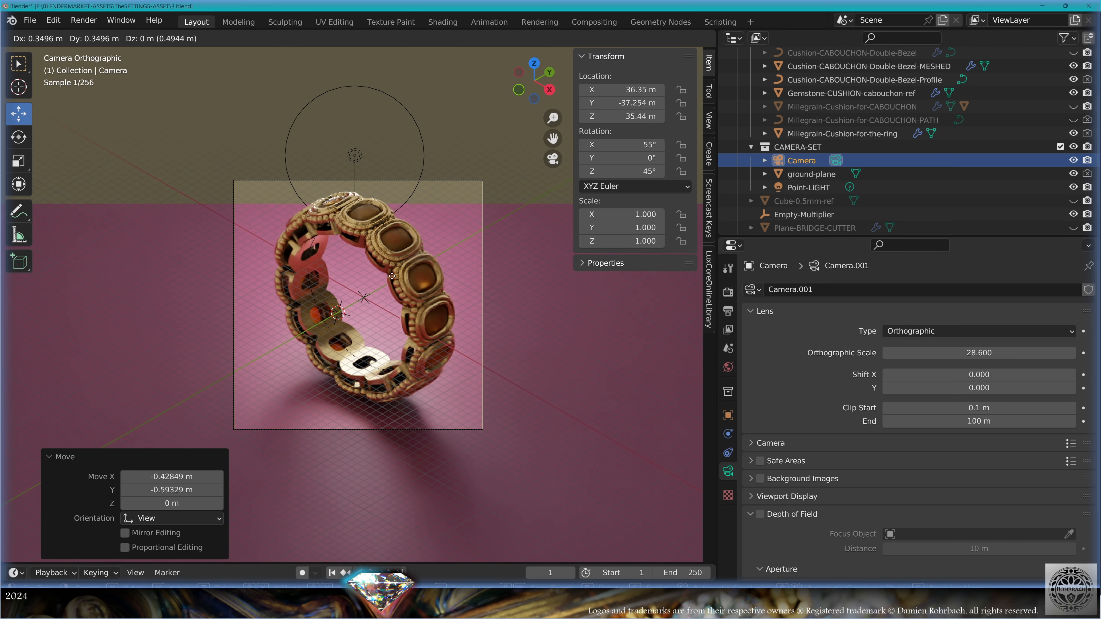
click(501, 389)
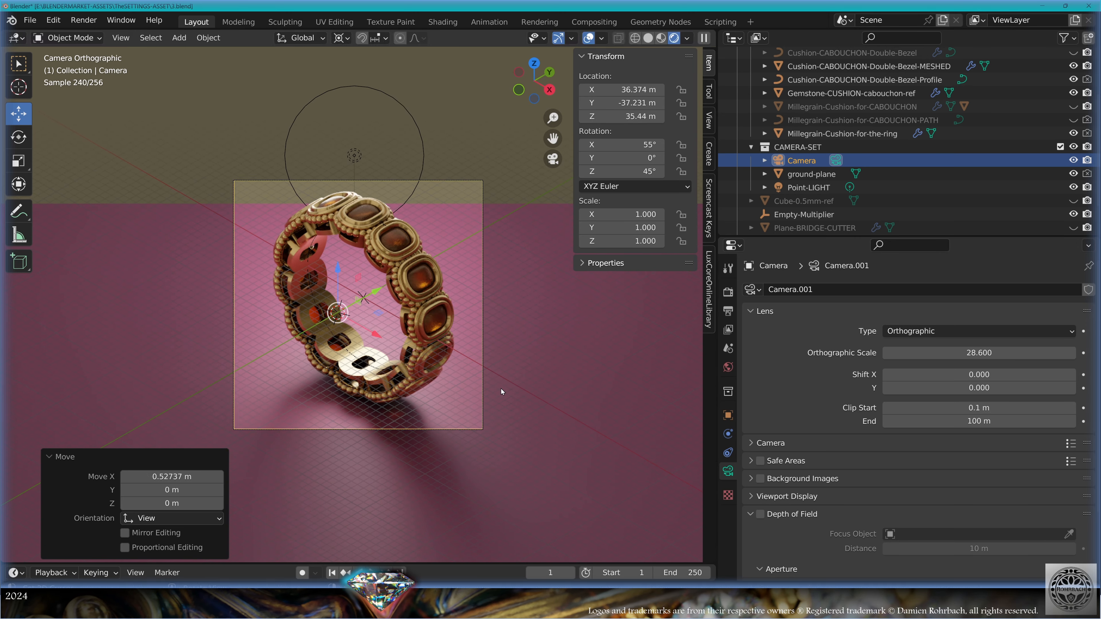
- Set the camera's clip end to 5000 m and hide the viewport overlays
click(897, 419)
text(5000)
key(Return)
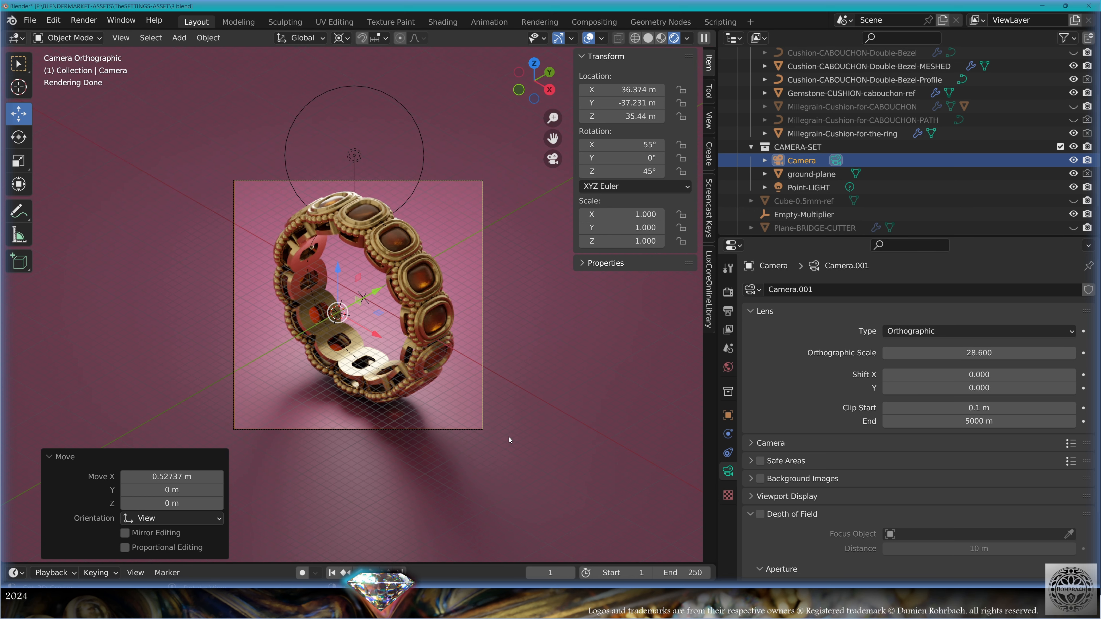
click(588, 38)
- Raise Point-LIGHT in the right view and shift it in top view, to about X -16.323, Y 20.97, Z 27.287 m
click(810, 189)
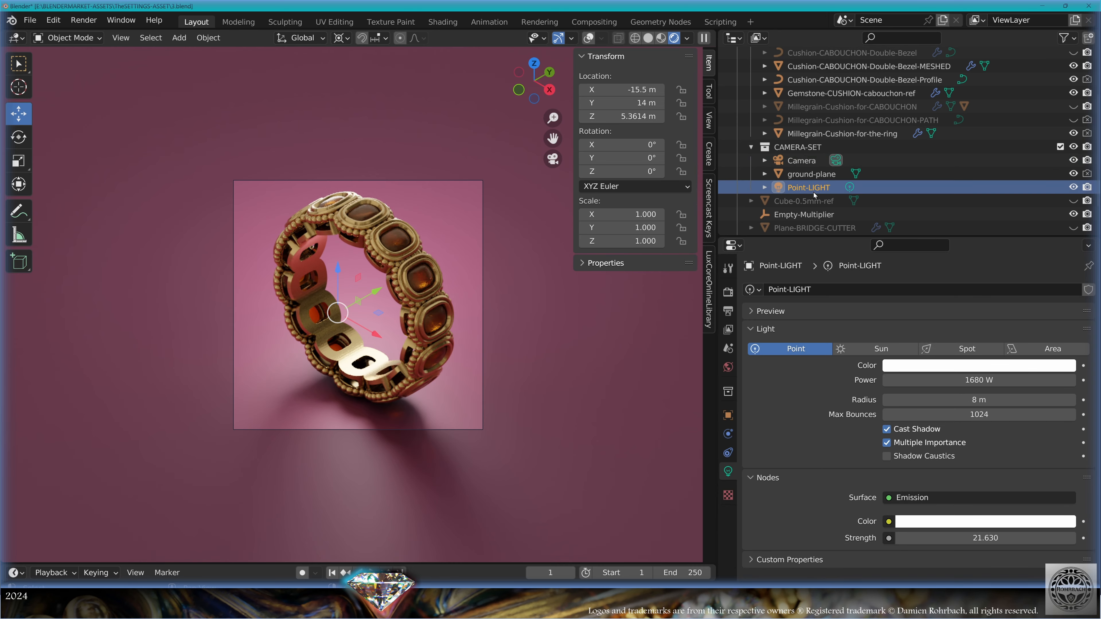
scroll(307, 340, down, 5)
key(KP_7)
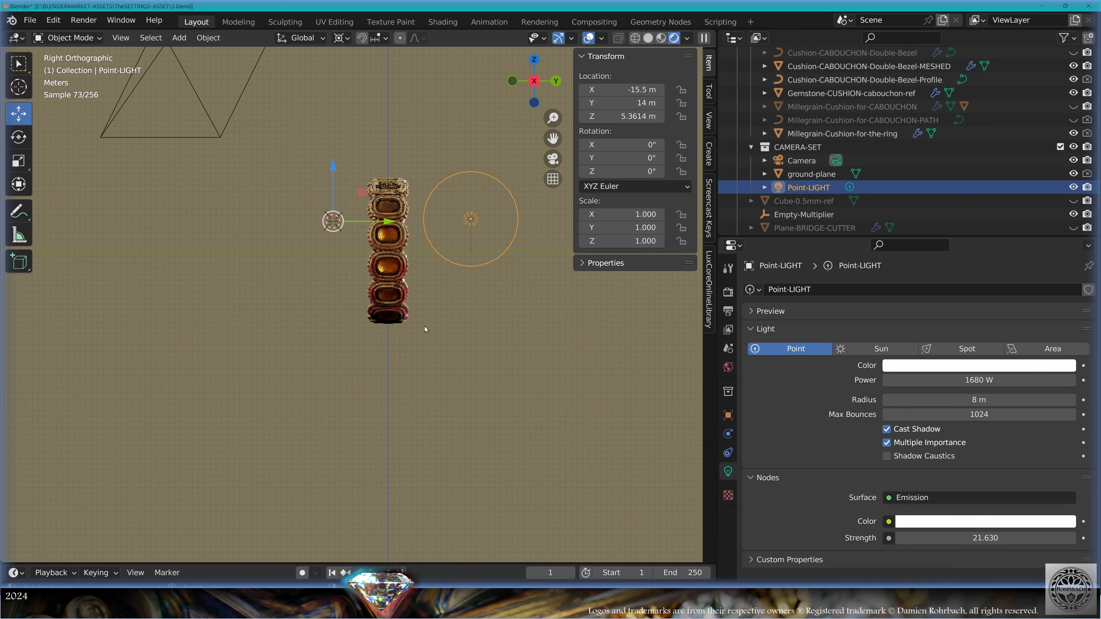
key(g)
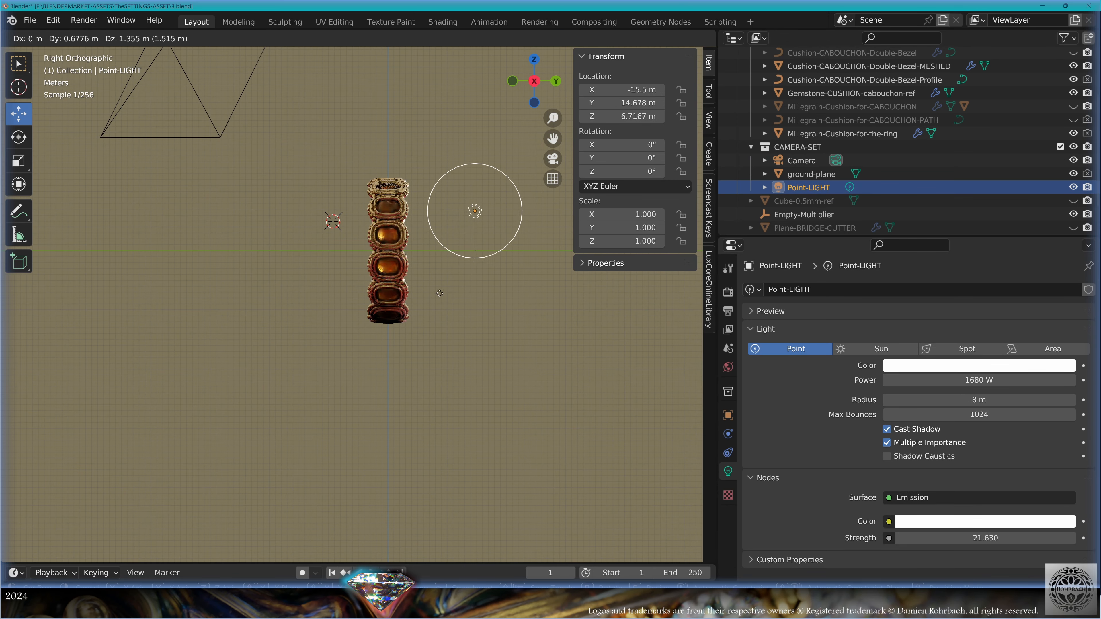
click(489, 180)
key(KP_7)
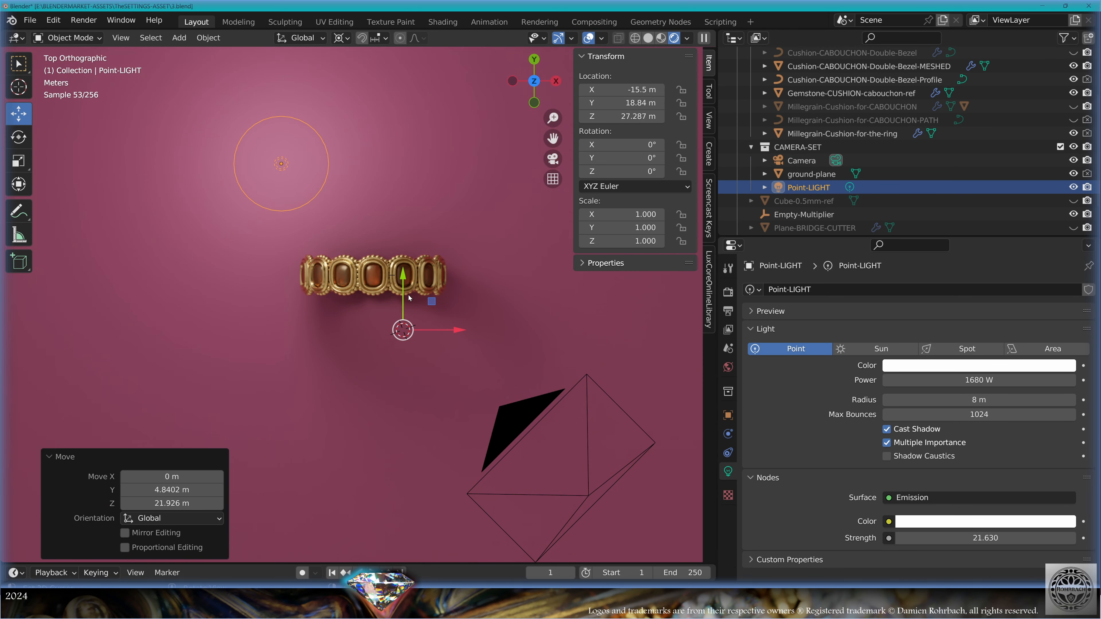
key(g)
click(404, 285)
key(KP_0)
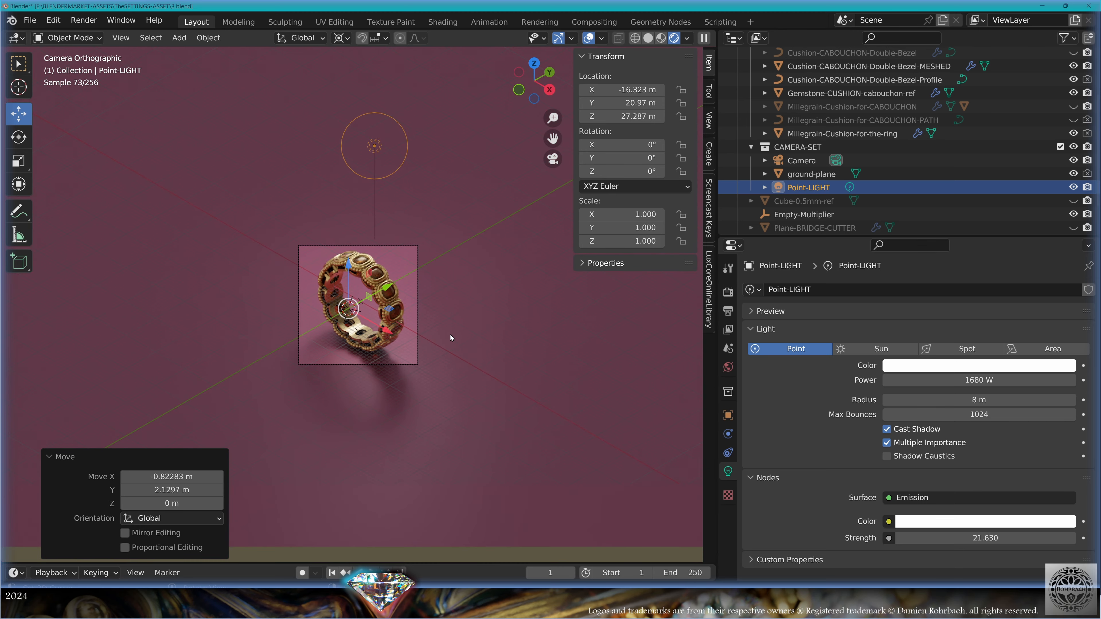
scroll(451, 338, up, 3)
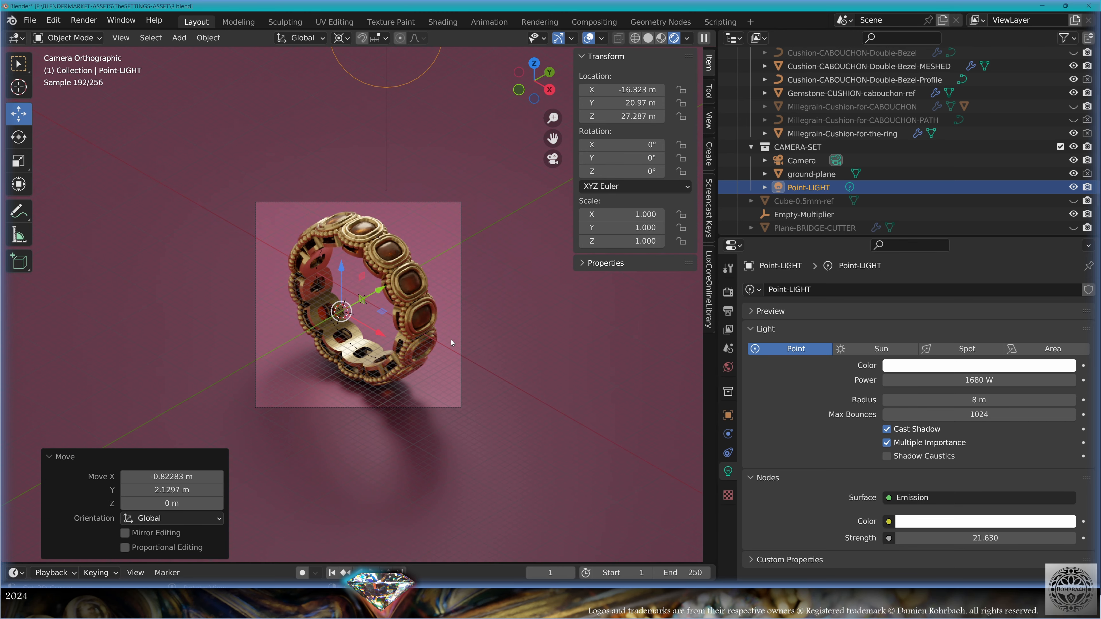
- Move Point-LIGHT across to the ring's other side in top view, to about X 13.88 m, Y 19.953 m
key(KP_7)
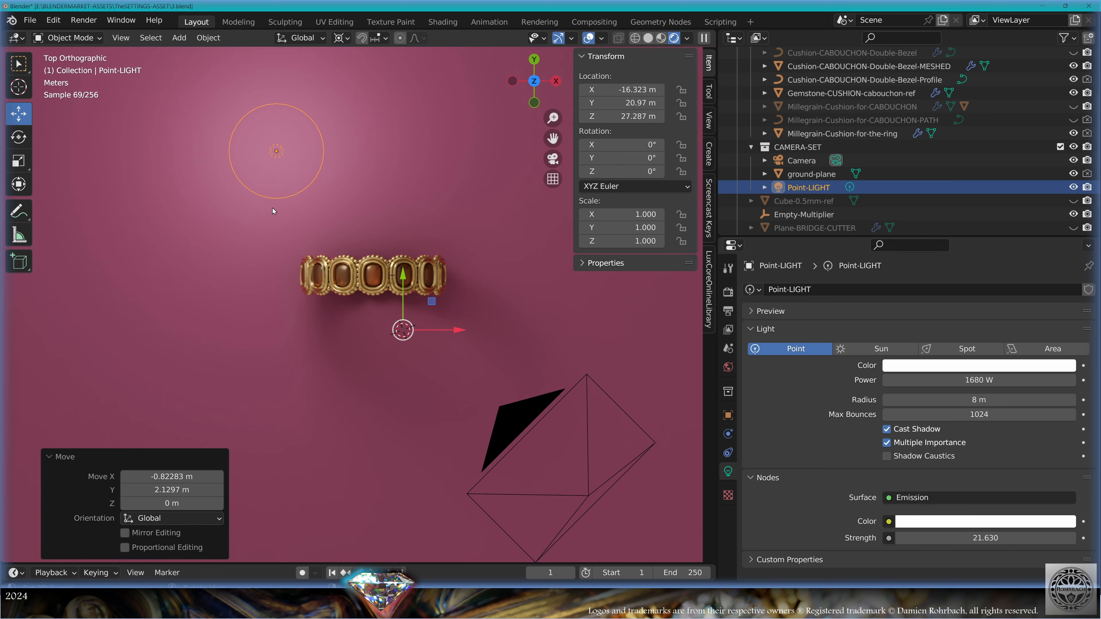
key(g)
click(453, 217)
key(KP_0)
scroll(417, 231, up, 2)
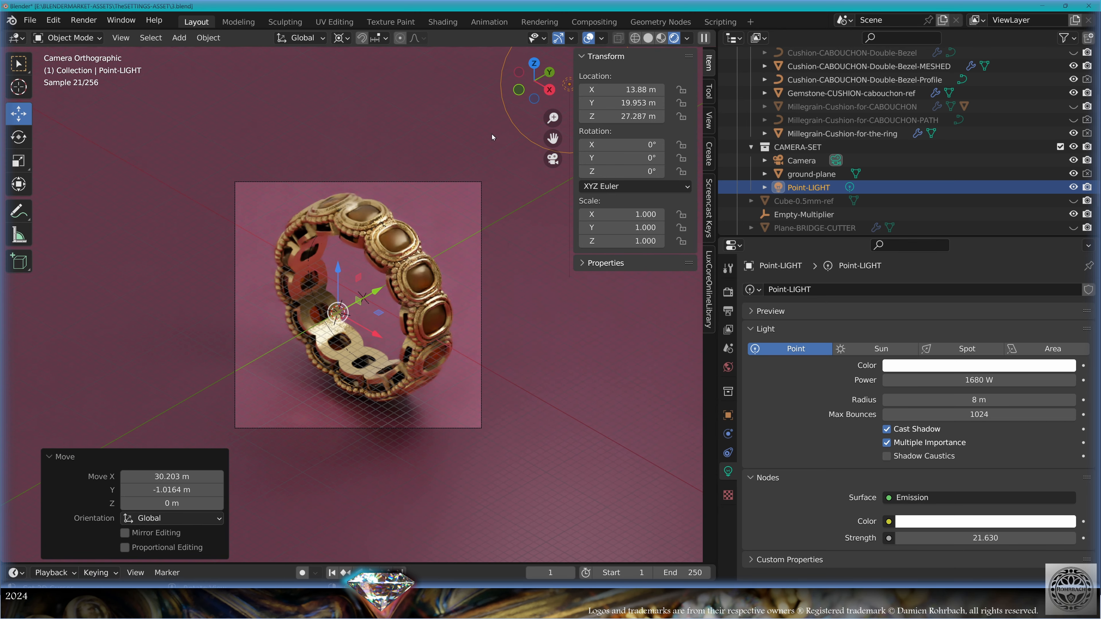
click(601, 38)
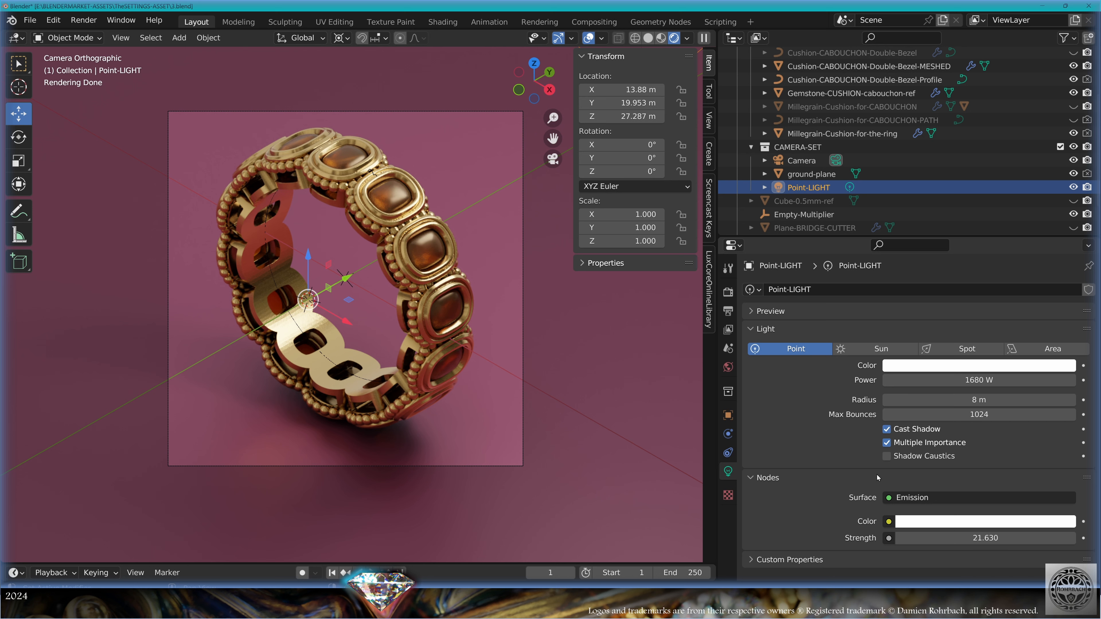
- Set Point-LIGHT's radius to 3 m and its emission strength to 120
double_click(965, 401)
text(3)
key(Return)
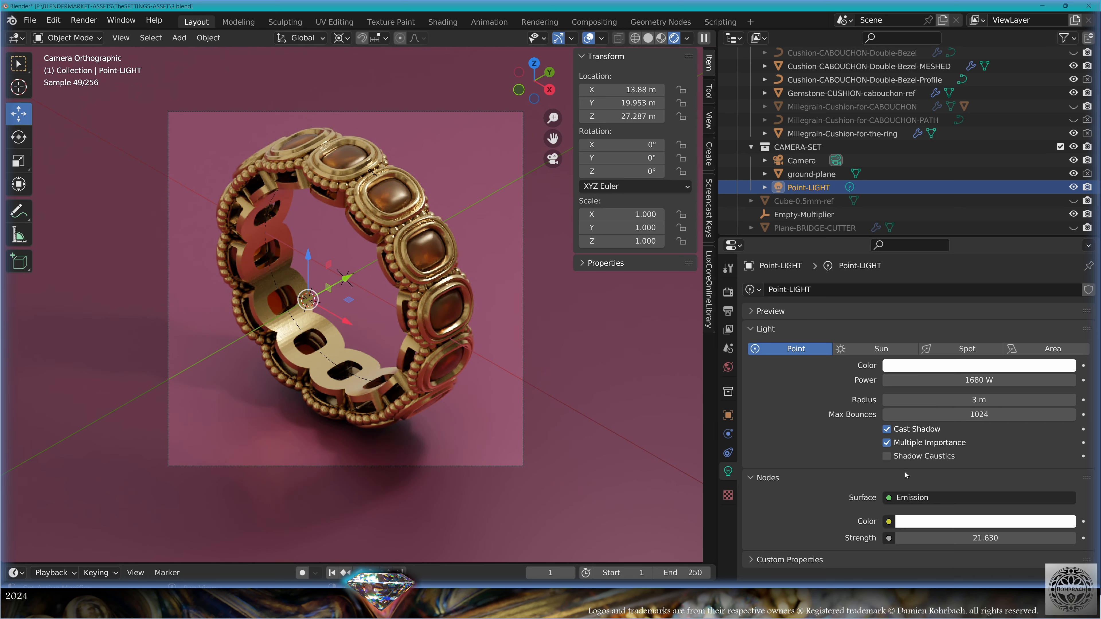
double_click(984, 538)
text(120)
key(Return)
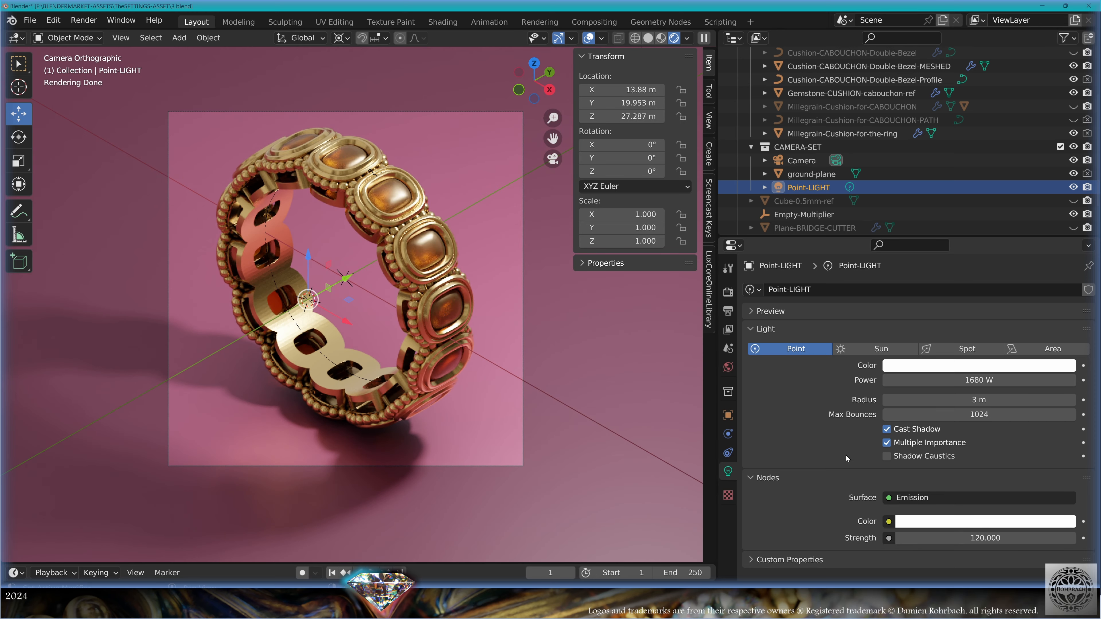
- Set Point-LIGHT's Z location to 60 m and increase its Y location
double_click(631, 117)
text(60)
key(Return)
drag(620, 102, 699, 103)
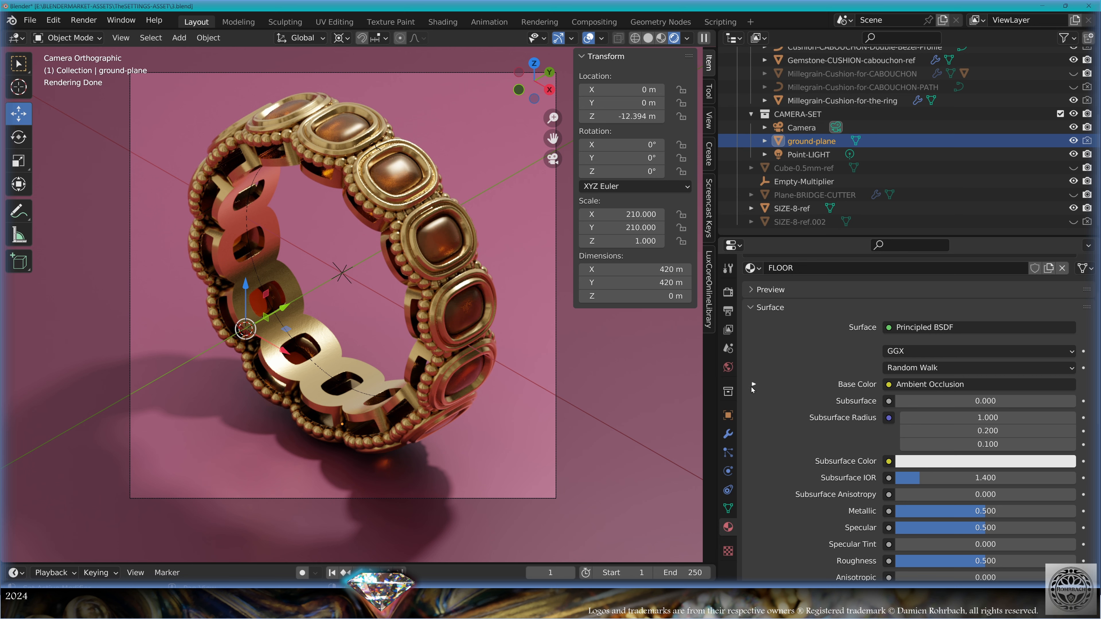
- Change the Ambient Occlusion base colour of the ground-plane's FLOOR material to teal
click(751, 386)
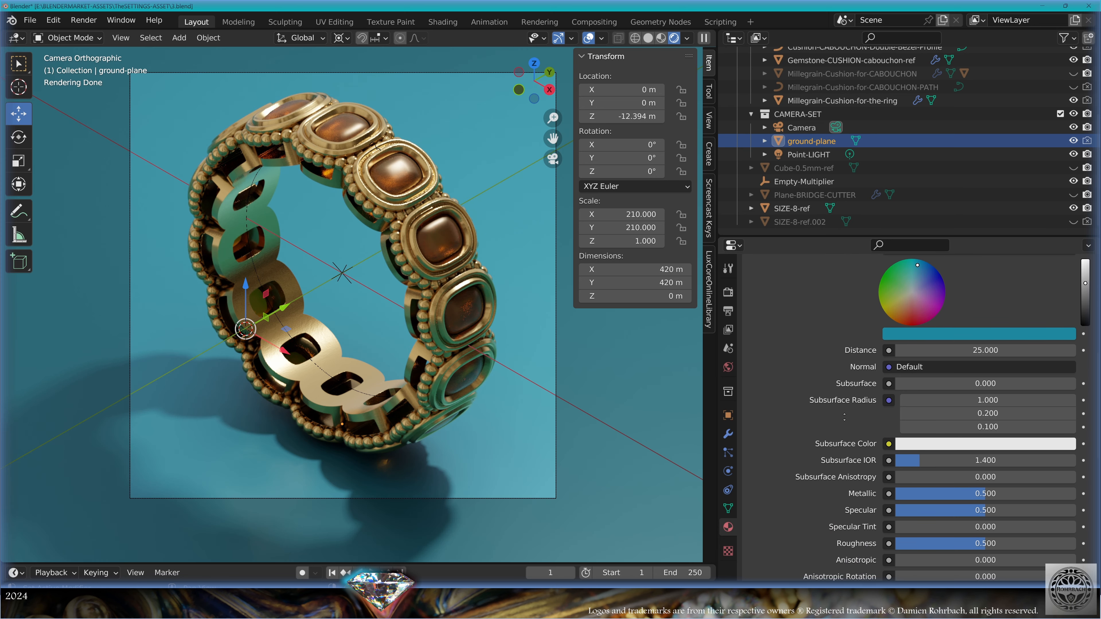
scroll(844, 416, down, 2)
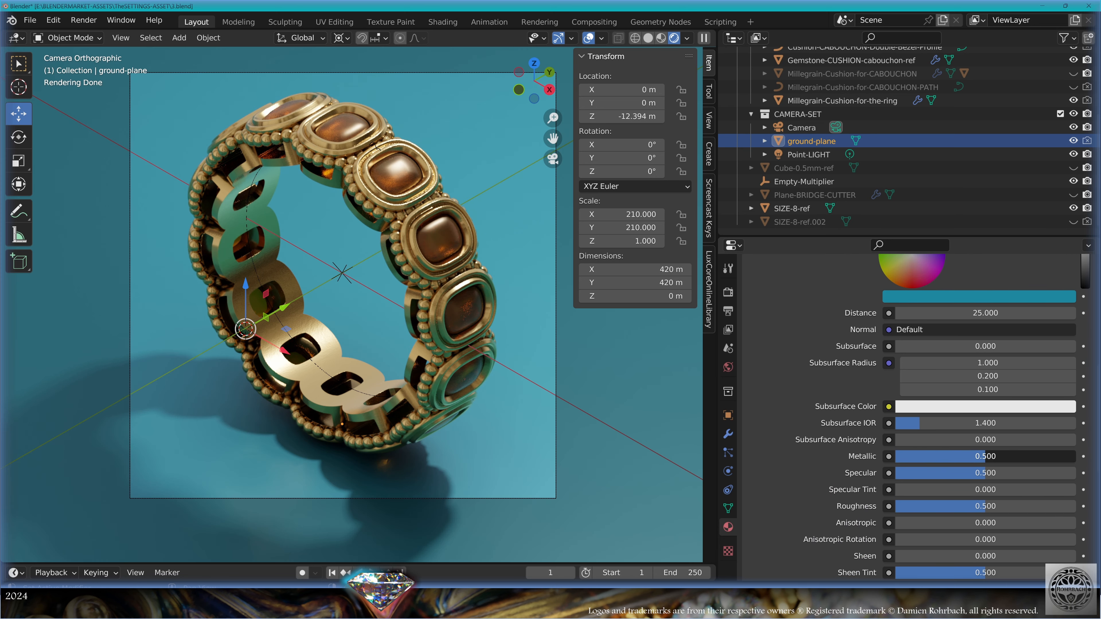
- Set the FLOOR material's Metallic to 1 and Roughness to 0.3
click(936, 456)
text(1)
key(Return)
click(973, 506)
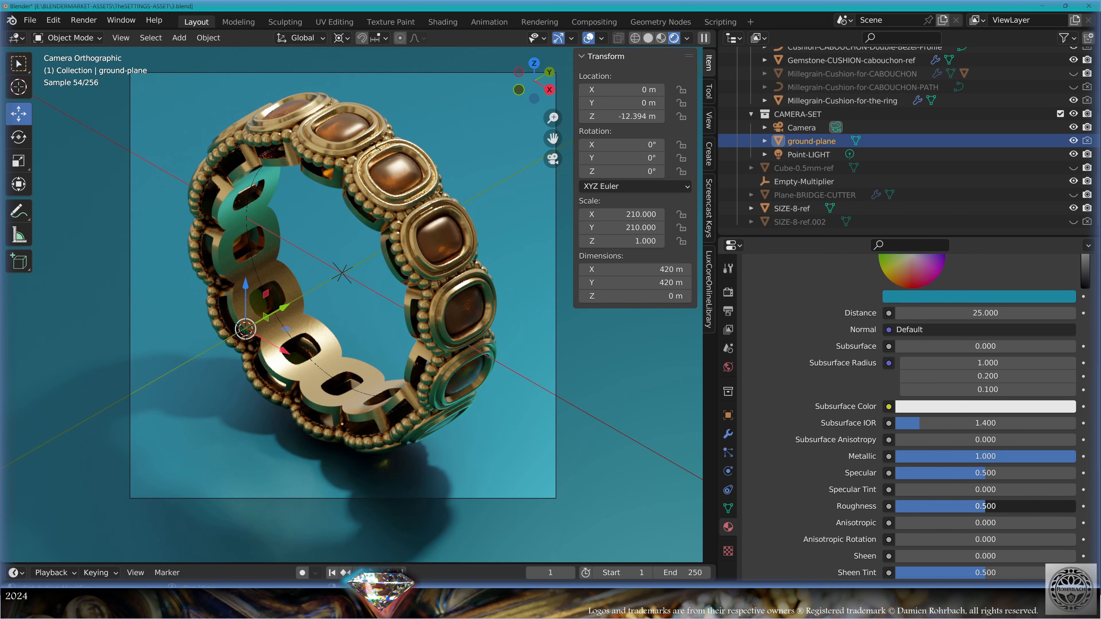
text(0.3)
key(Return)
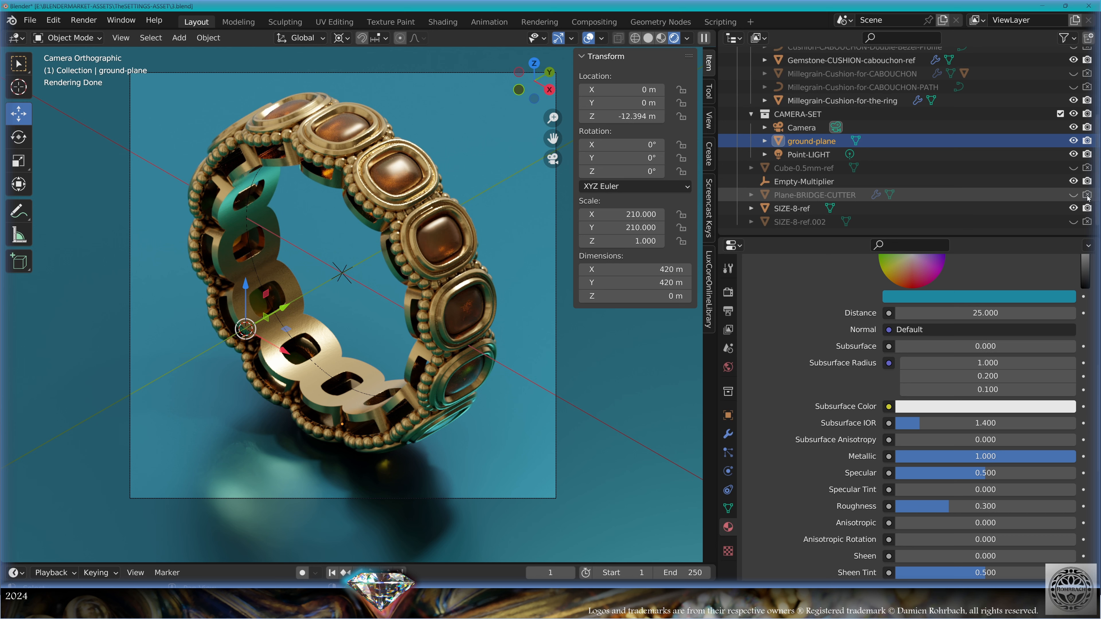
- Disable render visibility for the hidden bezel, profile and cutter objects and render the camera view
scroll(1070, 174, up, 5)
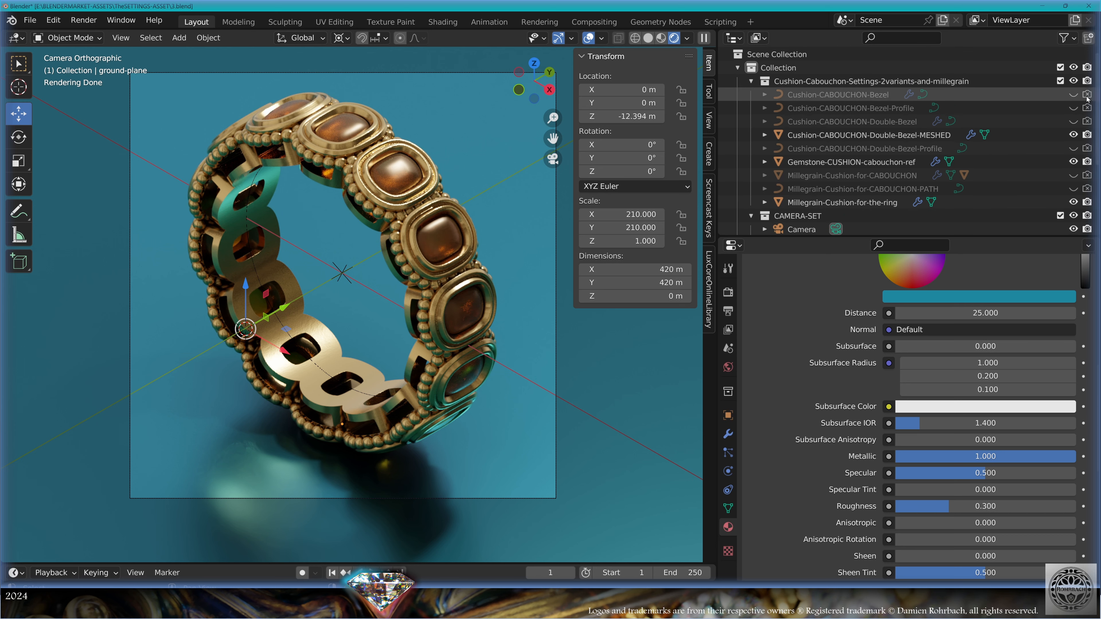
scroll(910, 223, down, 5)
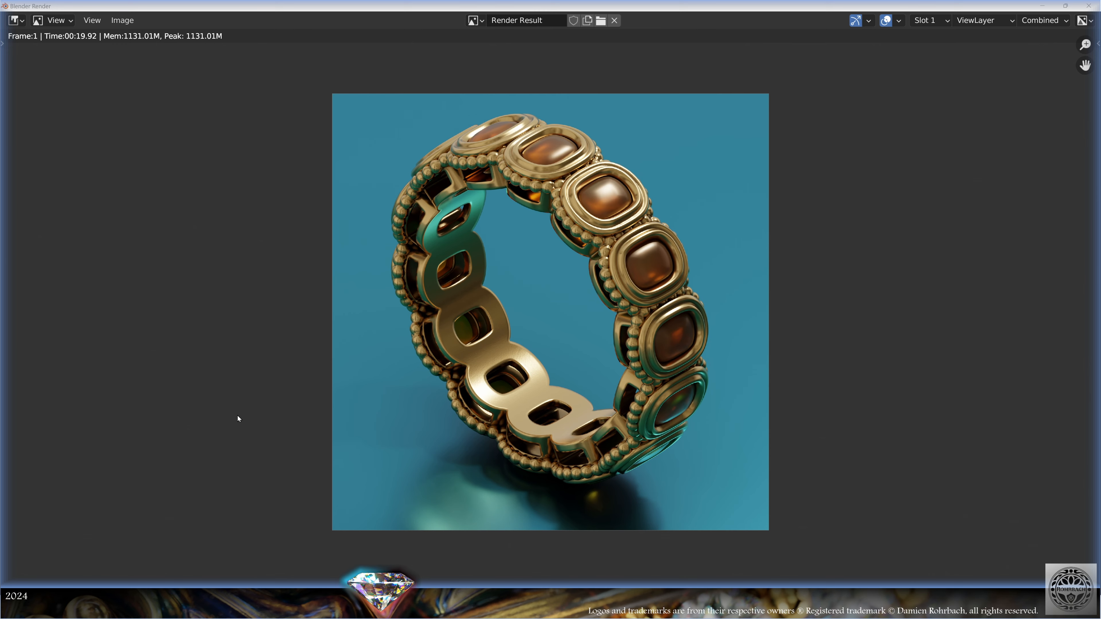
- Prepare to save the rendered image as a PNG with RGB colour and 0% compression
click(124, 22)
click(185, 136)
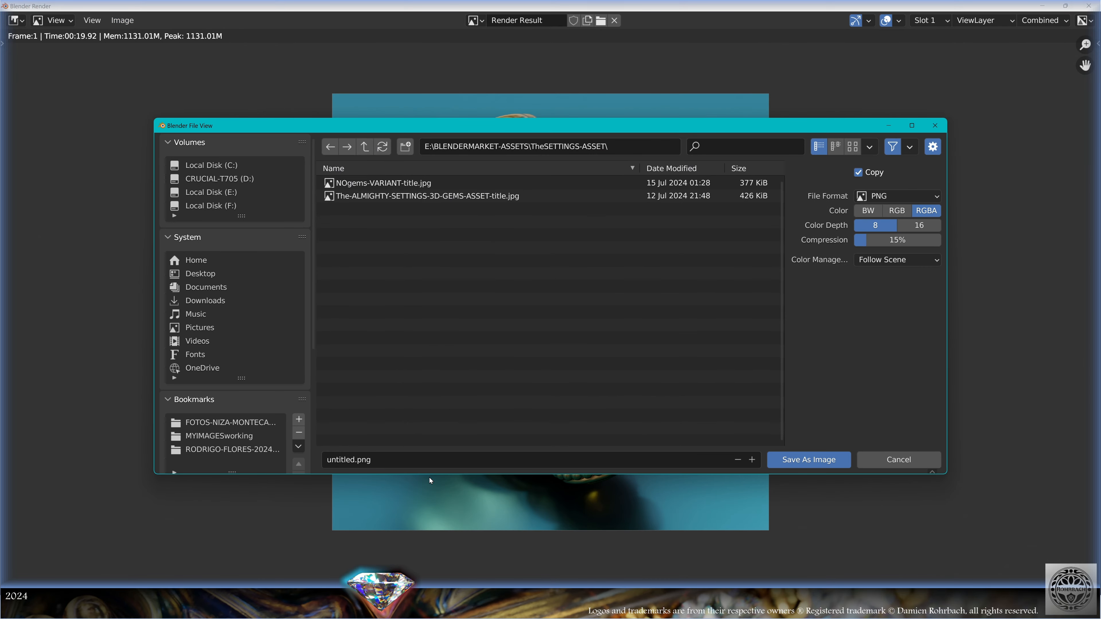
click(896, 211)
click(893, 241)
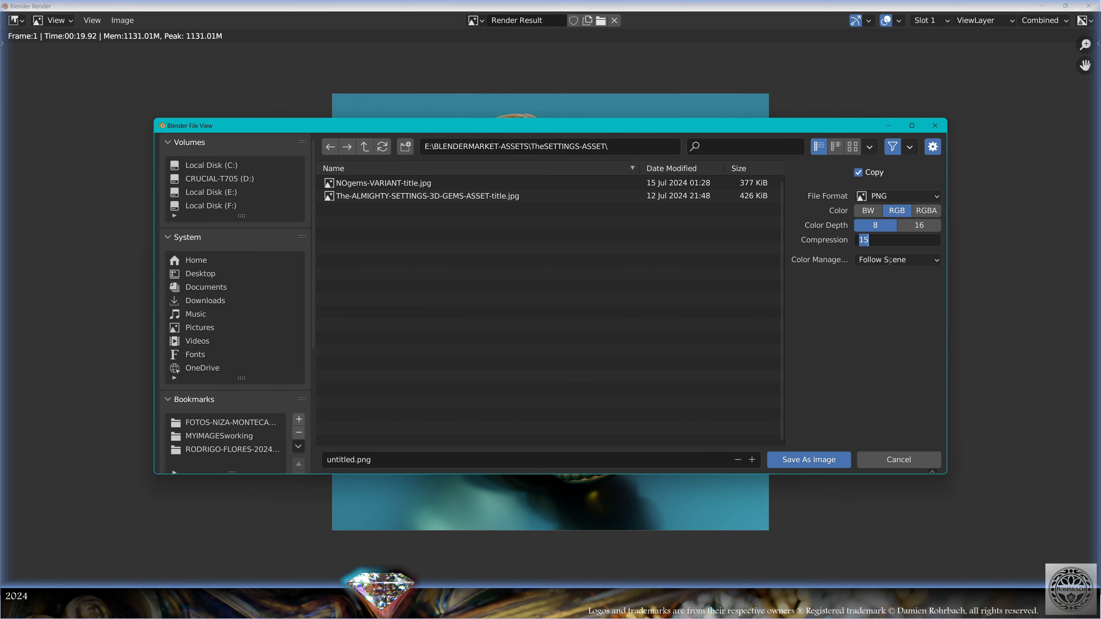
text(0)
- Name the render cushion-DOUBLEBEZEL-ETERNITY-RING-SIZE8 and save it
key(Tab)
text(cushion-DOU)
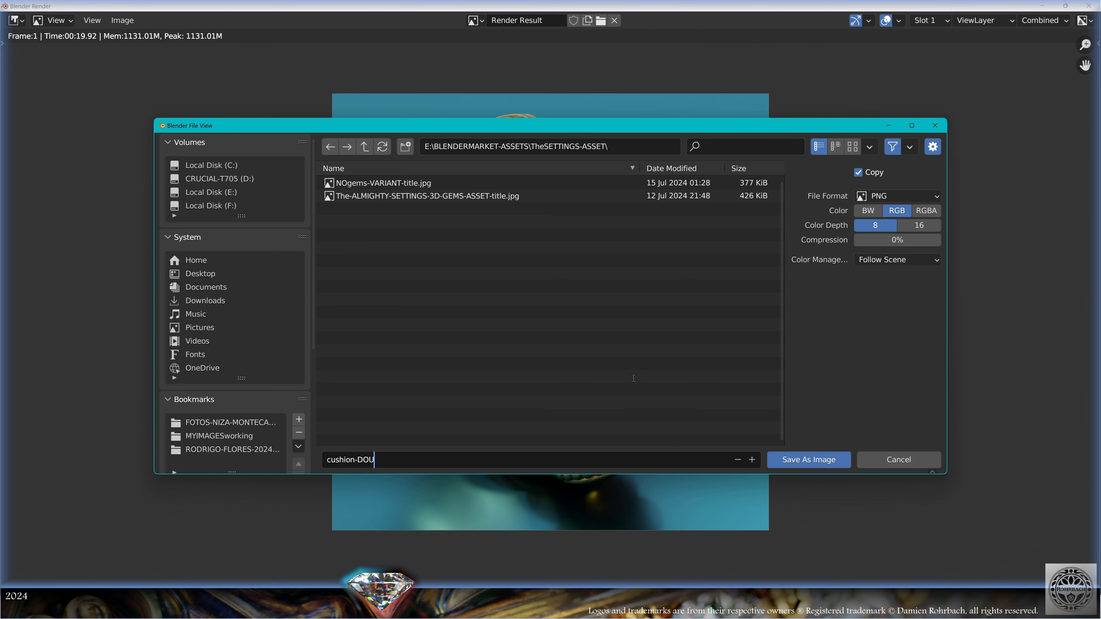
text(BLEBEZEL-ETER)
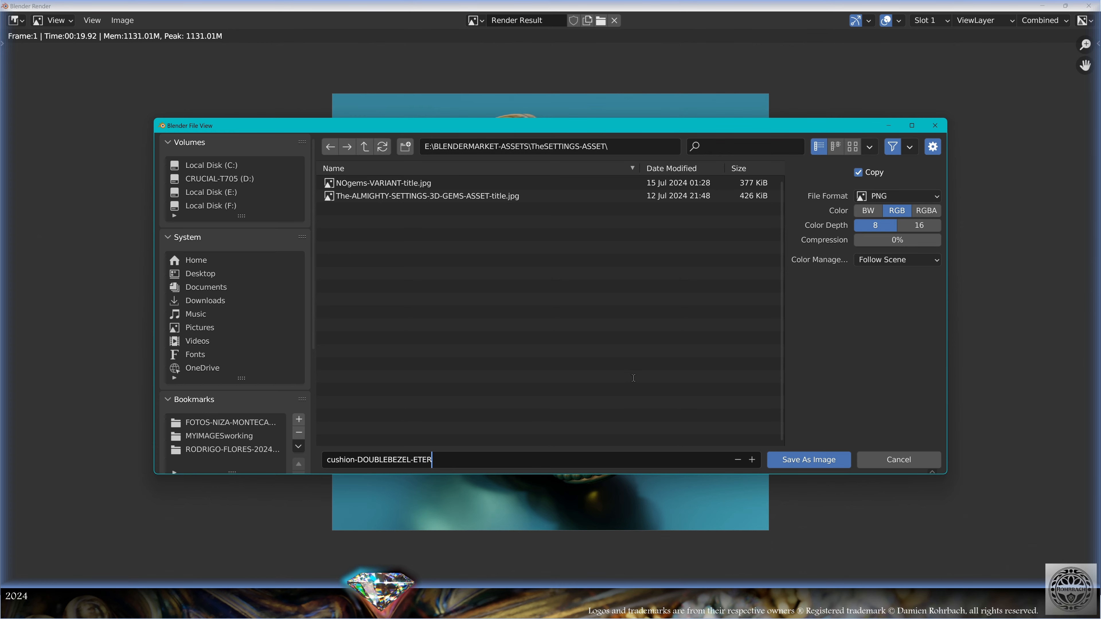
text(NITY-RING-SIZ)
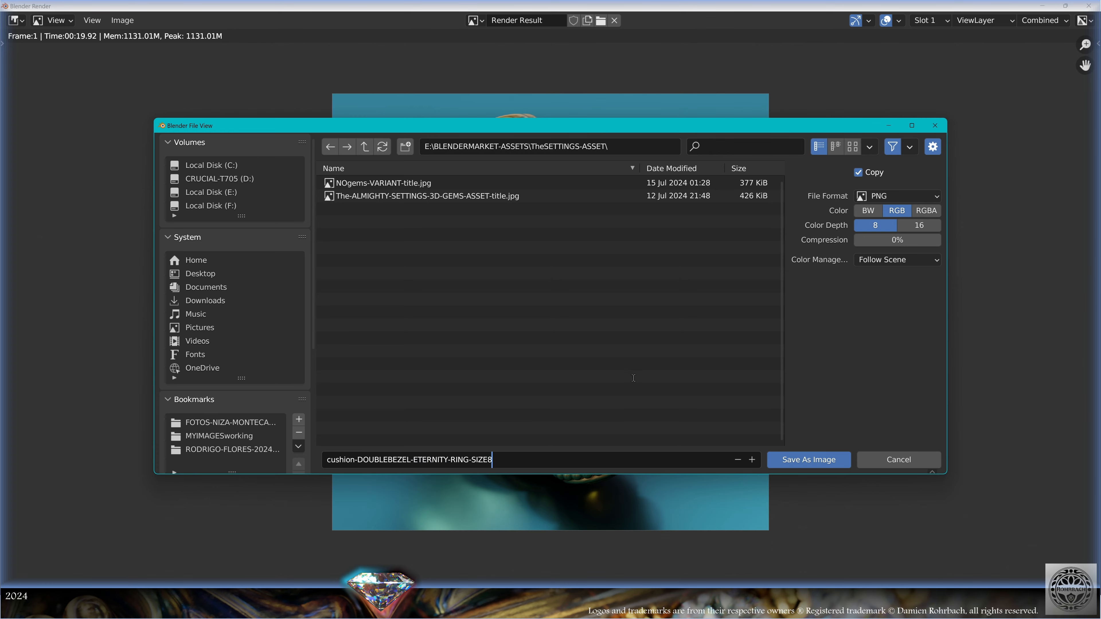
text(E8)
key(Return)
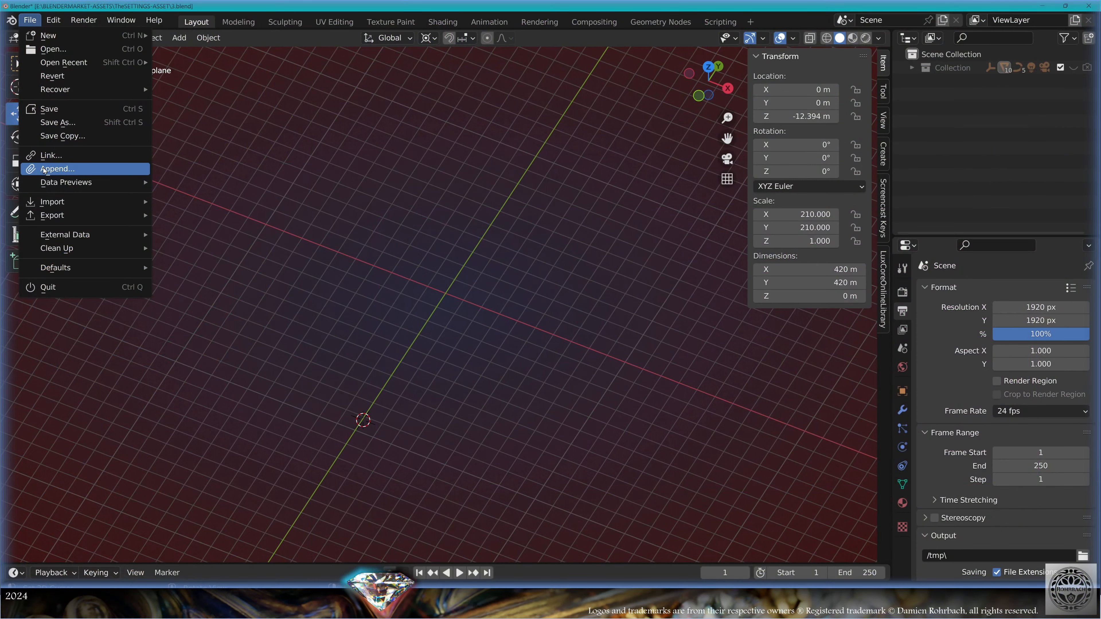
- Append the Emerald-Cabouchon-Settings-2variants-and-millegrain collection from the settings asset file
click(74, 166)
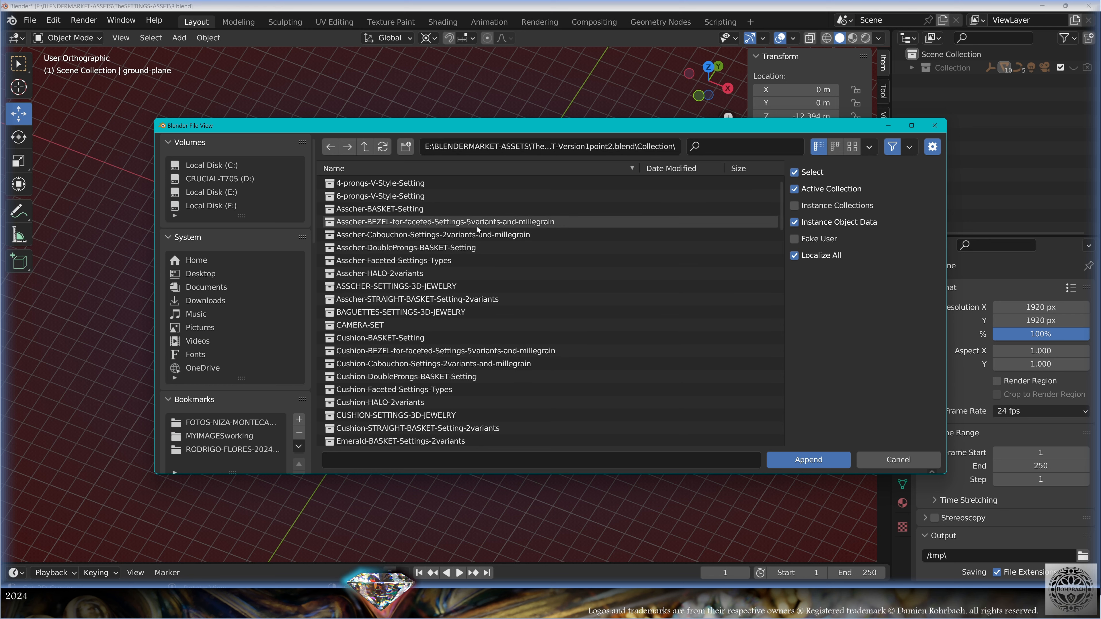
scroll(472, 386, down, 3)
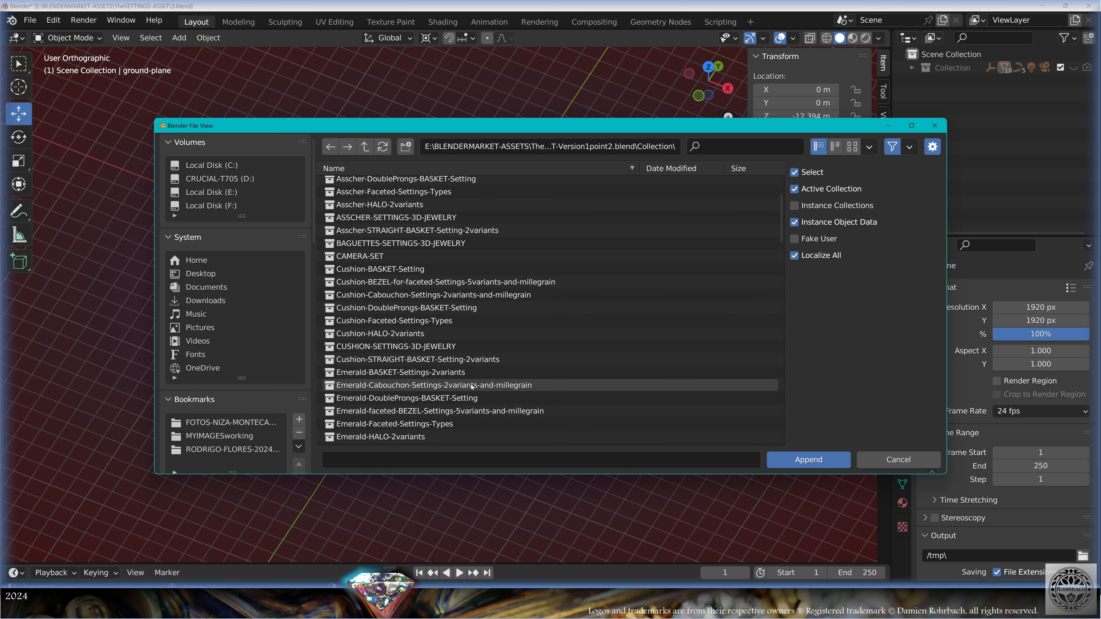
double_click(521, 385)
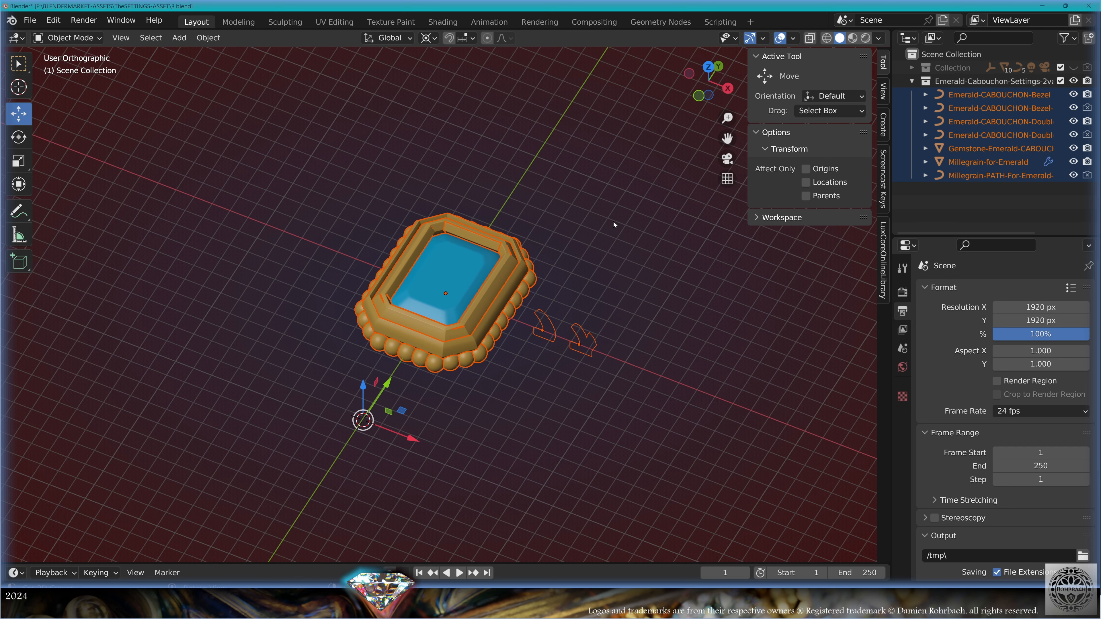
- Scale the emerald cabochon reference gemstone uniformly to about 2.33 times its size
click(462, 262)
shift+right_click(546, 387)
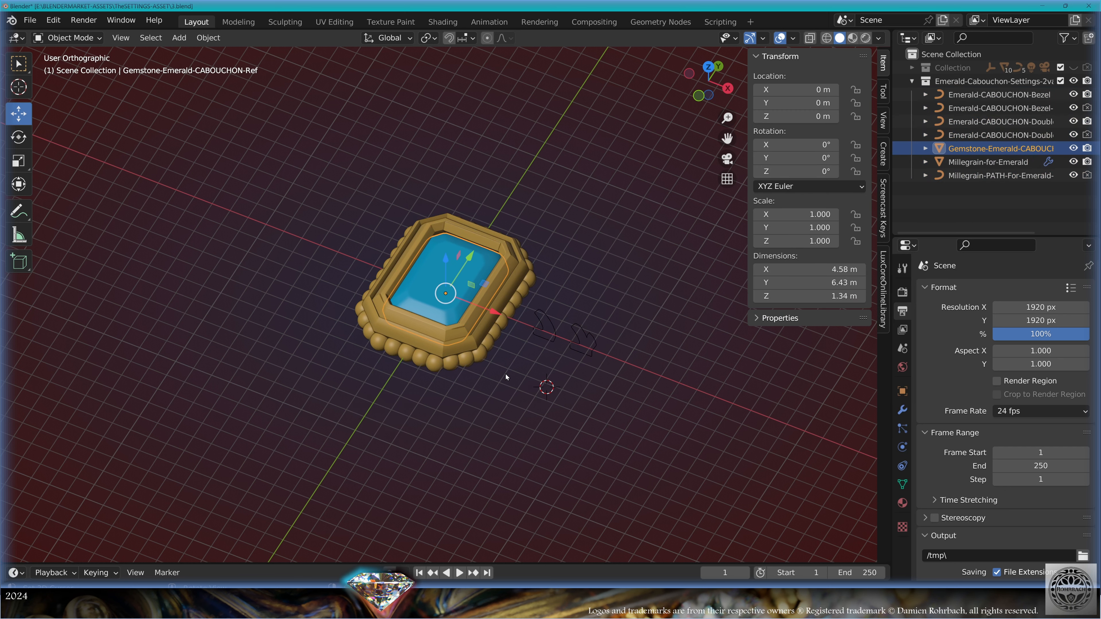
key(s)
click(585, 445)
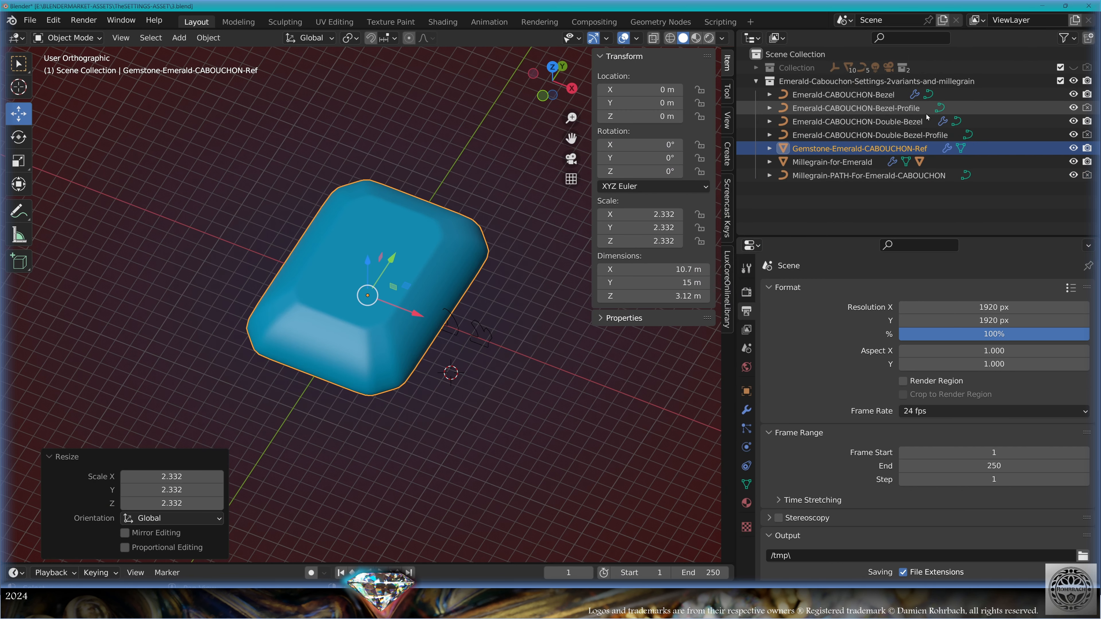
- Hide the double bezel and its profile, and snap the 3D cursor to the origin of Emerald-CABOUCHON-Bezel
drag(1073, 122, 1073, 134)
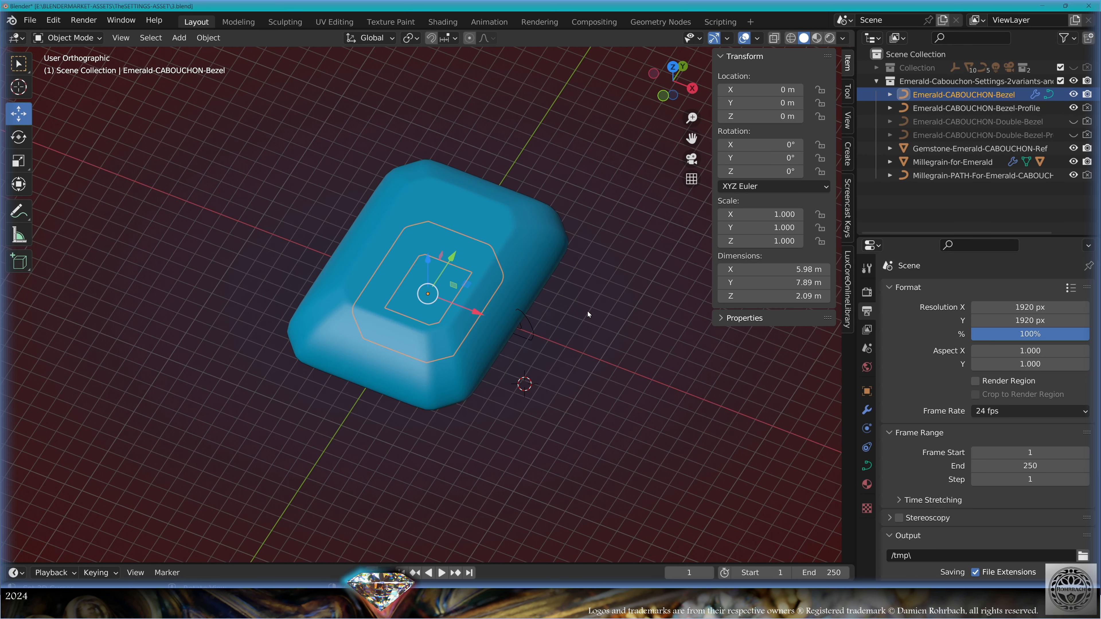
key(shift+s)
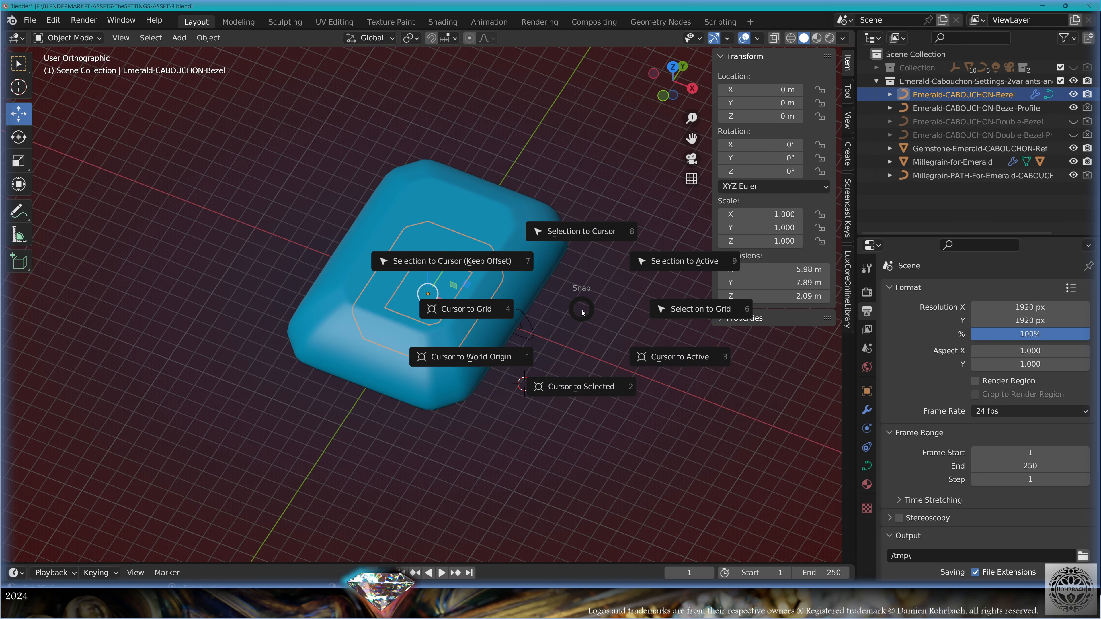
click(587, 388)
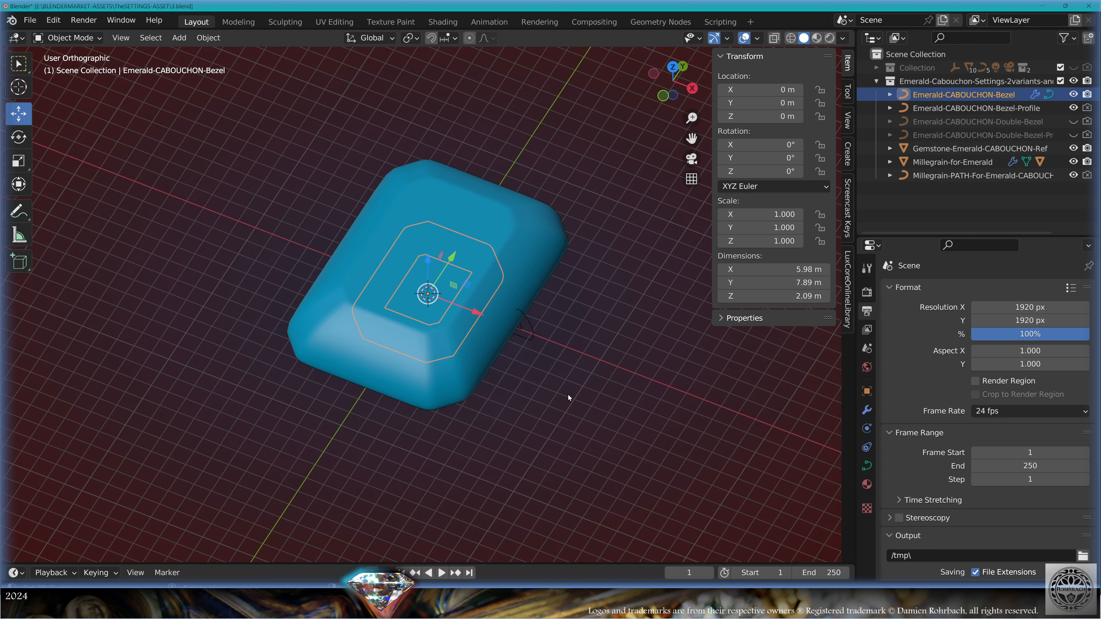
- Scale all of the bezel curve's control points by about 2.415 around the 3D cursor to fit the enlarged gemstone
key(Tab)
key(a)
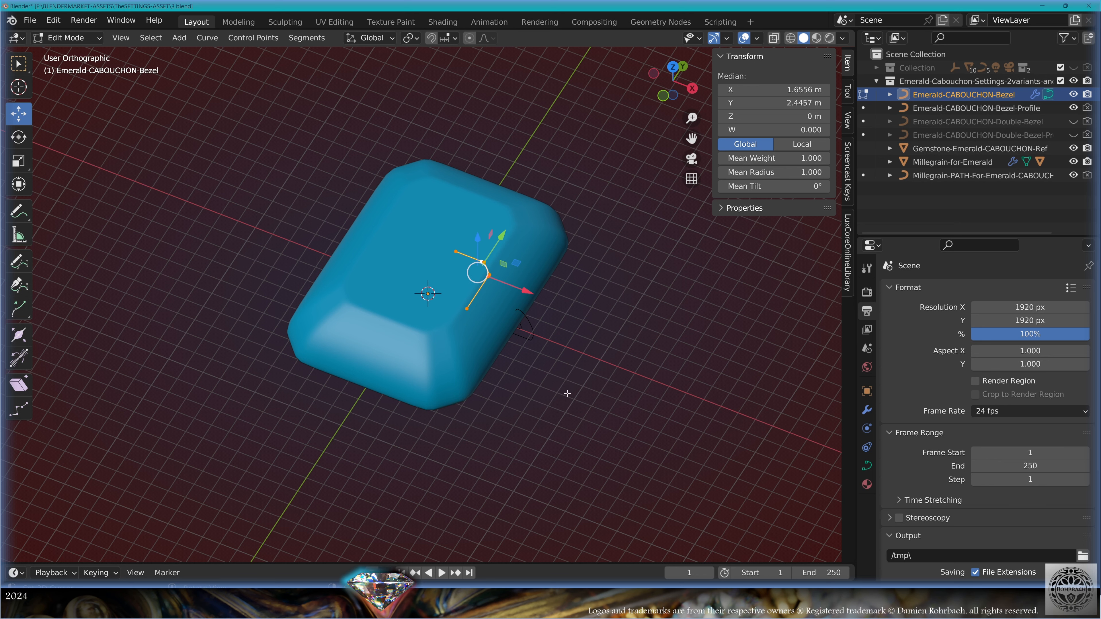
click(410, 37)
click(445, 69)
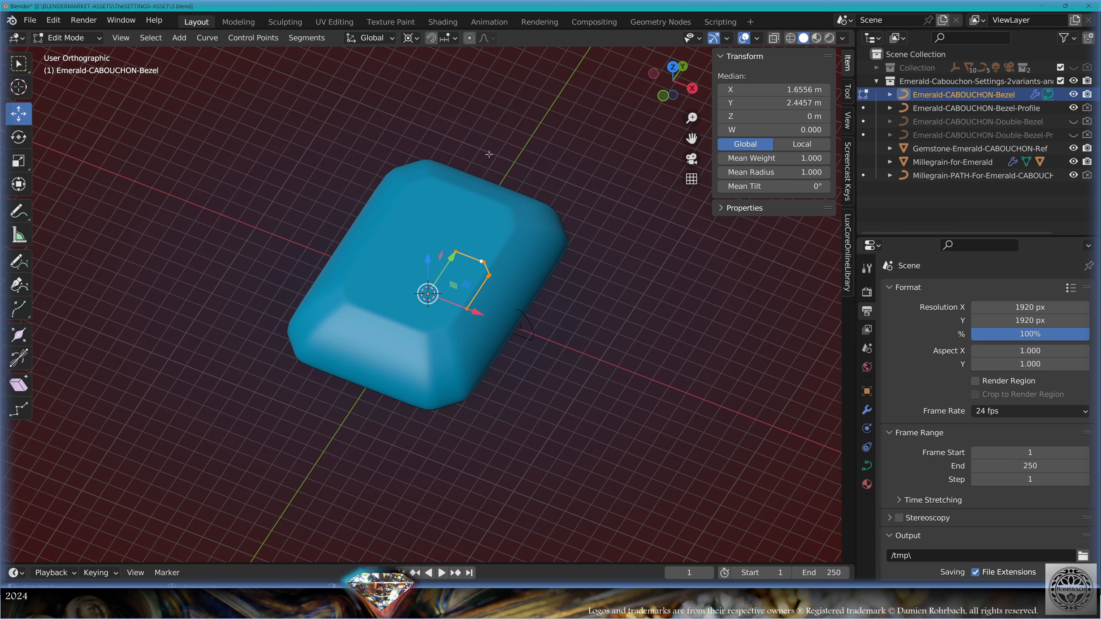
key(s)
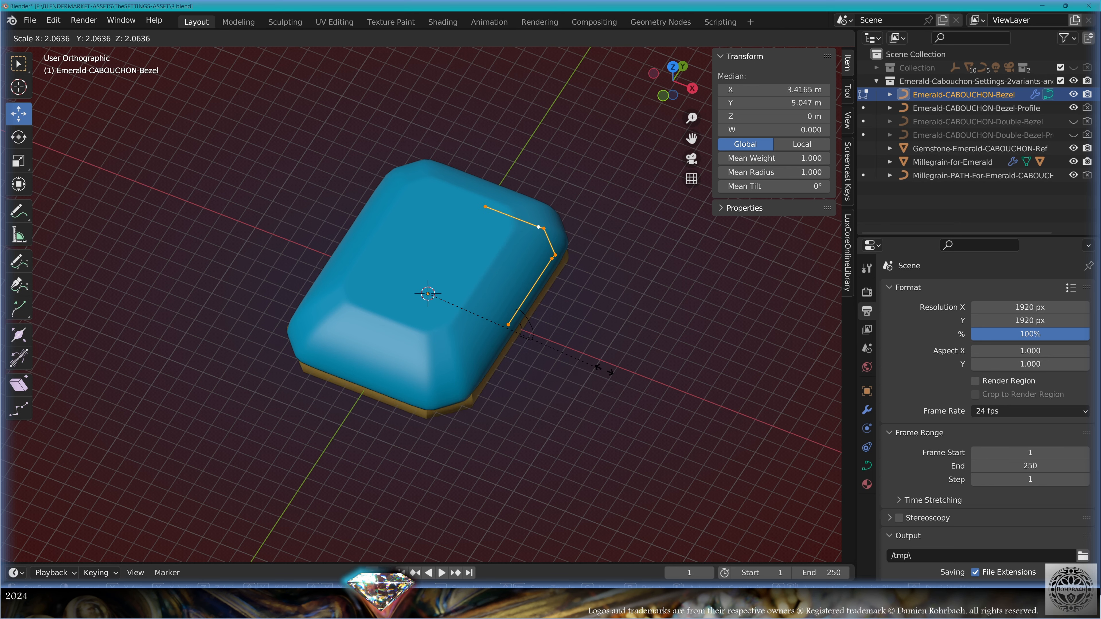
click(582, 323)
- Examine the bezel's fit around the gemstone's edge in a see-through front view and leave curve editing
key(KP_1)
key(alt+z)
scroll(607, 282, up, 4)
shift+middle_drag(607, 282, 421, 320)
scroll(421, 320, up, 7)
scroll(421, 319, up, 1)
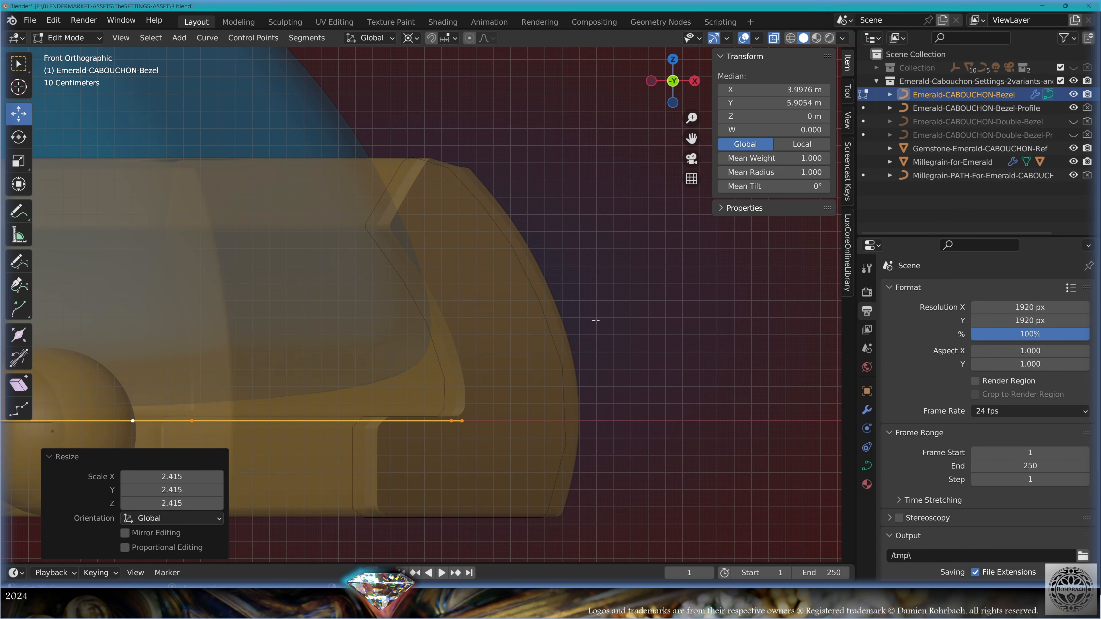
scroll(468, 286, down, 4)
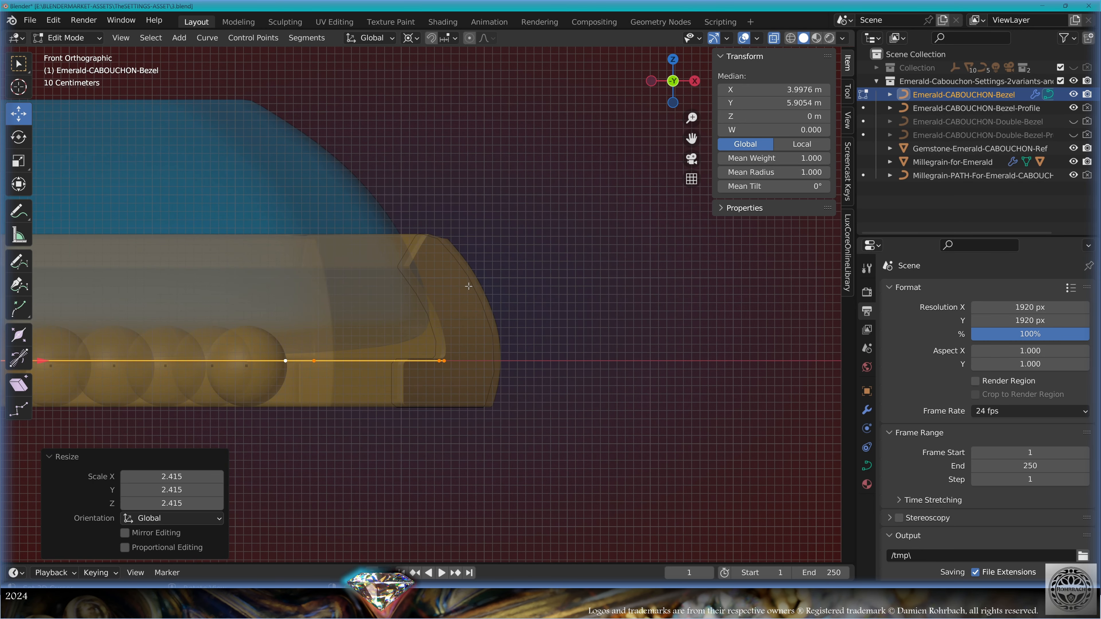
key(Tab)
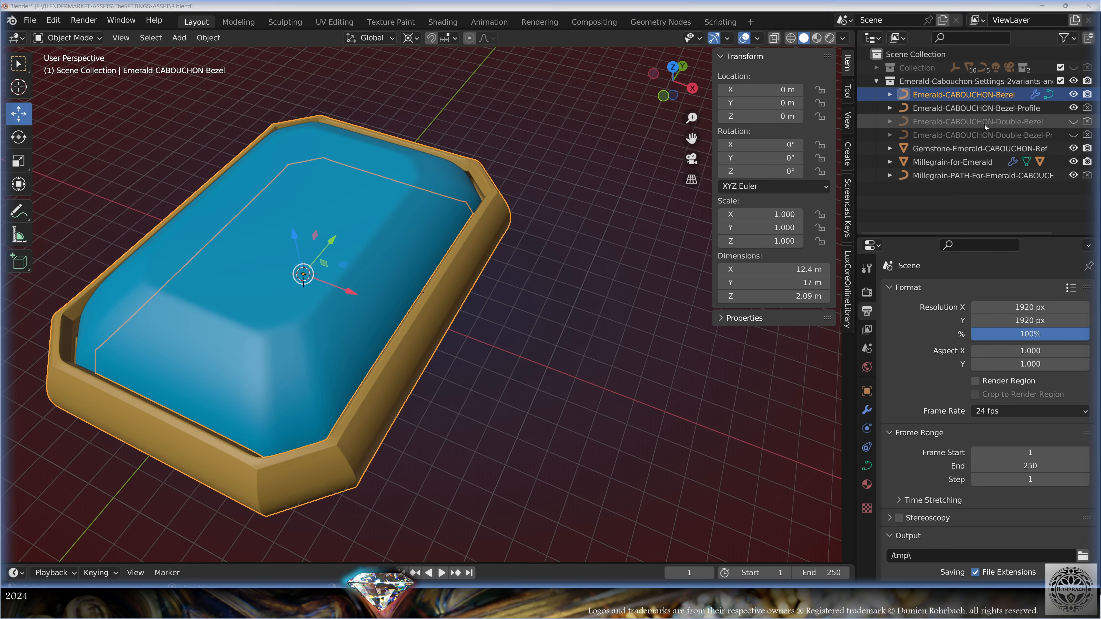
- Move Emerald-CABOUCHON-Bezel-Profile clear of the bezel in front view, about 1.67 m along X and -0.64 m along Z
click(996, 108)
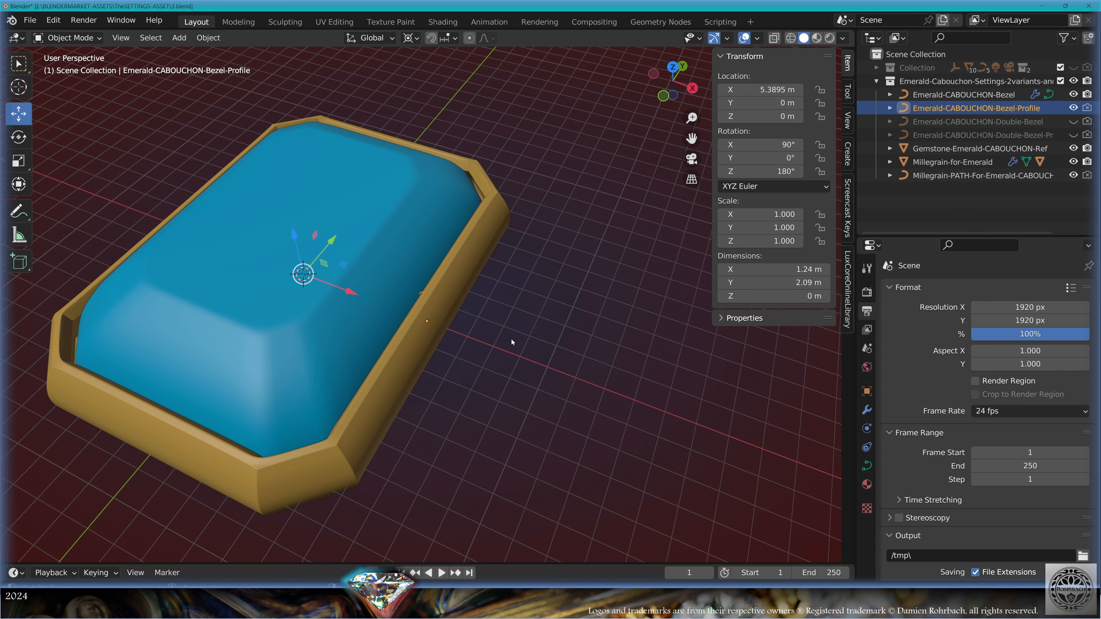
key(KP_1)
scroll(407, 369, up, 3)
key(g)
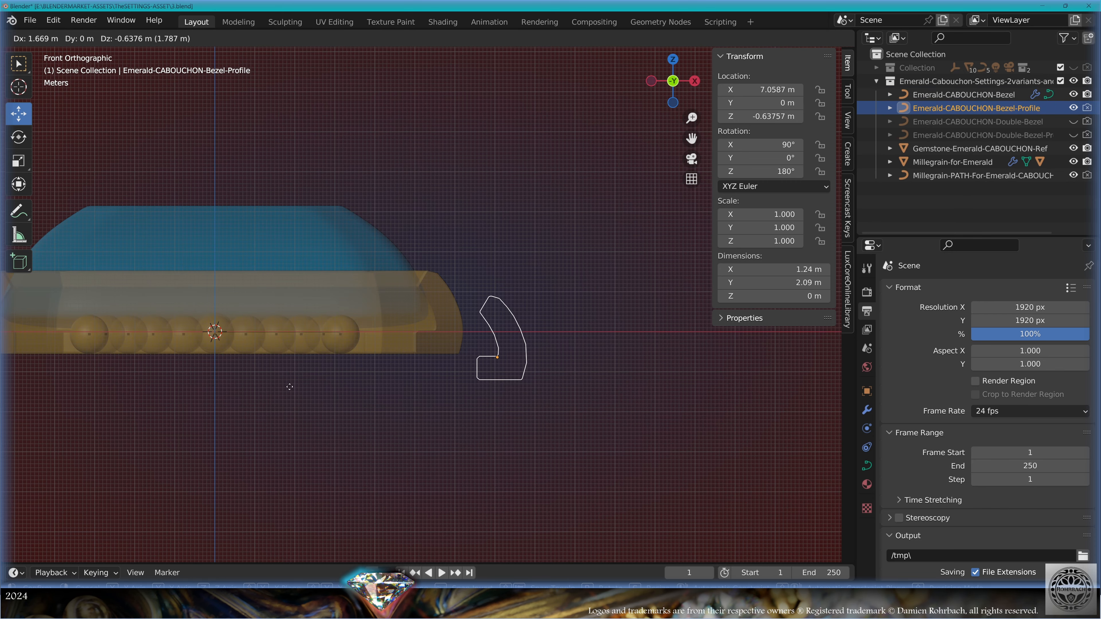
click(290, 388)
- Edit the bezel profile curve and move the cluster of control points at its inner tip upward and slightly outward
scroll(533, 410, up, 4)
key(Tab)
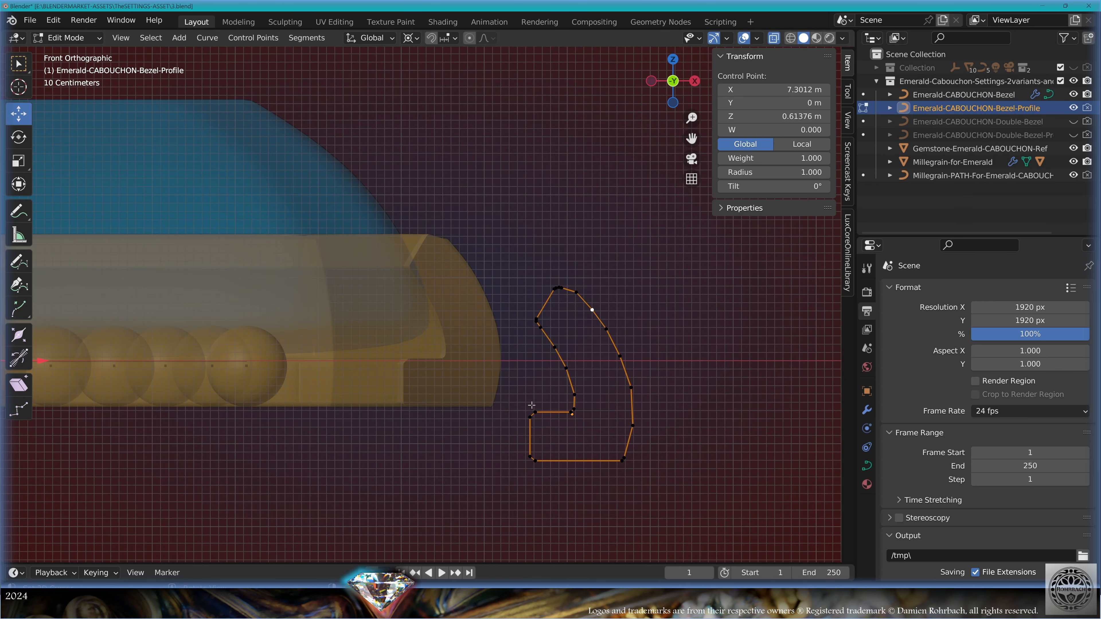
scroll(477, 325, up, 5)
scroll(474, 304, up, 1)
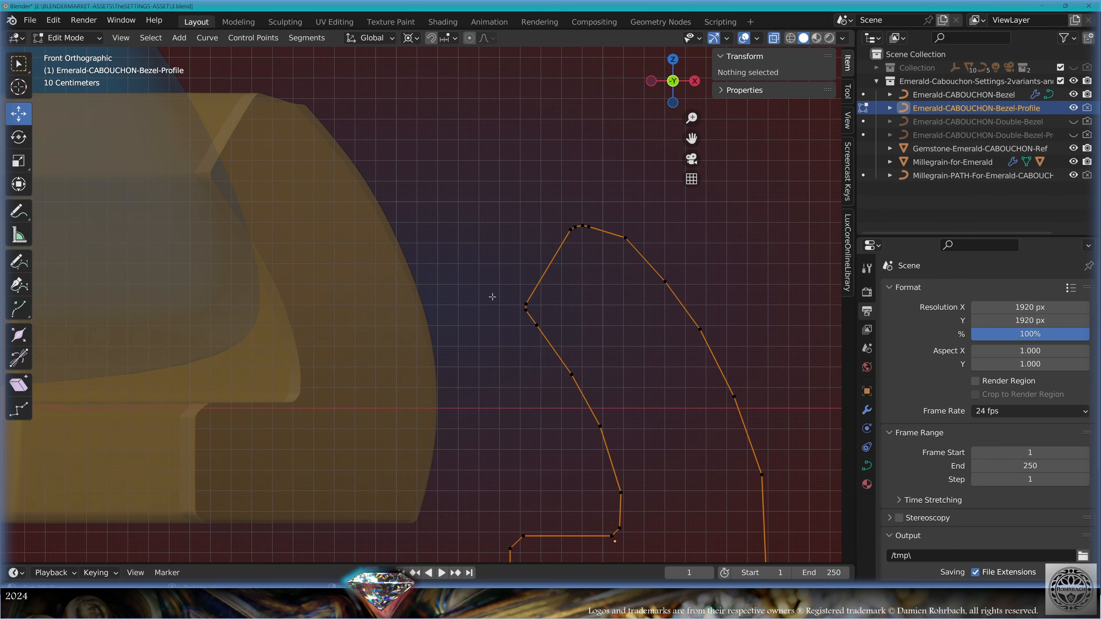
click(523, 319)
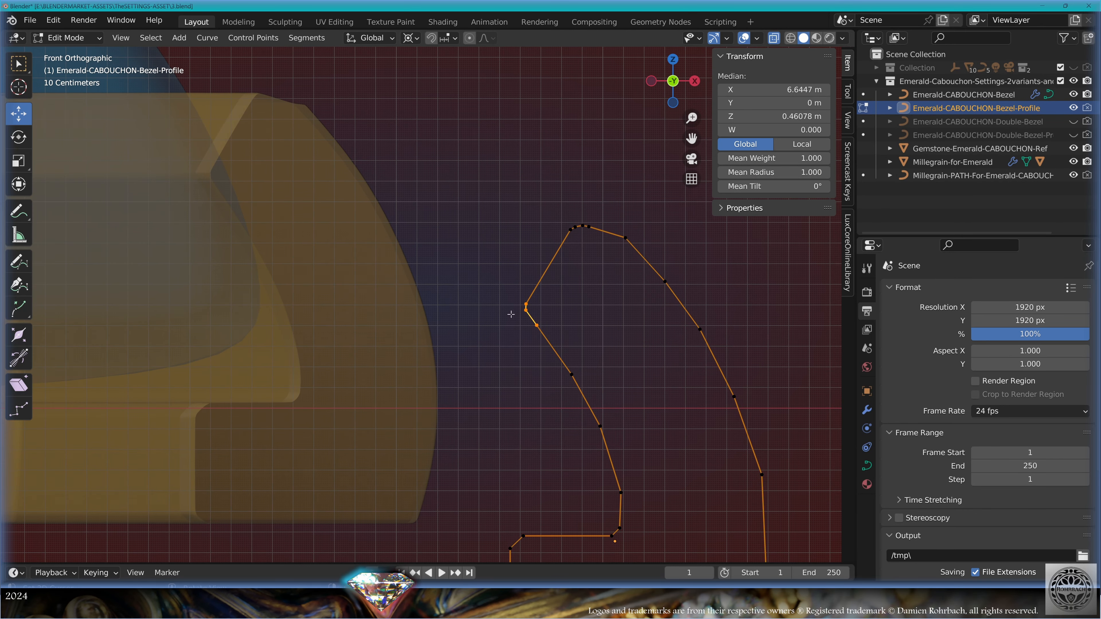
key(g)
click(524, 269)
- Reshape the profile's inner edge by moving its middle control point outward about 0.07 m and repositioning the lower seat points
click(571, 374)
key(g)
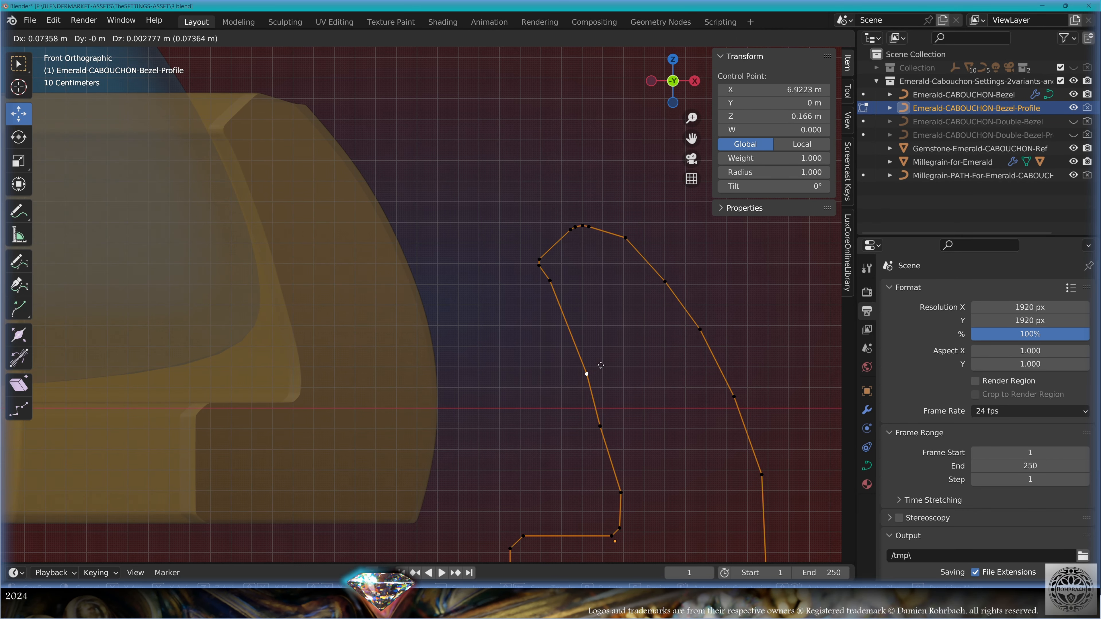
click(600, 365)
shift+middle_drag(581, 420, 597, 301)
click(641, 374)
key(g)
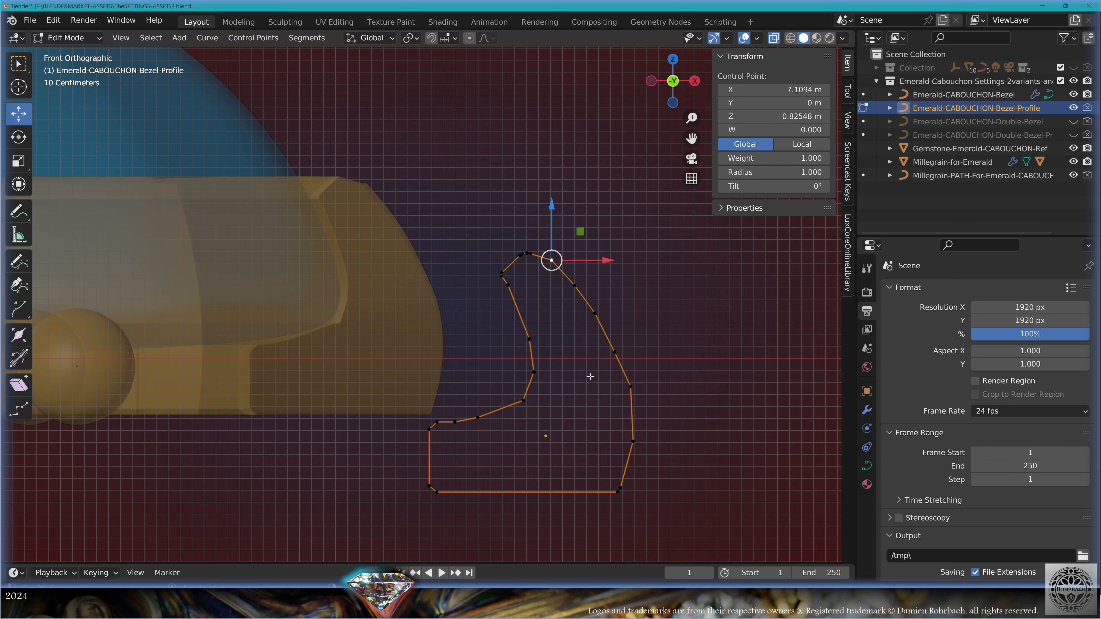
- Dissolve the intermediate control points along the profile's curved outer edge to leave one straight segment
key(c)
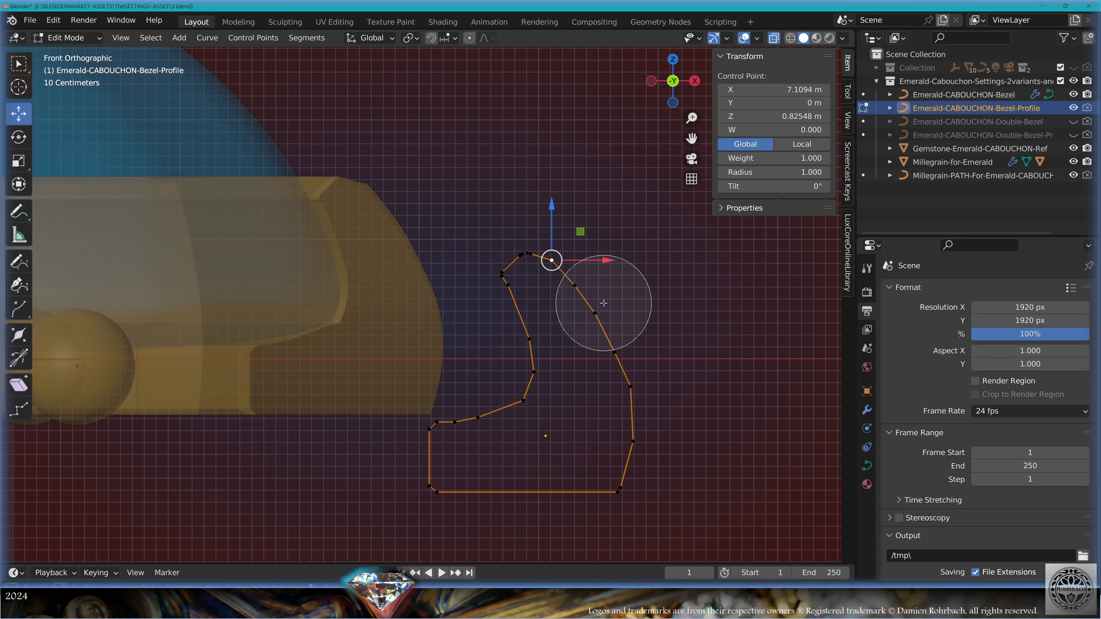
right_click(608, 320)
key(alt+a)
key(c)
drag(600, 308, 647, 410)
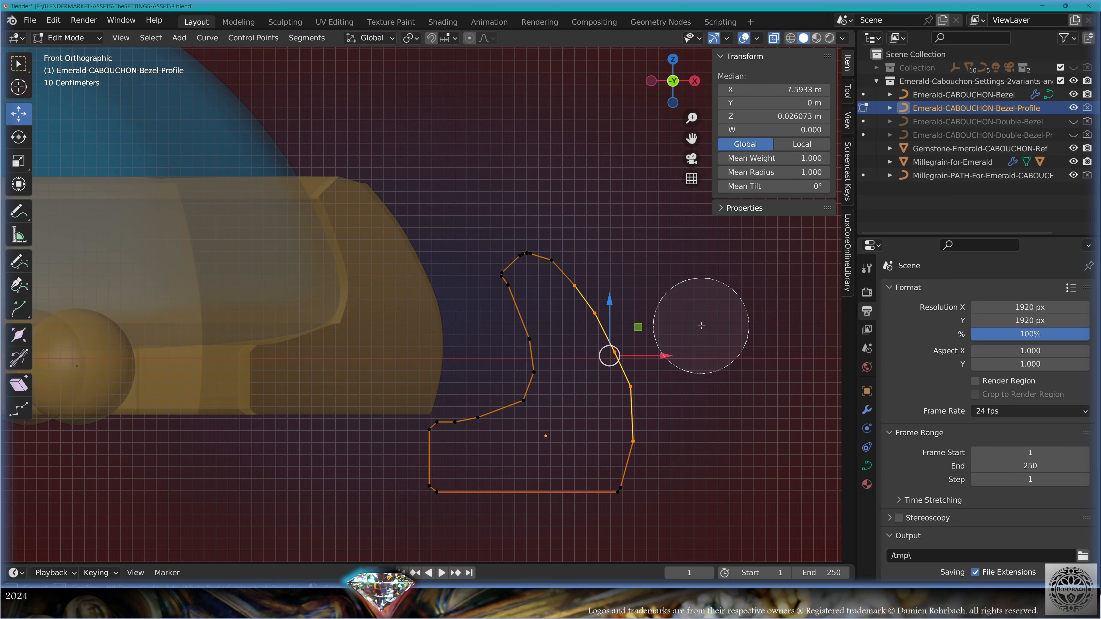
right_click(698, 327)
key(ctrl+x)
- Subdivide the profile's straight outer segment with 12 cuts
click(556, 263)
shift+click(628, 475)
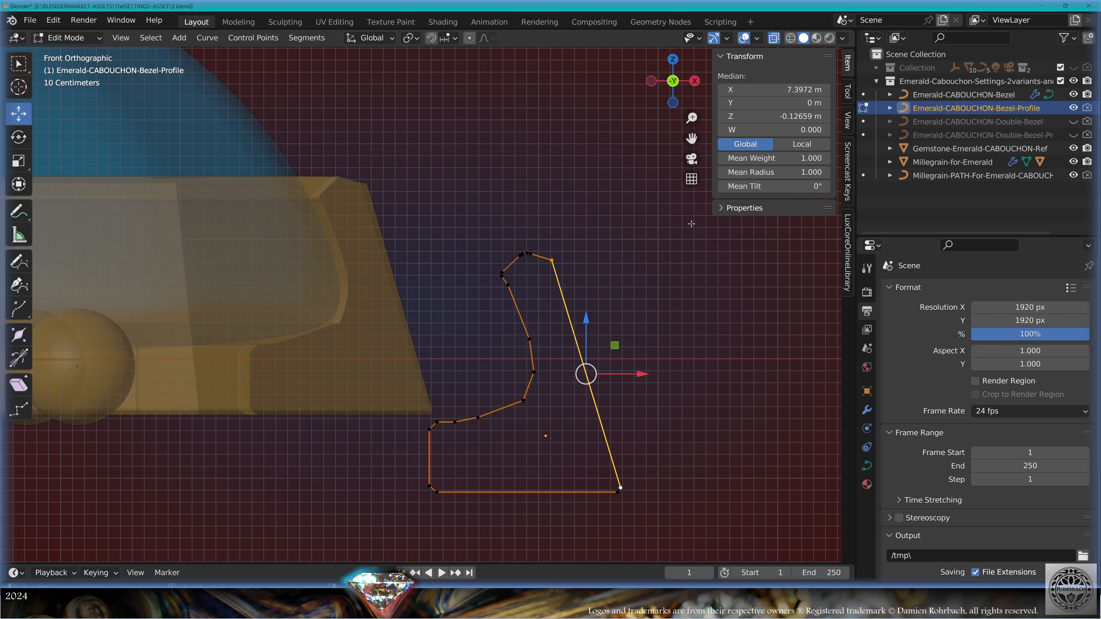
right_click(650, 219)
click(650, 219)
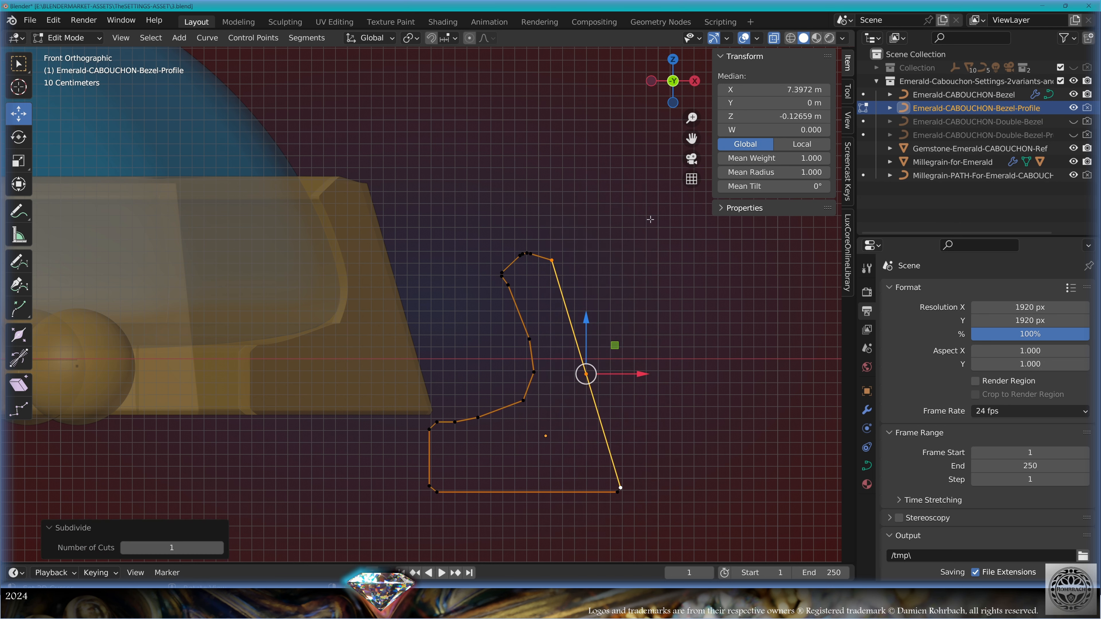
drag(217, 547, 264, 547)
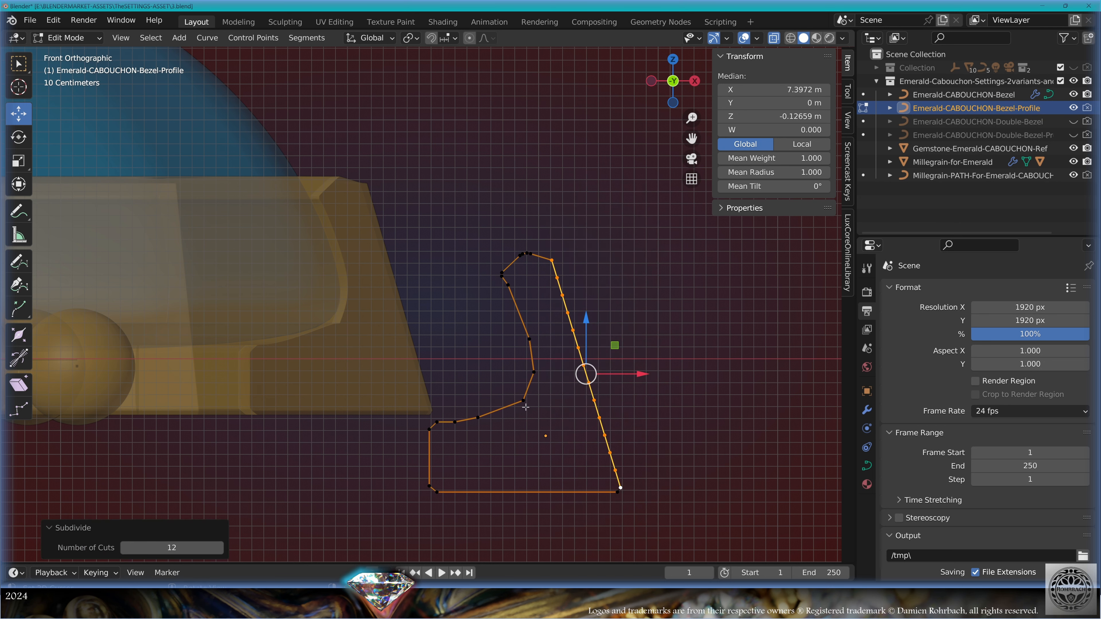
- Move the profile's outer bottom corner point downward and inward, and subdivide the lower outer segment with 4 cuts
scroll(680, 415, up, 1)
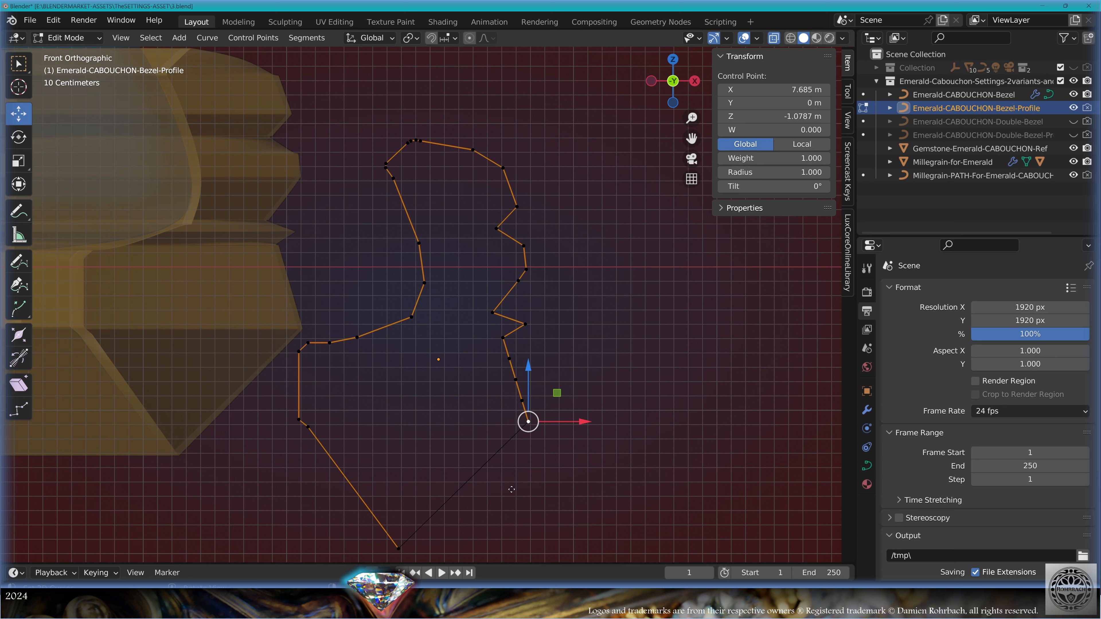
key(g)
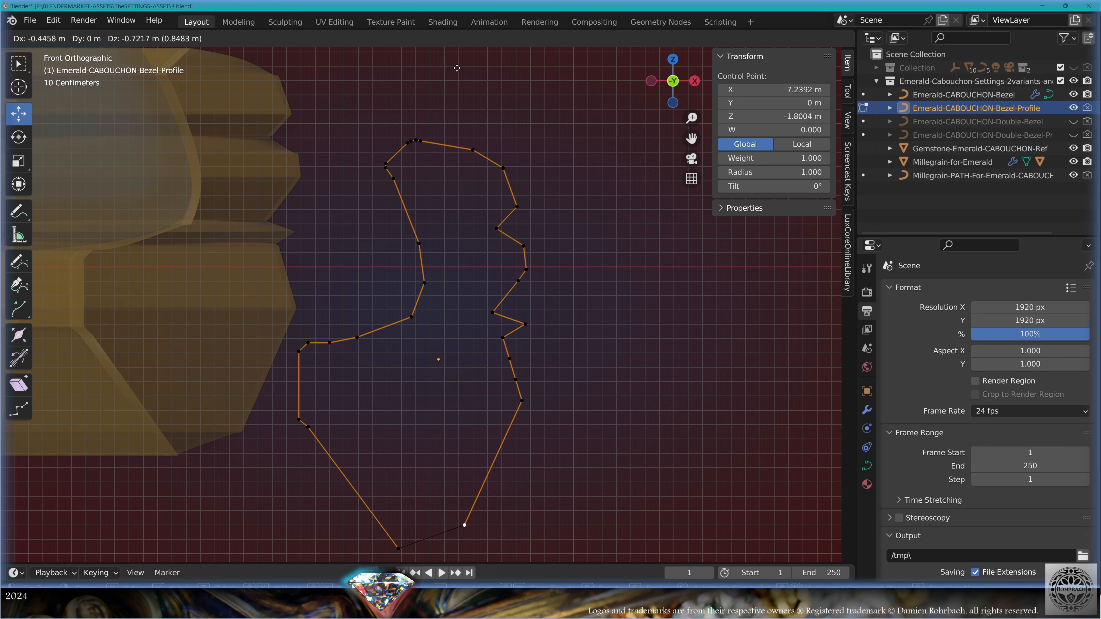
click(445, 111)
right_click(645, 226)
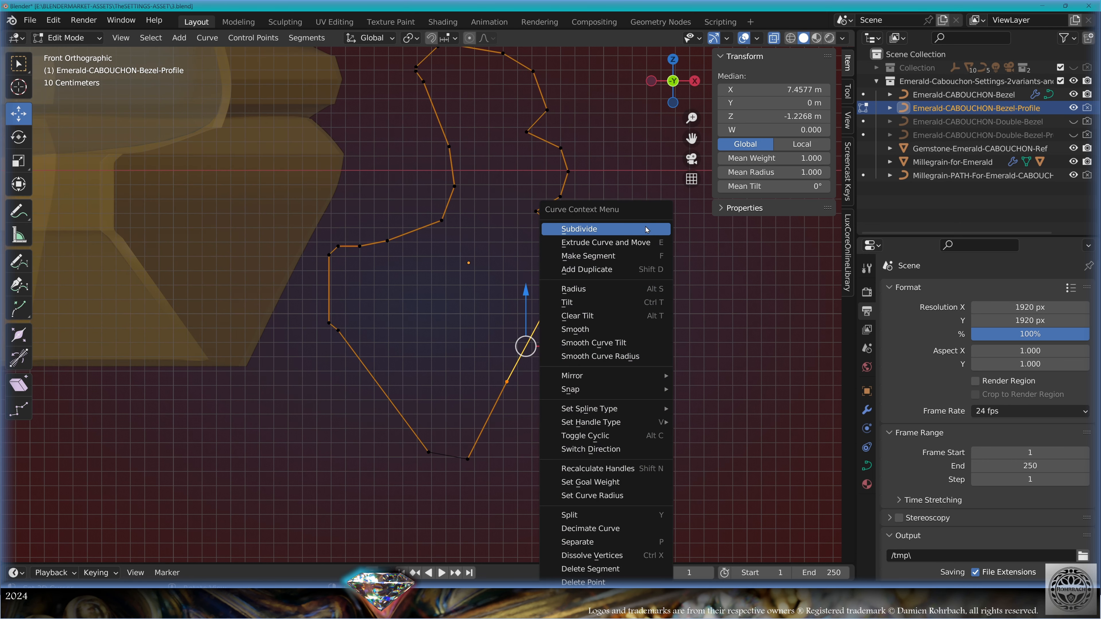
click(644, 226)
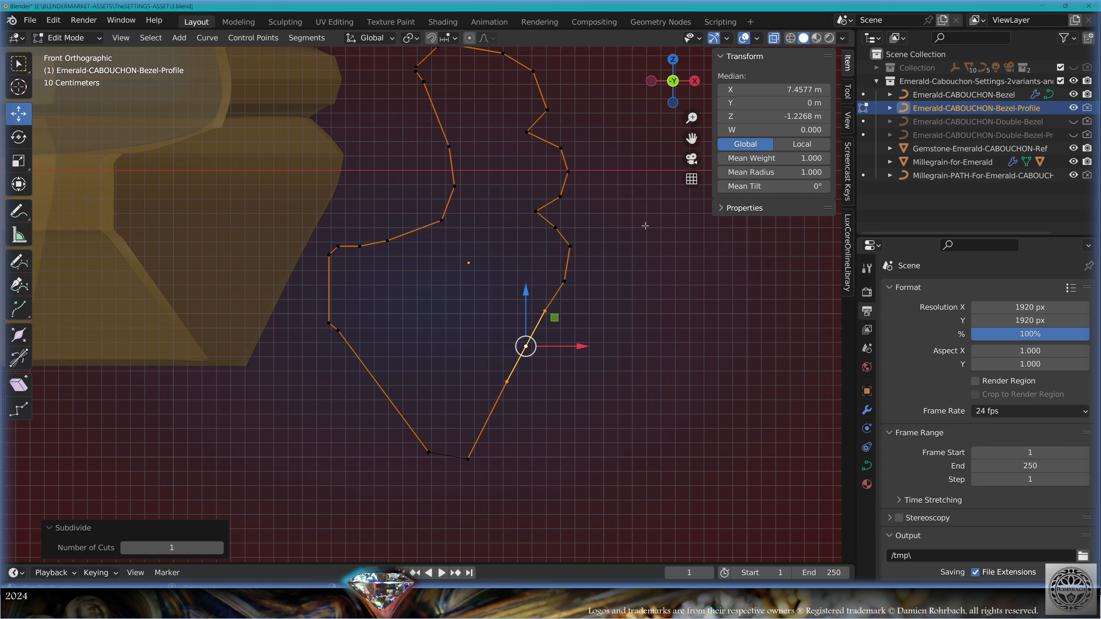
drag(171, 547, 182, 547)
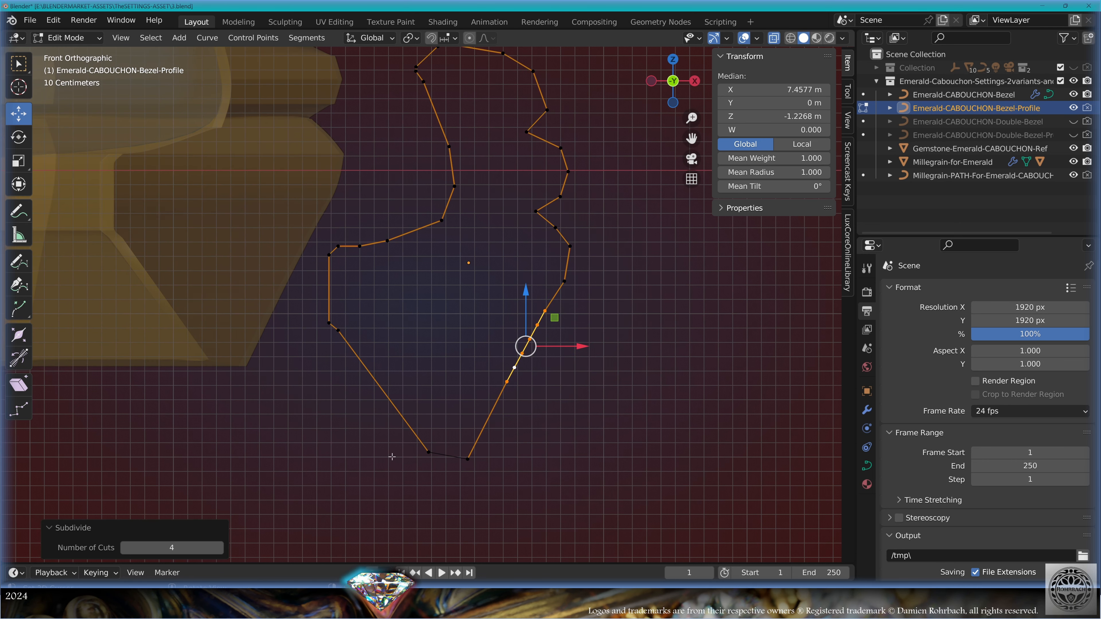
- Move the new control points on the lower outer segment outward to form a rounded bottom lobe
key(g)
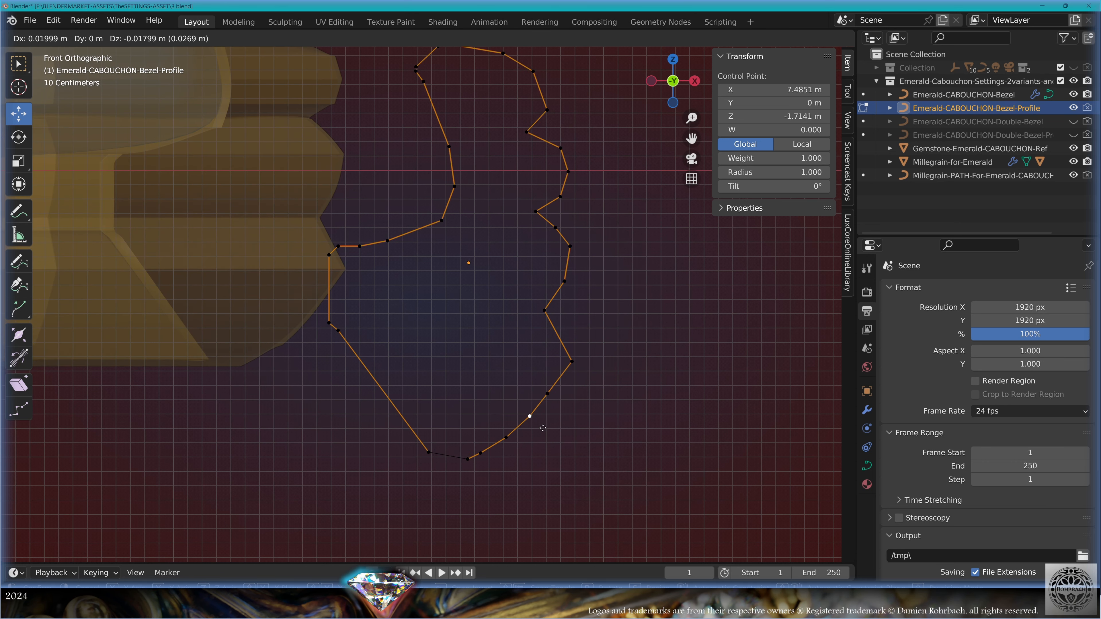
click(534, 421)
click(550, 393)
key(g)
click(578, 397)
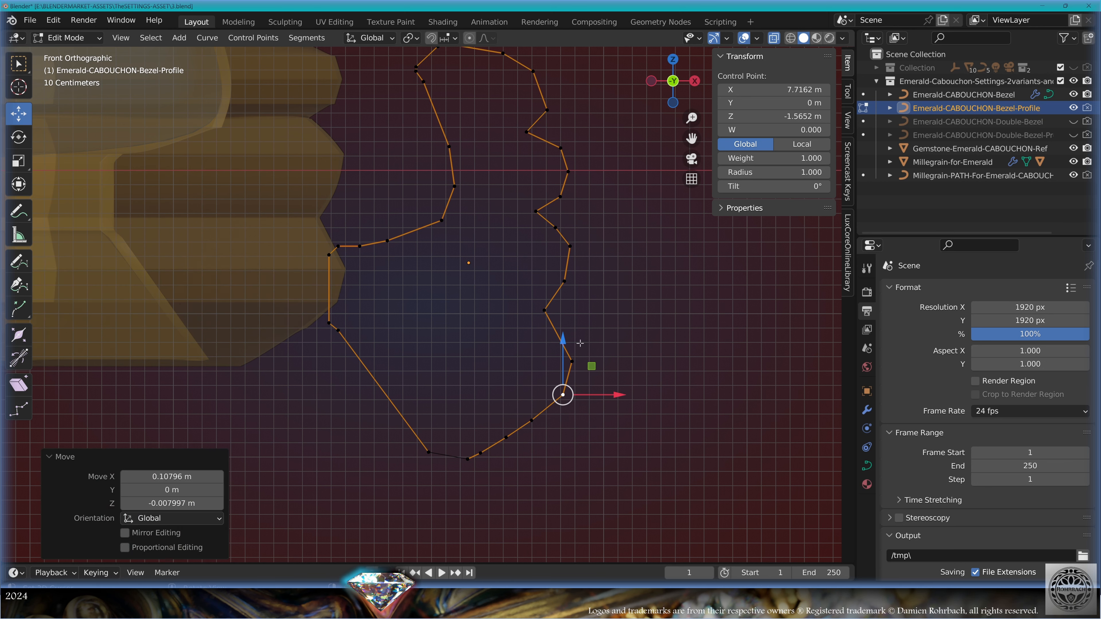
click(572, 362)
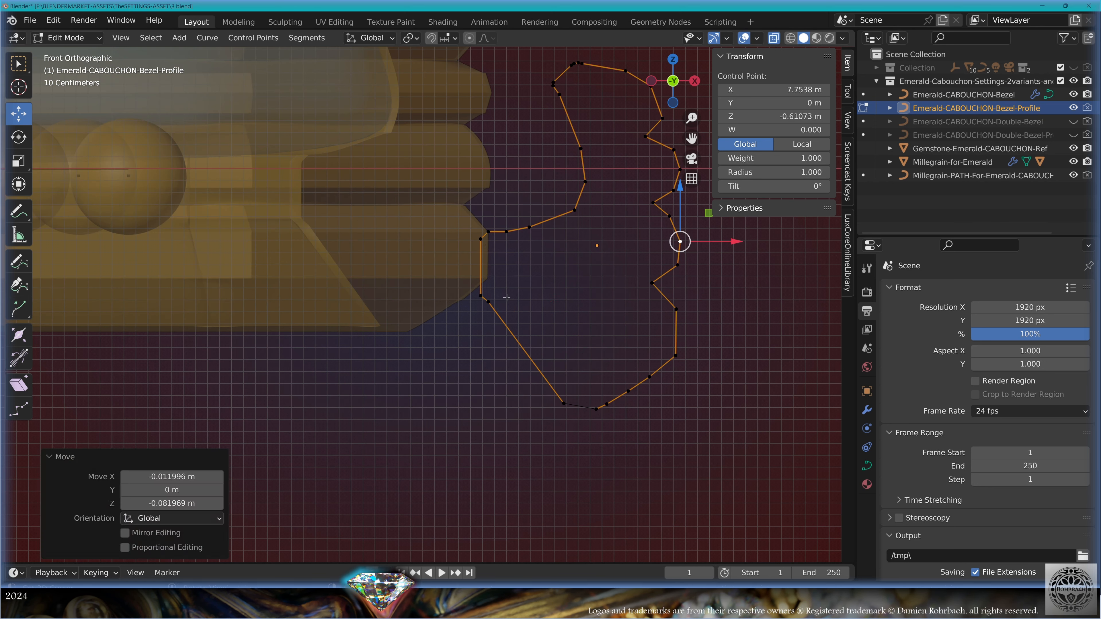
- Subdivide the profile's slanted lower inner segment with 4 cuts
click(489, 302)
shift+click(563, 403)
right_click(609, 235)
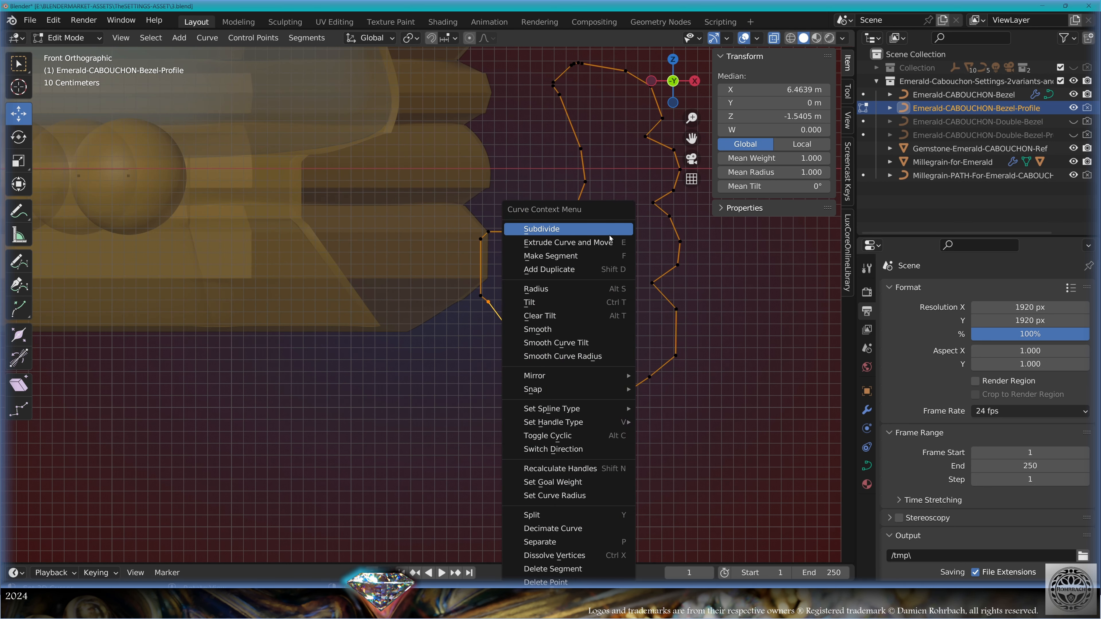
click(609, 230)
scroll(554, 354, up, 2)
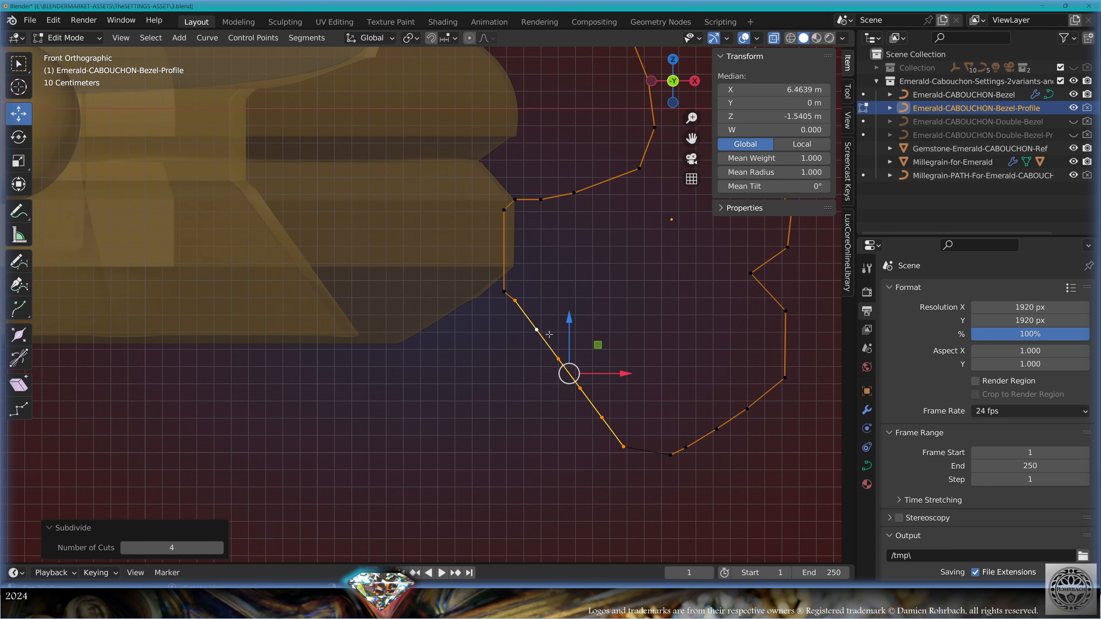
- Move the four new inner control points toward the outer edge to shape a horizontal ledge and a steep inner wall
click(537, 331)
key(g)
click(578, 310)
click(559, 359)
key(g)
click(630, 336)
key(g)
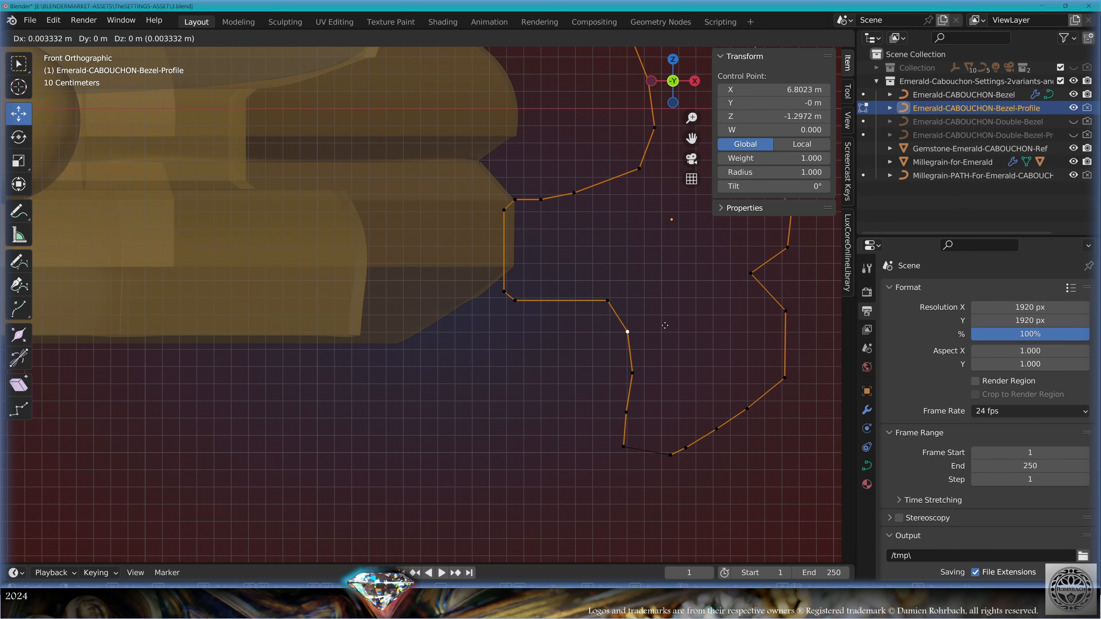
click(654, 333)
click(633, 375)
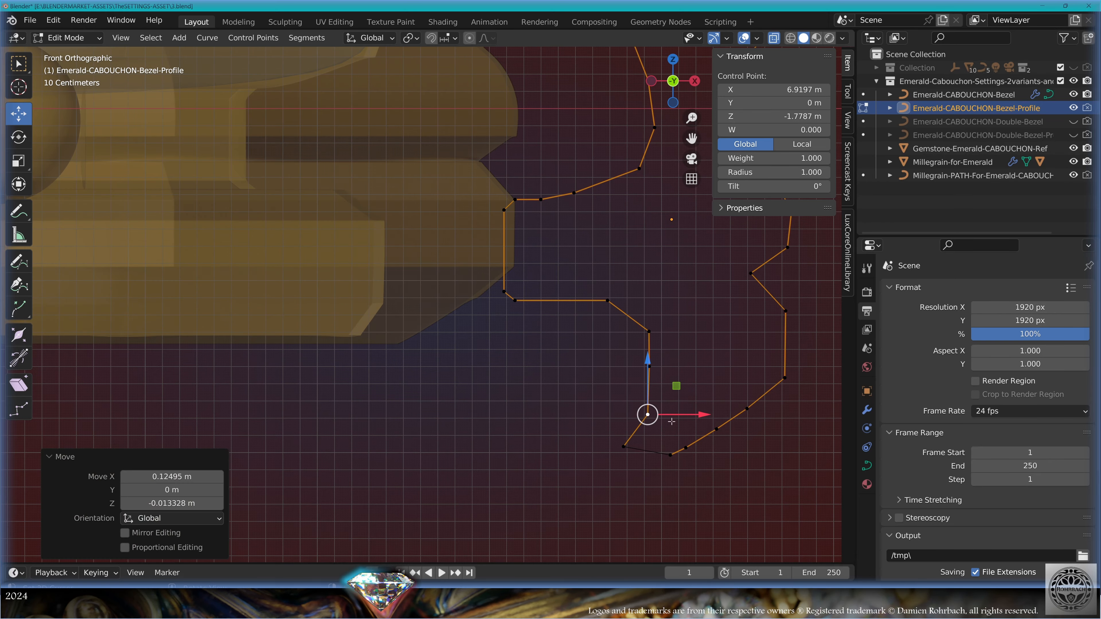
key(g)
click(663, 416)
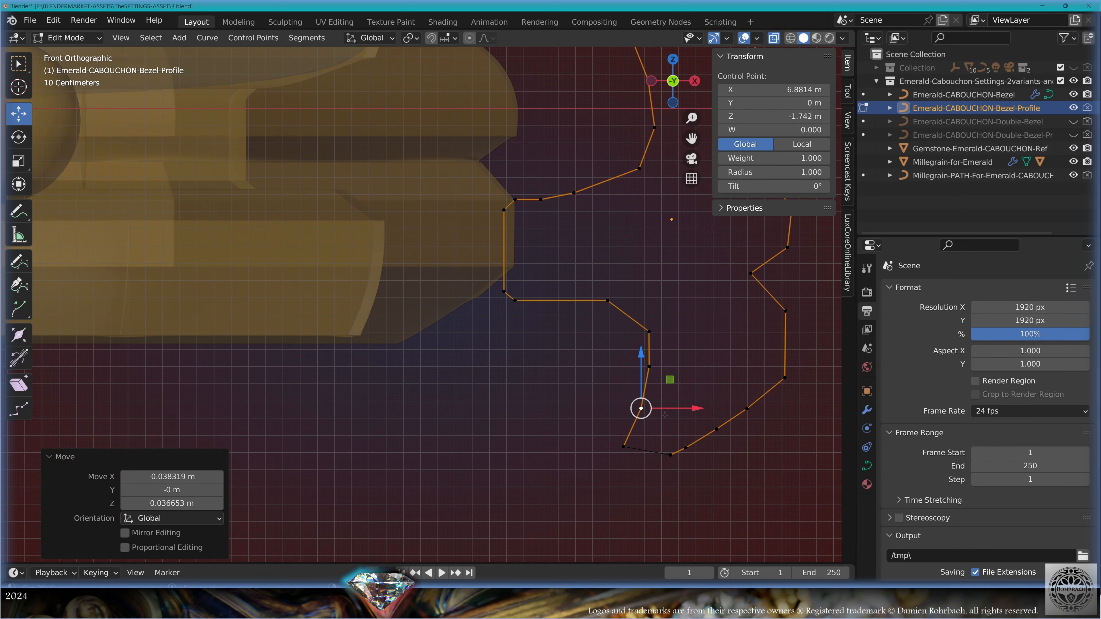
- Finish editing the profile and examine the reshaped bezel around the gemstone in perspective
scroll(520, 390, down, 3)
middle_drag(469, 384, 451, 251)
scroll(383, 125, down, 6)
middle_drag(383, 124, 415, 203)
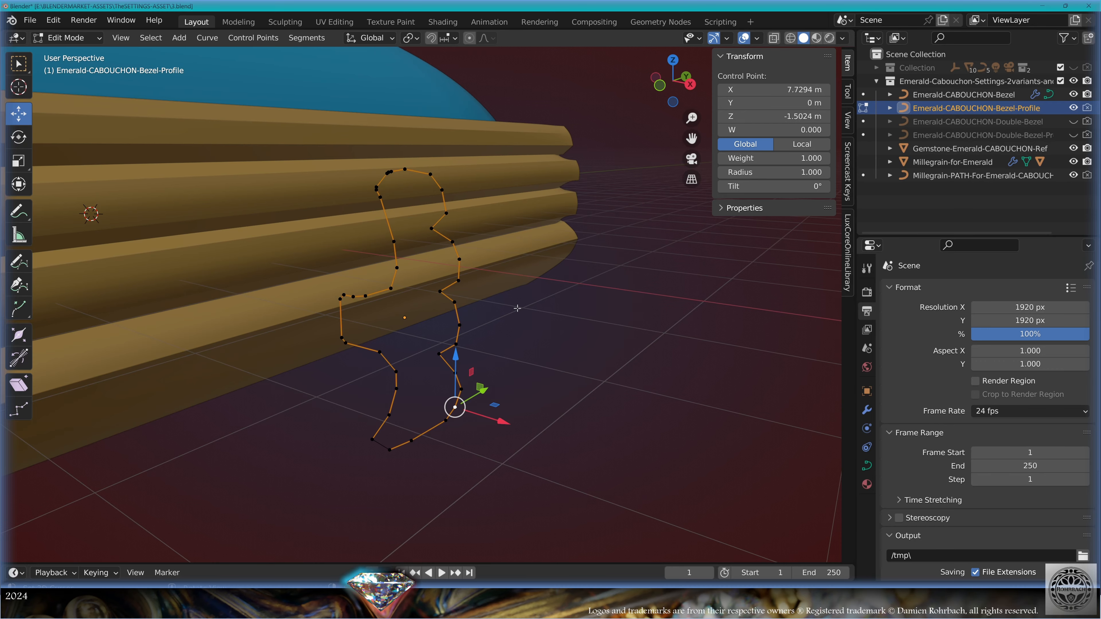
key(Tab)
scroll(517, 308, up, 2)
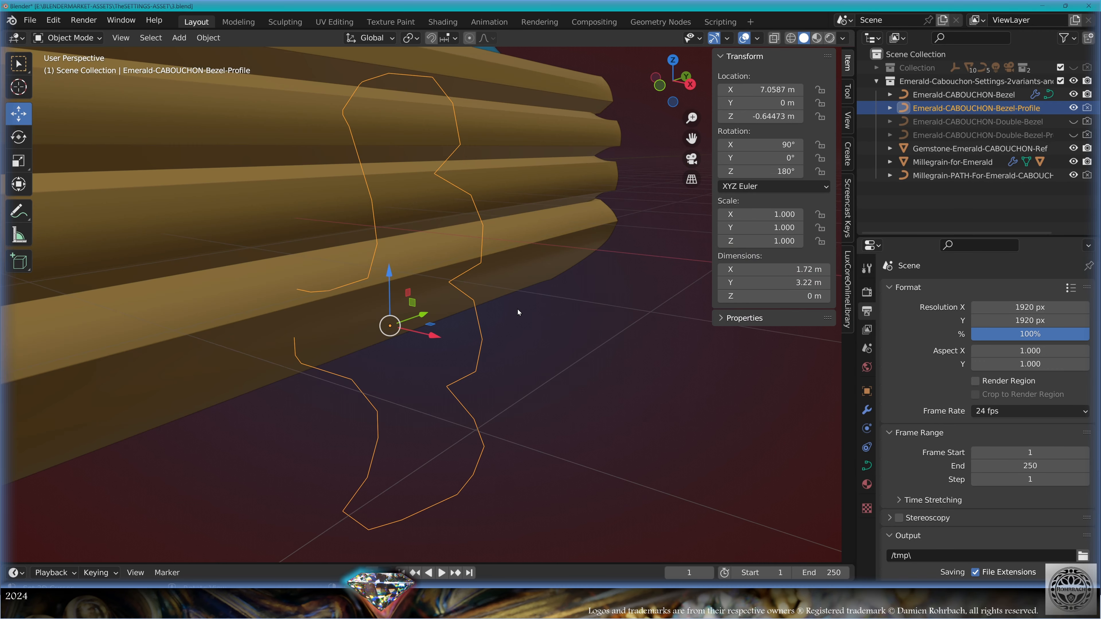
middle_drag(515, 191, 485, 215)
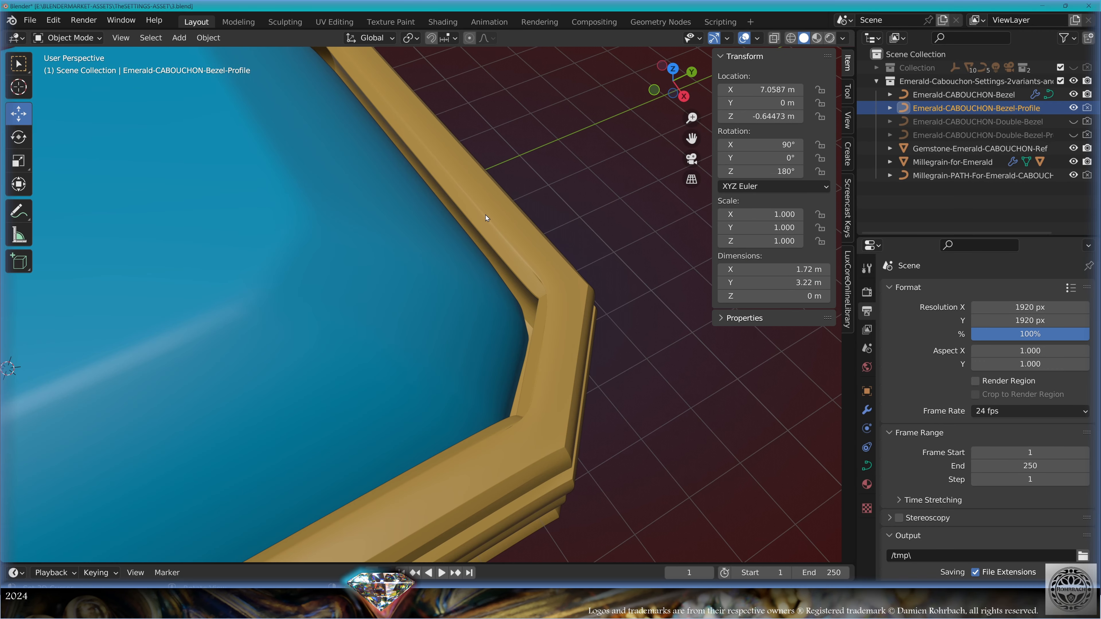
- Edit the bezel curve and move the control points at its short end inward along Y, closer to the gemstone
click(532, 369)
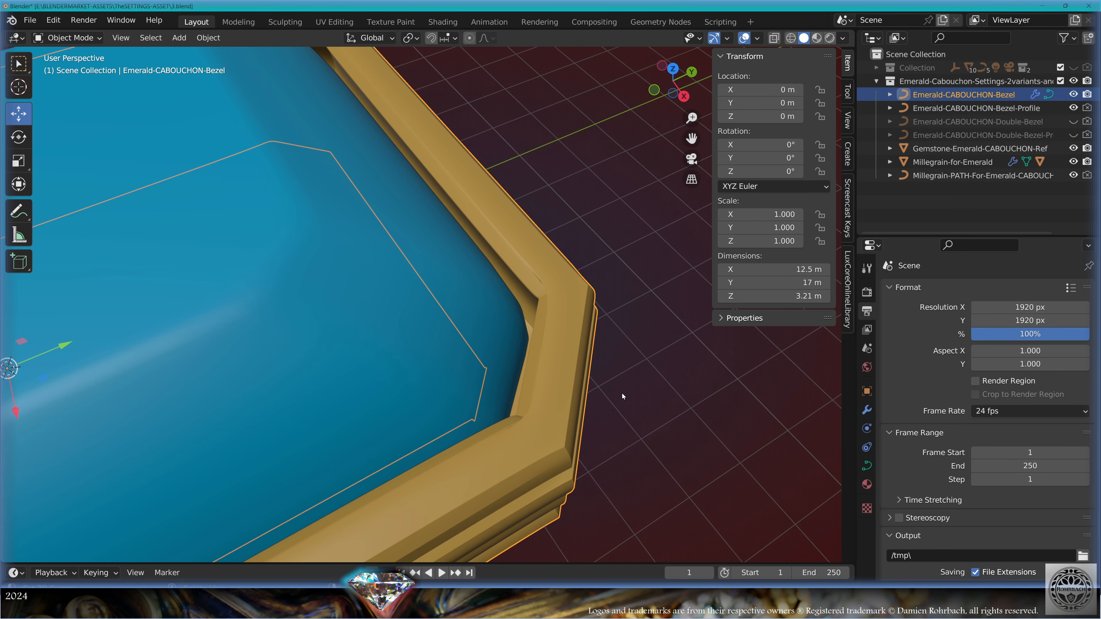
key(Tab)
scroll(622, 393, down, 4)
middle_drag(403, 285, 381, 297)
click(363, 227)
key(b)
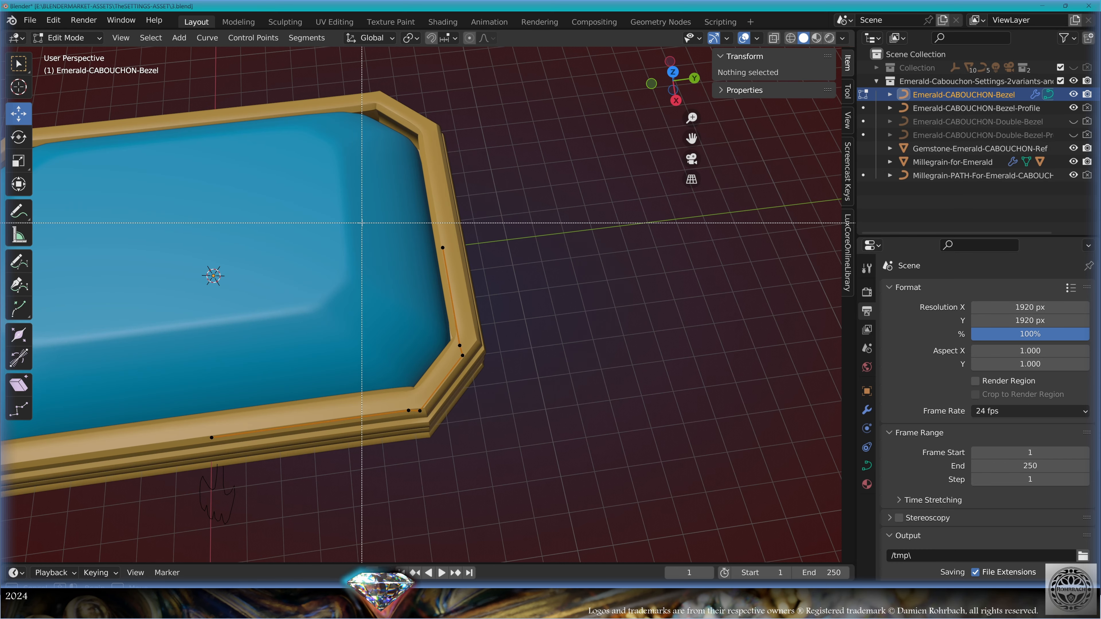
drag(362, 223, 491, 368)
scroll(448, 375, up, 4)
key(KP_3)
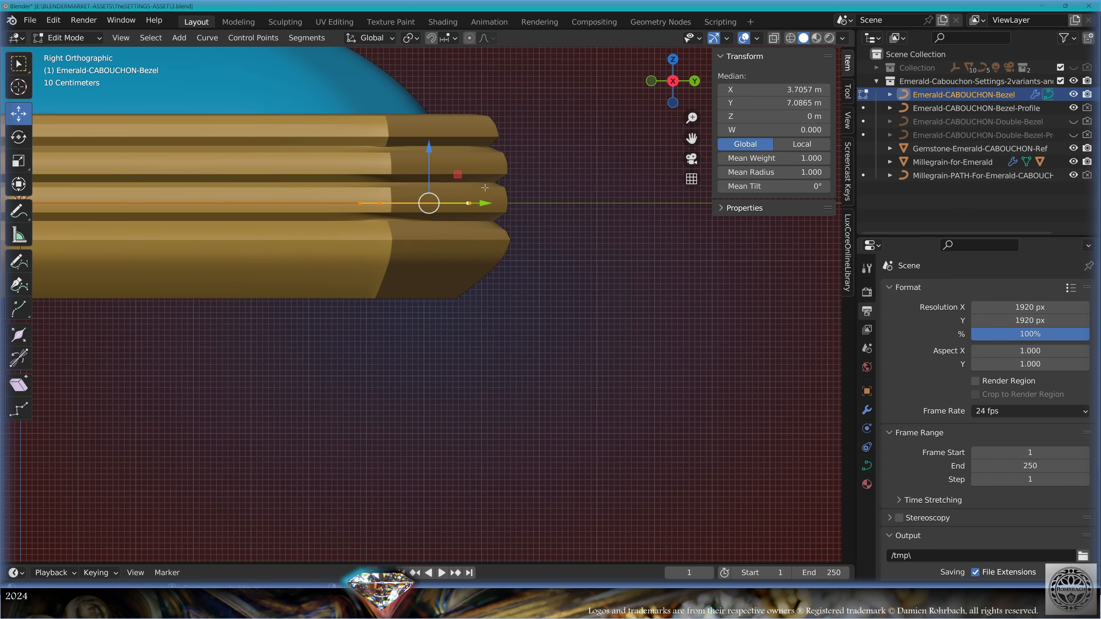
key(alt+z)
shift+middle_drag(484, 187, 515, 281)
scroll(514, 280, up, 5)
drag(561, 281, 538, 280)
scroll(475, 277, down, 7)
- Finish editing the bezel curve, and return to the solid display of the whole setting with the sidebar hidden
key(Tab)
scroll(442, 269, down, 5)
middle_drag(443, 268, 364, 439)
key(n)
key(alt+z)
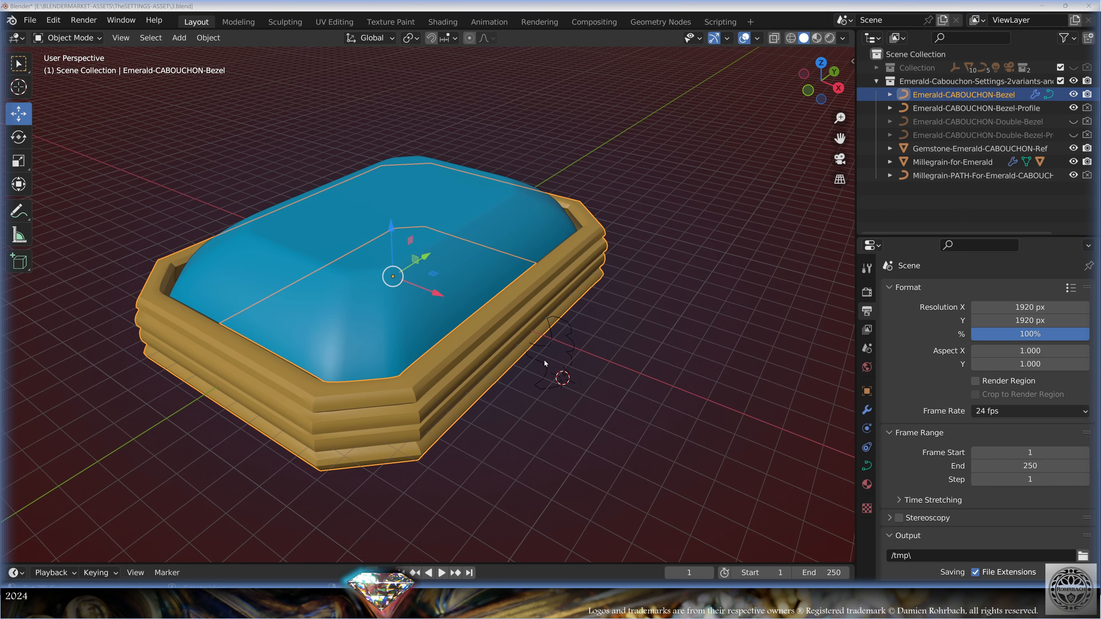
- Add a mesh circle over the profile in the front view and align it to the view
key(KP_1)
scroll(561, 282, up, 8)
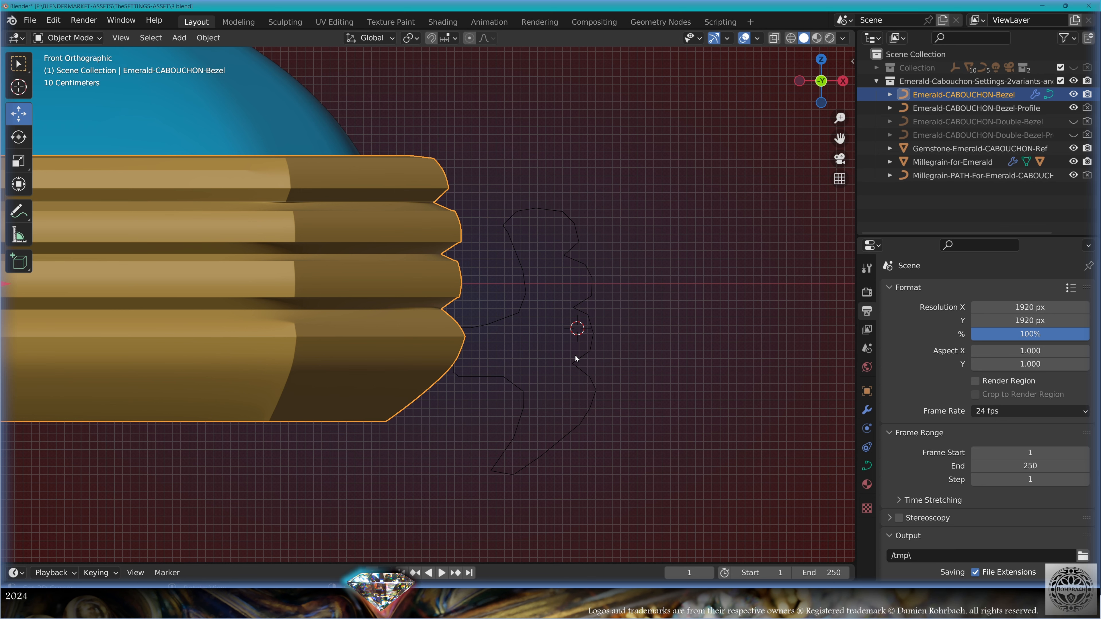
click(179, 38)
mouse_move(197, 50)
click(312, 80)
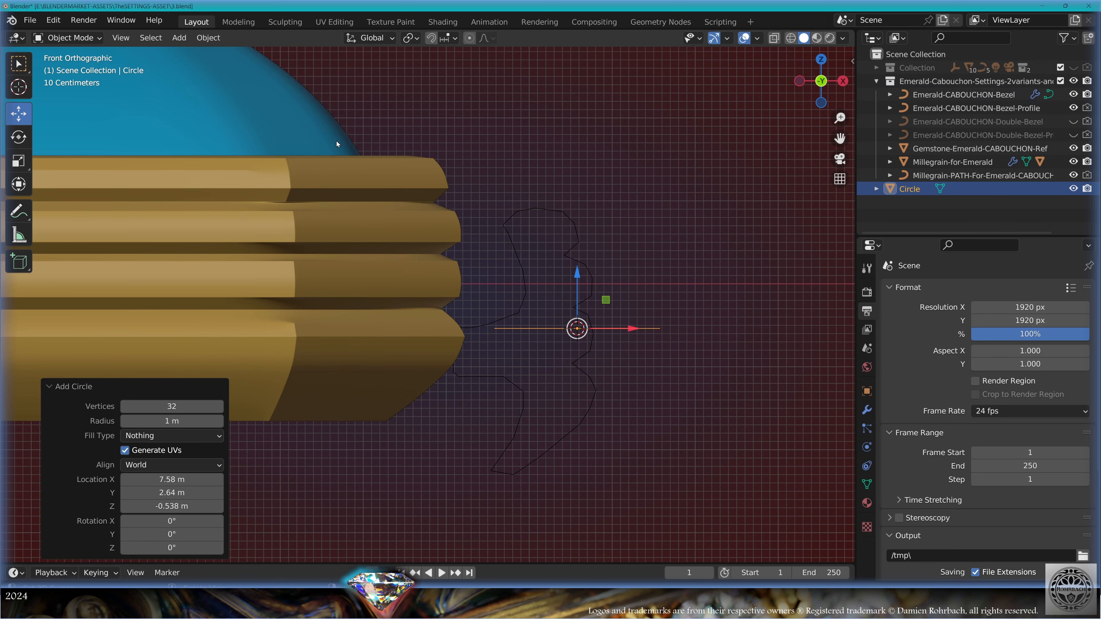
click(171, 464)
click(143, 479)
- Set the circle's radius to 0.4 m and move it up about 1.25 m onto the profile's top lobe
click(173, 421)
text(0.5)
key(Return)
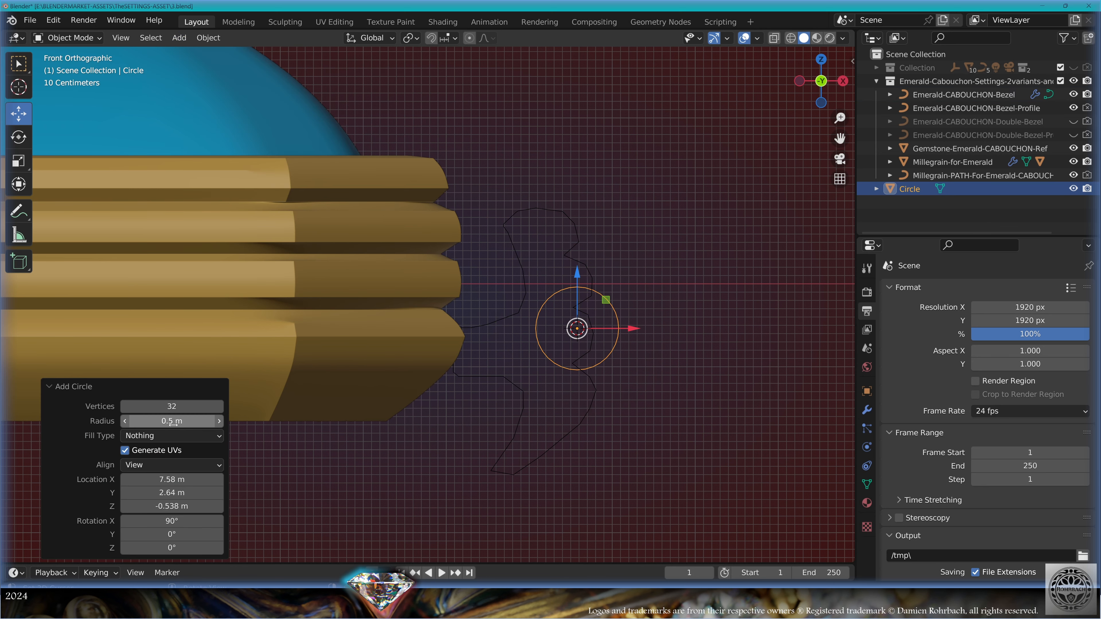
click(173, 421)
text(0.4)
key(Return)
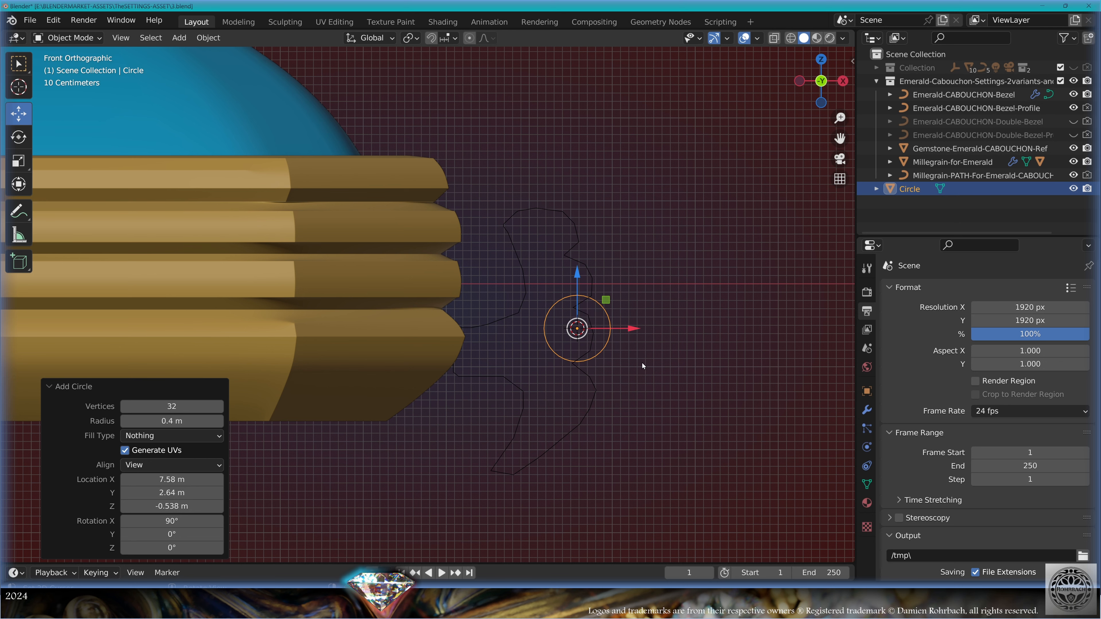
key(g)
click(628, 259)
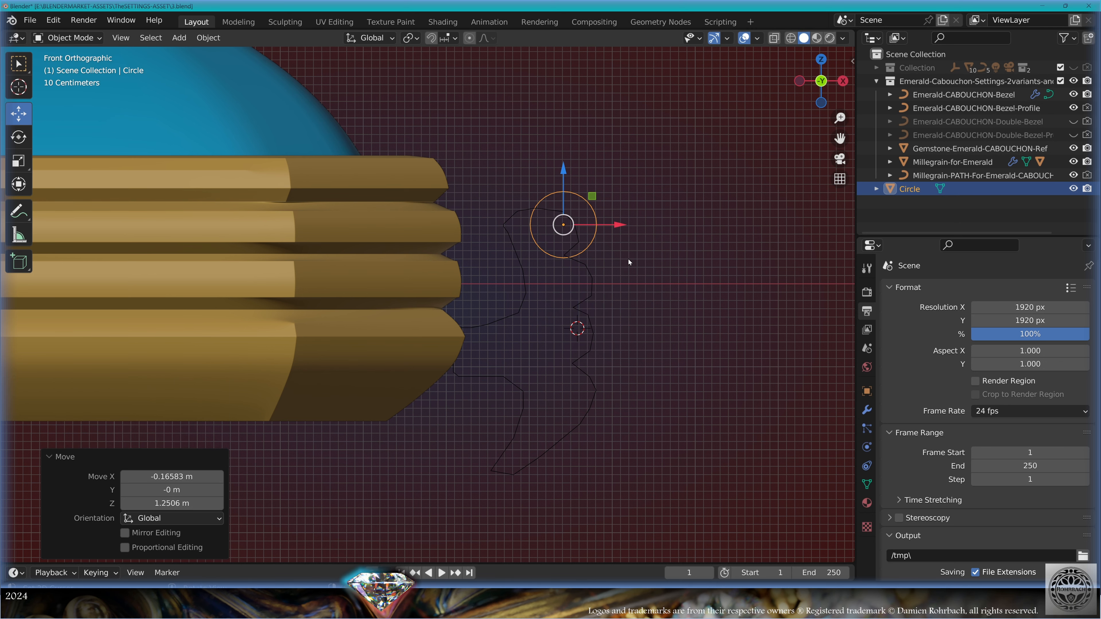
- Duplicate the circle three times down the profile's outer edge as guides, spaced about 0.8 m apart and following the scallops
key(Tab)
scroll(655, 327, up, 4)
shift+middle_drag(721, 142, 478, 199)
key(shift+d)
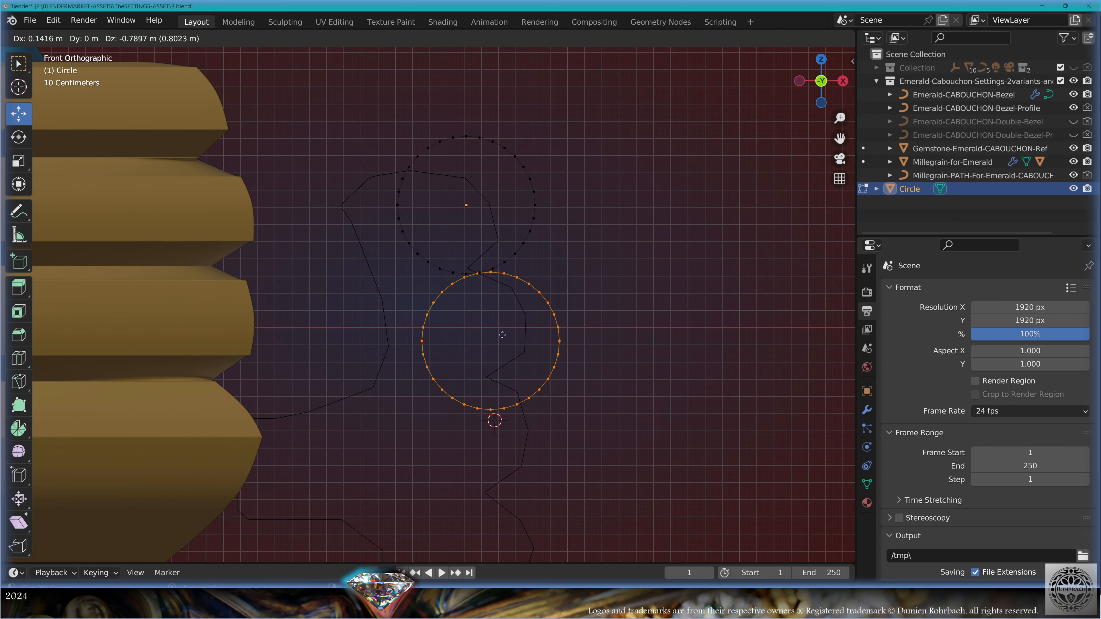
click(502, 335)
shift+middle_drag(502, 335, 451, 193)
key(g)
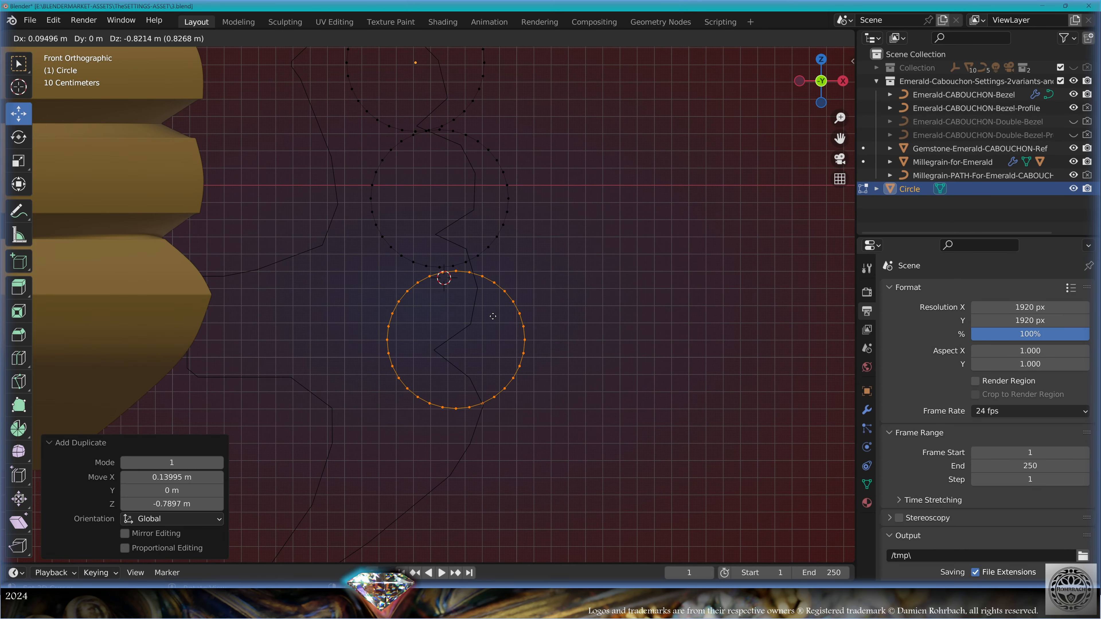
click(488, 328)
shift+middle_drag(489, 324, 501, 220)
key(shift+d)
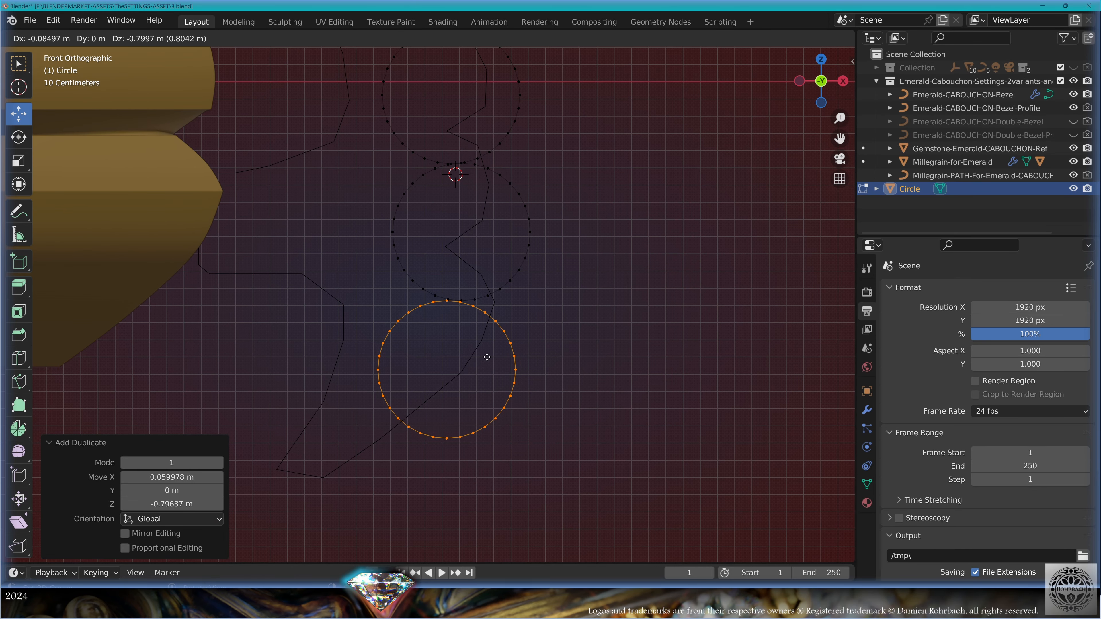
click(487, 357)
key(Tab)
- Edit the bezel profile and move the top lobe's control points onto the uppermost guide circle
click(492, 309)
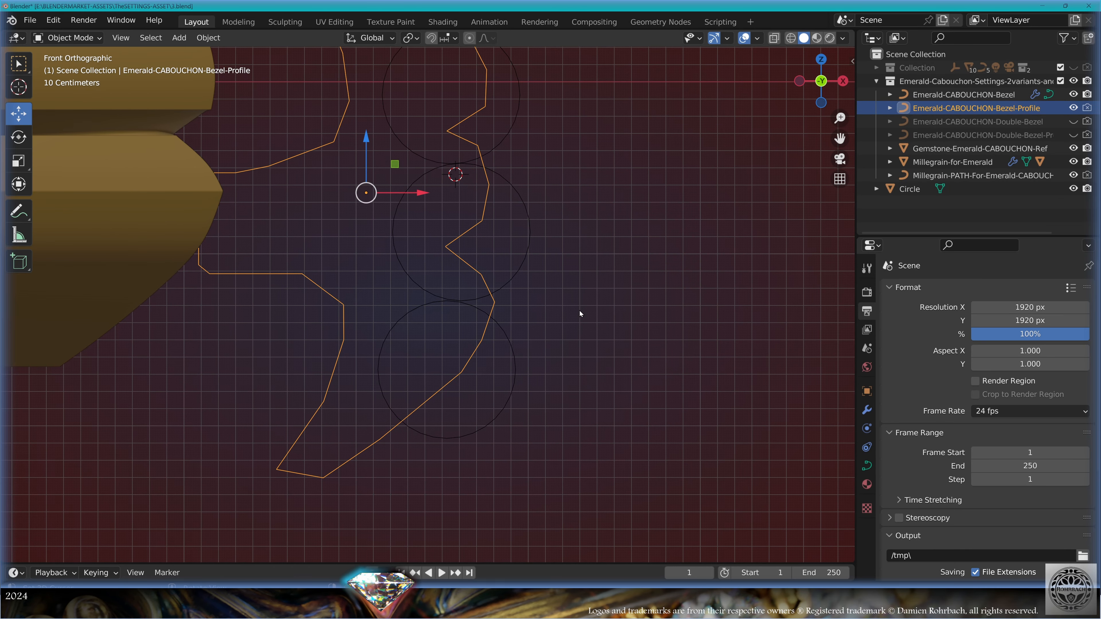
key(Tab)
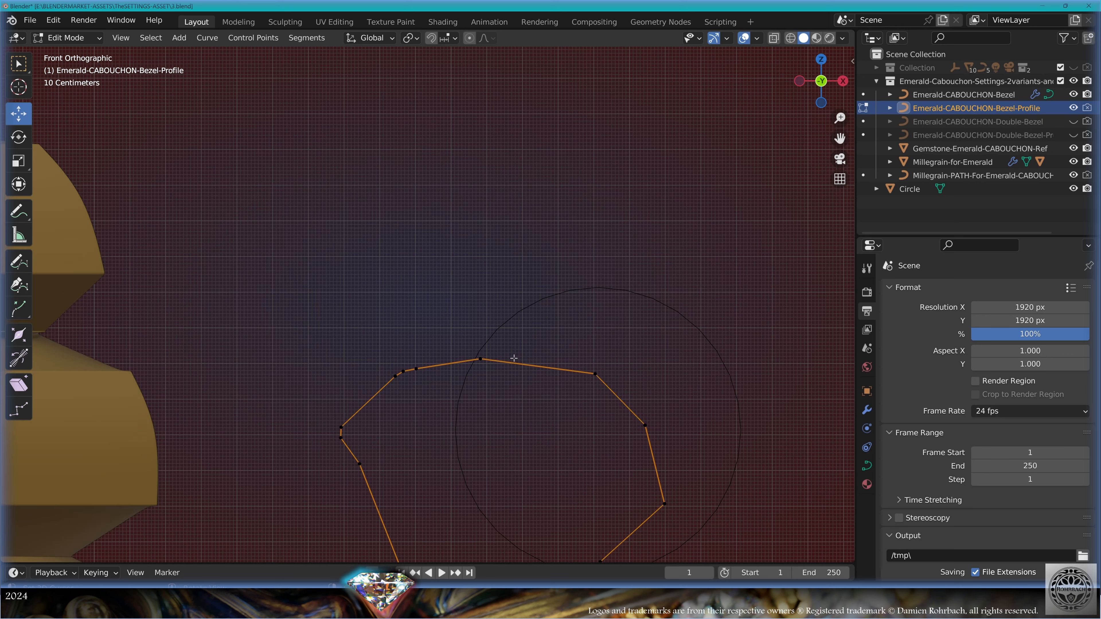
click(507, 366)
key(g)
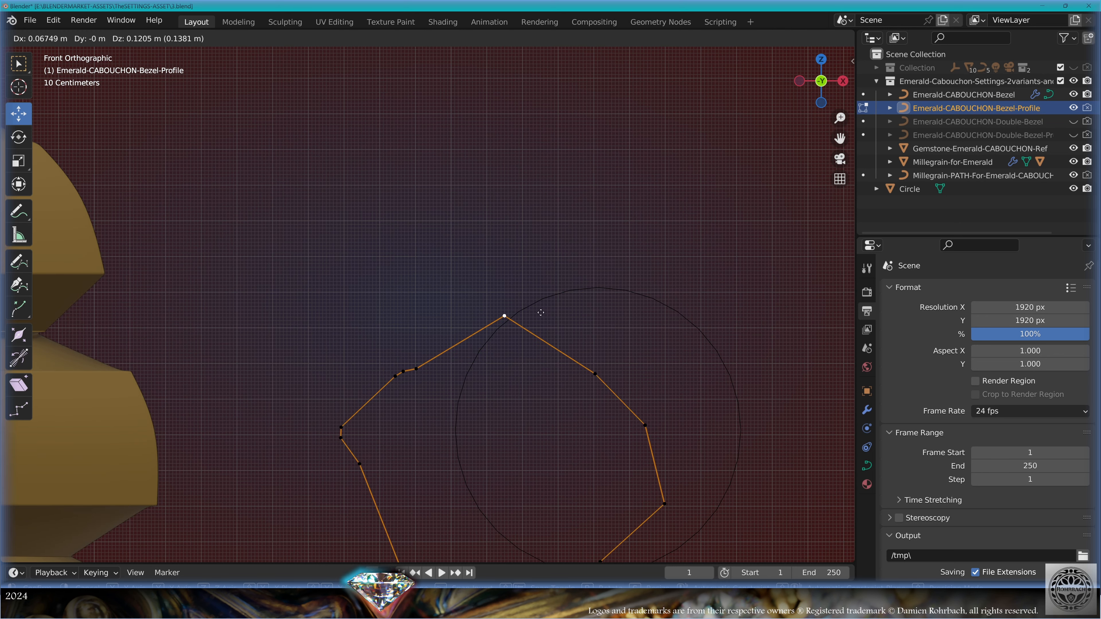
click(544, 308)
right_click(434, 360)
key(g)
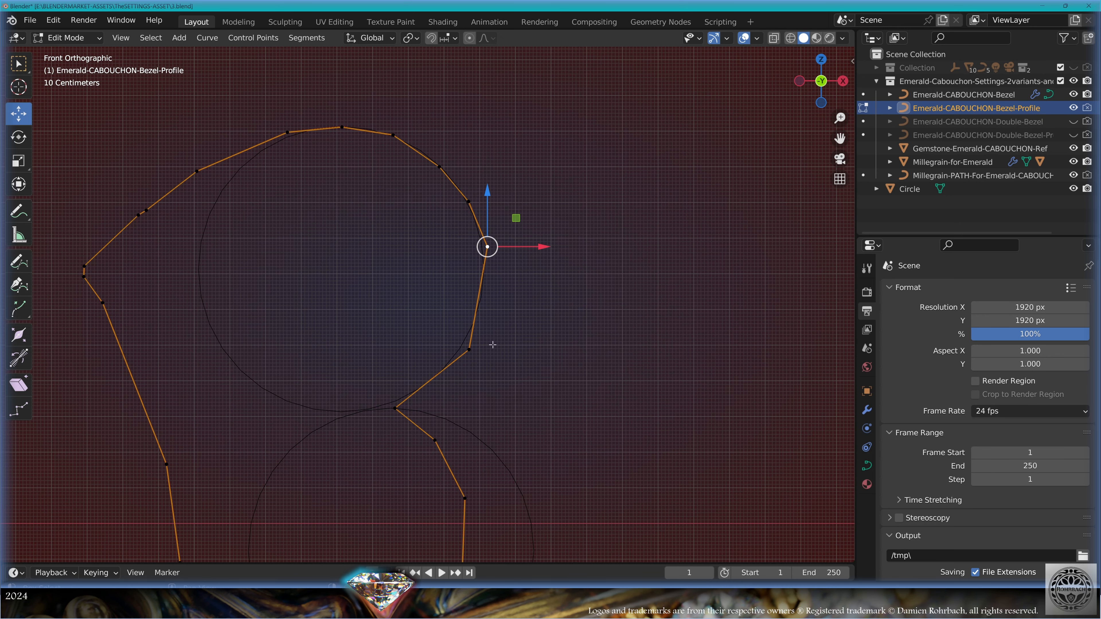
- Subdivide the top lobe's lower outer segment with 1 cut and move the new point outward onto the guide circle
click(482, 295)
right_click(575, 239)
click(574, 229)
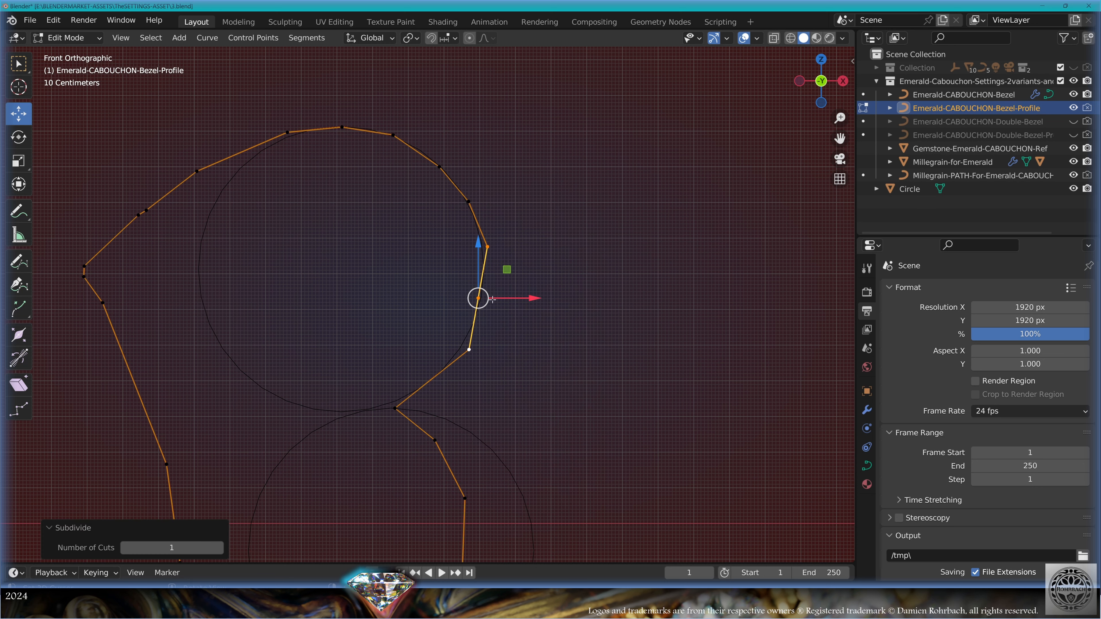
key(g)
click(499, 312)
- Move the second lobe's outer control points outward onto the second guide circle, working down to its lower edge
right_click(488, 247)
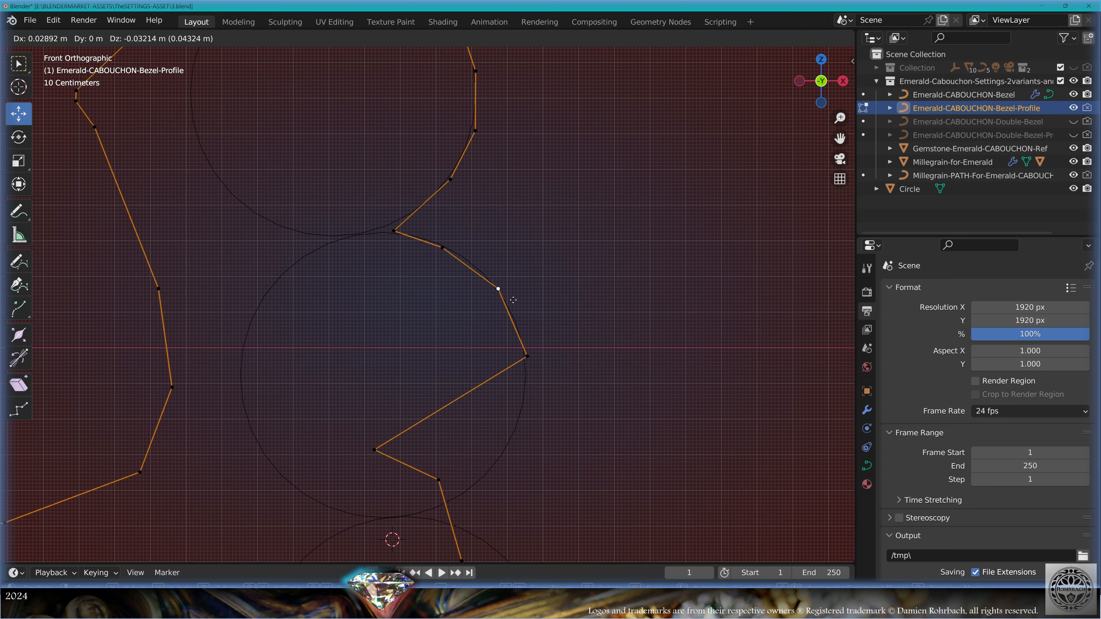
click(516, 300)
shift+middle_drag(537, 326, 506, 261)
click(356, 387)
key(g)
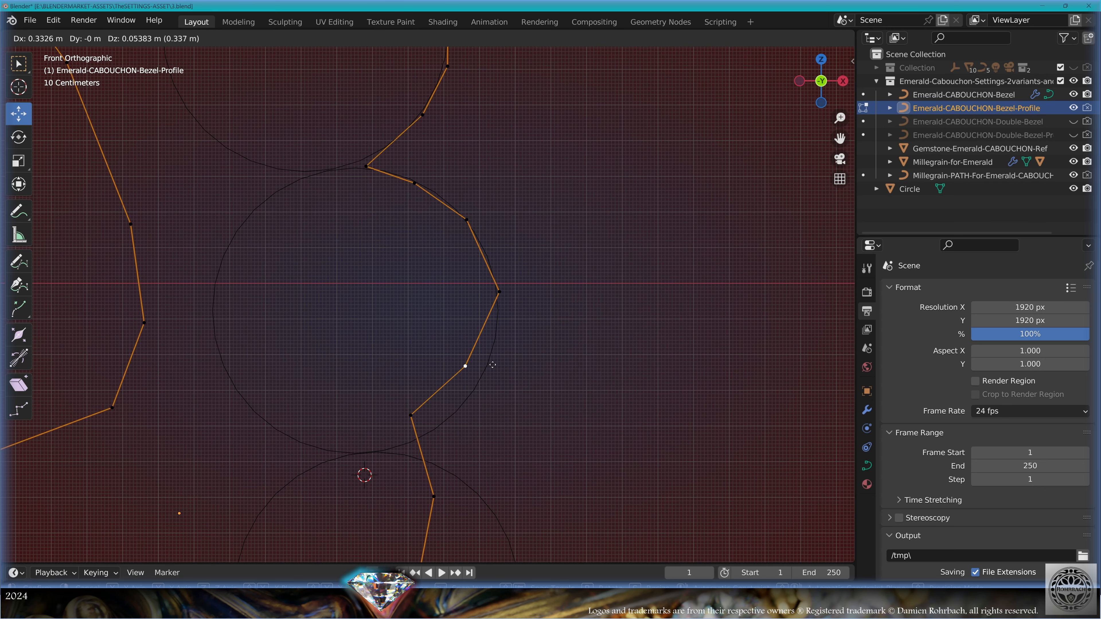
click(511, 321)
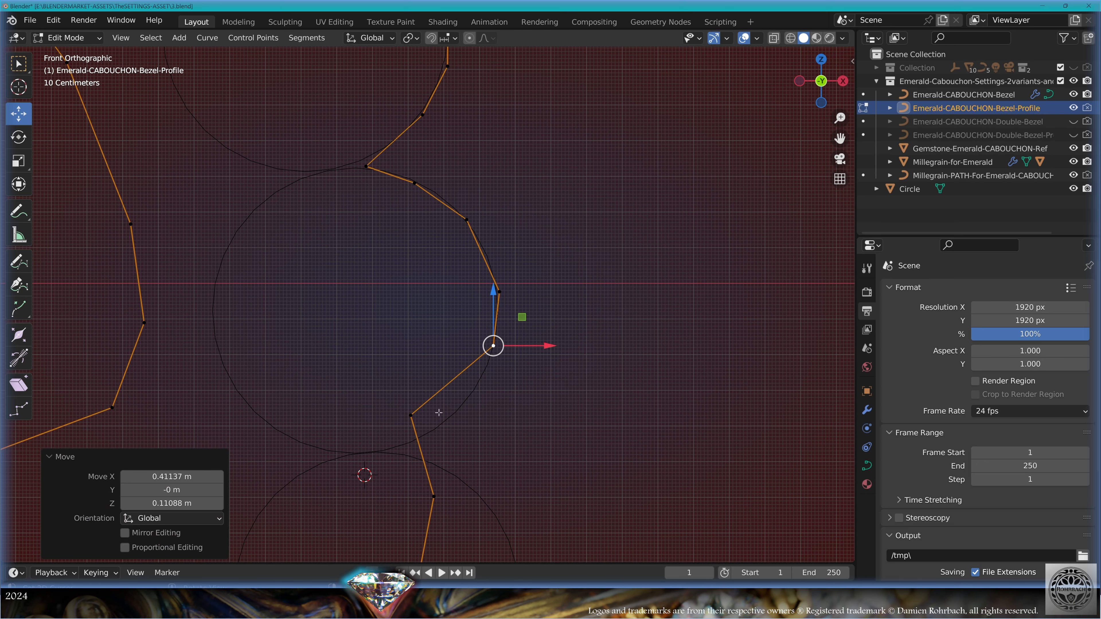
click(411, 415)
key(g)
click(476, 406)
shift+middle_drag(476, 405, 481, 293)
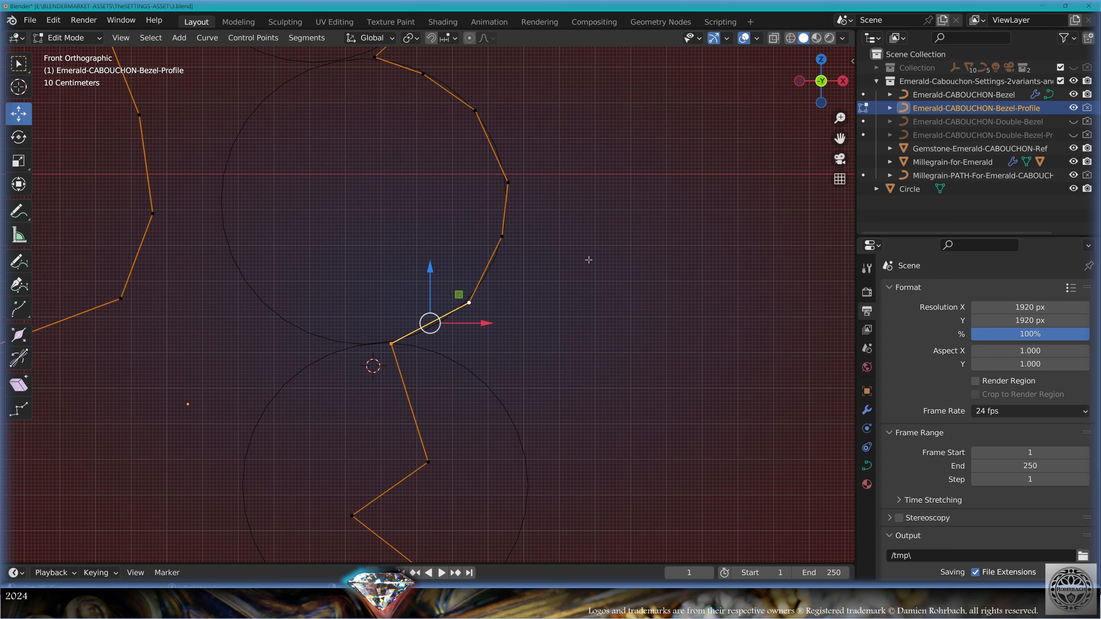
- Subdivide the second lobe's lowest outer segment and move the new point onto the guide circle
right_click(595, 233)
click(563, 230)
click(432, 325)
key(g)
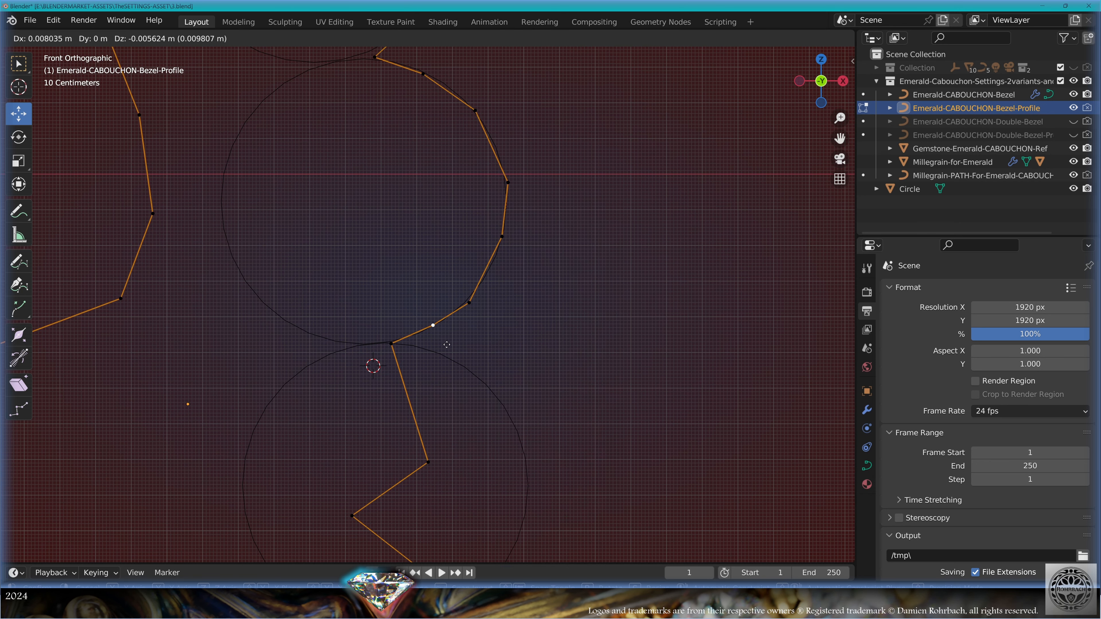
click(447, 345)
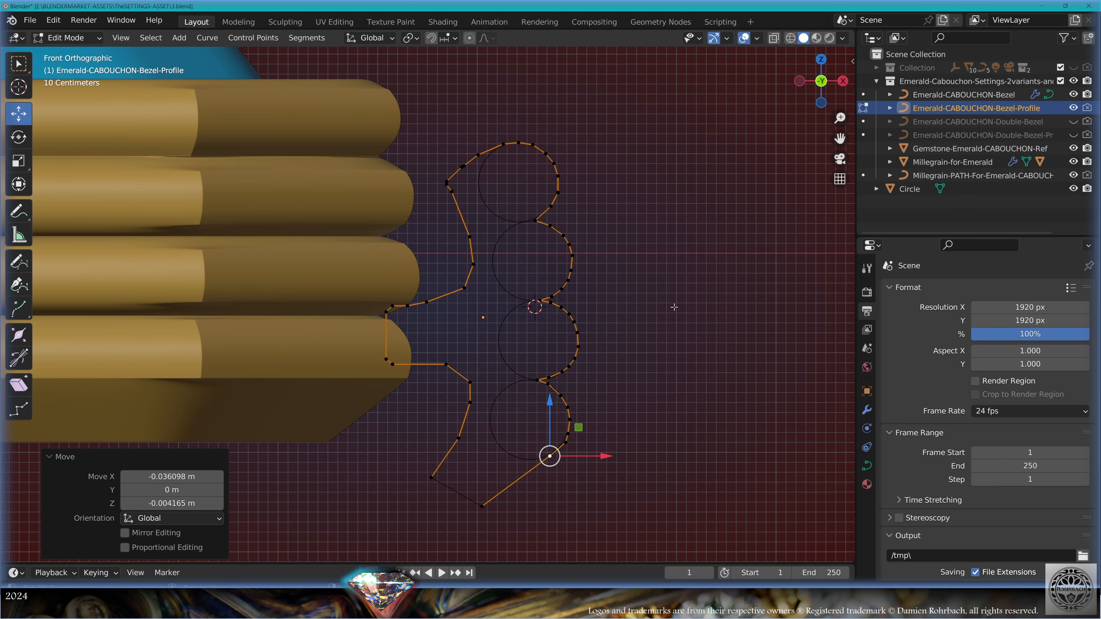
key(Tab)
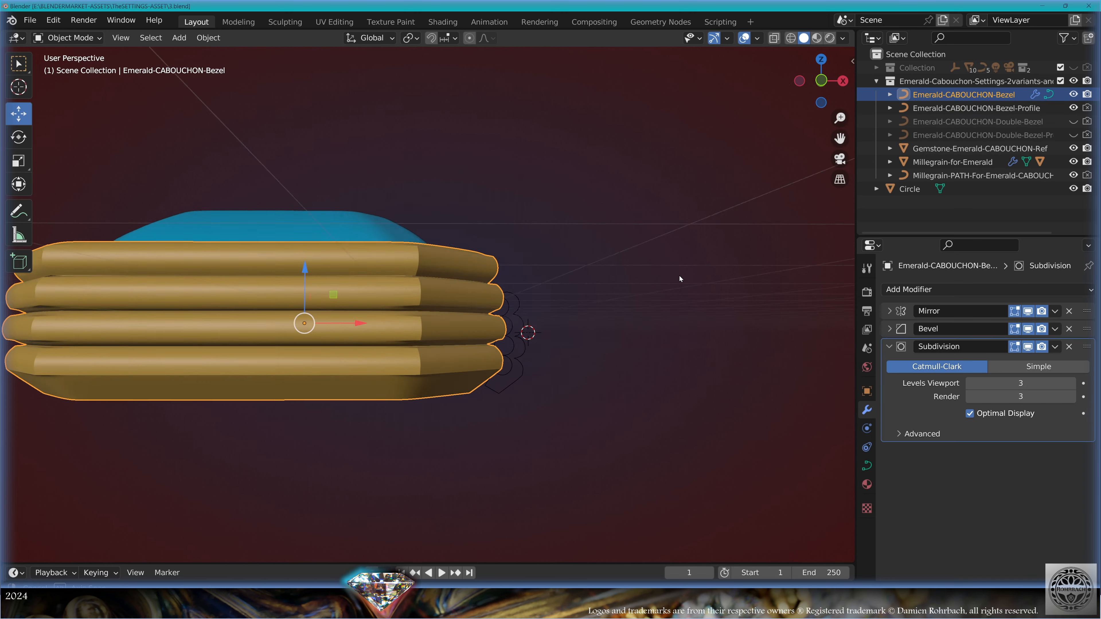
- Delete the Bevel modifier from Emerald-CABOUCHON-Bezel
mouse_move(680, 275)
middle_down()
mouse_move(658, 282)
mouse_move(669, 292)
mouse_move(668, 282)
middle_up()
middle_drag(497, 333, 483, 350)
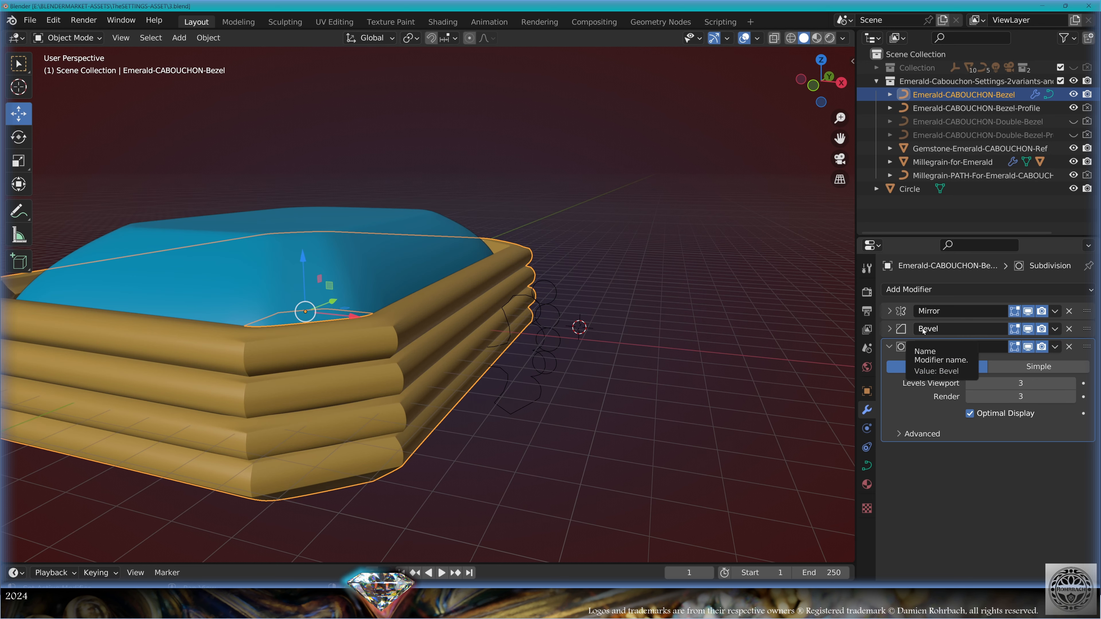
click(1069, 329)
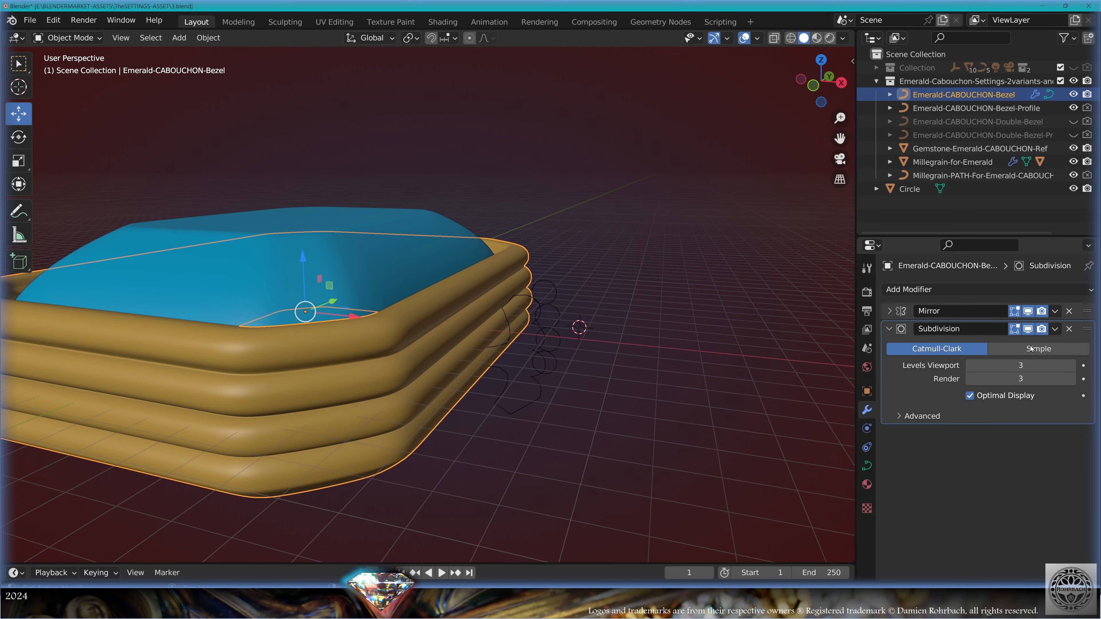
- Select the Millegrain-PATH-For-Emerald-CABOUCHON curve beneath the setting and snap the 3D cursor to it
middle_drag(489, 343, 562, 315)
middle_drag(584, 297, 371, 317)
click(358, 271)
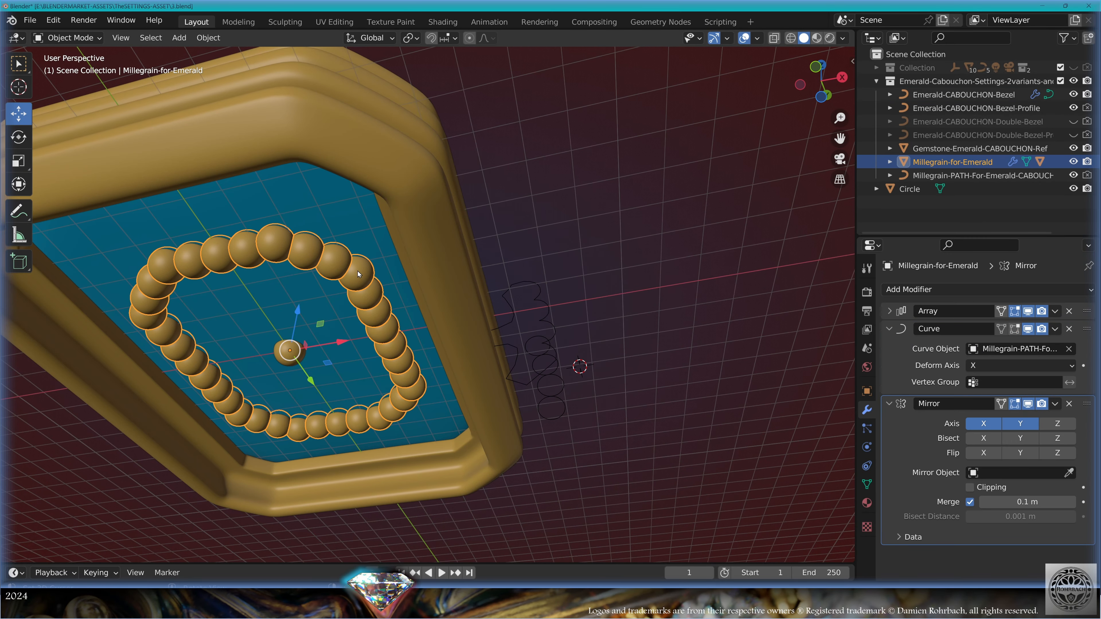
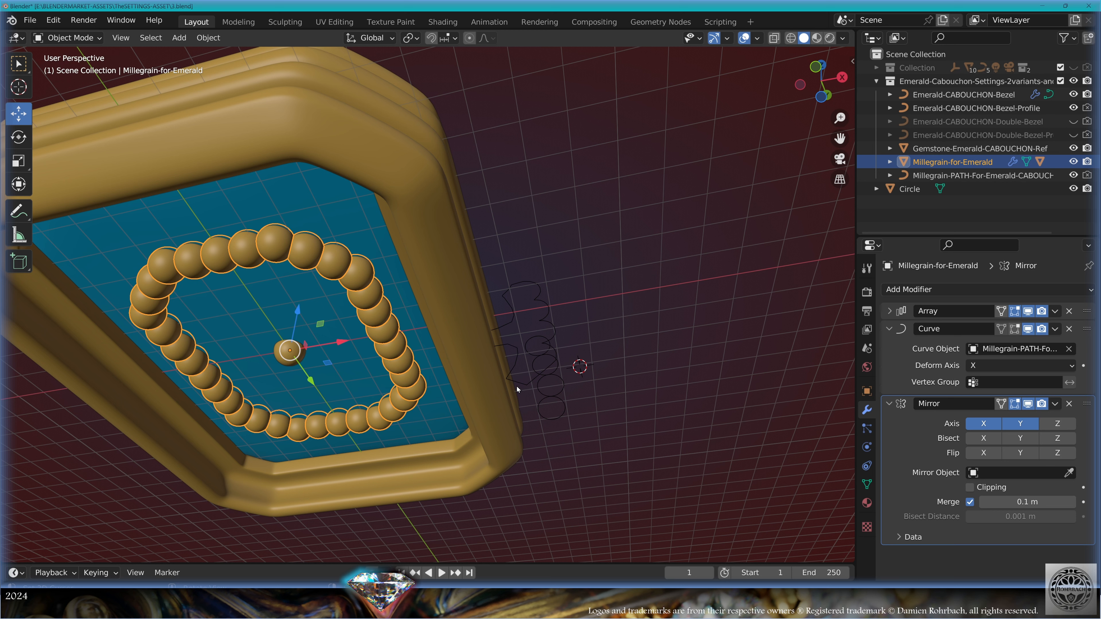
click(992, 178)
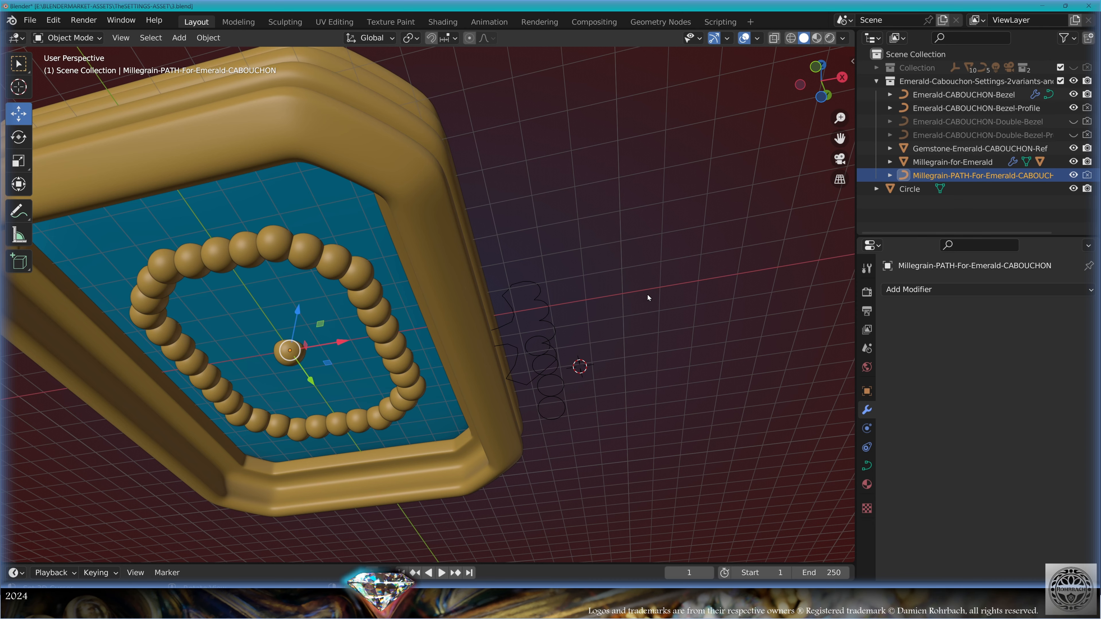
key(shift+s)
click(645, 372)
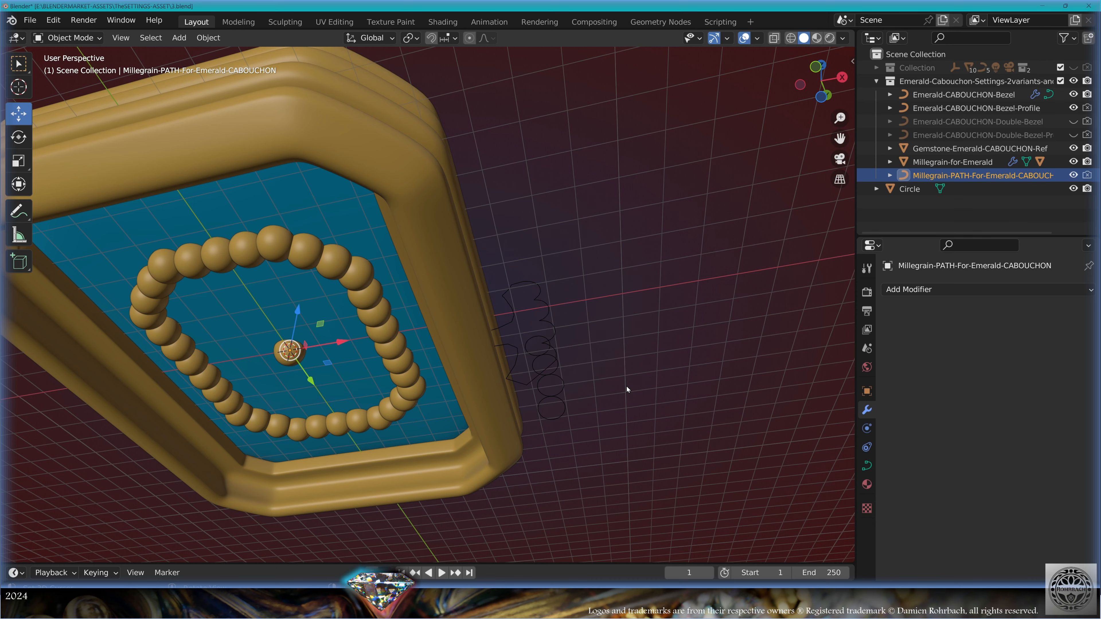
- Edit the millegrain path and scale it around the 3D cursor to surround the bezel, stretching it by about 1.067 along X
key(Tab)
middle_drag(628, 367, 629, 249)
click(415, 42)
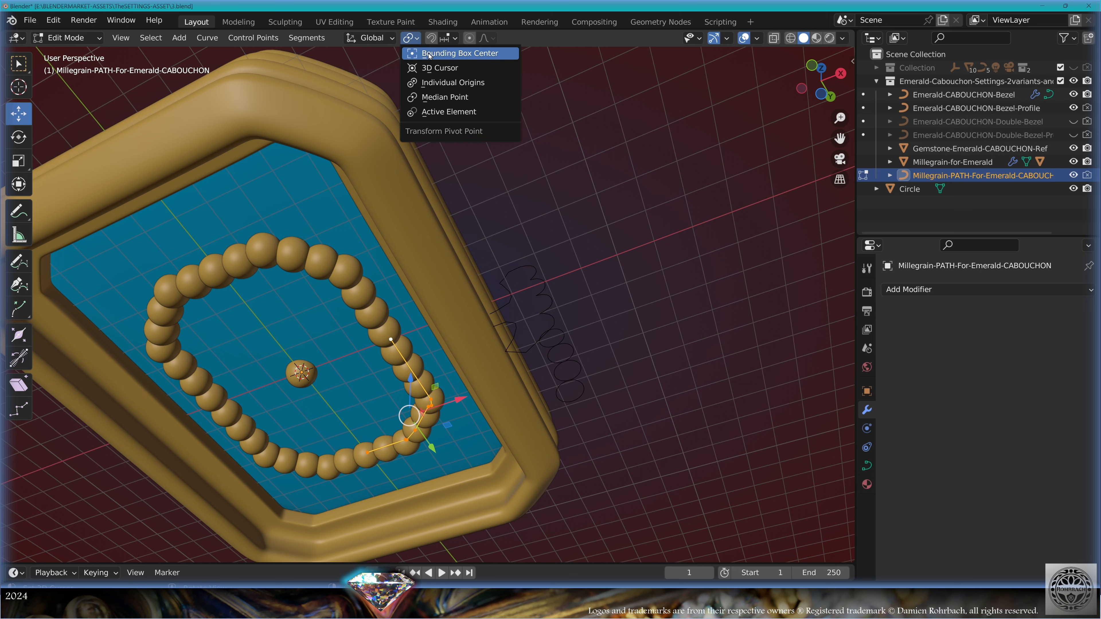
click(455, 69)
key(KP_7)
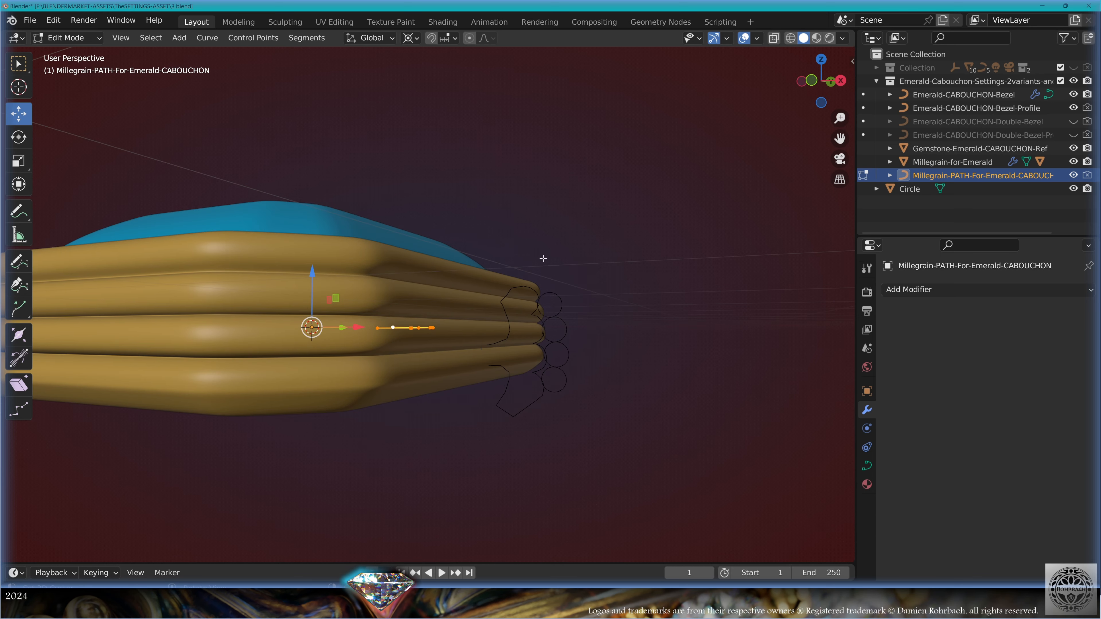
key(s)
key(x)
click(447, 154)
shift+middle_drag(447, 154, 438, 295)
scroll(437, 295, up, 2)
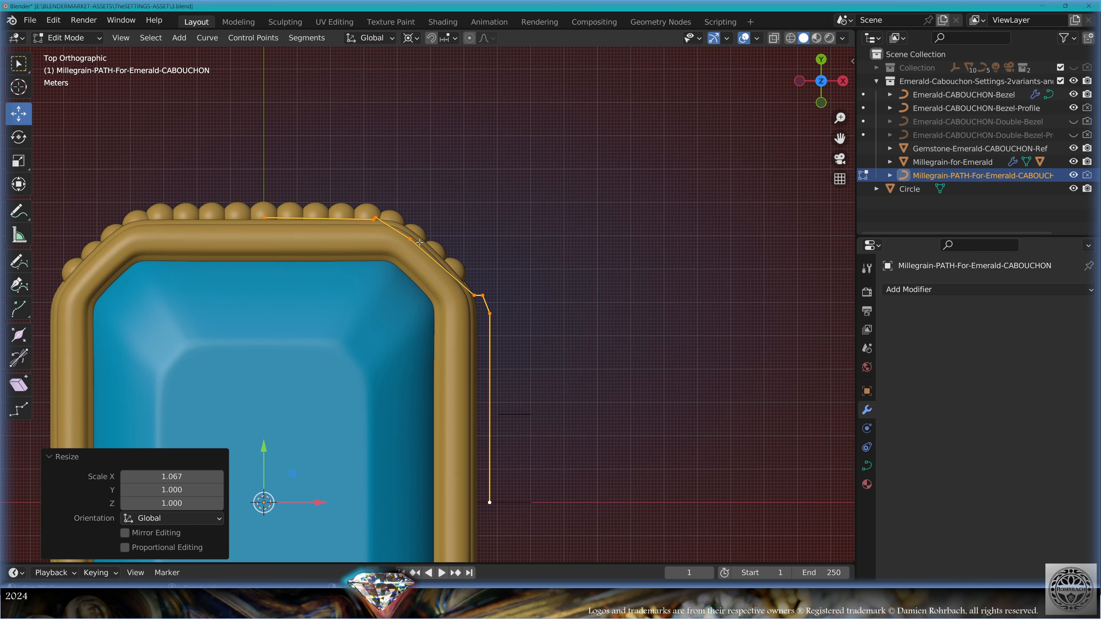
- Move the control points at the upper end of the path's corner about 0.31 m outward along X
key(alt+a)
key(b)
drag(346, 195, 413, 260)
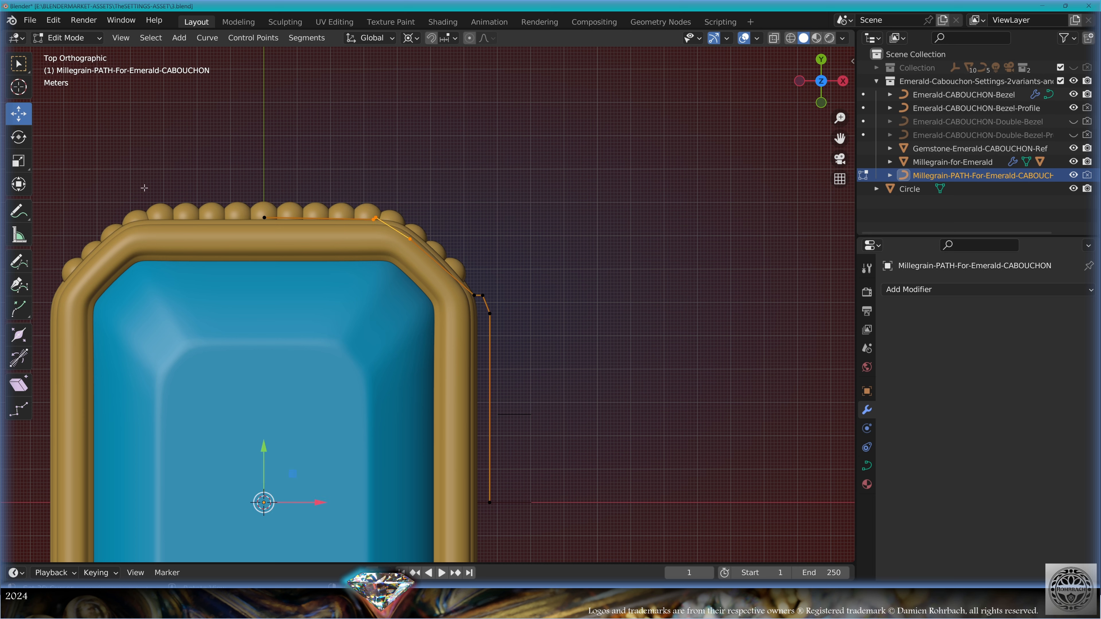
drag(310, 504, 321, 504)
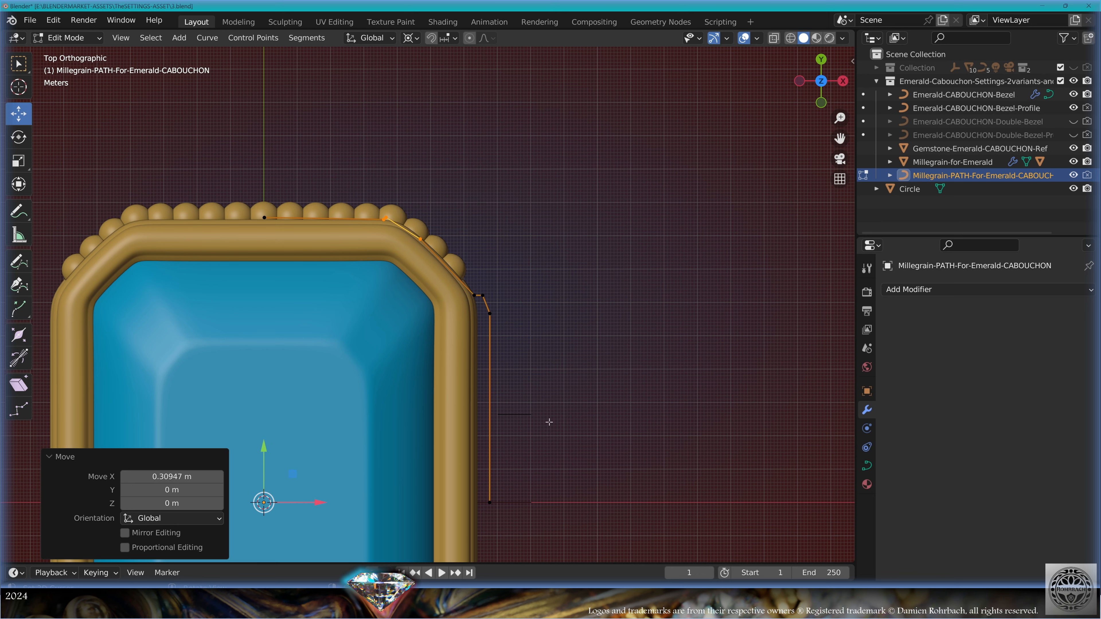
- Lower the millegrain path about 1.51 m along Z to the bezel's base and save the file
middle_drag(549, 422, 345, 303)
drag(331, 262, 321, 297)
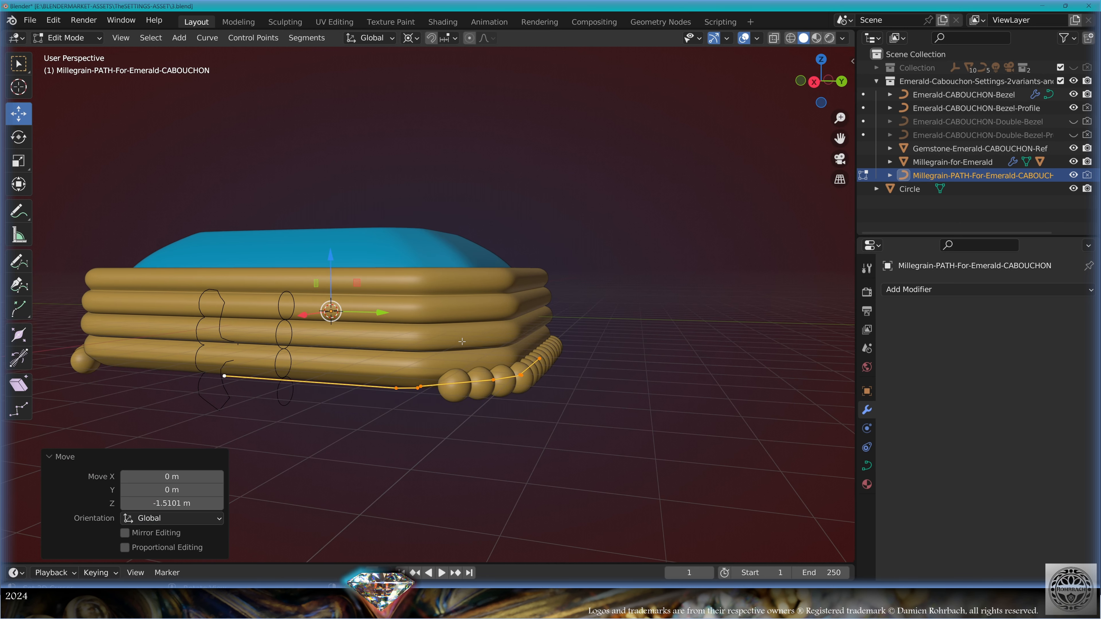
key(Tab)
key(ctrl+s)
- Locate the Millegrain-Emerald-Sphere object in the outliner and open its mesh for editing
middle_drag(424, 325, 336, 369)
click(263, 359)
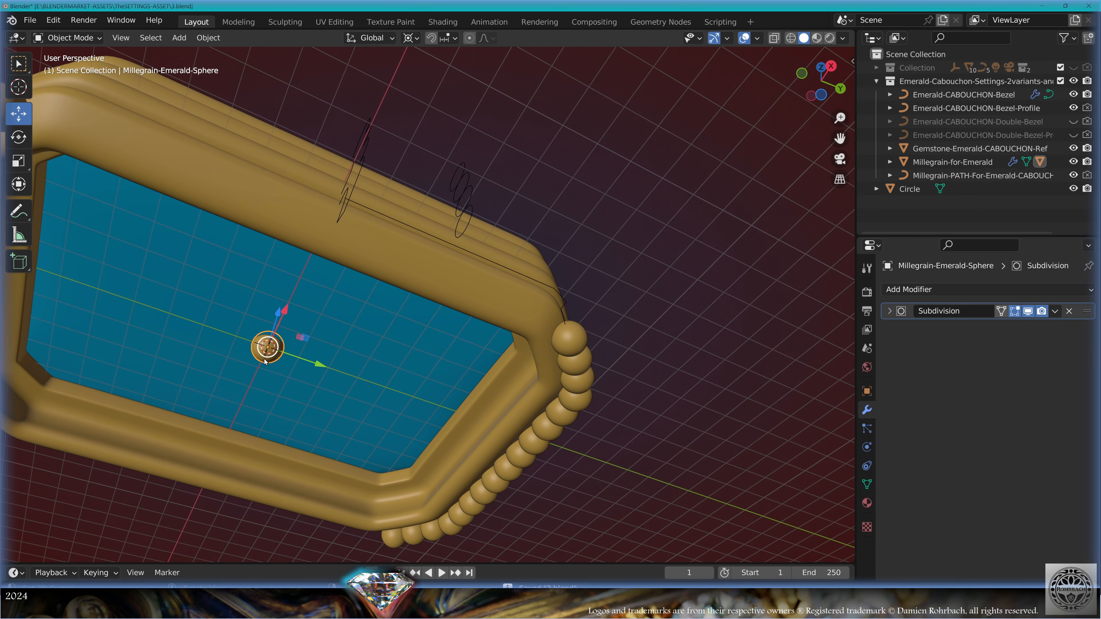
key(KP_Decimal)
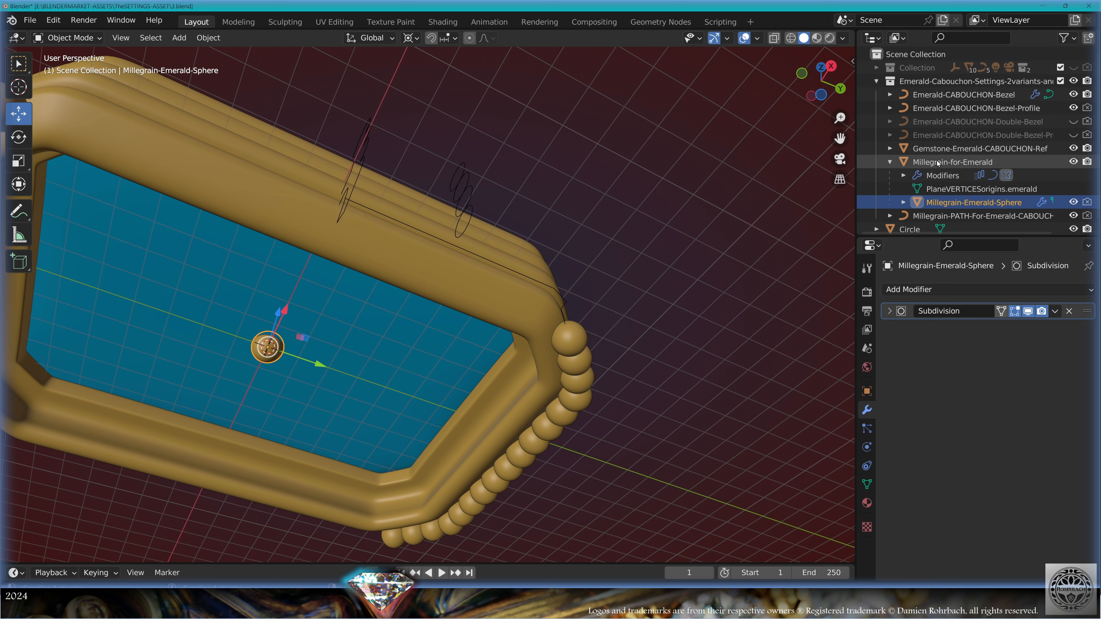
click(1073, 203)
click(1074, 202)
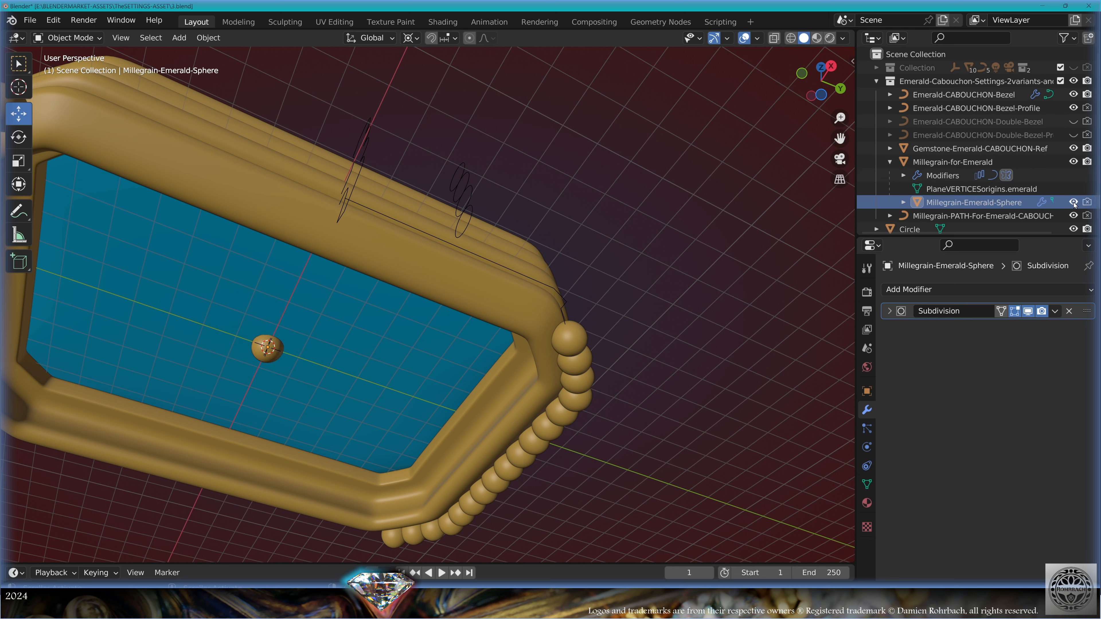
click(923, 203)
key(Tab)
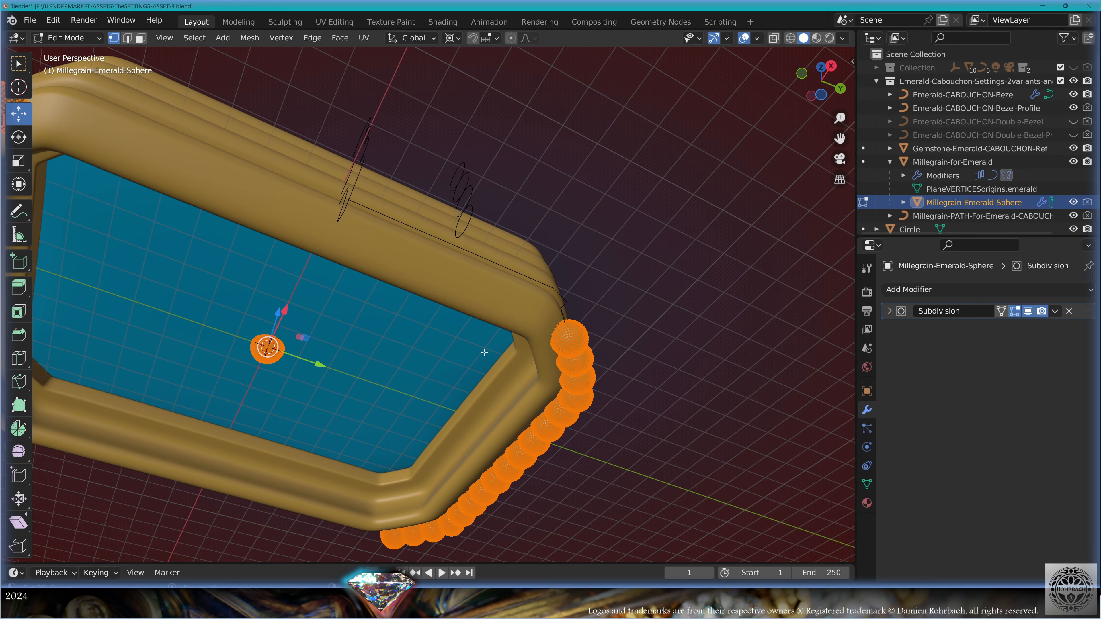
- In an X-ray top view, snap the 3D cursor to the selected sphere mesh and set the pivot point to Median Point
middle_drag(484, 352, 476, 282)
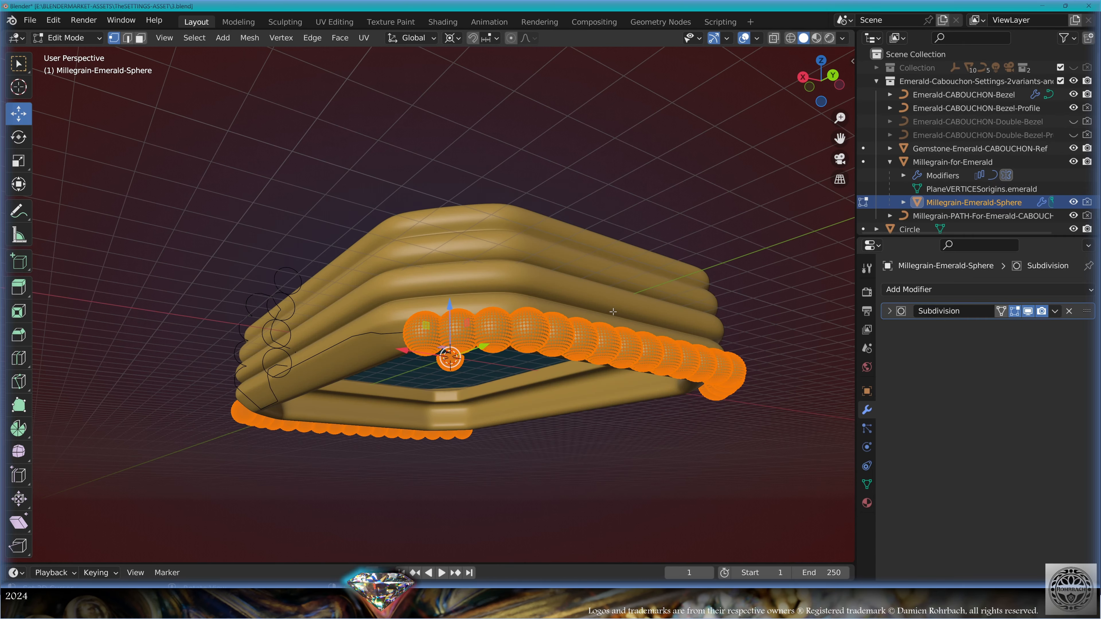
middle_drag(408, 397, 477, 403)
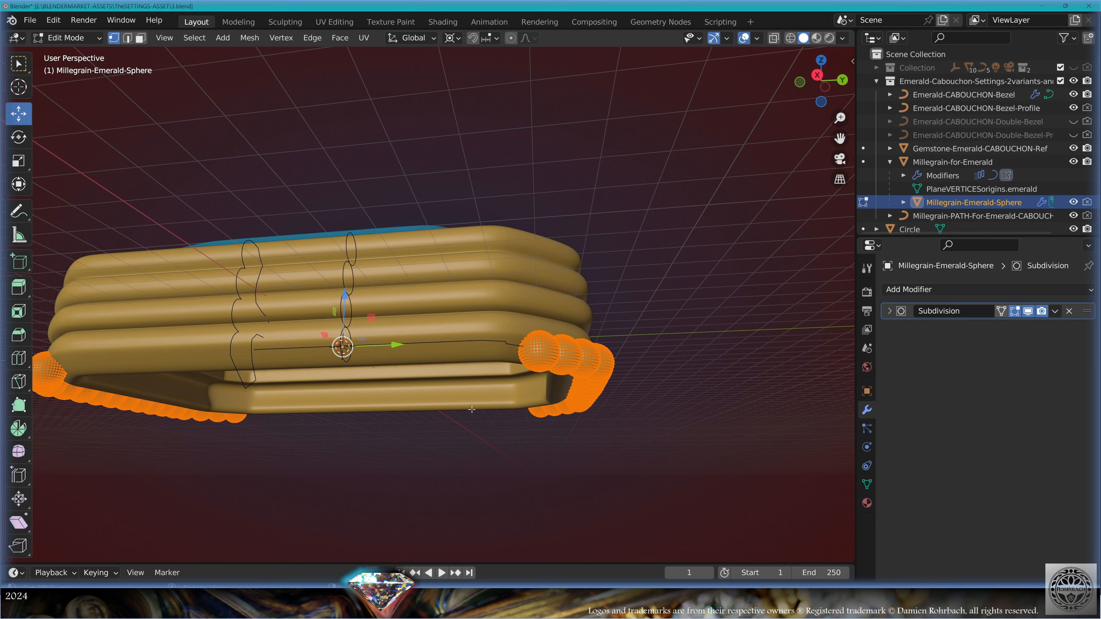
key(KP_7)
key(alt+z)
shift+middle_drag(400, 436, 486, 373)
scroll(463, 388, up, 4)
key(shift+s)
click(457, 466)
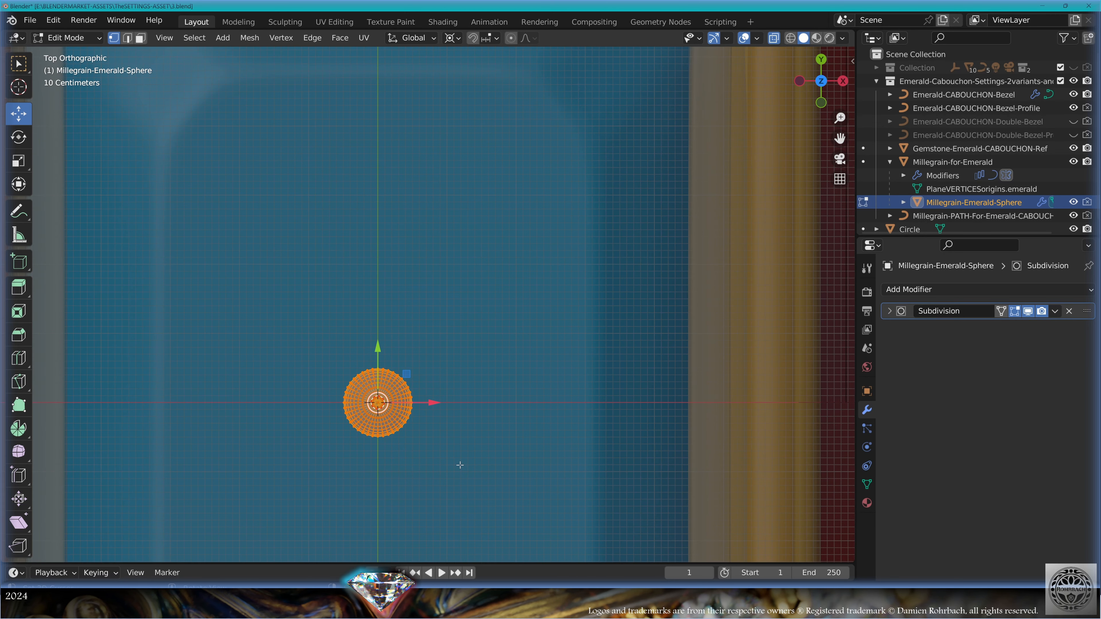
shift+middle_drag(443, 426, 460, 402)
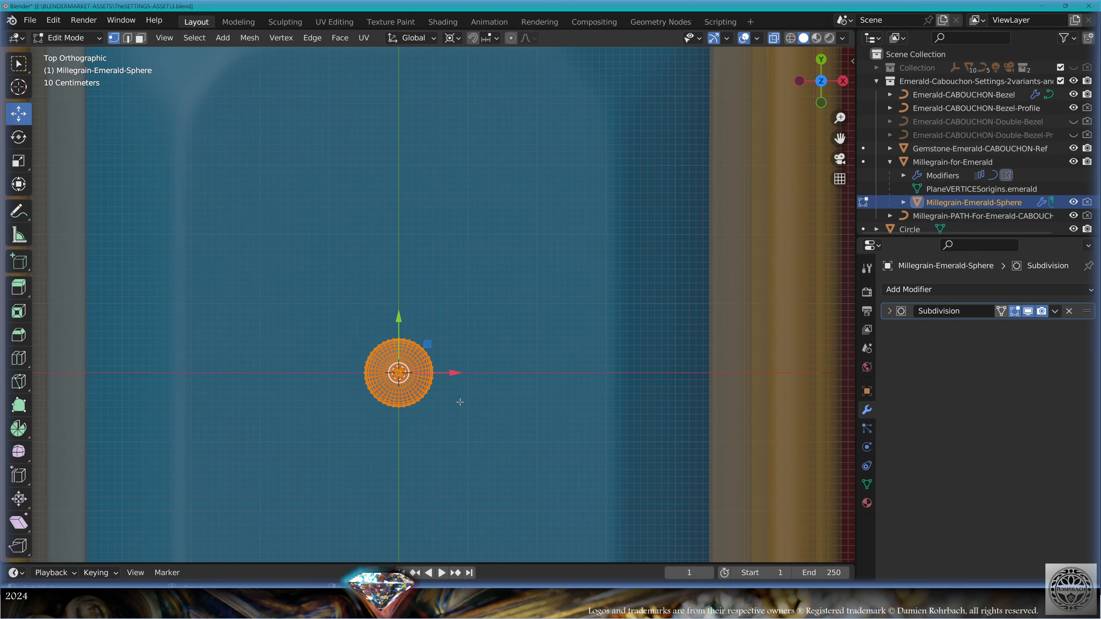
click(457, 39)
click(471, 103)
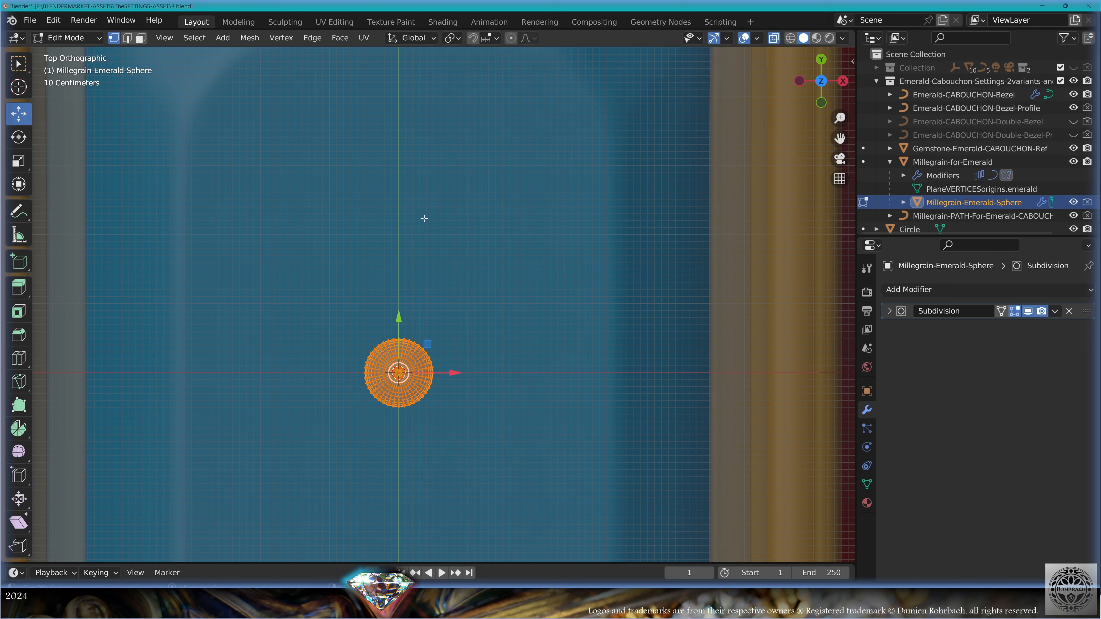
- Delete the sphere's vertices and replace them with a plane merged at its center into a single vertex
scroll(461, 357, up, 2)
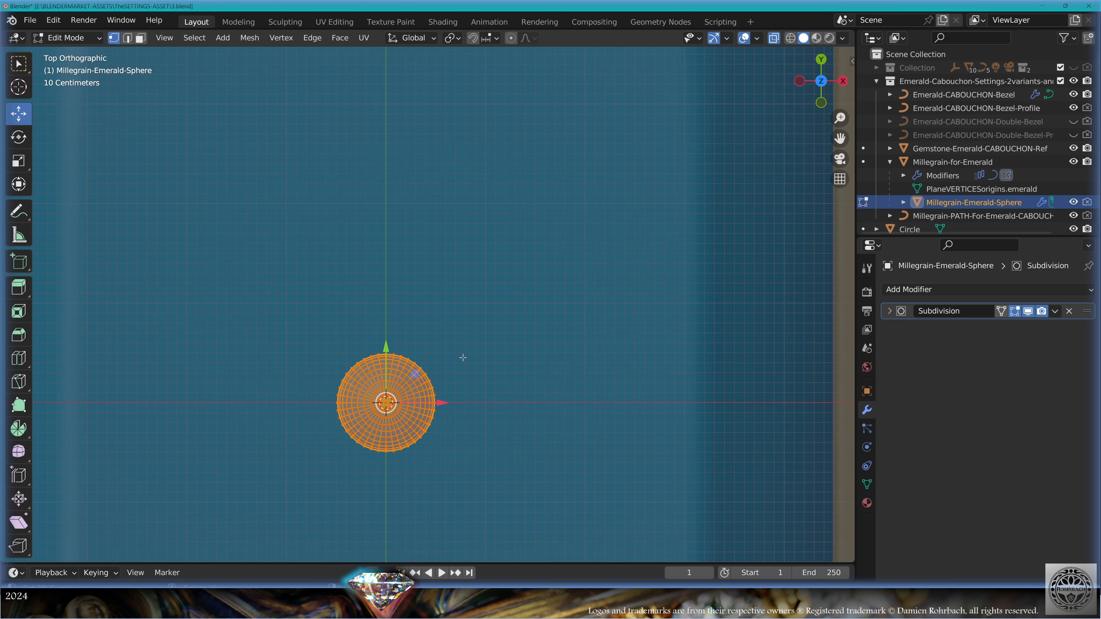
key(x)
click(490, 334)
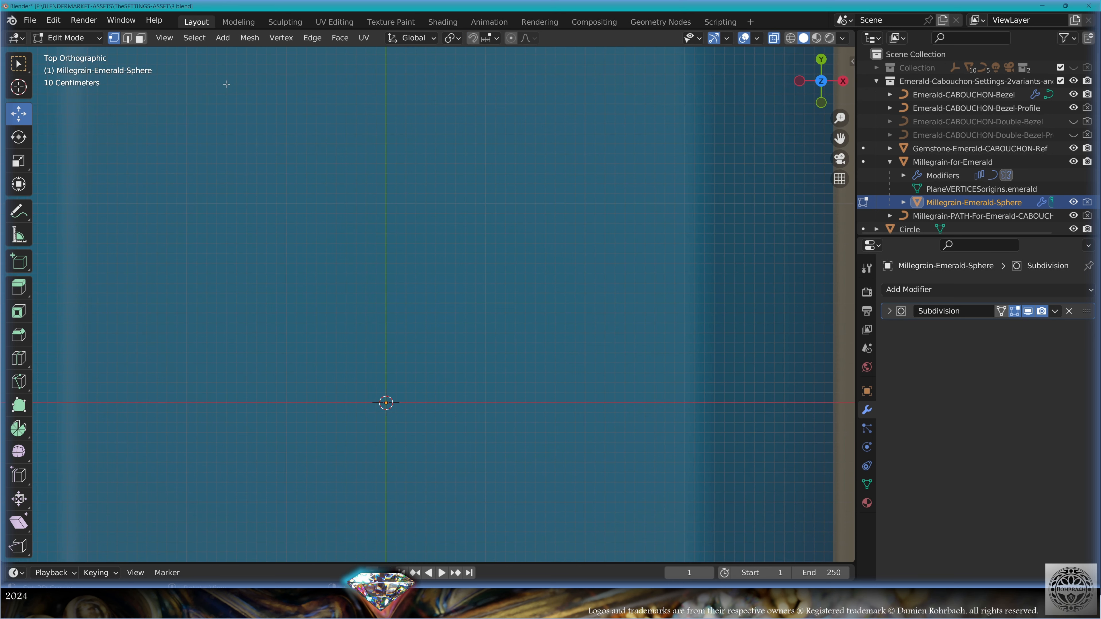
key(shift+a)
click(243, 53)
key(m)
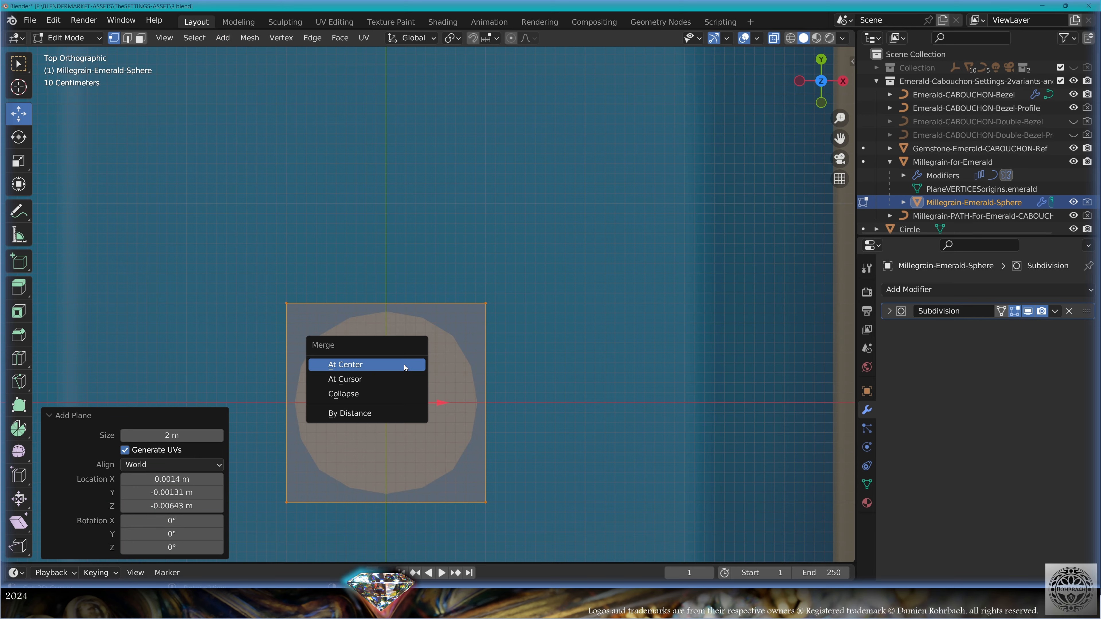
click(403, 363)
- In the right side view, move the single vertex up and slightly toward negative Y to start a new outline
key(KP_3)
scroll(418, 377, down, 5)
scroll(418, 376, up, 4)
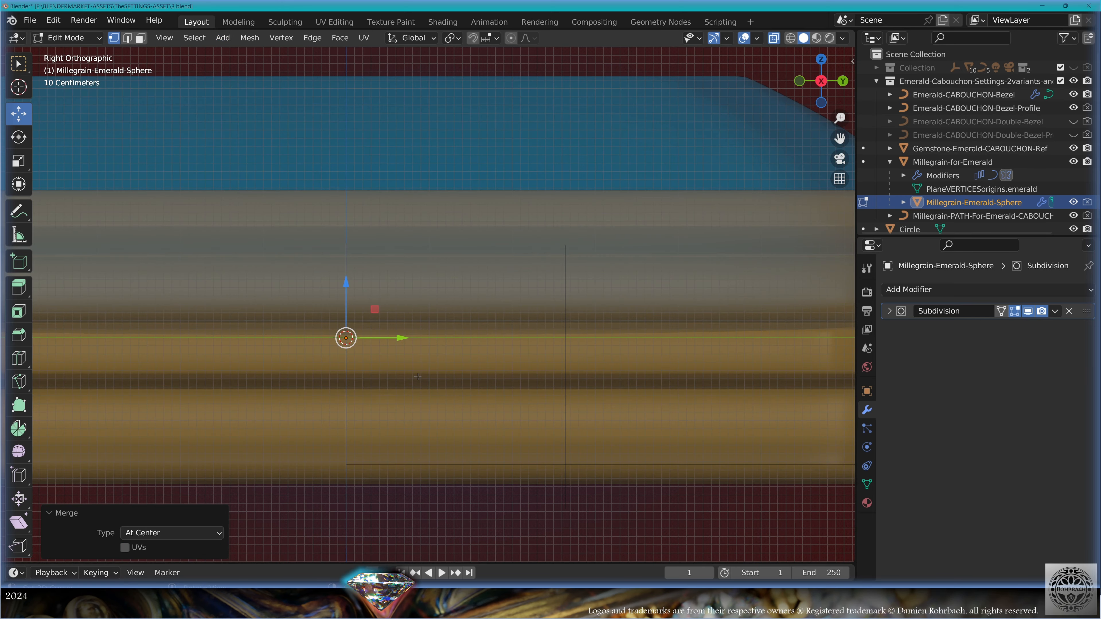
scroll(390, 368, down, 2)
scroll(374, 381, up, 2)
key(g)
click(341, 294)
key(e)
click(373, 263)
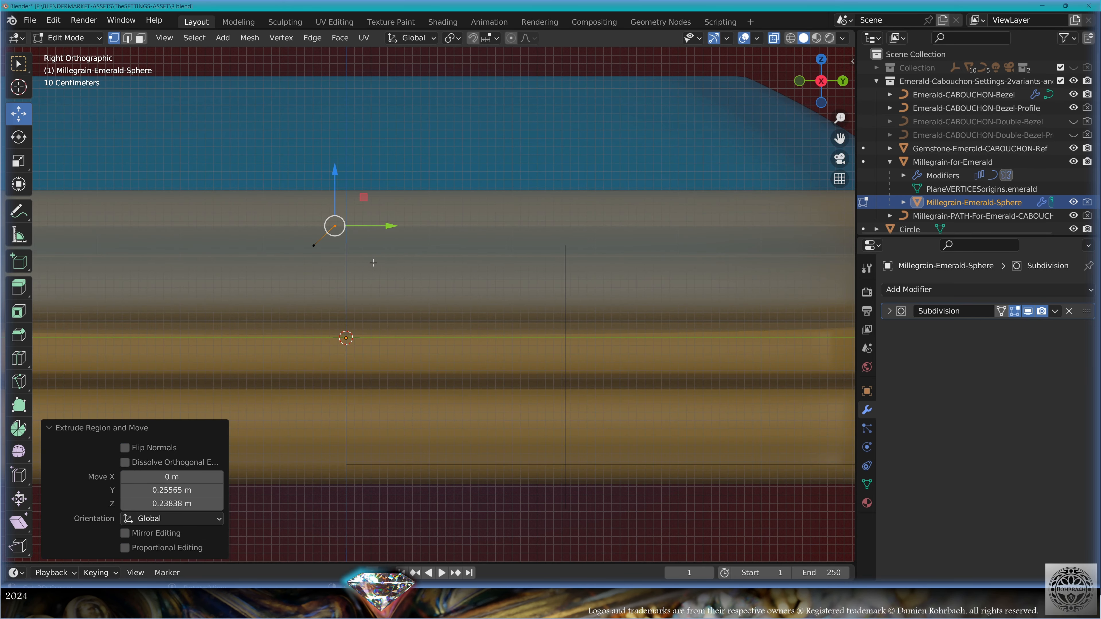
key(ctrl+z)
- Extrude the vertex repeatedly to trace the ornament's outward-bulging curve on the positive Y side, down to its rounded lower corner
key(e)
click(366, 273)
key(e)
click(402, 298)
key(e)
click(406, 314)
key(e)
click(442, 360)
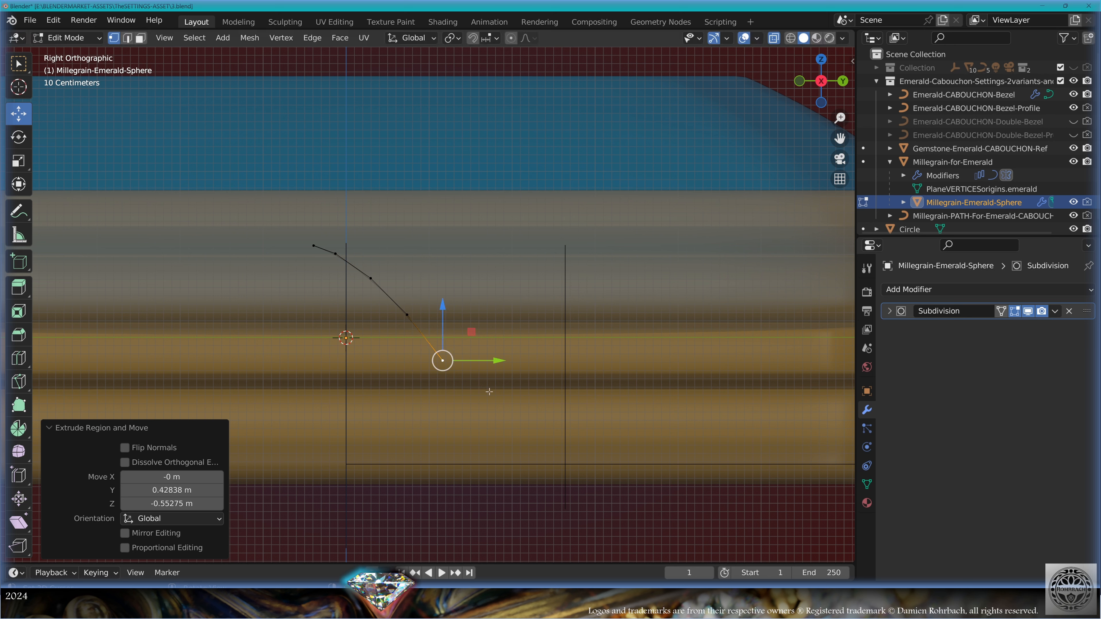
key(e)
click(465, 408)
key(e)
click(460, 436)
- Continue extruding the outline along the shallow base toward negative Y and around the opposite lower corner
key(e)
key(e)
click(365, 517)
key(e)
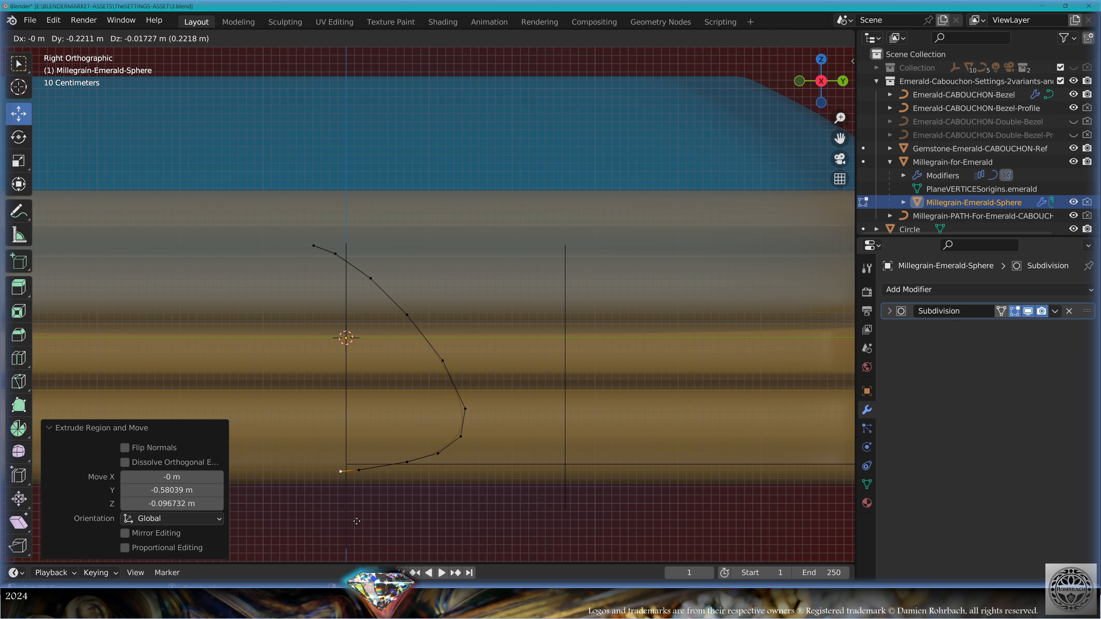
click(316, 518)
key(e)
click(299, 508)
key(e)
click(290, 474)
key(e)
- Extrude the remaining side up to the starting vertex to complete the outline, then adjust a vertex to round the tip
click(327, 414)
key(e)
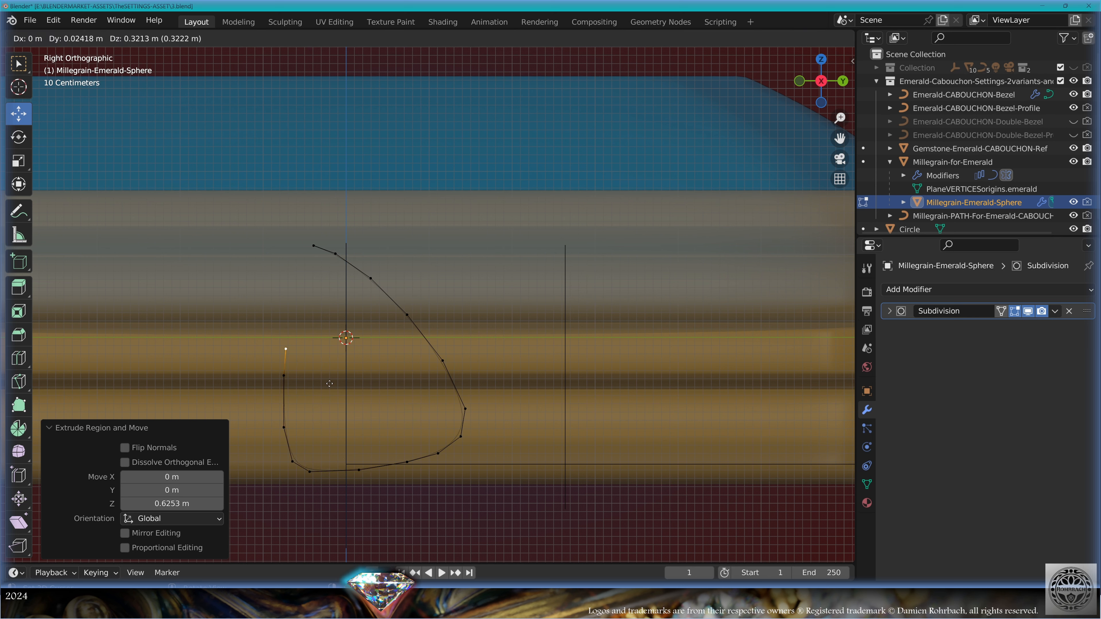
click(332, 338)
key(e)
click(337, 298)
key(e)
click(342, 284)
shift+right_click(313, 246)
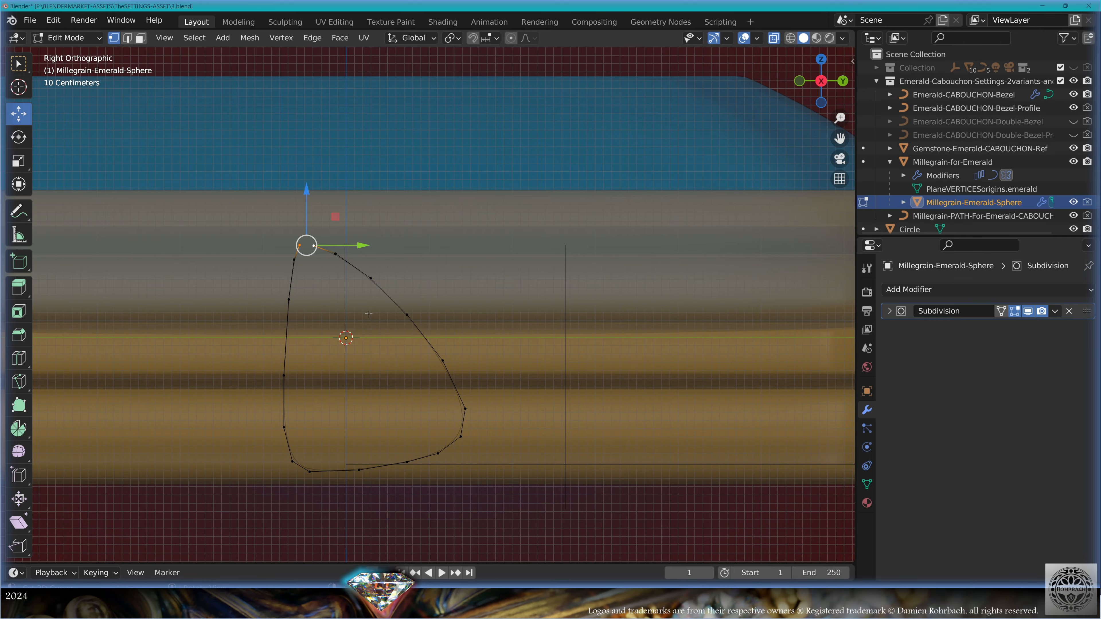
scroll(344, 285, up, 3)
right_click(203, 202)
key(g)
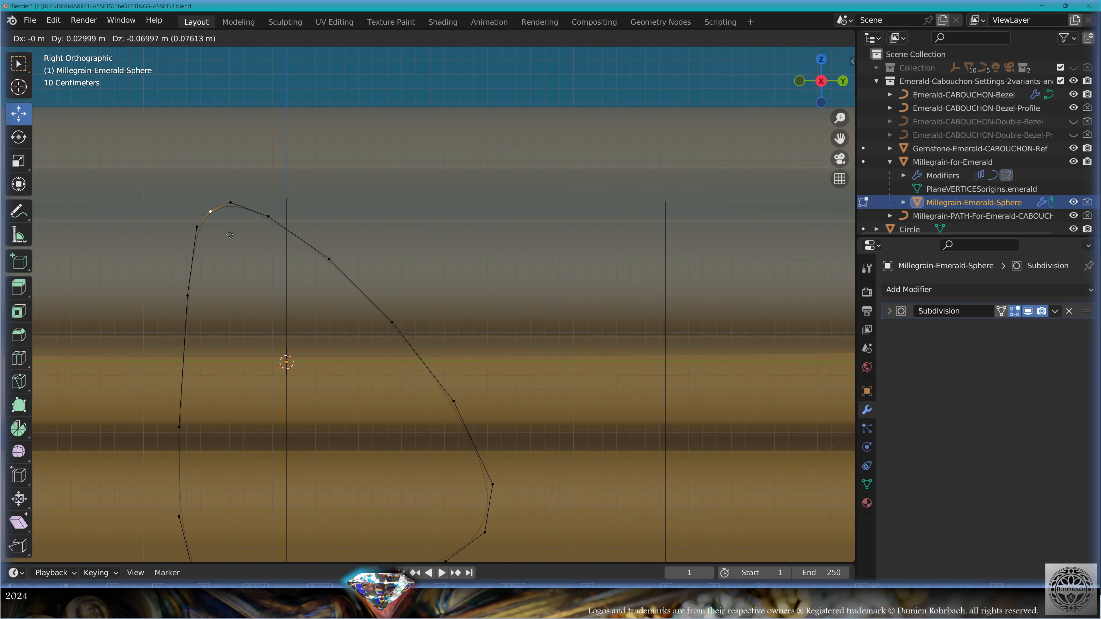
click(207, 212)
- Select the whole outline, extrude it about 0.53 m along X in the front view, and scale the new loop to roughly half
scroll(479, 278, down, 7)
middle_drag(479, 279, 444, 398)
key(a)
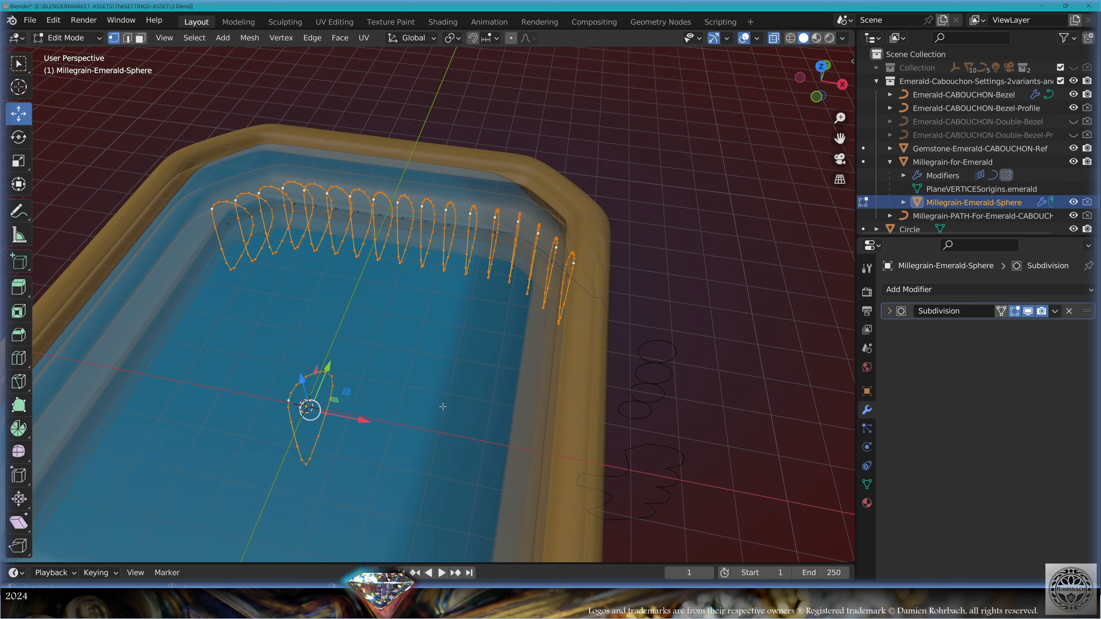
key(KP_1)
key(e)
key(x)
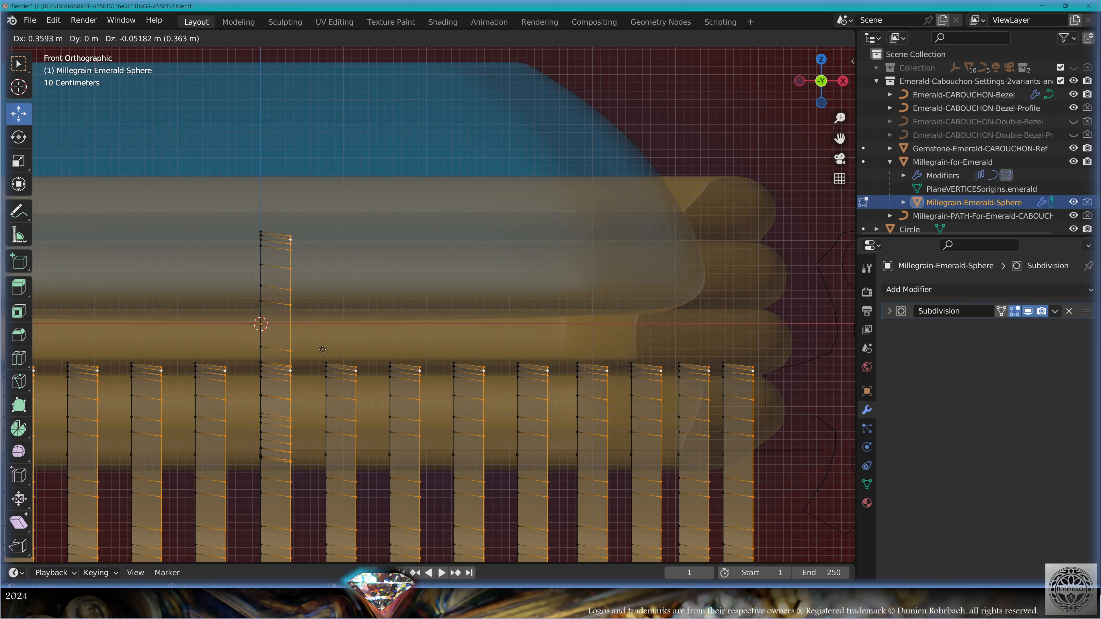
click(337, 345)
key(s)
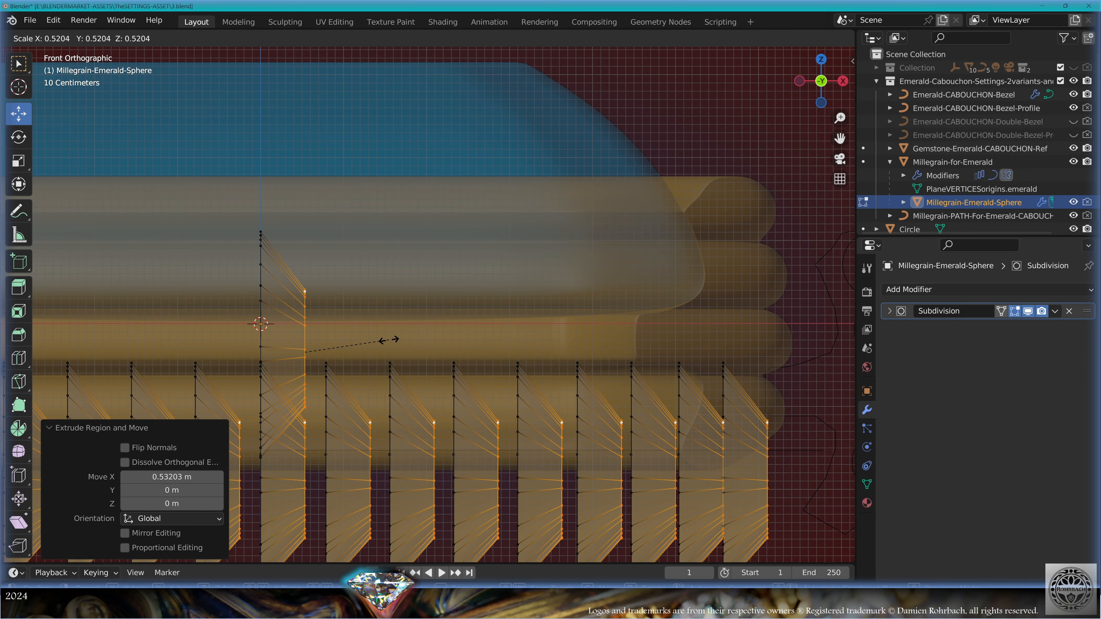
click(386, 341)
middle_drag(386, 340, 478, 361)
- Return to Object Mode and add a Mirror modifier on the X axis to the ornament shape
key(Tab)
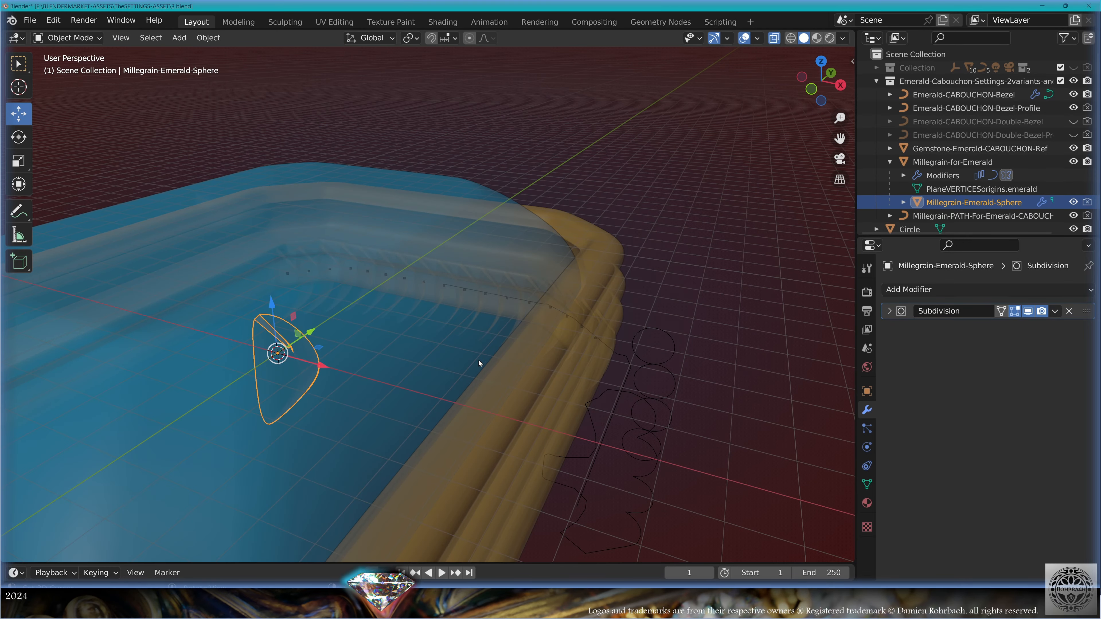
click(924, 289)
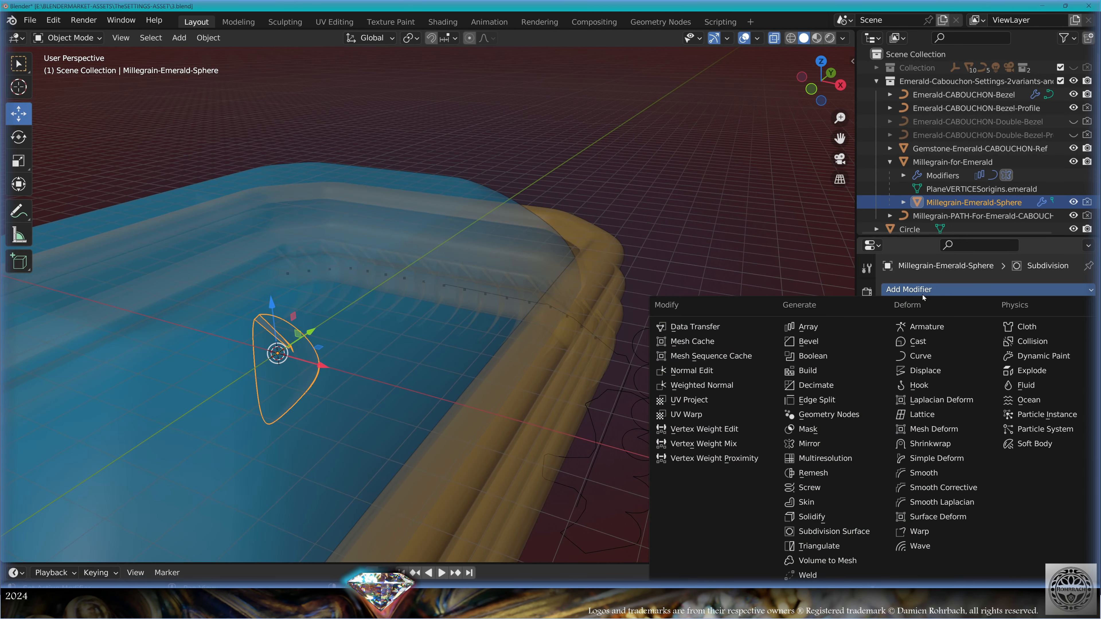
click(823, 438)
- Isolate the ornament with X-ray off, recalculate all its normals to the outside, and return to the full scene
mouse_move(470, 345)
middle_down()
mouse_move(575, 400)
mouse_move(579, 387)
mouse_move(464, 361)
mouse_move(468, 319)
mouse_move(394, 270)
mouse_move(413, 319)
mouse_move(577, 288)
middle_up()
key(alt+z)
key(KP_Divide)
key(Tab)
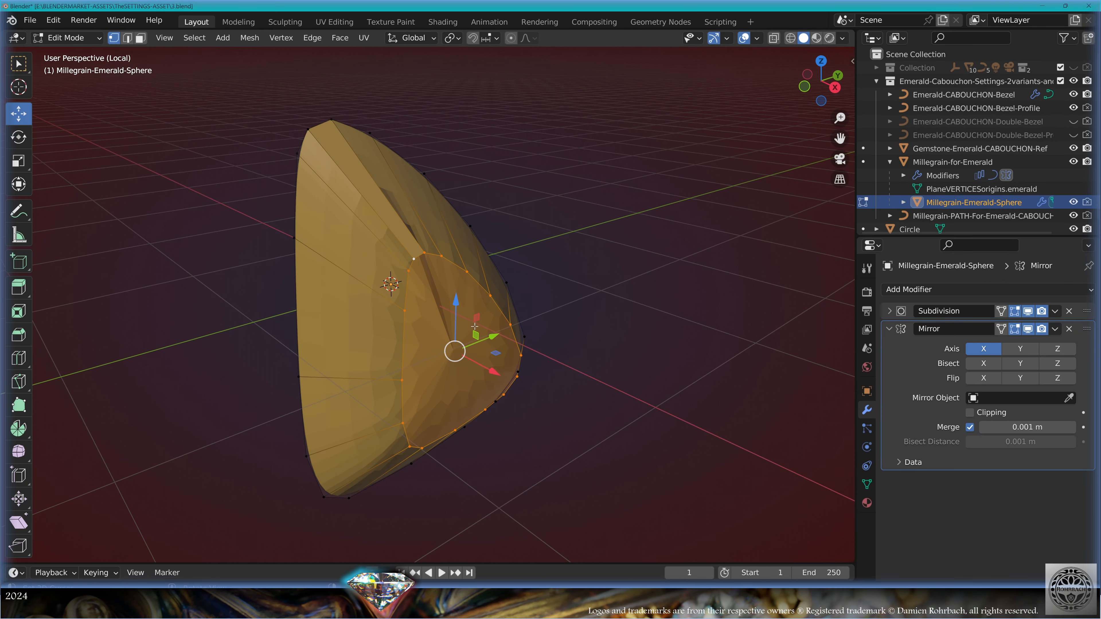
key(a)
key(alt+n)
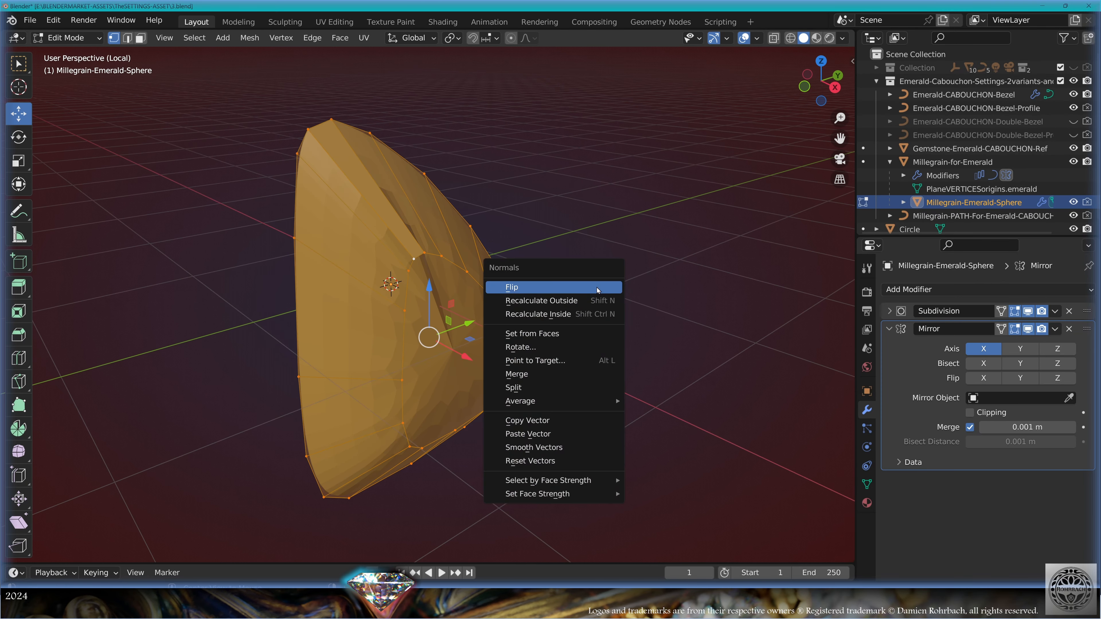
click(590, 305)
middle_drag(591, 306, 489, 303)
key(Tab)
key(KP_Divide)
- Set the Array modifier's count on Millegrain-for-Emerald to 19 so the ornaments go around the whole base
scroll(615, 308, down, 4)
click(628, 424)
click(889, 311)
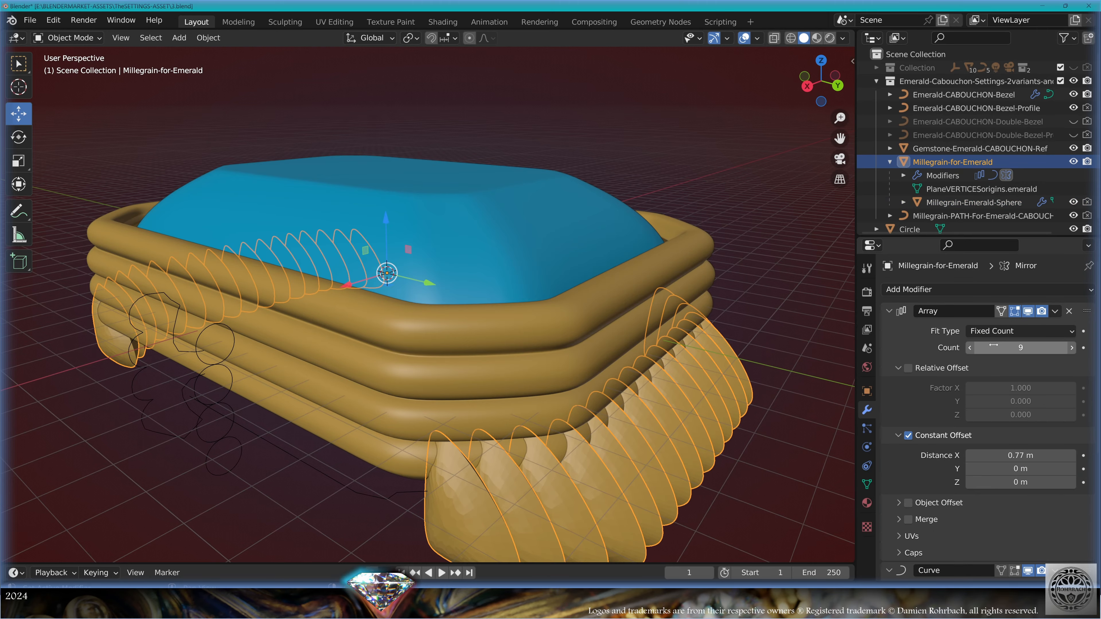
click(908, 368)
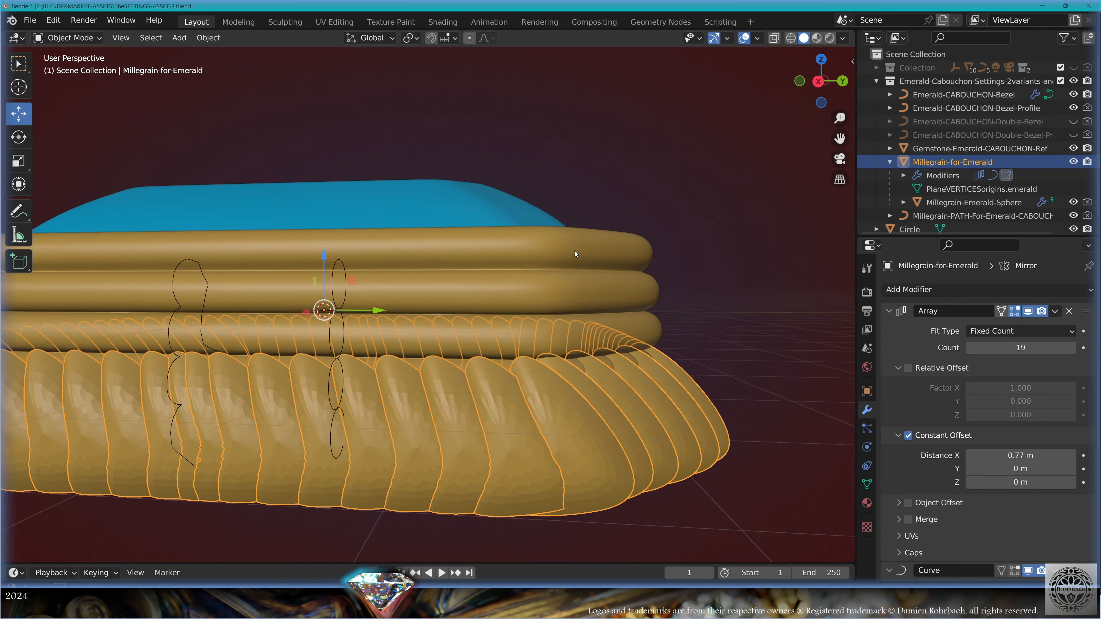
middle_drag(574, 250, 571, 188)
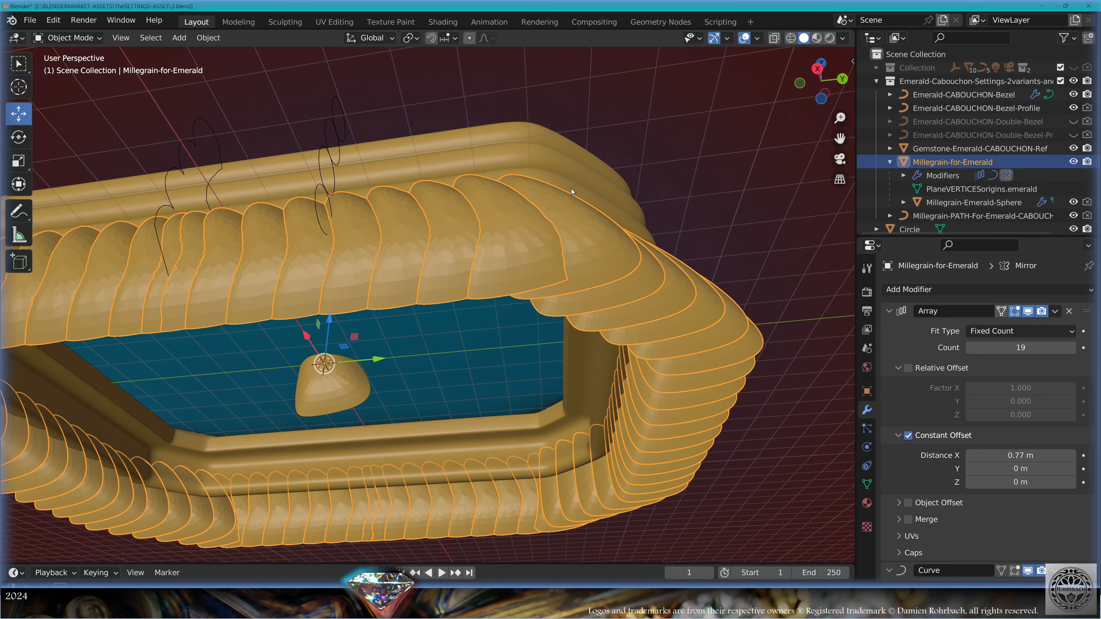
- Add a Bevel modifier to Millegrain-Emerald-Sphere and order its stack as Mirror, Bevel, Subdivision
click(348, 382)
click(930, 290)
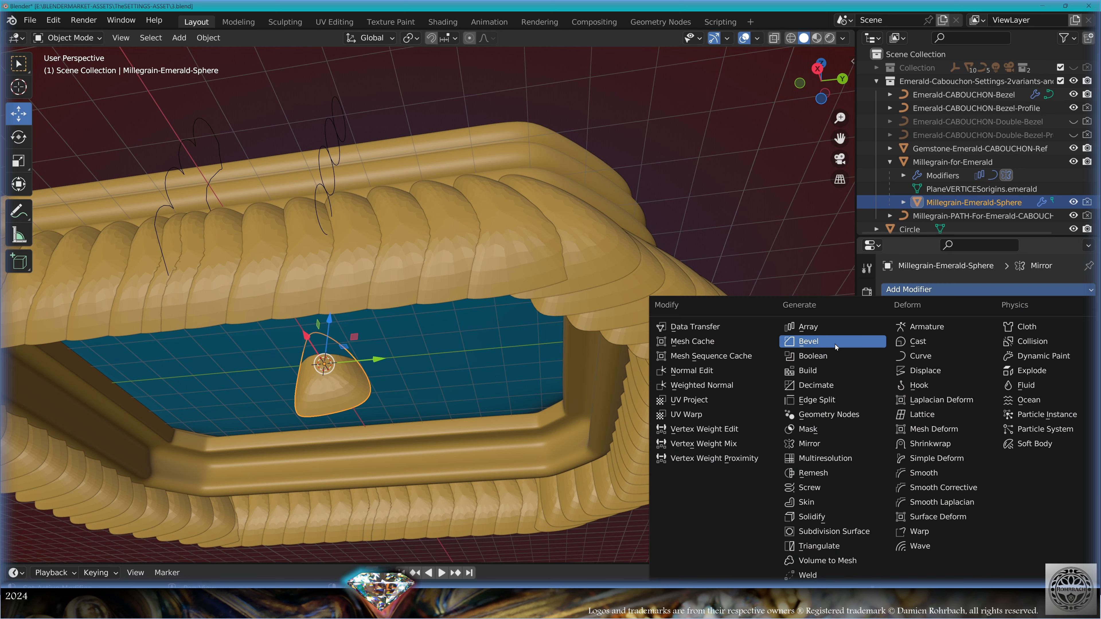
click(835, 345)
drag(1086, 462, 1086, 298)
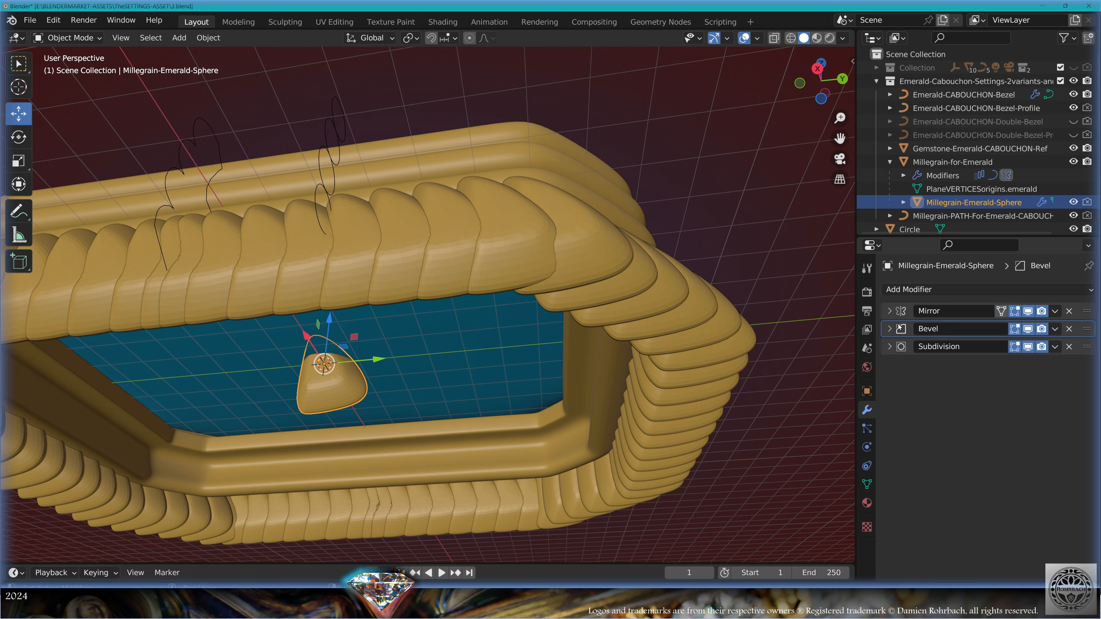
- Apply Shade Smooth to the Millegrain-Emerald-Sphere ornament
click(208, 38)
click(206, 340)
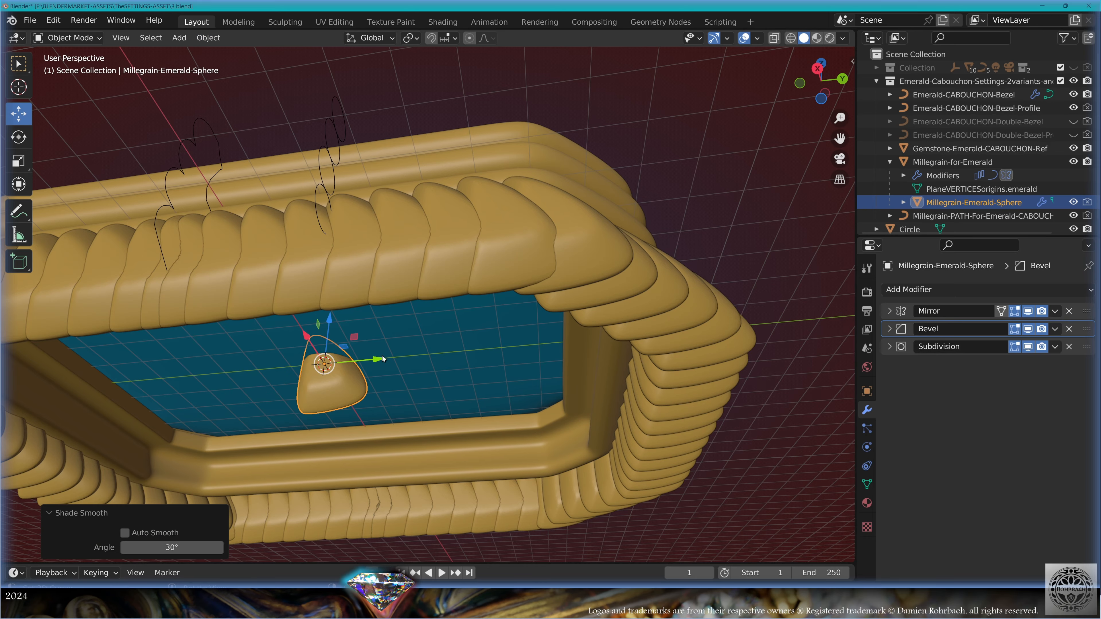
middle_drag(381, 356, 711, 295)
- Make the Millegrain-for-Emerald instances real, then hide the source millegrain objects and path and collapse their outliner entry
click(652, 355)
key(ctrl+a)
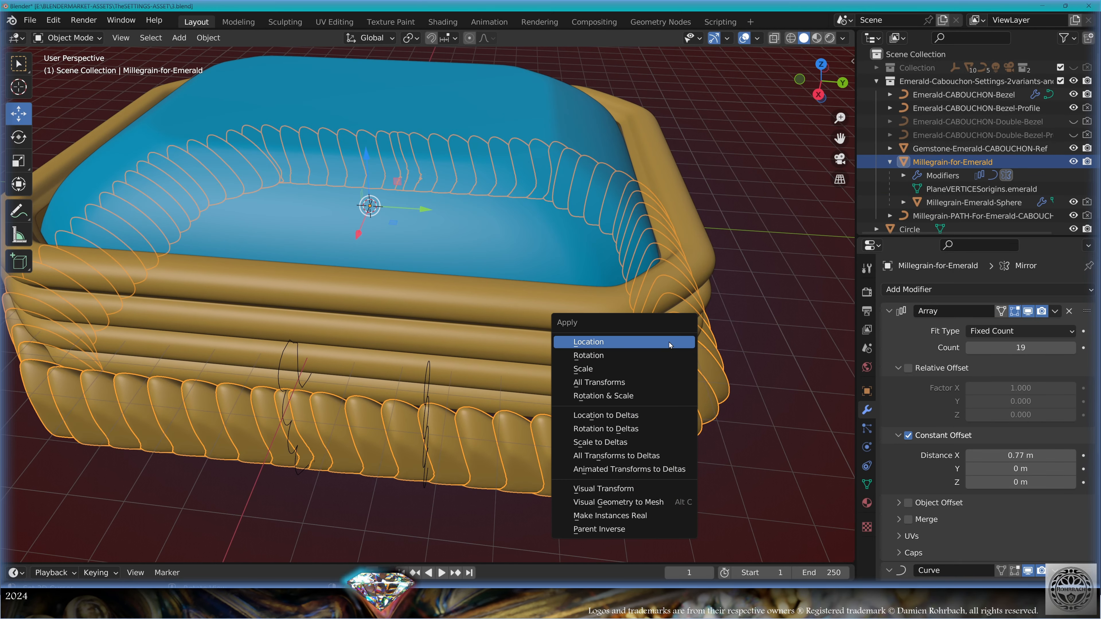
click(642, 518)
middle_drag(591, 277, 667, 319)
key(KP_Decimal)
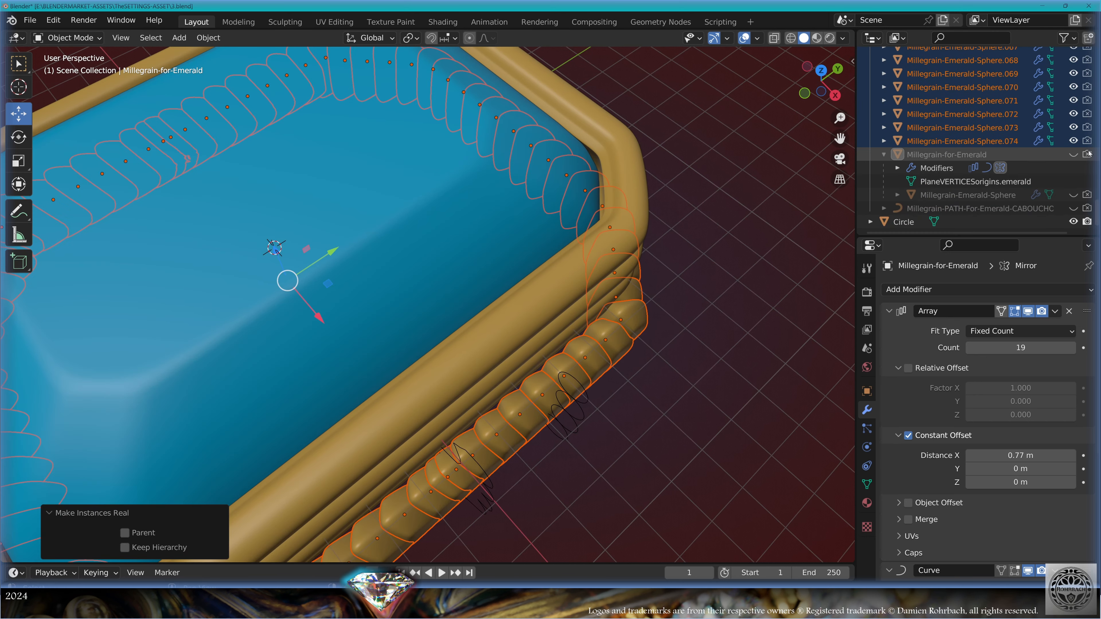
click(883, 154)
- In the top view, rotate corner ornament Millegrain-Emerald-Sphere.011 by about 53° and move it about -0.16 m in X and -0.12 m in Y
key(KP_7)
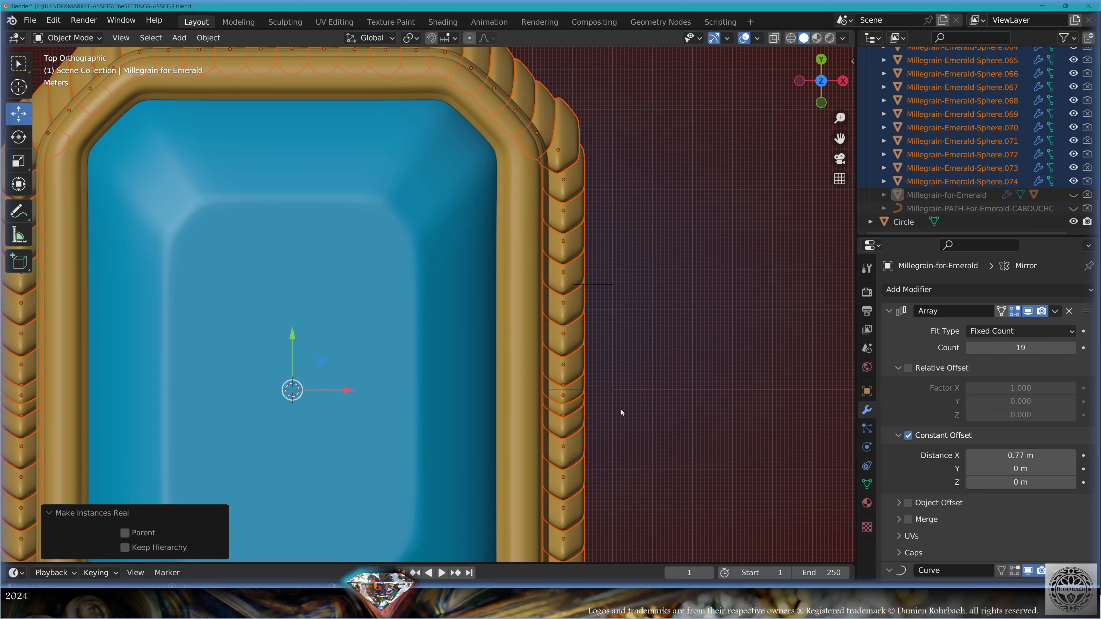
shift+middle_drag(591, 369, 555, 340)
scroll(560, 374, up, 1)
shift+middle_drag(563, 208, 604, 442)
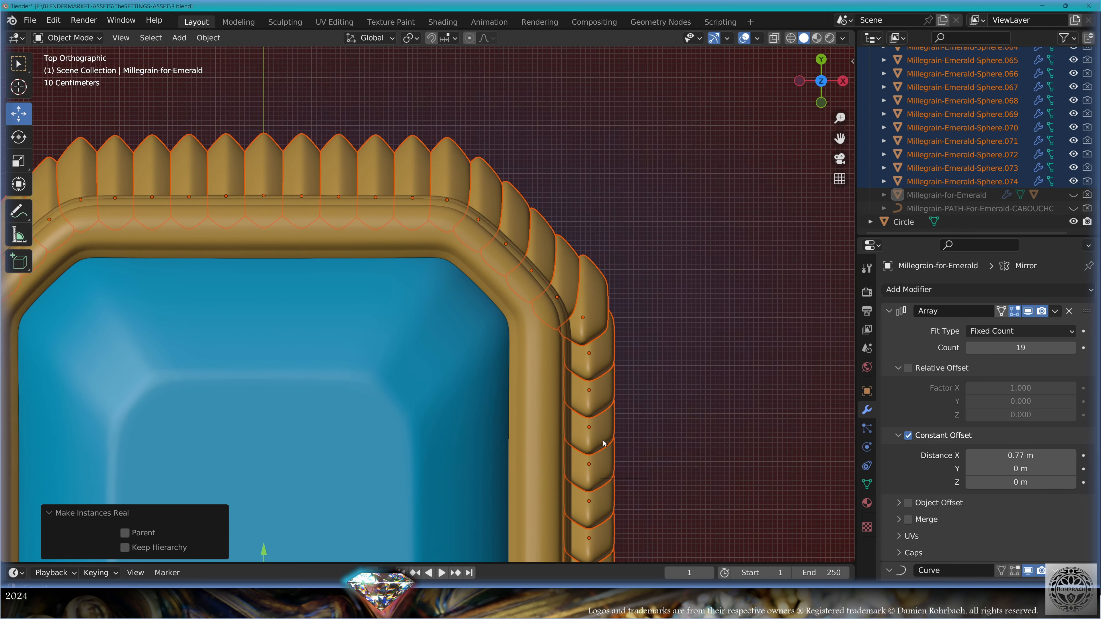
click(485, 310)
key(r)
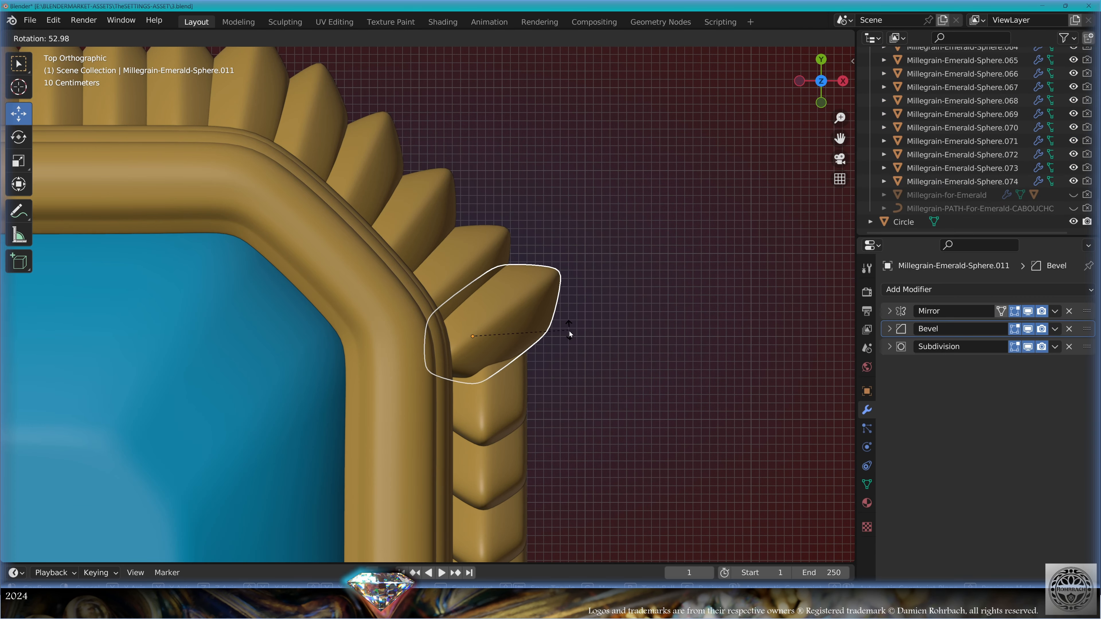
click(570, 330)
key(g)
click(571, 320)
- Rotate ornament Millegrain-Emerald-Sphere.011 slightly further and nudge it closer to the bezel and the ornament below
shift+middle_drag(572, 320, 511, 273)
key(r)
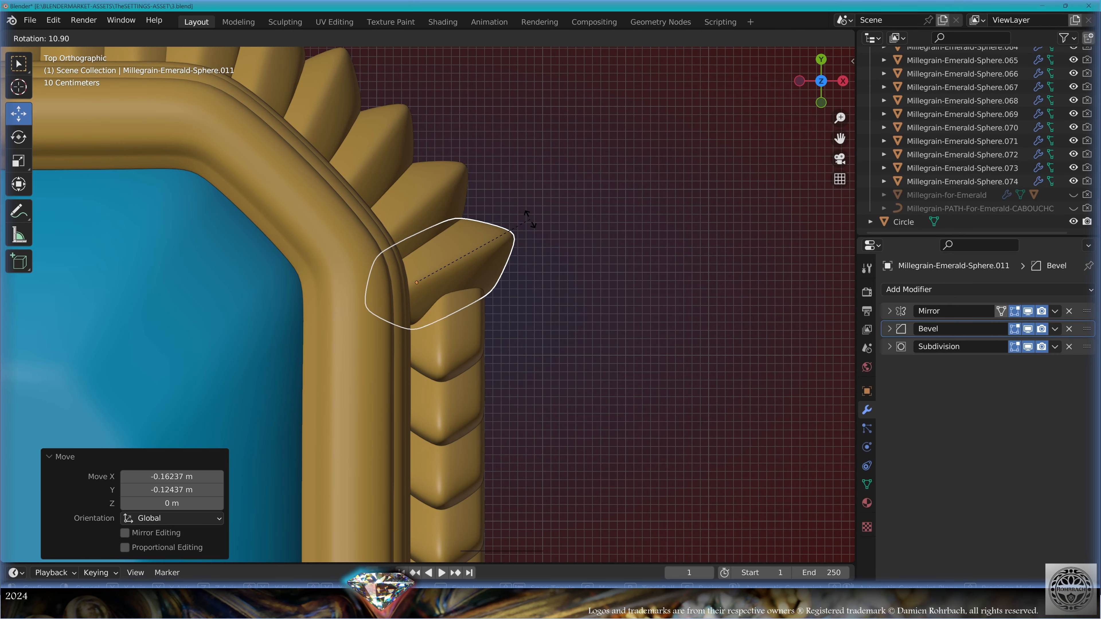
click(521, 219)
shift+middle_drag(522, 219, 506, 301)
key(g)
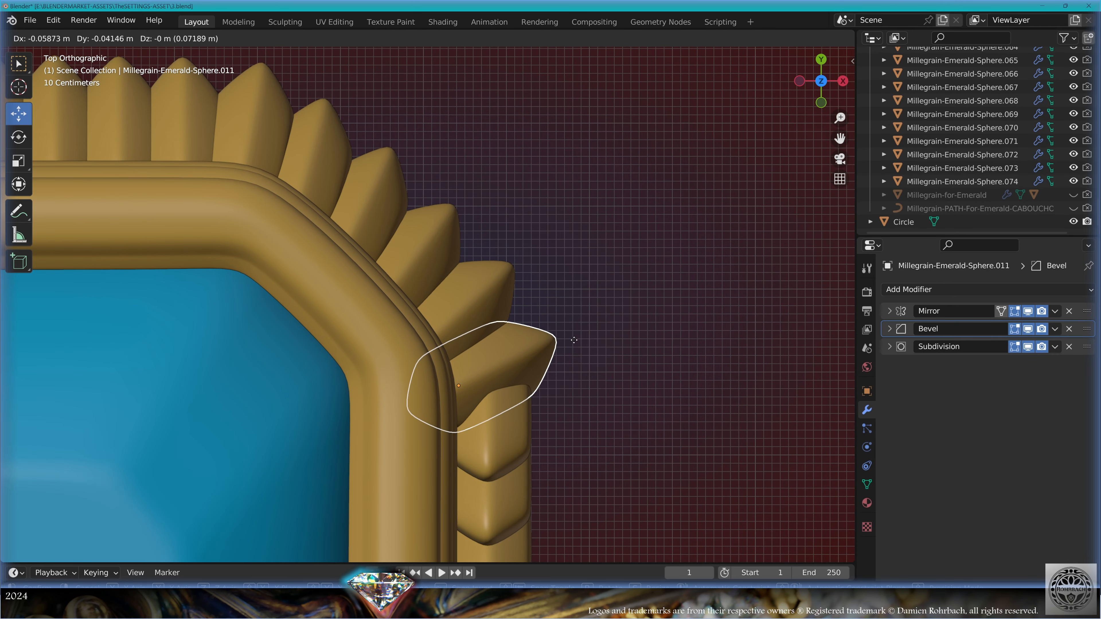
click(522, 303)
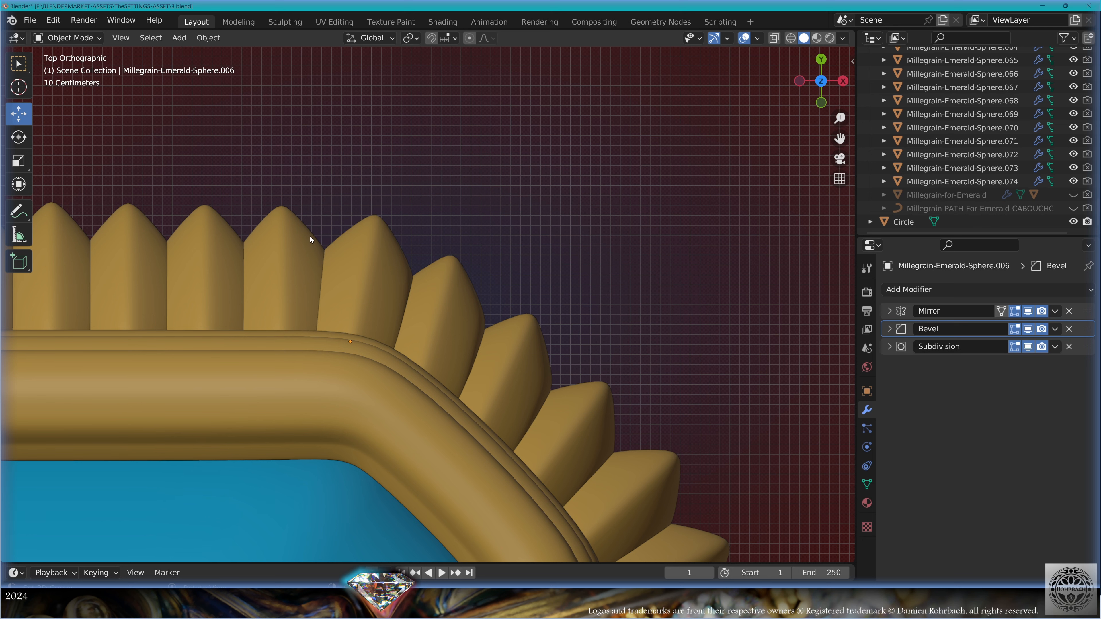
- Rotate ornament Millegrain-Emerald-Sphere.005 by about 4° and the second ornament past it slightly, so they fan around the corner
click(309, 236)
key(r)
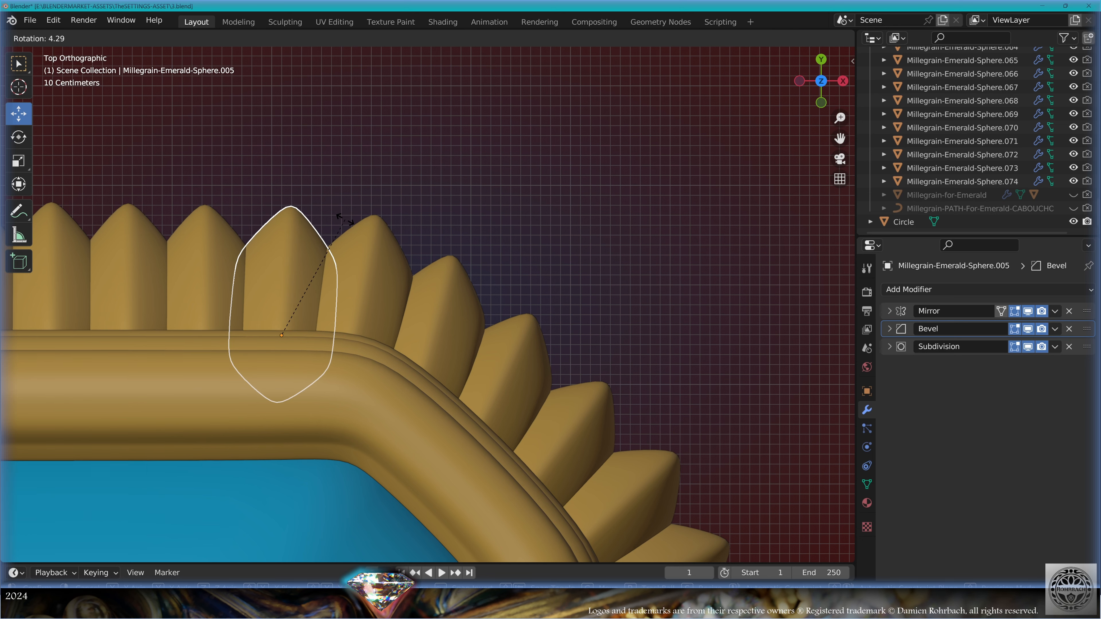
click(346, 220)
right_click(460, 302)
key(r)
click(499, 293)
- Rotate corner ornaments Millegrain-Emerald-Sphere.008 and .009 slightly to even out the fan
right_click(538, 316)
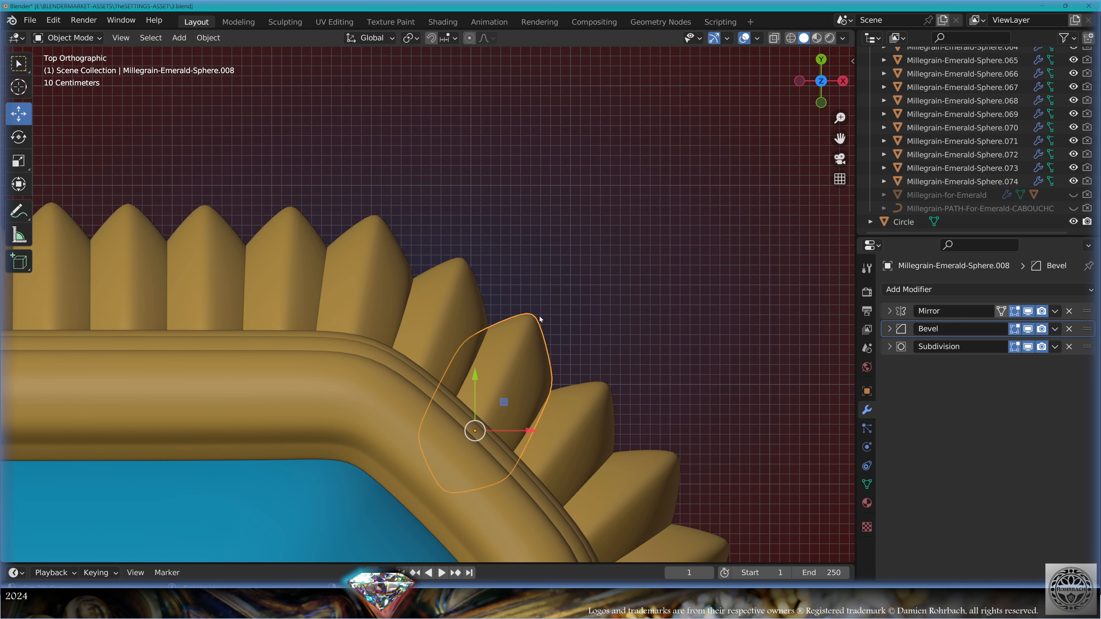
key(r)
click(613, 327)
shift+middle_drag(613, 327, 425, 245)
click(426, 245)
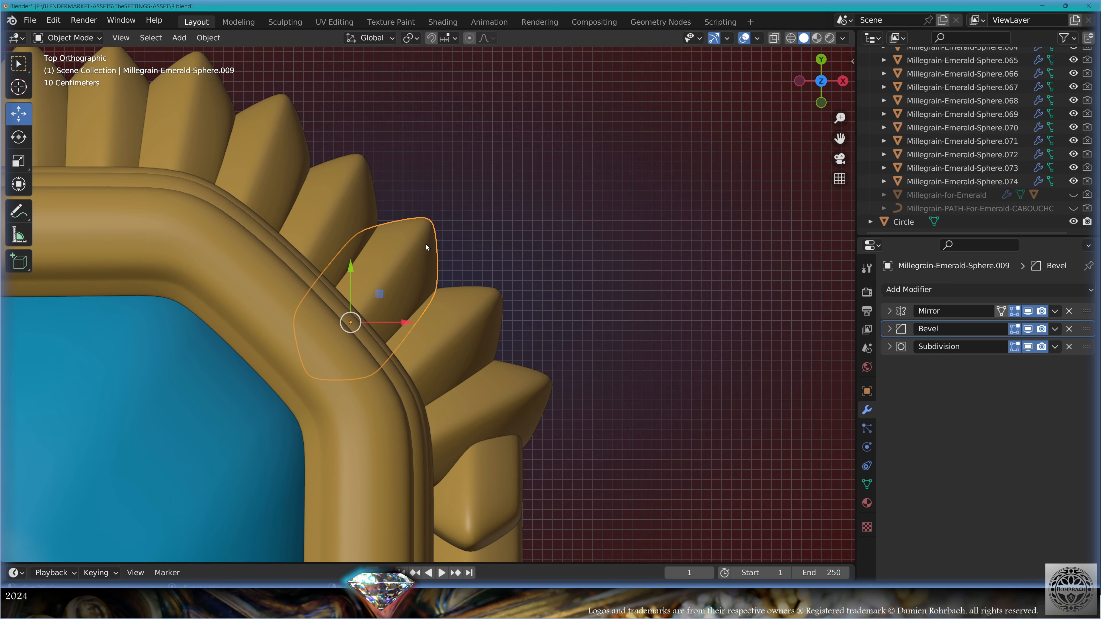
key(r)
click(493, 225)
key(r)
click(492, 269)
- Rotate ornament Millegrain-Emerald-Sphere.010 slightly and move it about -0.006 m in X and -0.023 m in Y
click(490, 312)
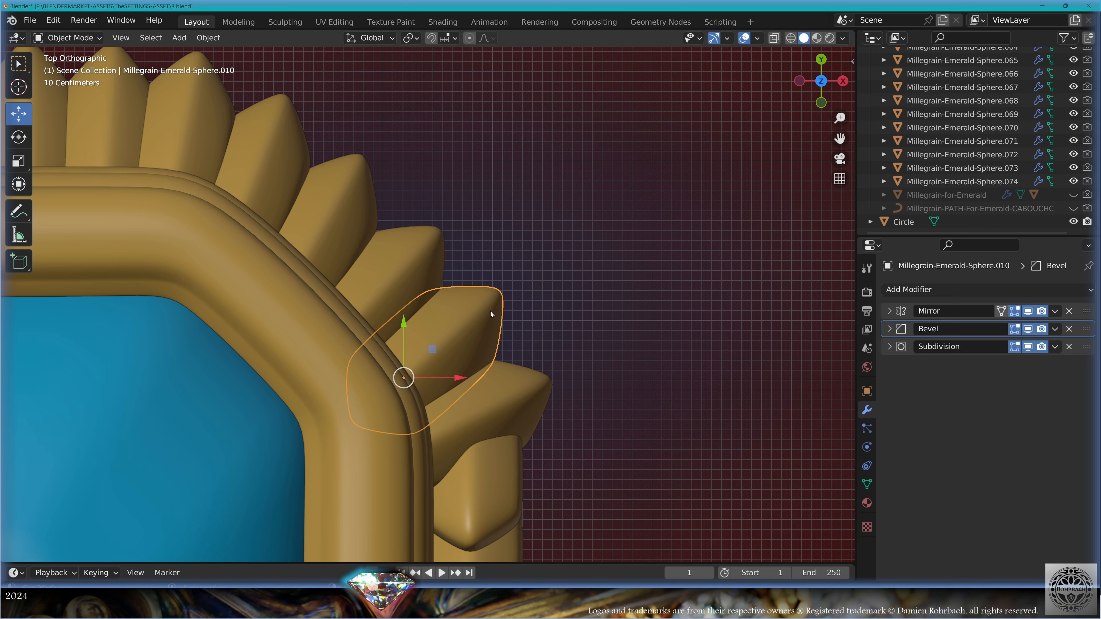
key(r)
click(550, 236)
key(g)
click(587, 266)
shift+middle_drag(542, 378, 525, 269)
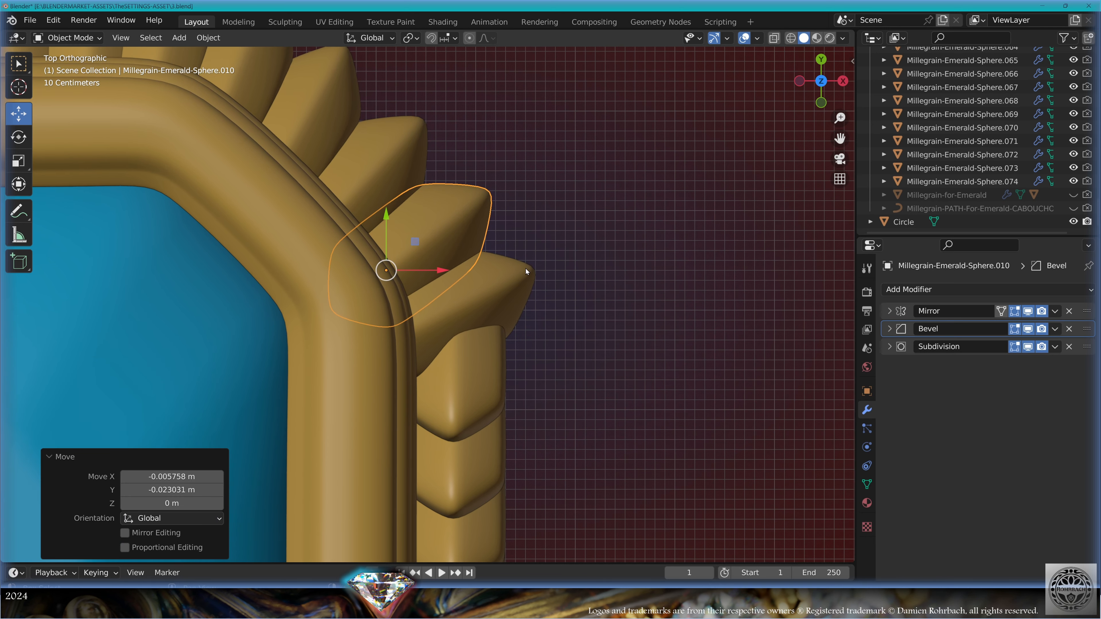
- Rotate ornament Millegrain-Emerald-Sphere.011 by 2.91° and move it about -0.024 m in X and -0.026 m in Y
click(525, 268)
scroll(580, 228, up, 2)
key(r)
click(584, 232)
key(g)
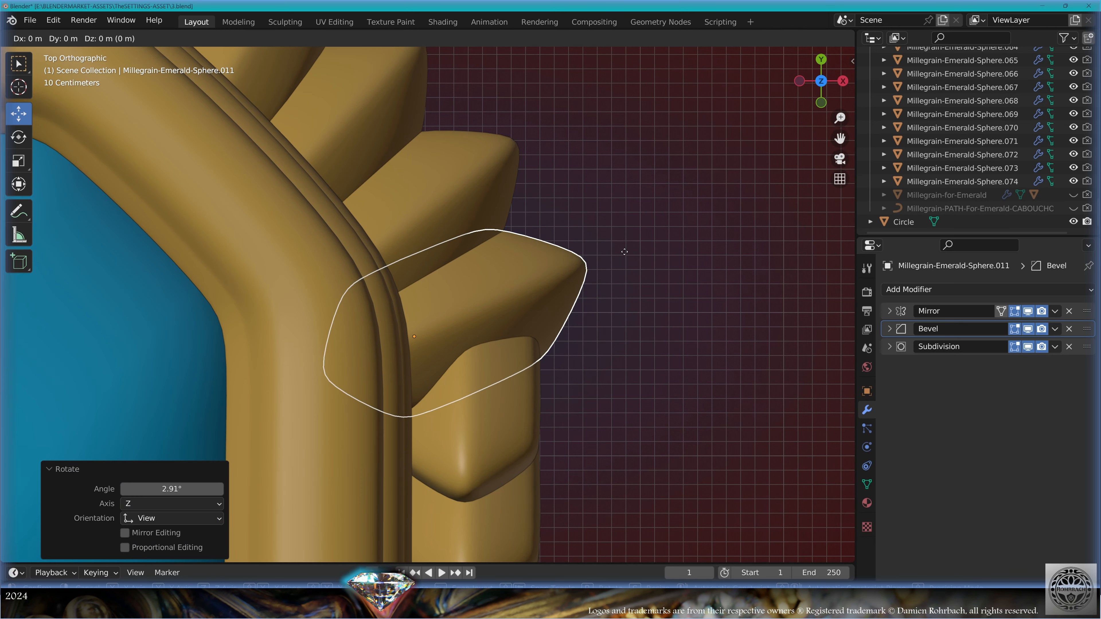
click(619, 260)
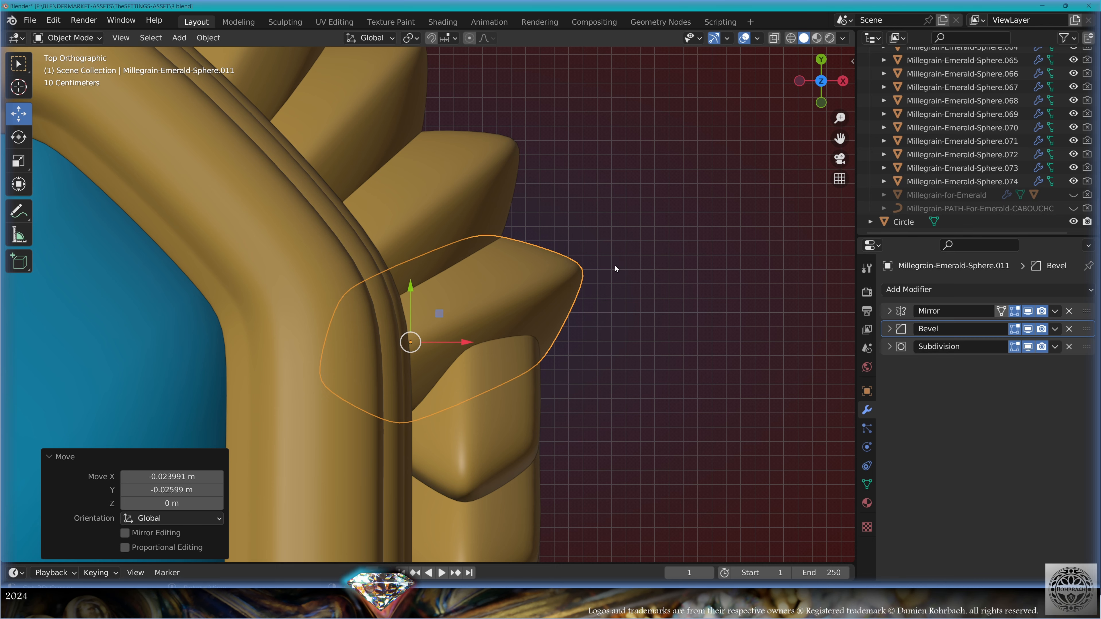
- Rotate ornament Millegrain-Emerald-Sphere.012 by 71.4°, move it about -0.277 m in X and -0.360 m in Y, and rotate it slightly again
click(520, 386)
shift+middle_drag(590, 353, 571, 248)
scroll(542, 208, up, 1)
key(r)
click(645, 273)
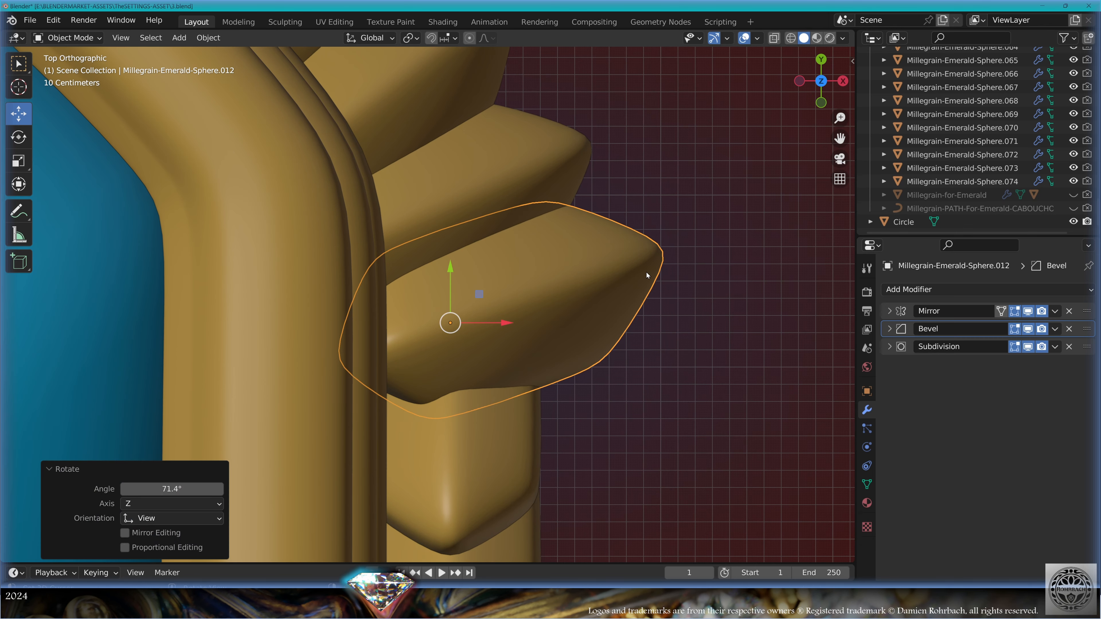
key(g)
click(611, 340)
key(r)
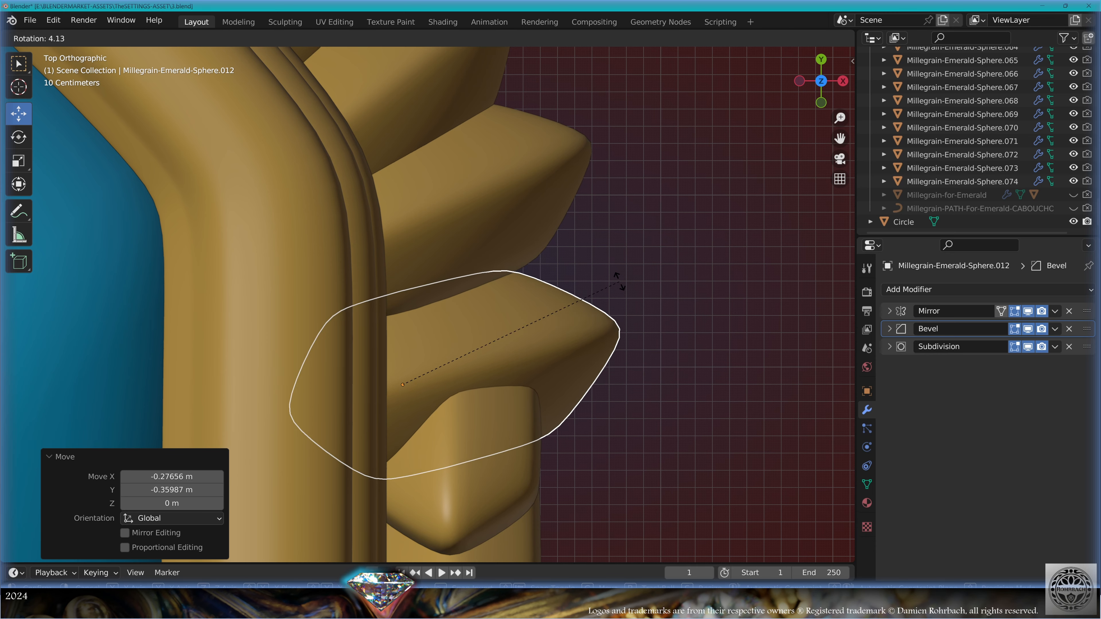
click(599, 327)
- Rotate ornament Millegrain-Emerald-Sphere.013 outward, add a further 4.68° rotation, and move it beside the previous ornament, partly under the bezel
shift+middle_drag(599, 327, 547, 208)
click(518, 381)
scroll(559, 289, up, 1)
key(r)
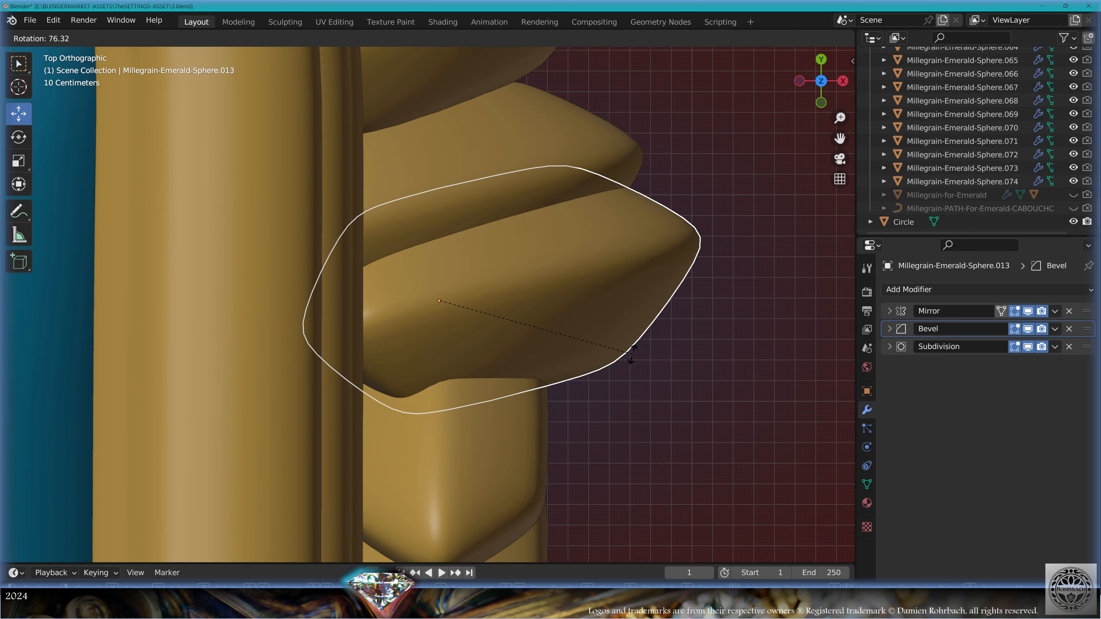
click(629, 365)
key(r)
click(692, 264)
key(g)
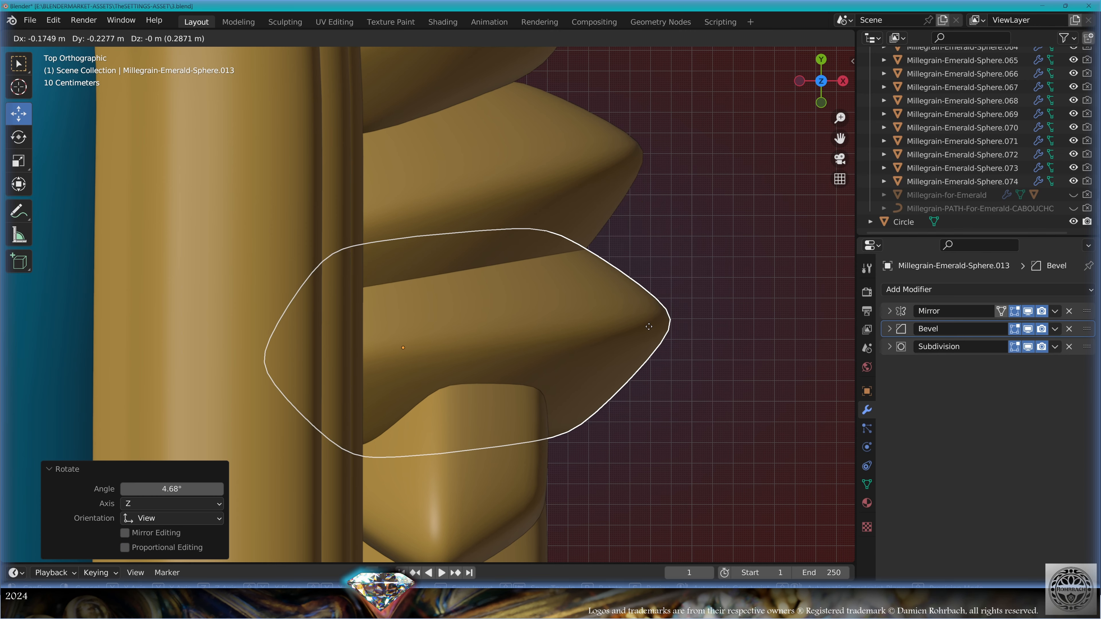
click(643, 346)
- Rotate ornament Millegrain-Emerald-Sphere.014 by 84.4° and move it inward and down to line up beneath the previous ornament
scroll(641, 276, down, 2)
shift+middle_drag(617, 286, 608, 165)
scroll(592, 248, up, 1)
click(490, 296)
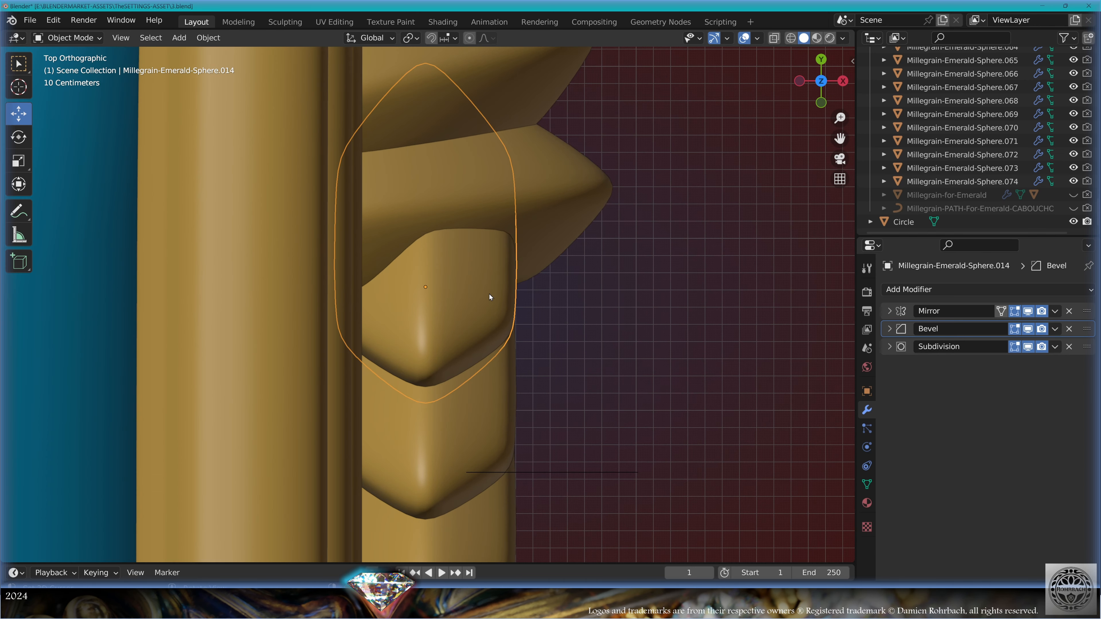
key(r)
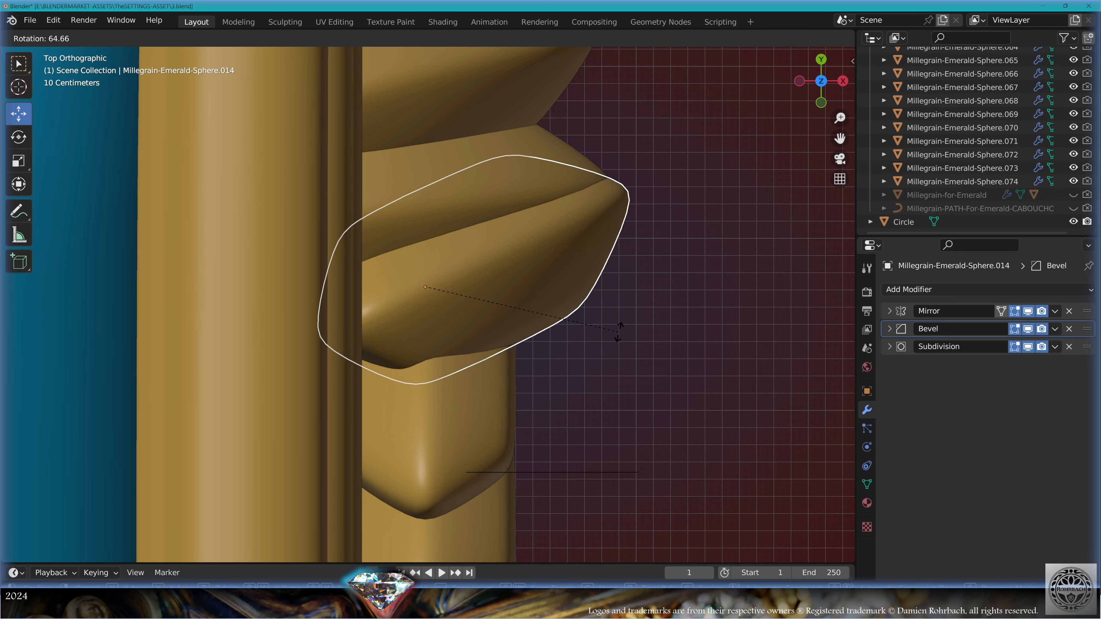
click(670, 283)
key(g)
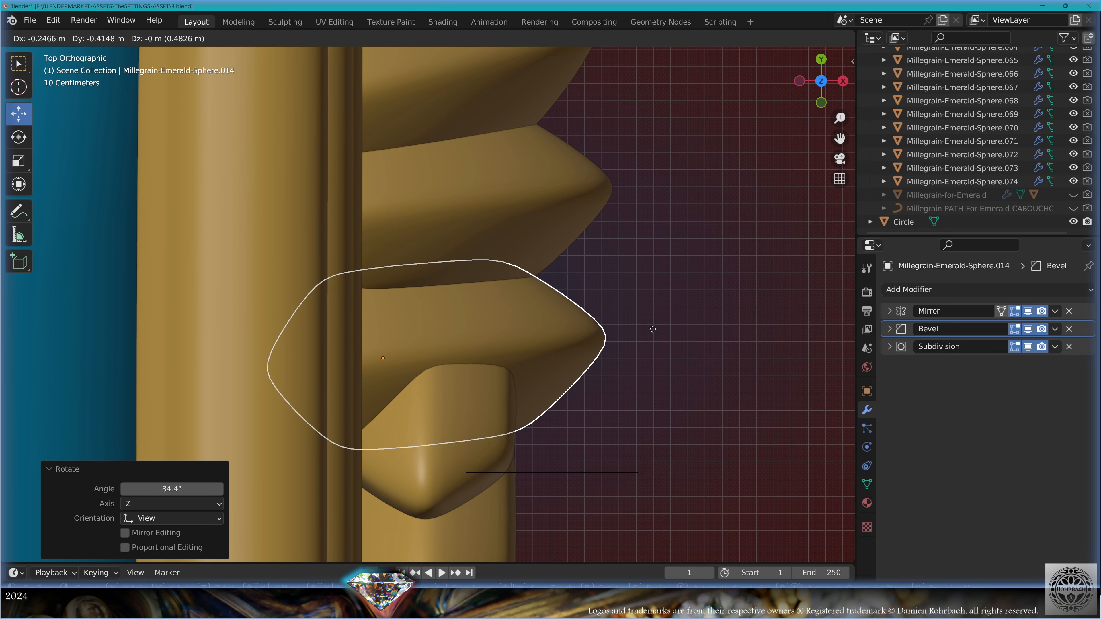
click(652, 300)
- Rotate ornament Millegrain-Emerald-Sphere.015 by 88.3° and move it about -0.230 m in X and -0.420 m in Y
shift+middle_drag(651, 300, 578, 231)
shift+middle_drag(580, 141, 577, 127)
click(462, 268)
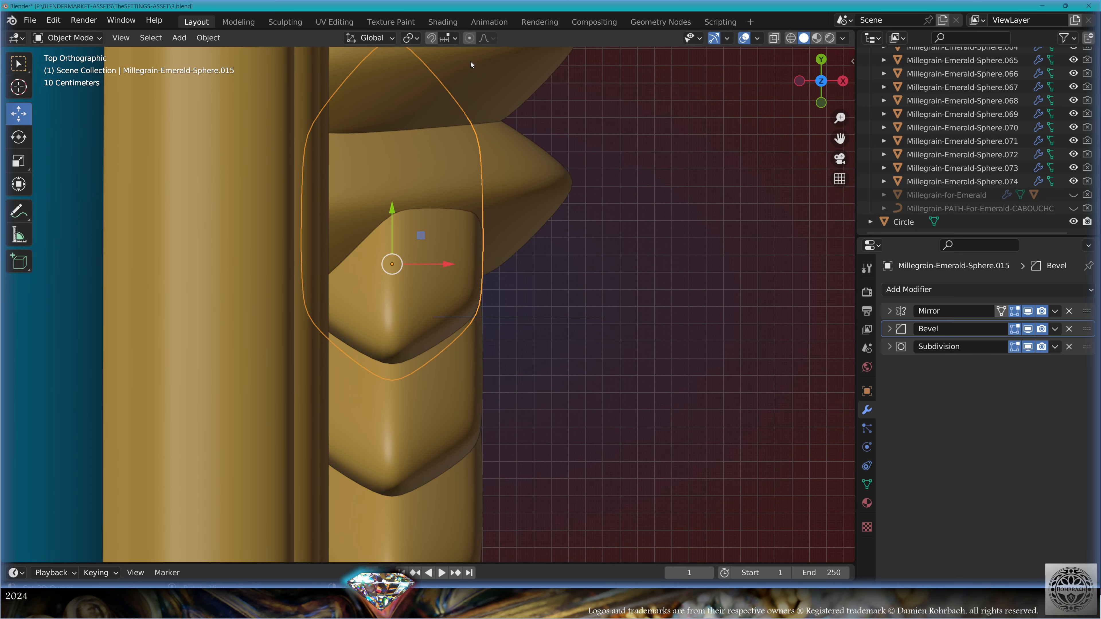
key(r)
click(587, 332)
key(g)
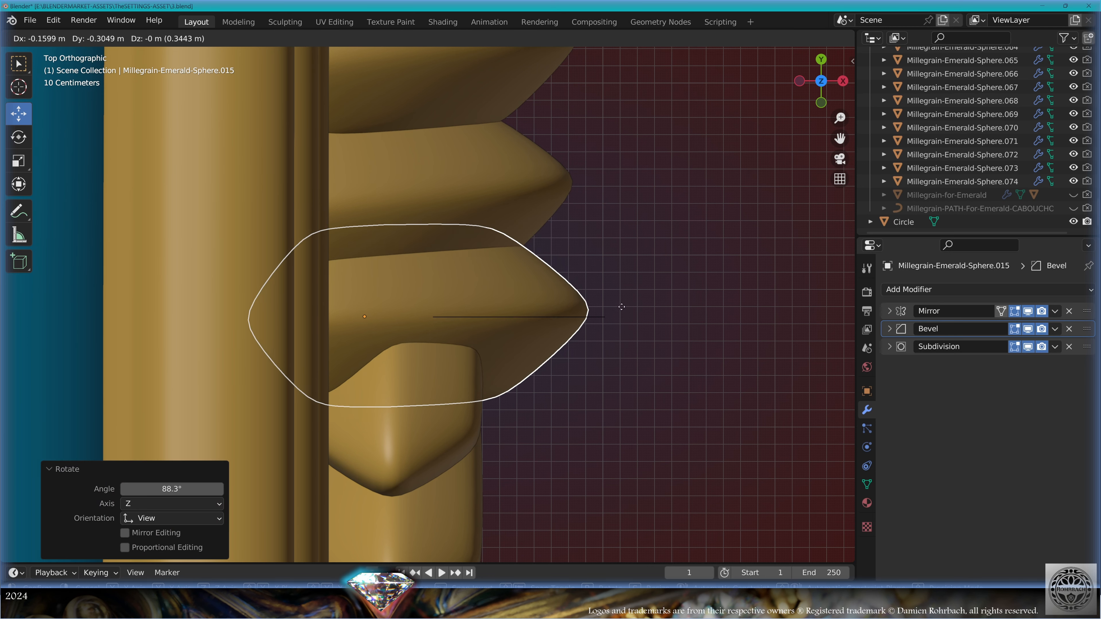
click(611, 325)
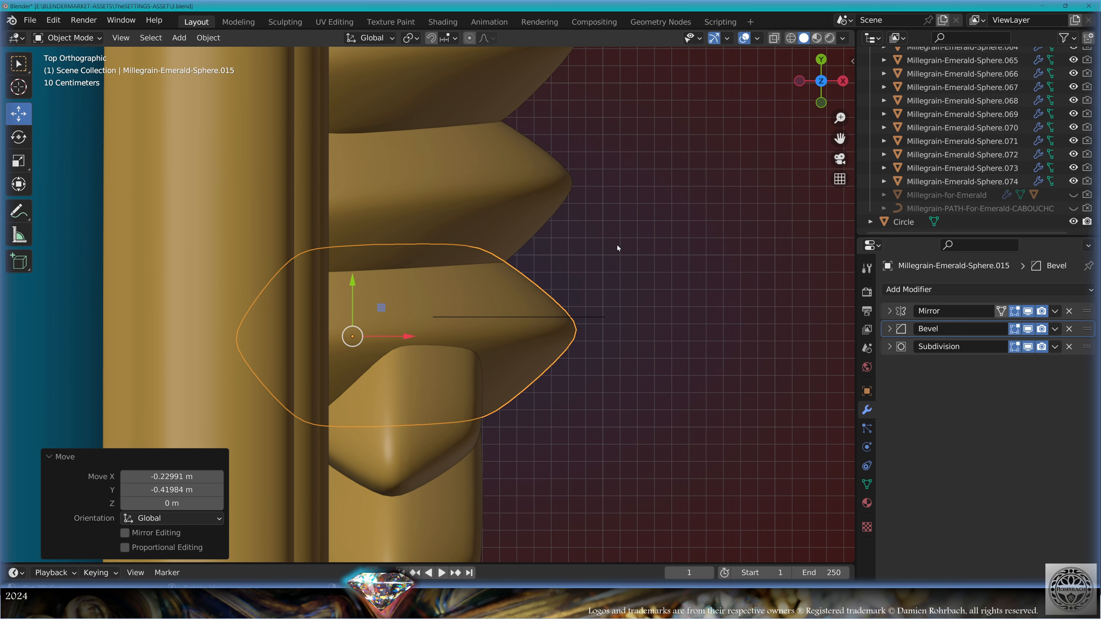
- Rotate ornament Millegrain-Emerald-Sphere.016 by 84.8° and move it into line along the bezel's straight side
shift+middle_drag(636, 271, 634, 87)
right_click(438, 182)
key(r)
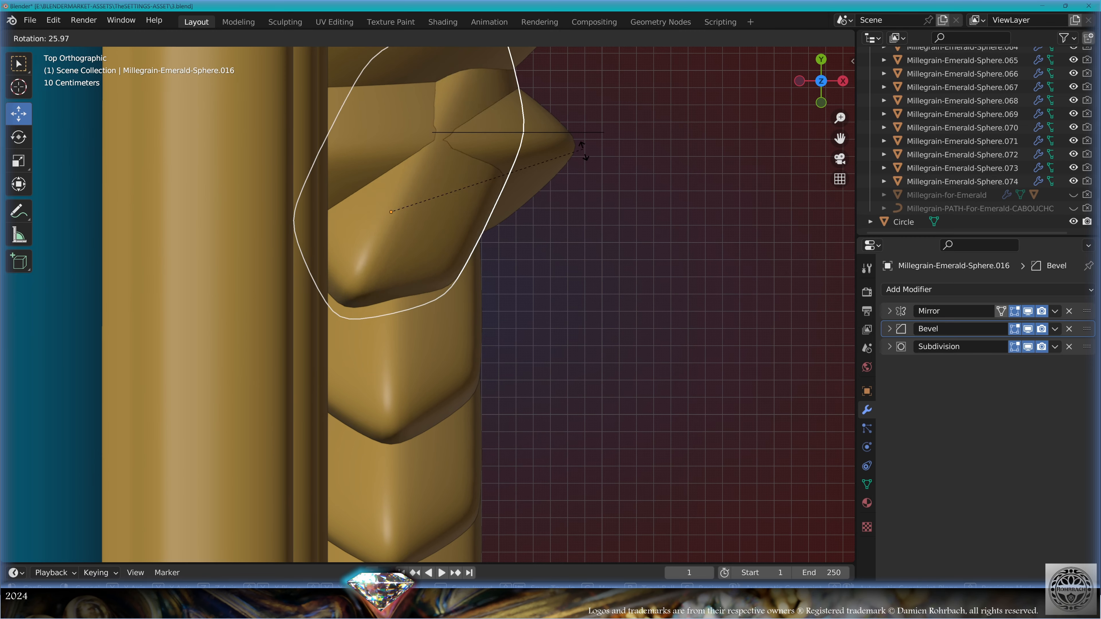
click(551, 349)
key(g)
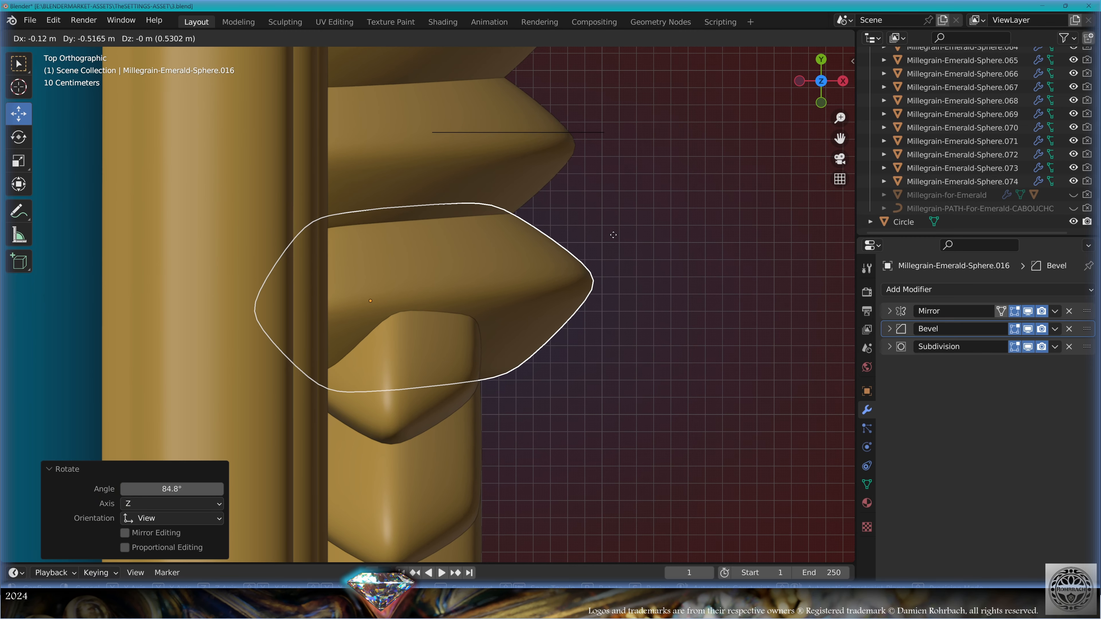
click(608, 213)
- Rotate ornament Millegrain-Emerald-Sphere.017 to point outward and move it about -0.156 m in X and -0.502 m in Y
scroll(608, 214, down, 1)
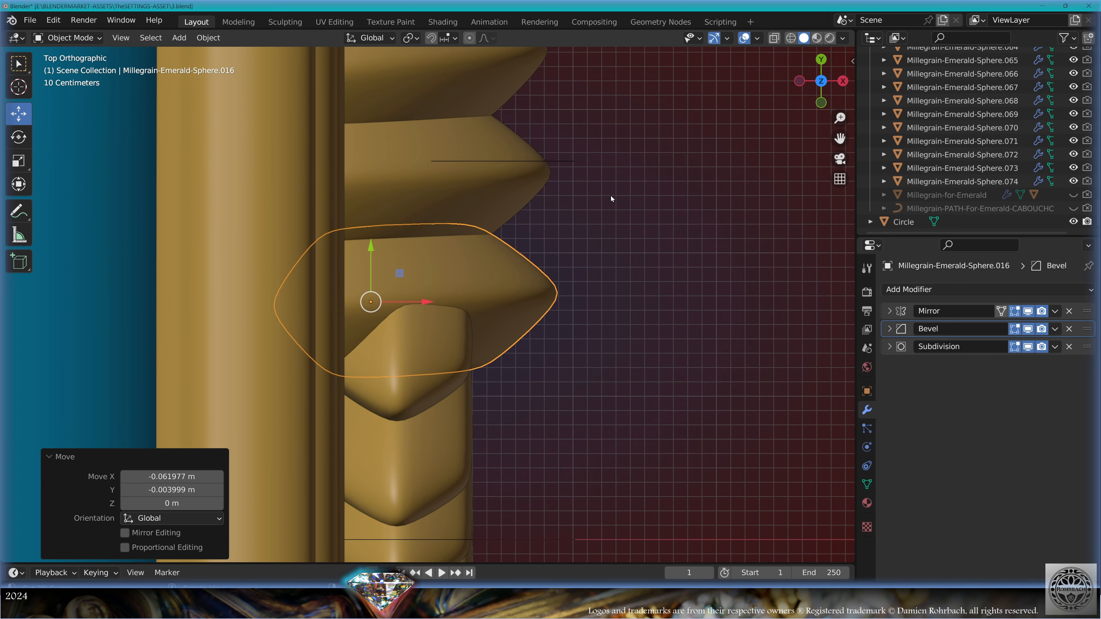
right_click(434, 346)
key(r)
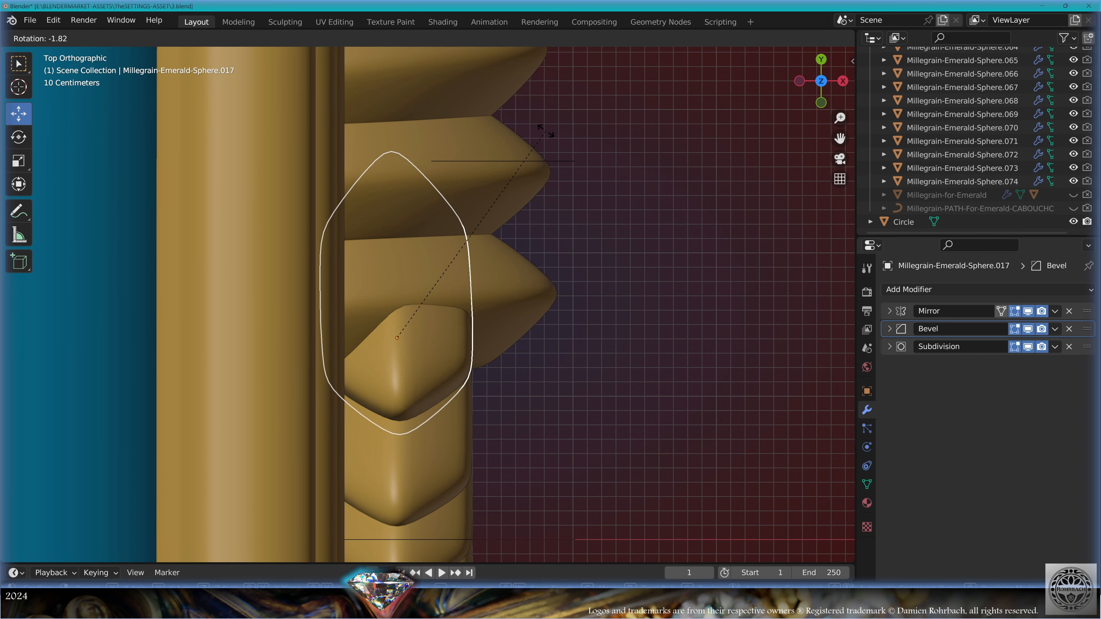
click(575, 152)
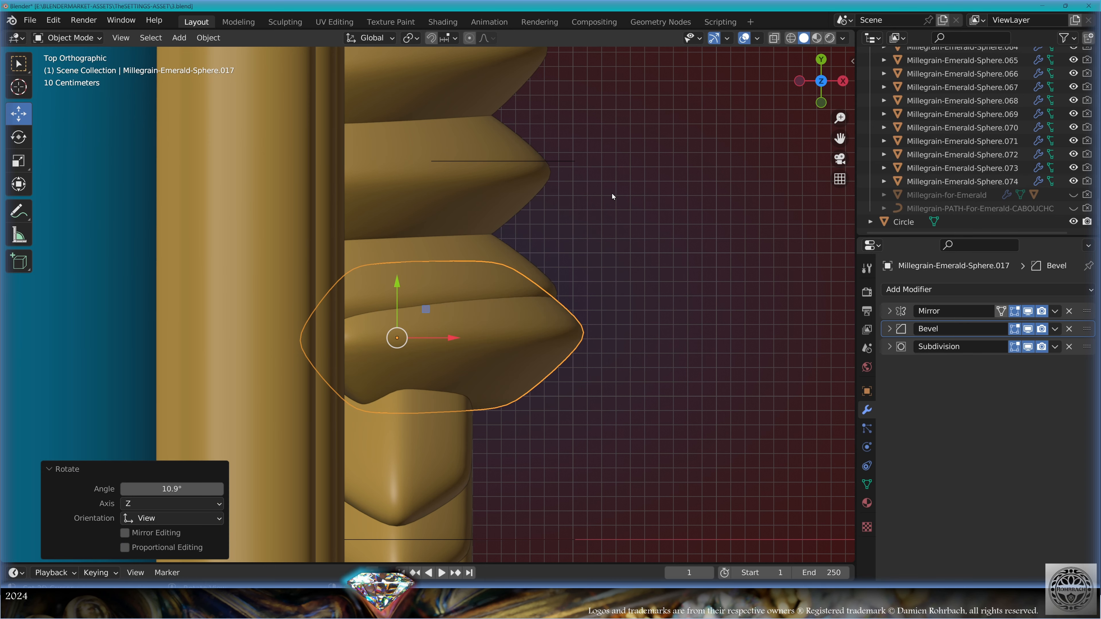
key(g)
click(581, 278)
- Rotate ornament Millegrain-Emerald-Sphere.018 by 85° and move it about -0.128 m in X and -0.426 m in Y
shift+middle_drag(568, 243, 581, 68)
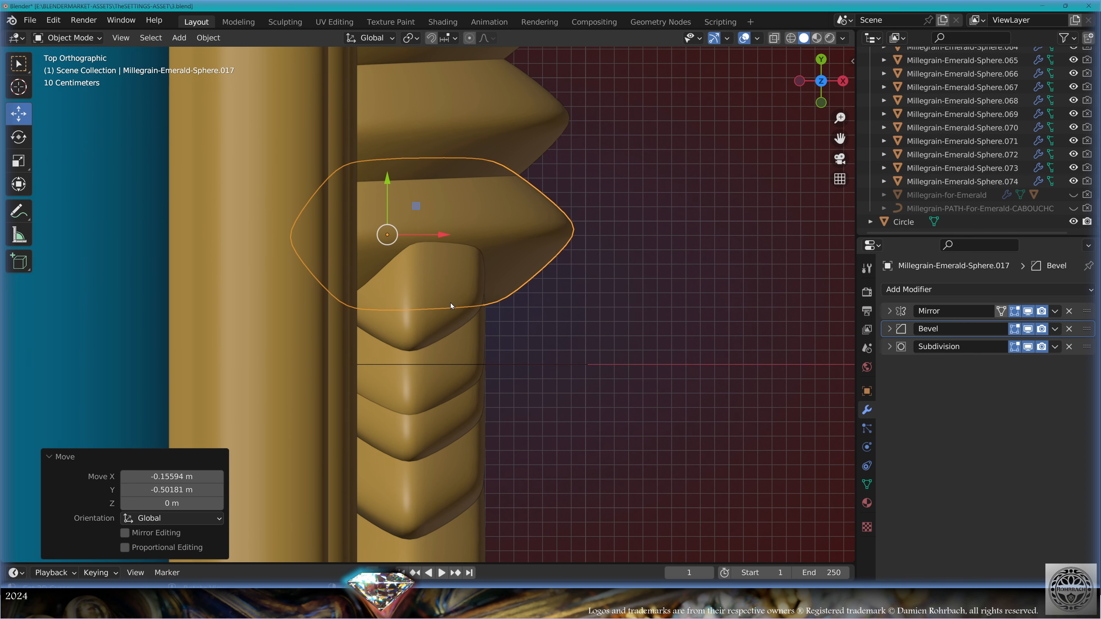
right_click(451, 303)
key(r)
click(583, 234)
key(g)
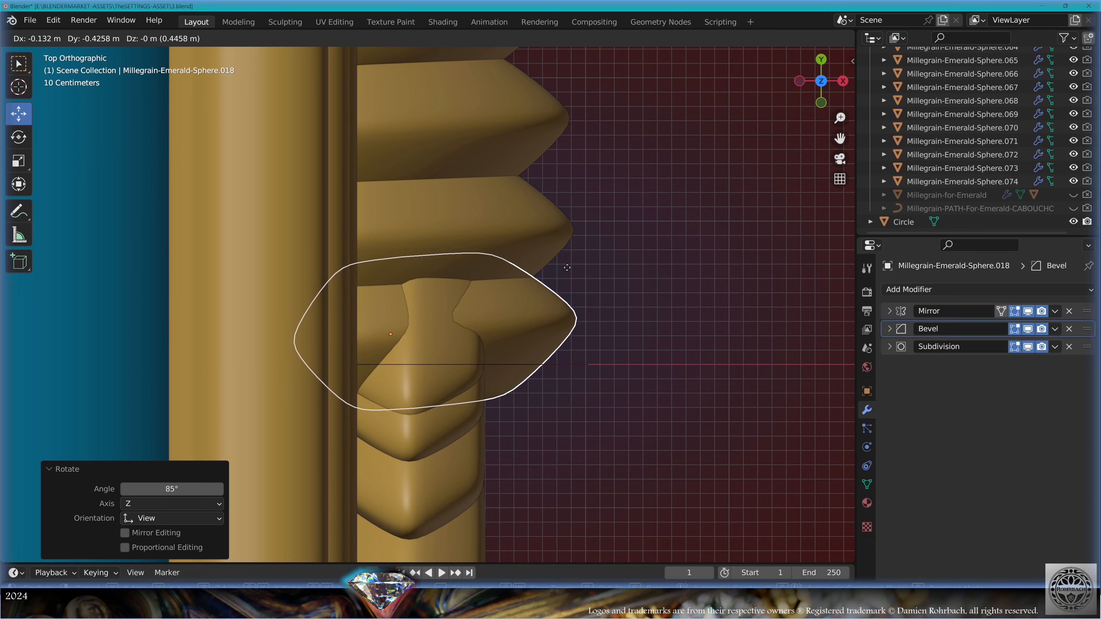
click(565, 270)
- Delete the unadjusted ornaments Millegrain-Emerald-Sphere.019 through .074, keeping only the fanned quarter of the border
scroll(559, 265, down, 10)
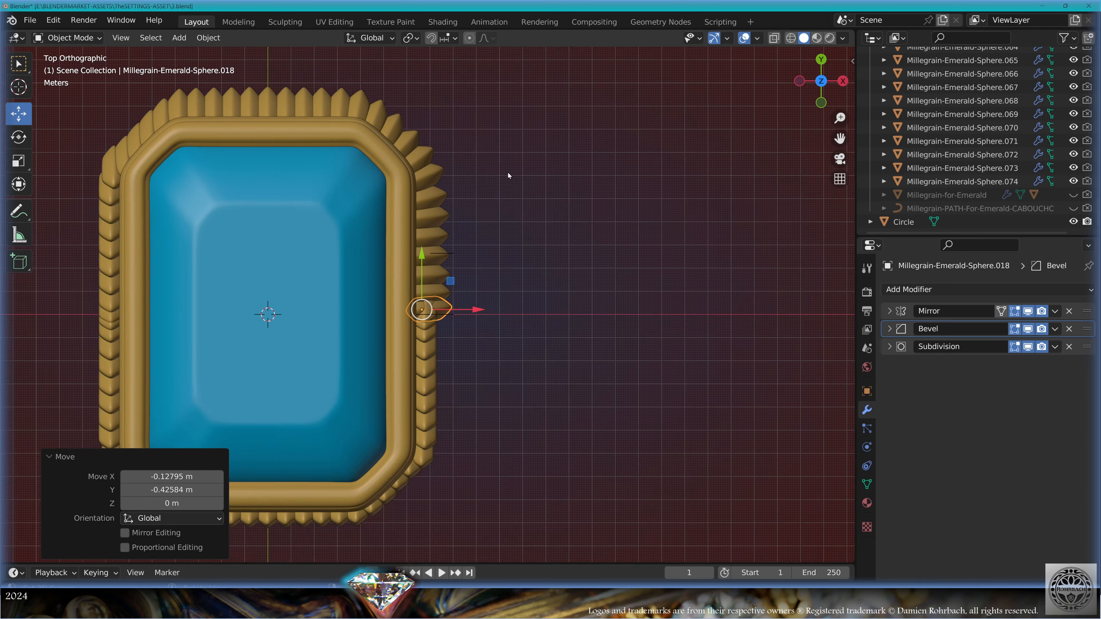
scroll(505, 174, up, 1)
shift+middle_drag(464, 182, 536, 279)
shift+middle_drag(552, 384, 548, 339)
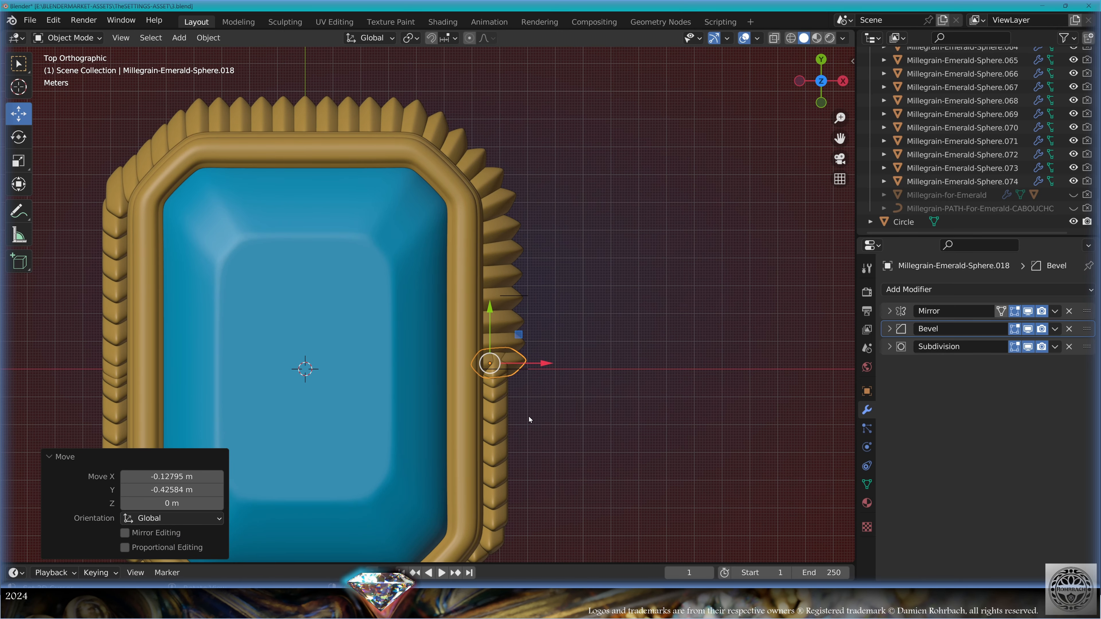
shift+middle_drag(529, 418, 519, 376)
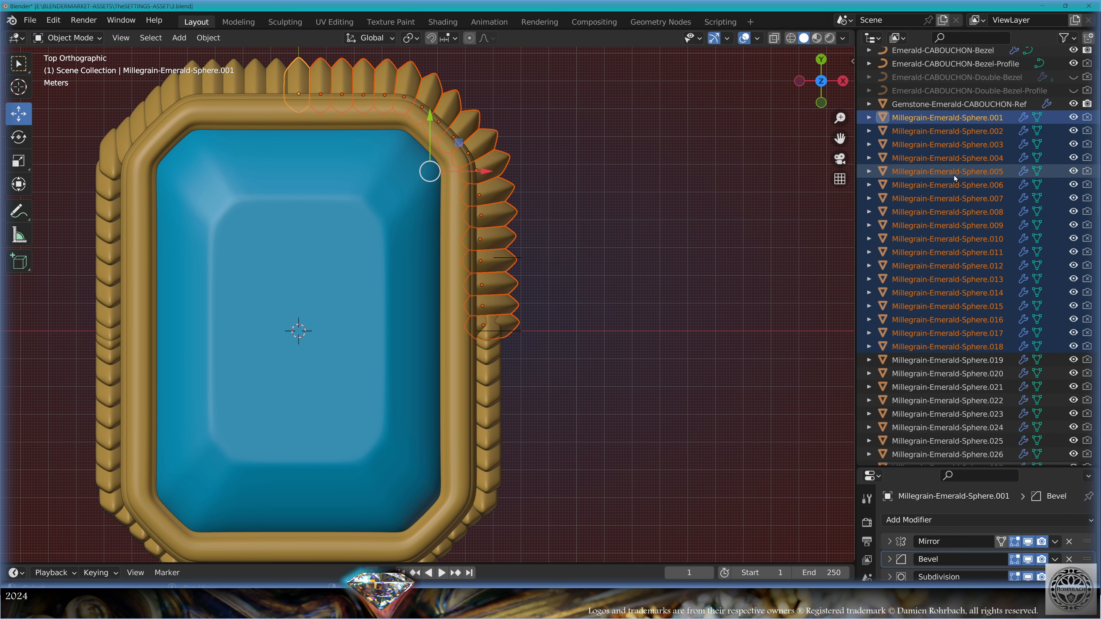
click(954, 360)
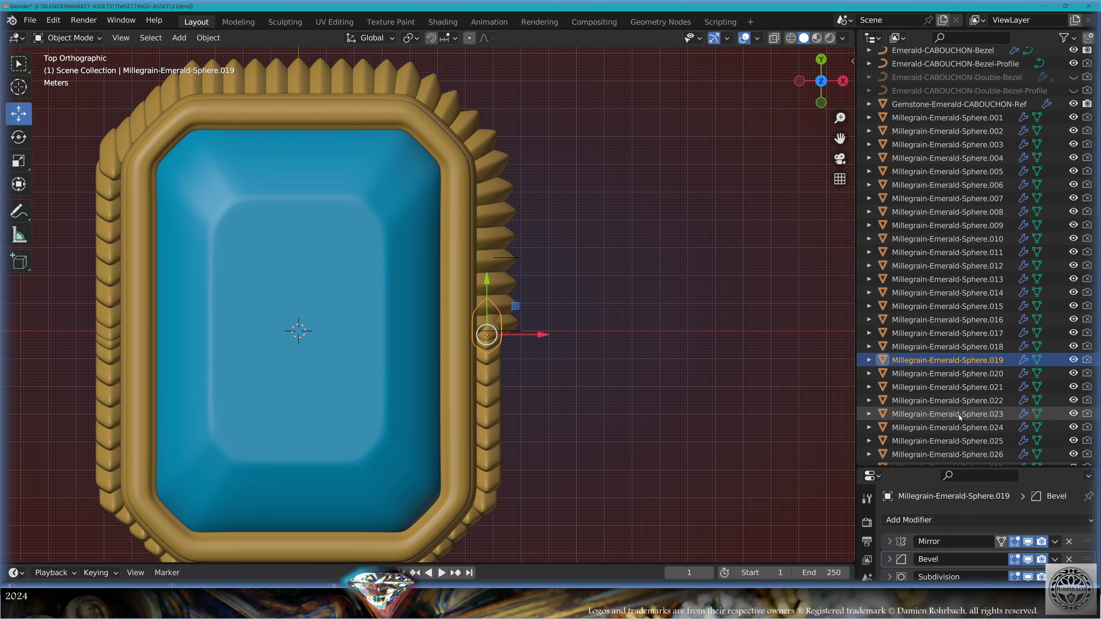
scroll(958, 410, down, 15)
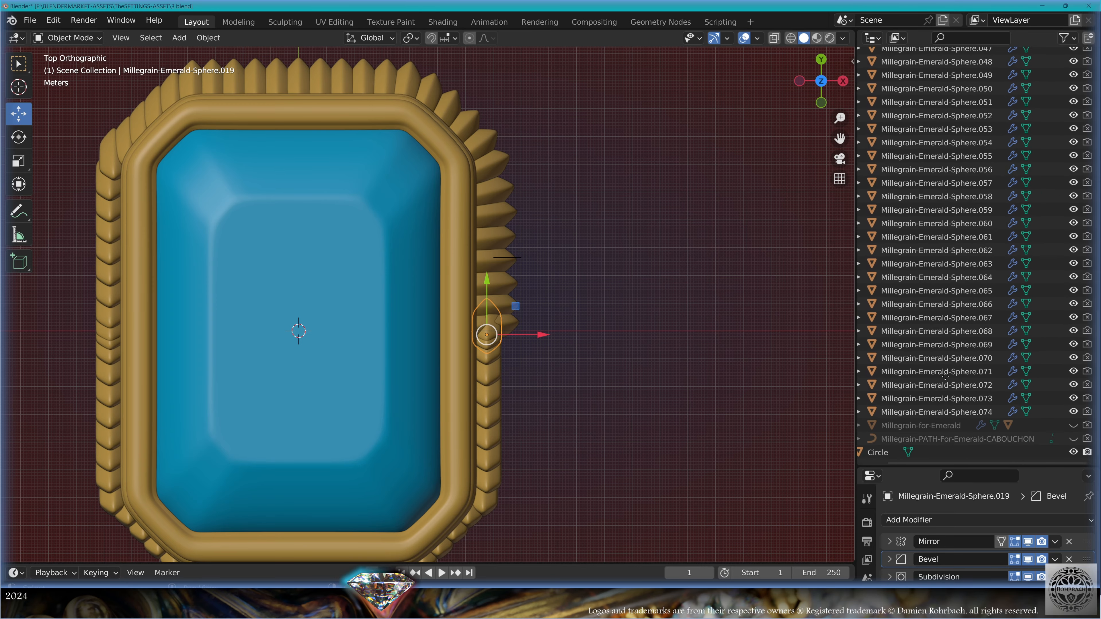
shift+click(970, 411)
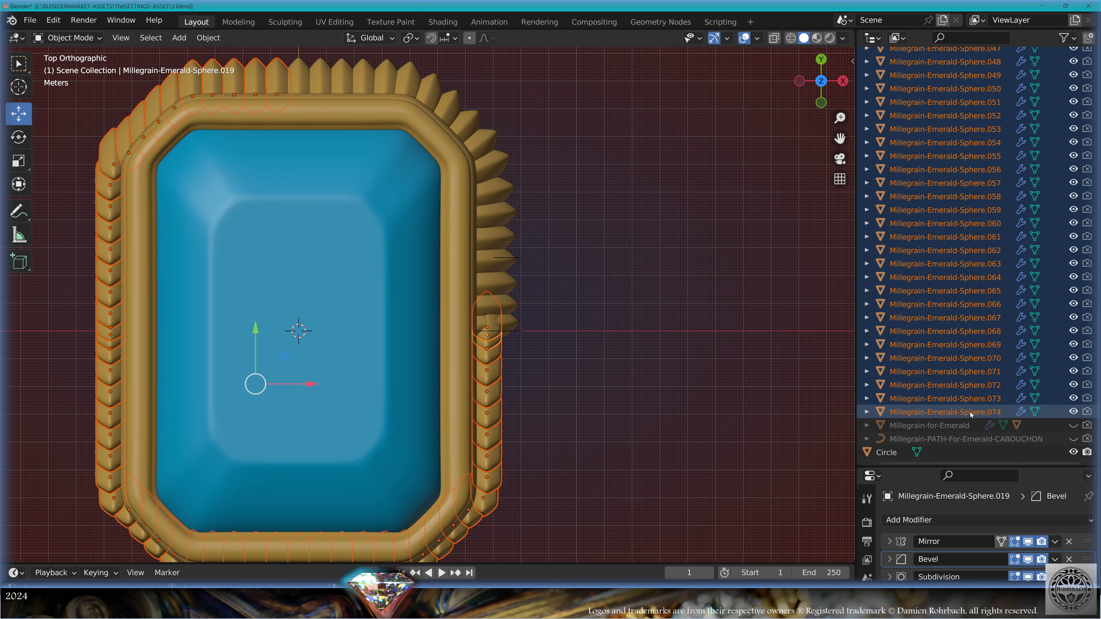
key(Delete)
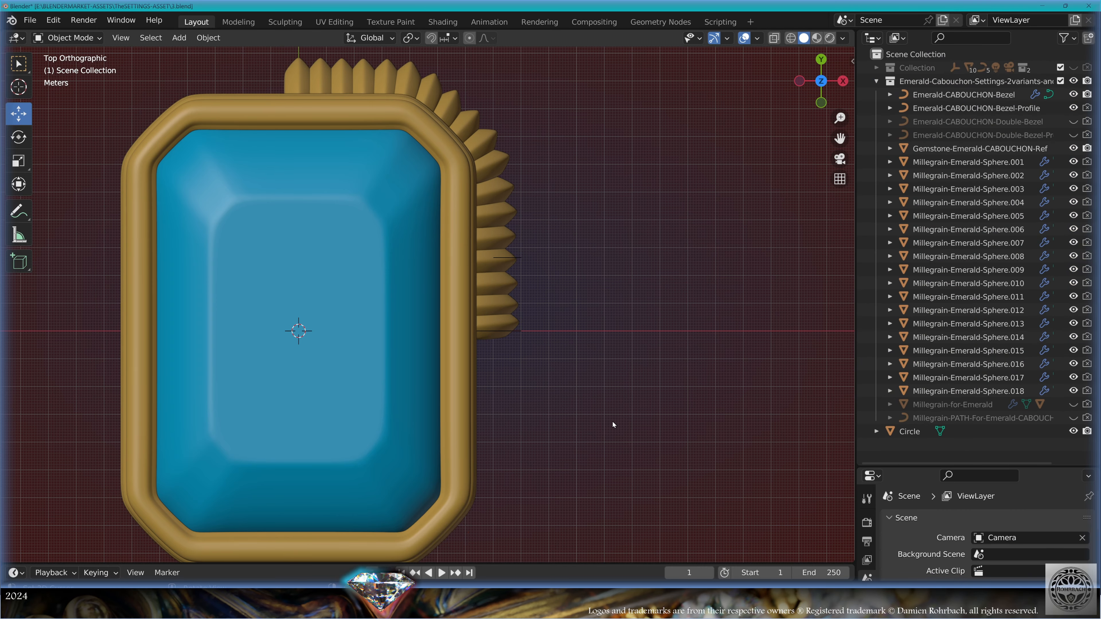
- Set ornament Millegrain-Emerald-Sphere.018's Z rotation to -90° and its Y location to 0 m
shift+middle_drag(533, 252, 583, 343)
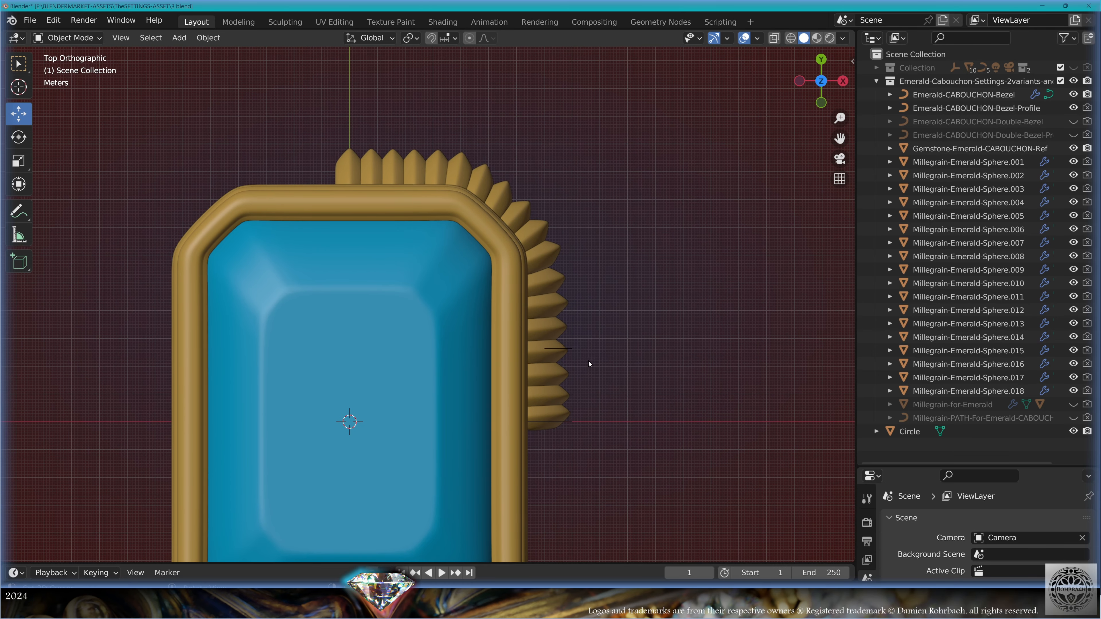
scroll(588, 362, up, 1)
right_click(577, 435)
key(n)
click(774, 171)
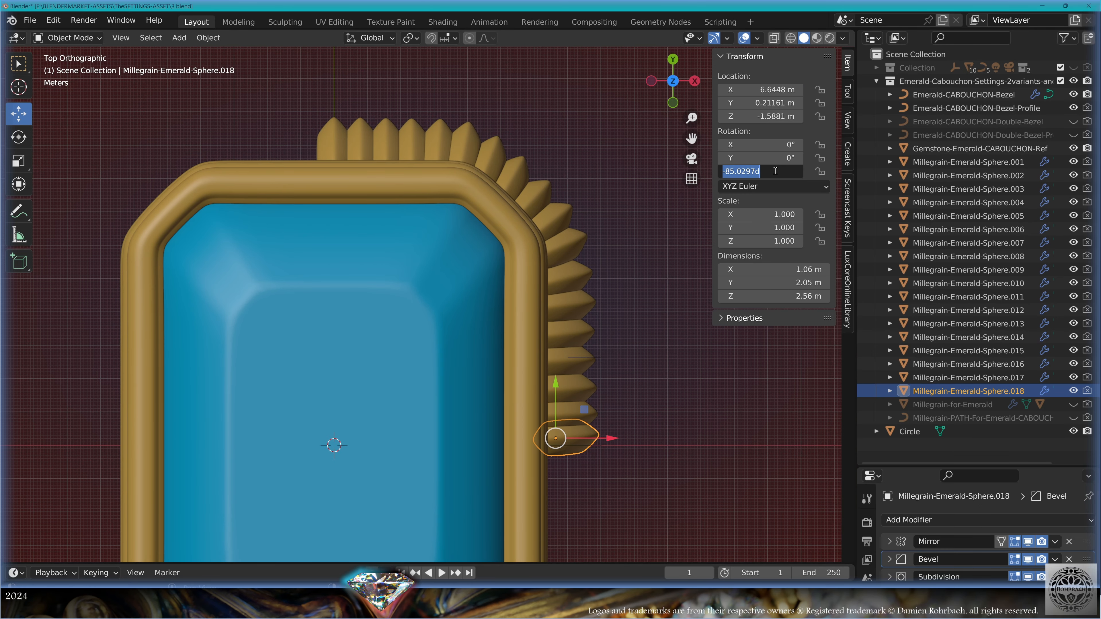
text(-90)
key(Return)
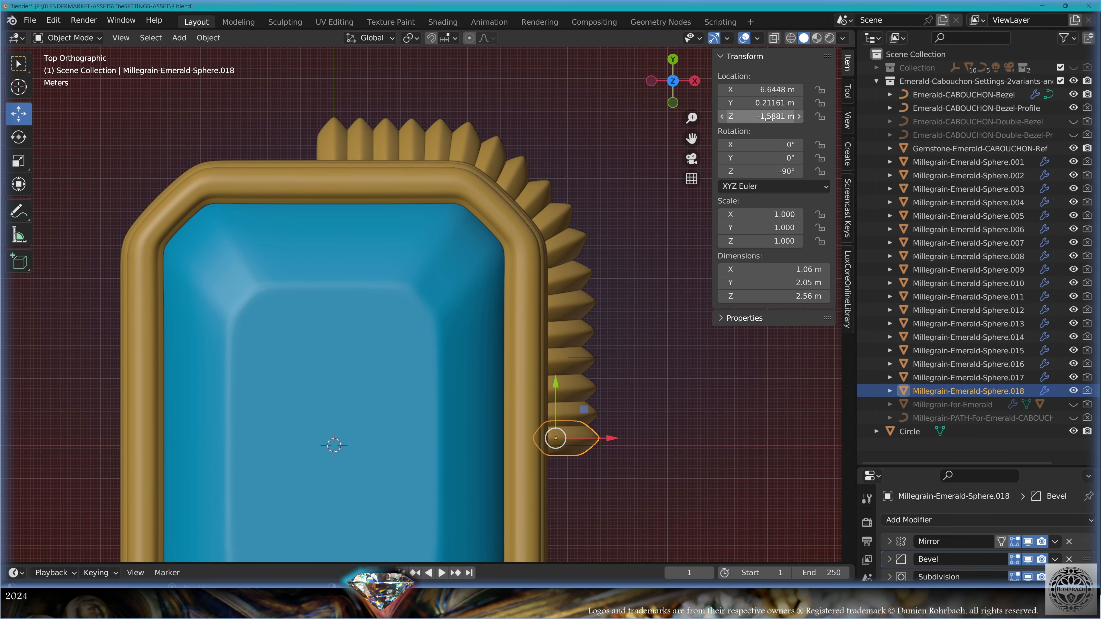
click(756, 102)
text(0)
key(Return)
- Move ornament Millegrain-Emerald-Sphere.018 slightly inward along X, to about 6.56 m, to align it with its neighbours
scroll(607, 447, up, 1)
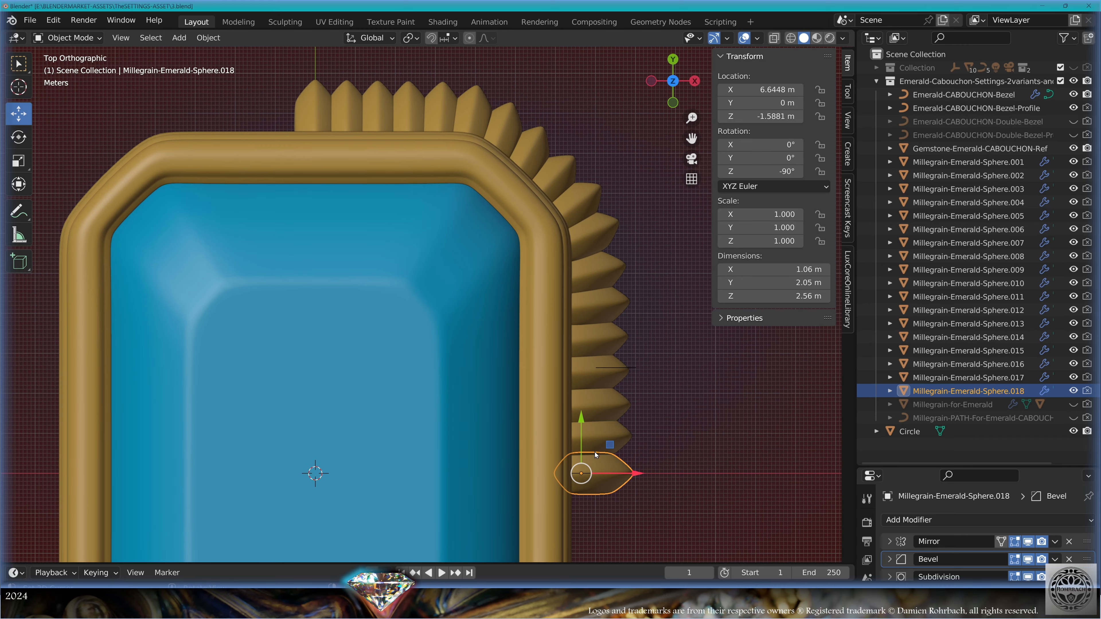
shift+middle_drag(636, 448, 568, 344)
right_click(549, 336)
scroll(646, 377, up, 2)
right_click(608, 393)
drag(603, 394, 599, 395)
- Add a second Mirror modifier to ornament Millegrain-Emerald-Sphere.001, mirroring on Y only around Gemstone-Emerald-CABOUCHON-Ref
scroll(594, 392, down, 4)
middle_drag(574, 386, 433, 386)
click(980, 163)
middle_drag(619, 328, 638, 434)
drag(890, 467, 890, 221)
click(931, 273)
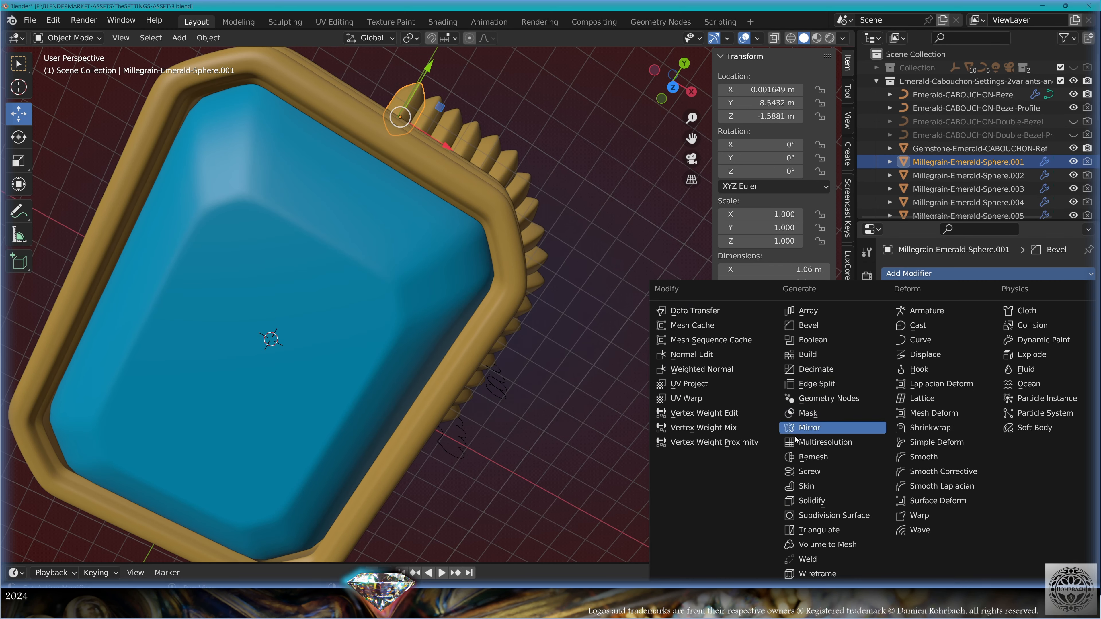
click(820, 425)
click(1019, 368)
click(1069, 417)
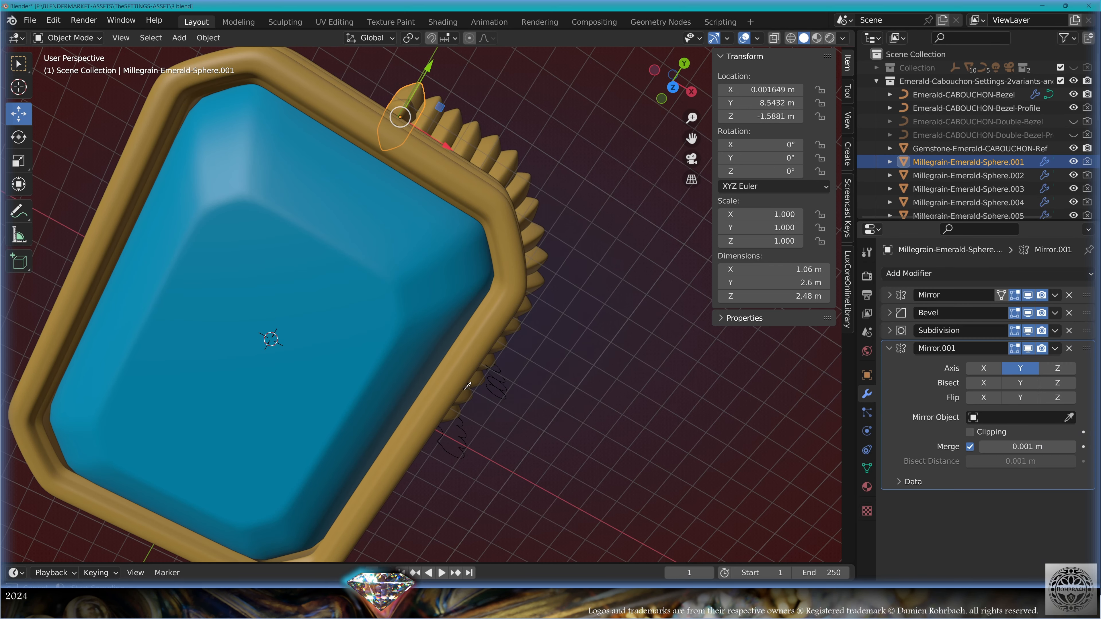
click(366, 307)
- Add a second Mirror modifier to ornament Millegrain-Emerald-Sphere.018, mirroring on X around Gemstone-Emerald-CABOUCHON-Ref
scroll(399, 378, down, 2)
middle_drag(400, 377, 458, 325)
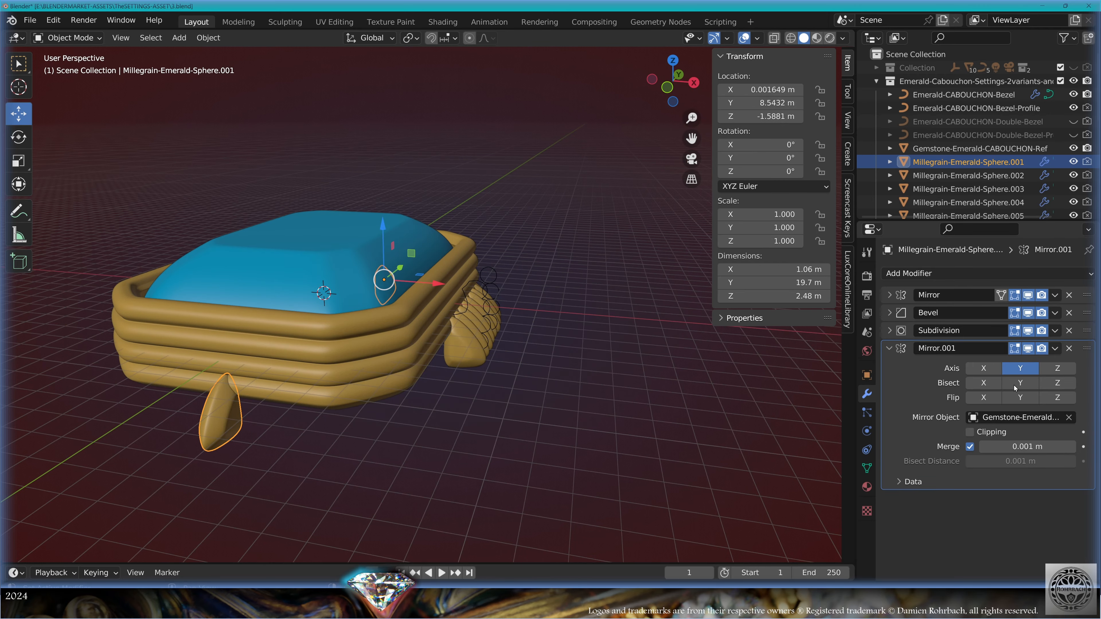
middle_drag(578, 338, 302, 412)
scroll(446, 422, up, 2)
click(323, 386)
click(946, 274)
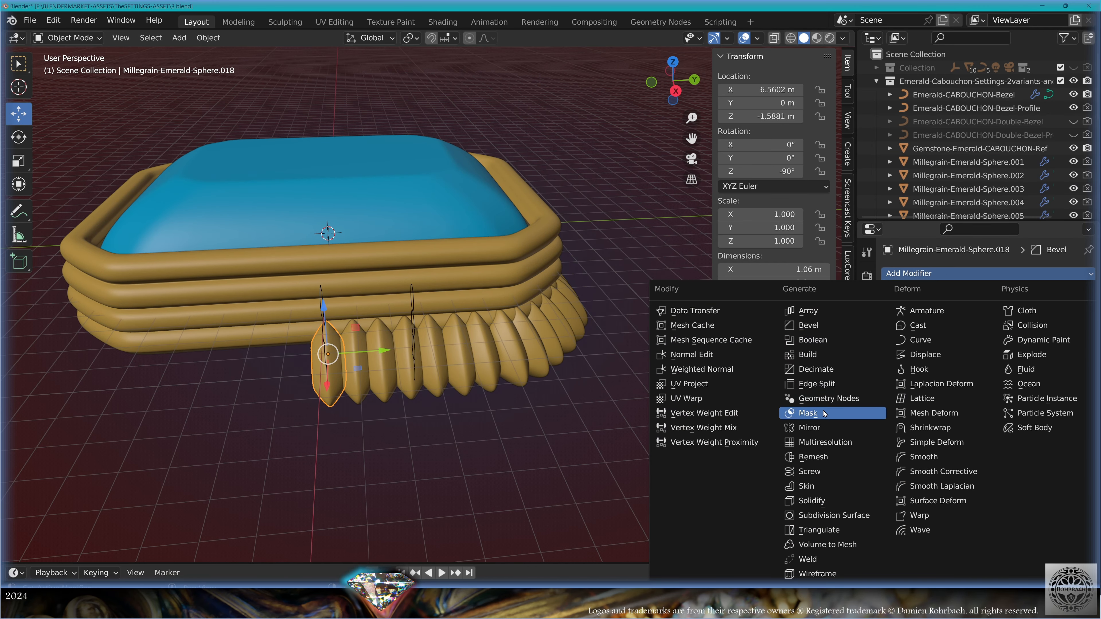
click(810, 428)
click(1069, 417)
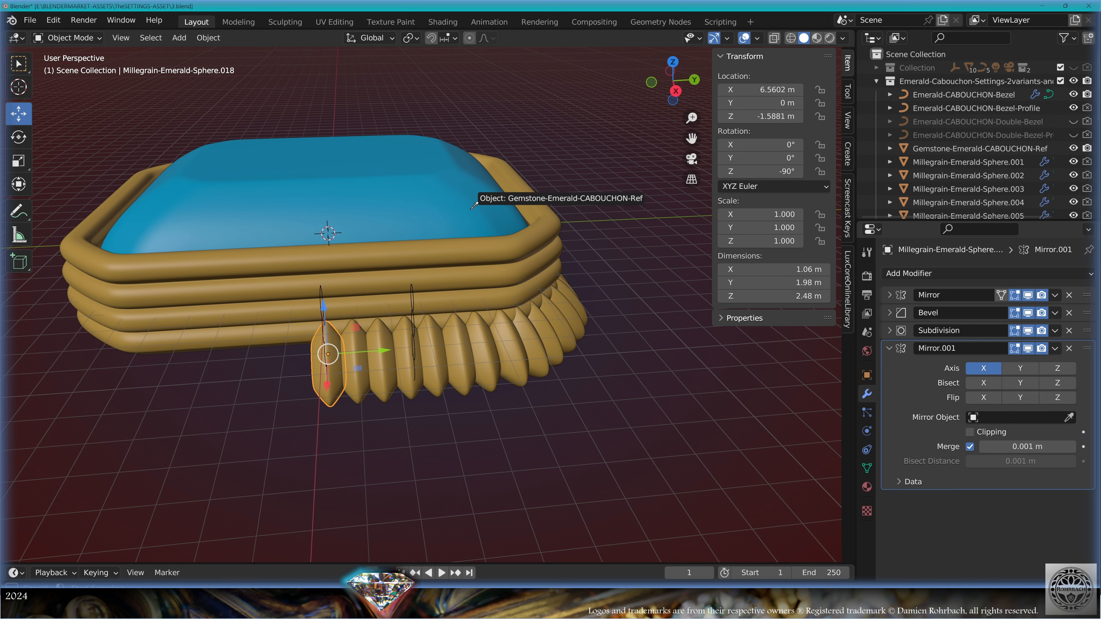
click(473, 193)
- Select ornaments Millegrain-Emerald-Sphere.002 through .017 and add a second Mirror modifier to .002 on X and Y around Gemstone-Emerald-CABOUCHON-Ref
middle_drag(474, 193, 477, 347)
click(966, 176)
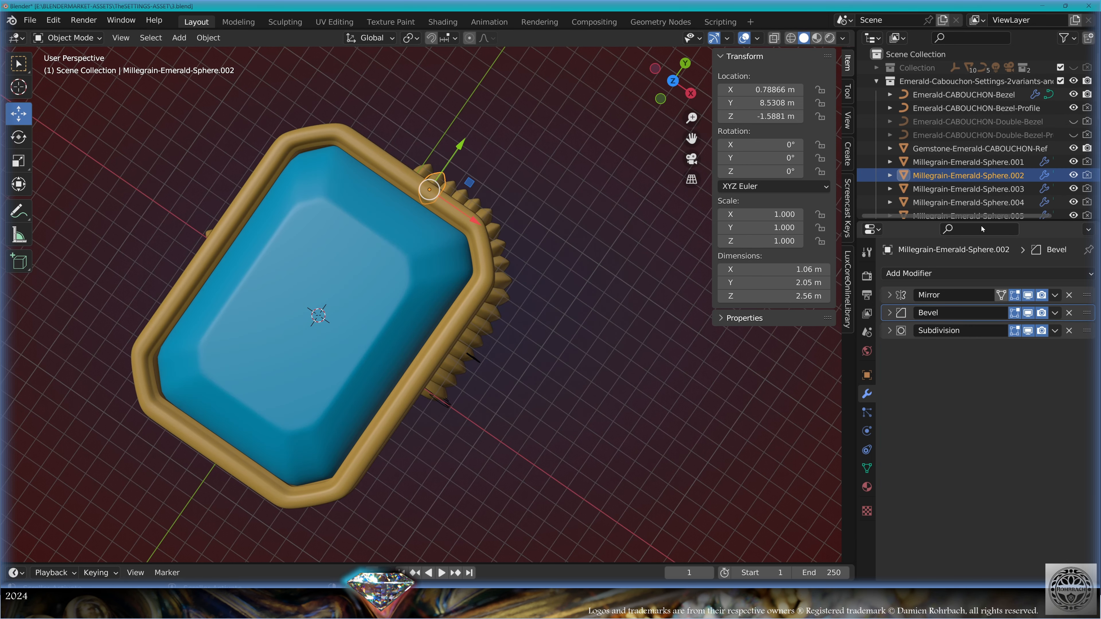
drag(948, 220, 940, 379)
middle_drag(949, 337, 944, 260)
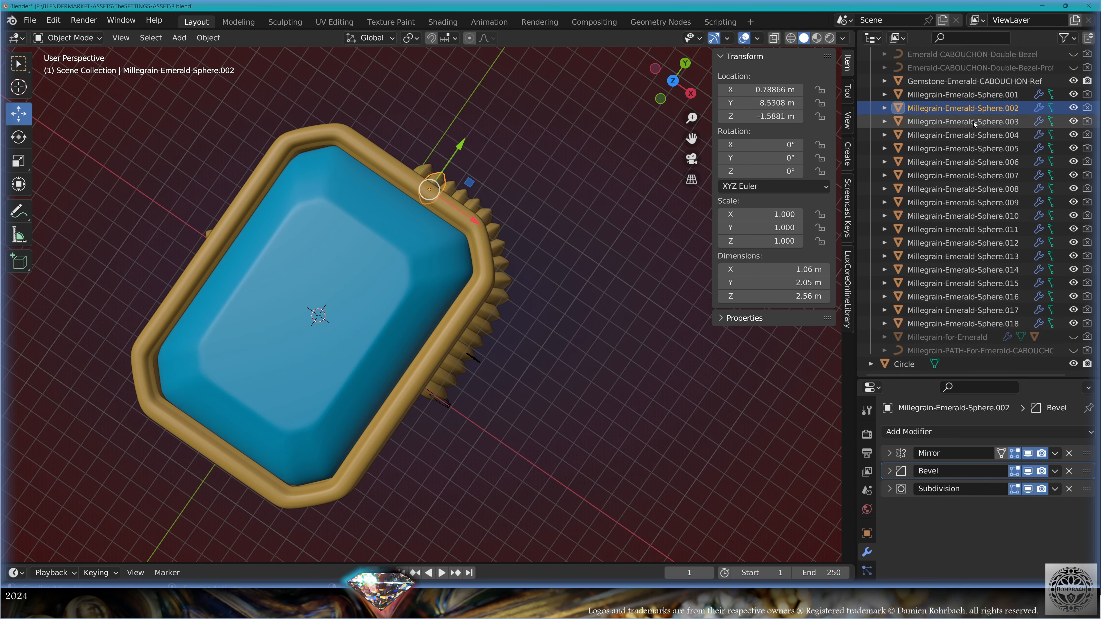
shift+click(963, 309)
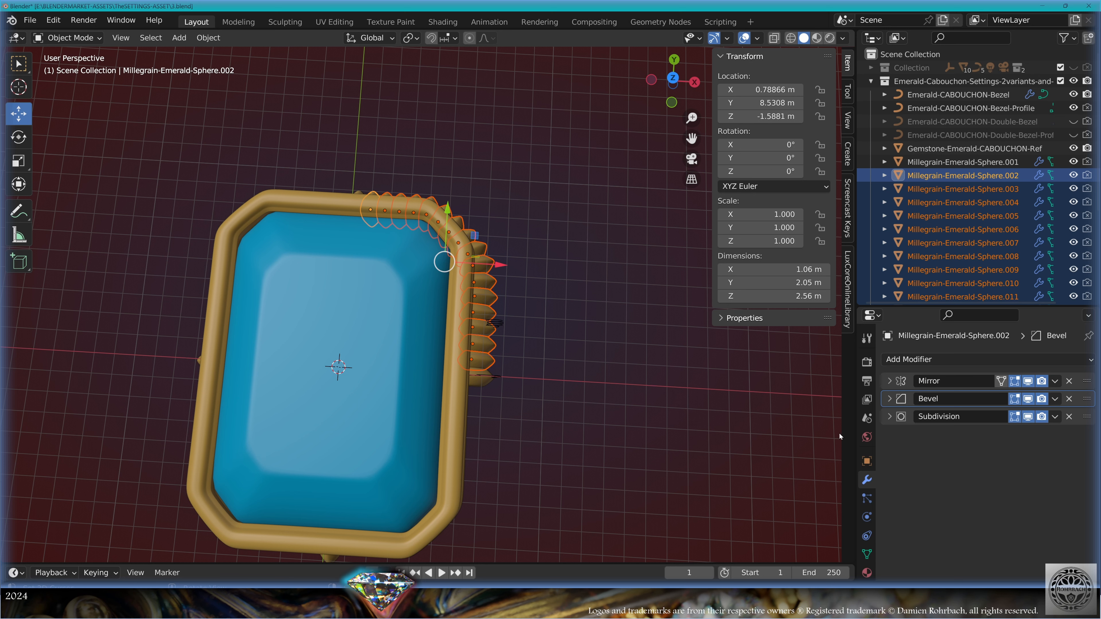
click(910, 359)
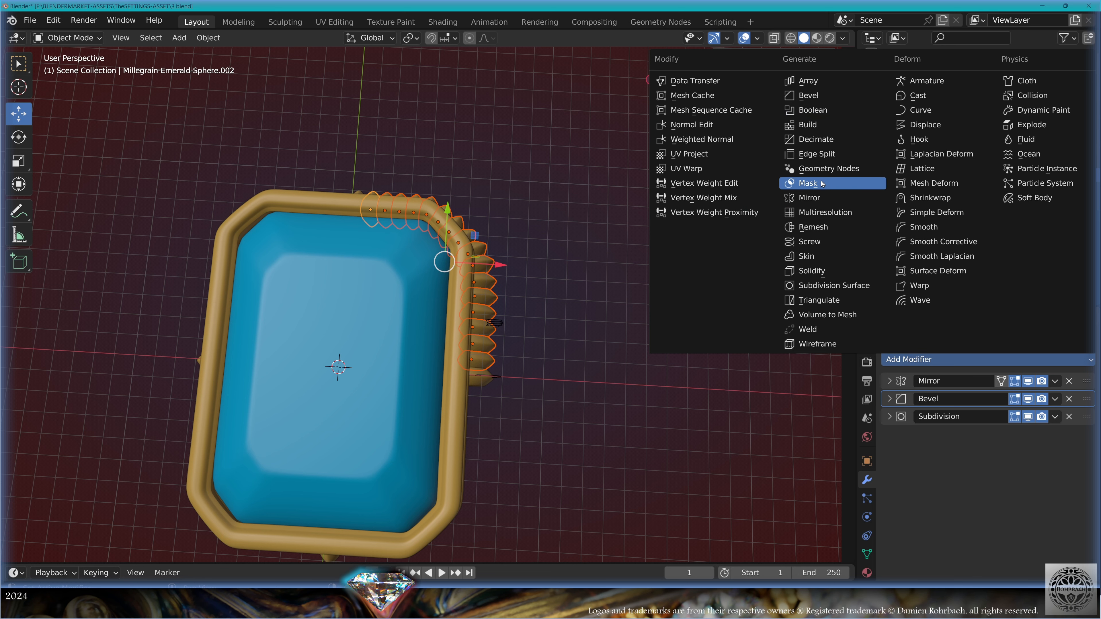
click(815, 198)
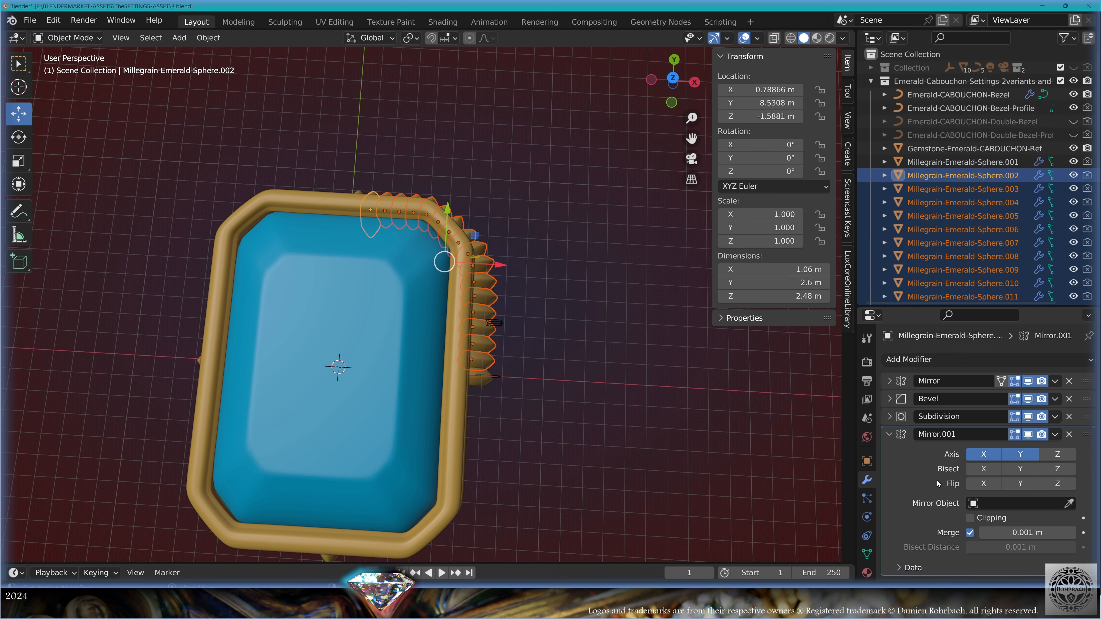
click(1069, 503)
click(370, 349)
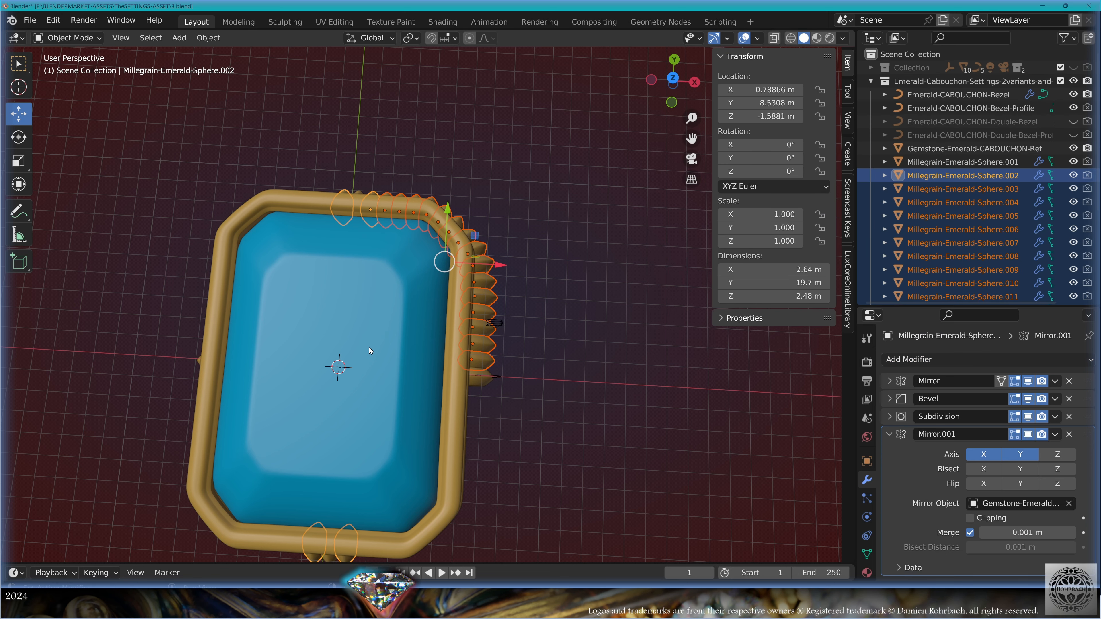
- Copy the modifiers of Millegrain-Emerald-Sphere.002 to the other selected ornaments and deselect everything
click(208, 38)
mouse_move(251, 320)
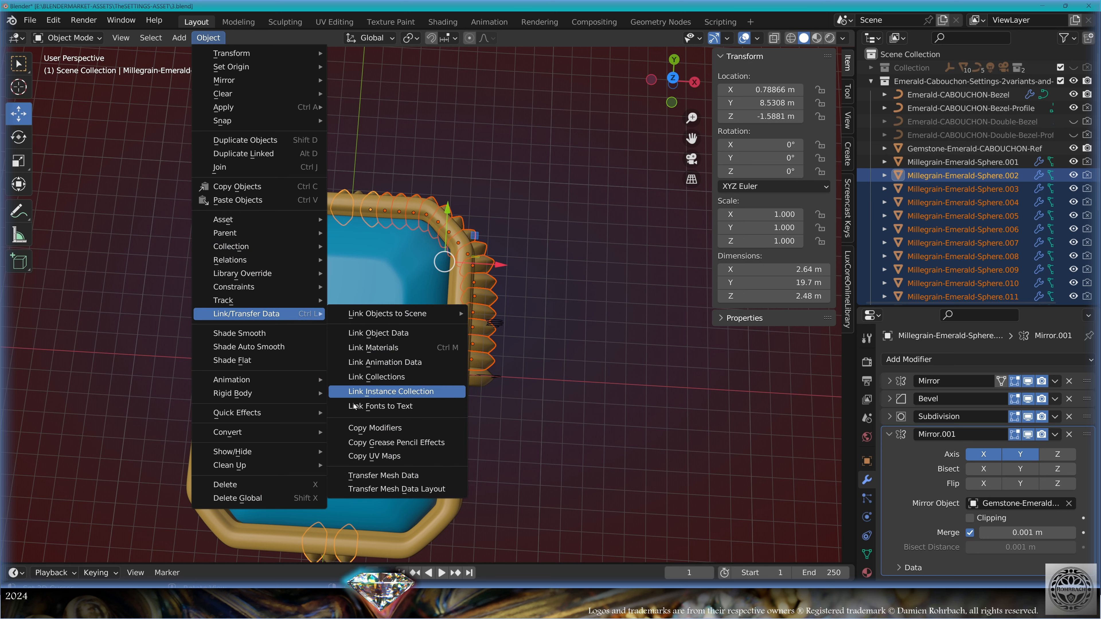
click(361, 431)
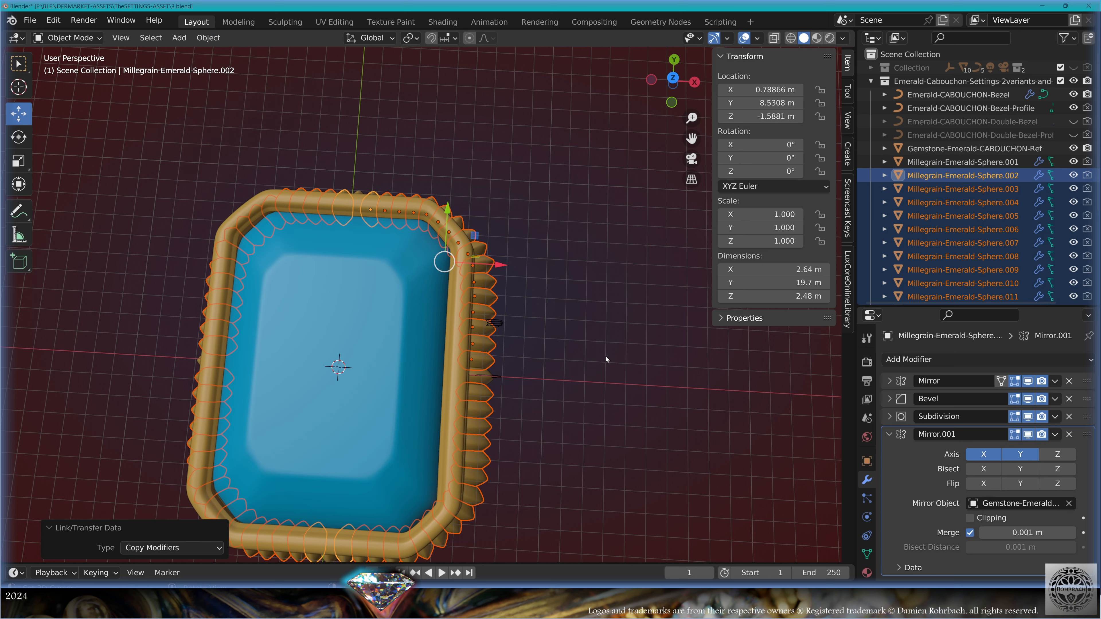
click(889, 434)
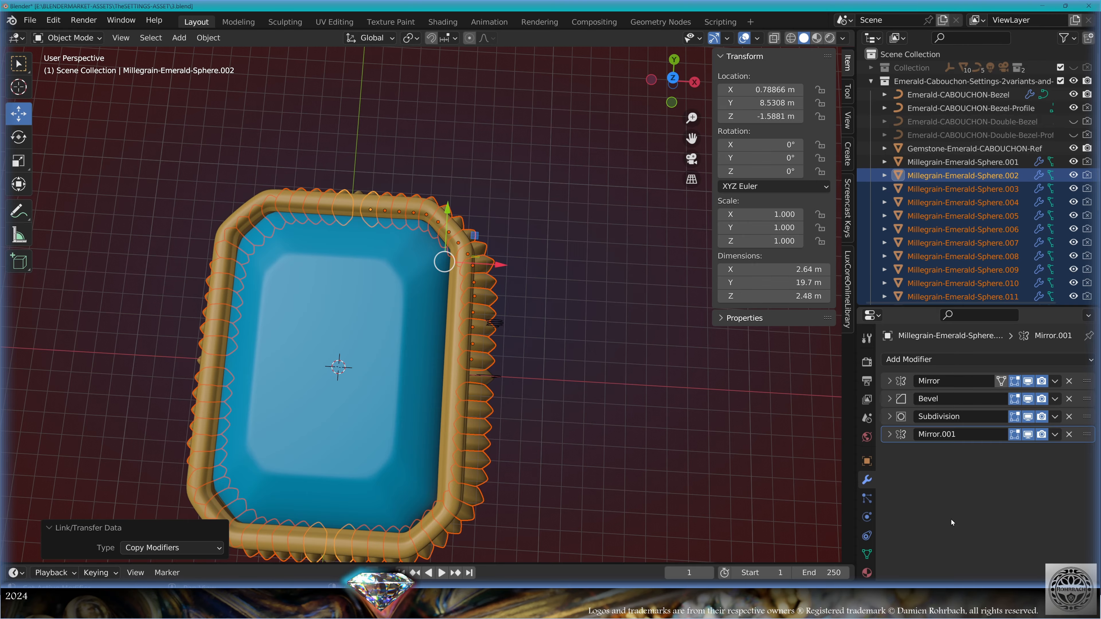
middle_drag(581, 487, 571, 390)
right_click(641, 482)
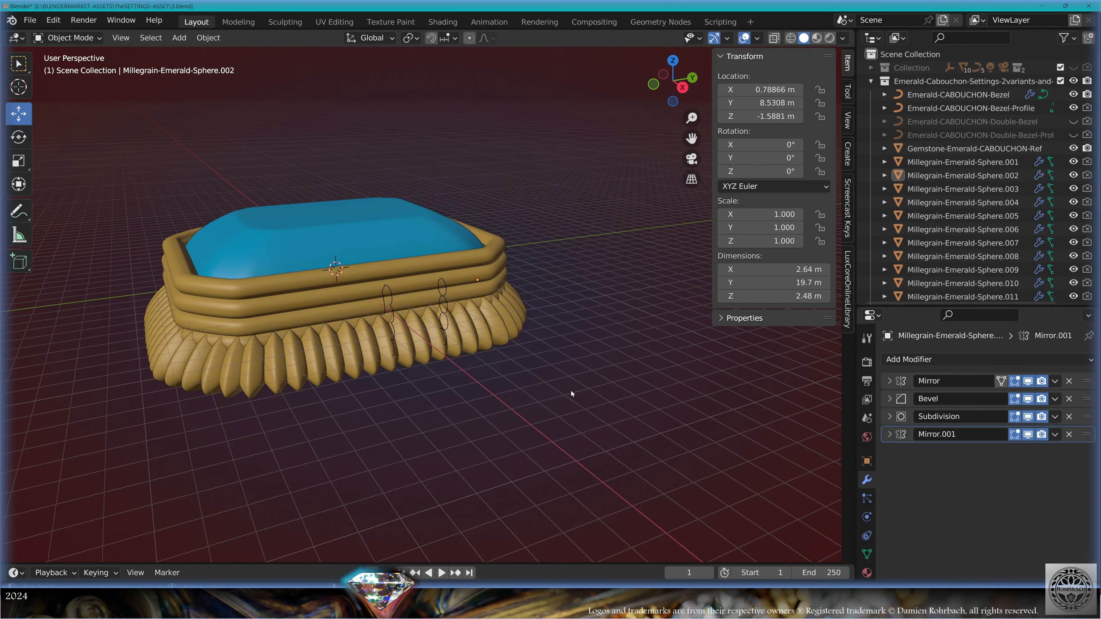
scroll(586, 441, up, 3)
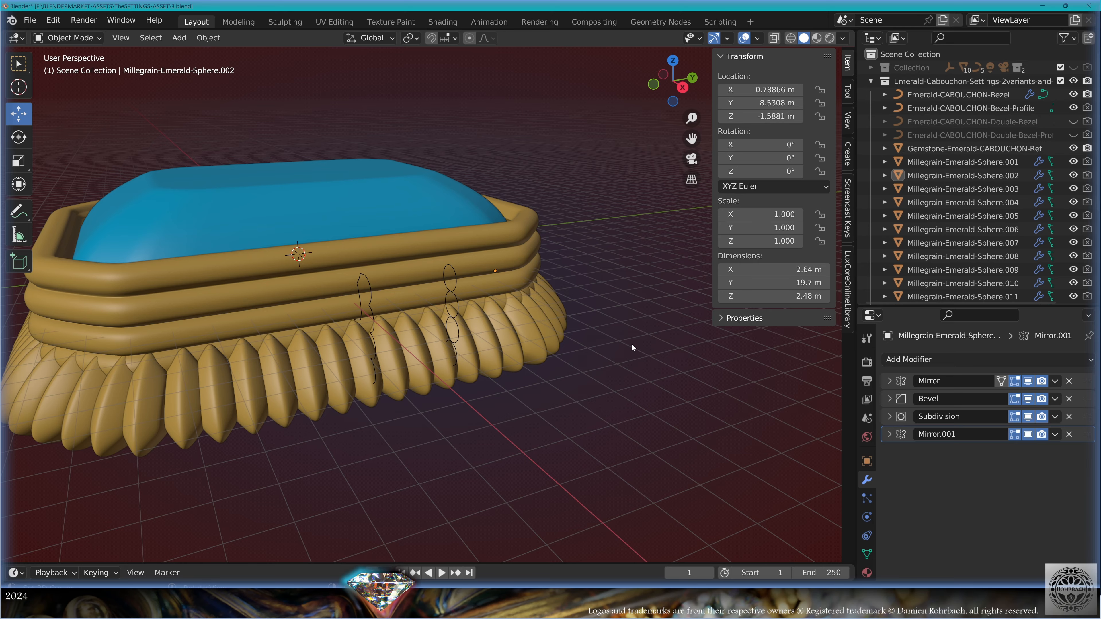
middle_drag(634, 337, 579, 422)
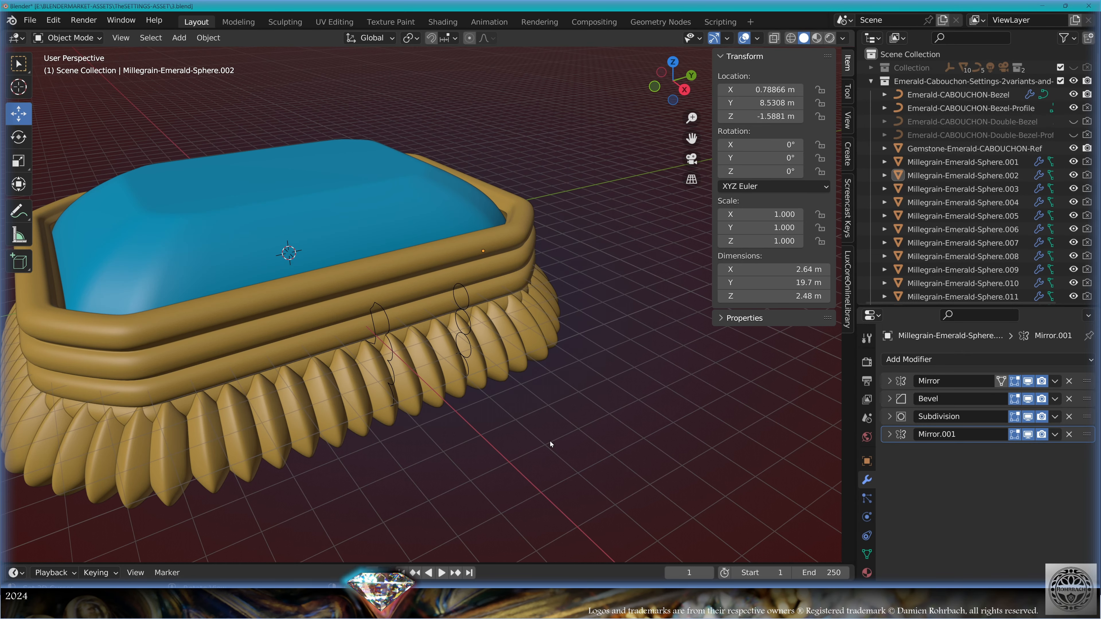
- Append the CABOUCHON-simple-GREEN material and assign it to Gemstone-Emerald-CABOUCHON-Ref
click(383, 225)
scroll(867, 572, down, 3)
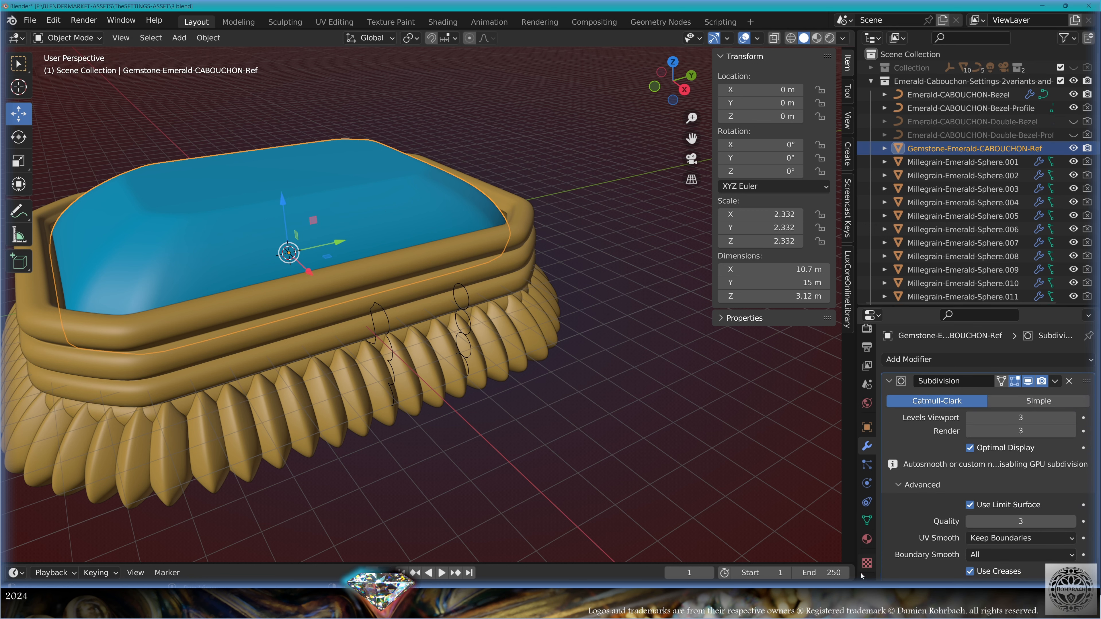
click(866, 539)
click(893, 415)
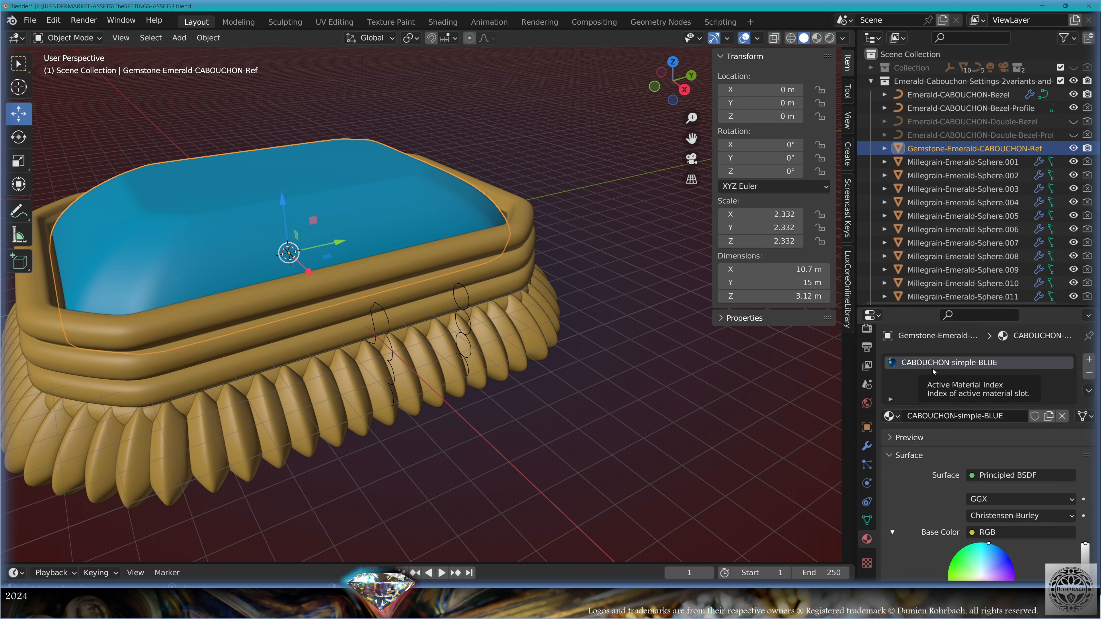
click(30, 20)
click(57, 168)
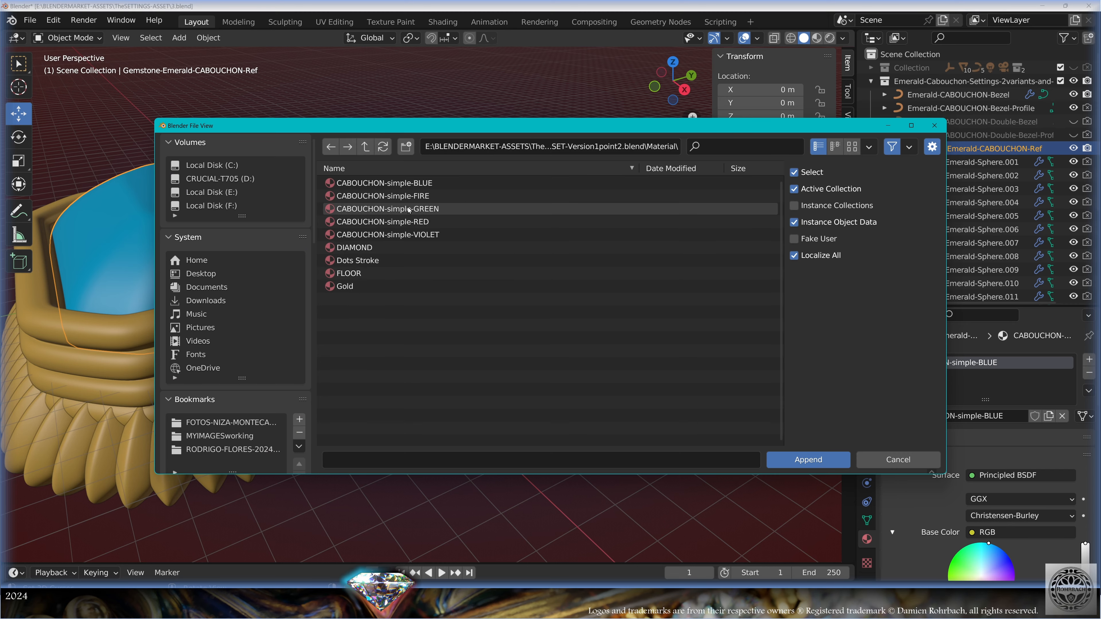
double_click(425, 209)
click(897, 422)
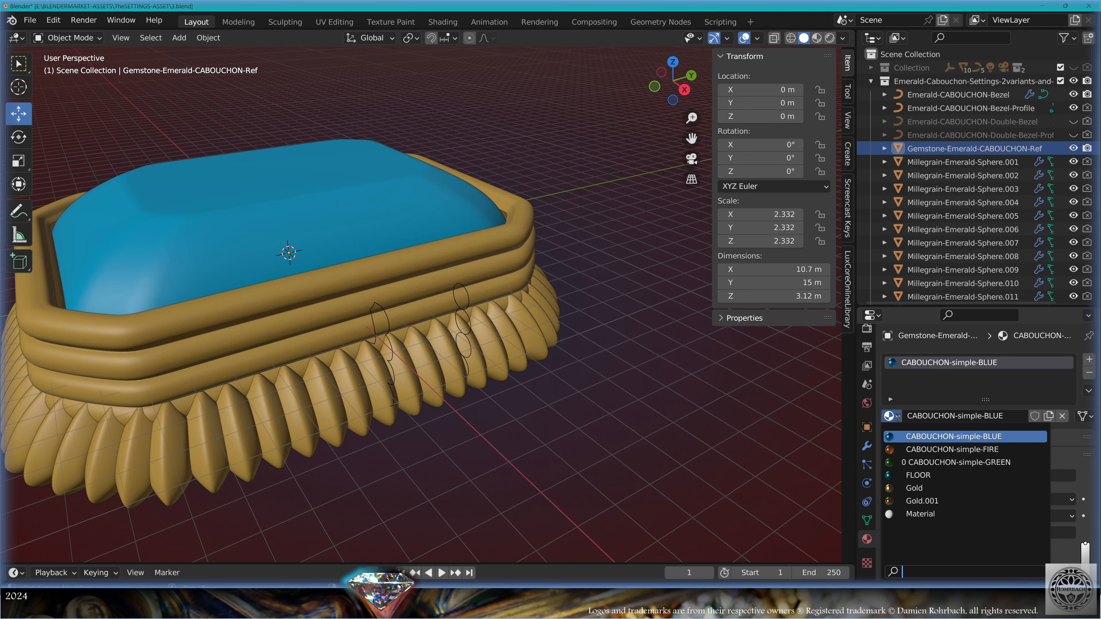
click(932, 460)
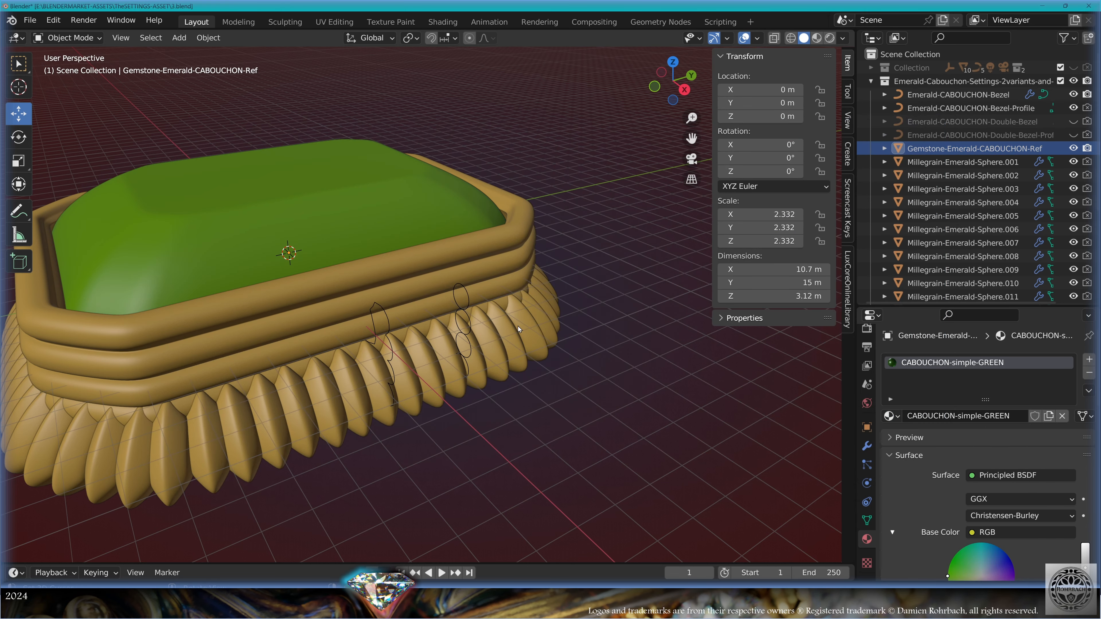
- Switch the viewport to rendered shading and show the ground-plane from the CAMERA-SET collection
middle_drag(517, 329, 548, 357)
scroll(555, 353, down, 3)
click(829, 39)
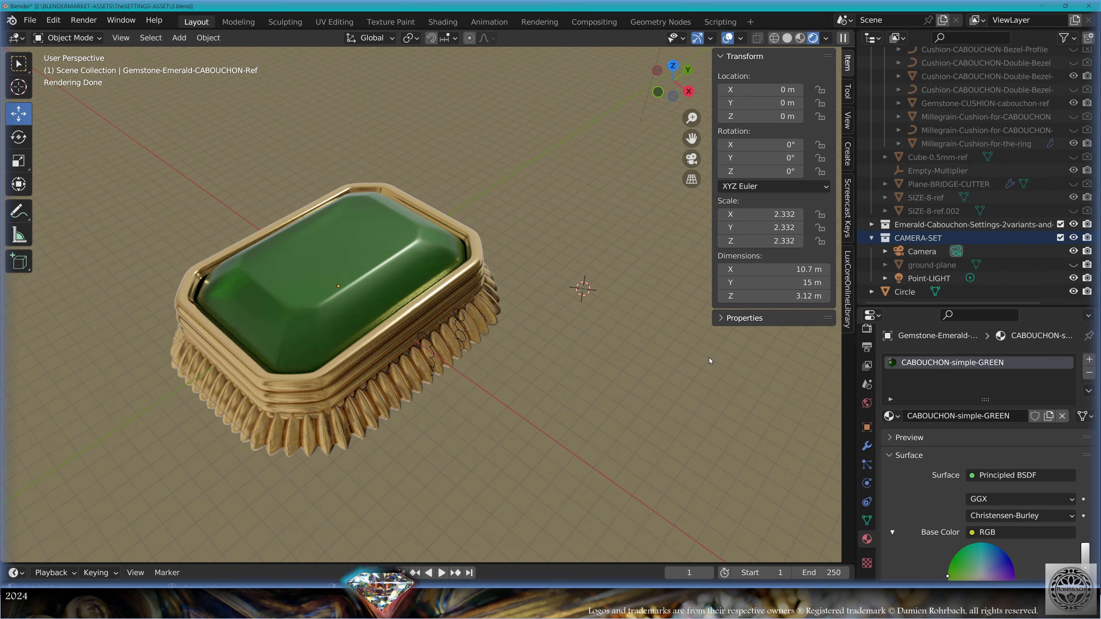
click(1074, 265)
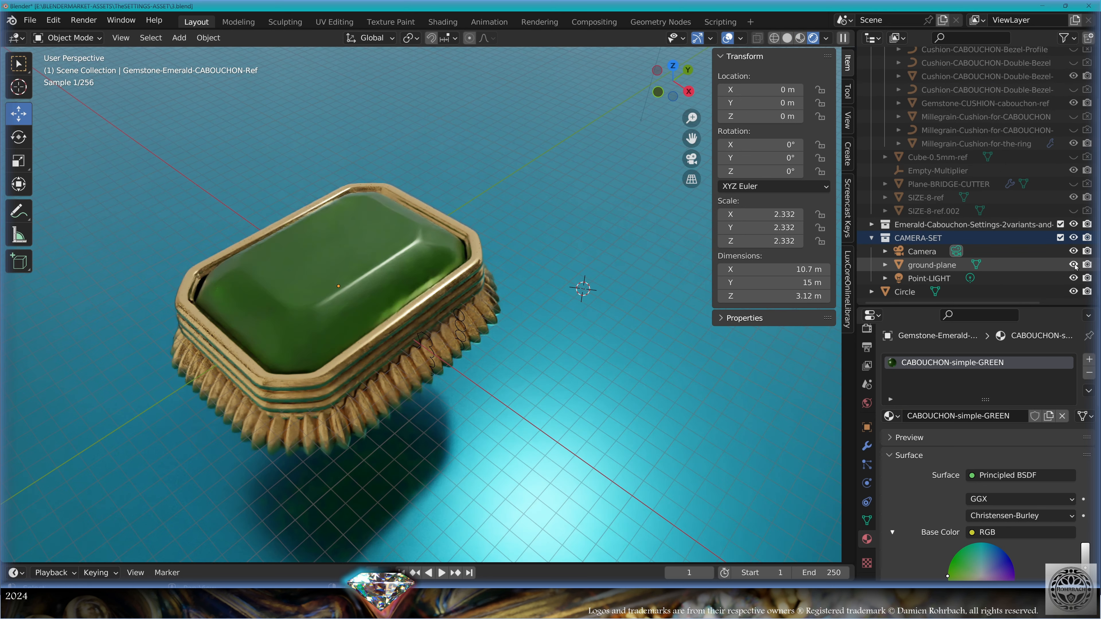
- Raise the ground-plane along Z toward the underside of the setting
middle_drag(525, 307, 516, 379)
click(576, 394)
key(g)
key(z)
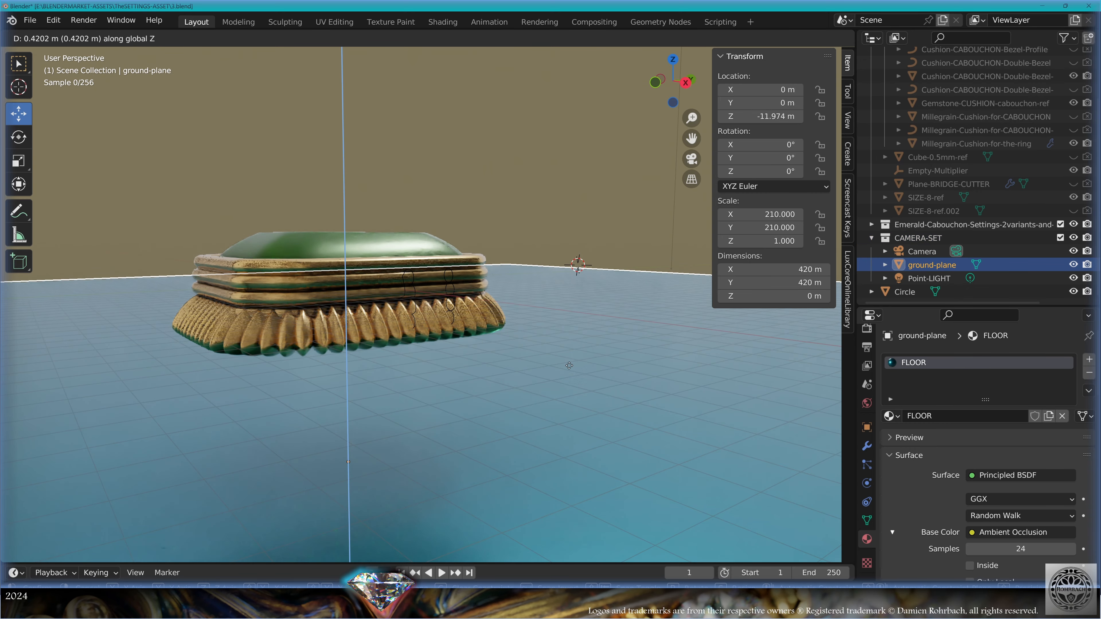
key(Return)
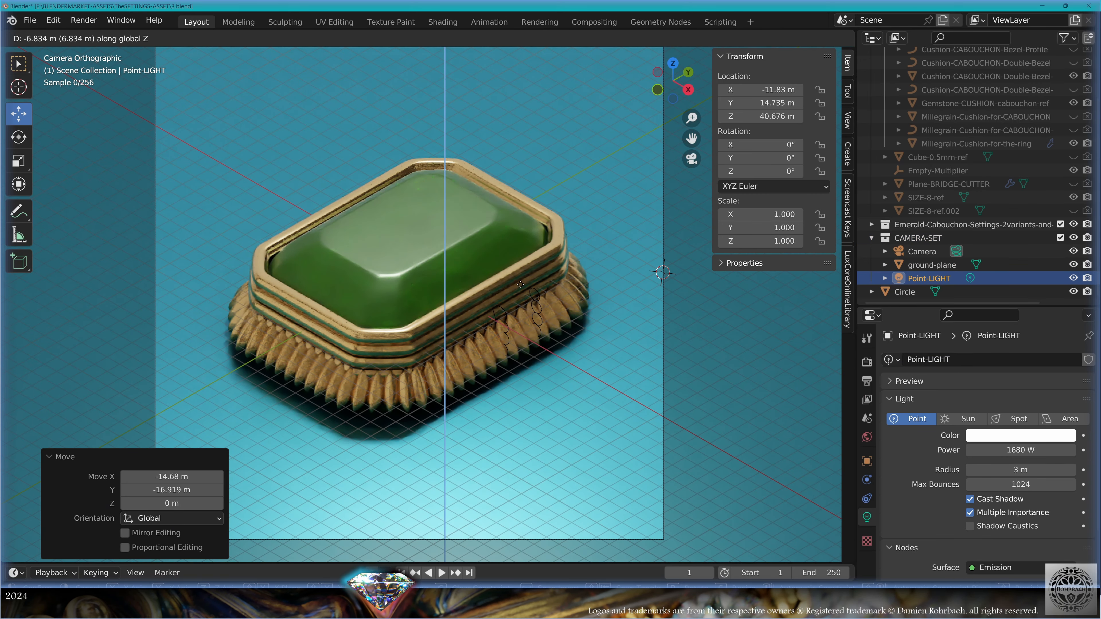
key(Escape)
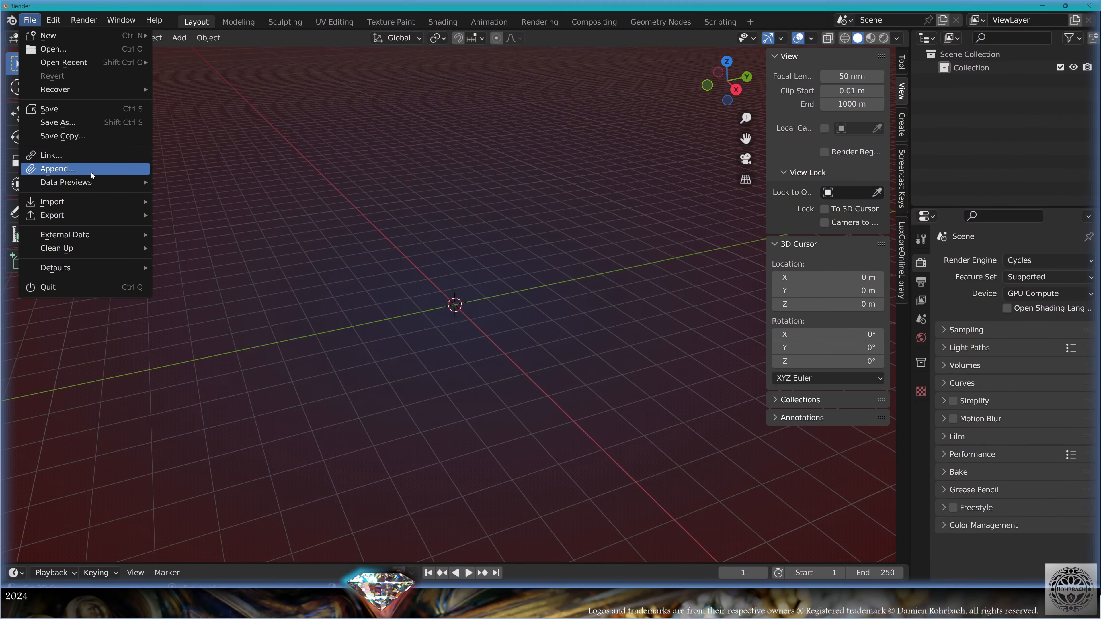
- Append the Square-Cabouchon-Settings-2variants-plus-millegrain collection to the new scene
click(91, 173)
scroll(433, 304, down, 15)
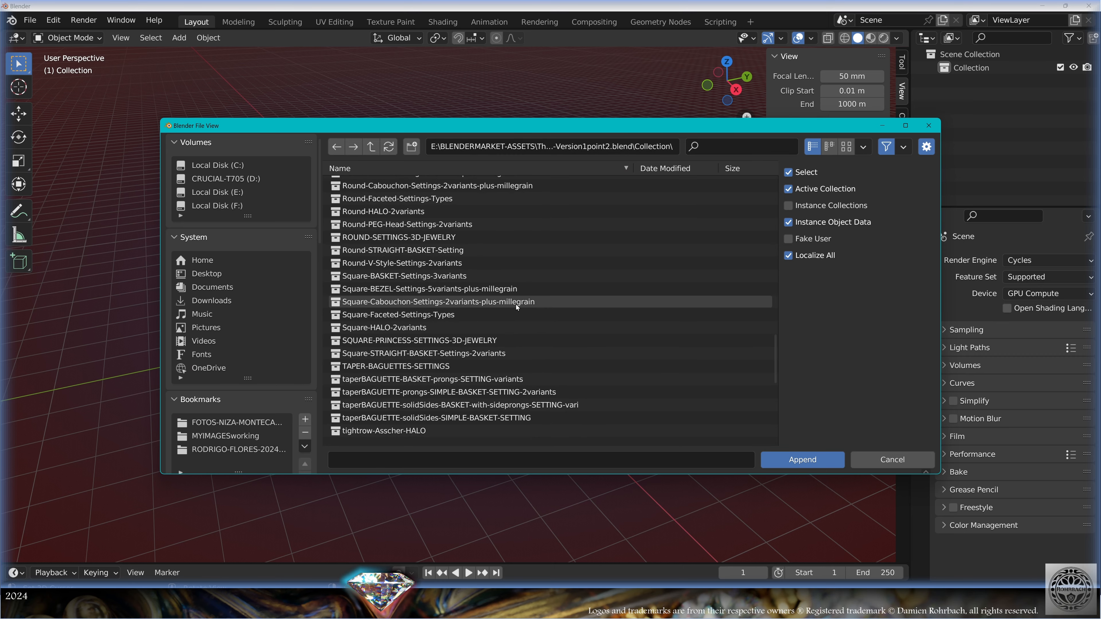
double_click(516, 305)
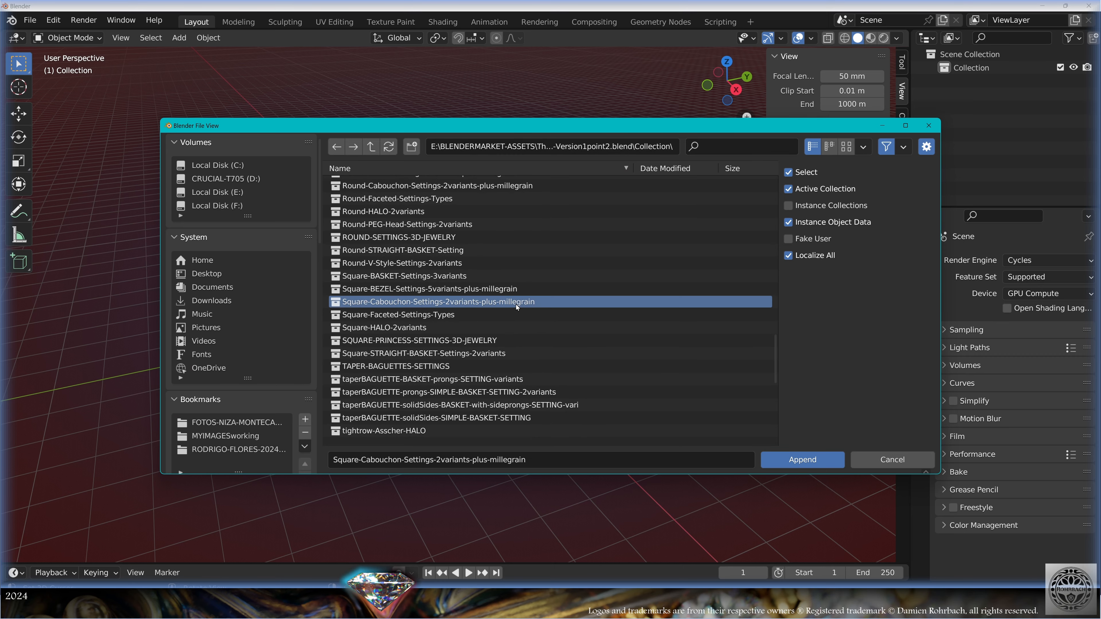
- Snap the 3D cursor to Gemstone-Square-CABOUCHON-Ref
middle_drag(577, 366, 433, 216)
click(432, 216)
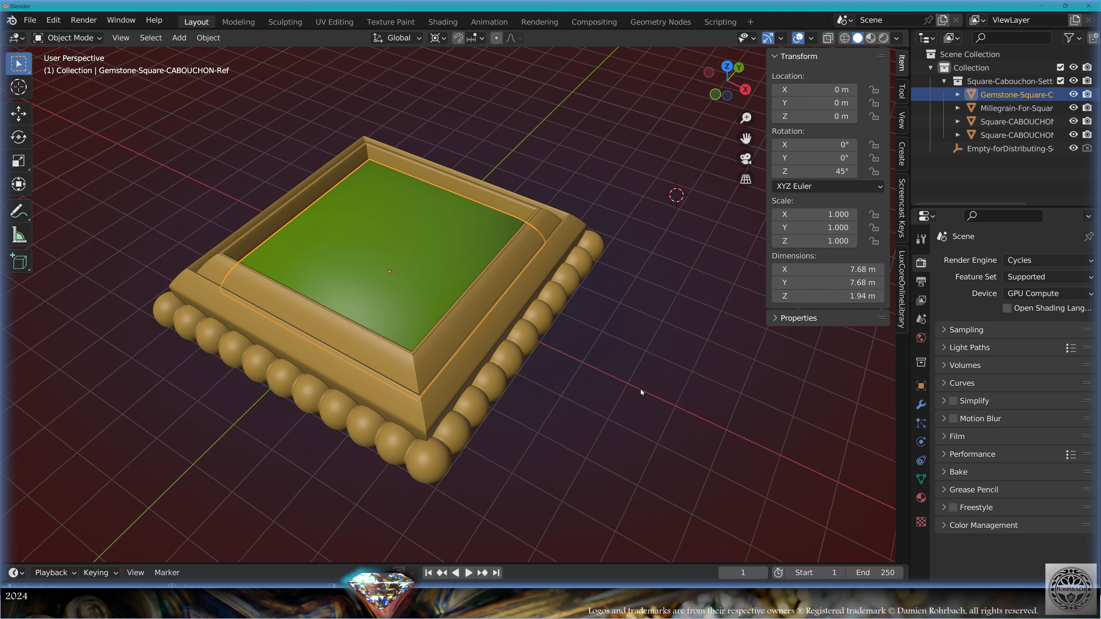
key(shift+s)
click(635, 472)
- Edit the square gemstone's mesh with X-ray on in top view and expand its Screw modifier settings
key(Tab)
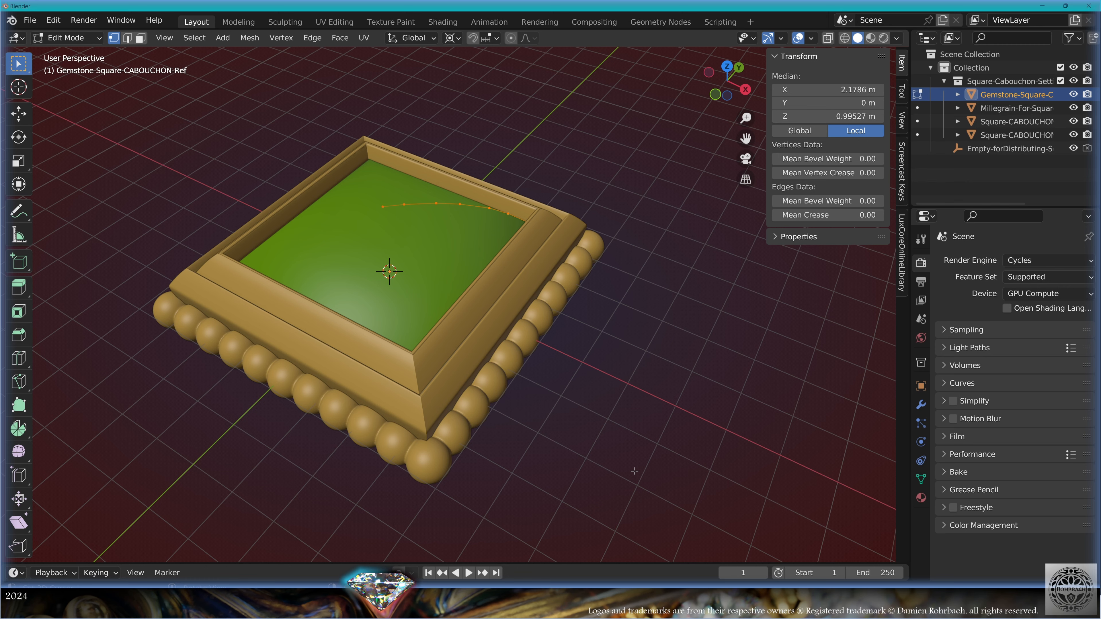
key(alt+z)
middle_drag(572, 288, 580, 266)
key(KP_7)
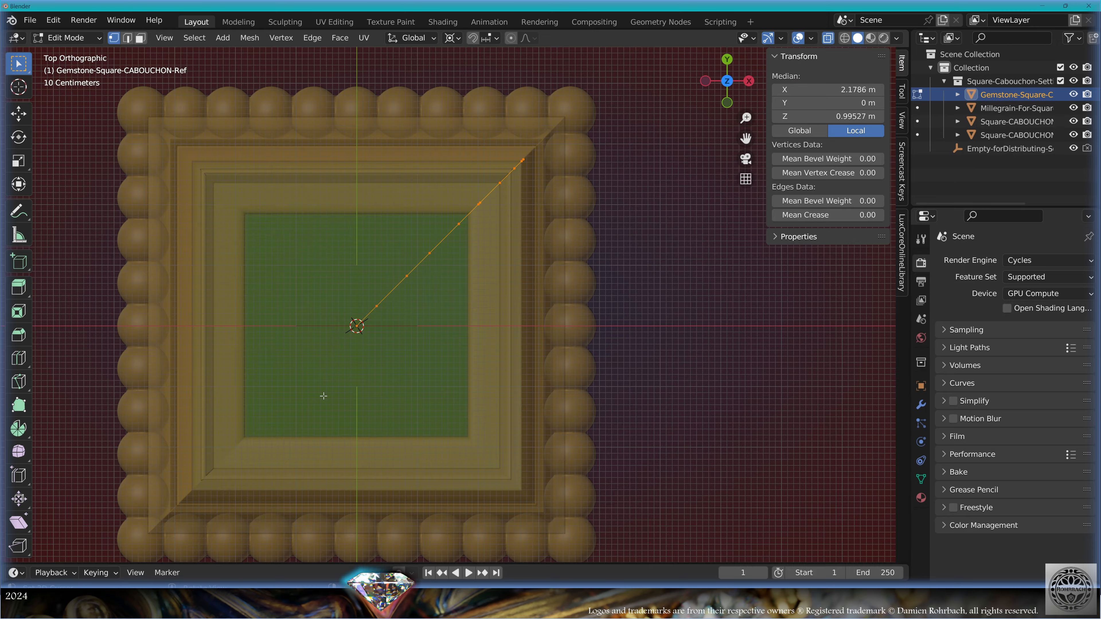
drag(910, 304, 807, 303)
click(817, 405)
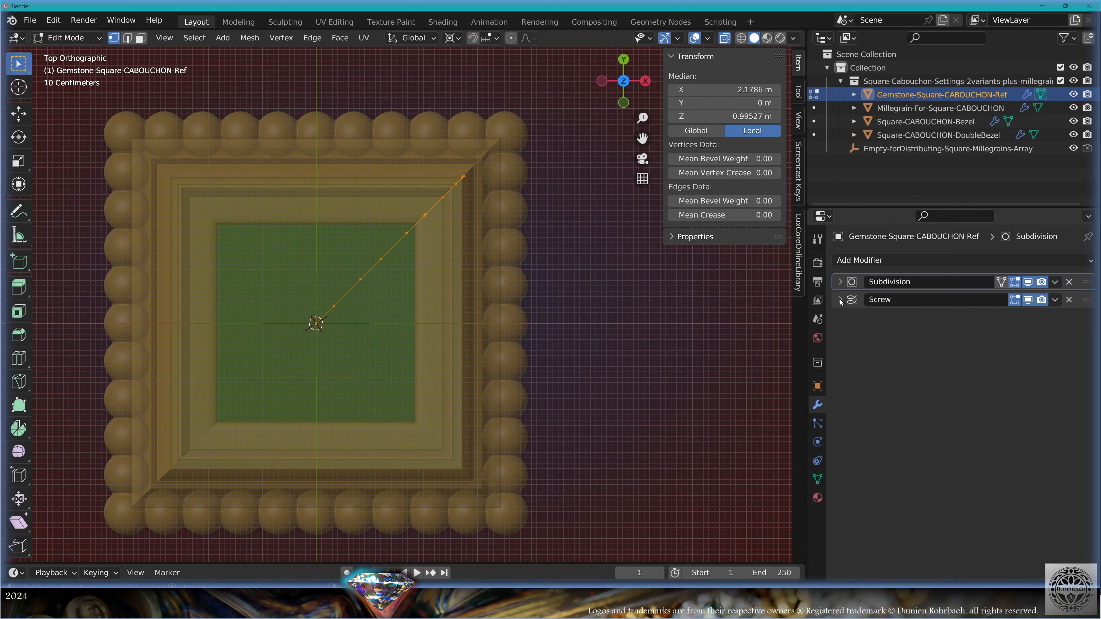
click(840, 299)
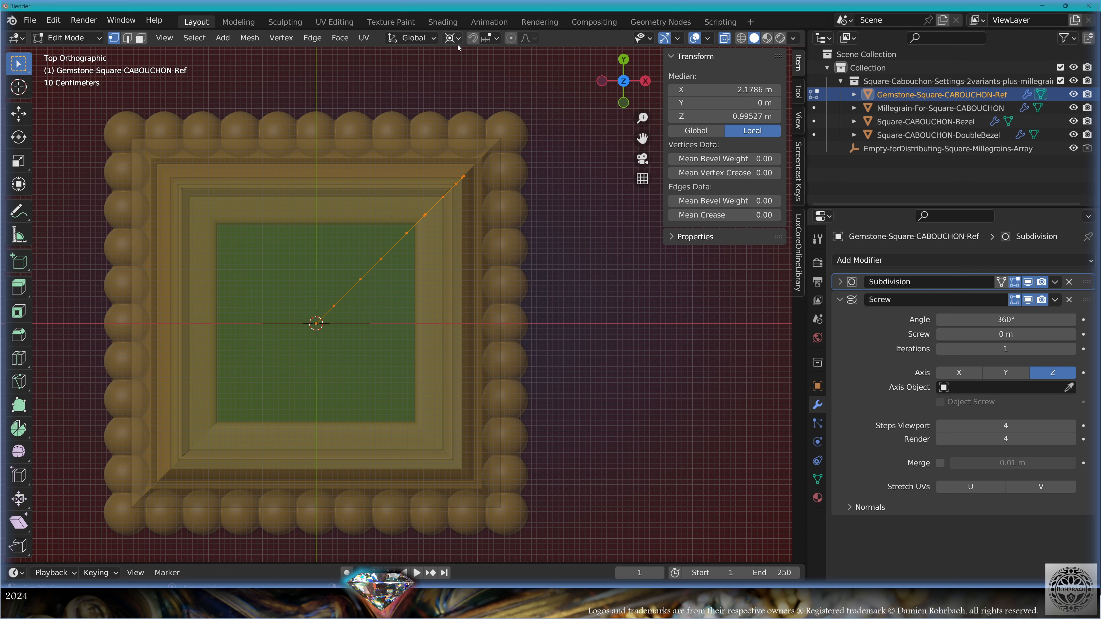
- Set the pivot point to the 3D cursor and scale the gemstone's profile by 2.240
click(451, 38)
click(475, 67)
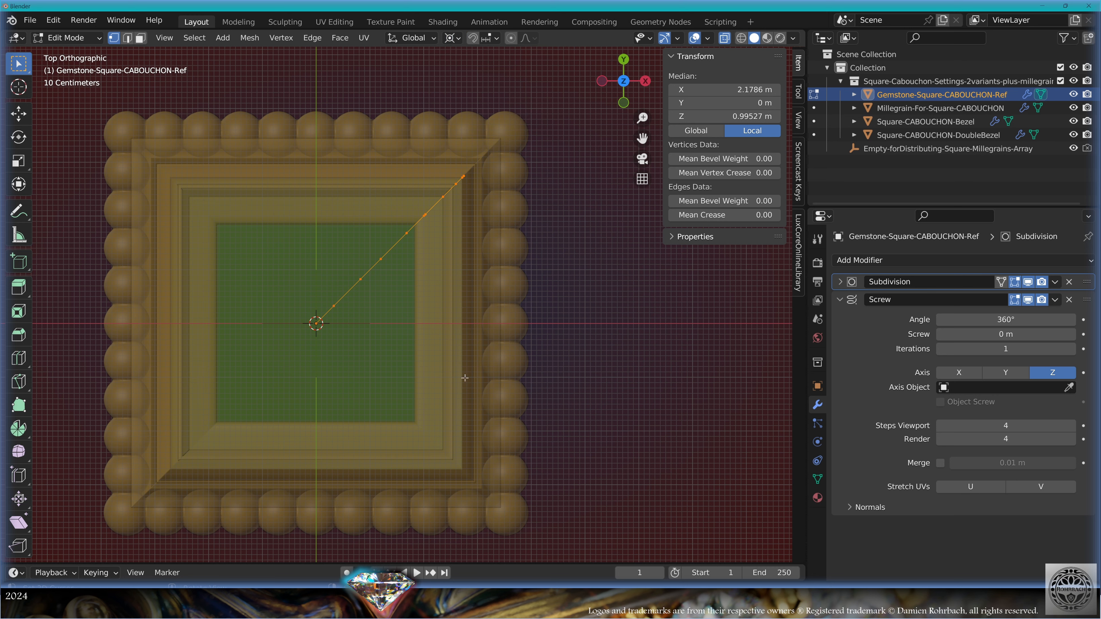
key(s)
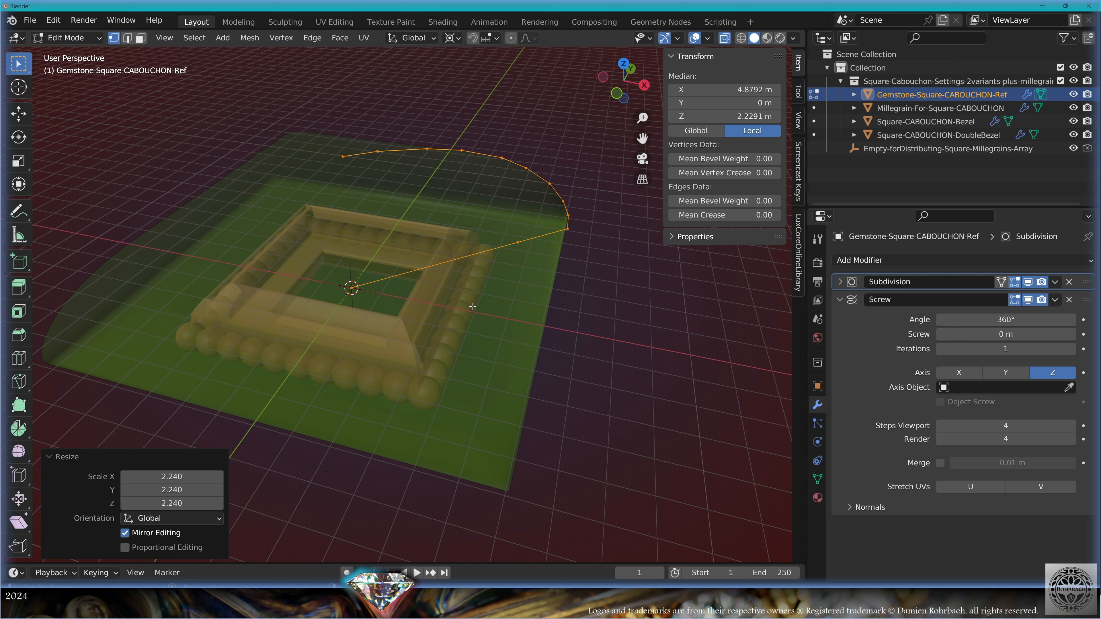
- Rotate the gemstone's profile exactly 45° about Z in top view so it lies along the X axis
key(KP_7)
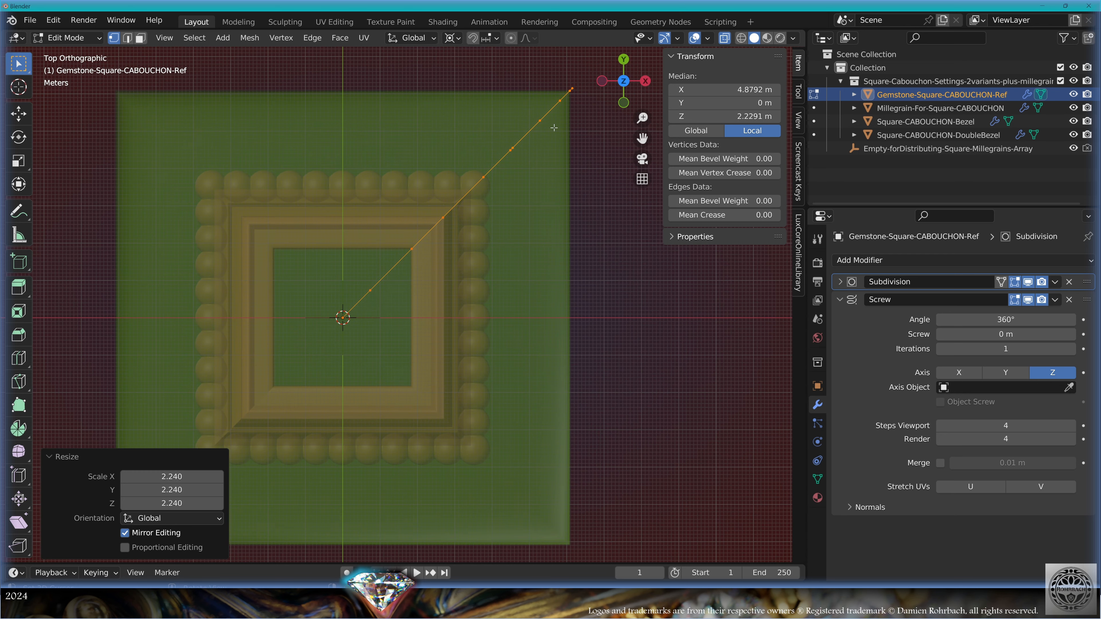
key(r)
click(590, 327)
double_click(173, 489)
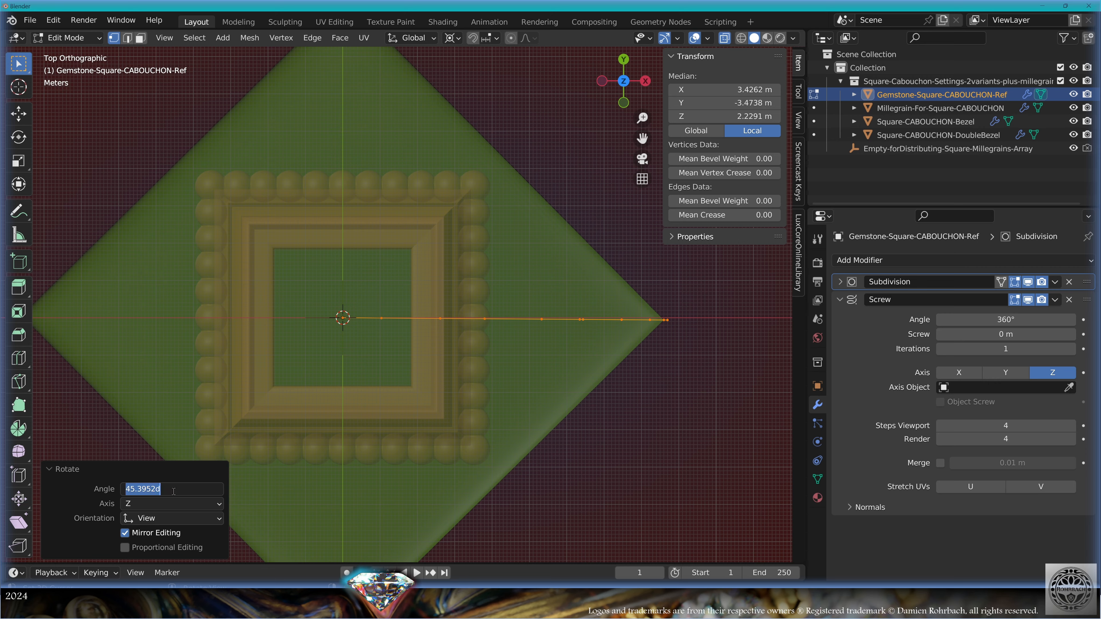
text(45)
key(Return)
- Try reshaping the gemstone's dome profile in front view by moving three of its vertices outward
middle_drag(492, 425, 469, 326)
key(KP_1)
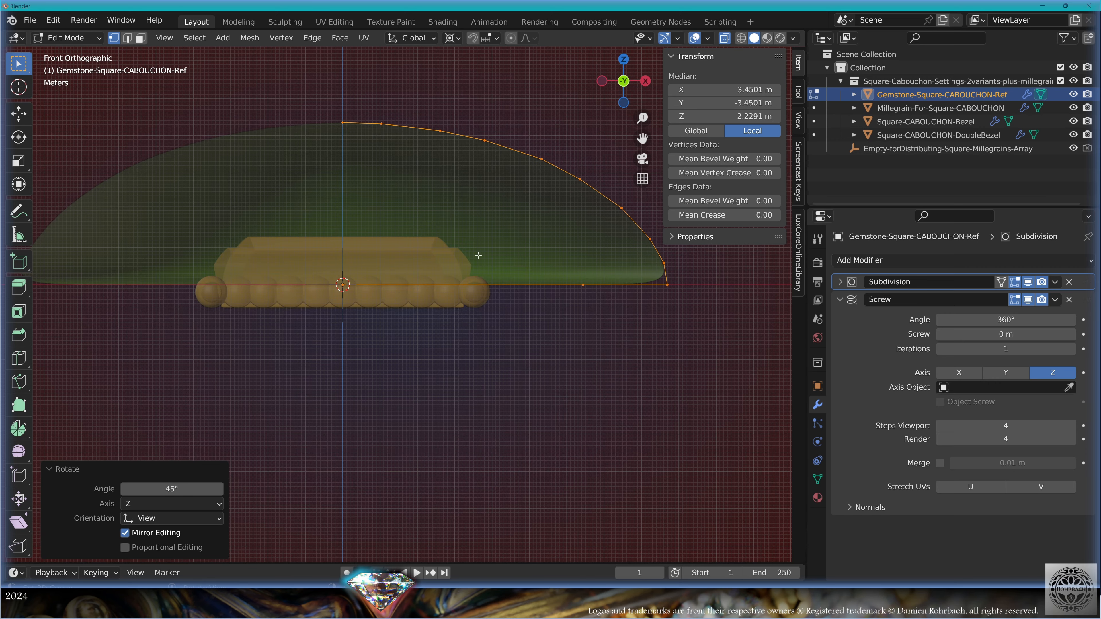
key(KP_Decimal)
click(454, 260)
key(g)
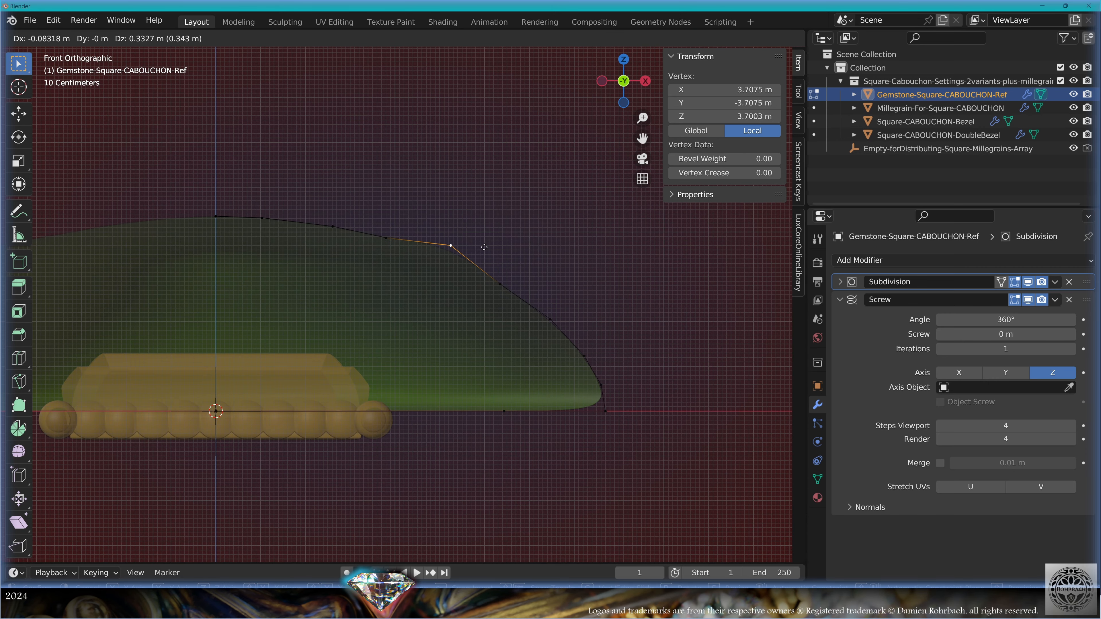
click(397, 282)
- Rotate the gemstone's entire profile by -45° about Z in top view, back onto the diagonal
key(a)
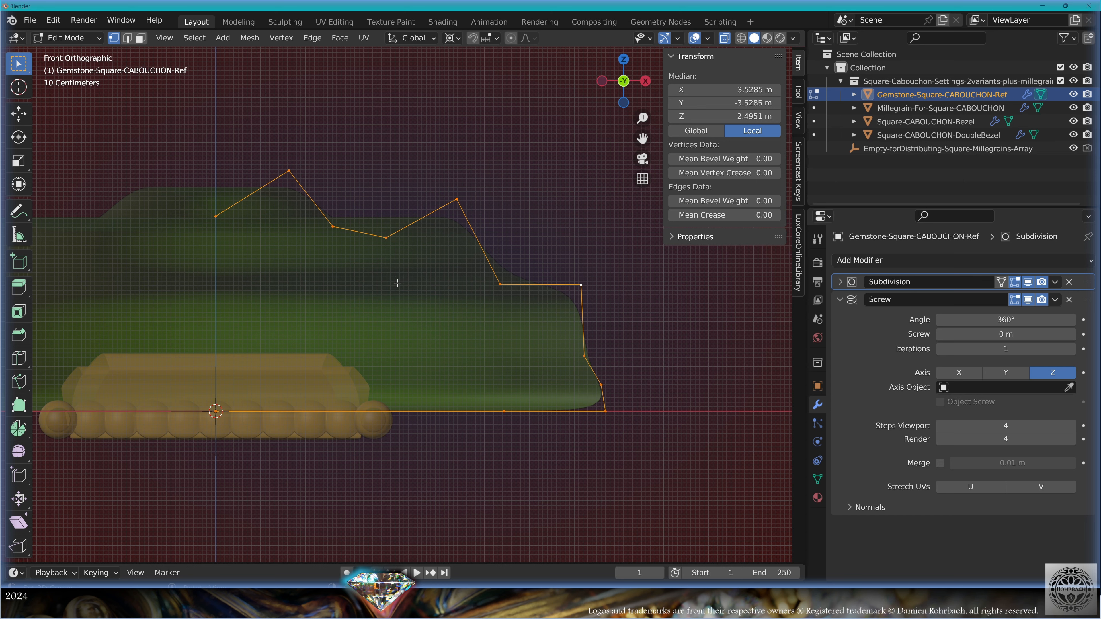
key(KP_7)
scroll(498, 367, down, 4)
key(r)
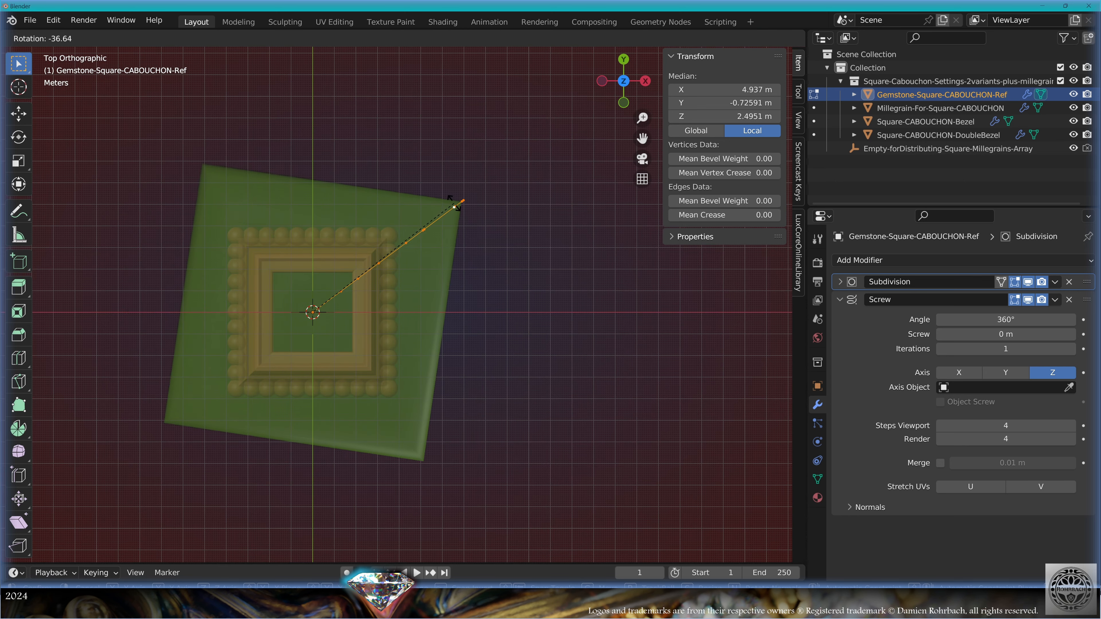
click(433, 187)
click(172, 489)
text(-45)
key(Return)
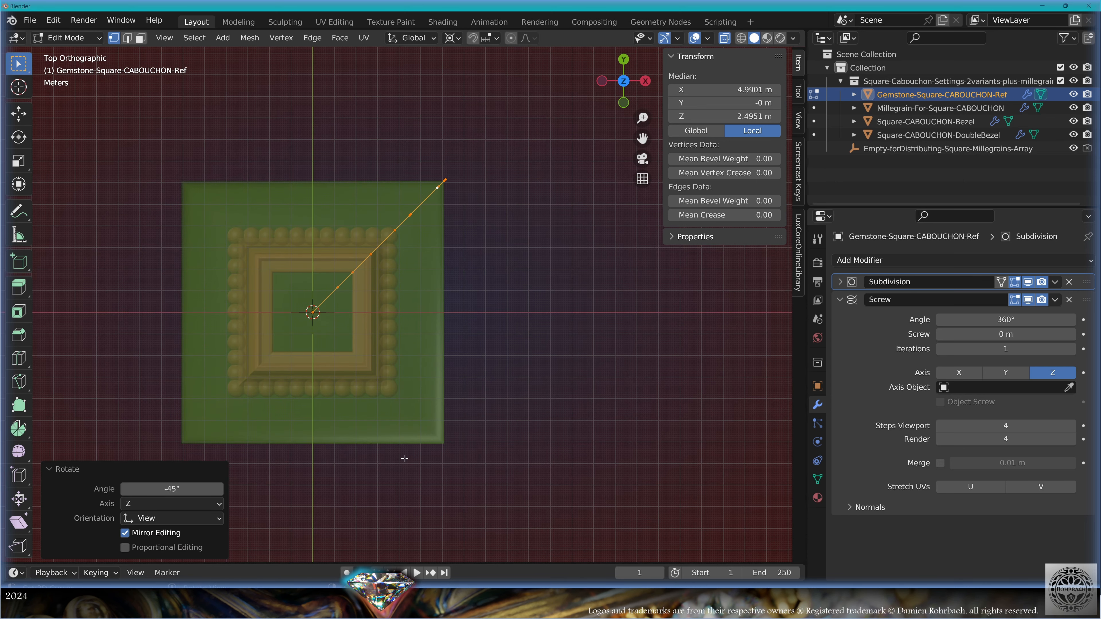
middle_drag(411, 455, 470, 398)
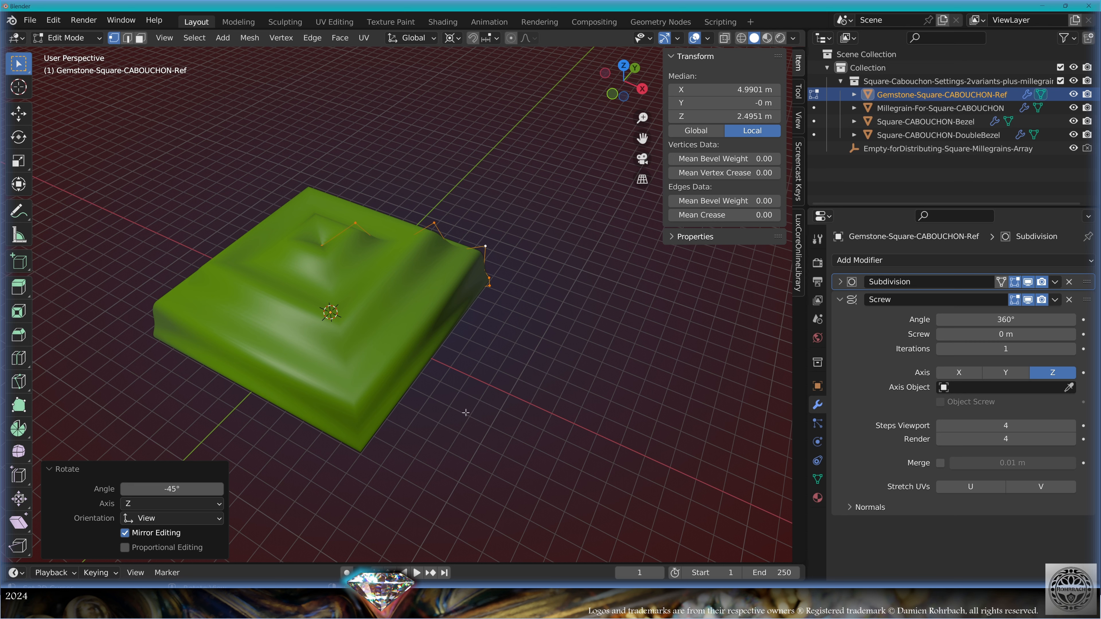
- Turn X-ray back on and undo the gemstone profile's vertex moves and both 45° rotations
key(alt+z)
key(ctrl+z)
key(ctrl+z)
key(ctrl+z)
key(ctrl+z)
key(ctrl+z)
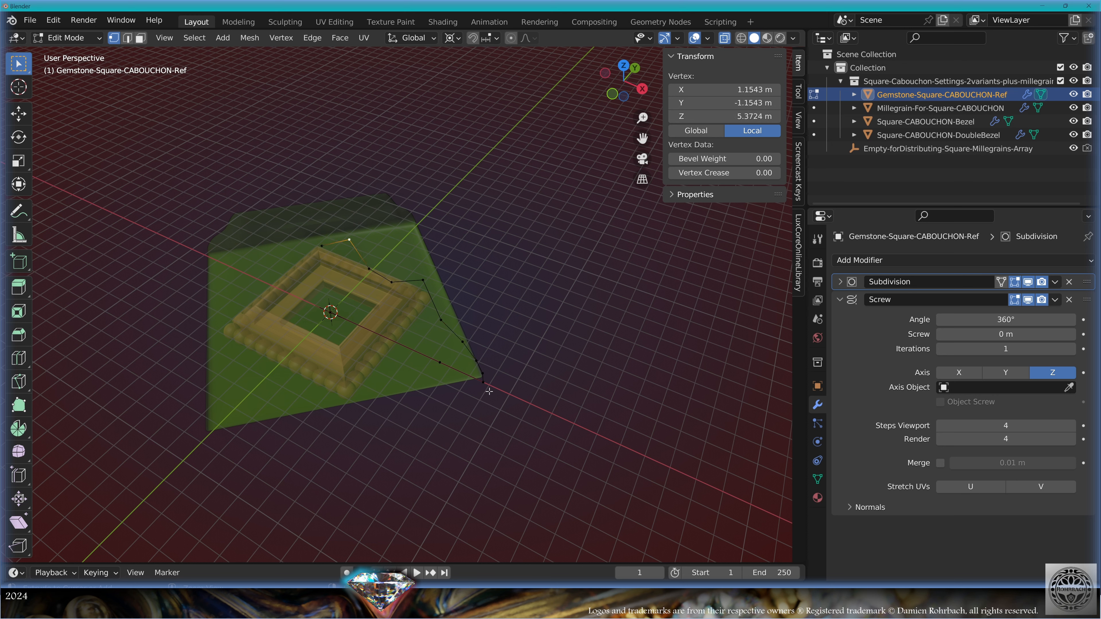
key(ctrl+z)
- Scale the gemstone's profile by 1.616 about the 3D cursor in top view and leave Edit Mode
key(KP_7)
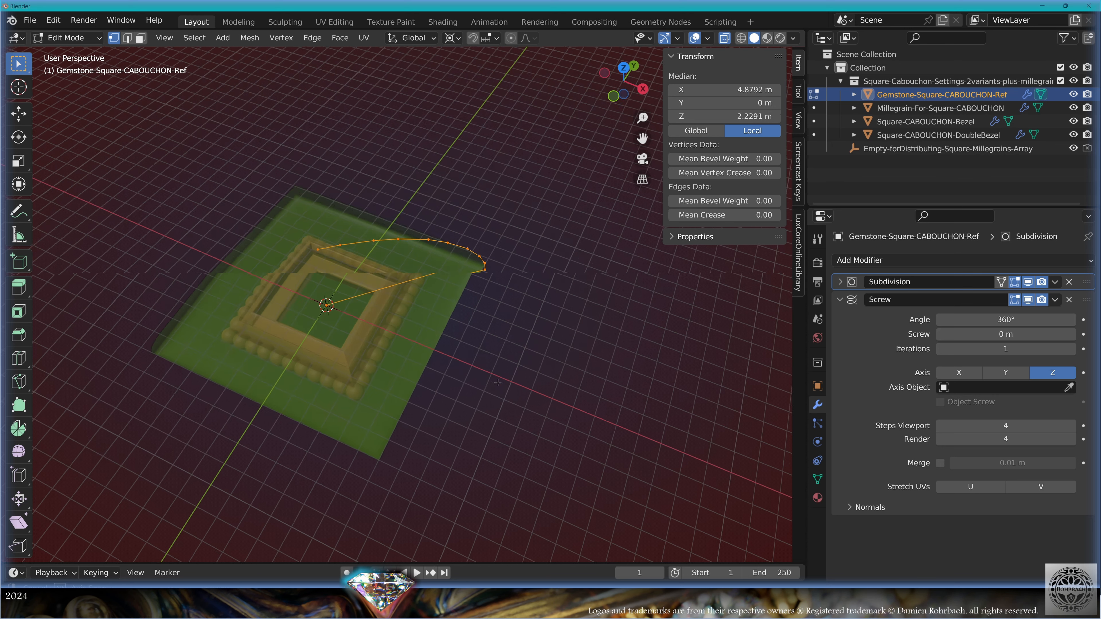
scroll(419, 352, up, 2)
scroll(419, 351, down, 2)
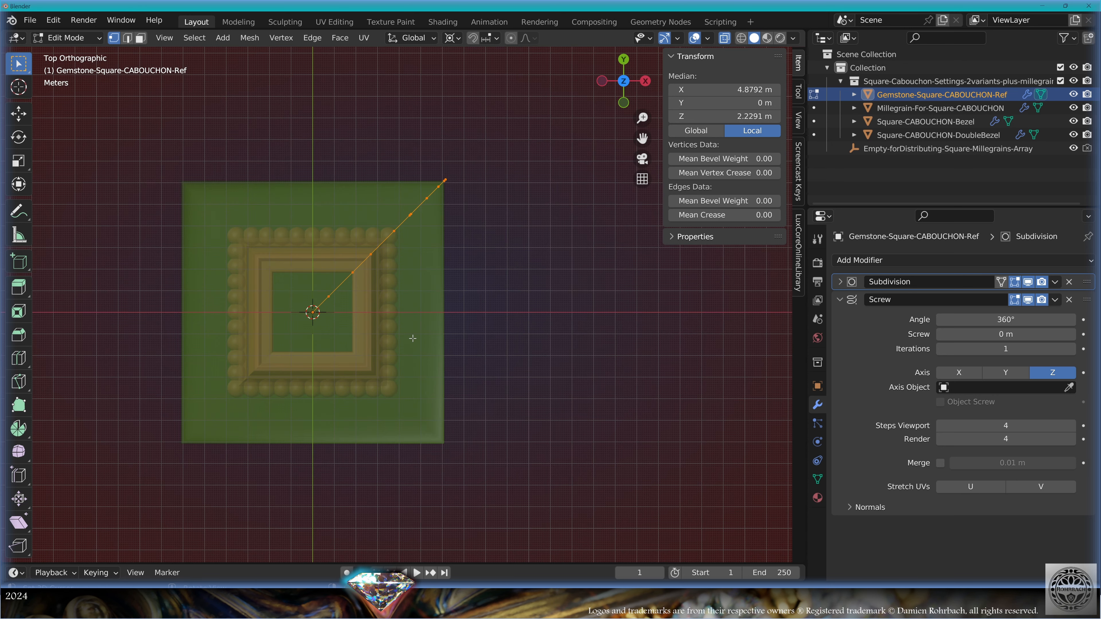
key(s)
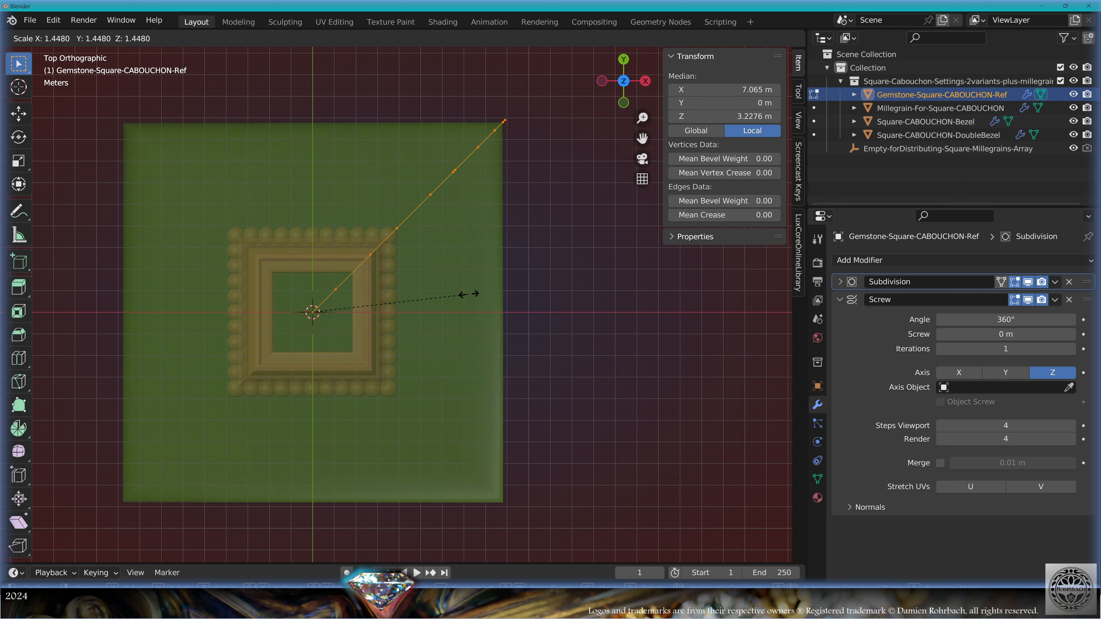
click(486, 288)
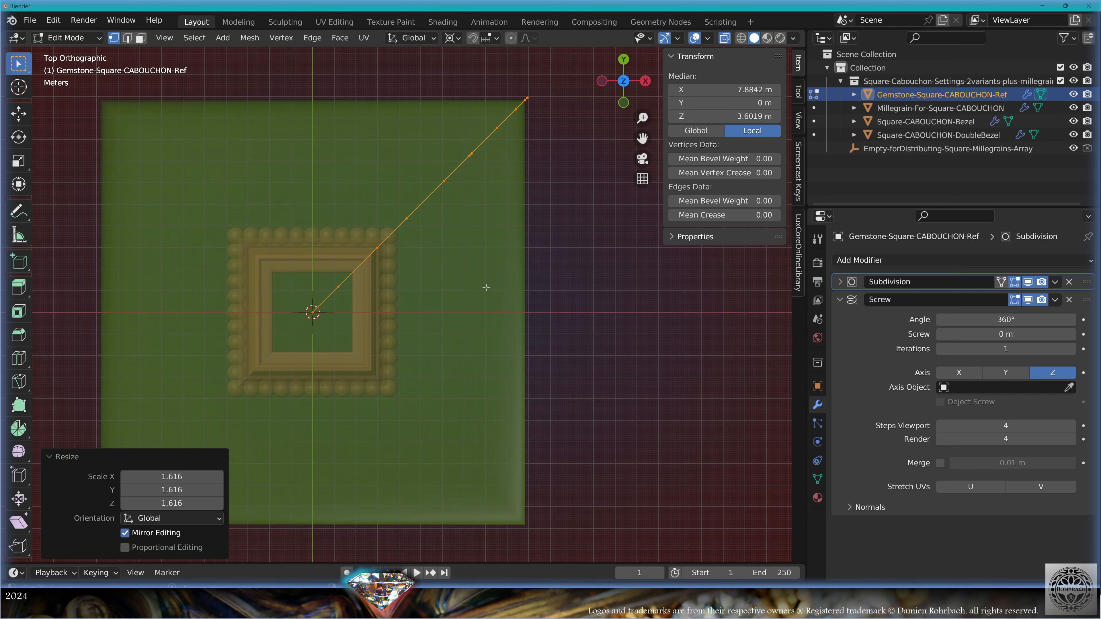
key(Tab)
- Select Square-CABOUCHON-Bezel and inspect its profile in Edit Mode, in perspective and from the top
middle_drag(412, 428, 369, 318)
click(372, 327)
scroll(442, 348, up, 2)
key(Tab)
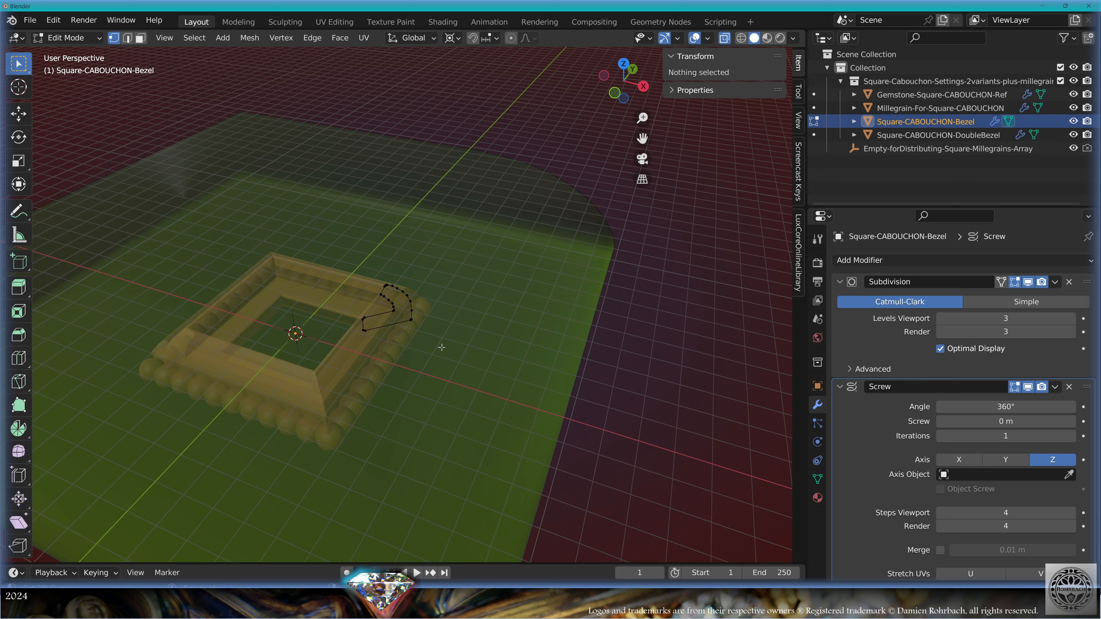
key(KP_7)
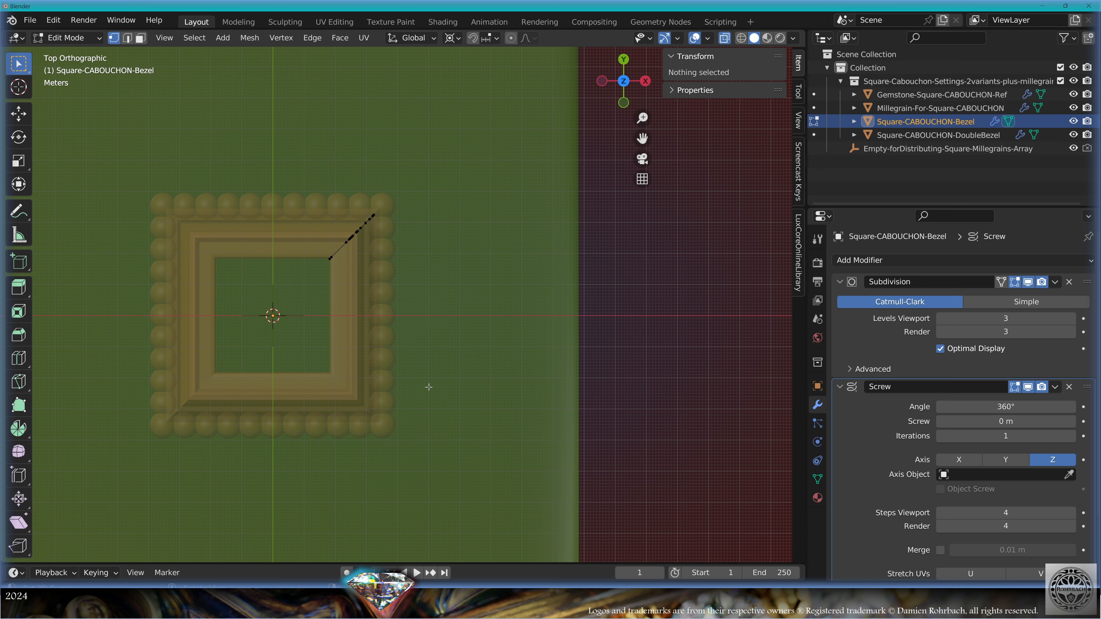
middle_drag(441, 415, 449, 254)
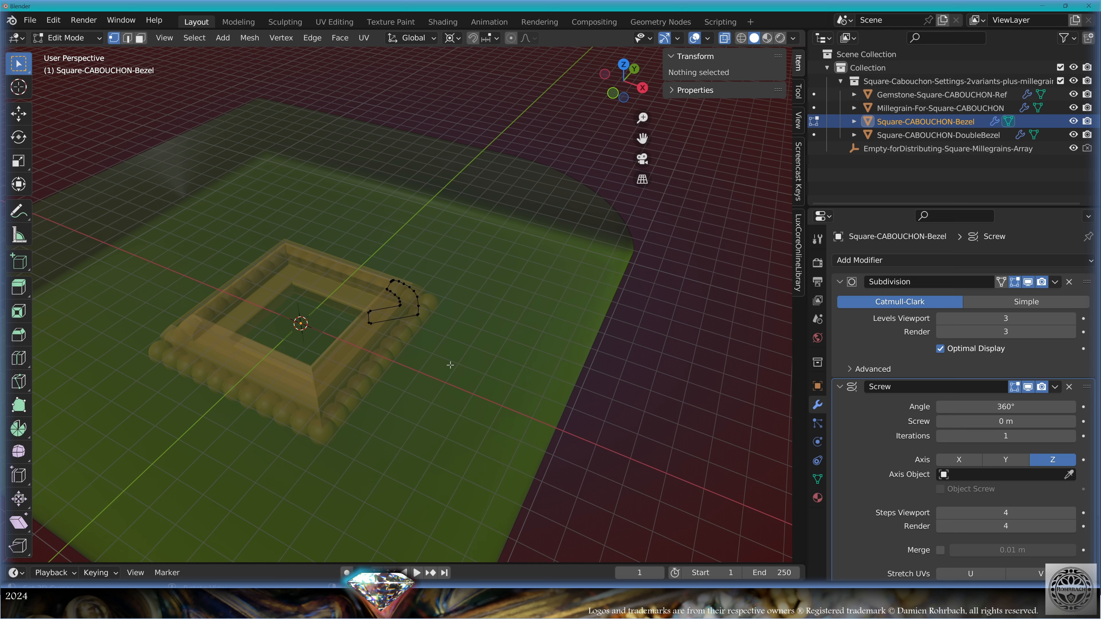
key(KP_7)
- Snap the 3D cursor to the square bezel and set the pivot point to 3D Cursor for editing its mesh
key(Tab)
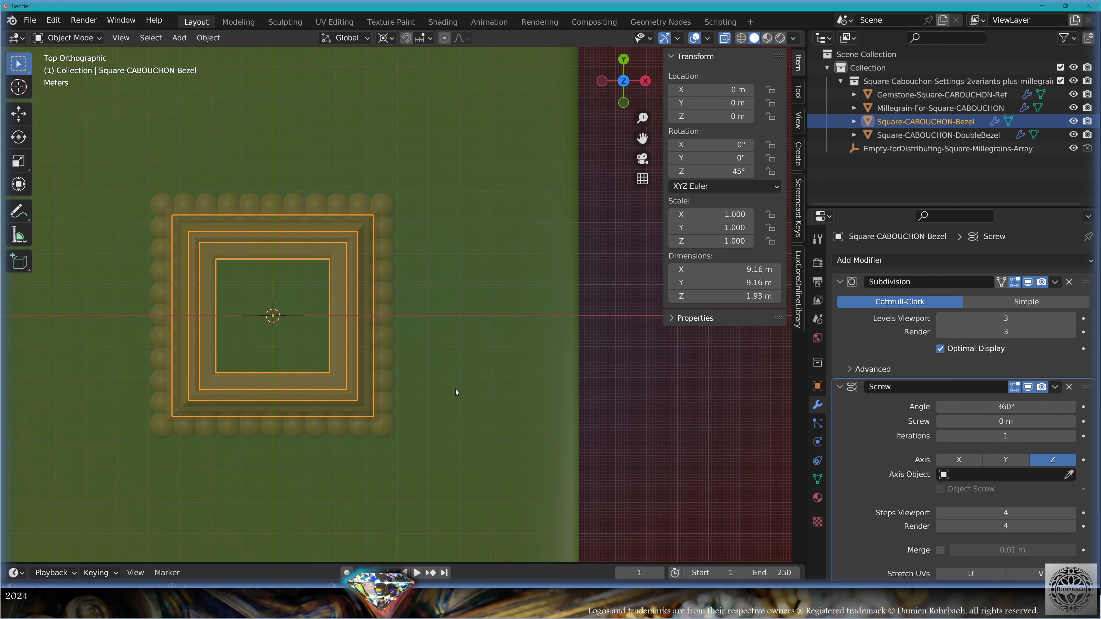
key(shift+s)
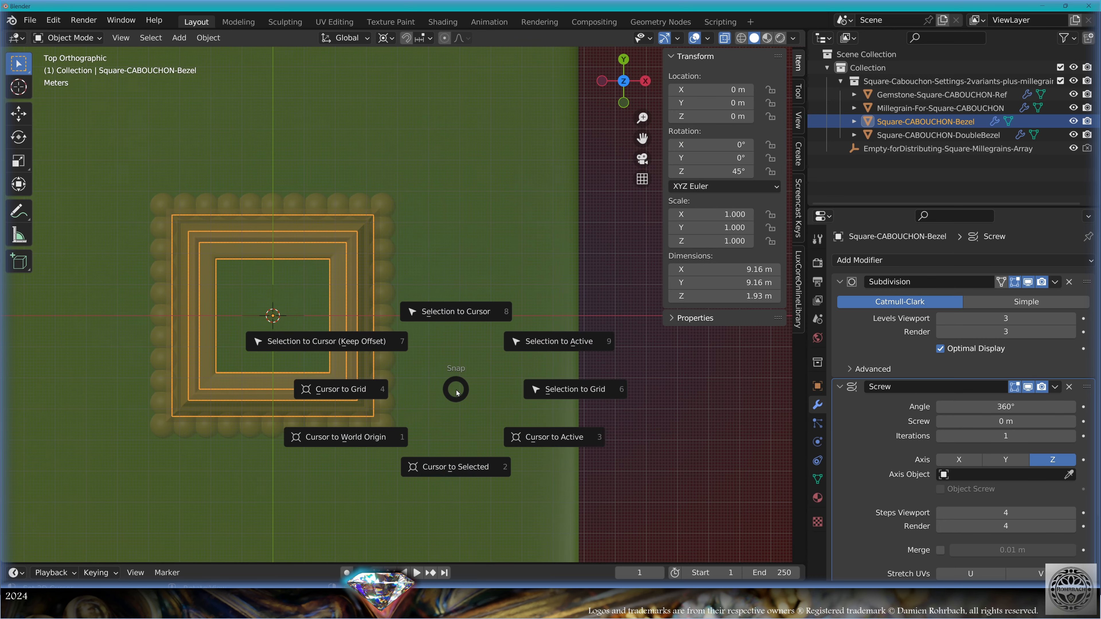
click(476, 468)
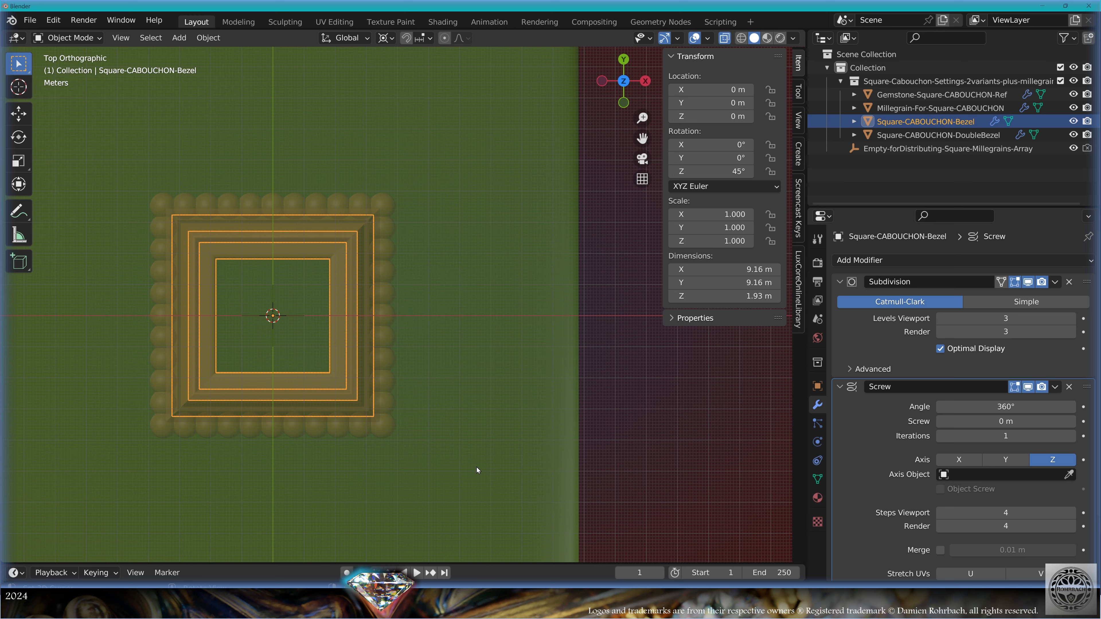
key(Tab)
click(452, 38)
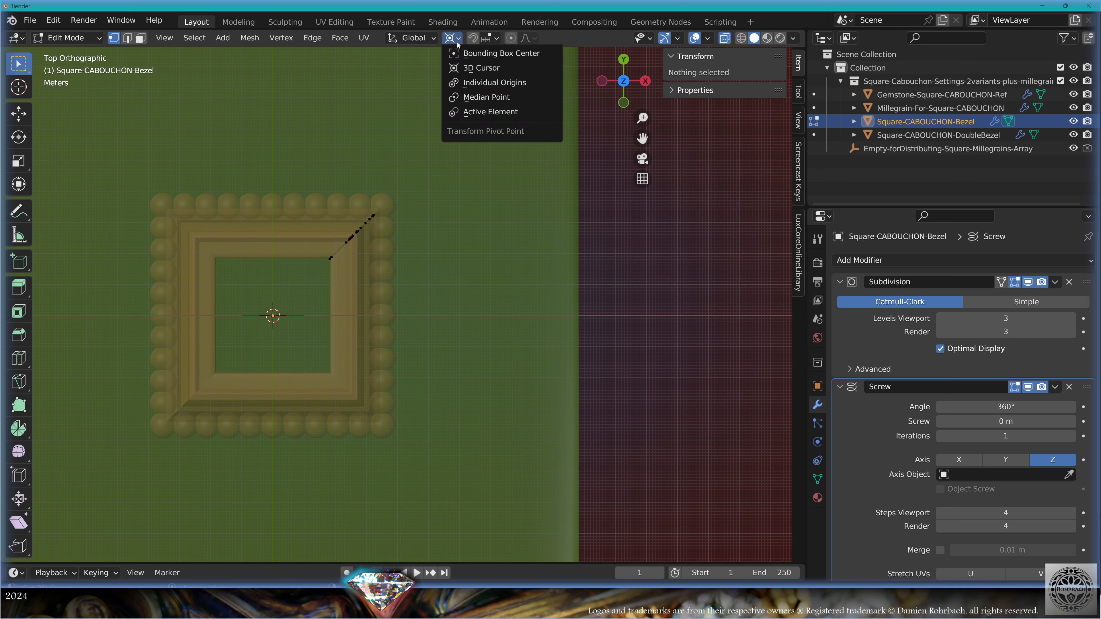
click(483, 69)
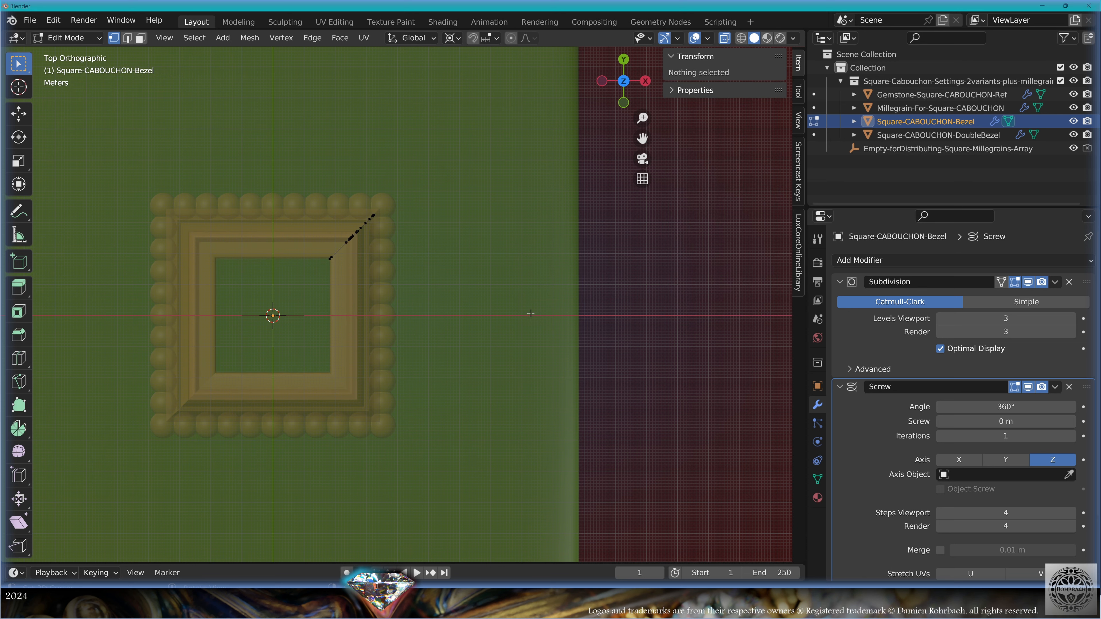
- Rotate the bezel's entire profile exactly 45° about Z so it lies along the X axis
key(a)
key(r)
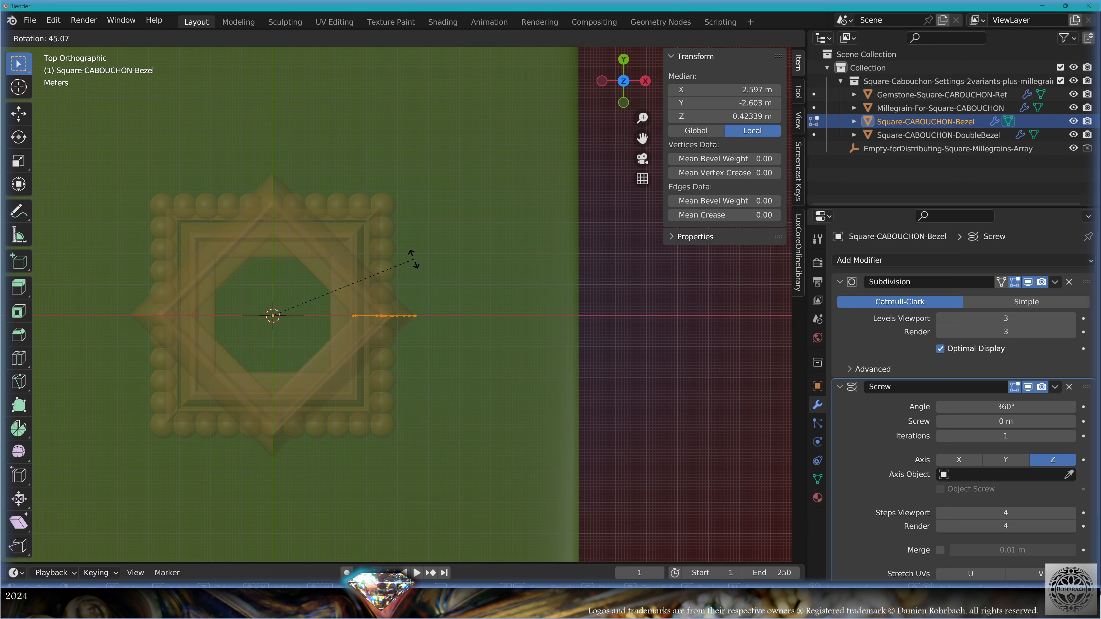
click(411, 253)
click(180, 488)
text(45)
key(Return)
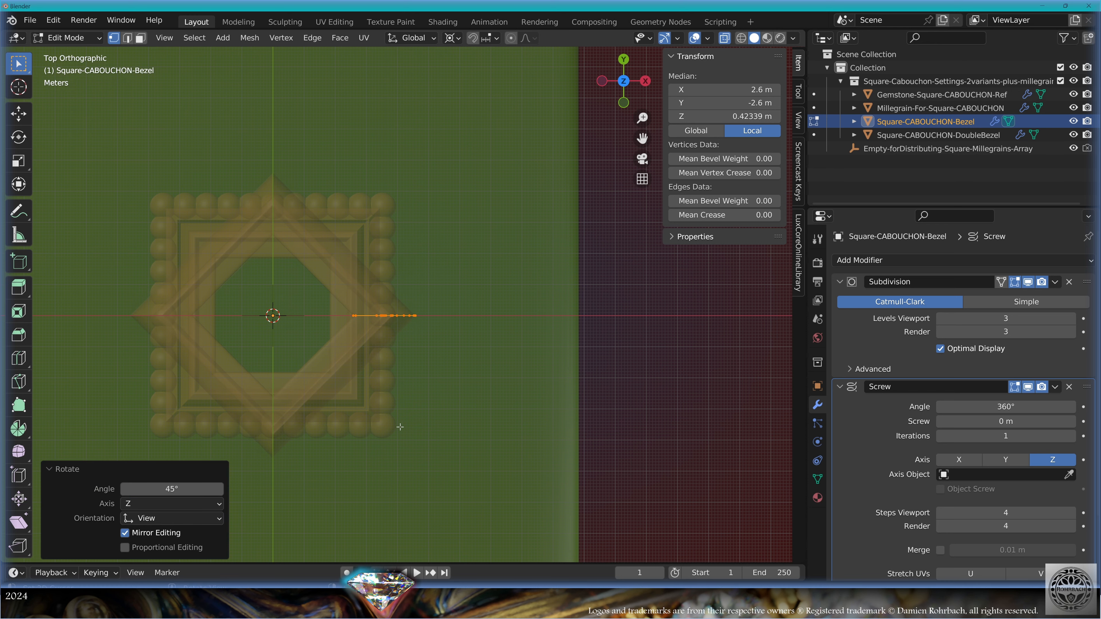
- Move the bezel's profile along X in front view out to the enlarged gemstone's edge
key(KP_1)
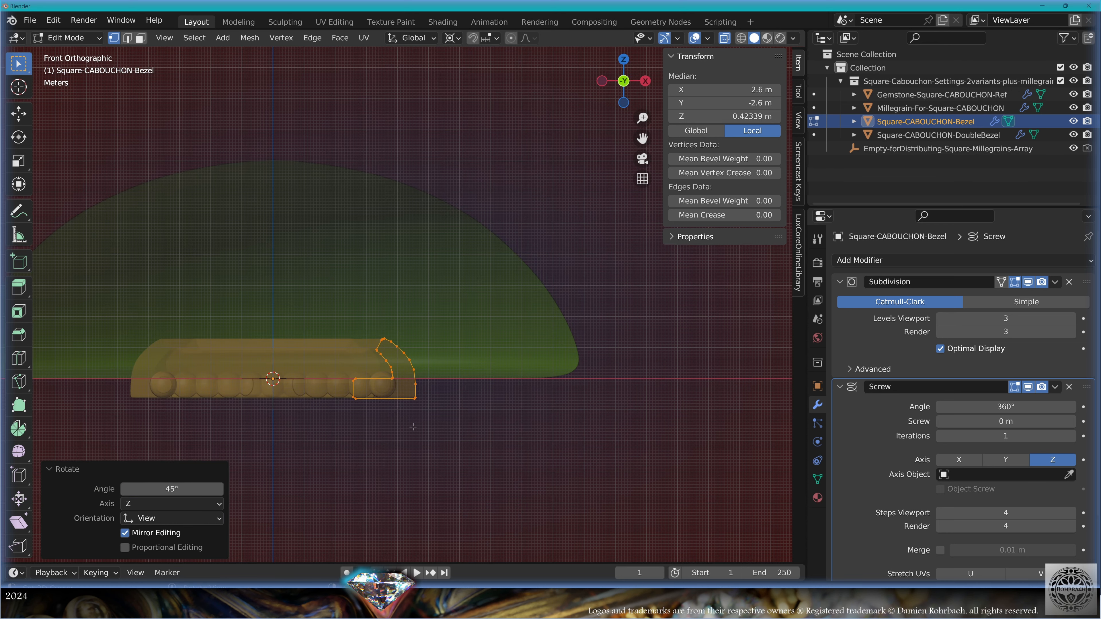
key(g)
key(x)
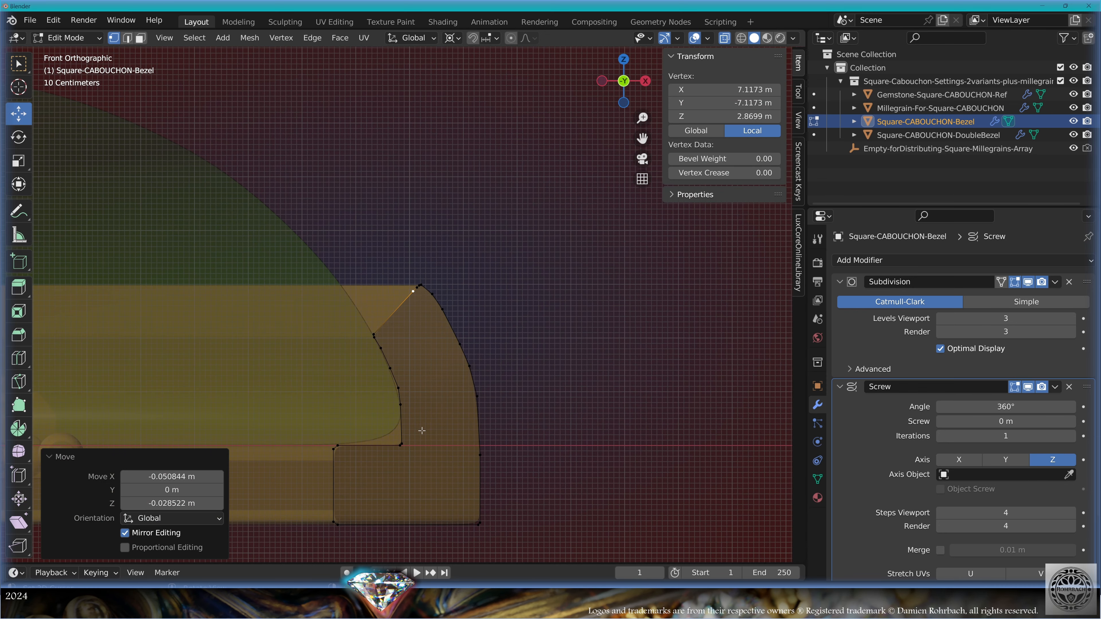
- Reshape the bezel profile's outer wall by moving its vertices into a smoother, thicker curve
scroll(454, 373, up, 2)
right_click(484, 364)
key(g)
click(523, 353)
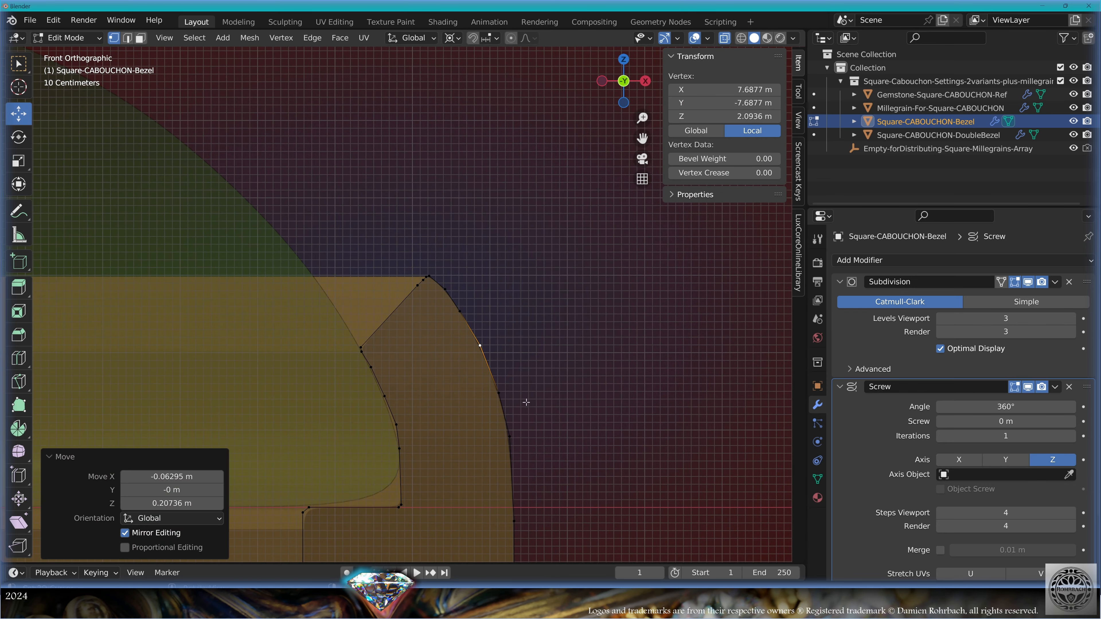
- Rotate the bezel's entire profile by -45° about Z in top view, back onto the diagonal
shift+middle_drag(526, 402, 504, 278)
scroll(509, 290, down, 4)
middle_drag(443, 259, 433, 302)
key(a)
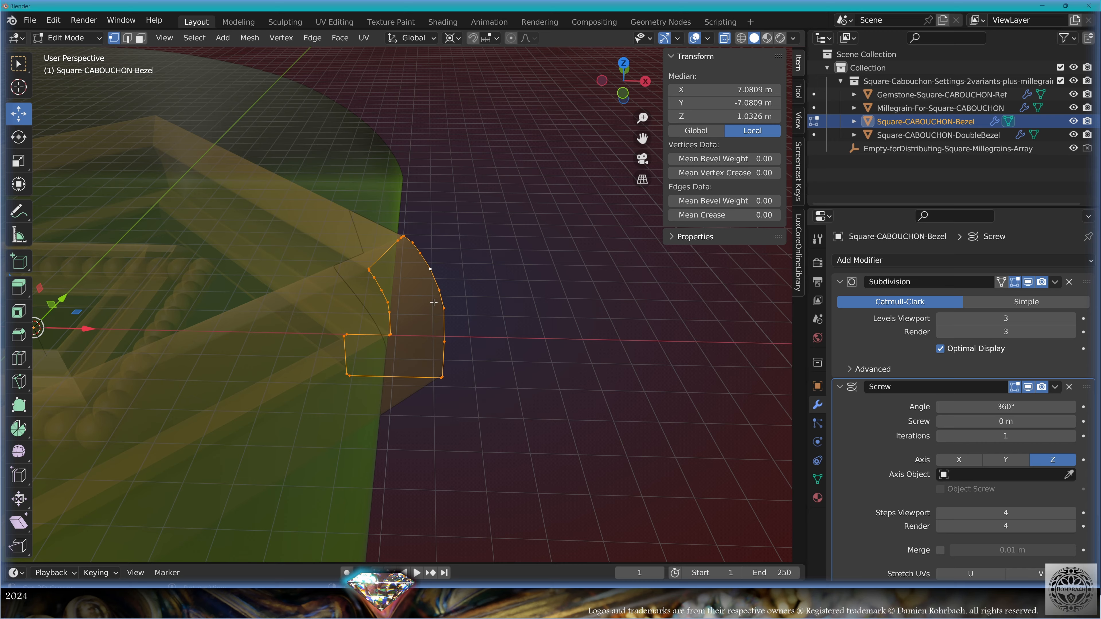
key(KP_7)
scroll(451, 312, down, 5)
text(-45)
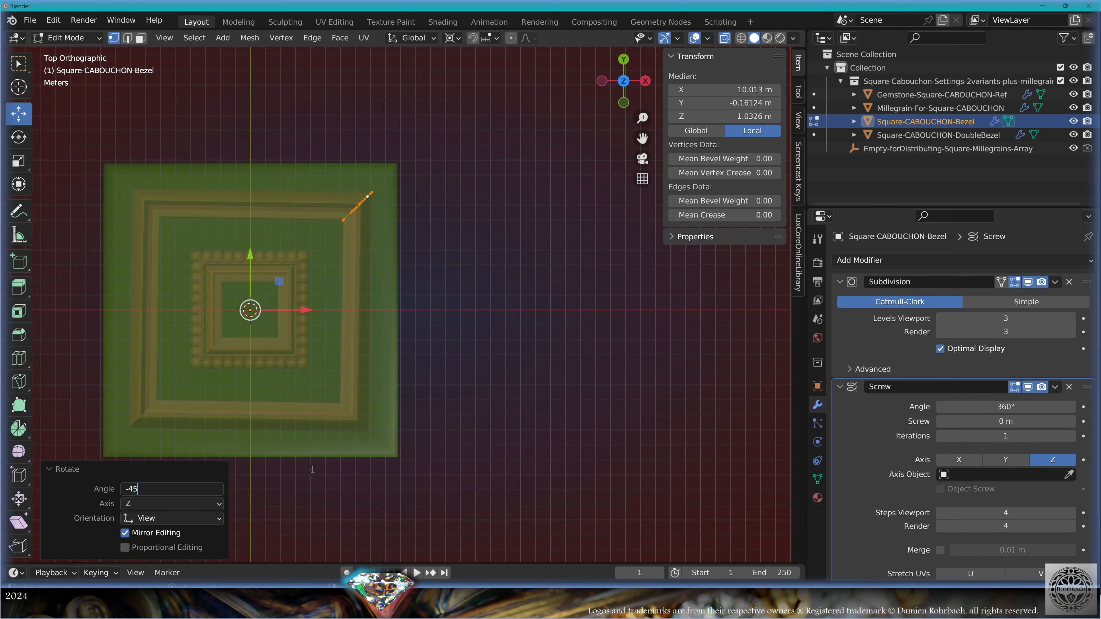
key(Return)
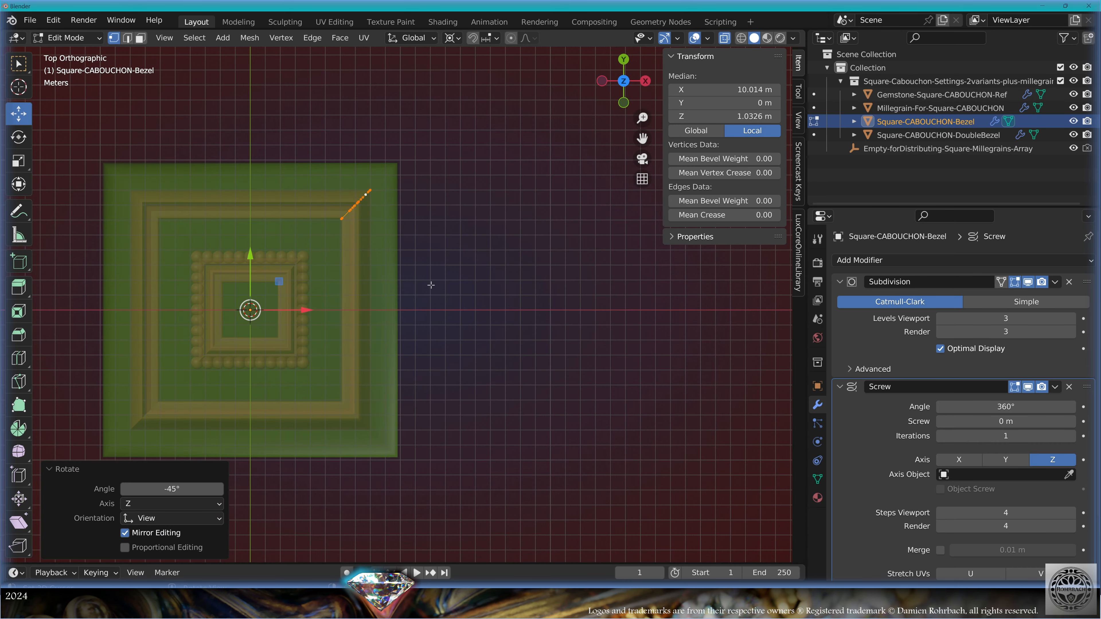
- Move the bezel's profile diagonally outward by 2.85 m in both X and Y
key(g)
click(444, 240)
drag(195, 477, 195, 490)
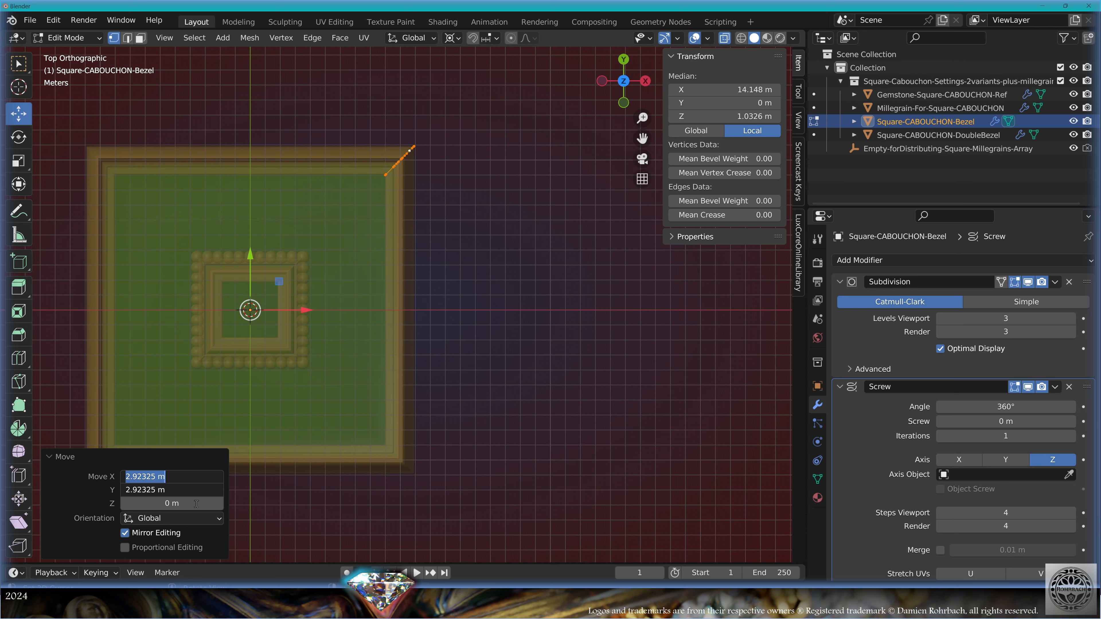
text(2.85)
key(Return)
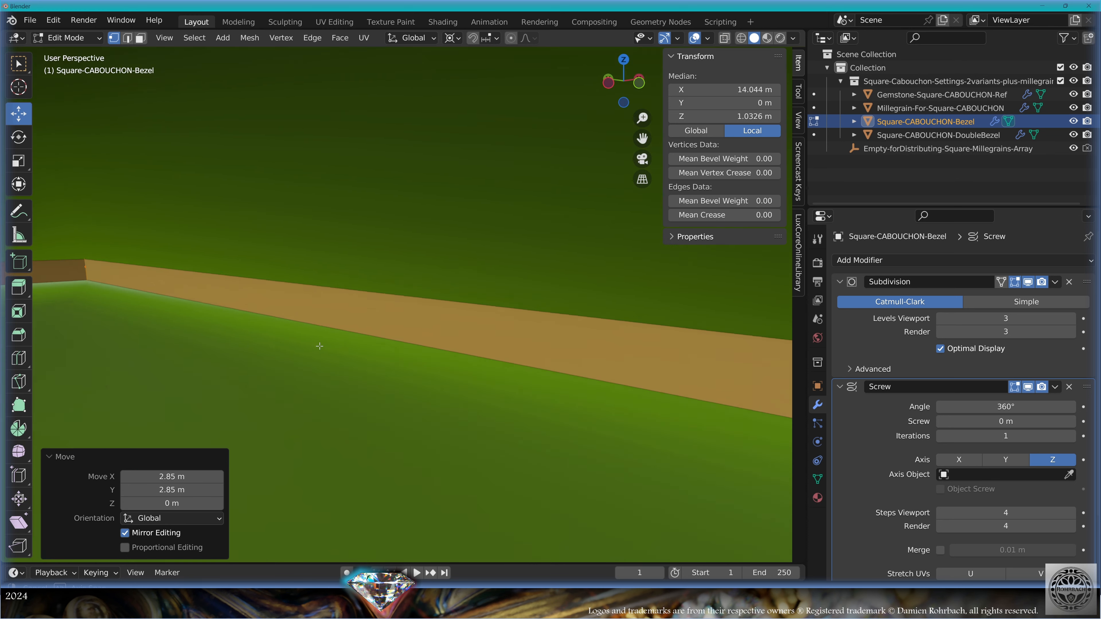
- Check the bezel's inner edge against the gemstone, set the profile's X and Y move to 2.9 m, and leave Edit Mode
middle_drag(320, 346, 245, 320)
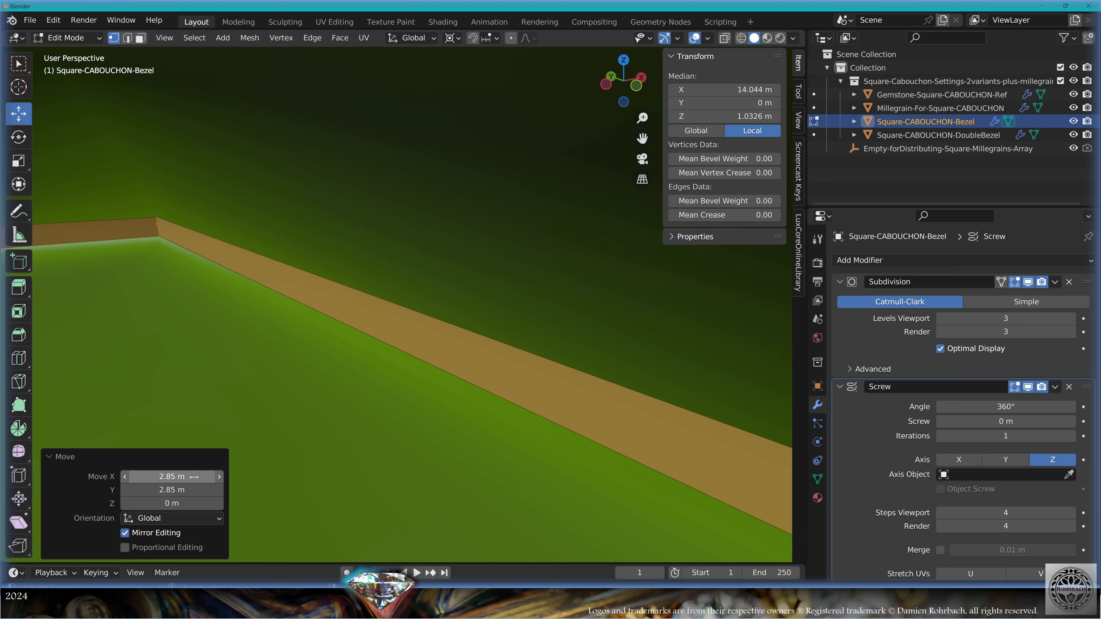
drag(154, 476, 156, 490)
text(2.9)
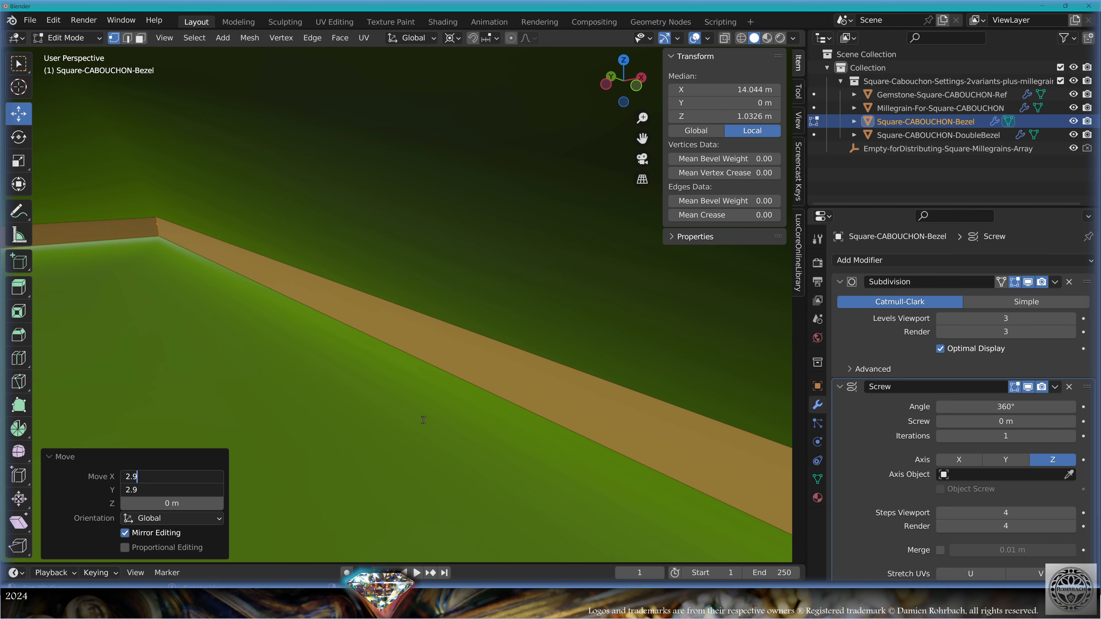
key(Return)
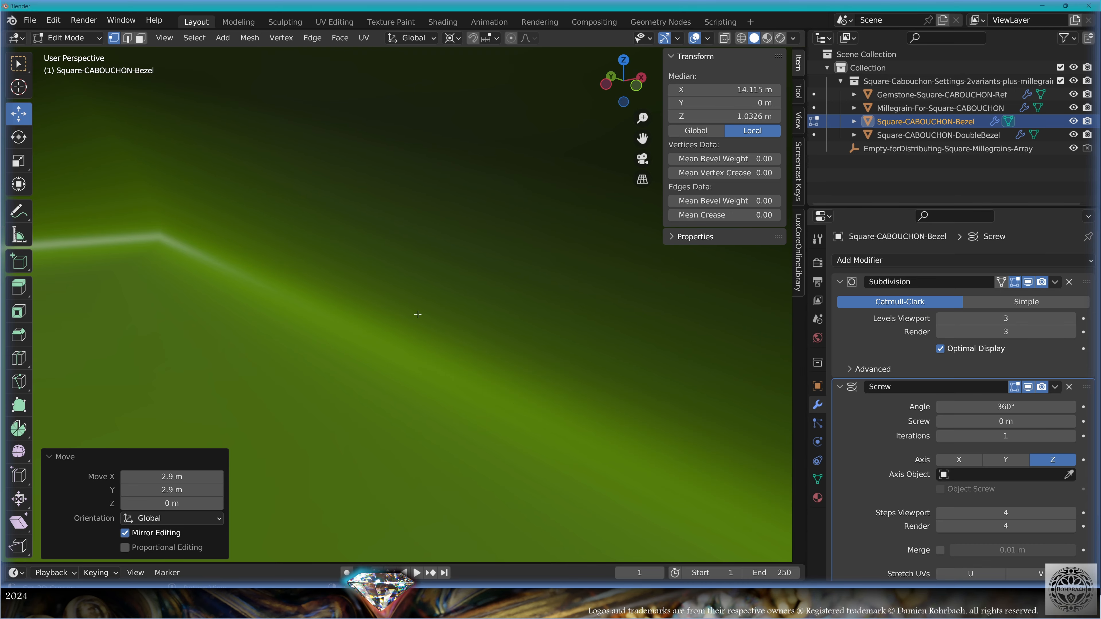
key(KP_7)
key(Tab)
- Edit Millegrain-For-Square-CABOUCHON and move its bead about 7.79 m along X, beyond the bezel's outer edge
scroll(403, 264, down, 6)
middle_drag(423, 275, 460, 296)
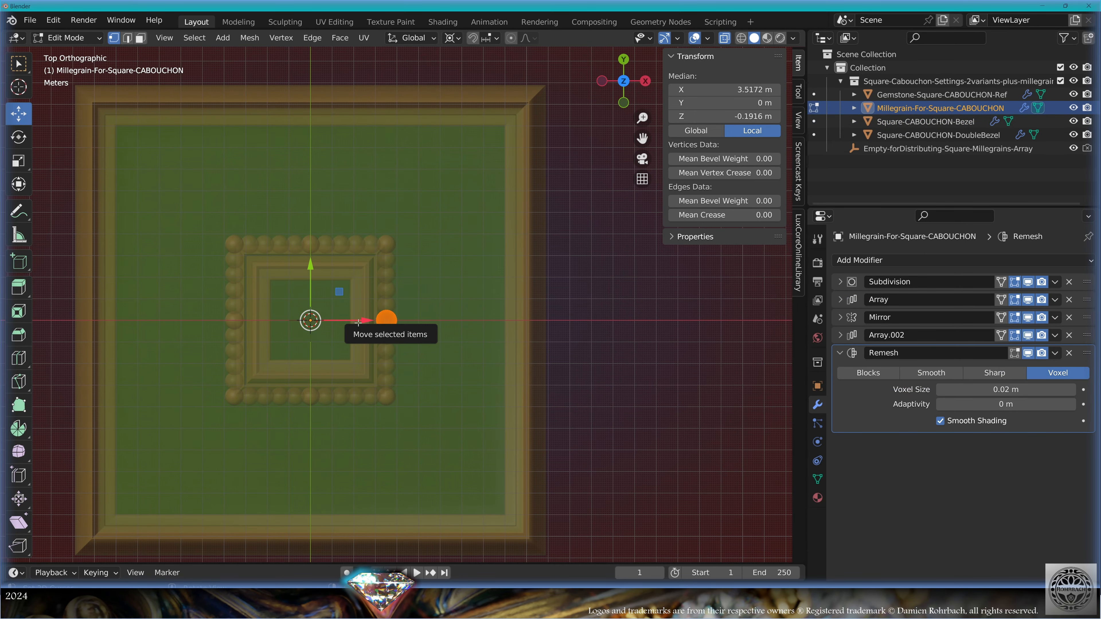
drag(358, 322, 592, 335)
key(alt+z)
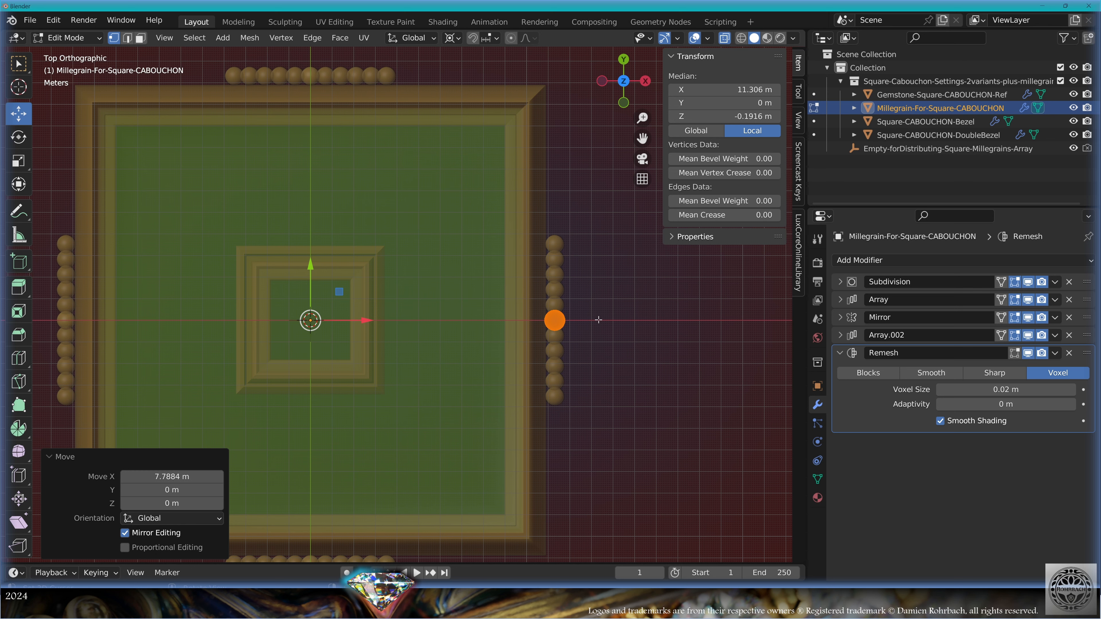
- Set the pivot point to Median Point and scale the square millegrain's bead by about 2.15 in place
key(s)
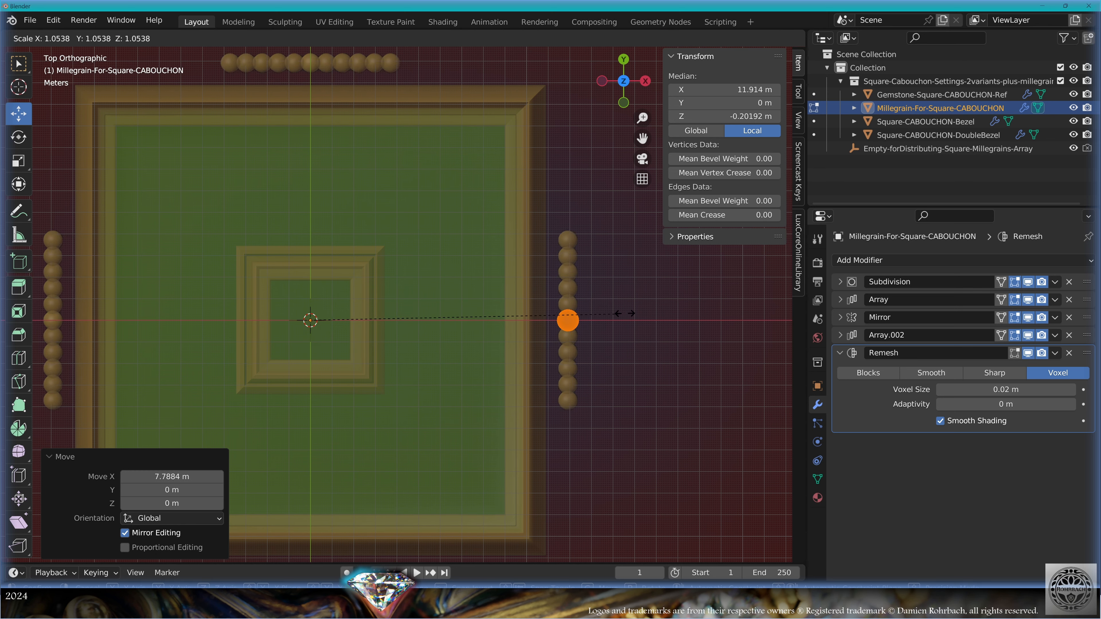
key(Escape)
click(452, 38)
click(486, 97)
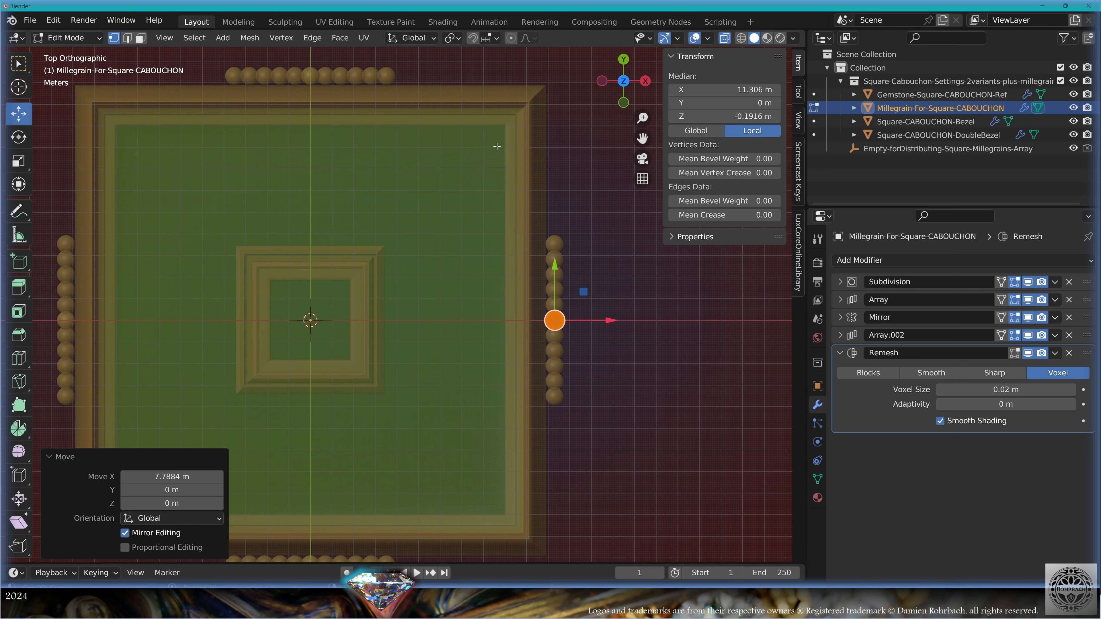
key(s)
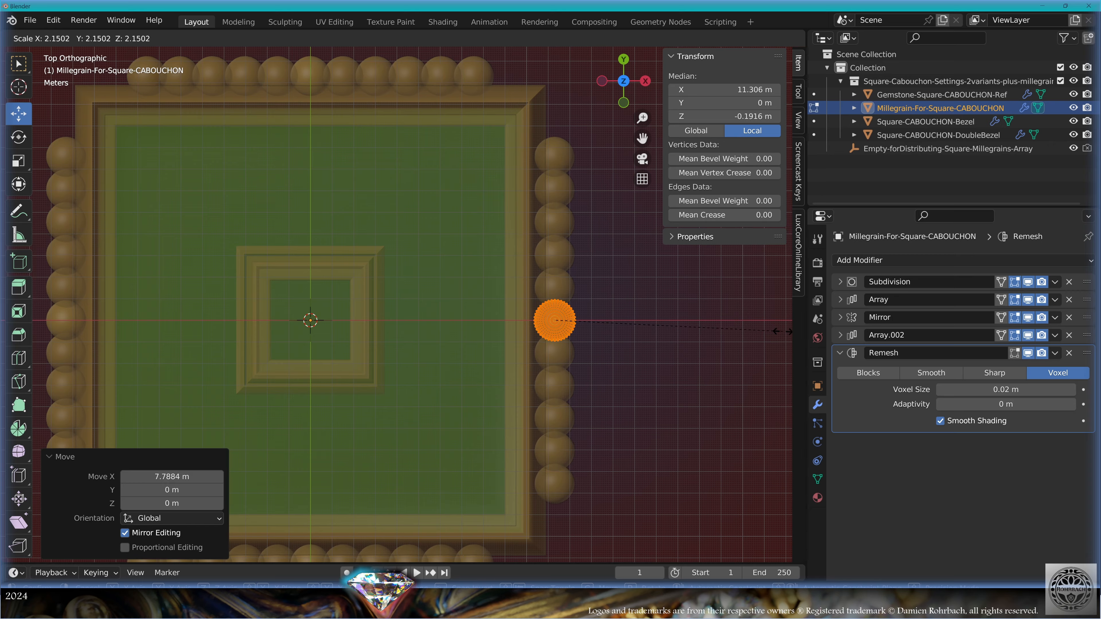
click(781, 327)
- In front view, move the bead about 0.19 m along X and -0.49 m along Z, and enlarge it slightly
middle_drag(781, 327, 312, 312)
key(KP_1)
scroll(481, 283, up, 6)
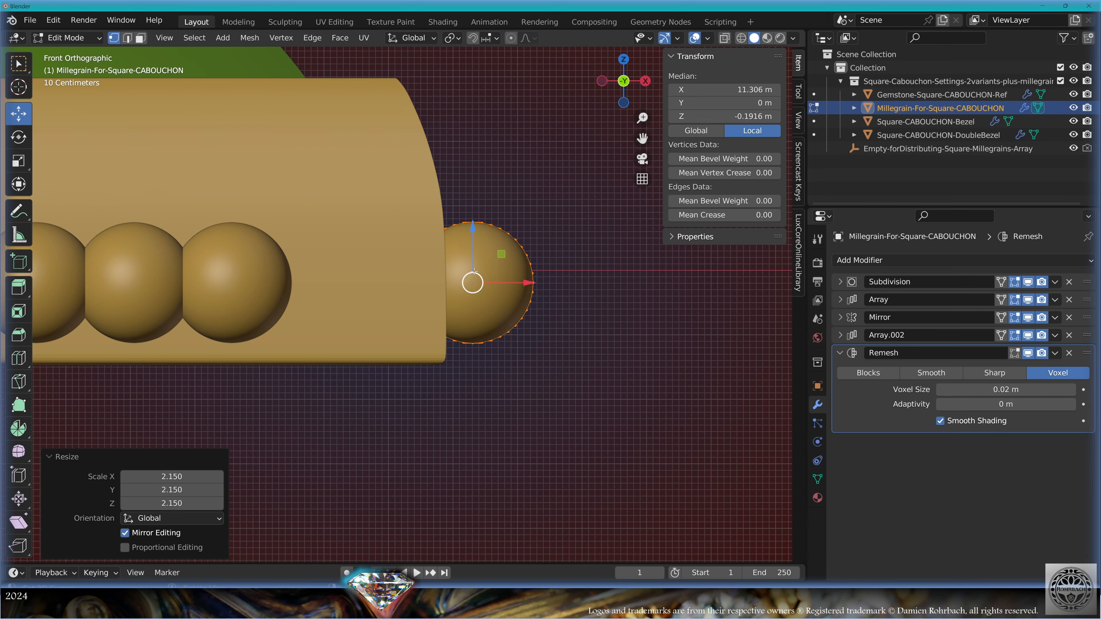
key(g)
click(505, 313)
key(s)
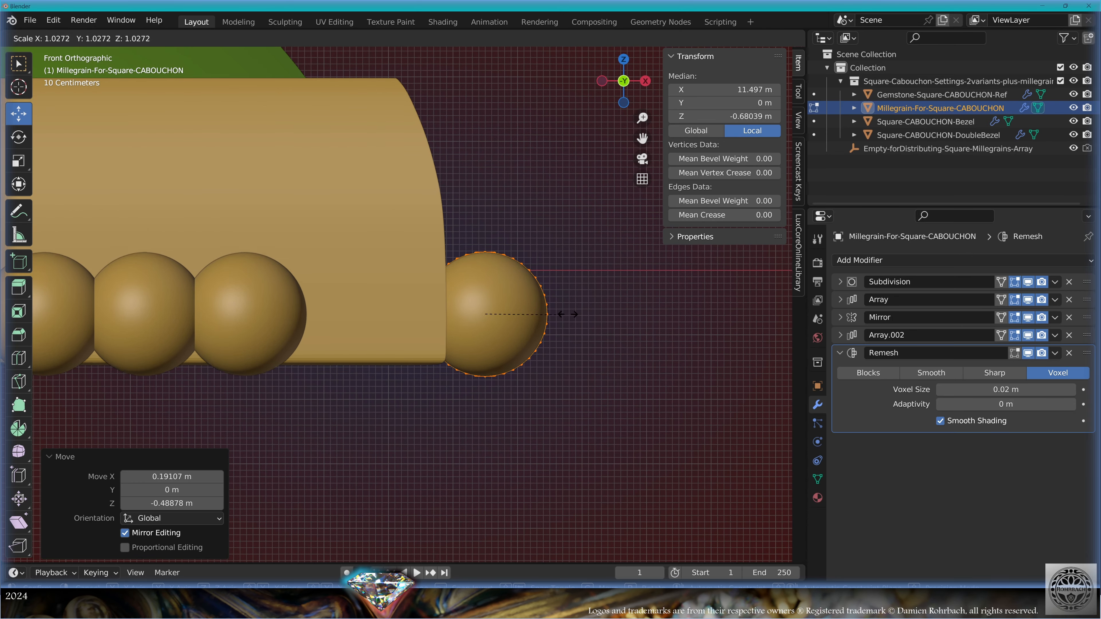
click(588, 314)
- Scale the bead by a further factor of about 1.12 and check the bead rows along the bezel's corner
middle_drag(641, 322, 568, 364)
scroll(568, 364, down, 2)
shift+middle_drag(646, 392, 511, 369)
scroll(535, 311, up, 1)
key(s)
click(542, 313)
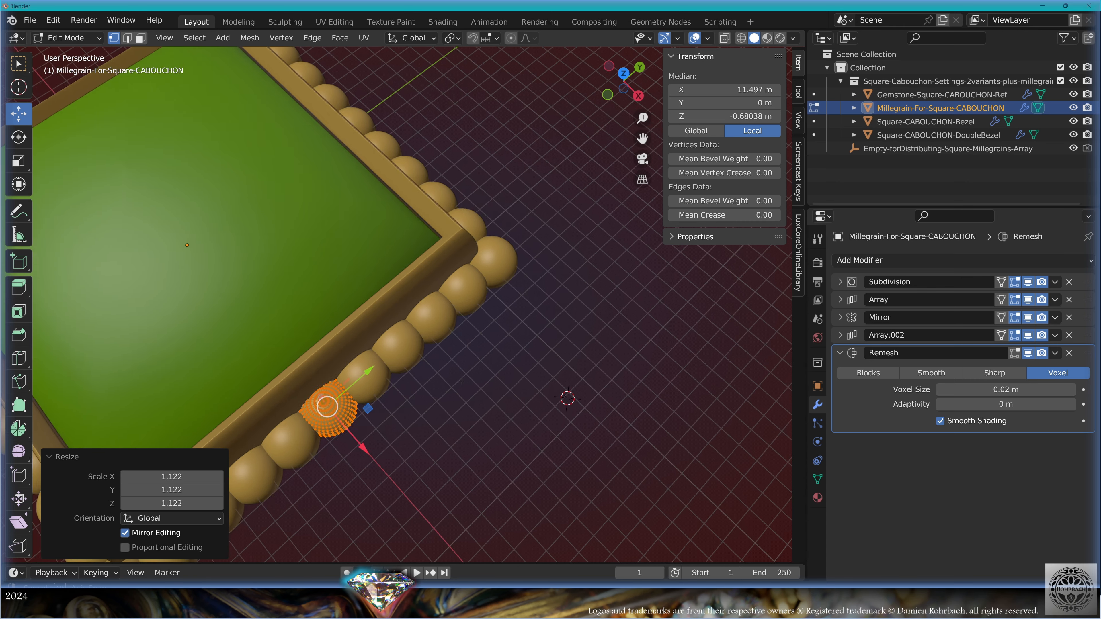
middle_drag(460, 381, 448, 378)
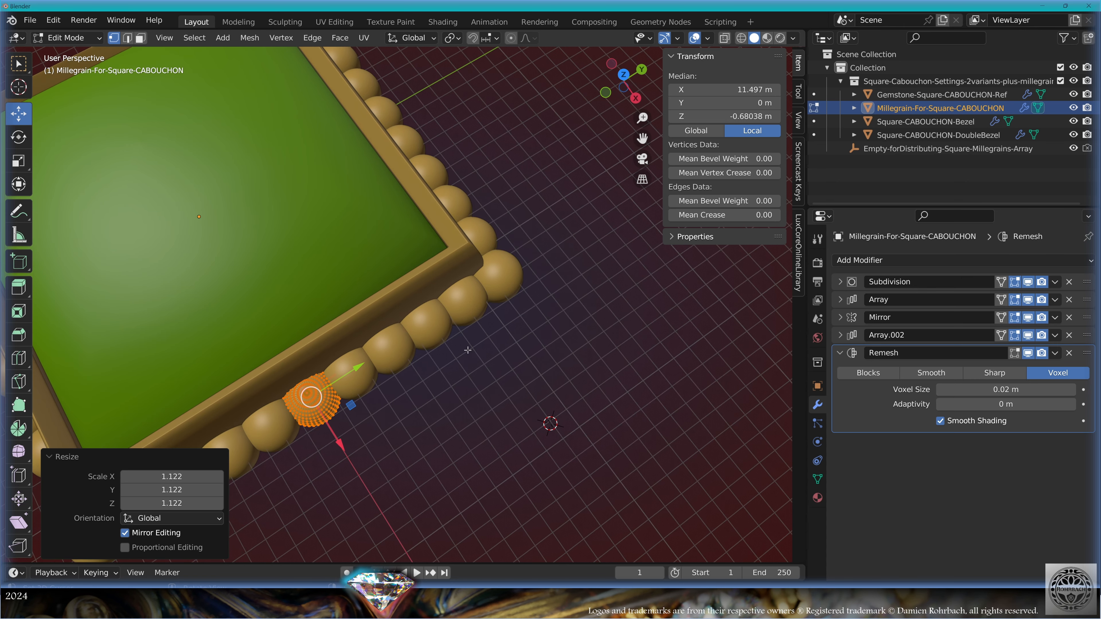
middle_drag(474, 411, 470, 373)
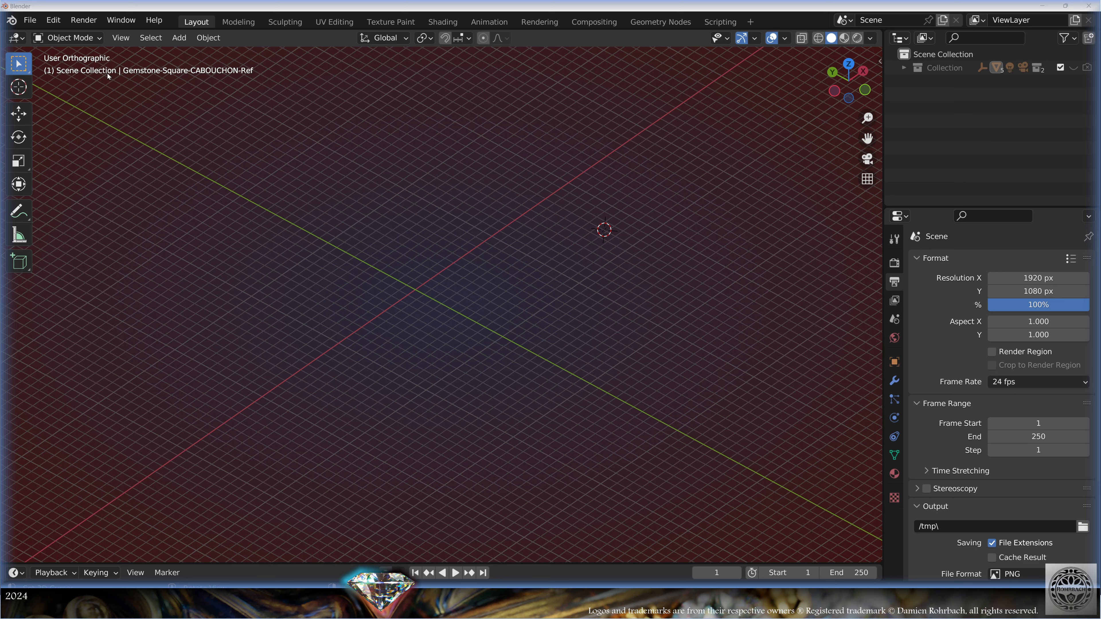
- Append the Round-Cabouchon-Settings-2variants-plus-millegrain collection to the scene
click(30, 20)
click(51, 167)
scroll(410, 256, down, 15)
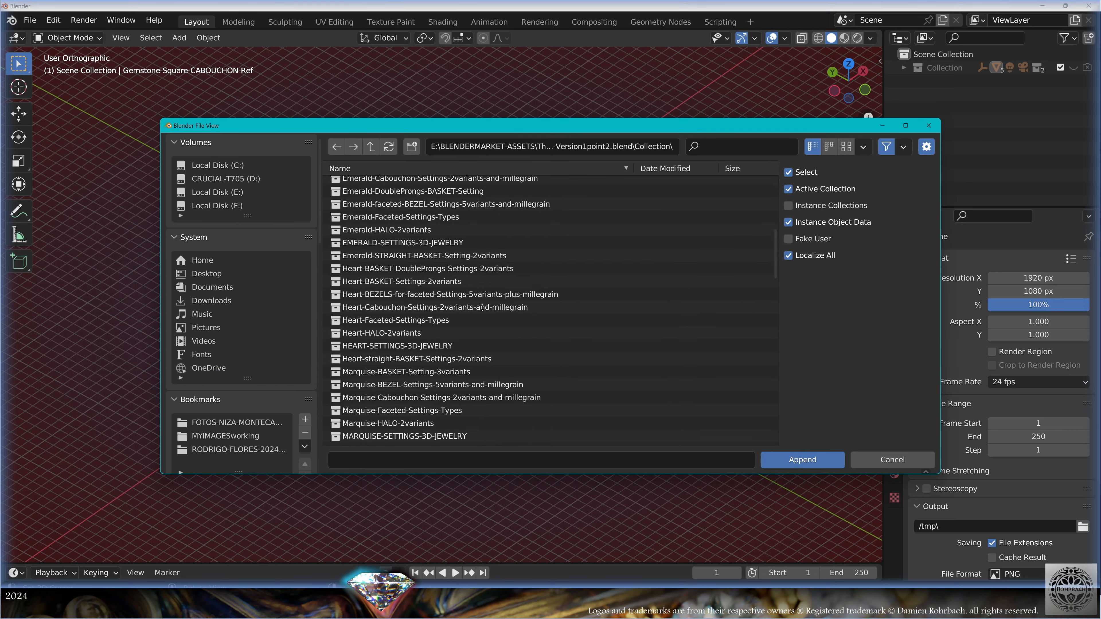
double_click(492, 255)
scroll(492, 255, up, 3)
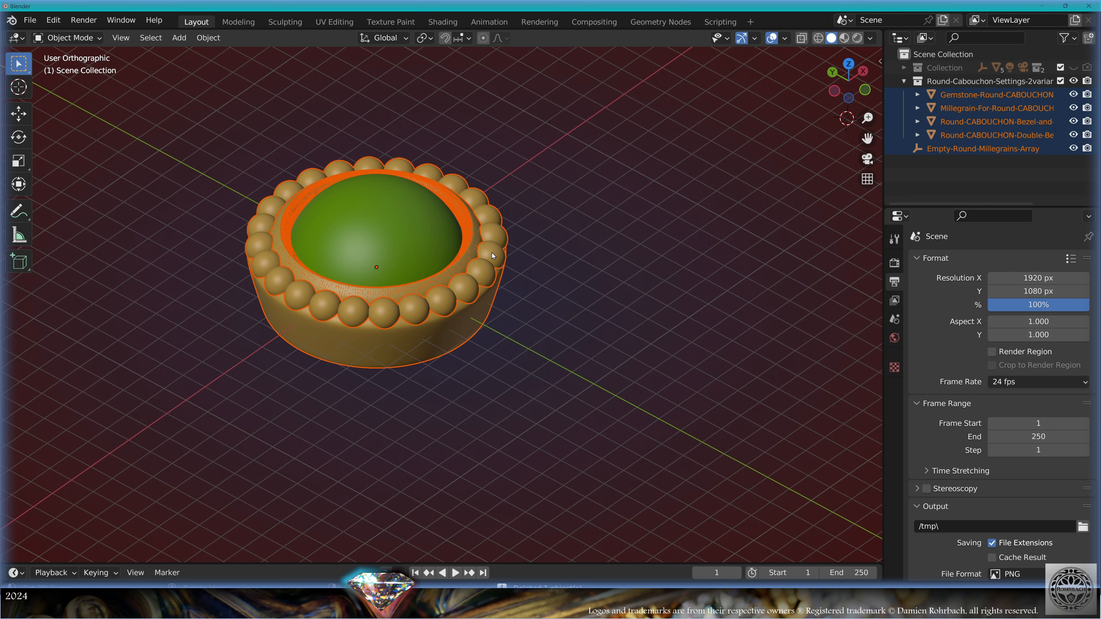
shift+middle_drag(546, 280, 568, 353)
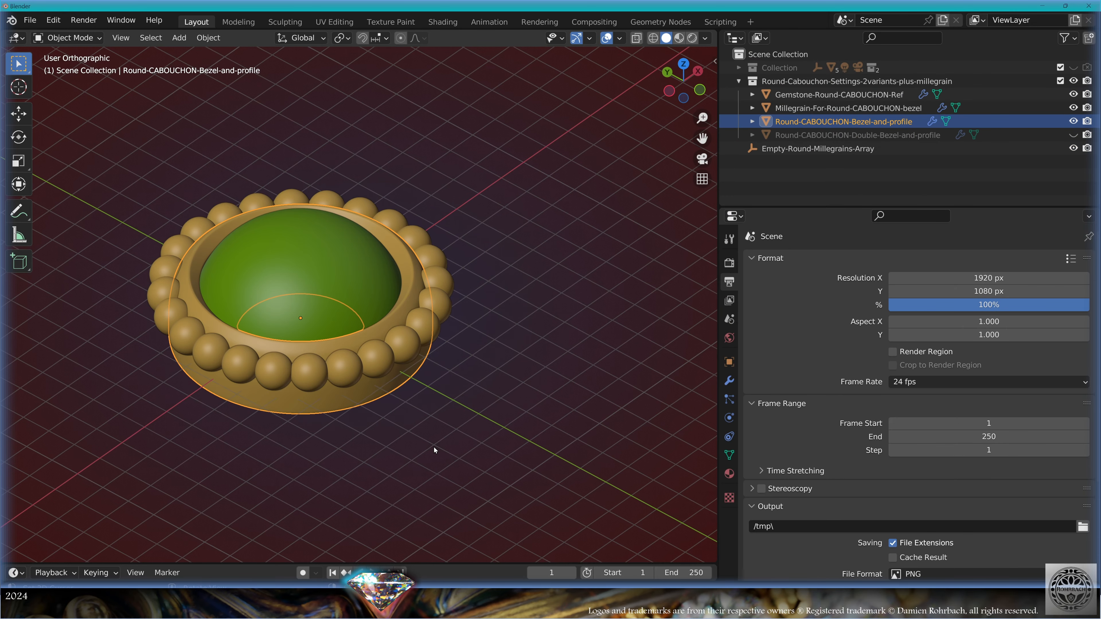
- Snap the 3D cursor to the round bezel's origin and set the round gemstone's scale to 10 on all axes
key(shift+s)
click(445, 523)
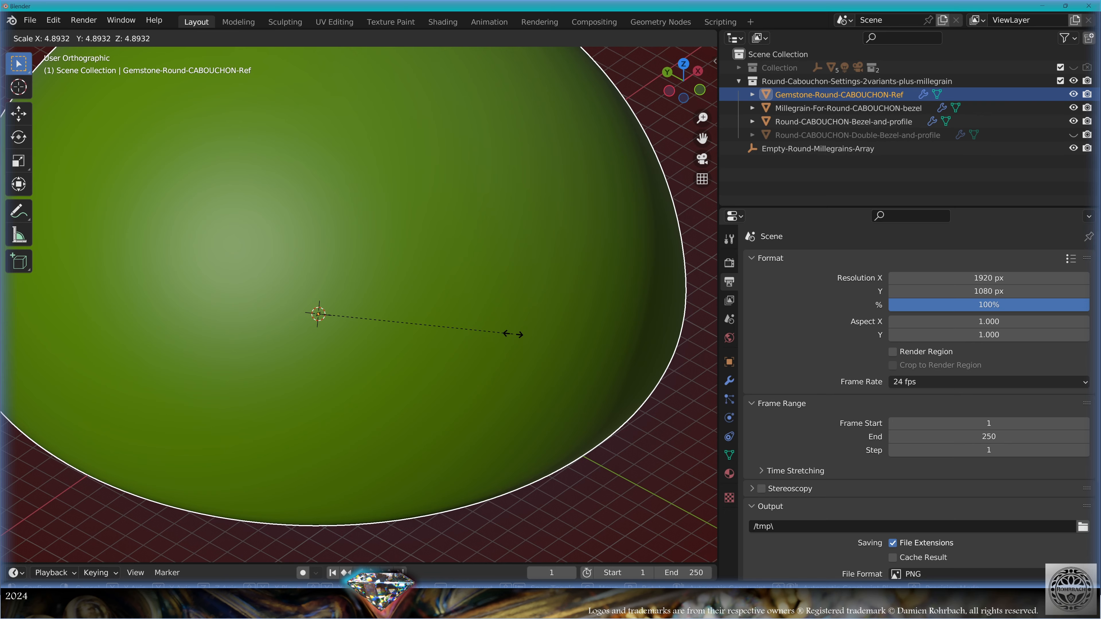
click(516, 331)
key(n)
double_click(624, 241)
text(10)
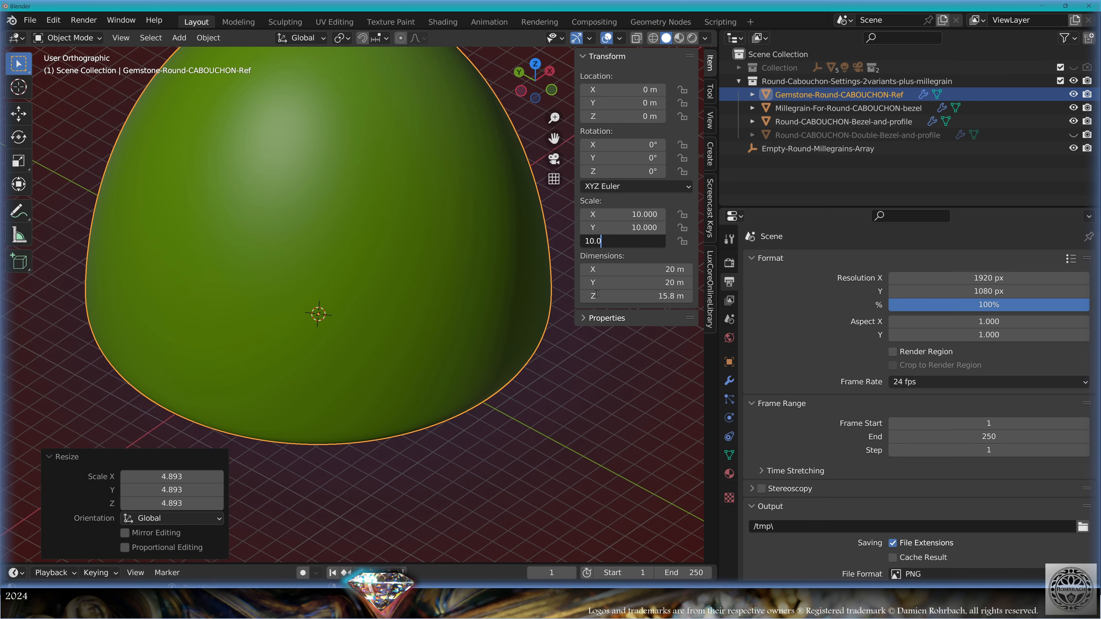
key(Return)
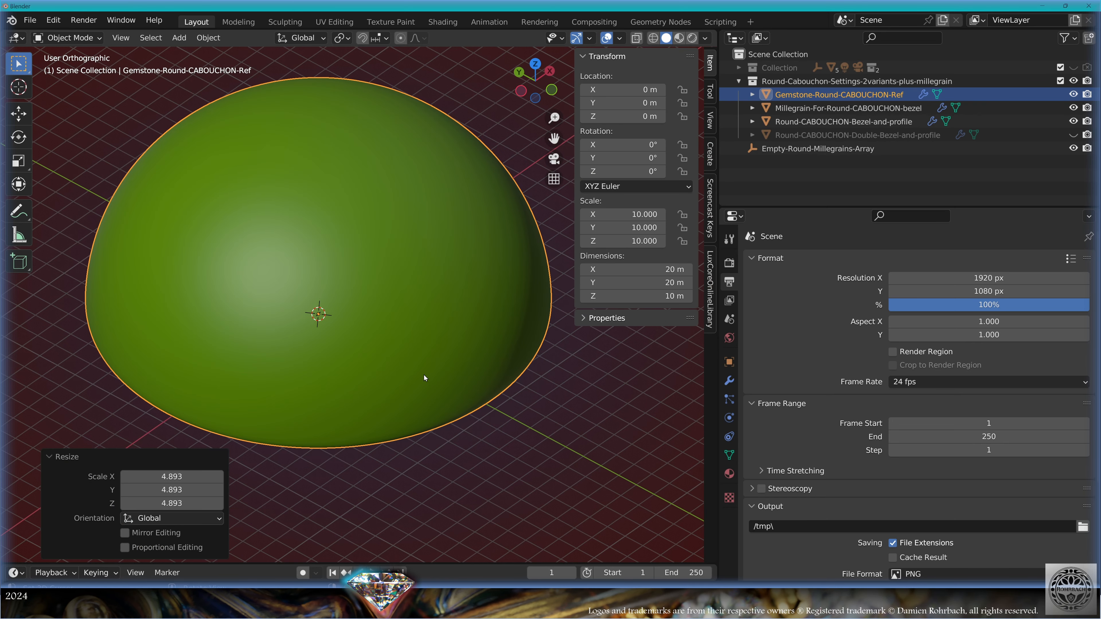
- Scale the round bezel's entire profile by about 2.2 around the 3D cursor in front view, and move it about 2.94 m along X
click(886, 121)
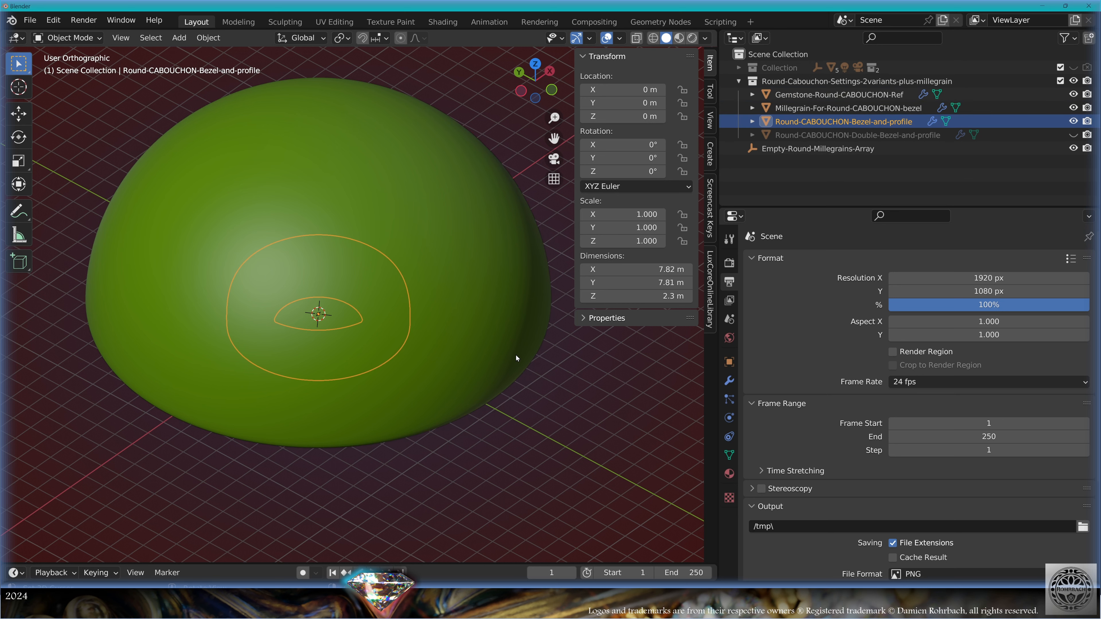
key(Tab)
key(alt+z)
key(KP_1)
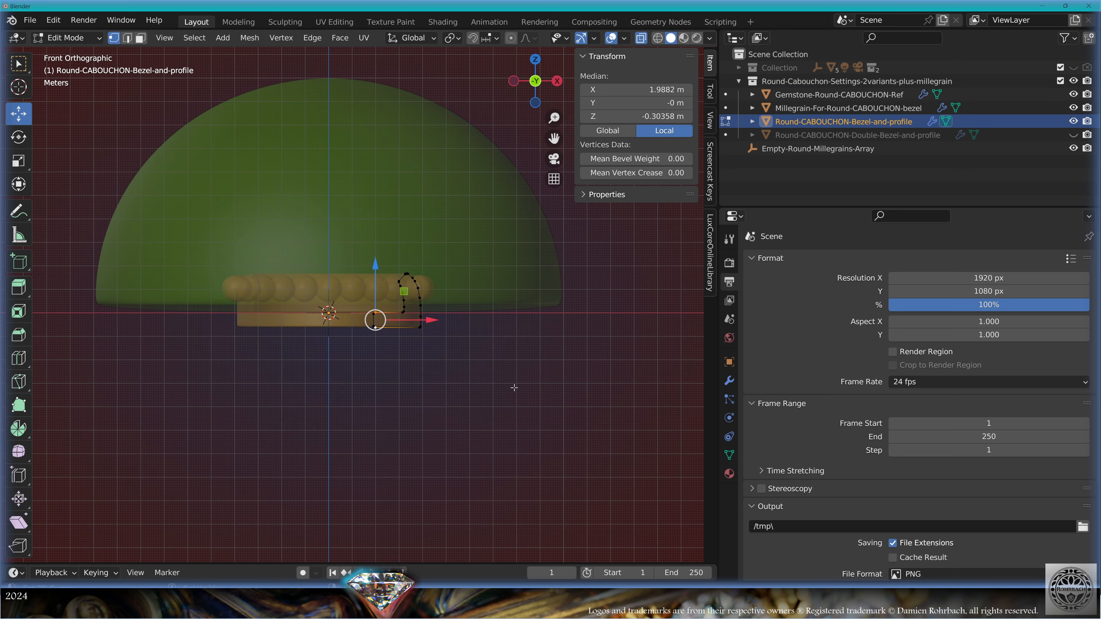
scroll(373, 381, up, 4)
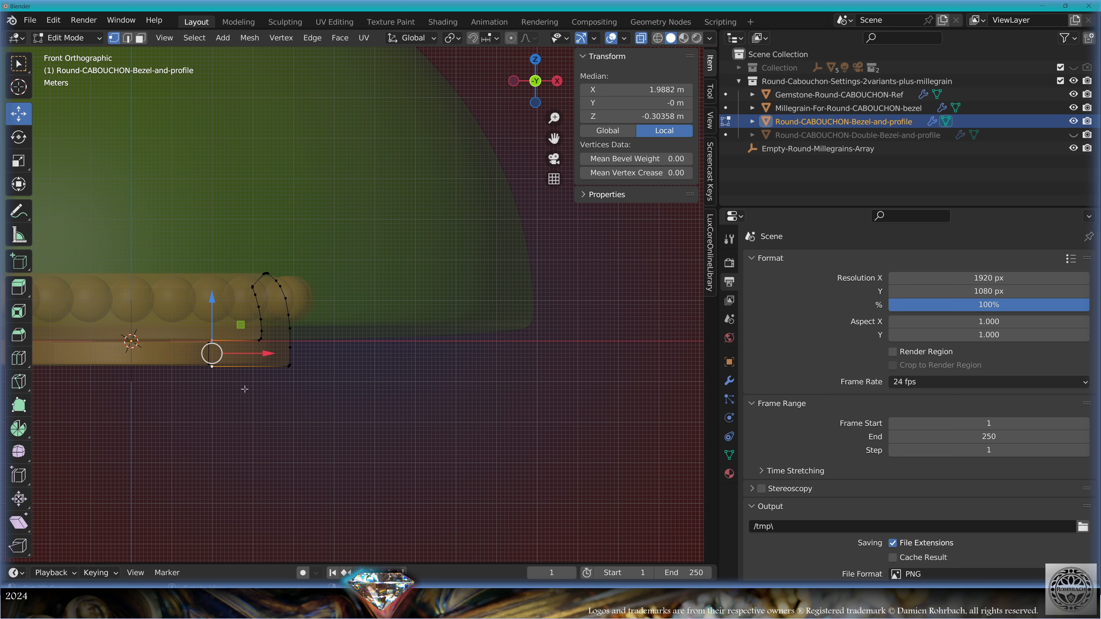
key(a)
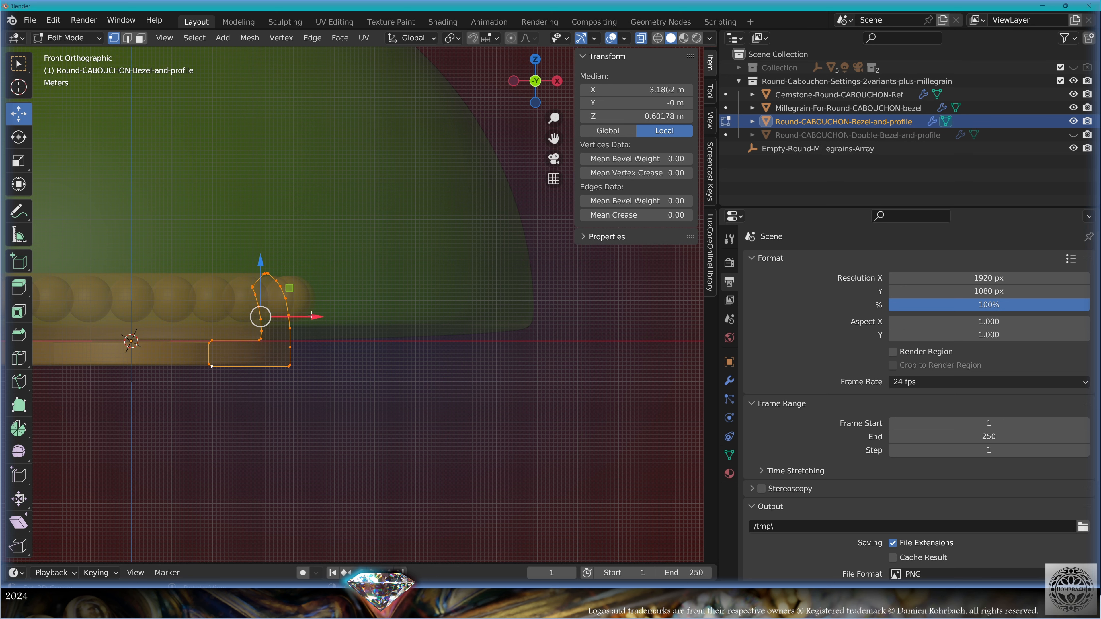
click(451, 38)
click(469, 67)
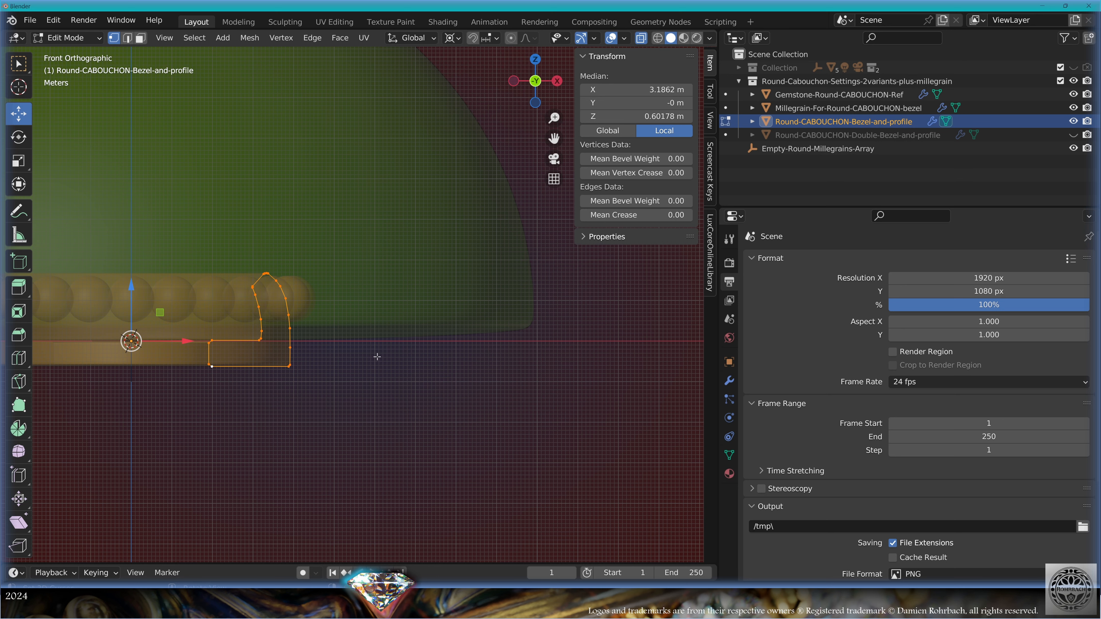
key(s)
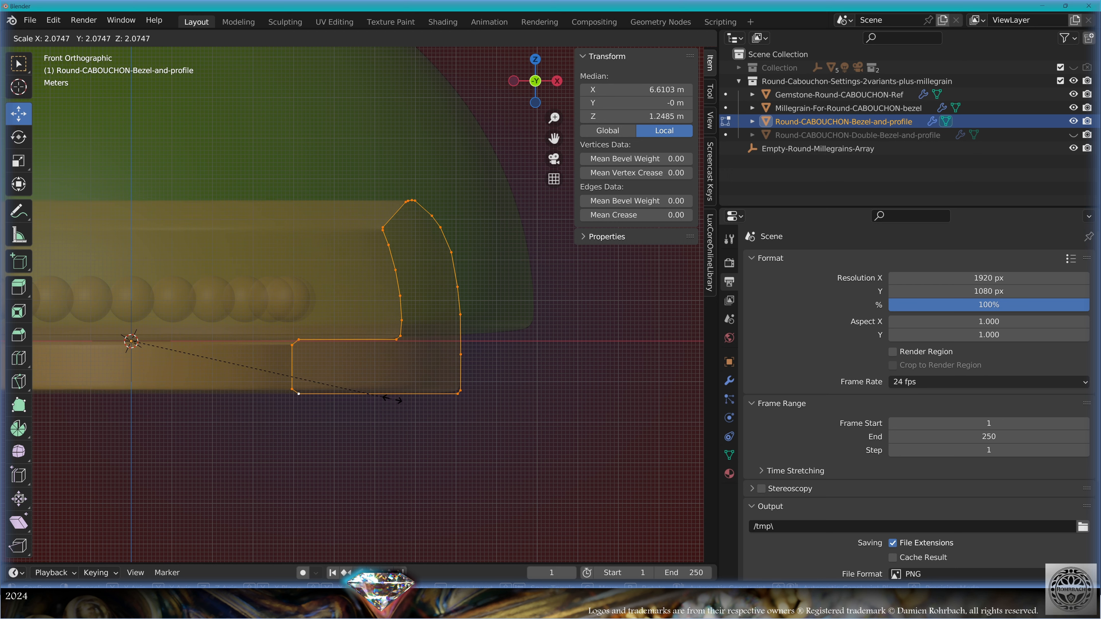
click(406, 400)
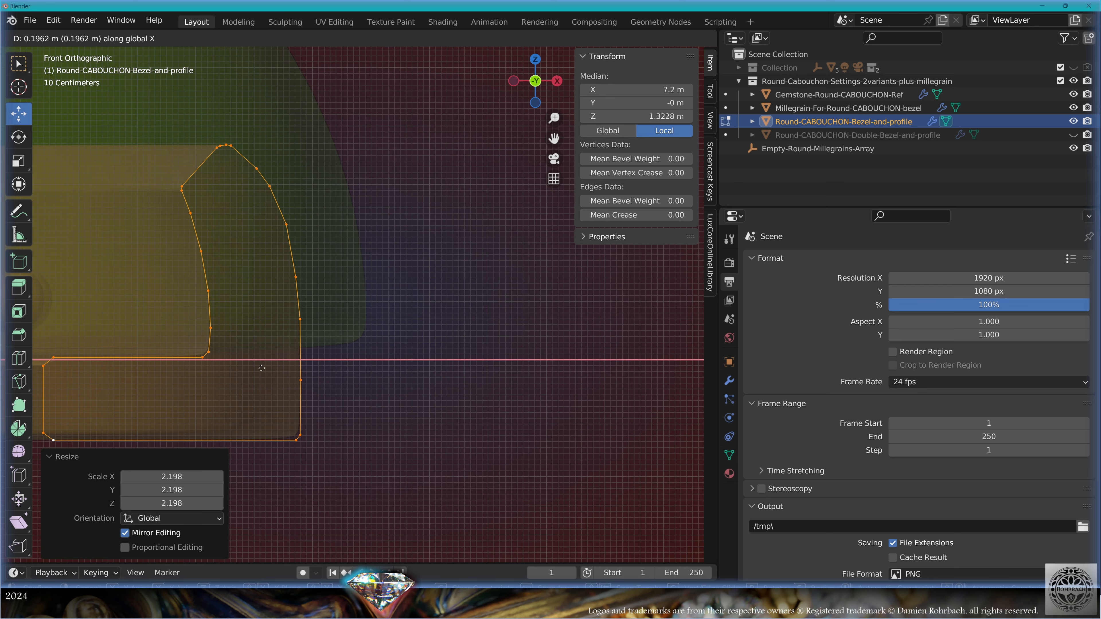
drag(261, 367, 408, 369)
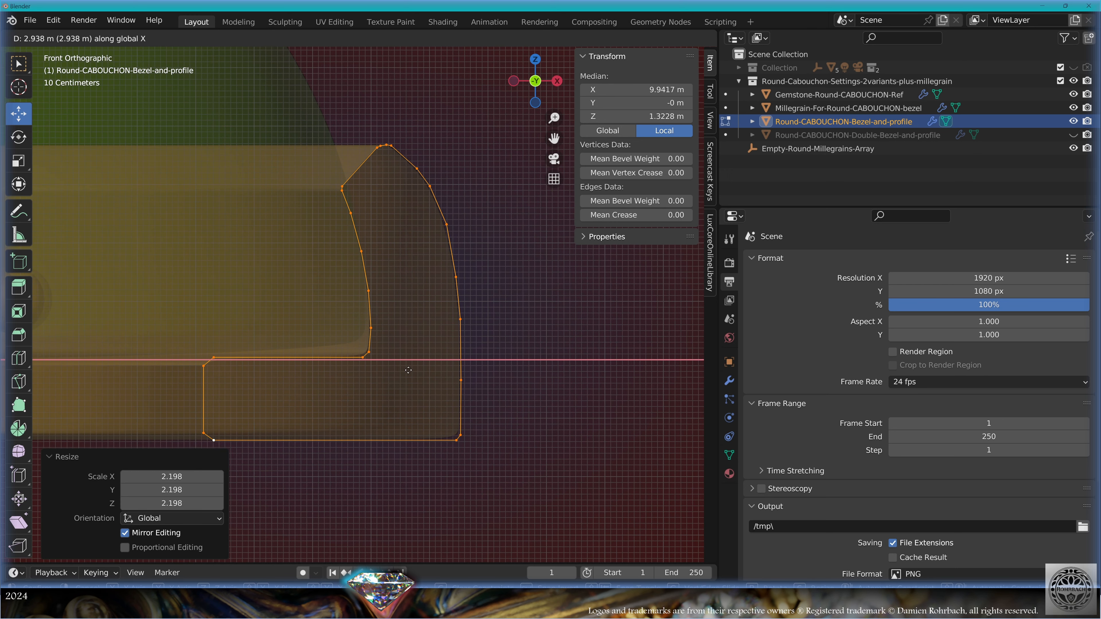
click(408, 369)
- Reposition the mid-height vertex on the bezel profile's inner wall slightly, adjusting it along X
key(g)
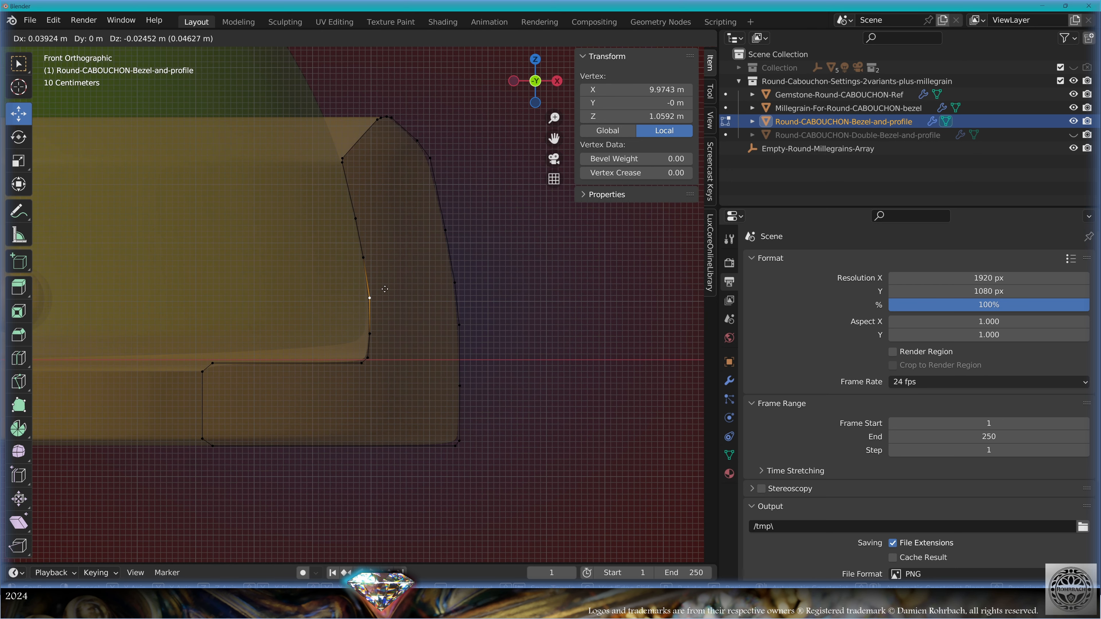
click(383, 288)
key(g)
key(x)
click(382, 289)
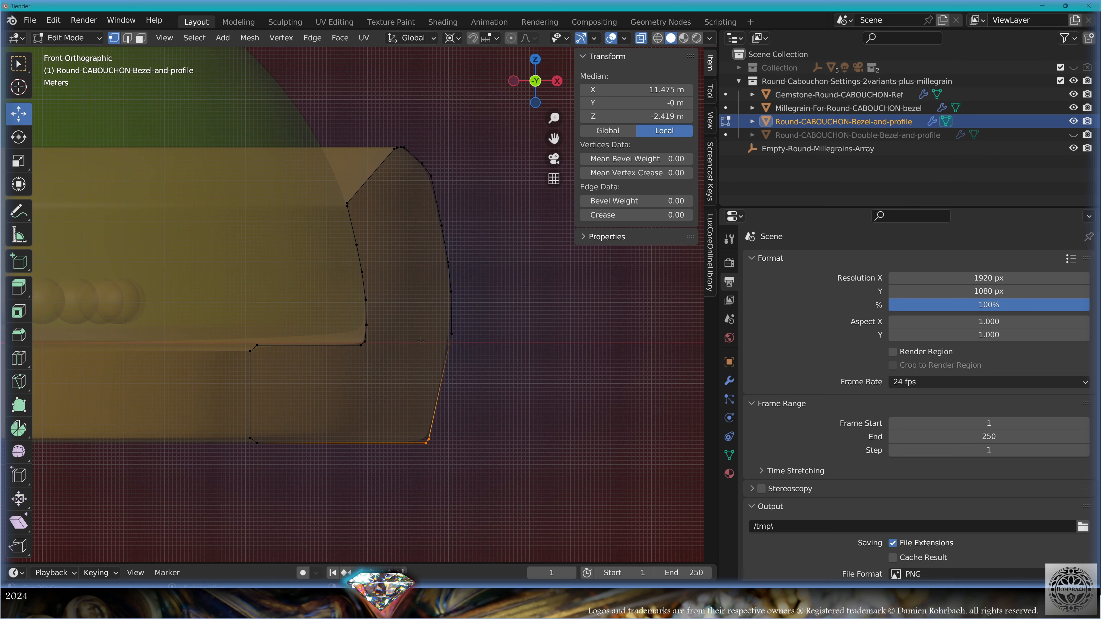
- Move the bezel profile's bottom outer corner outward along X, beneath the outer wall
key(g)
key(x)
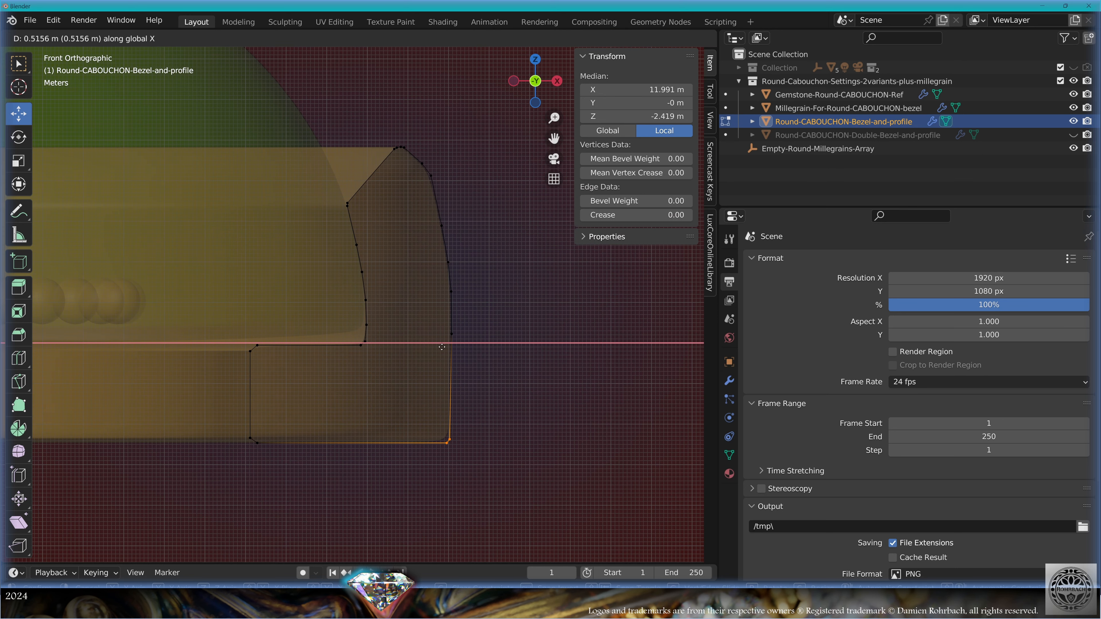
click(448, 348)
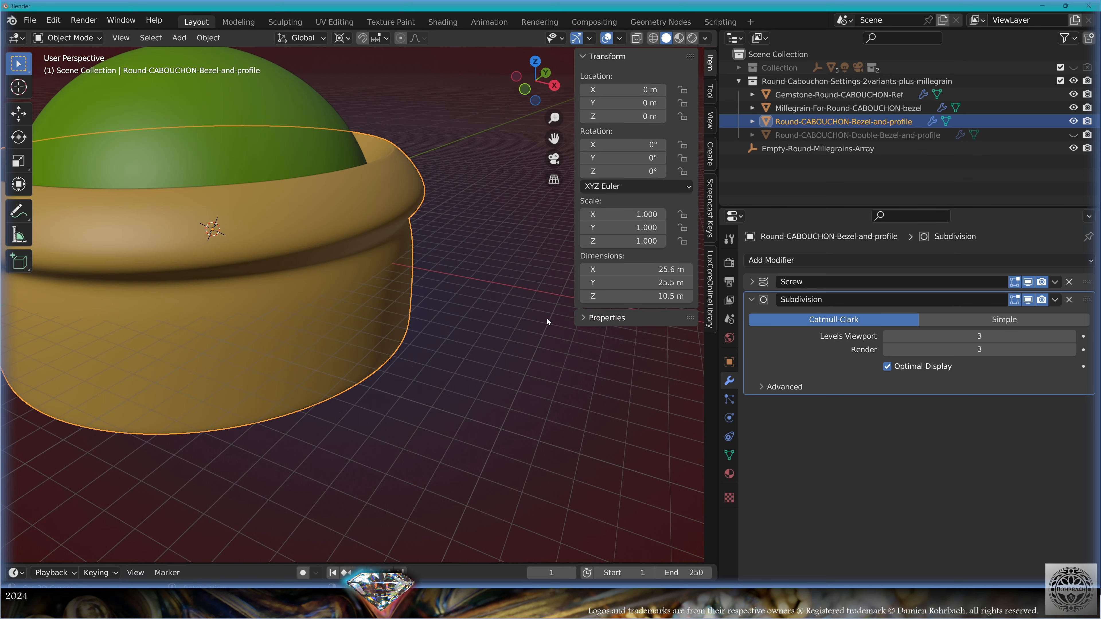
- Edit Millegrain-For-Round-CABOUCHON-bezel in see-through top view and move its bead about 8.89 m along X to the bezel's outer edge
scroll(459, 330, down, 5)
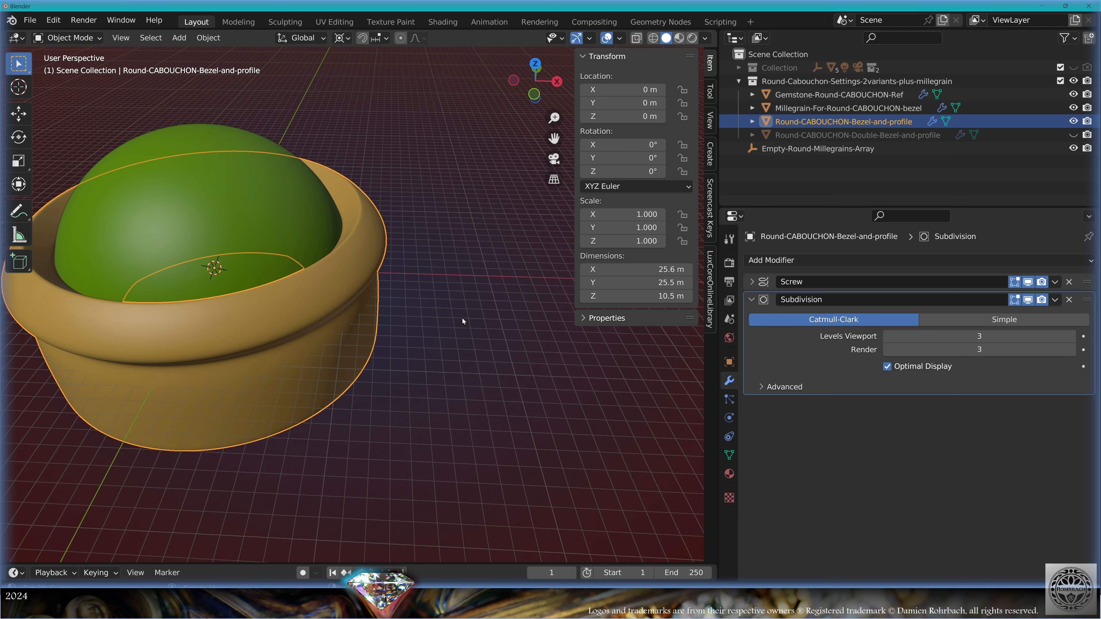
click(808, 111)
key(Tab)
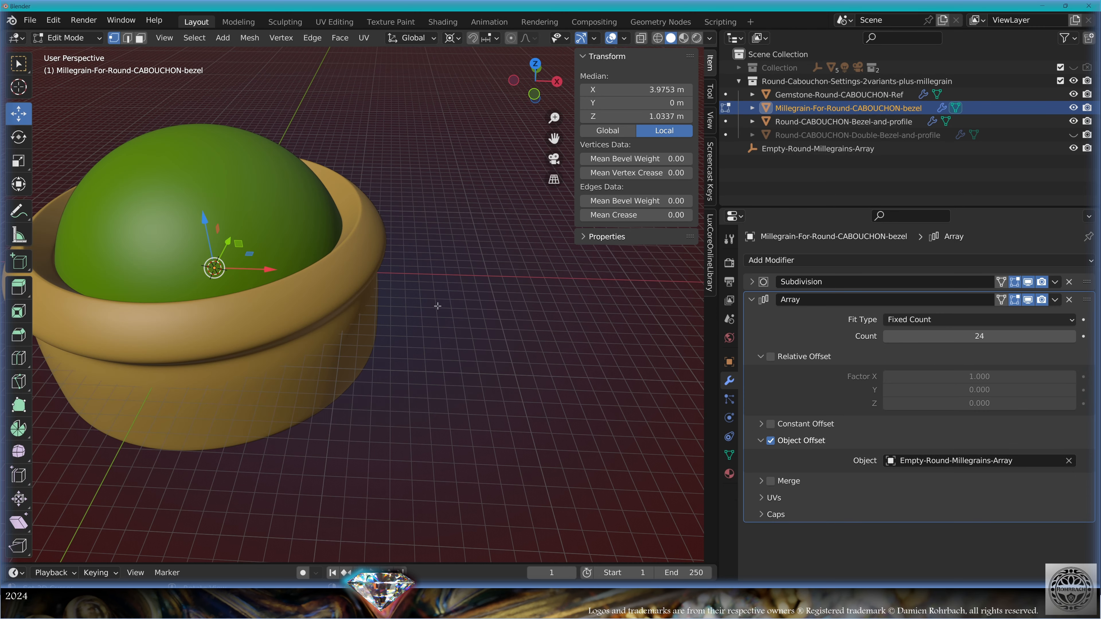
key(alt+z)
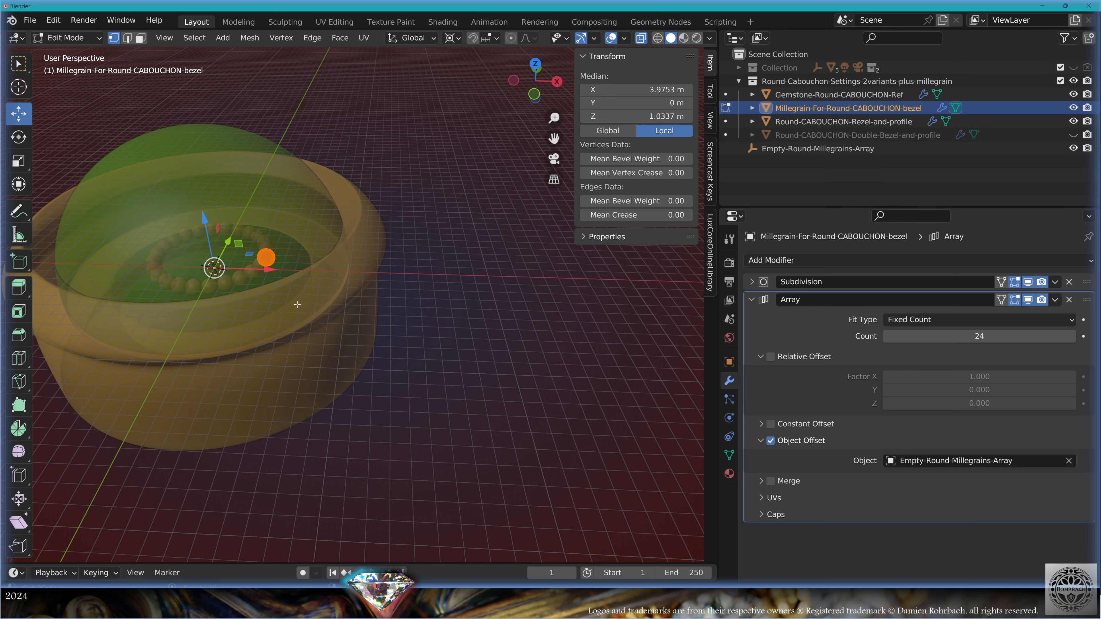
click(535, 64)
scroll(231, 306, up, 2)
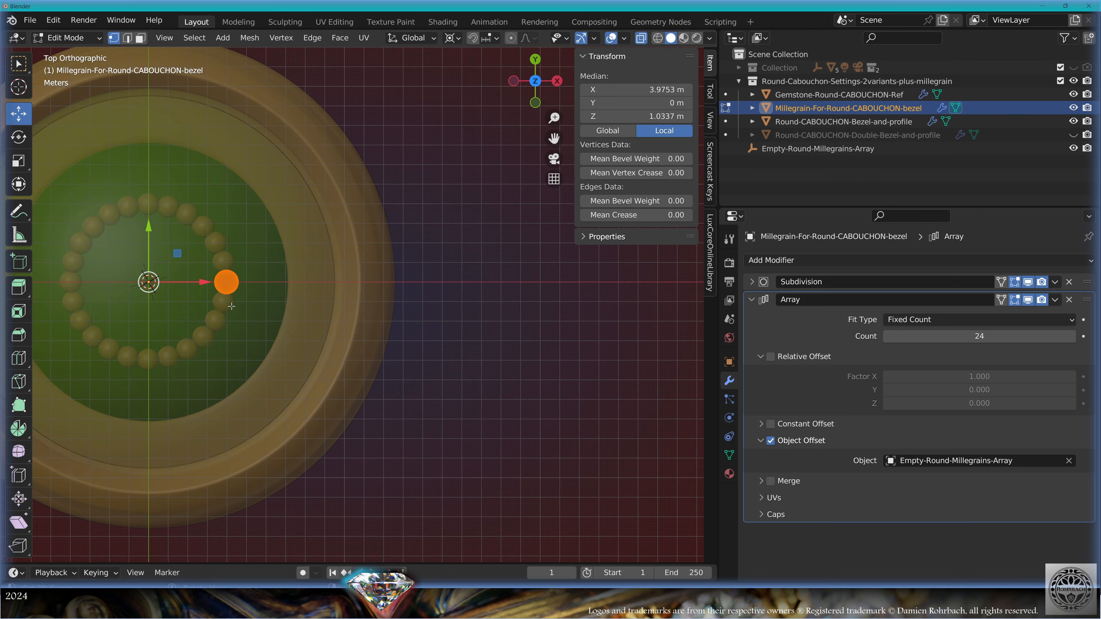
drag(207, 277, 376, 308)
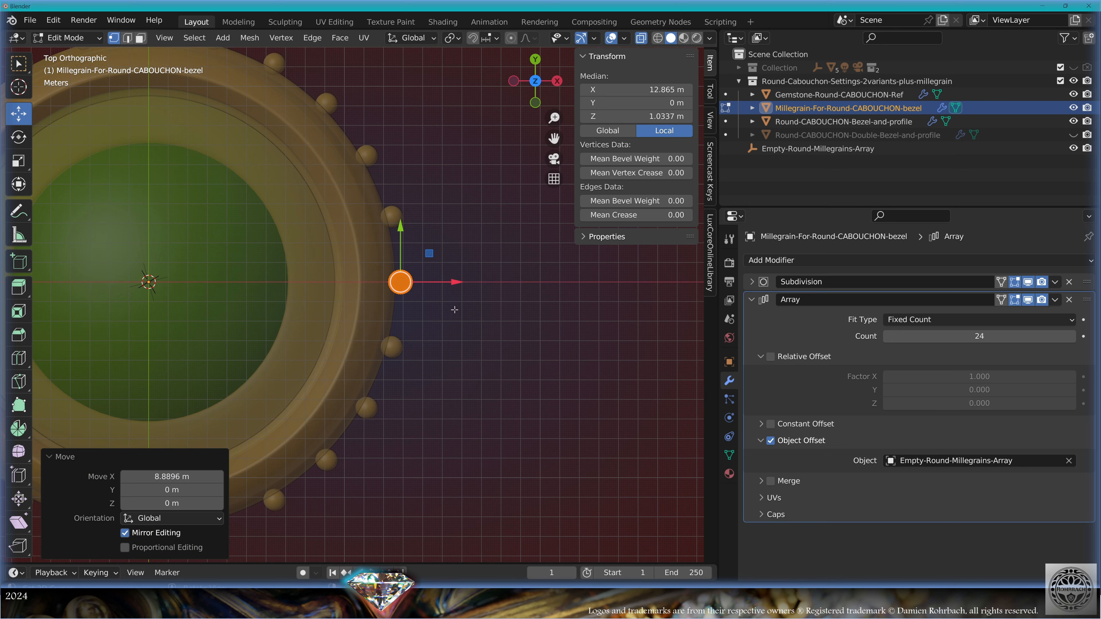
- Scale up the round millegrain's bead and move it about -0.55 m along Z
key(s)
click(460, 300)
middle_drag(450, 386, 519, 271)
key(g)
key(z)
click(532, 302)
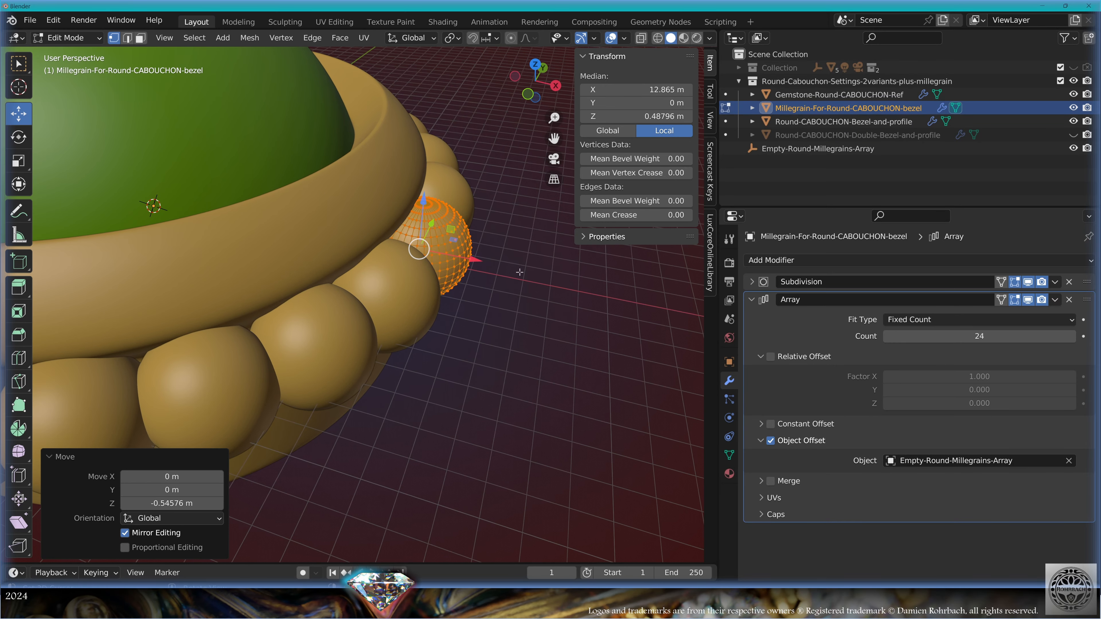
- Resize the round millegrain's bead once more to adjust the bead spacing, leave Edit Mode, and deselect the millegrain
key(s)
click(547, 271)
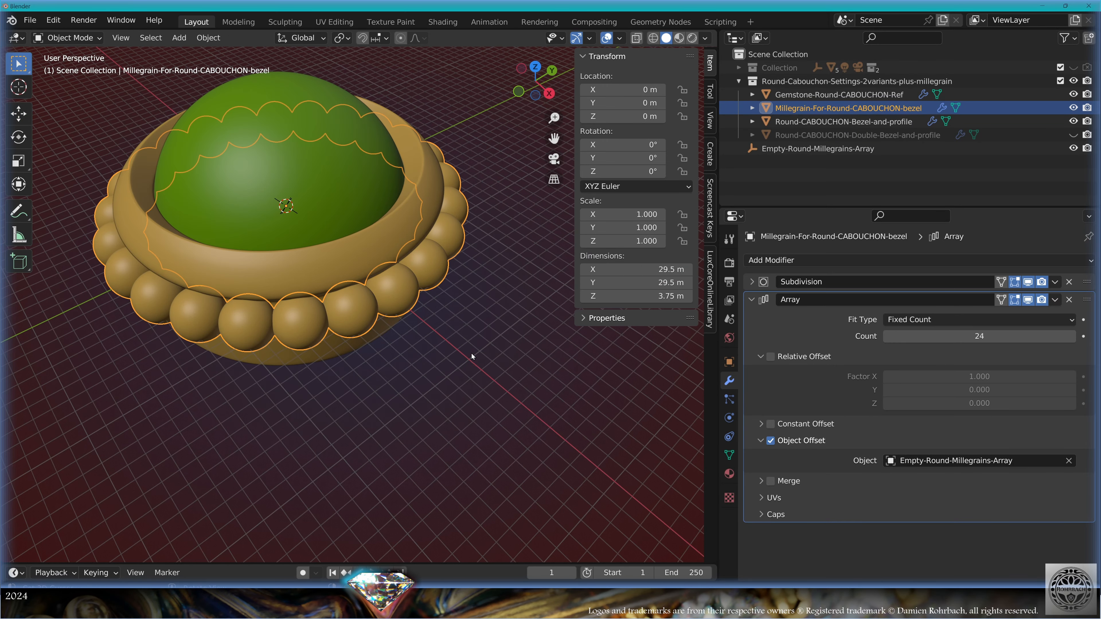
click(471, 354)
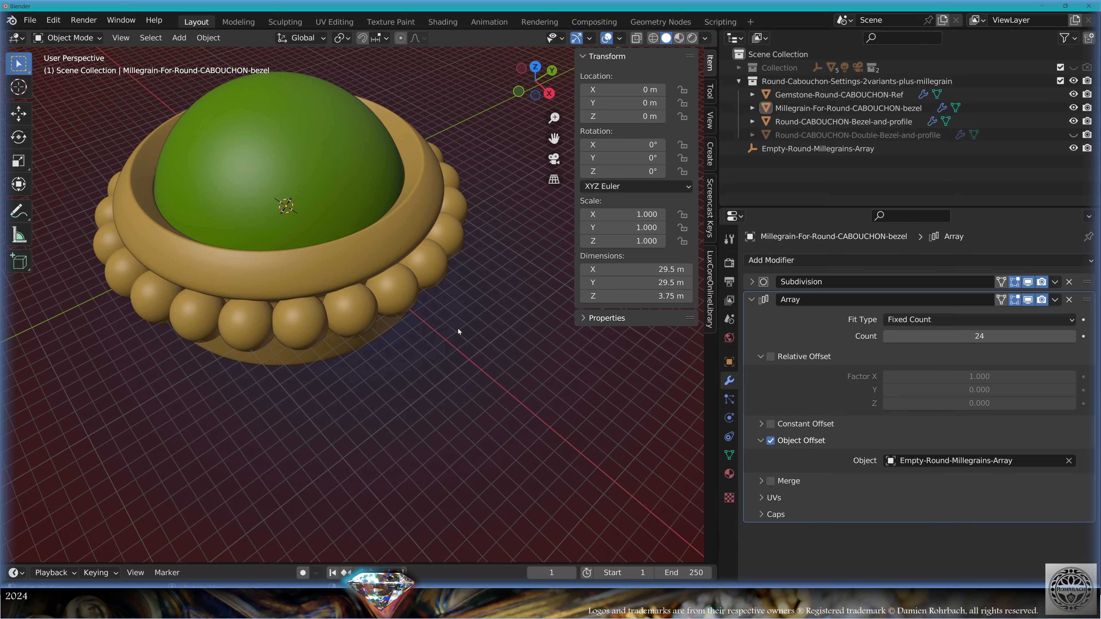